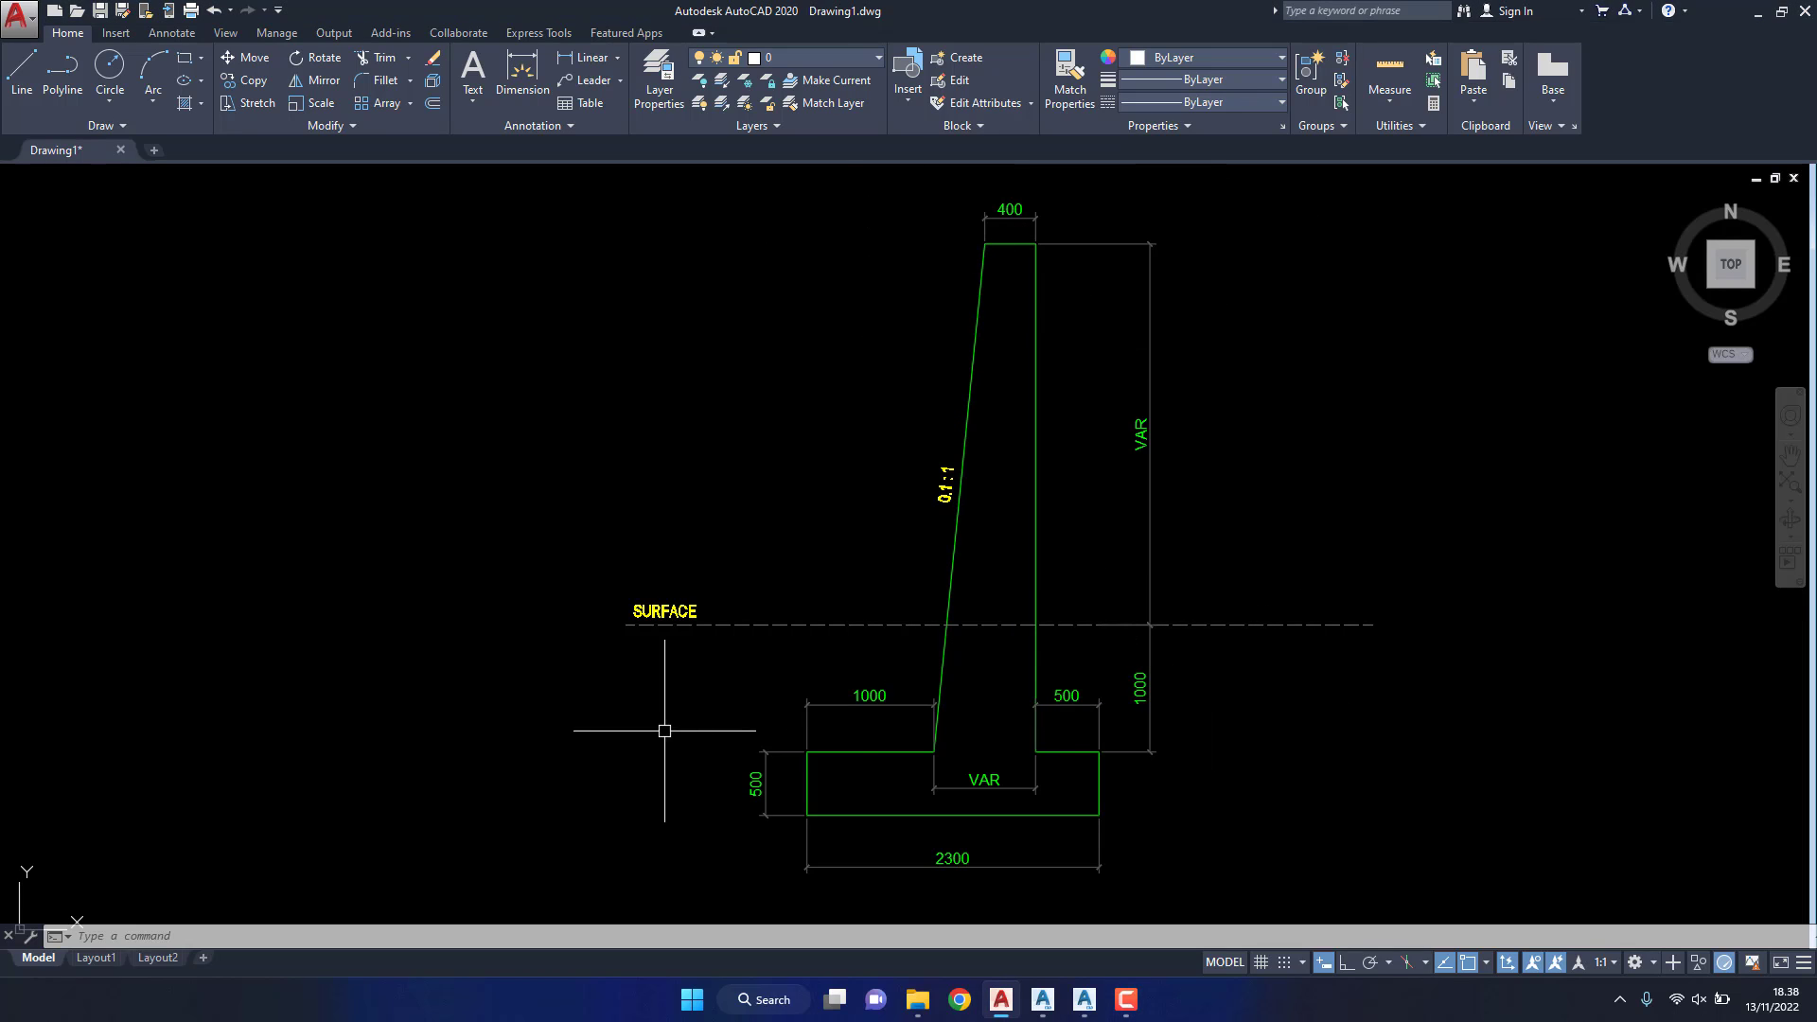
# Step: Inspect the wall's vertical and bottom VAR dimensions and the dashed SURFACE line
pyautogui.click(1200, 487)
pyautogui.click(1148, 477)
pyautogui.press('Escape')
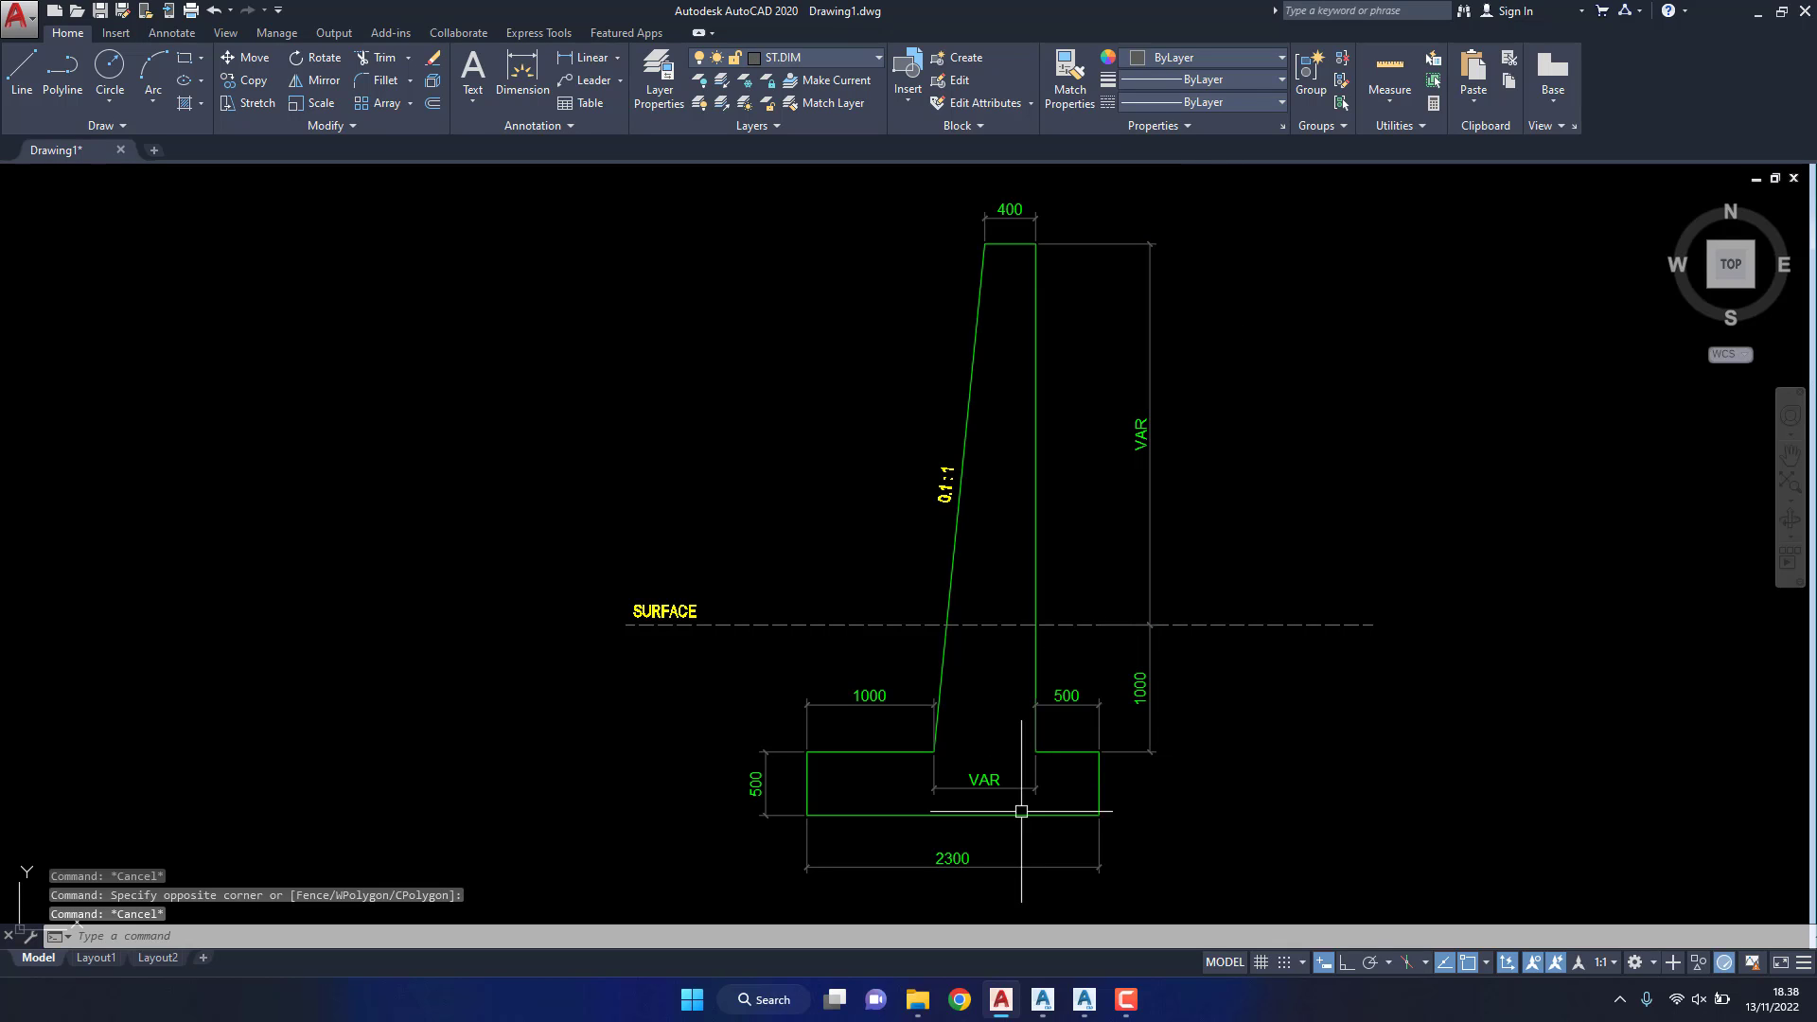
pyautogui.click(984, 784)
pyautogui.press('Escape')
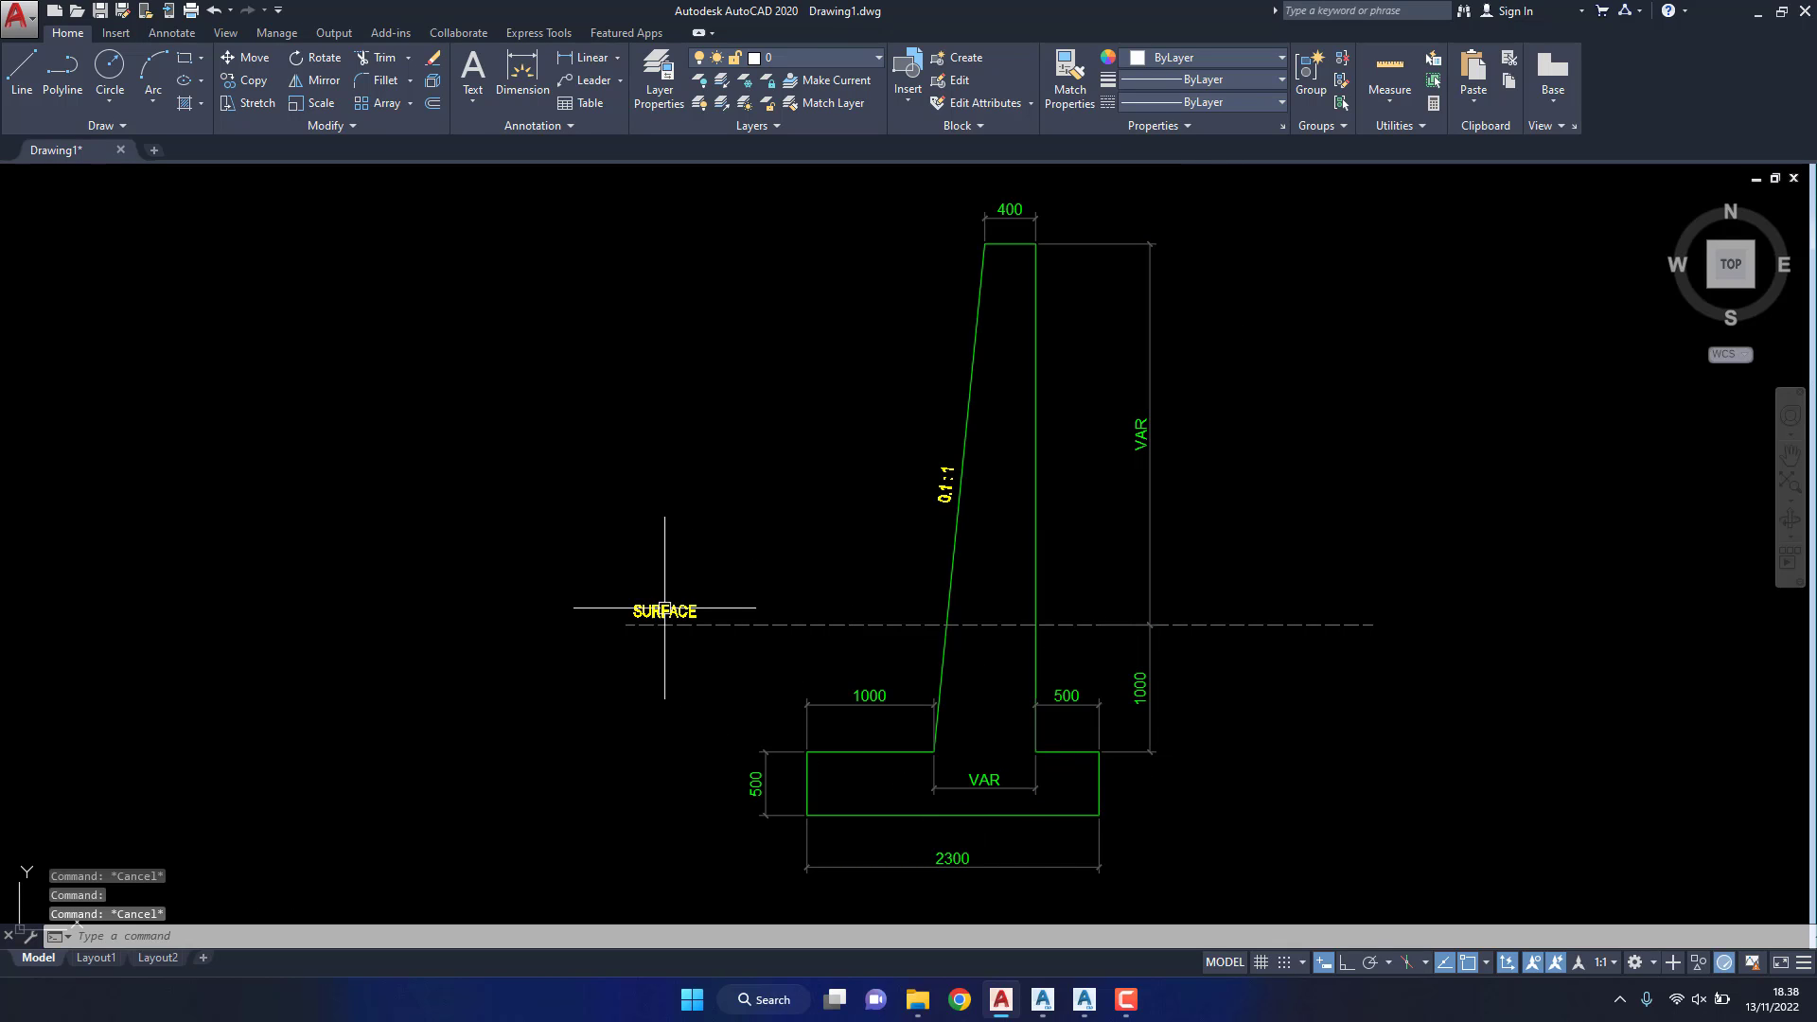
pyautogui.click(813, 632)
pyautogui.click(864, 608)
pyautogui.press('Escape')
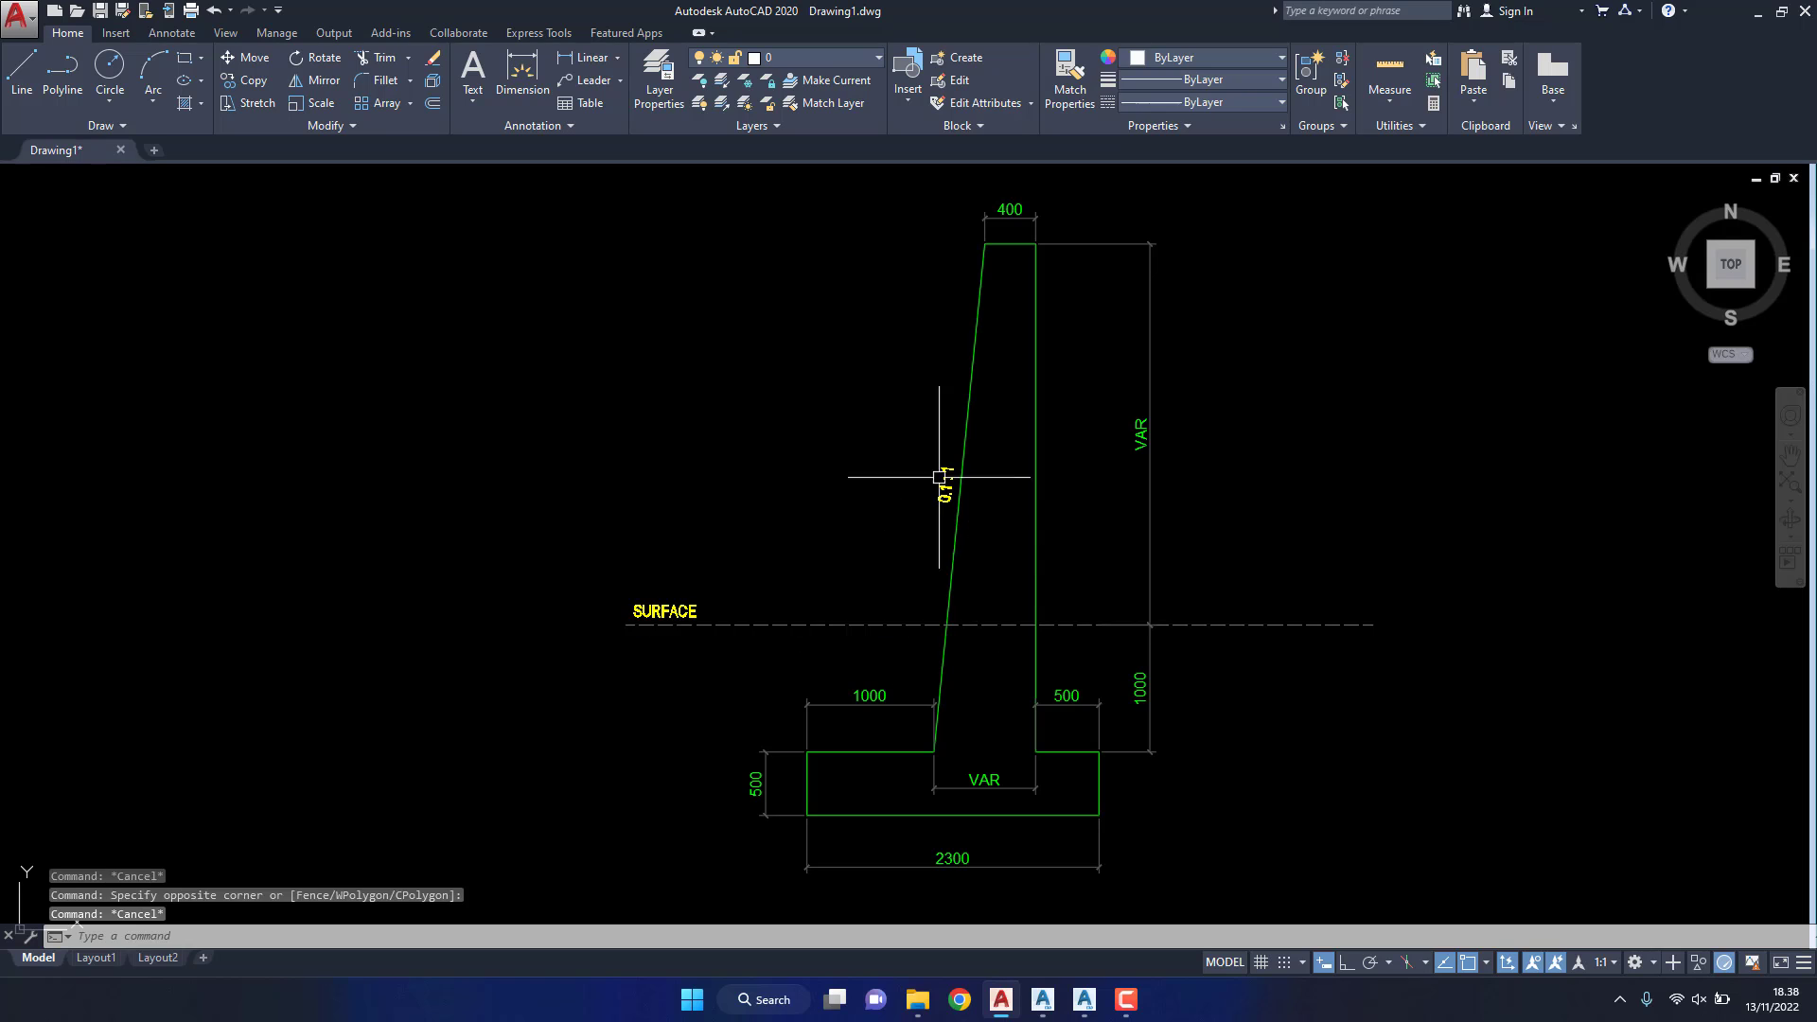
# Step: Inspect the 0.1:1 slope text, recentre the wall drawing, and move to Subassembly Composer
pyautogui.click(945, 483)
pyautogui.click(1013, 527)
pyautogui.scroll(3, 941, 491)
pyautogui.scroll(7, 941, 491)
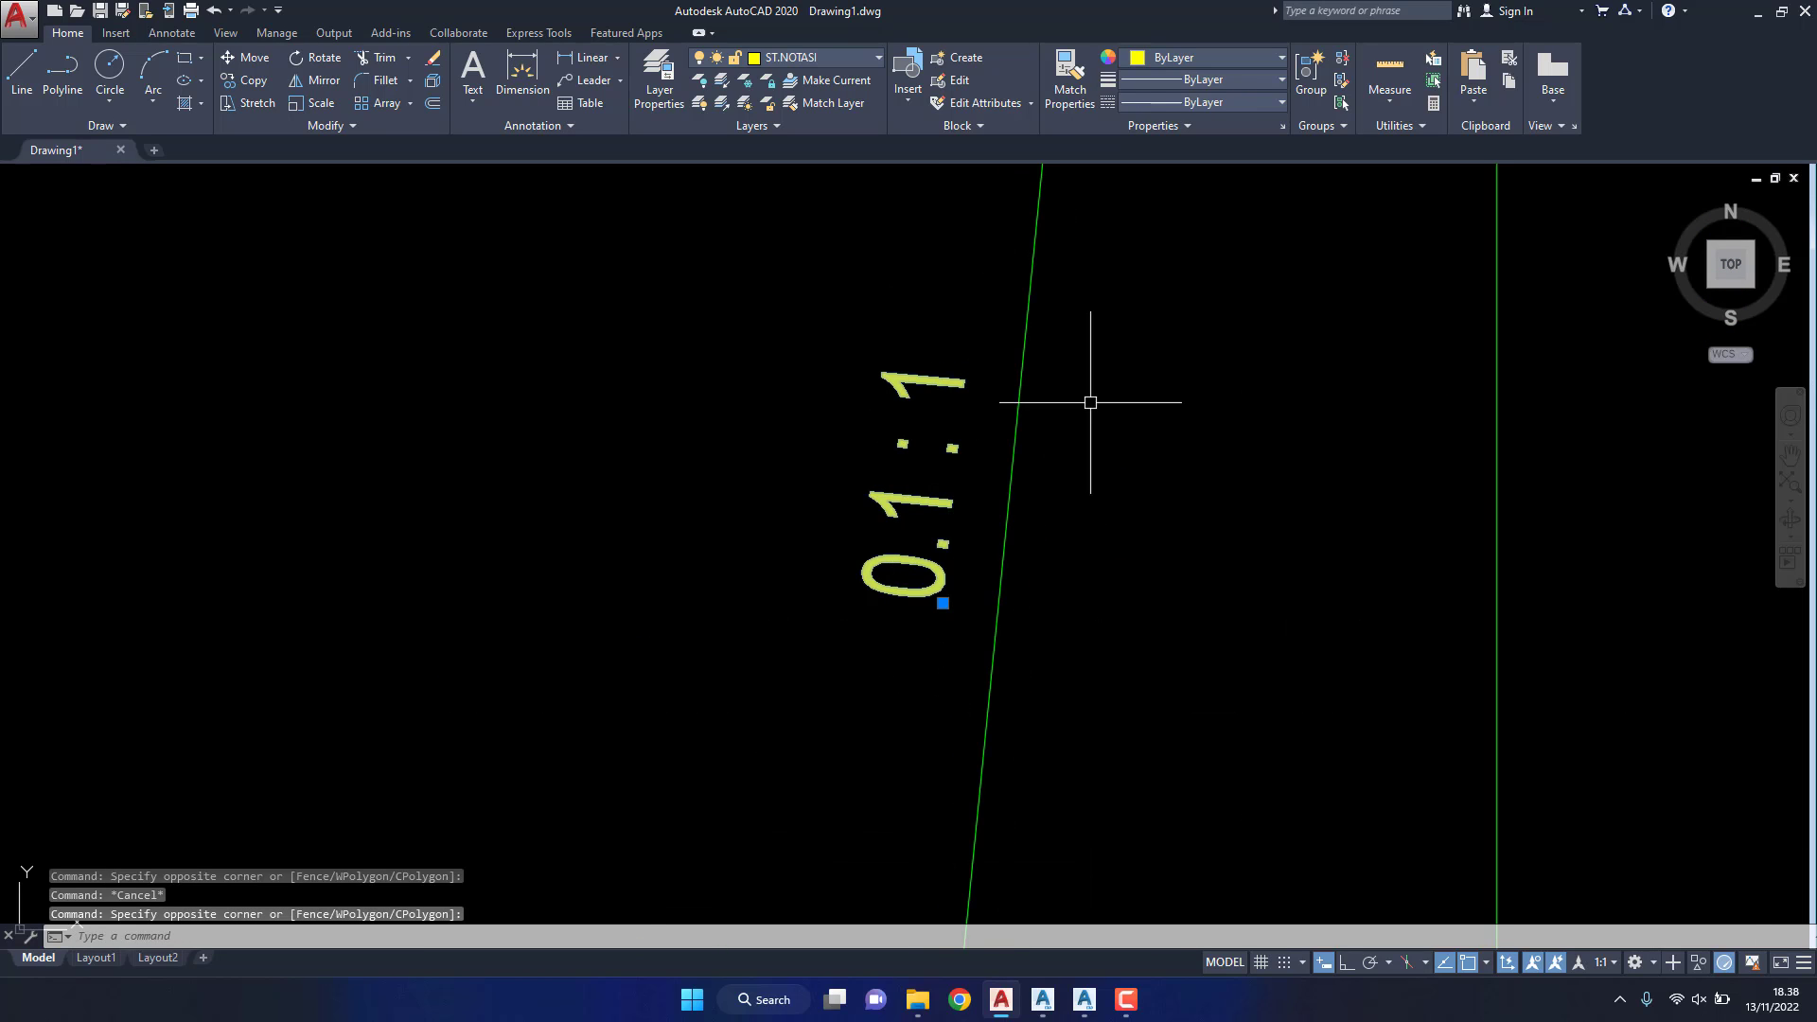
pyautogui.press('Escape')
pyautogui.scroll(-10, 973, 507)
pyautogui.moveTo(997, 556); pyautogui.dragTo(1004, 569, button='middle')
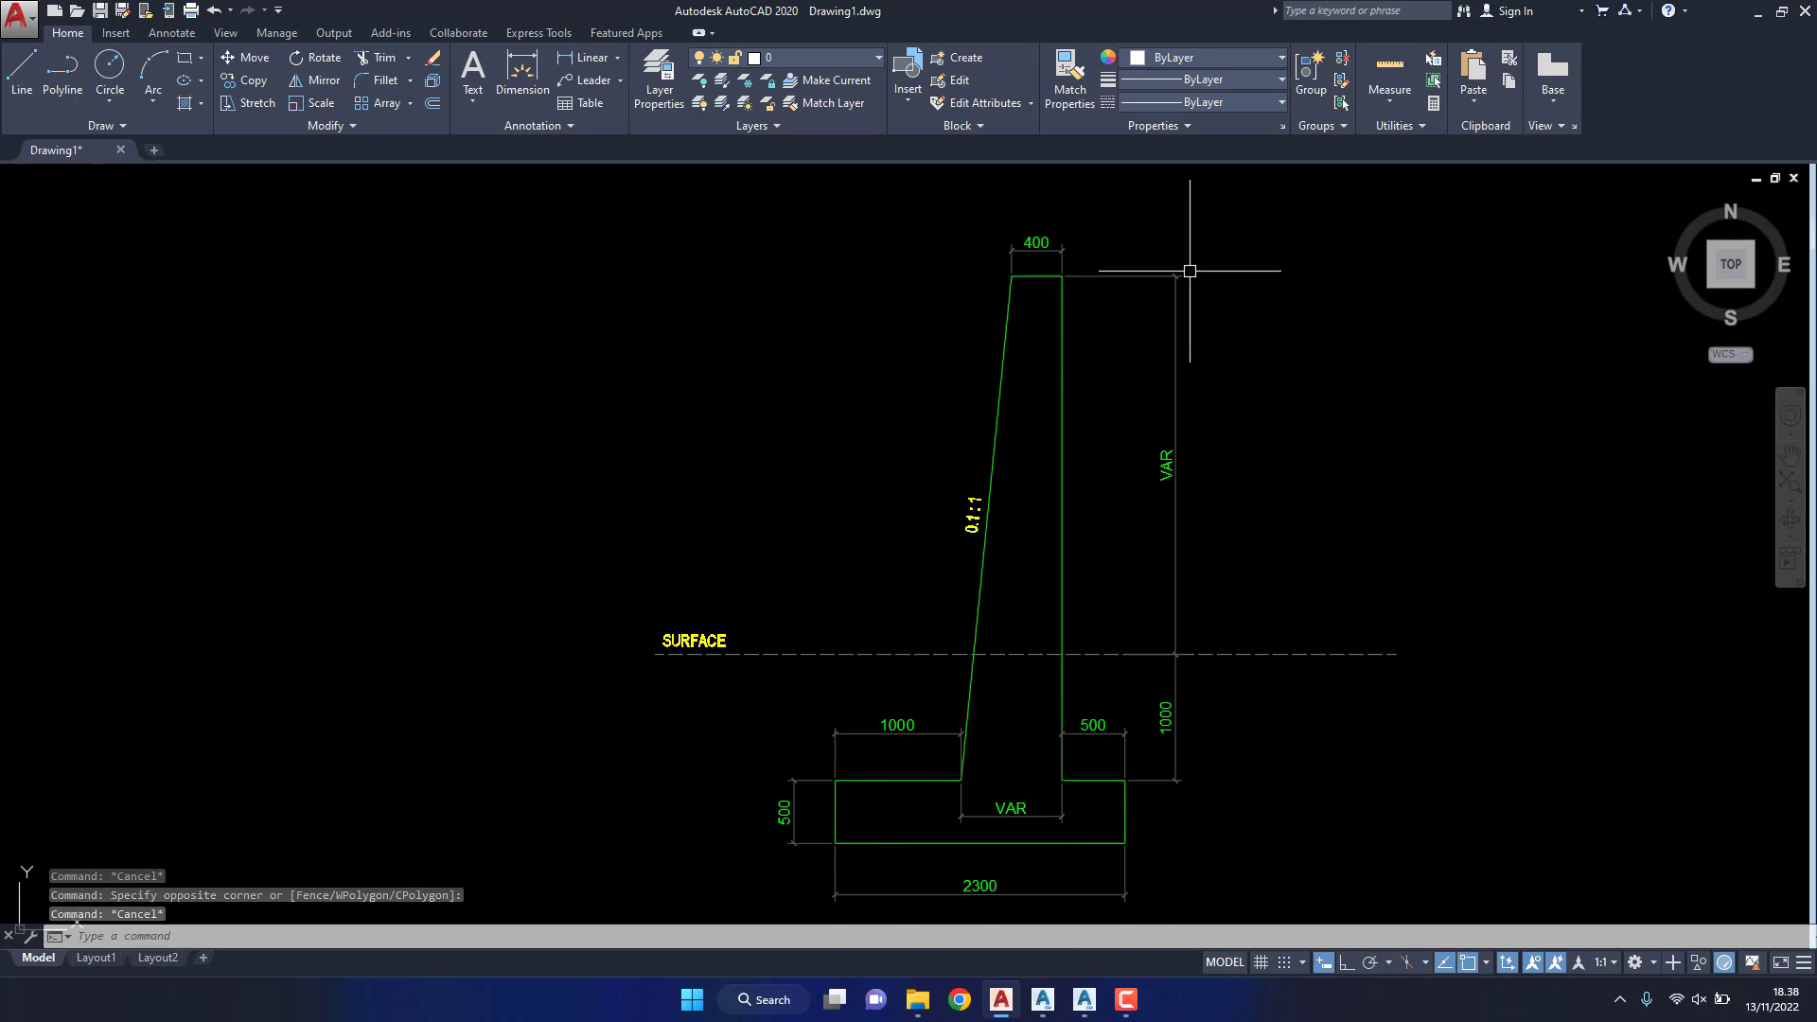
pyautogui.moveTo(1099, 453); pyautogui.dragTo(1105, 418, button='middle')
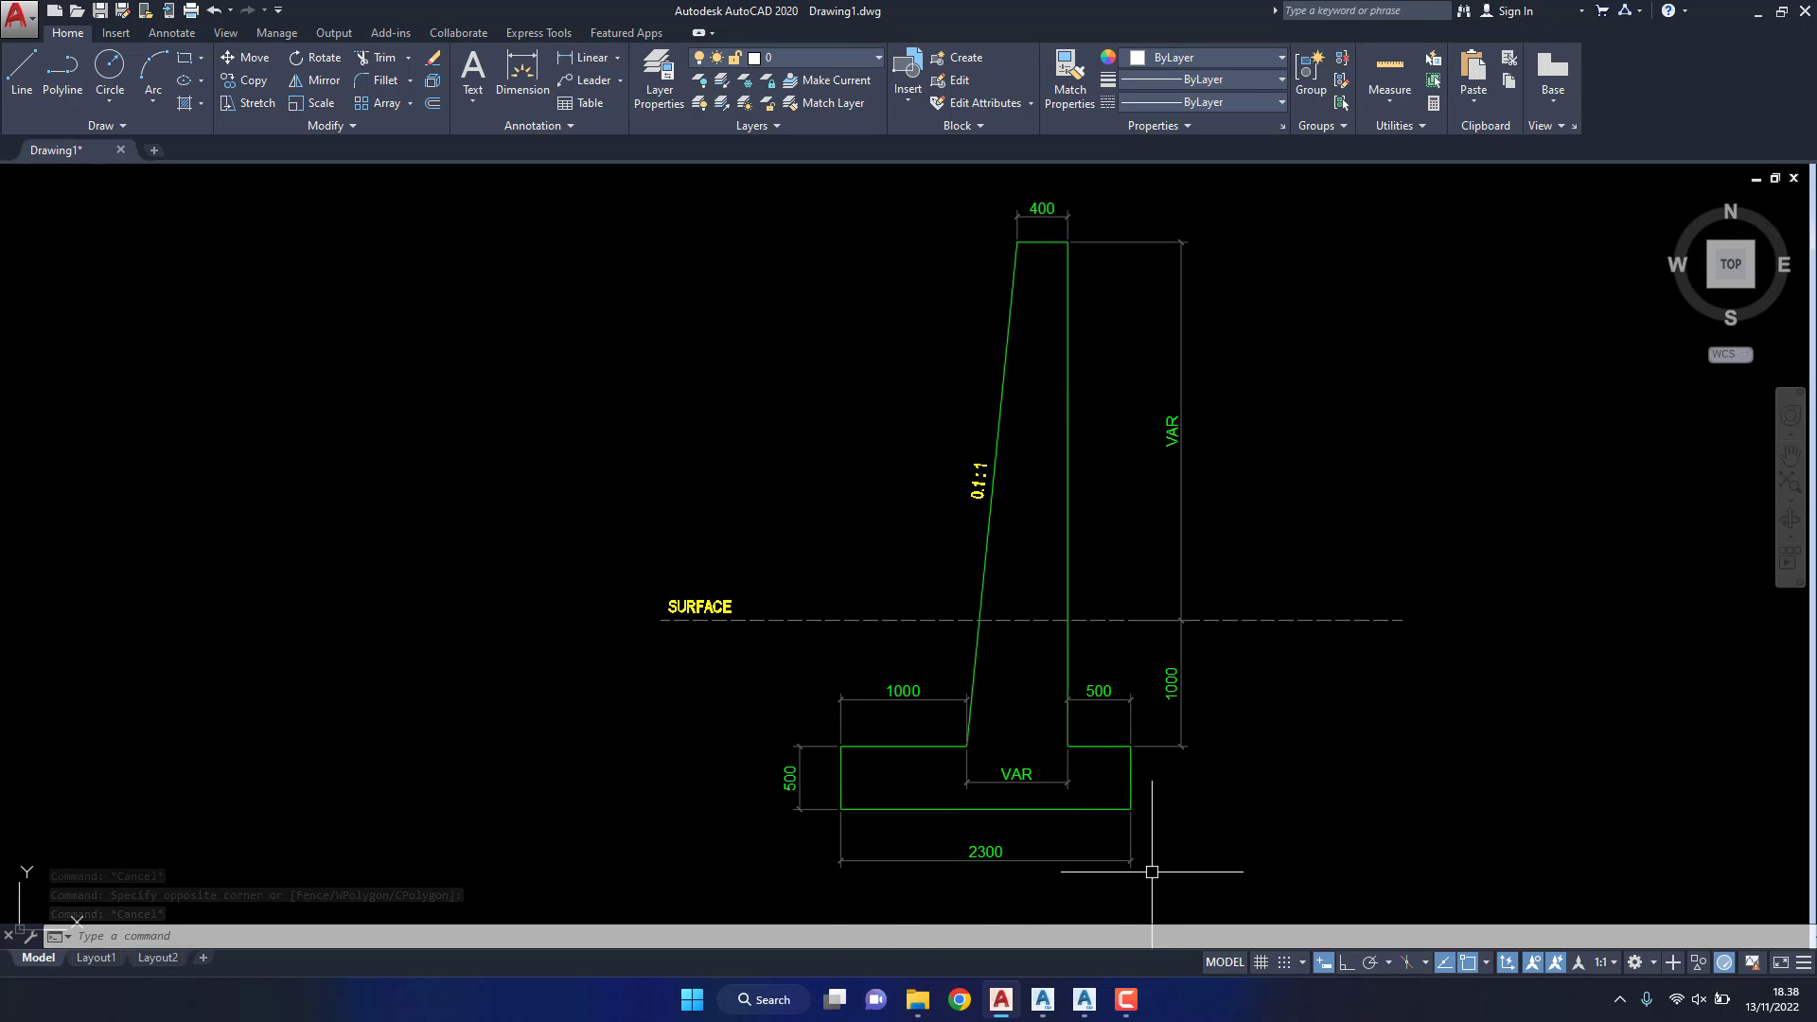
pyautogui.click(1084, 1001)
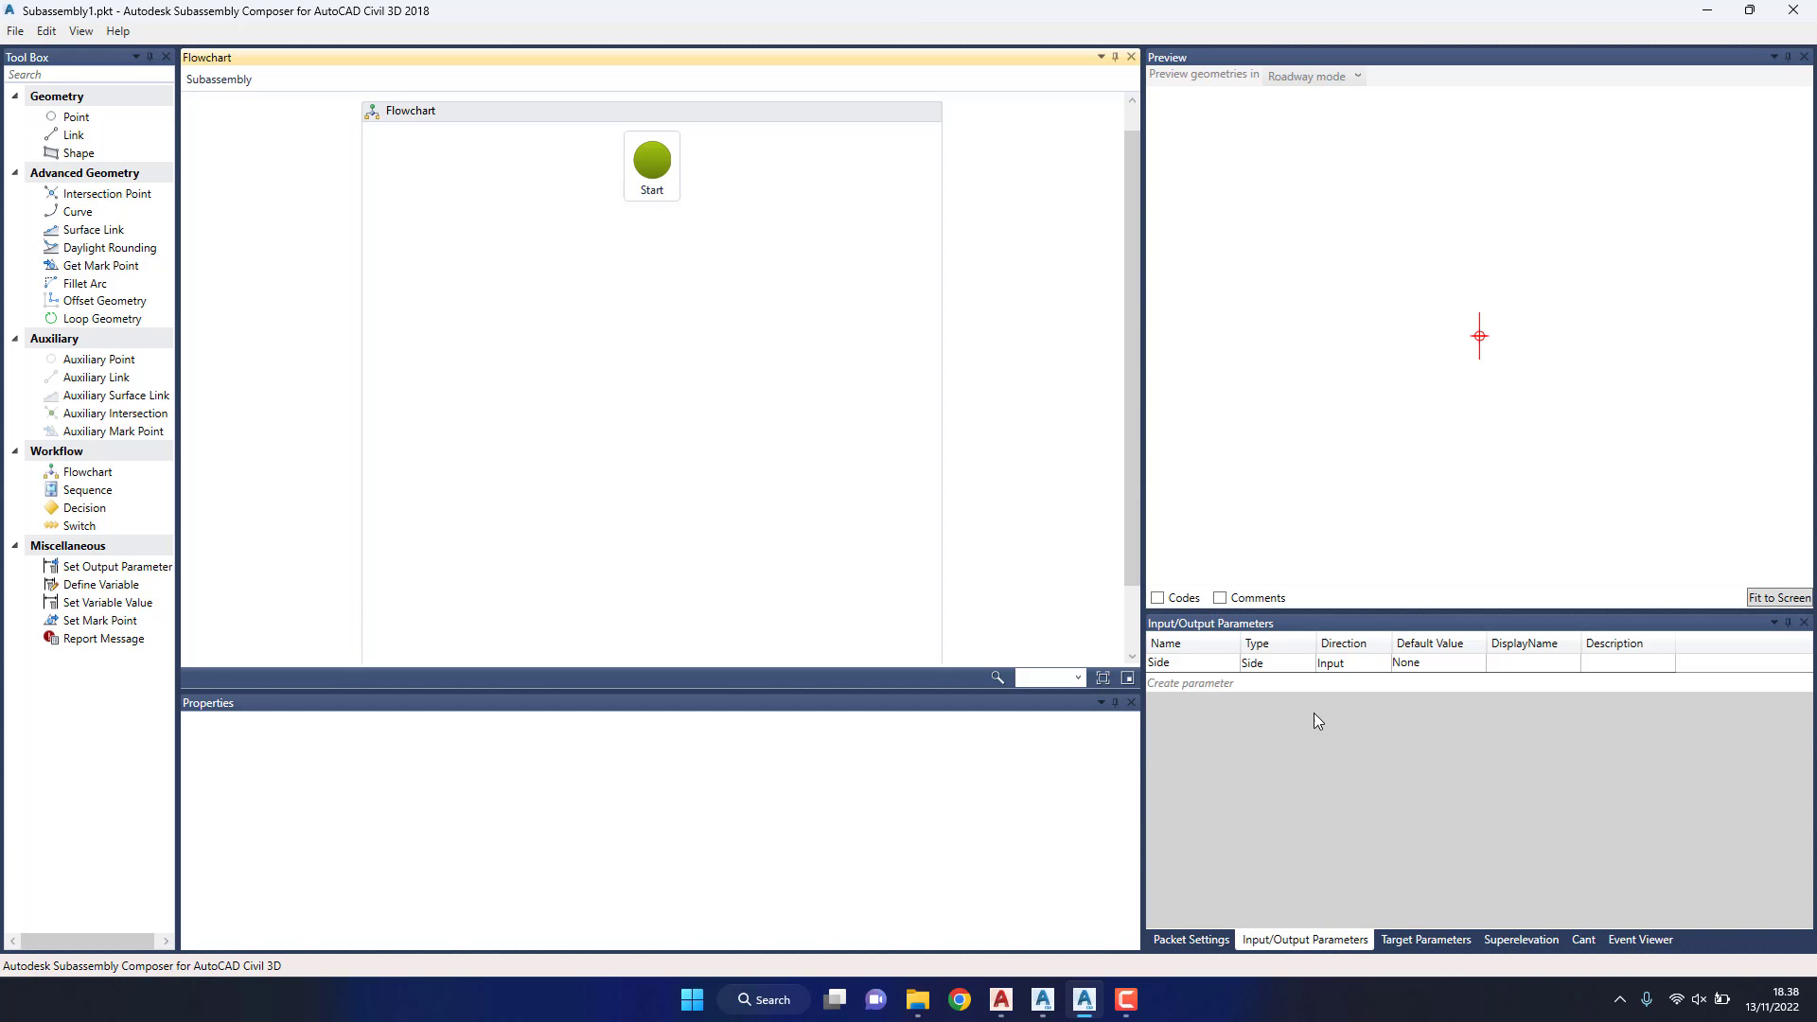
# Step: Change the Subassembly Name in Packet Settings from Subassembly1 to RetainingWall
pyautogui.click(1190, 939)
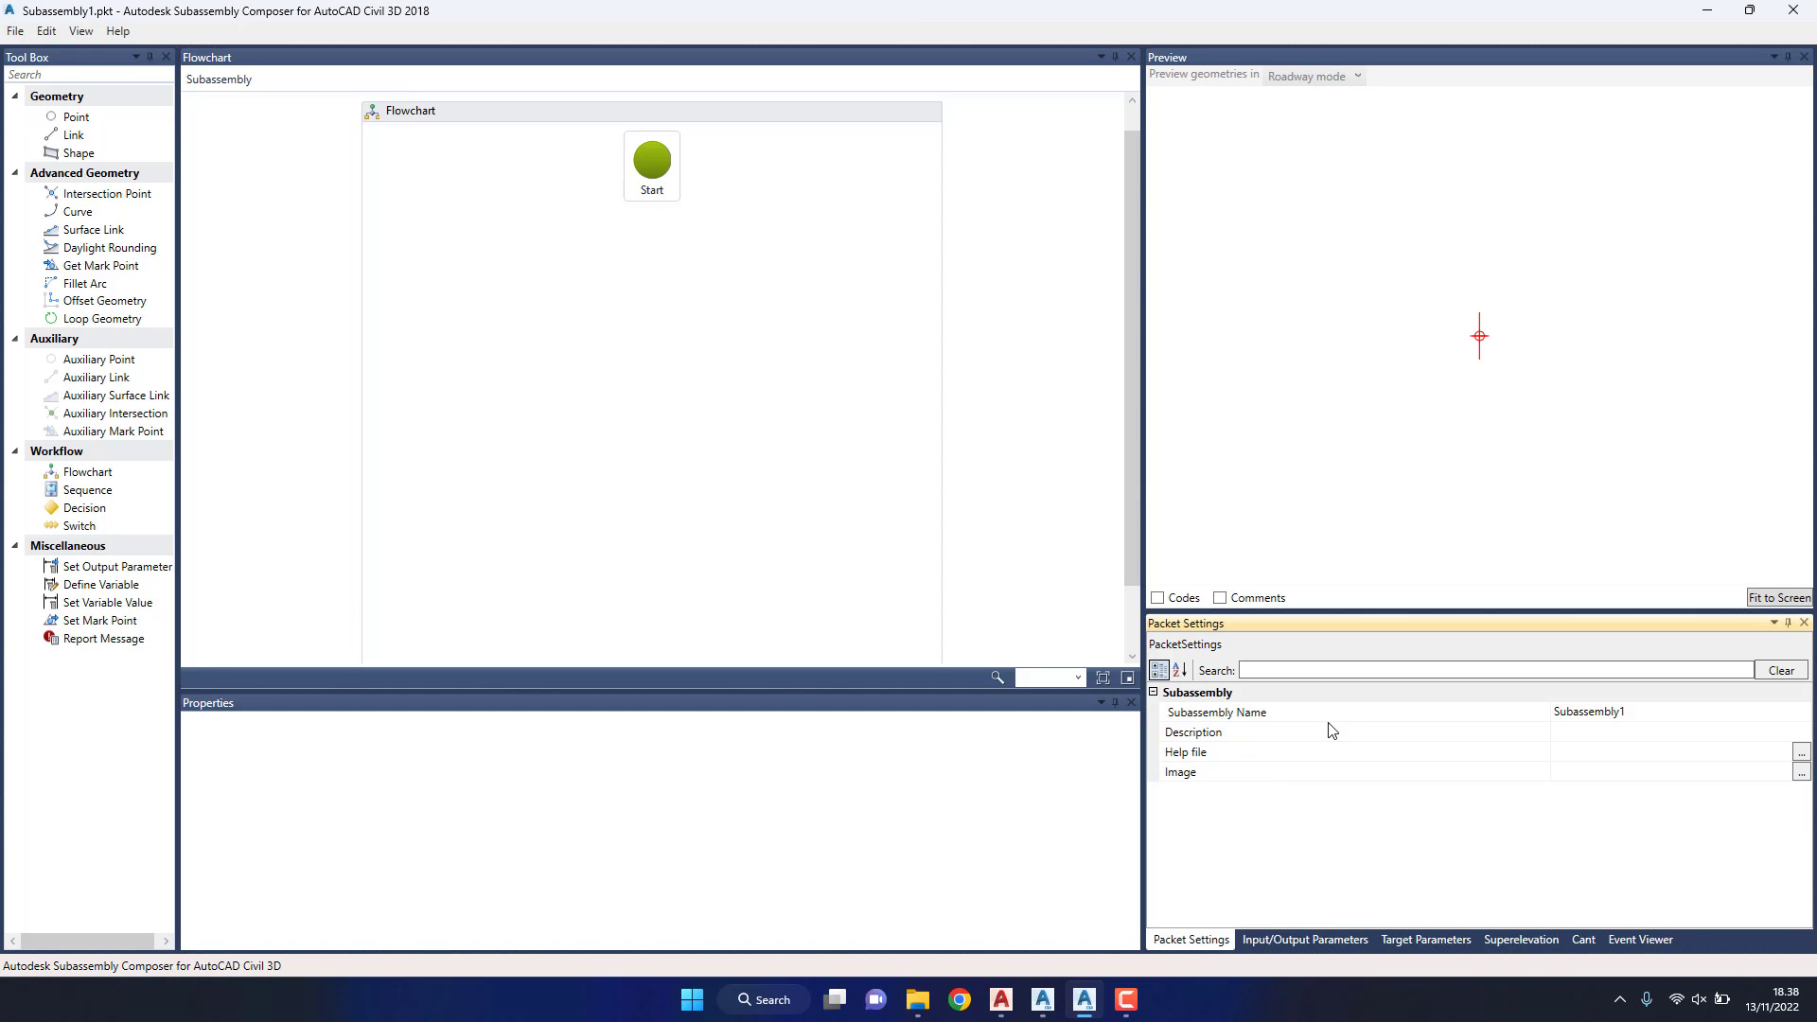
pyautogui.click(1669, 721)
pyautogui.moveTo(1645, 711); pyautogui.dragTo(1523, 719)
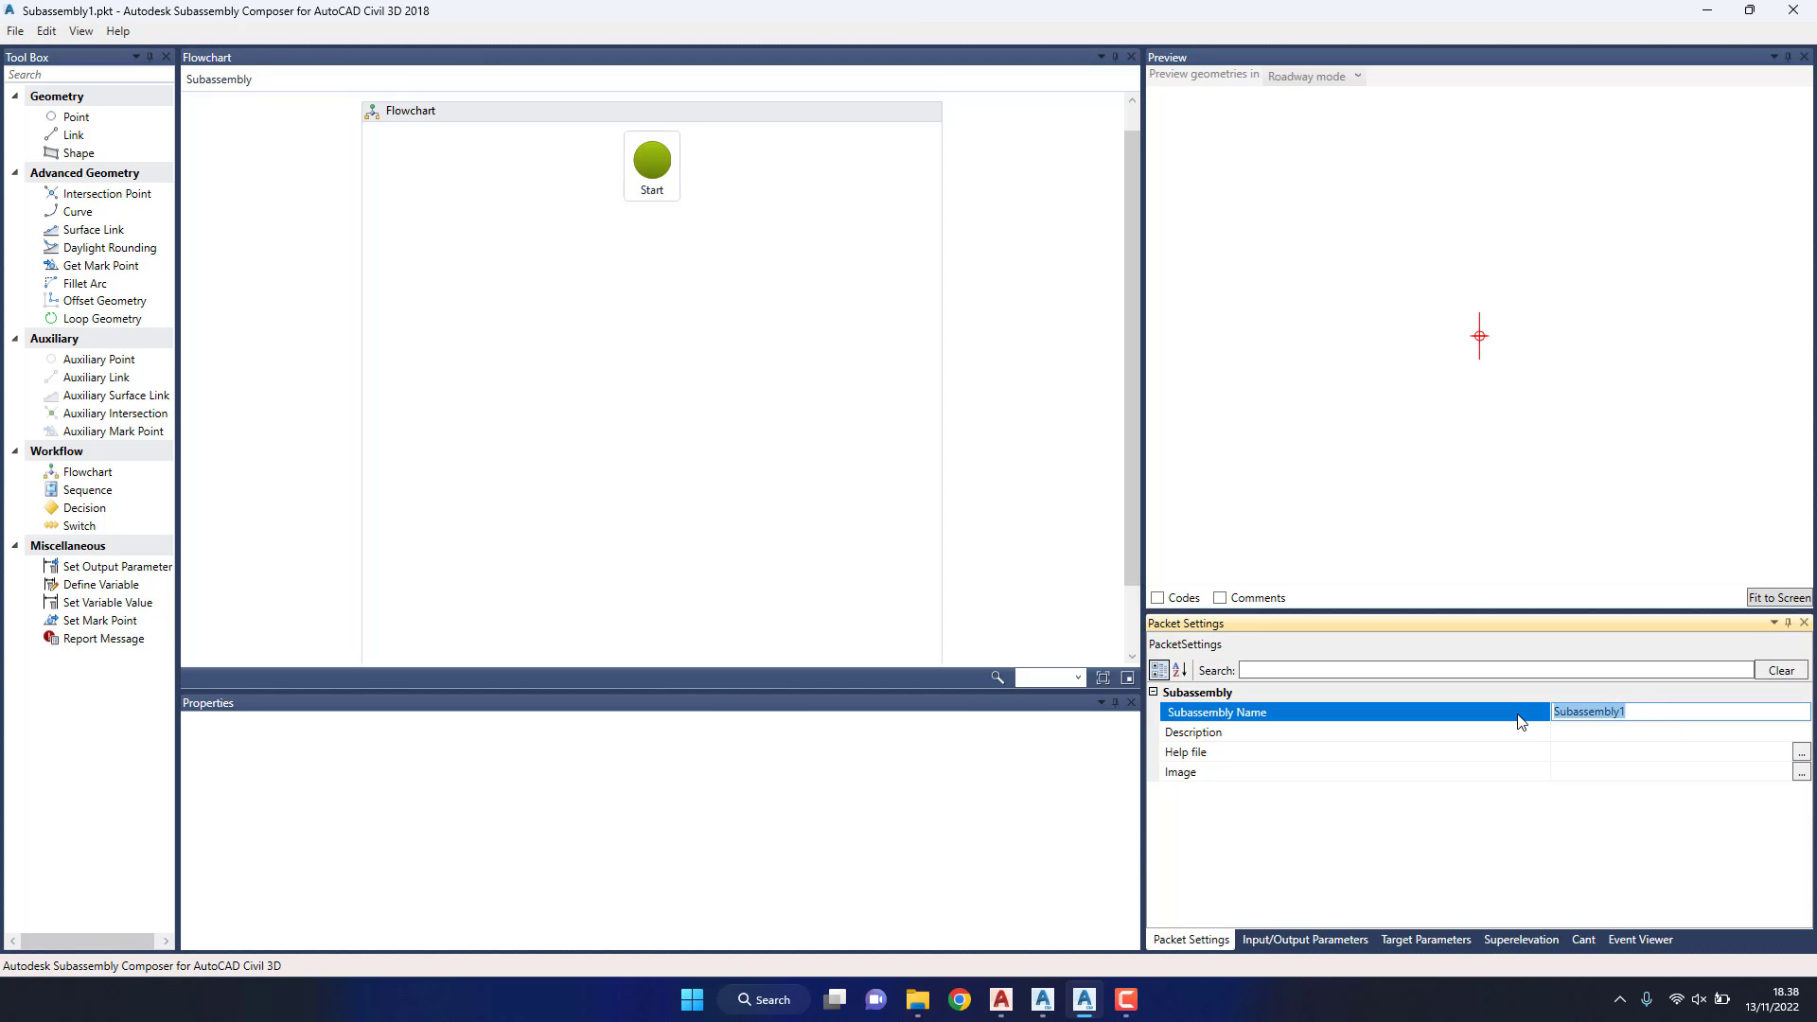
pyautogui.write('RetainingWall')
pyautogui.click(1457, 845)
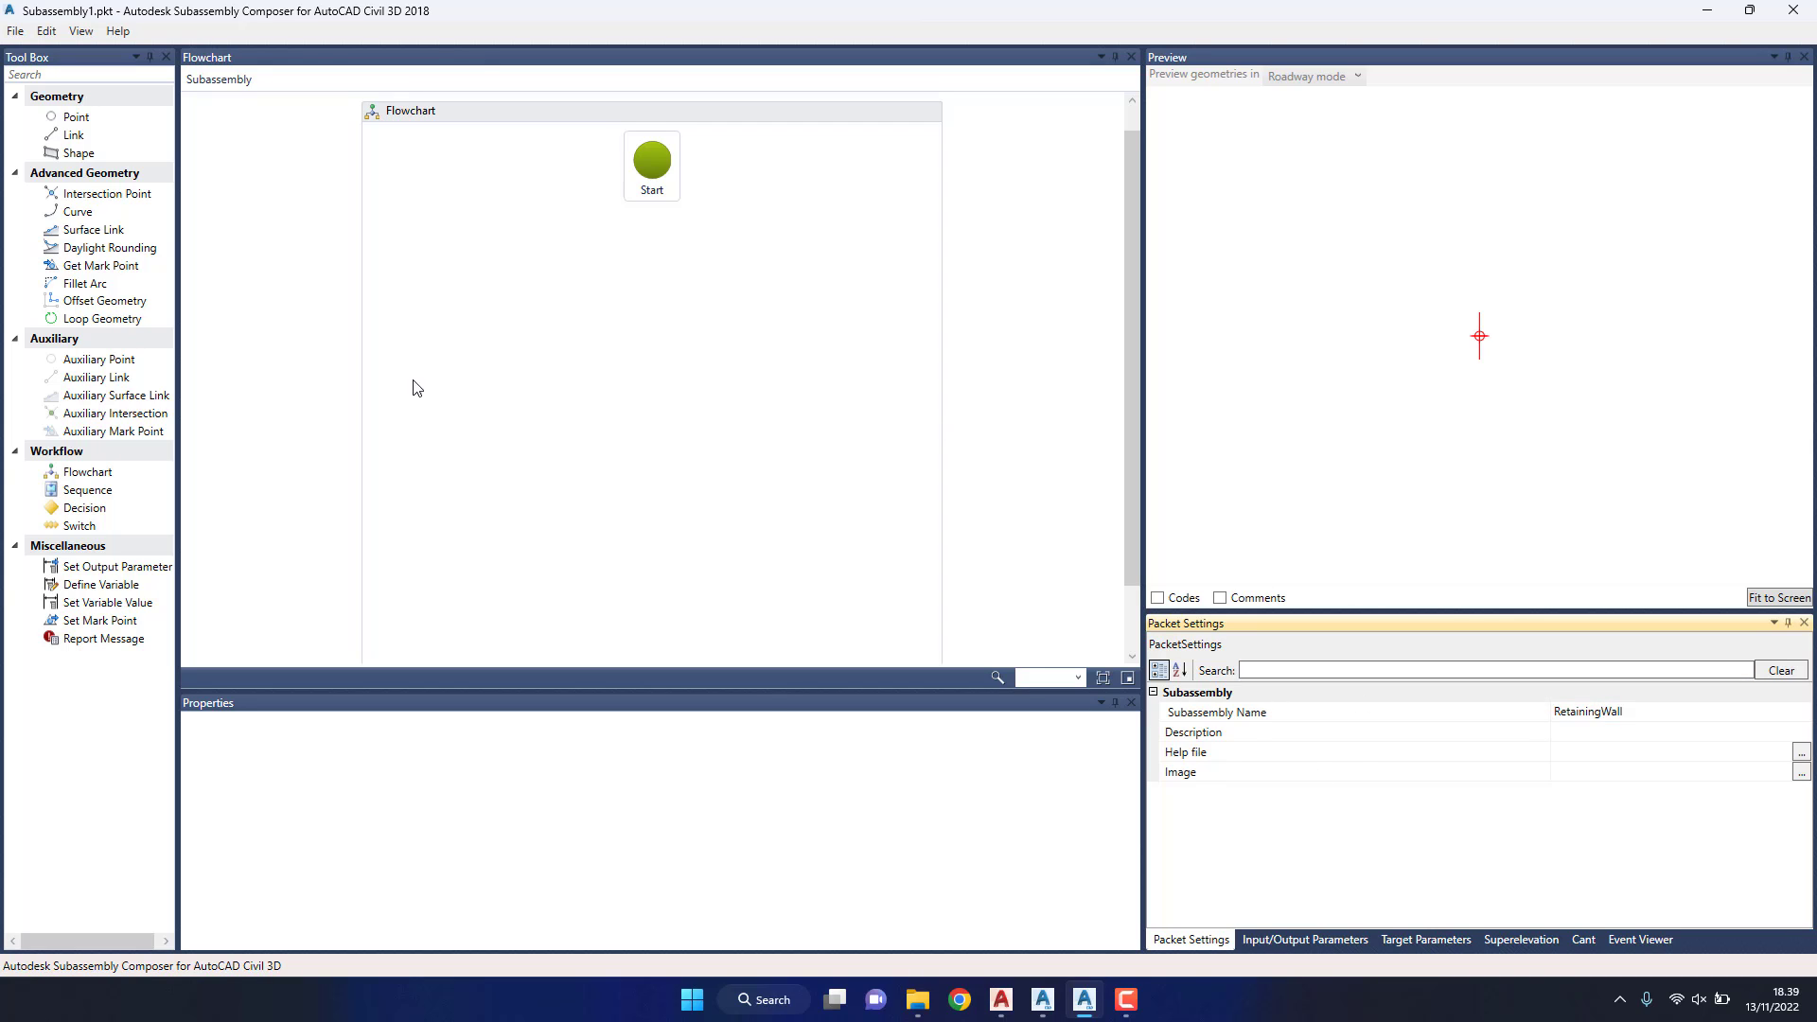
pyautogui.click(1282, 940)
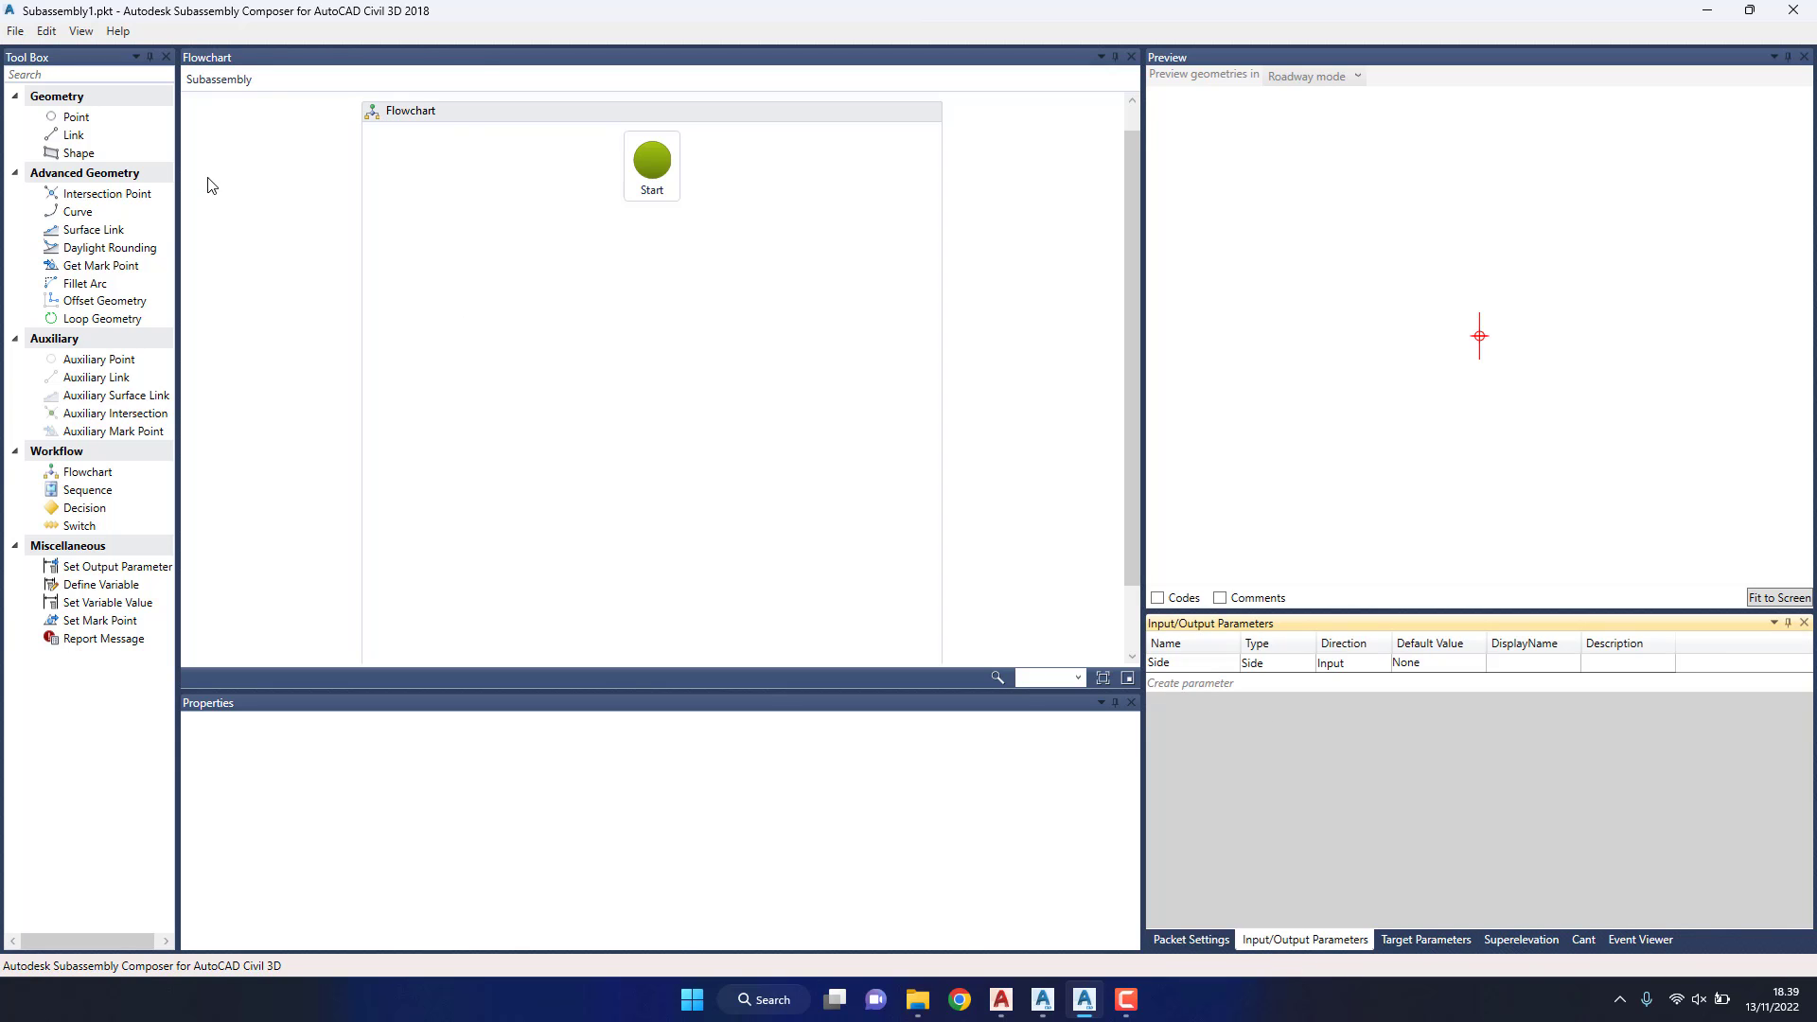
# Step: Add point P1 below Start in the flowchart
pyautogui.moveTo(76, 117)
pyautogui.mouseDown()
pyautogui.moveTo(535, 250)
pyautogui.moveTo(653, 227)
pyautogui.mouseUp()
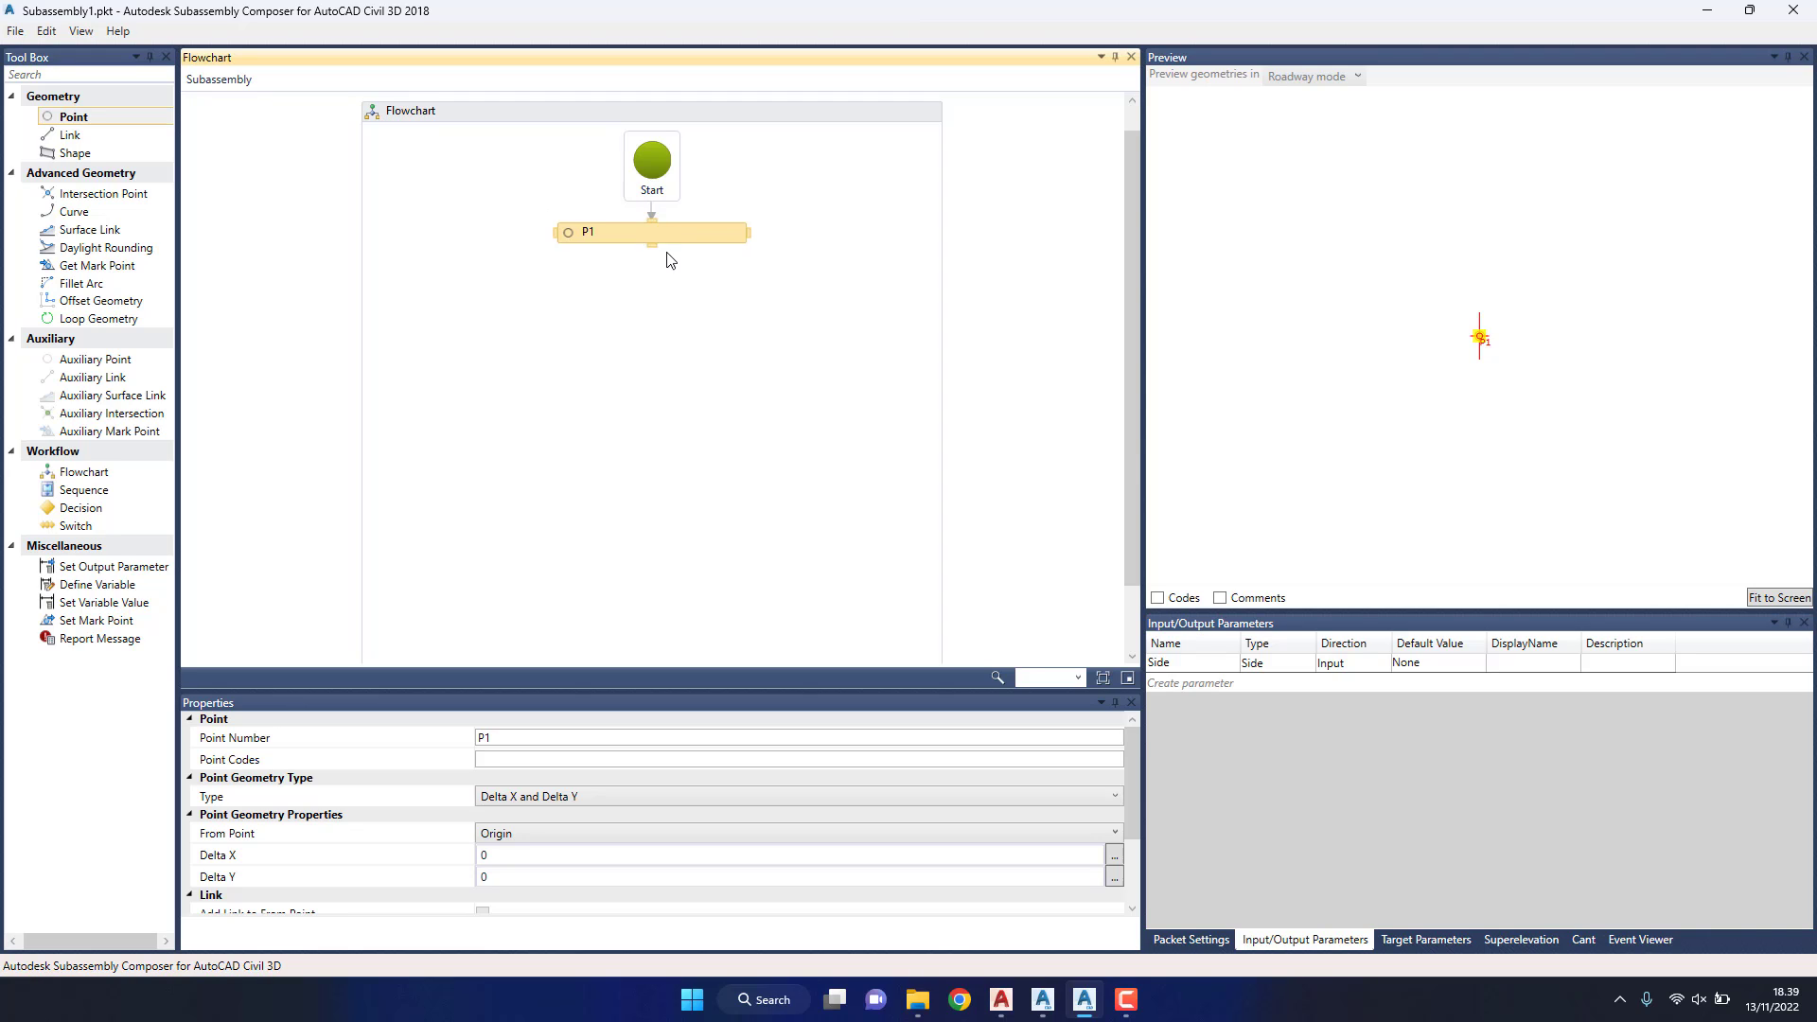
pyautogui.click(675, 273)
pyautogui.click(667, 227)
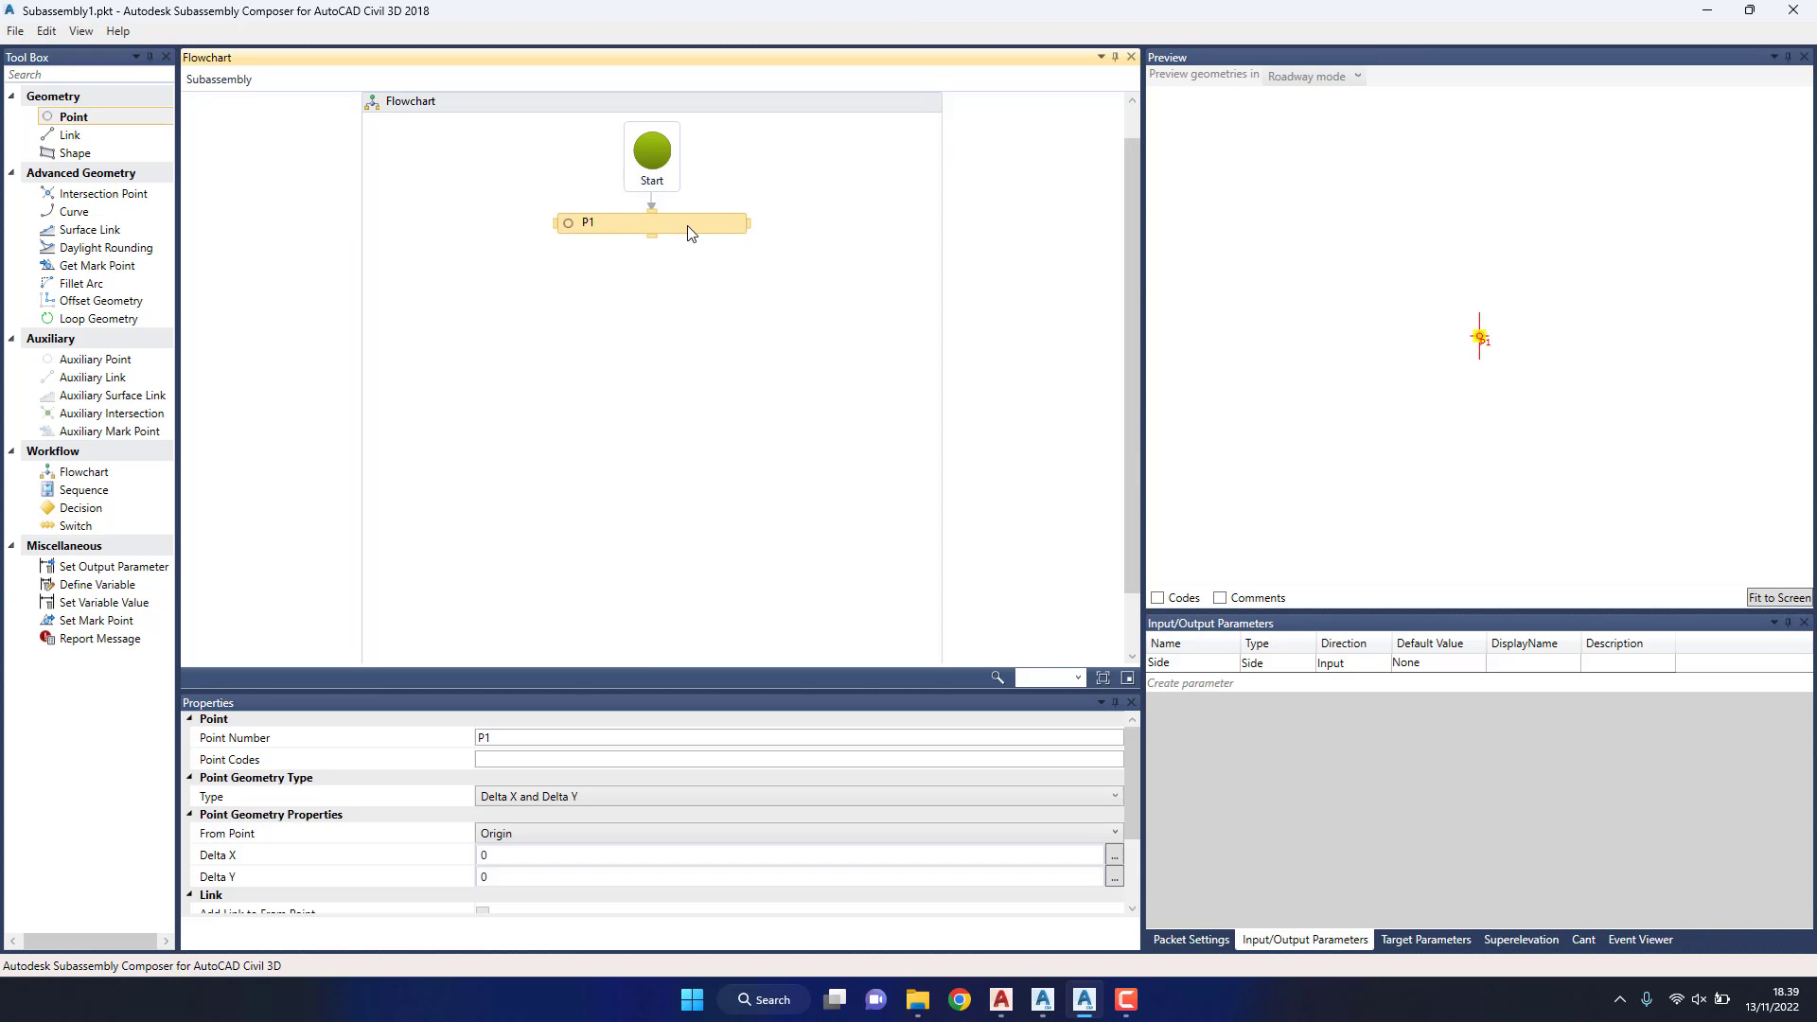
# Step: Add point P2 with link L1 below P1
pyautogui.click(86, 121)
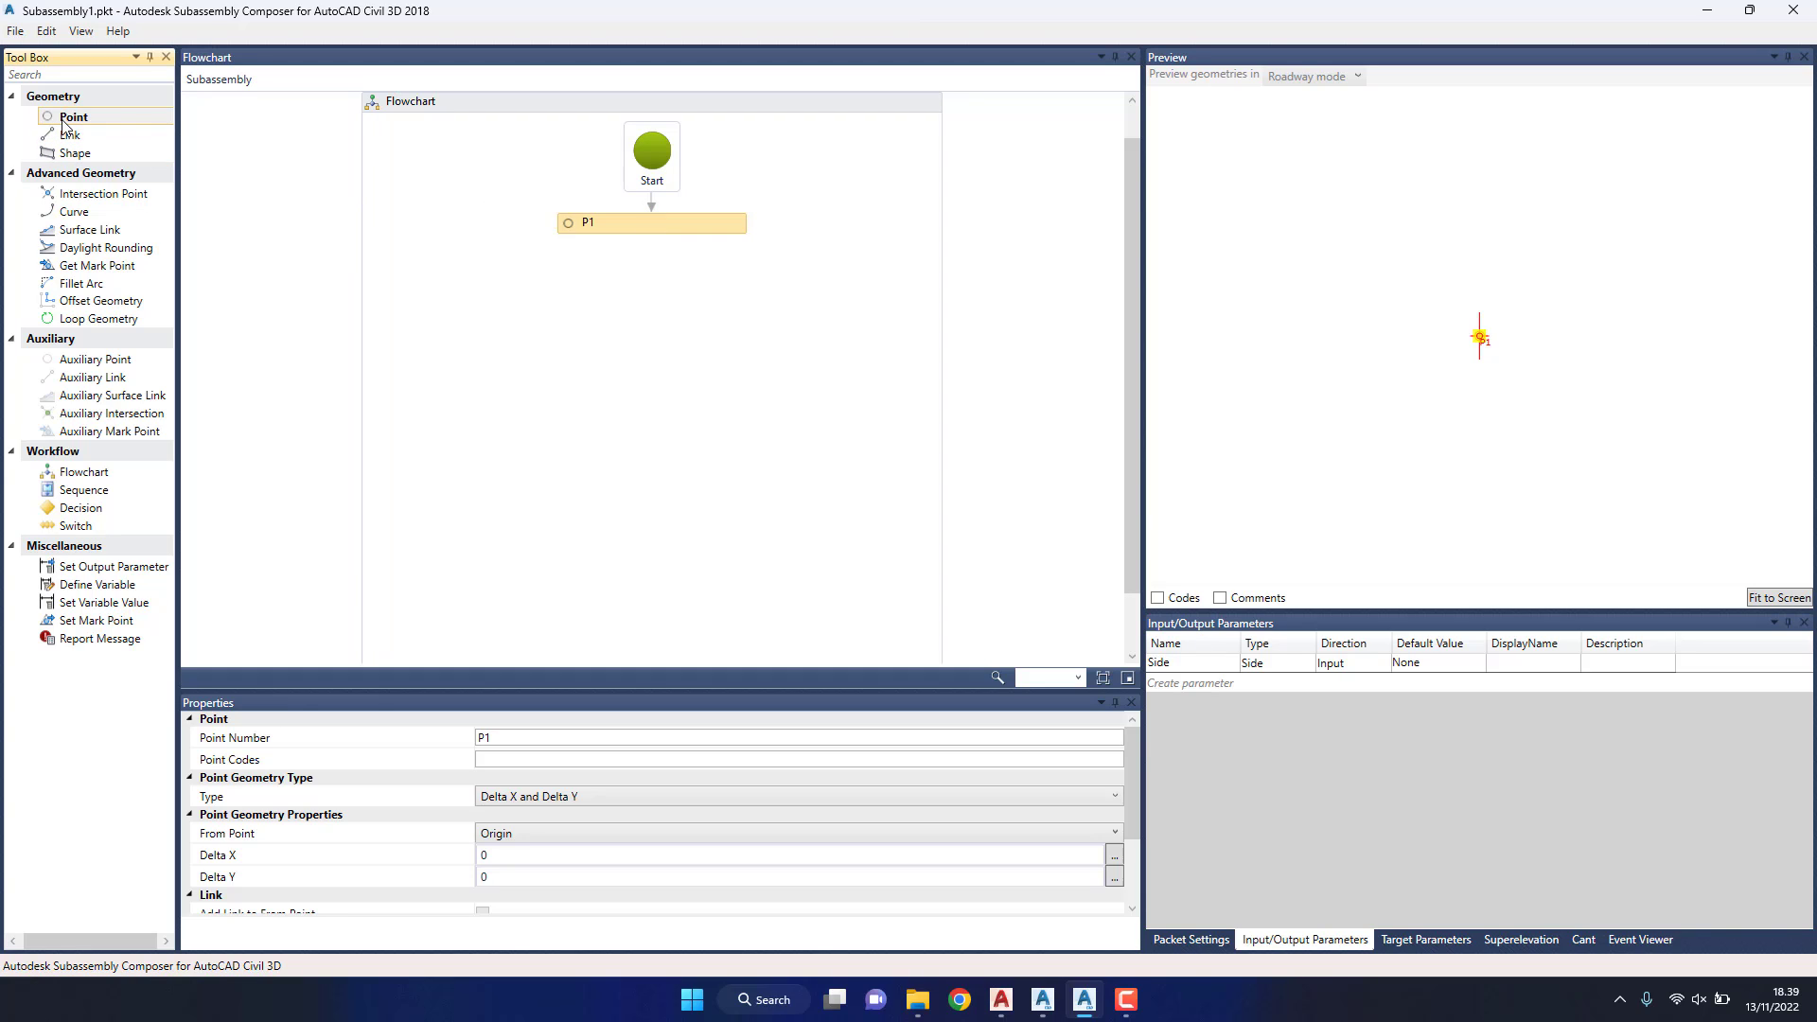
pyautogui.moveTo(81, 121); pyautogui.dragTo(671, 259)
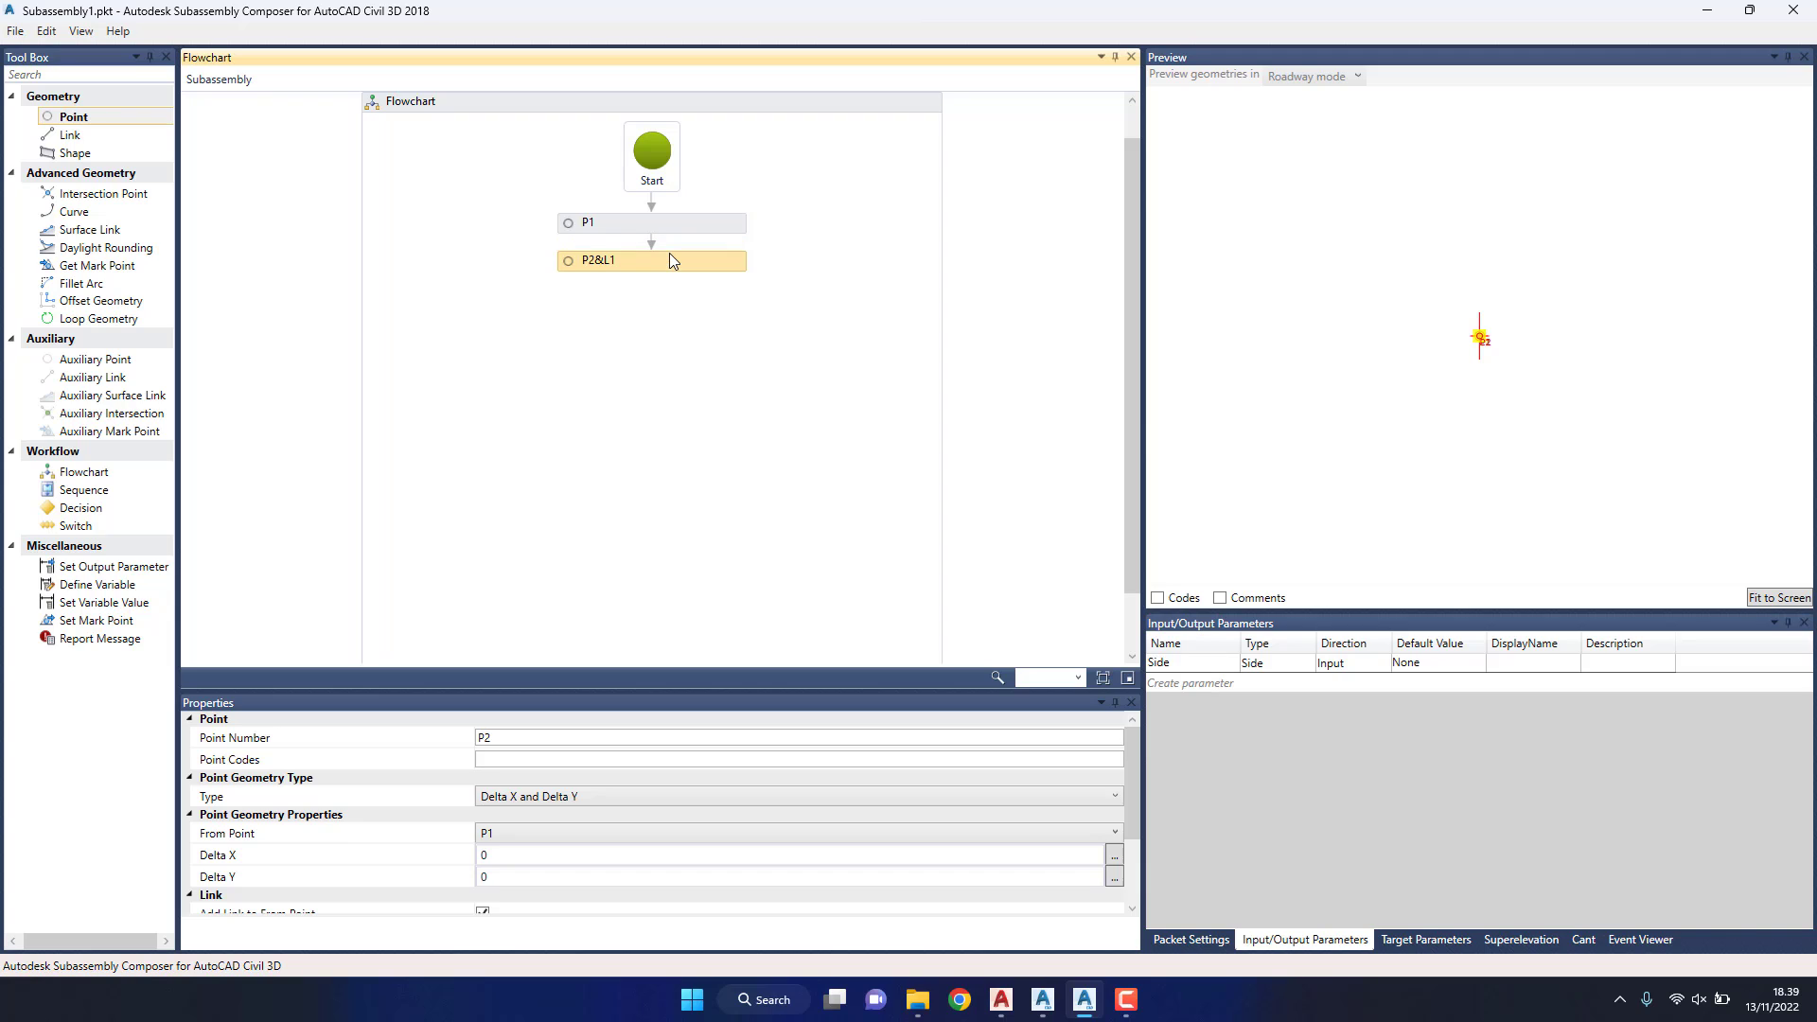
pyautogui.click(682, 315)
pyautogui.click(675, 267)
# Step: Create a Double input parameter named a with default value 0.4
pyautogui.click(1177, 685)
pyautogui.click(1202, 682)
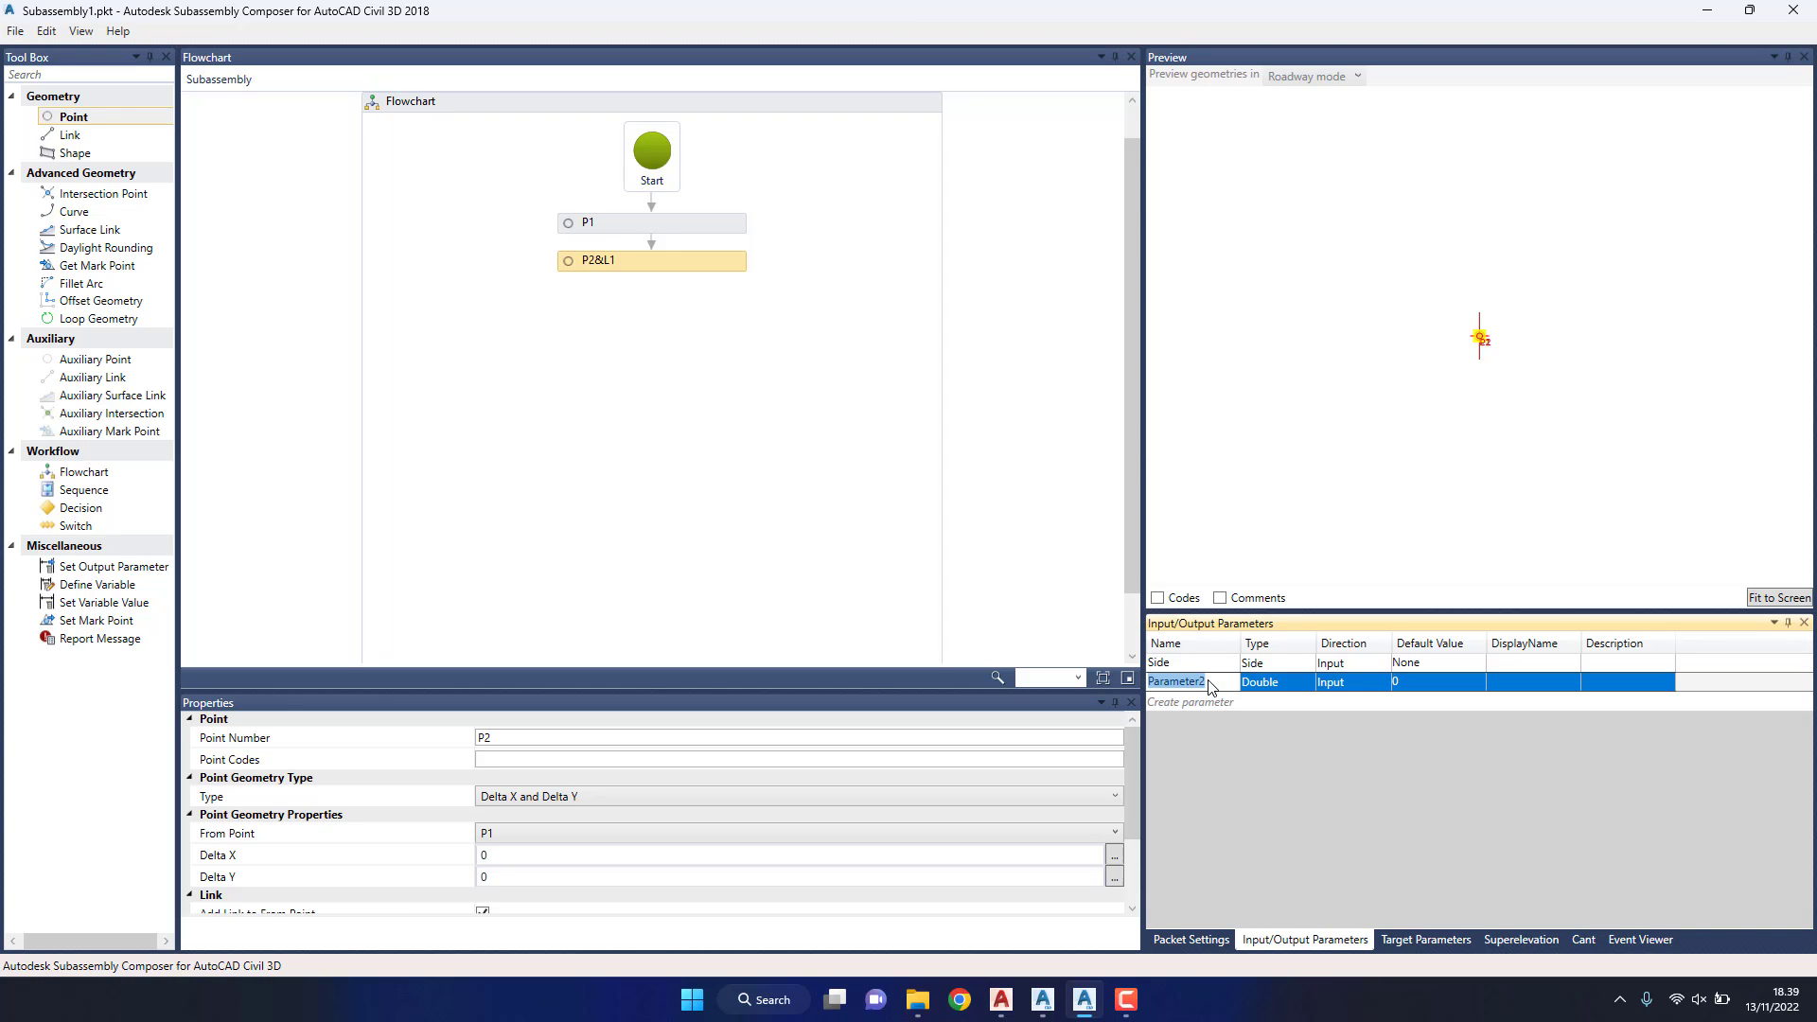
pyautogui.write('a')
pyautogui.click(1453, 689)
pyautogui.write('.4')
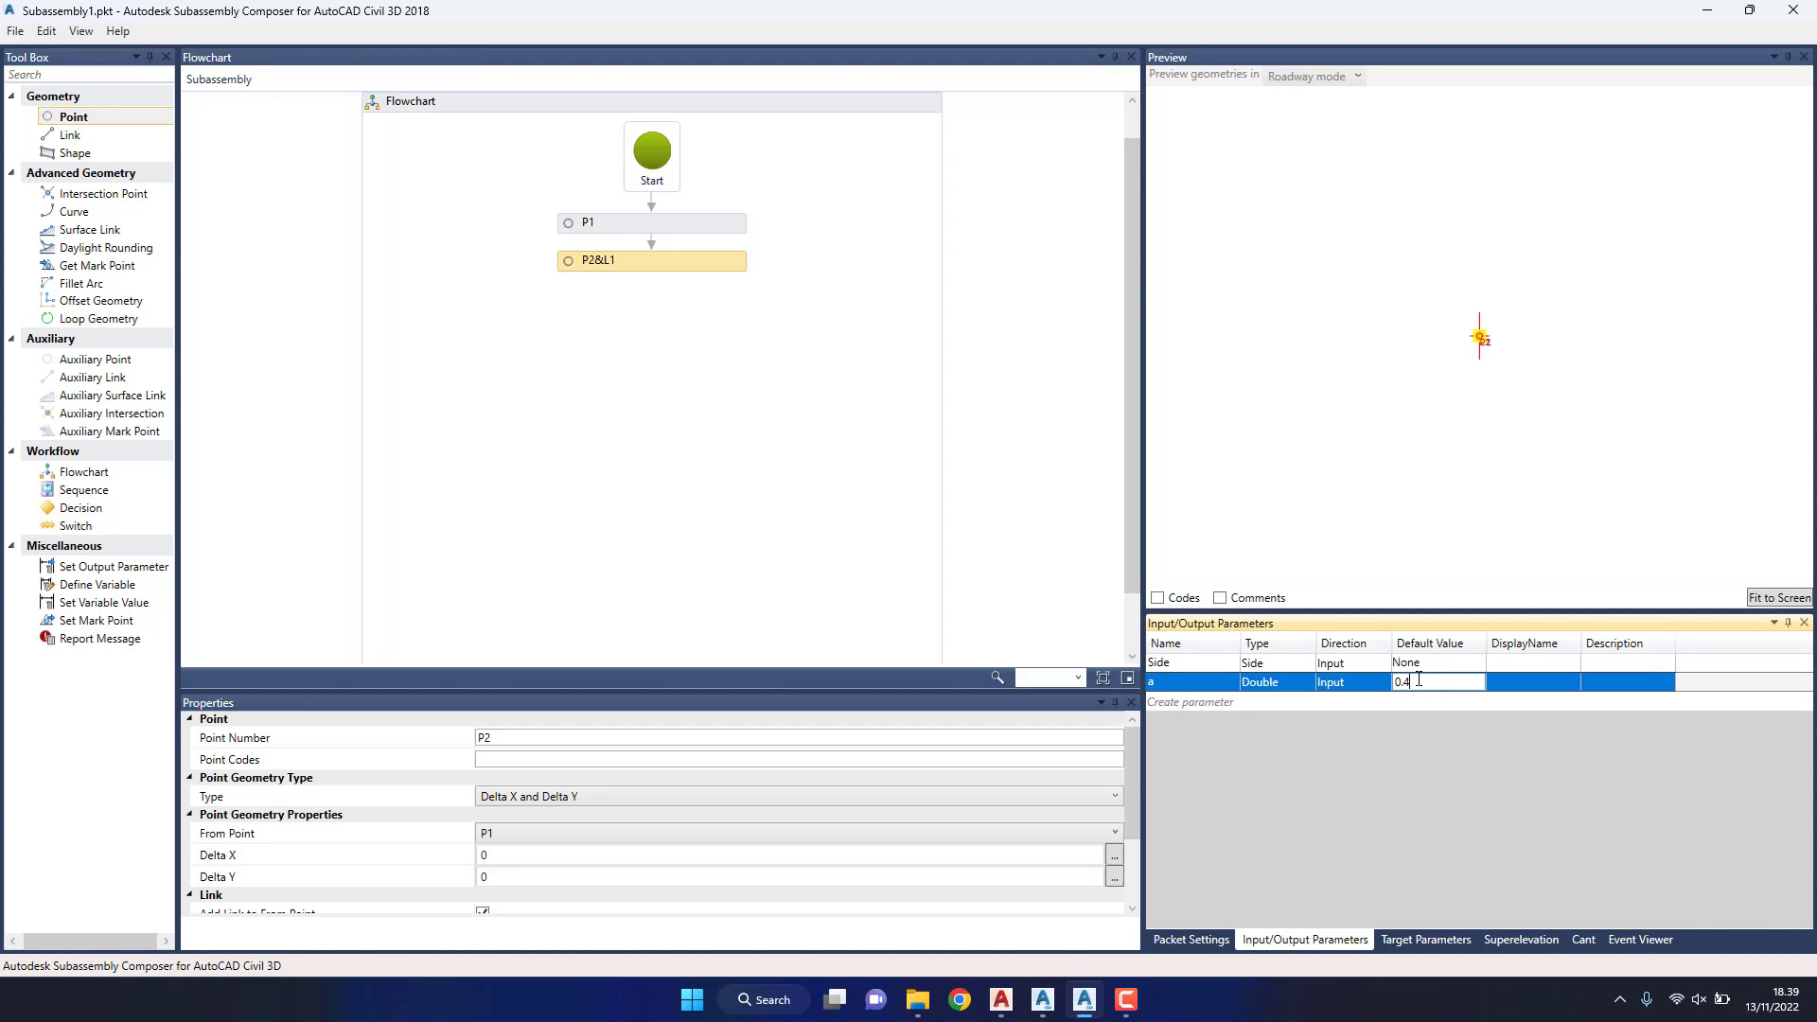
pyautogui.press('Return')
pyautogui.click(1042, 1006)
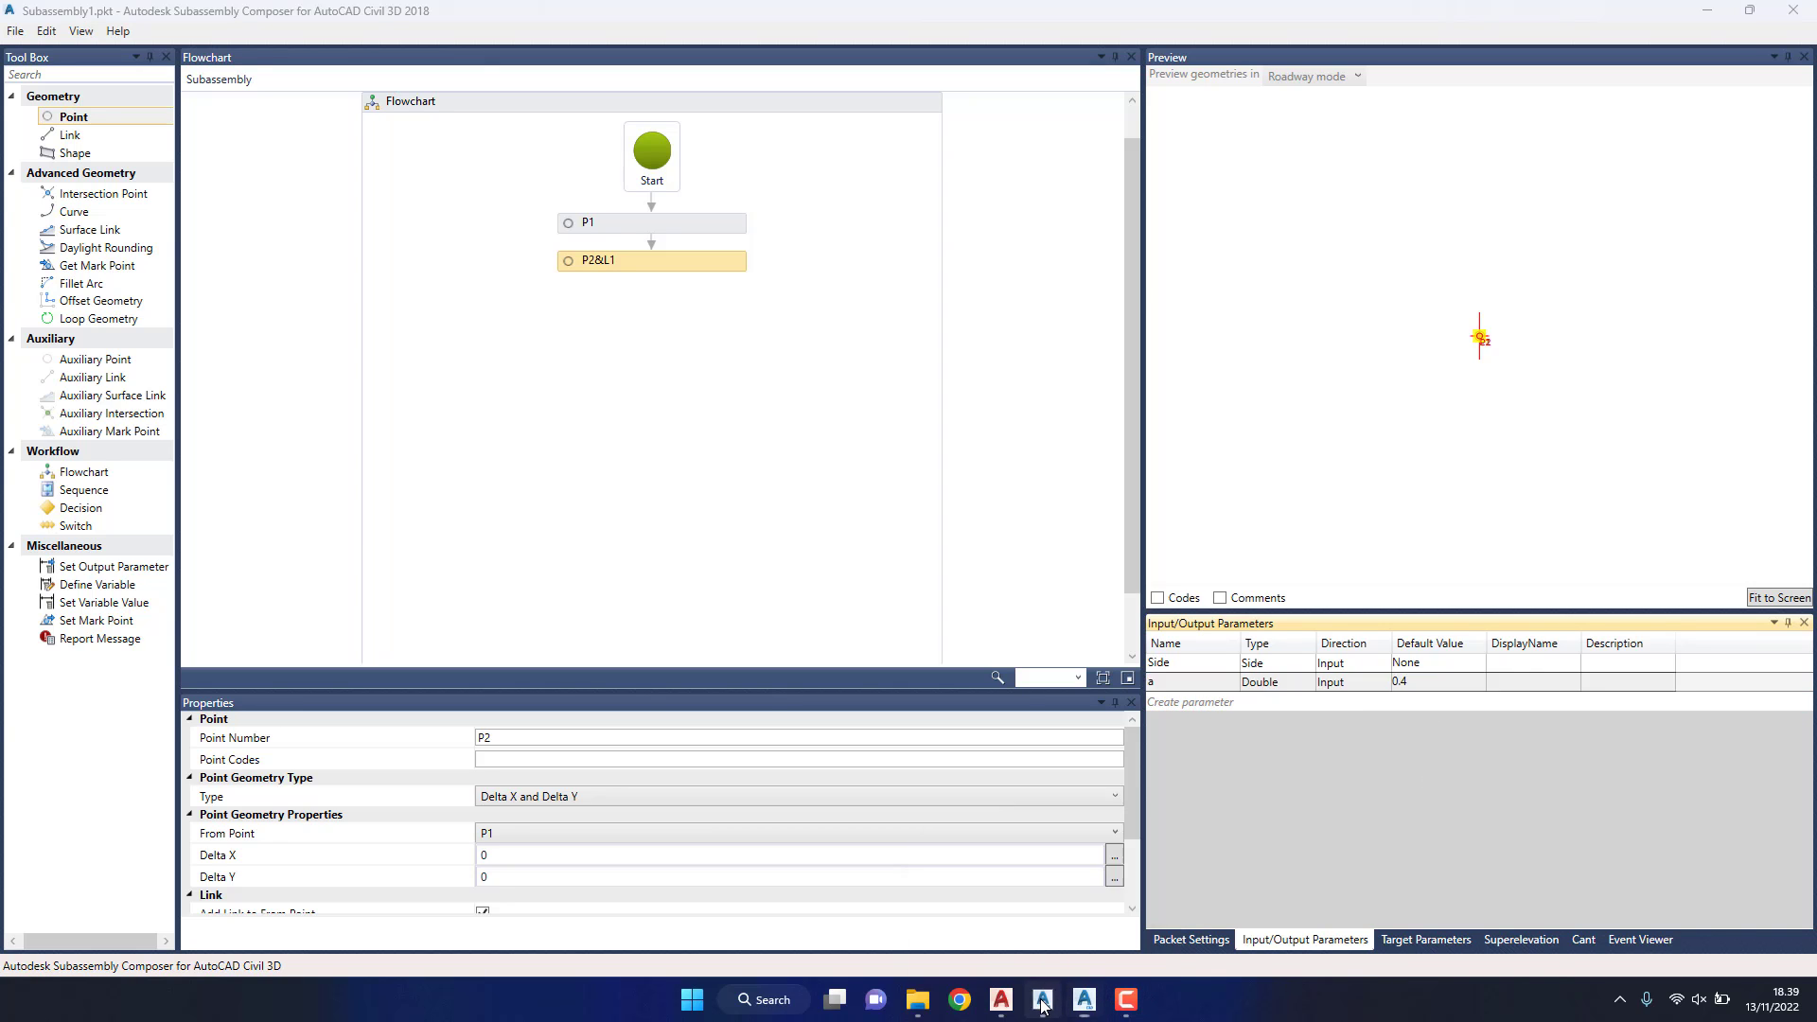
pyautogui.click(1090, 1005)
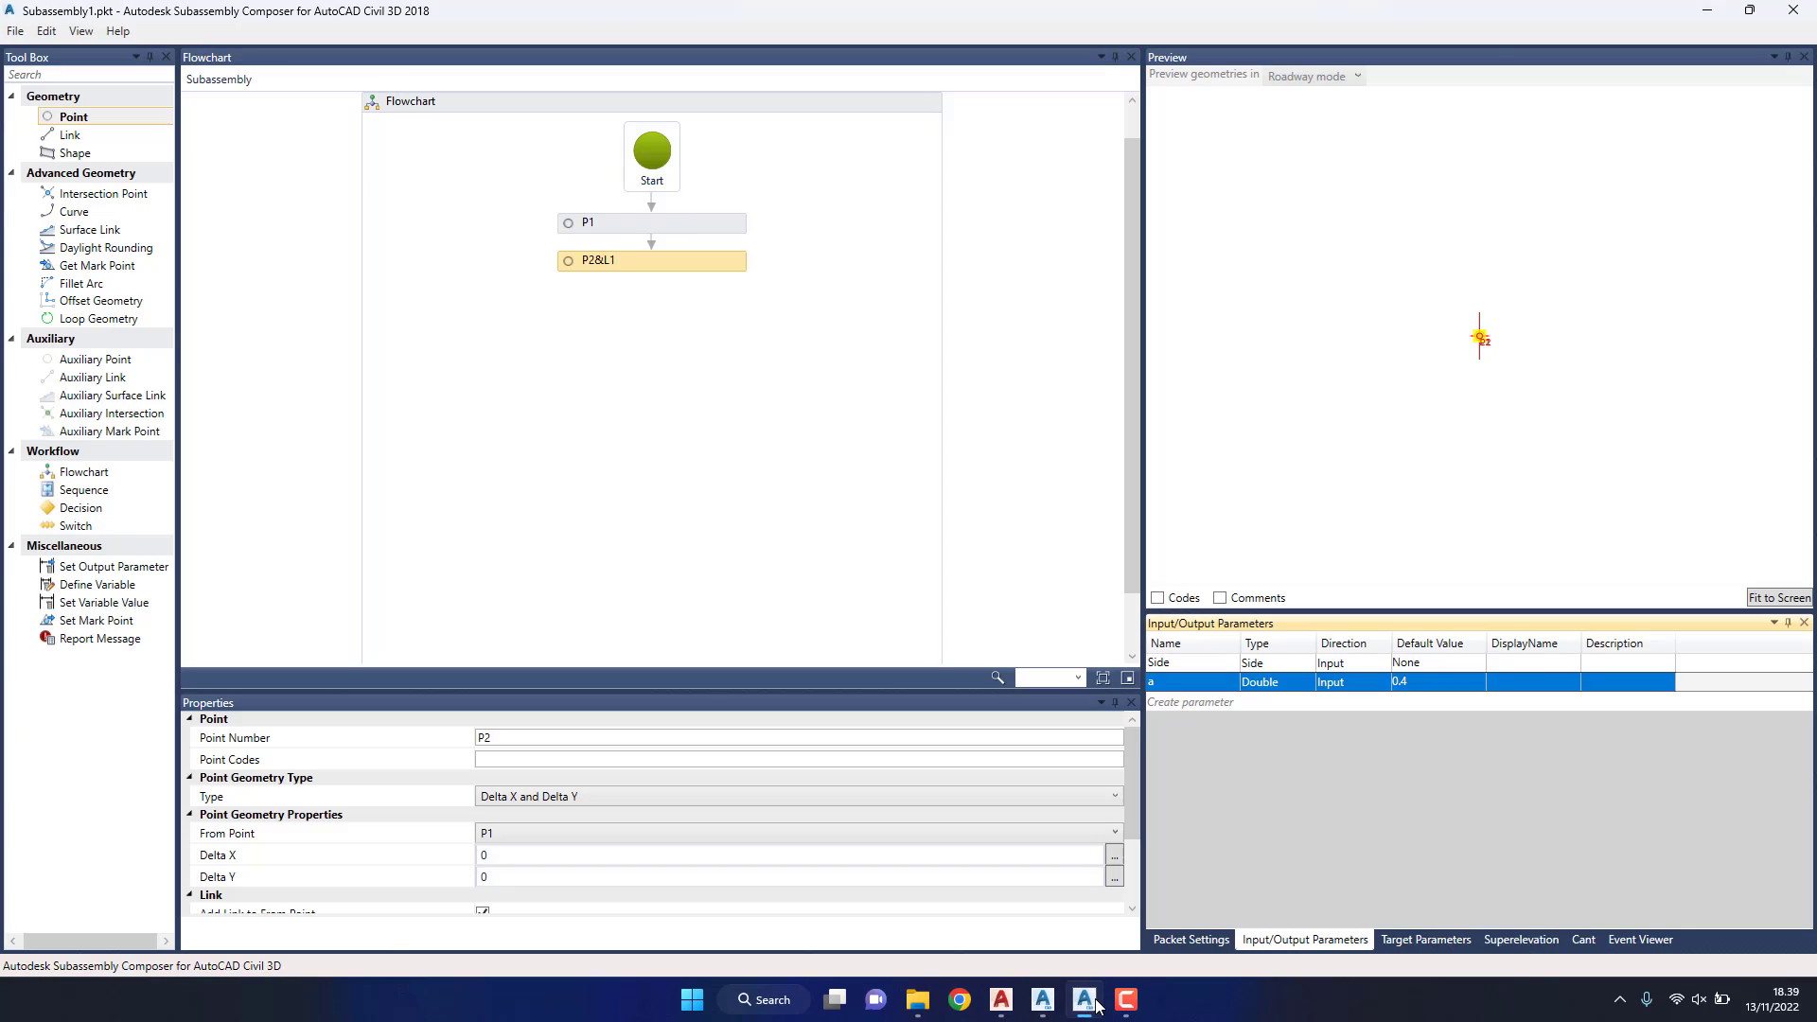
# Step: Check the wall's 400 top-width dimension in AutoCAD, then return to Composer
pyautogui.click(1000, 1000)
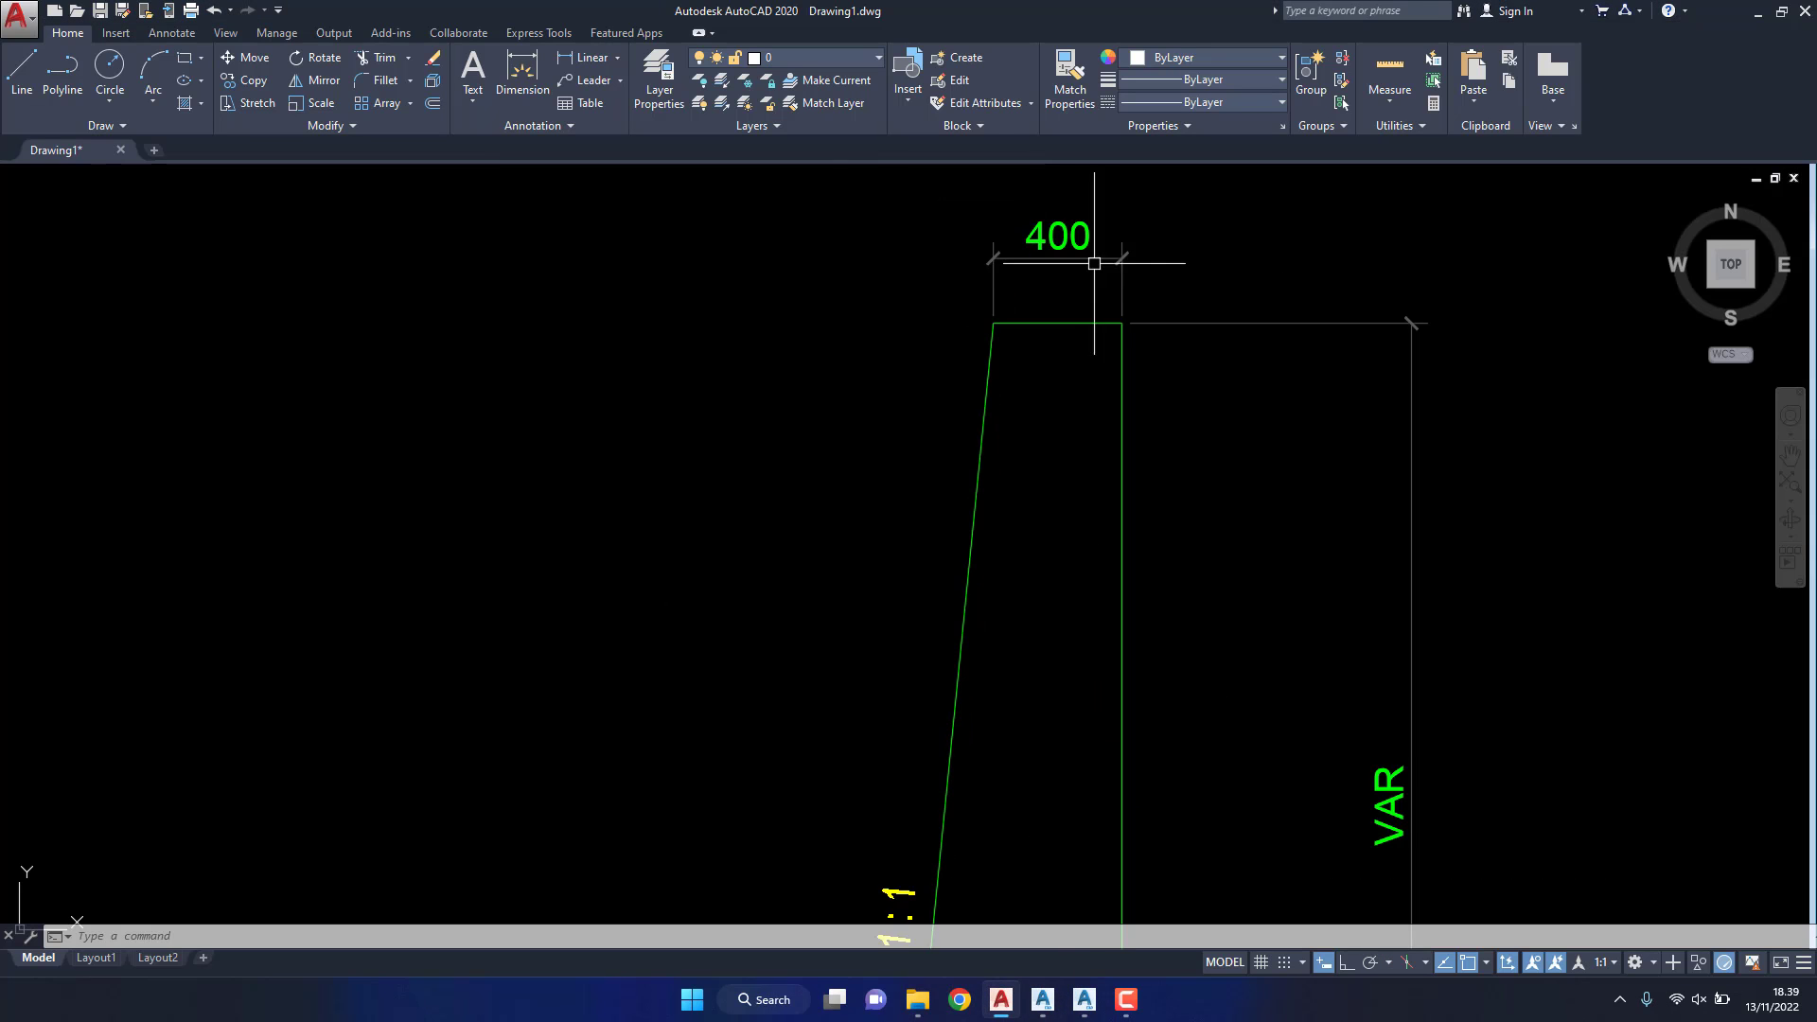
pyautogui.moveTo(1094, 263); pyautogui.dragTo(953, 451, button='middle')
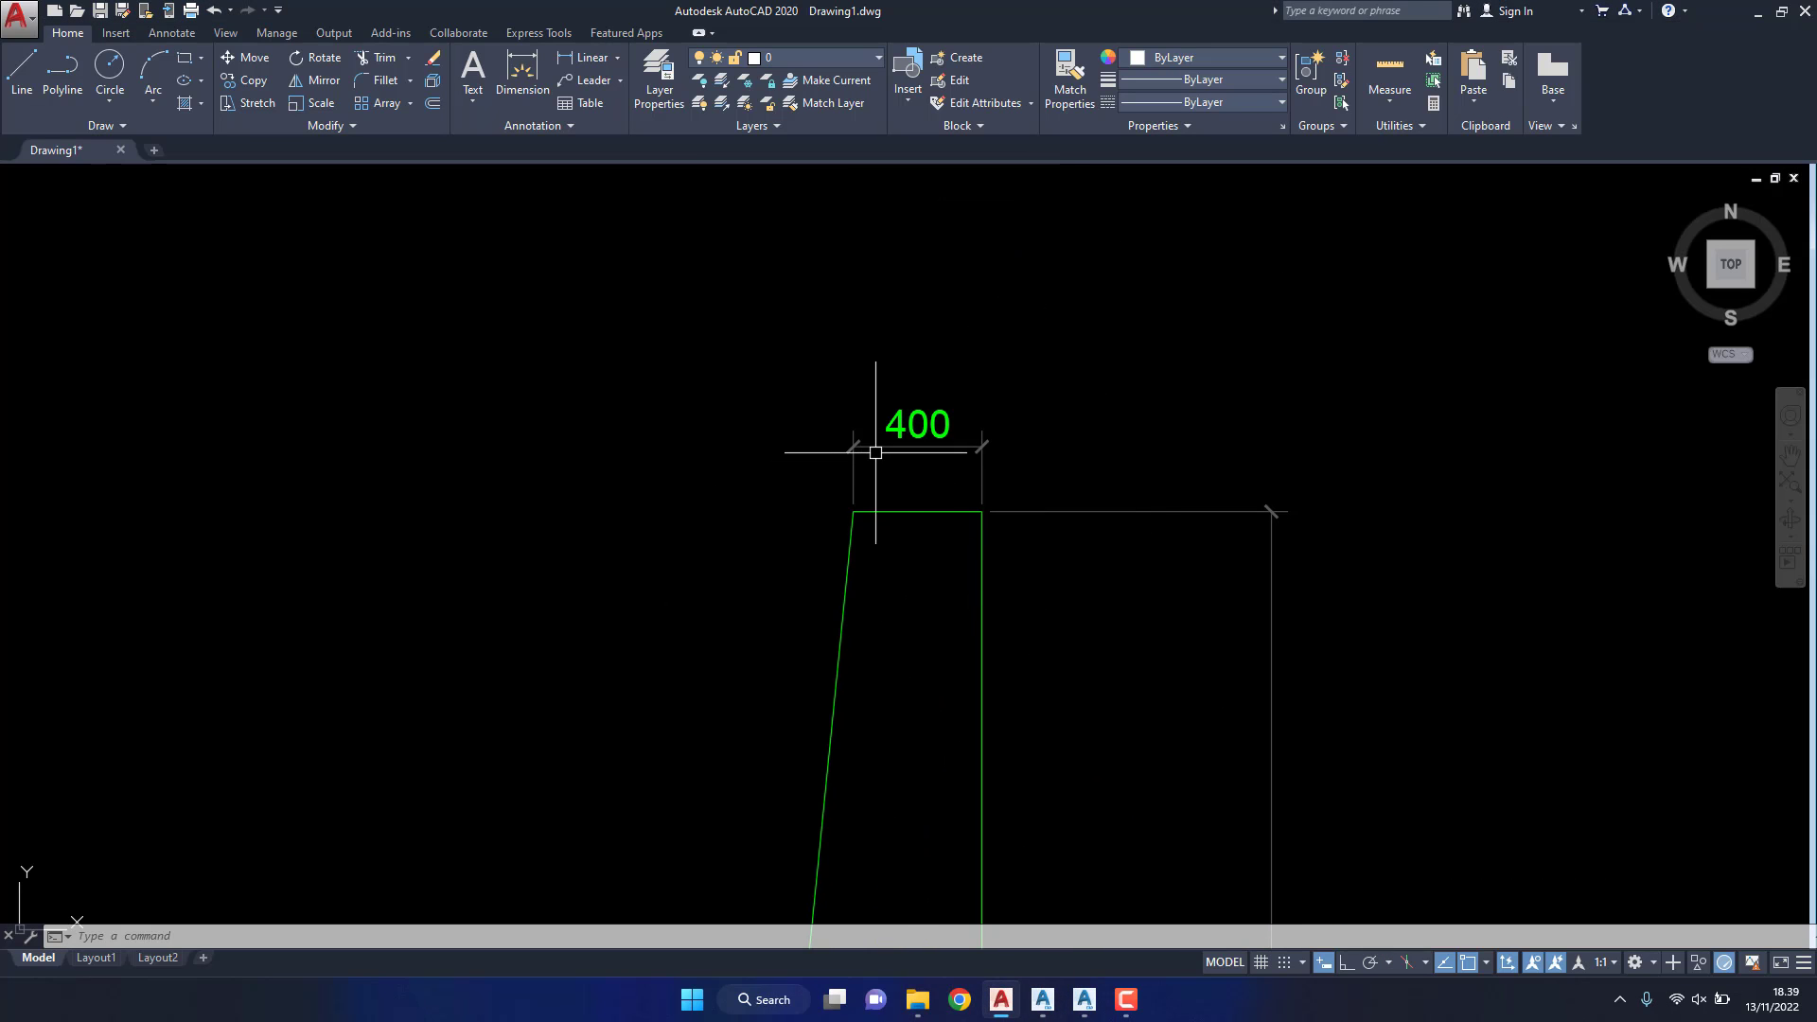
pyautogui.click(1088, 1003)
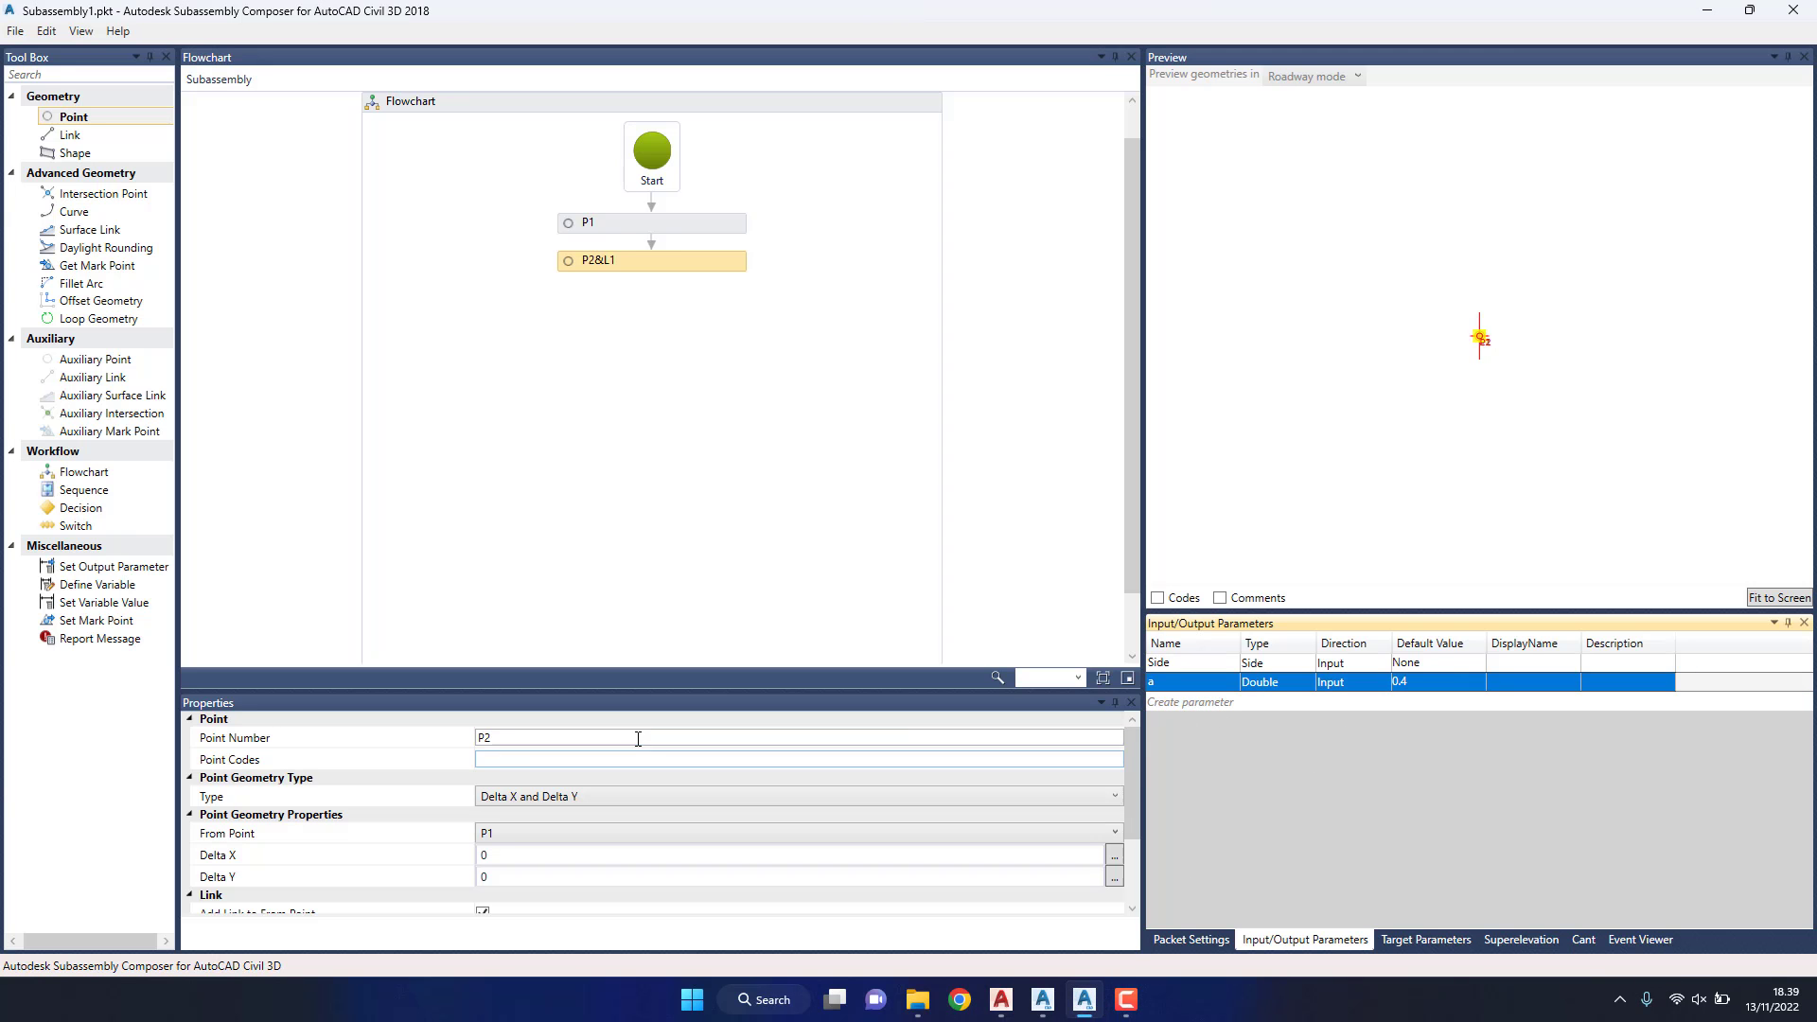
# Step: Give parameter a the display name a and set P2's Delta X to a
pyautogui.click(1524, 682)
pyautogui.write('a')
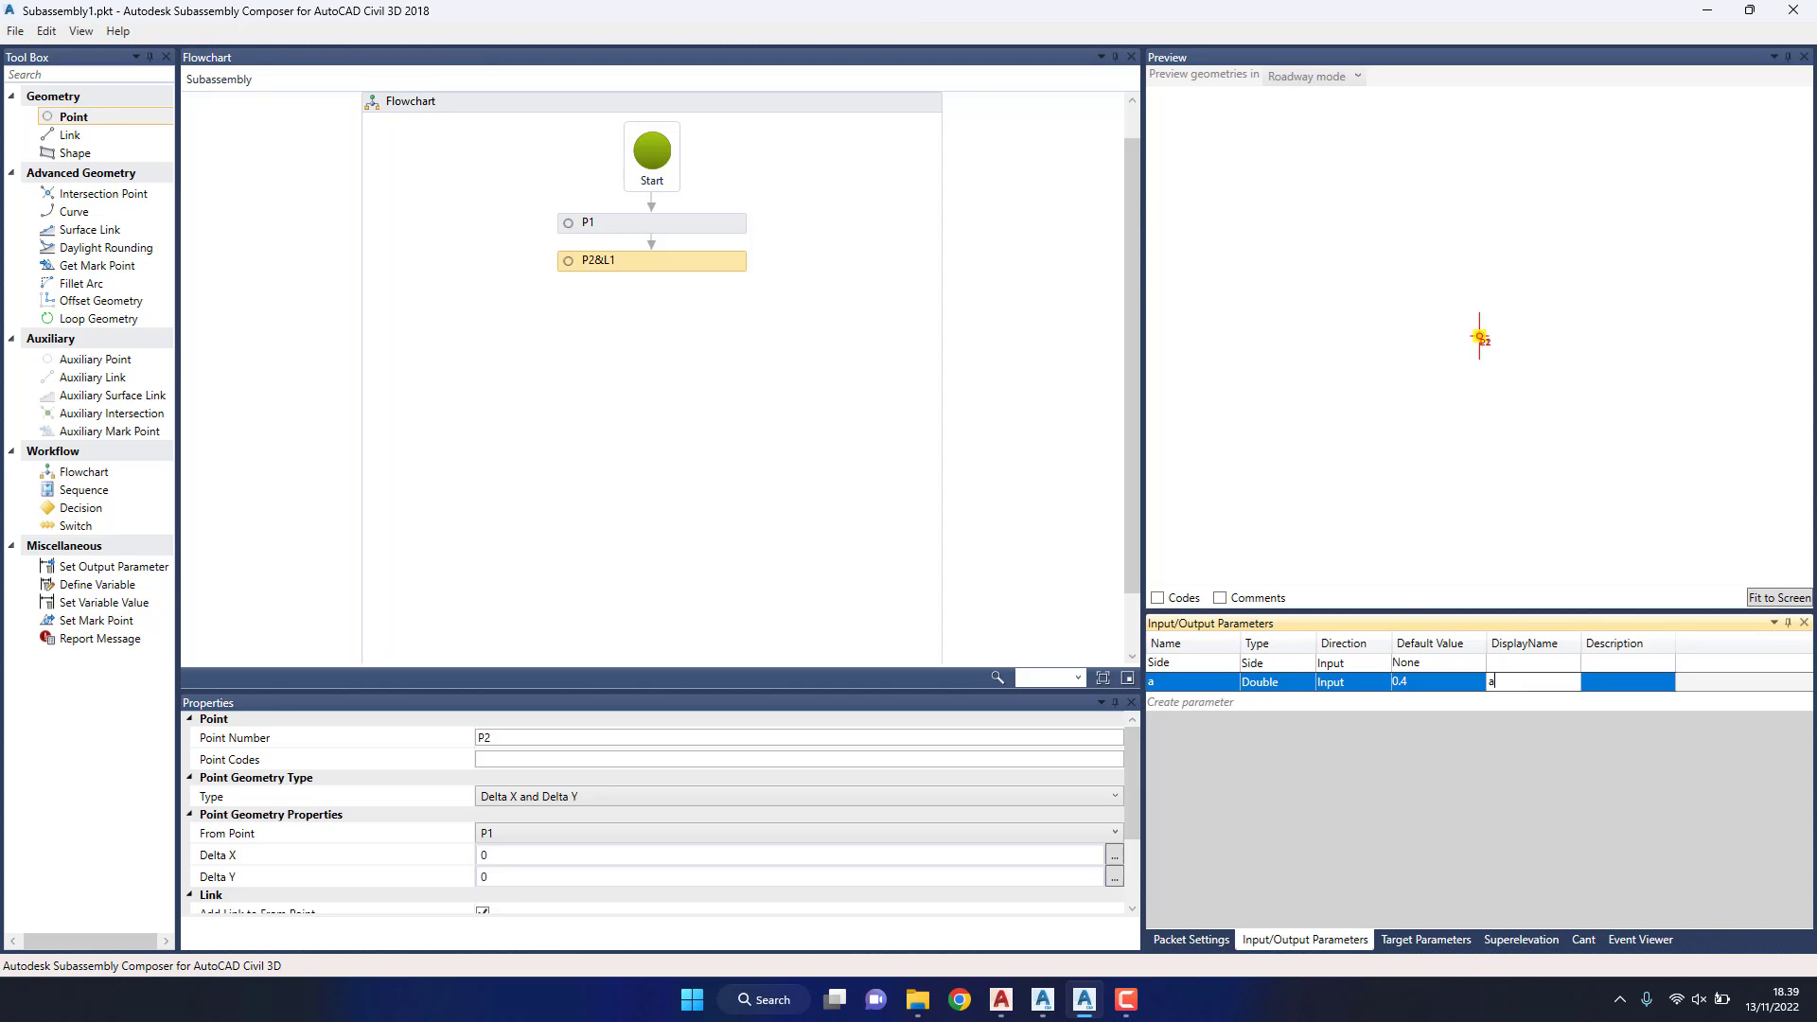
pyautogui.press('Return')
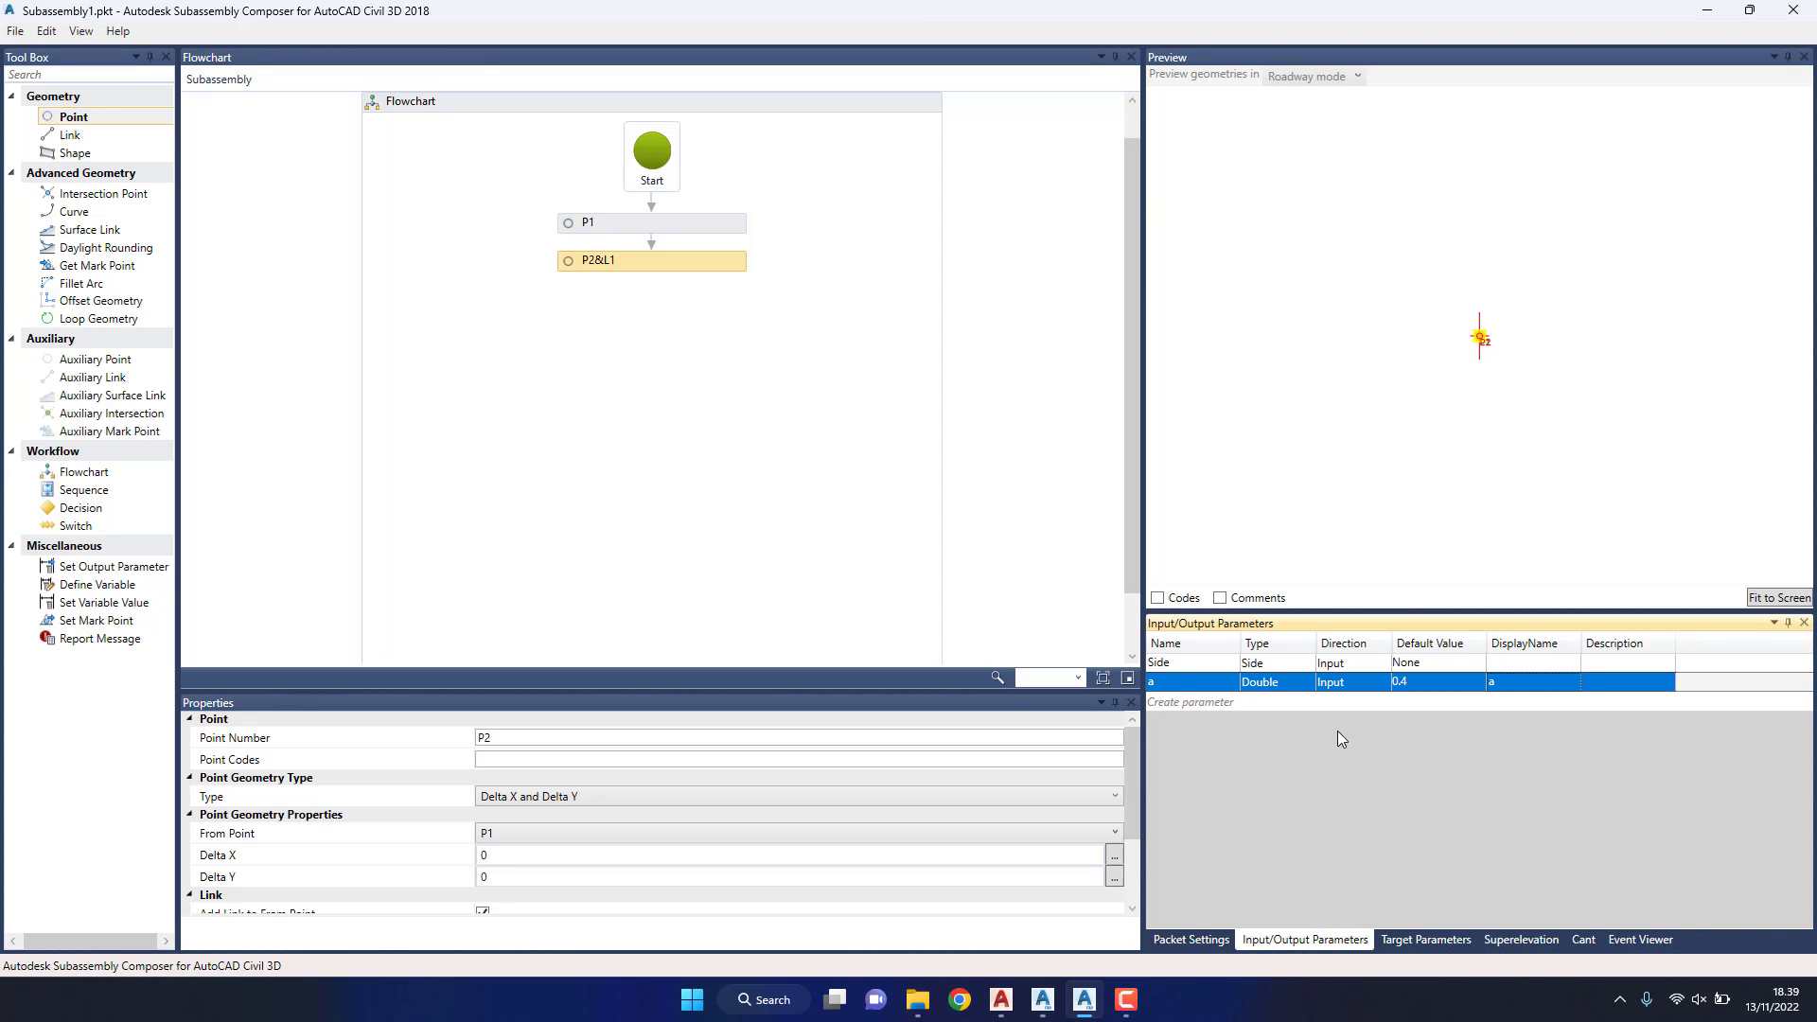
pyautogui.click(631, 263)
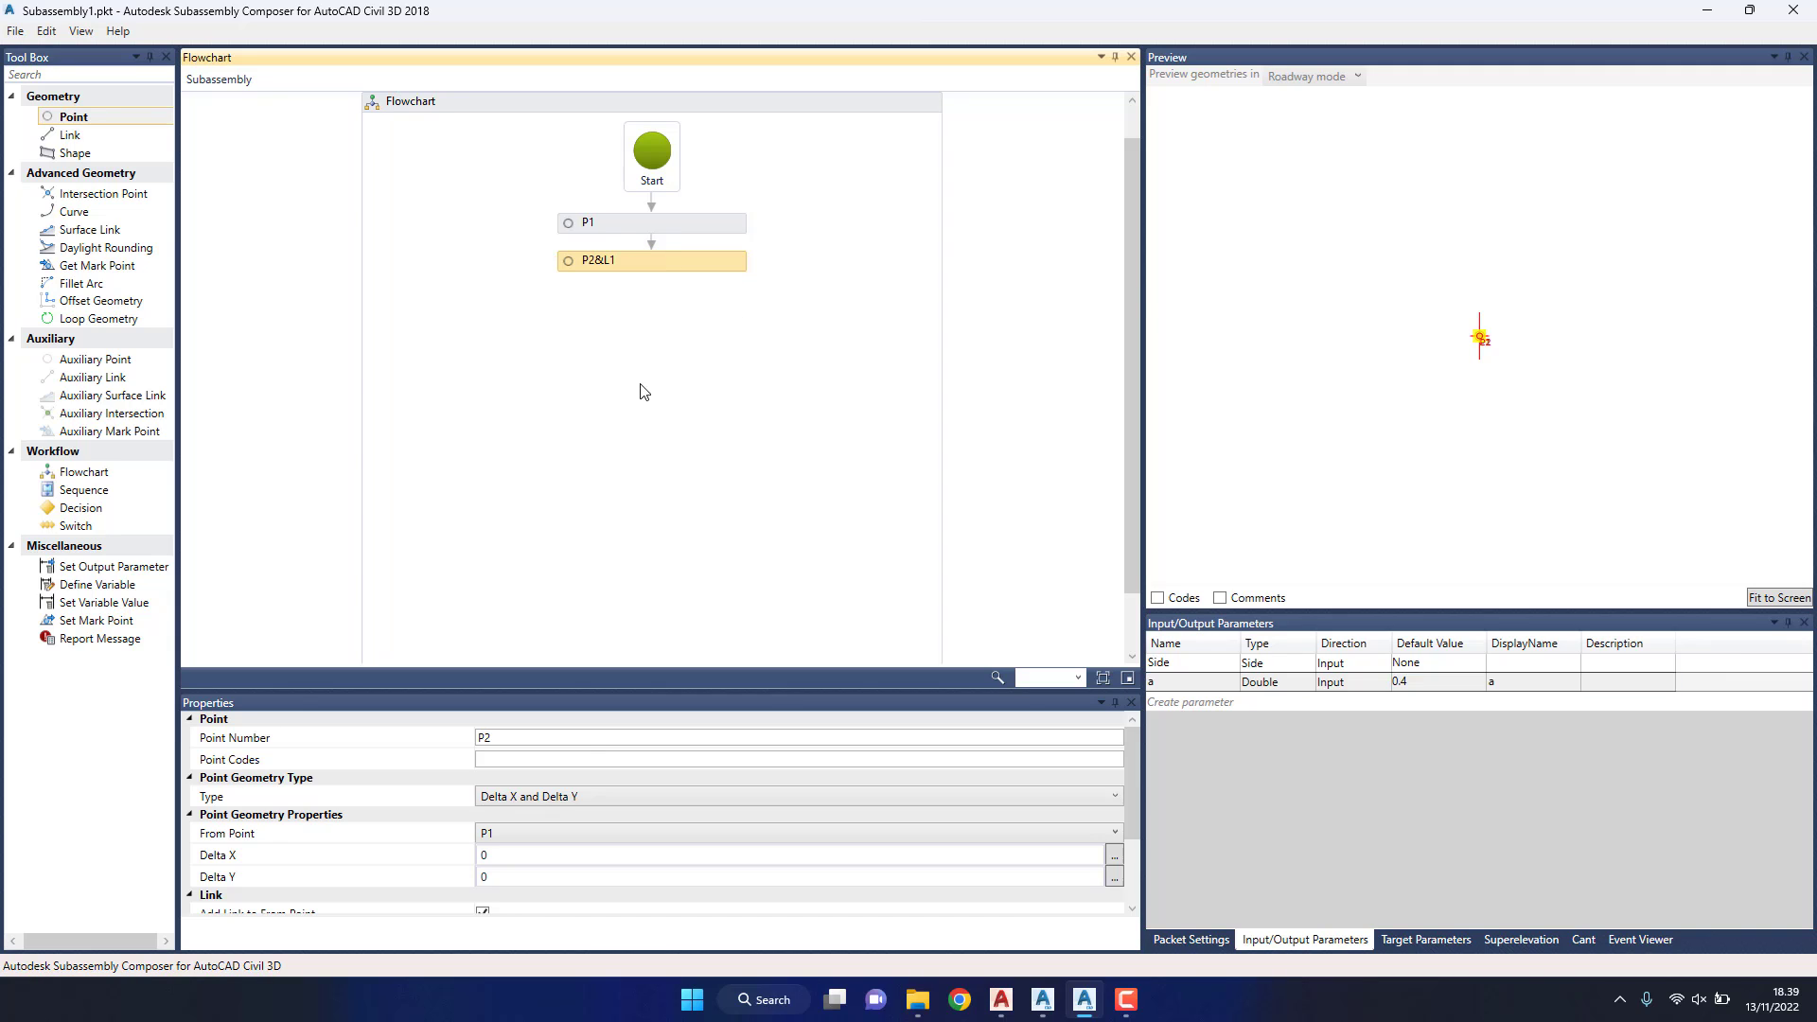
pyautogui.click(532, 799)
pyautogui.click(529, 800)
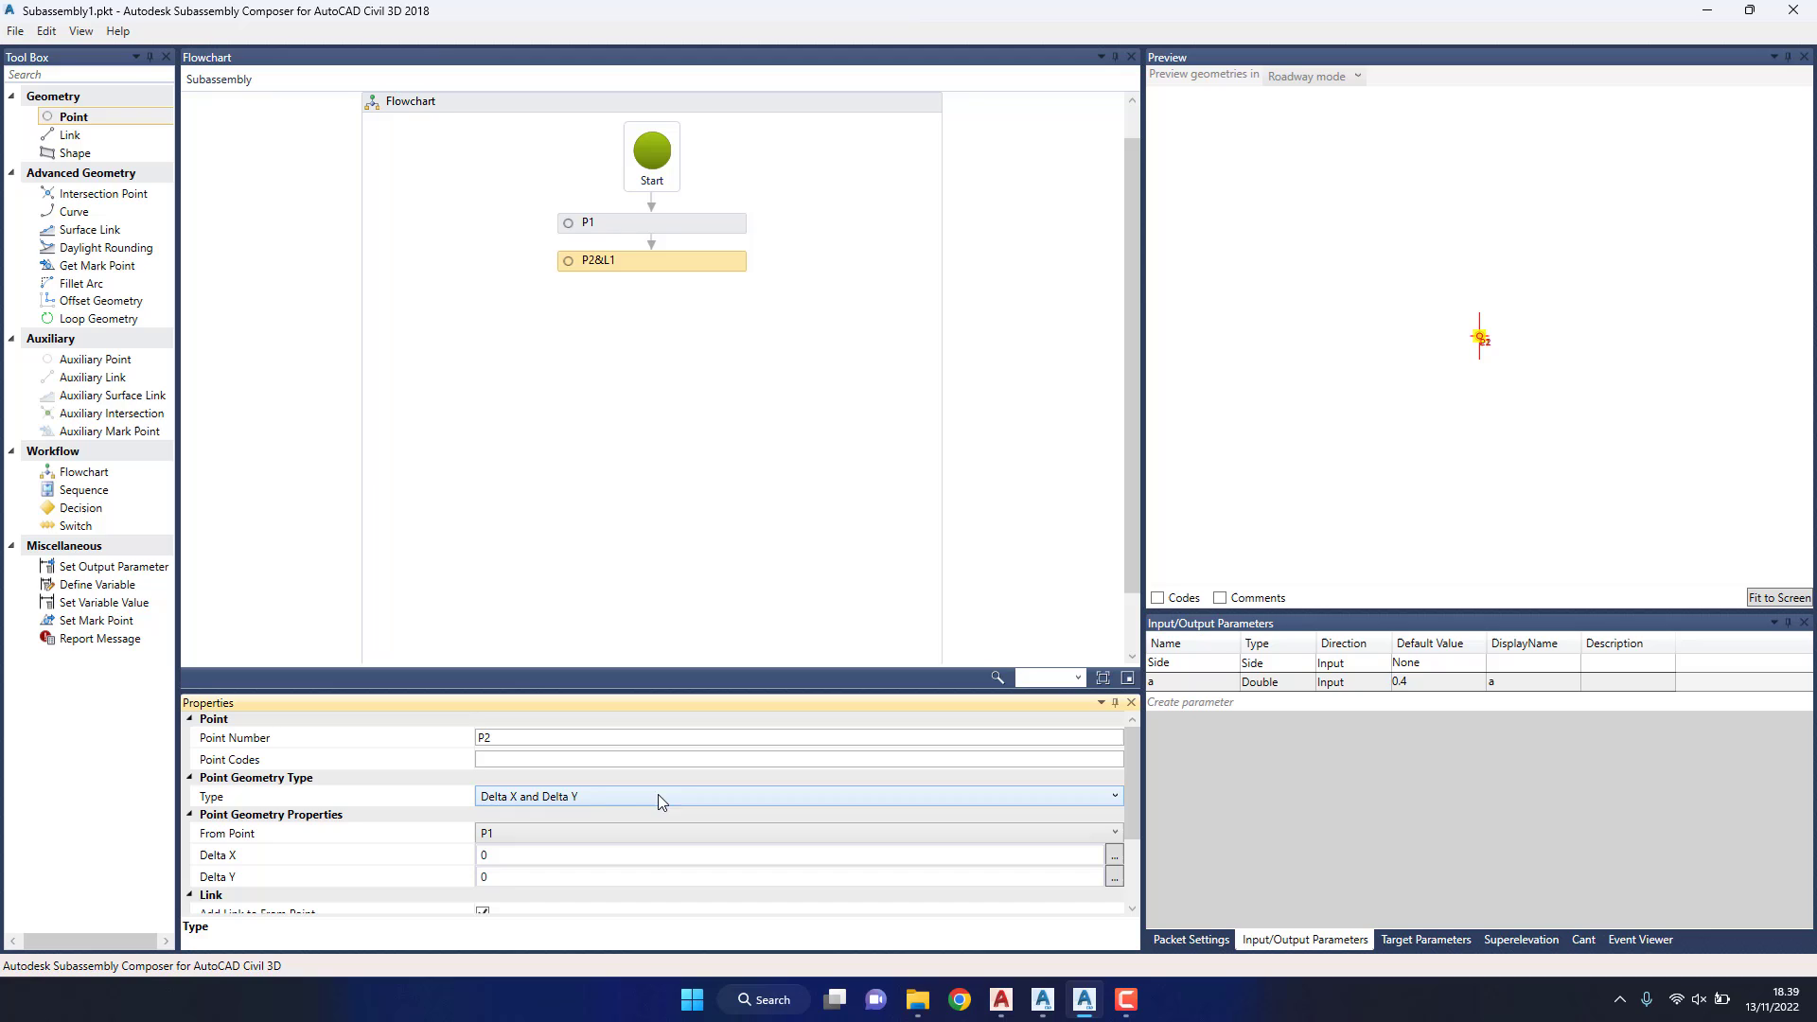
pyautogui.click(511, 878)
pyautogui.click(507, 856)
pyautogui.write('a')
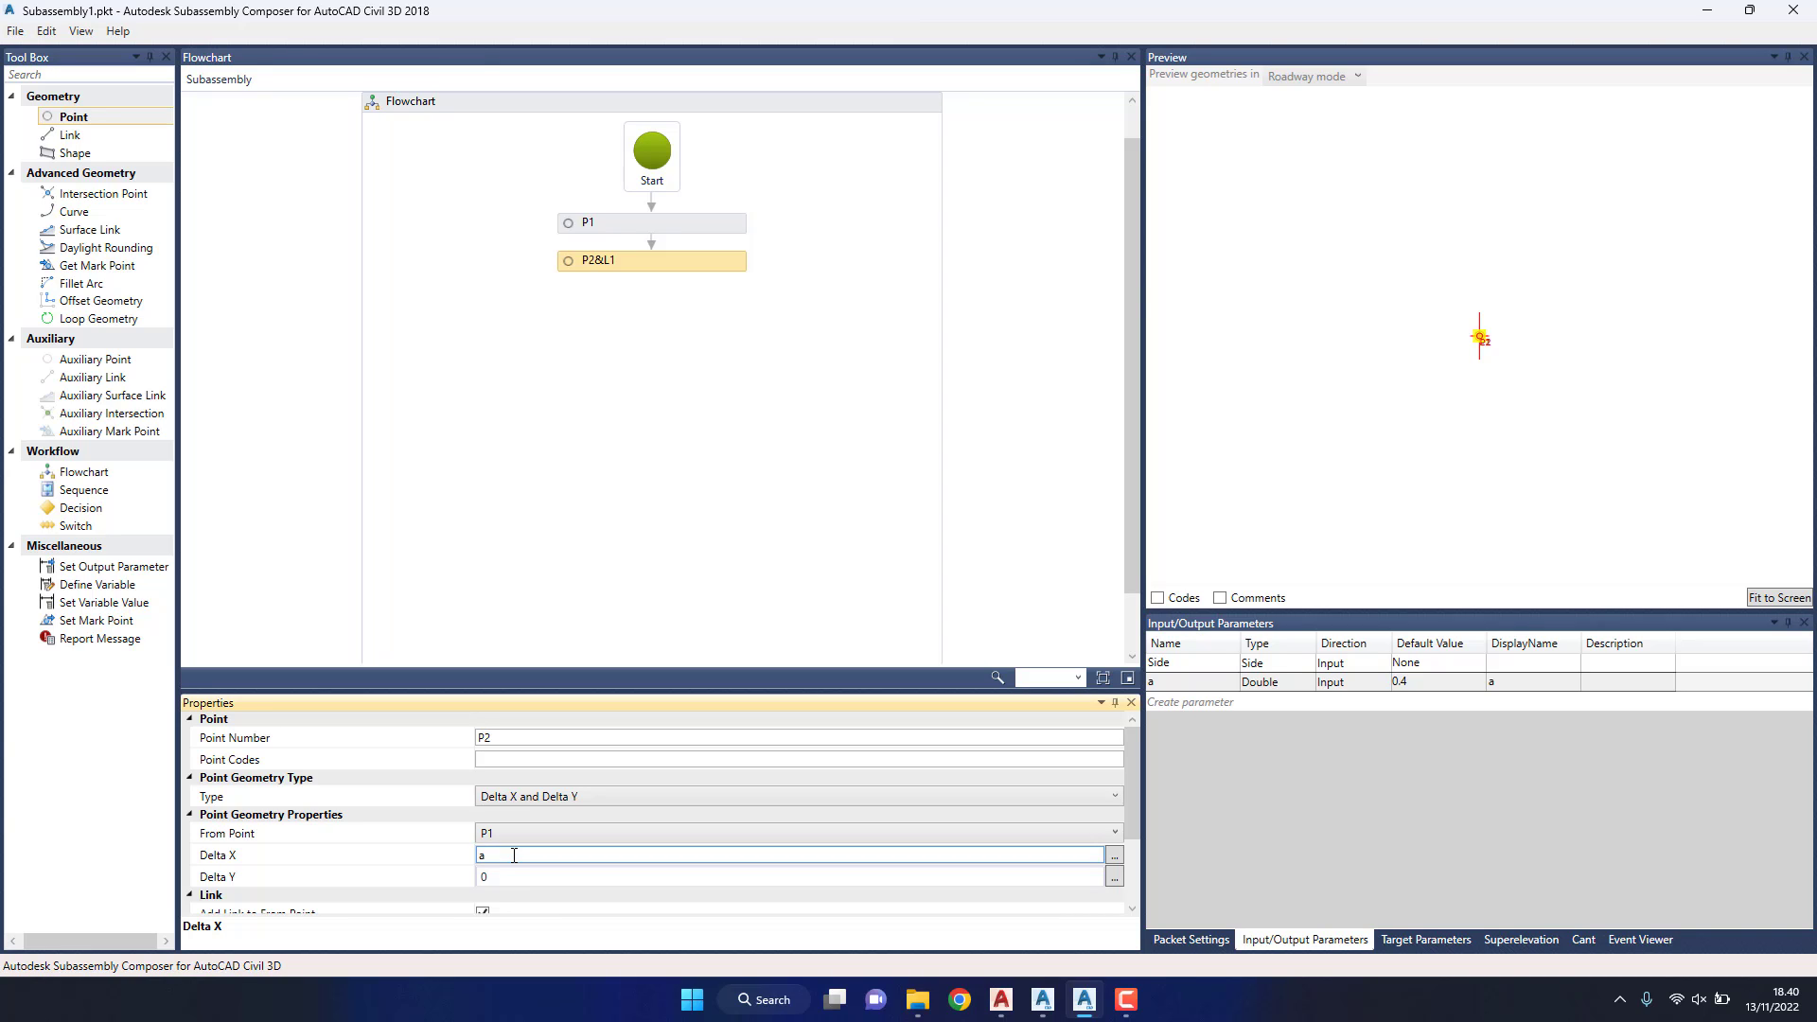
pyautogui.press('Return')
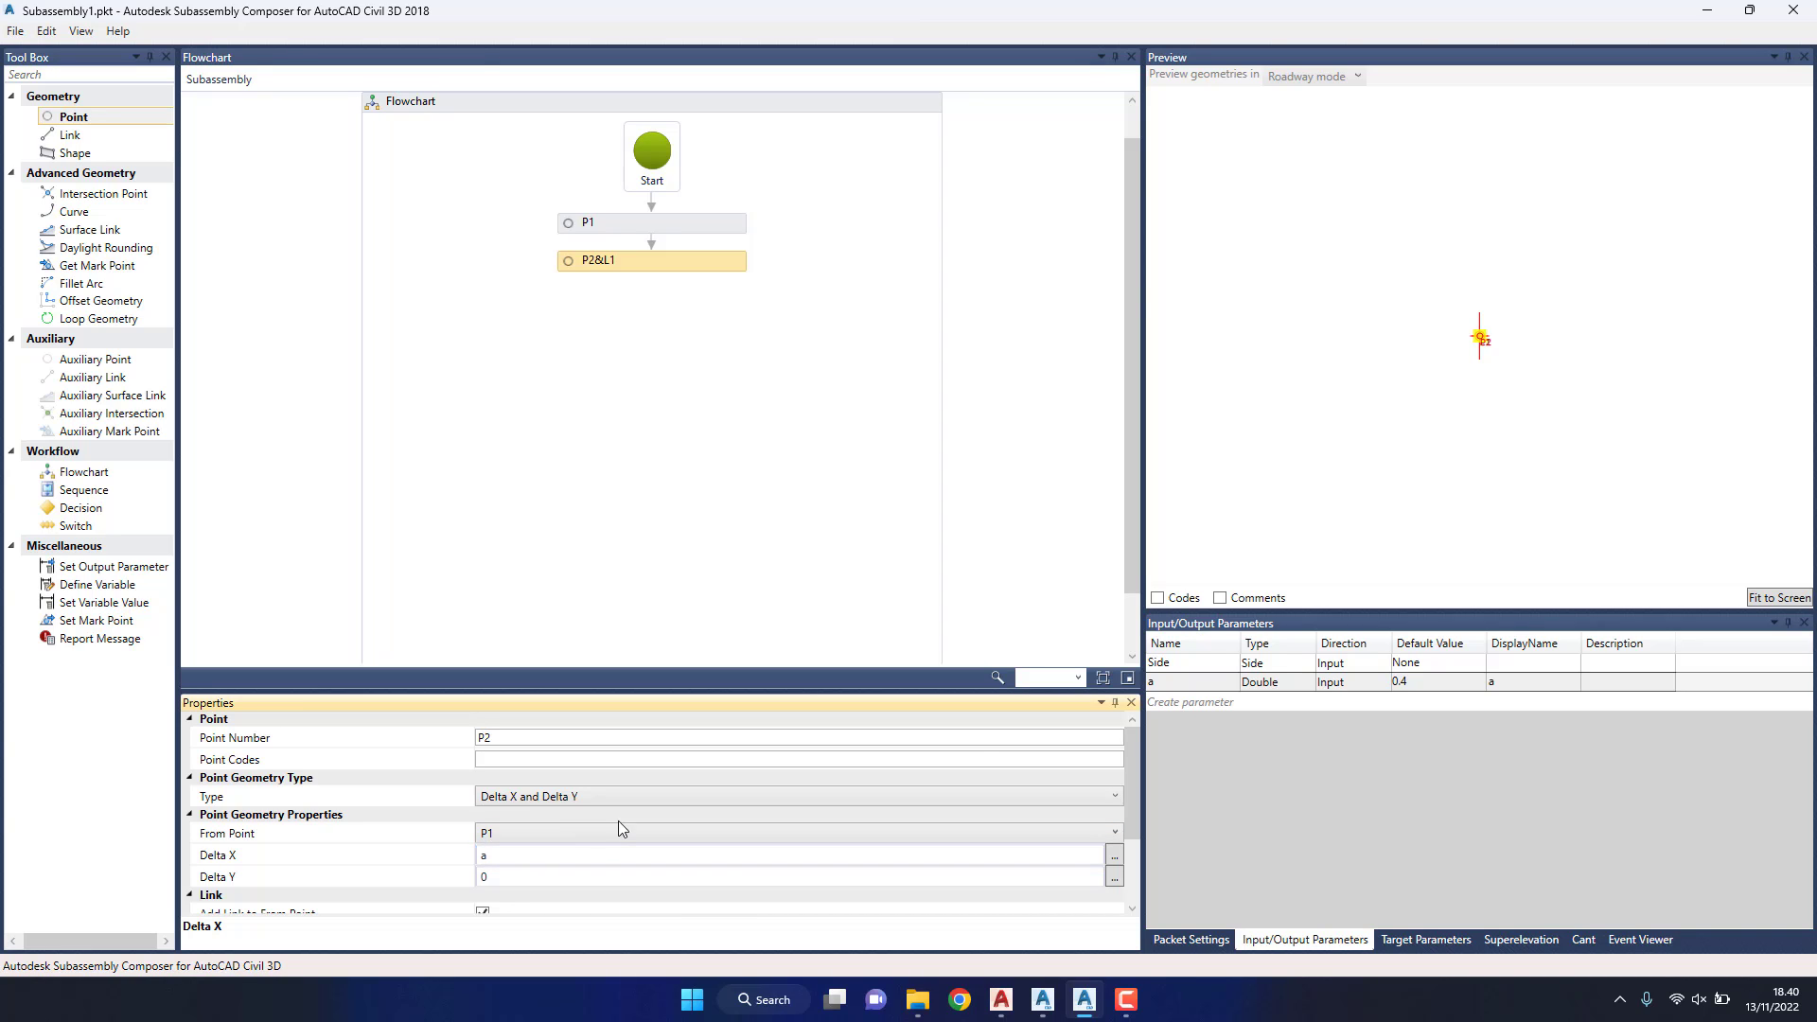
# Step: Set Side's default to Left, commit a = 0.4, and add point P3&L2 after P2&L1
pyautogui.click(1768, 601)
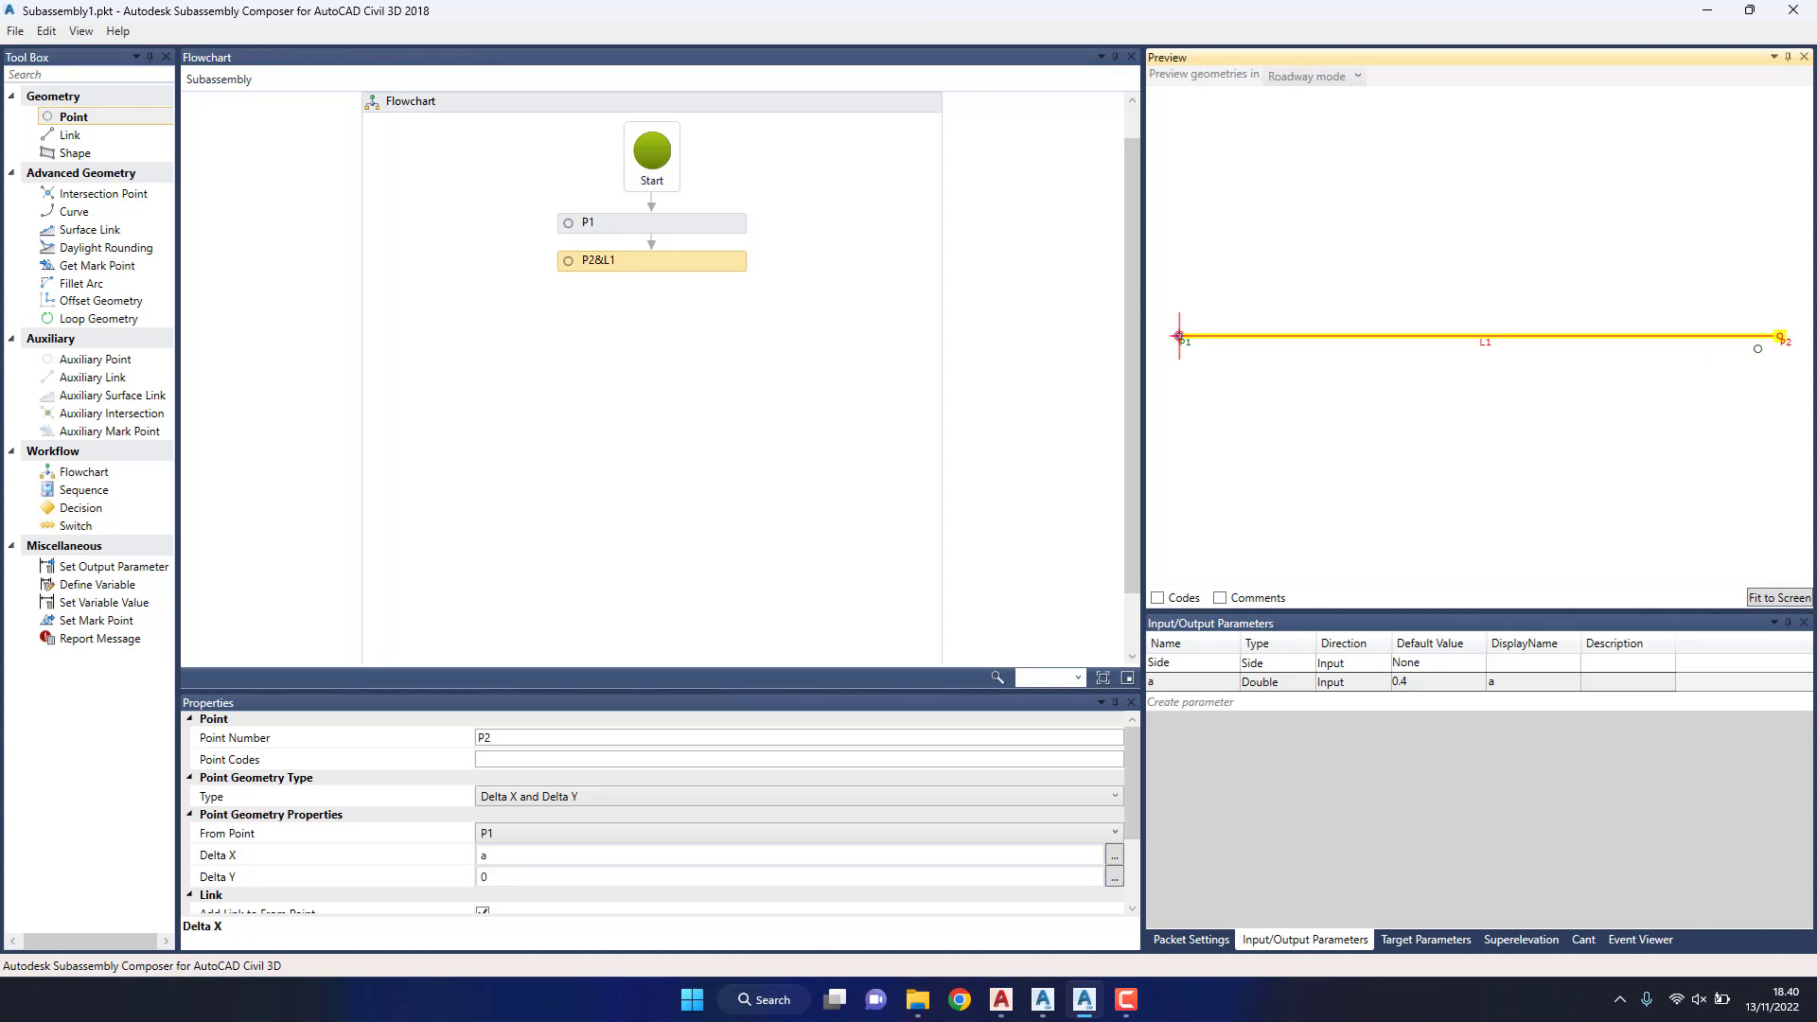
pyautogui.click(1424, 663)
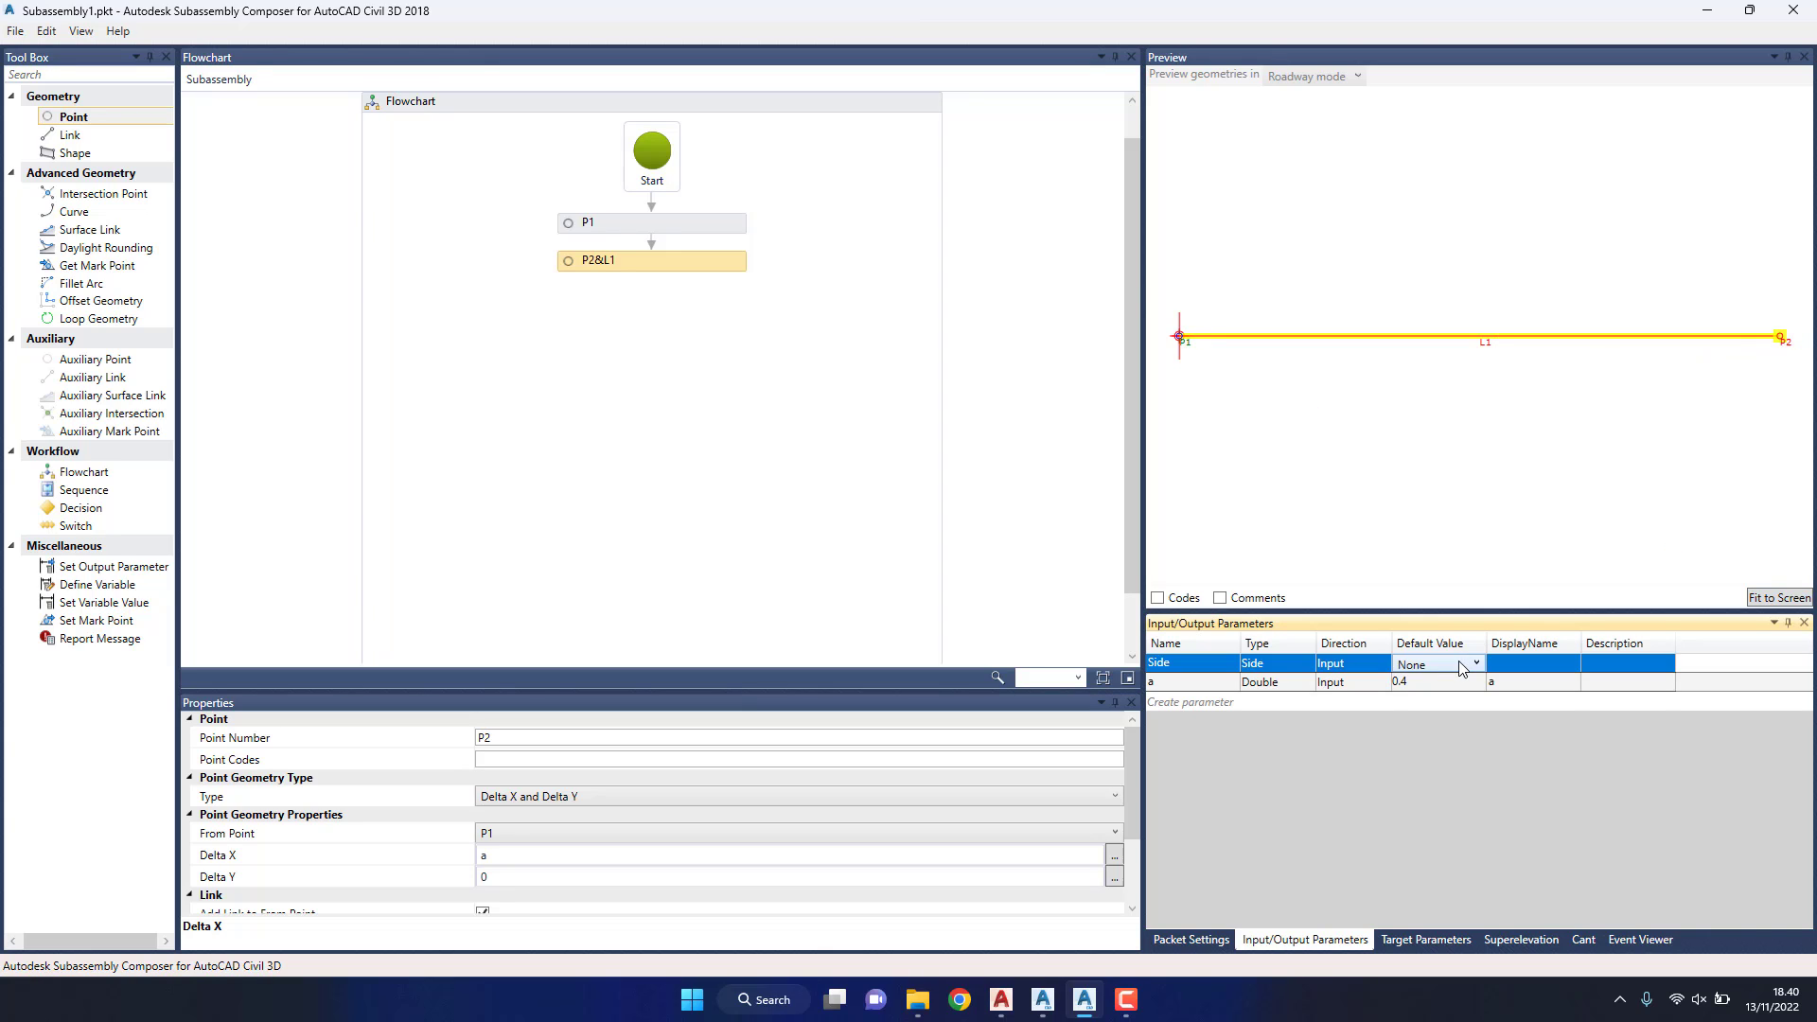
pyautogui.click(1415, 703)
pyautogui.press('Return')
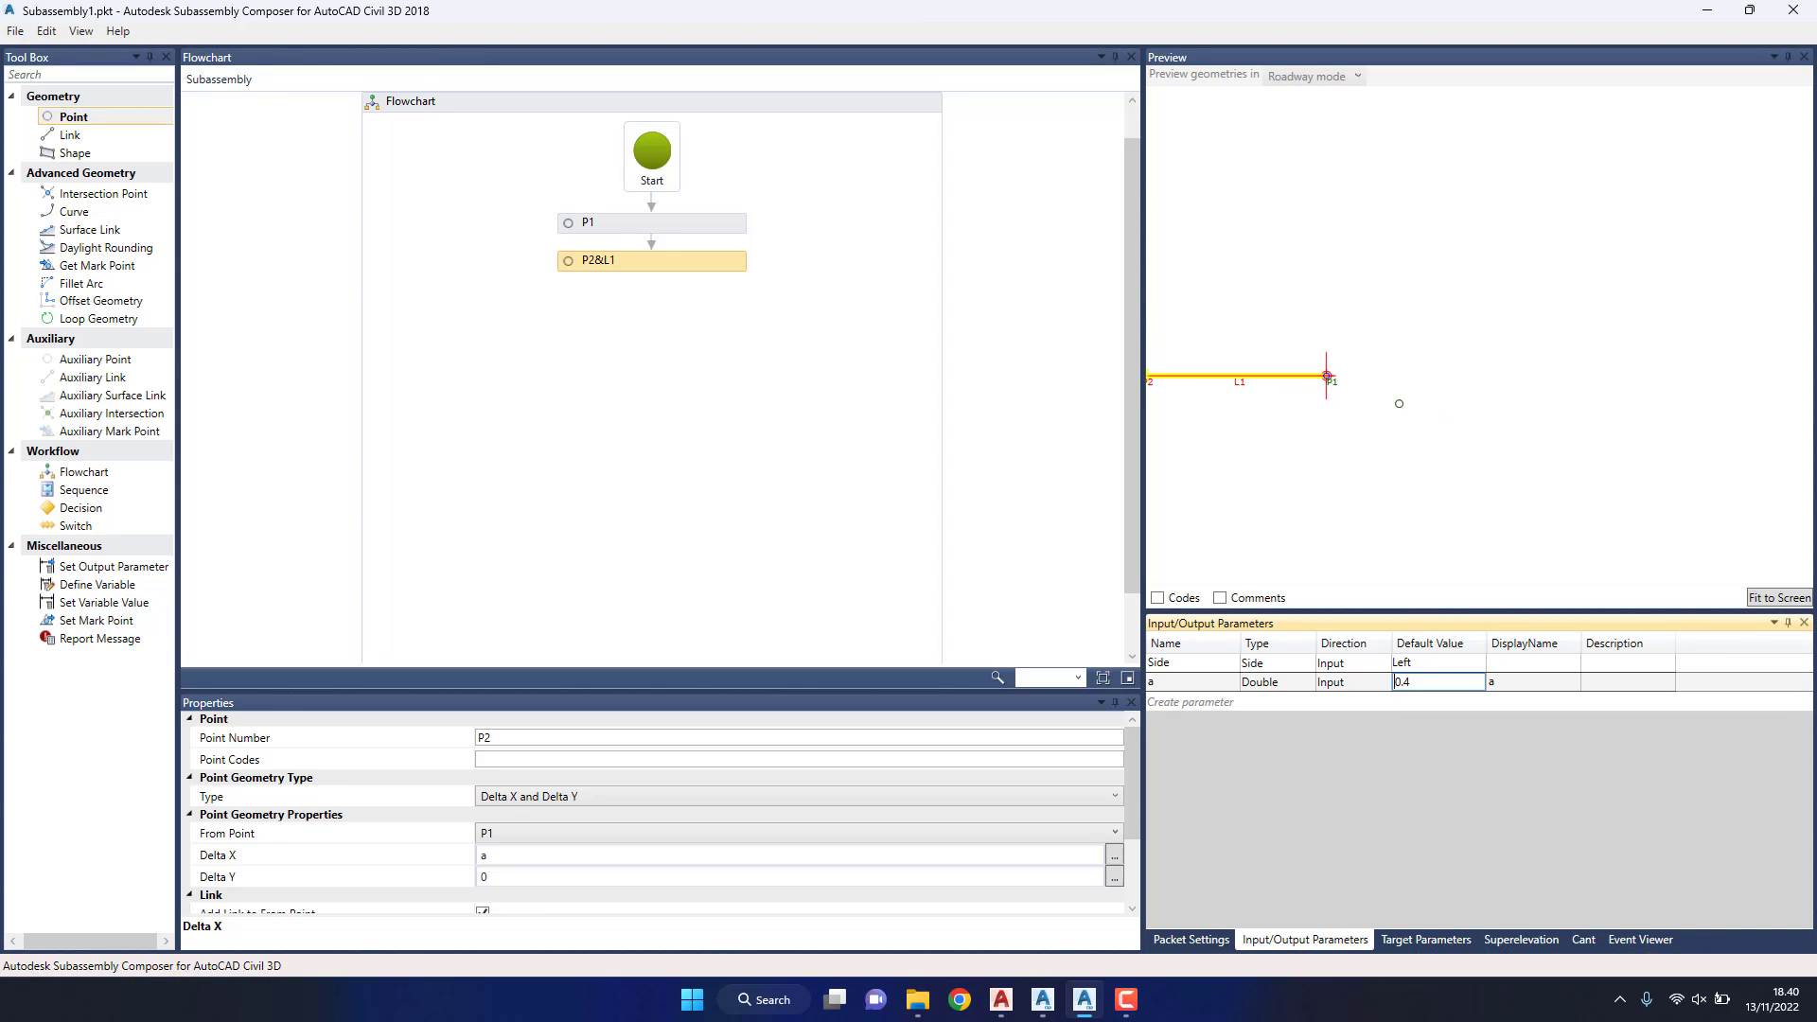
pyautogui.click(1777, 598)
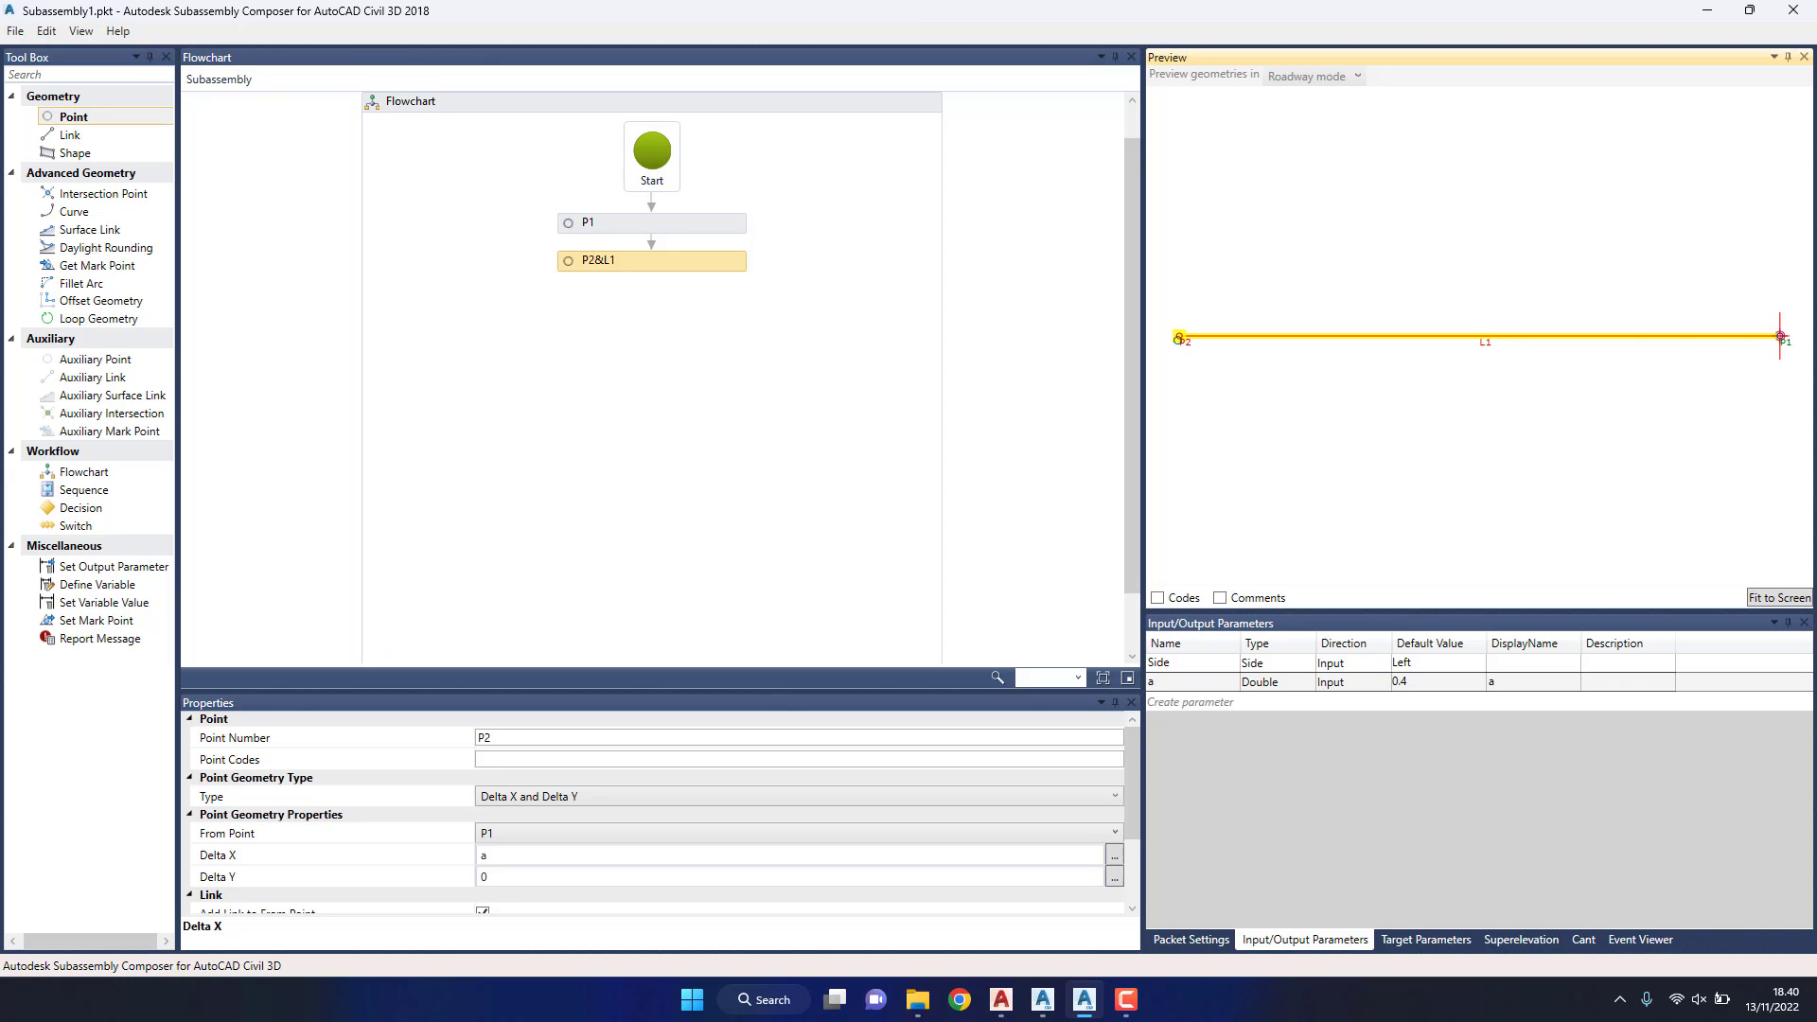
pyautogui.moveTo(74, 117); pyautogui.dragTo(657, 301)
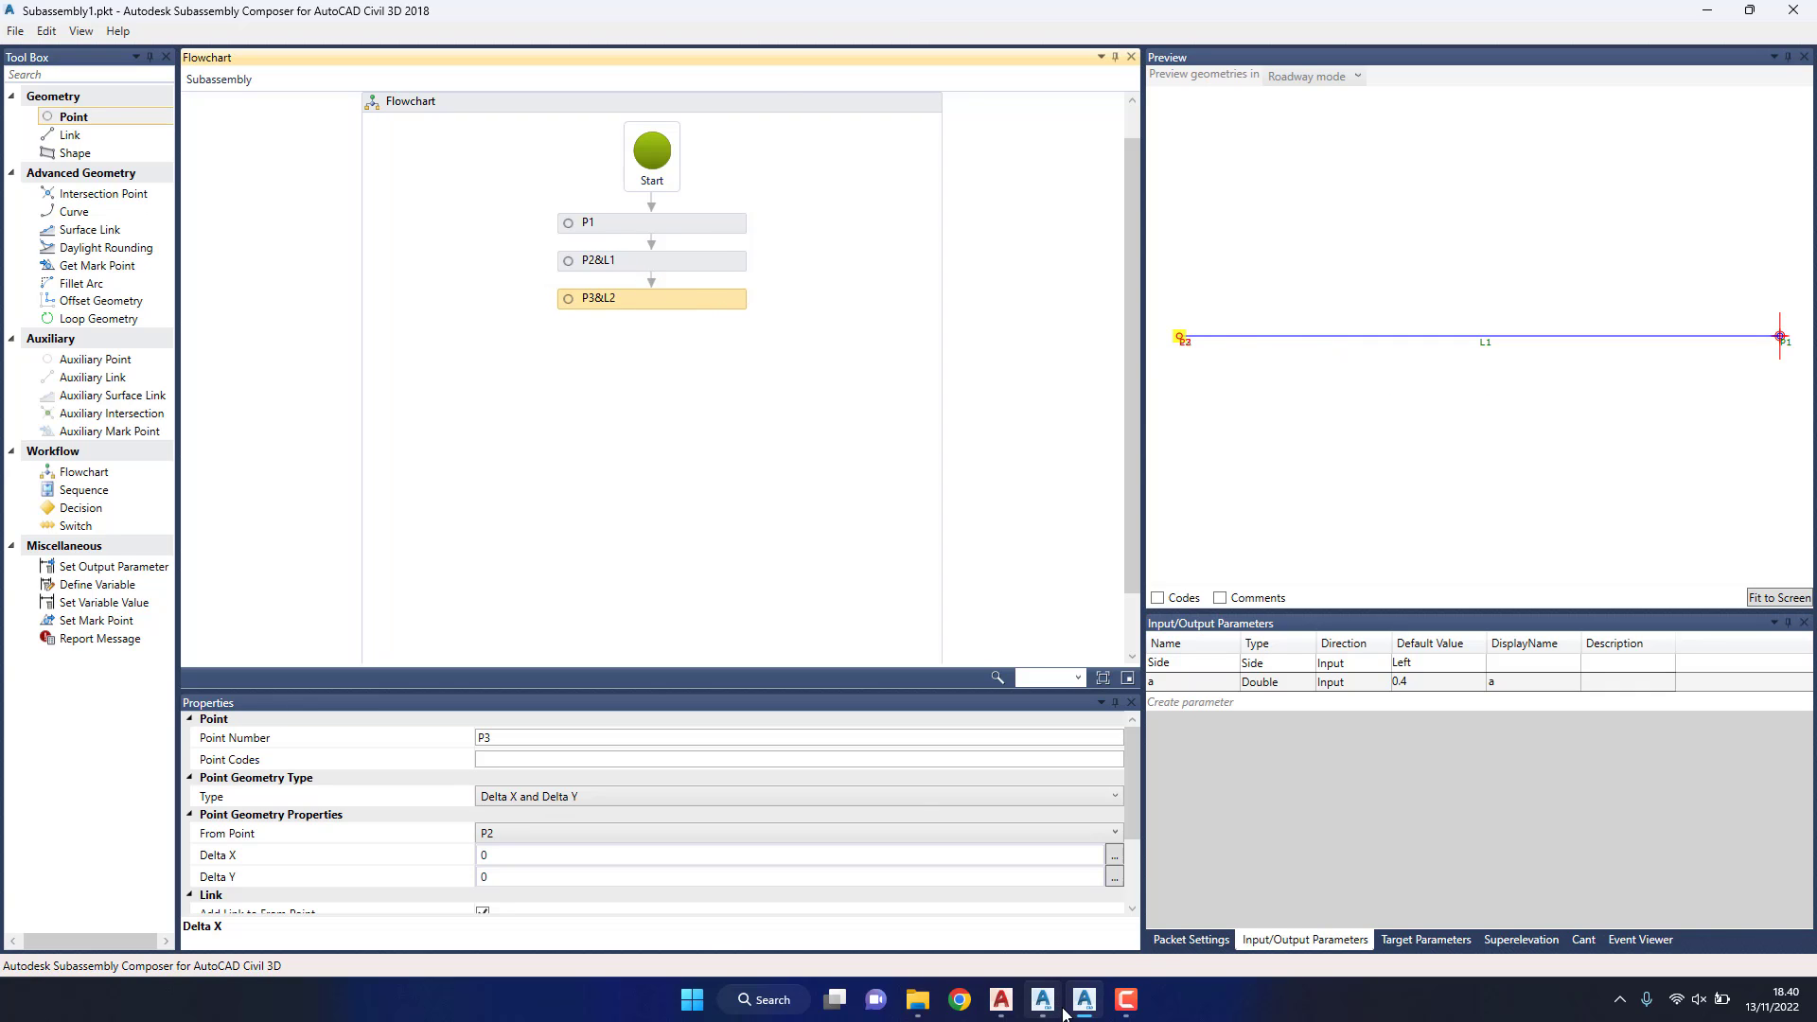
pyautogui.click(1001, 999)
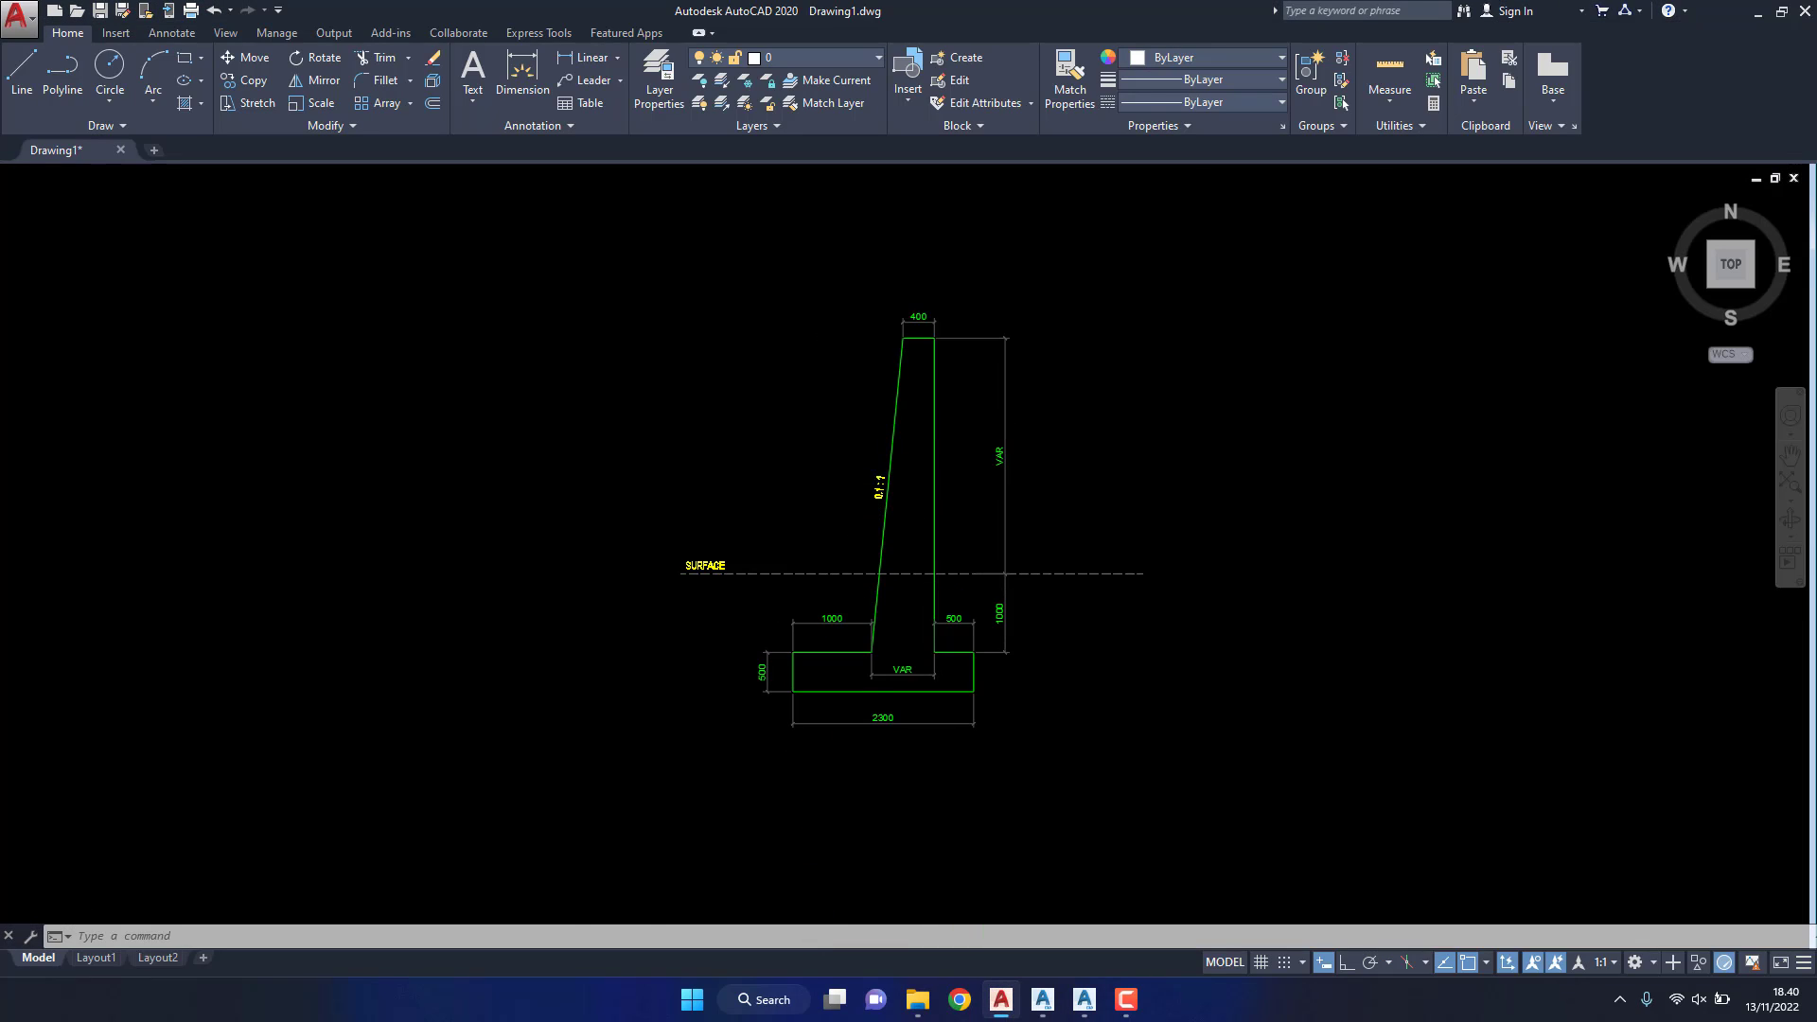
# Step: Check the wall's 0.1:1 face slope label in AutoCAD, then return to Composer
pyautogui.scroll(6, 876, 560)
pyautogui.moveTo(701, 318); pyautogui.dragTo(1030, 631)
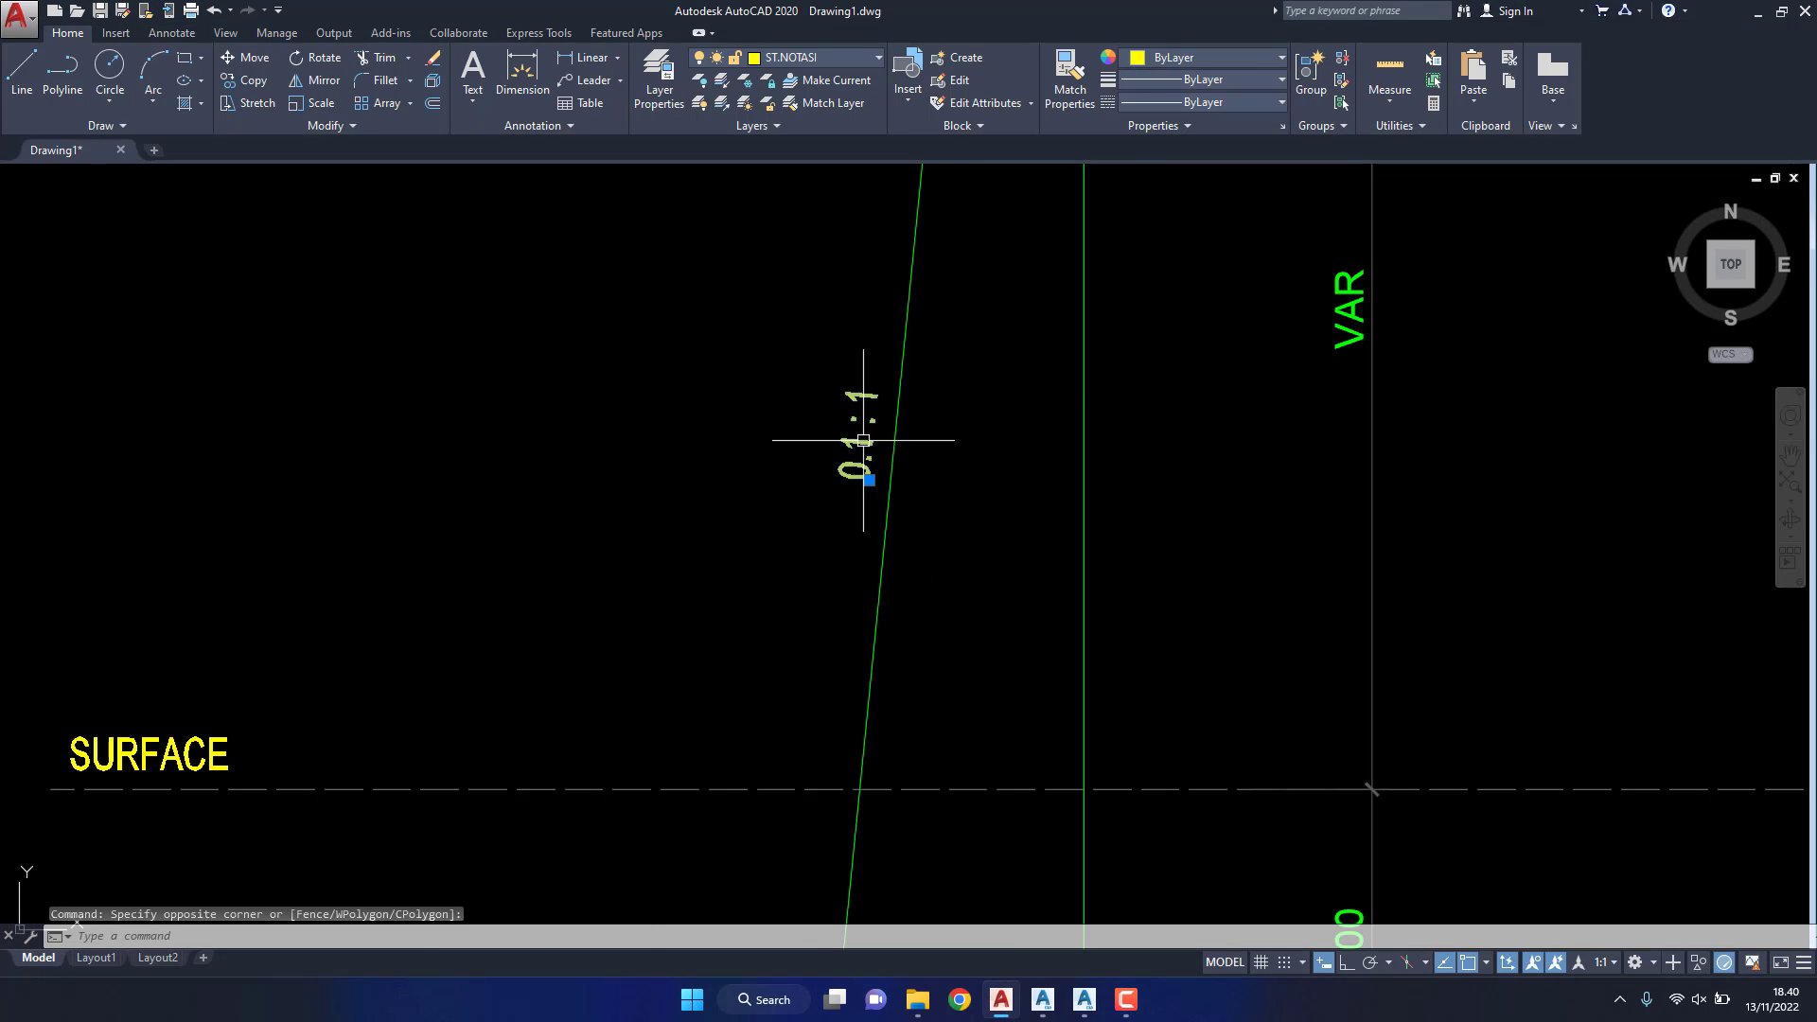
pyautogui.press('Escape')
pyautogui.scroll(-4, 893, 517)
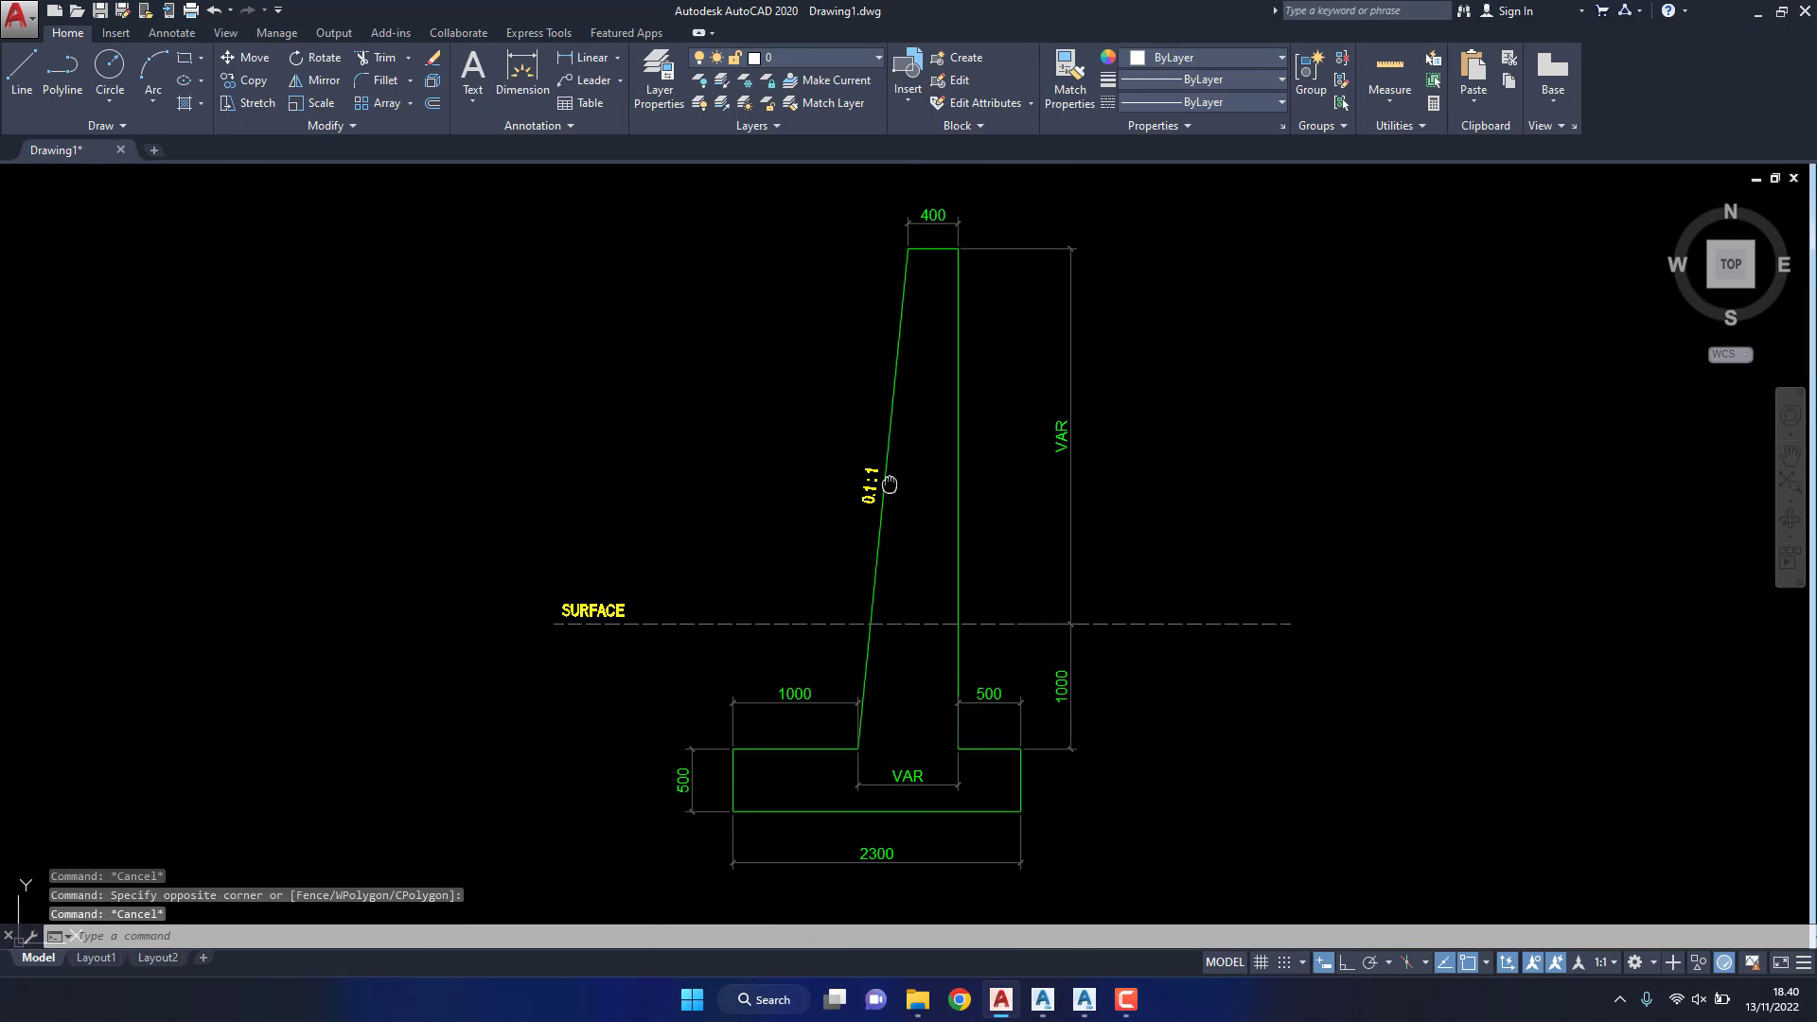
pyautogui.click(1084, 999)
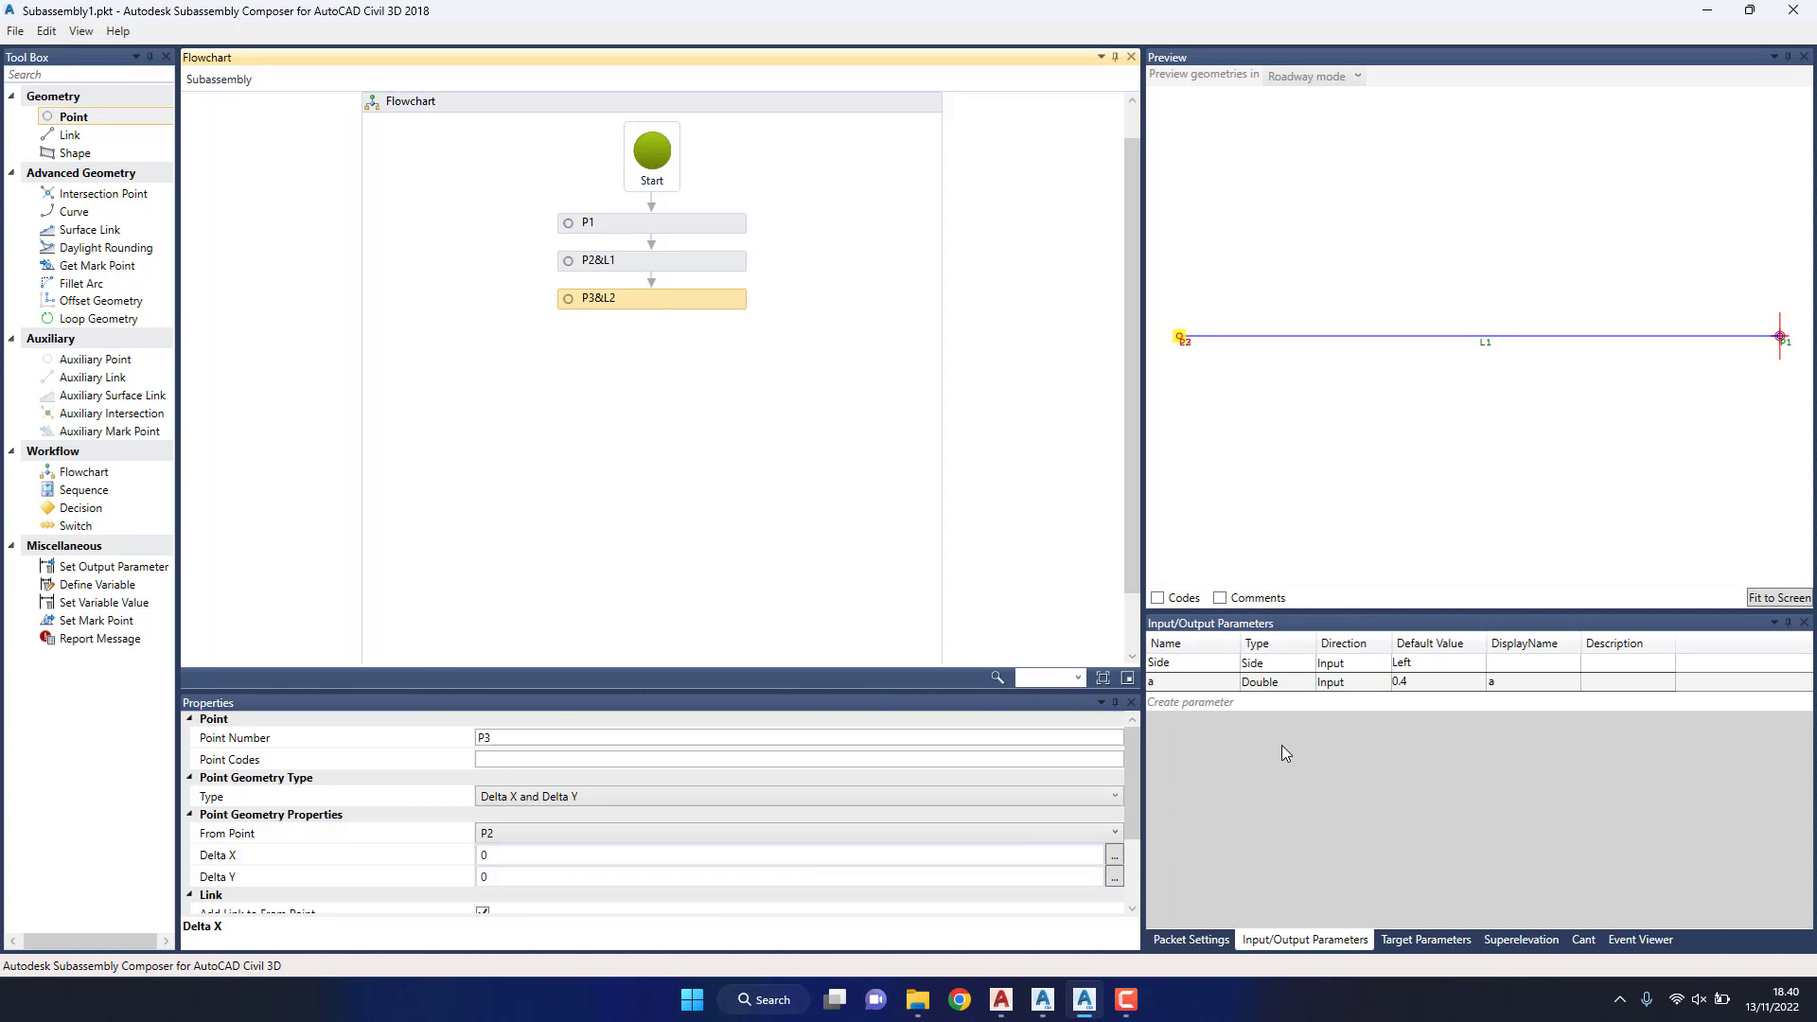
# Step: Create a new input parameter named b of type Slope
pyautogui.click(1190, 702)
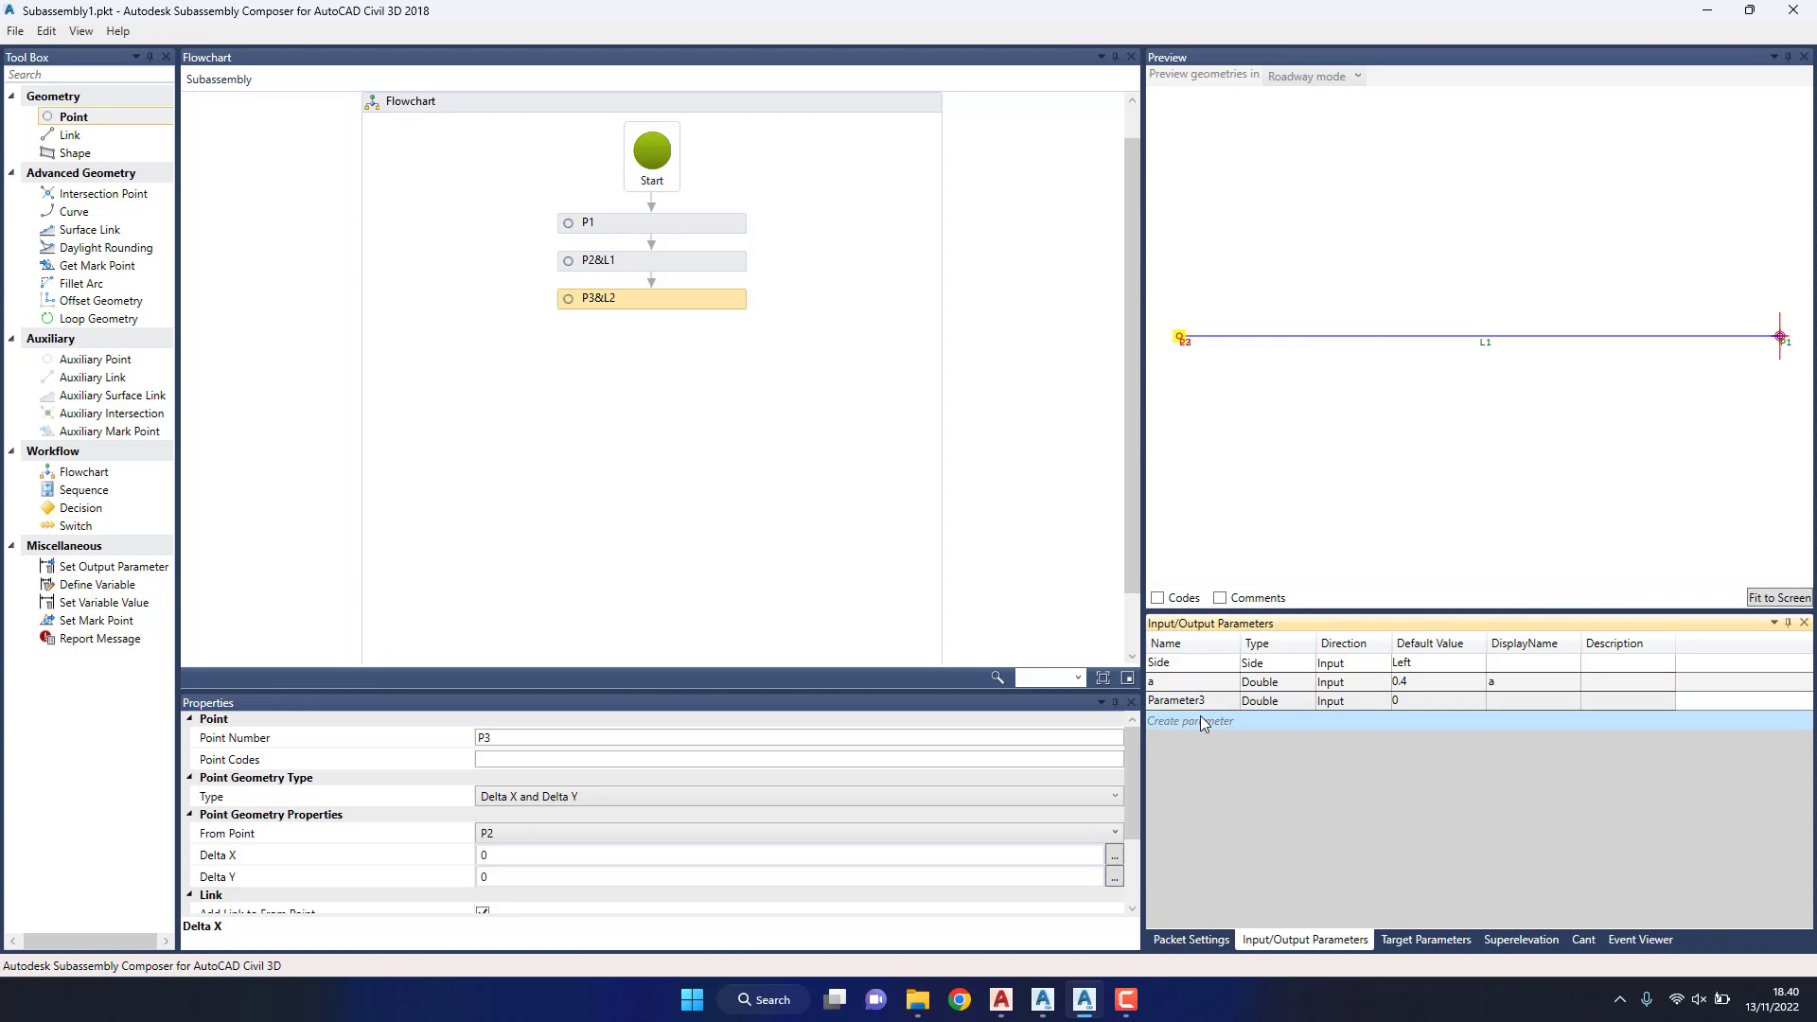
pyautogui.click(1200, 705)
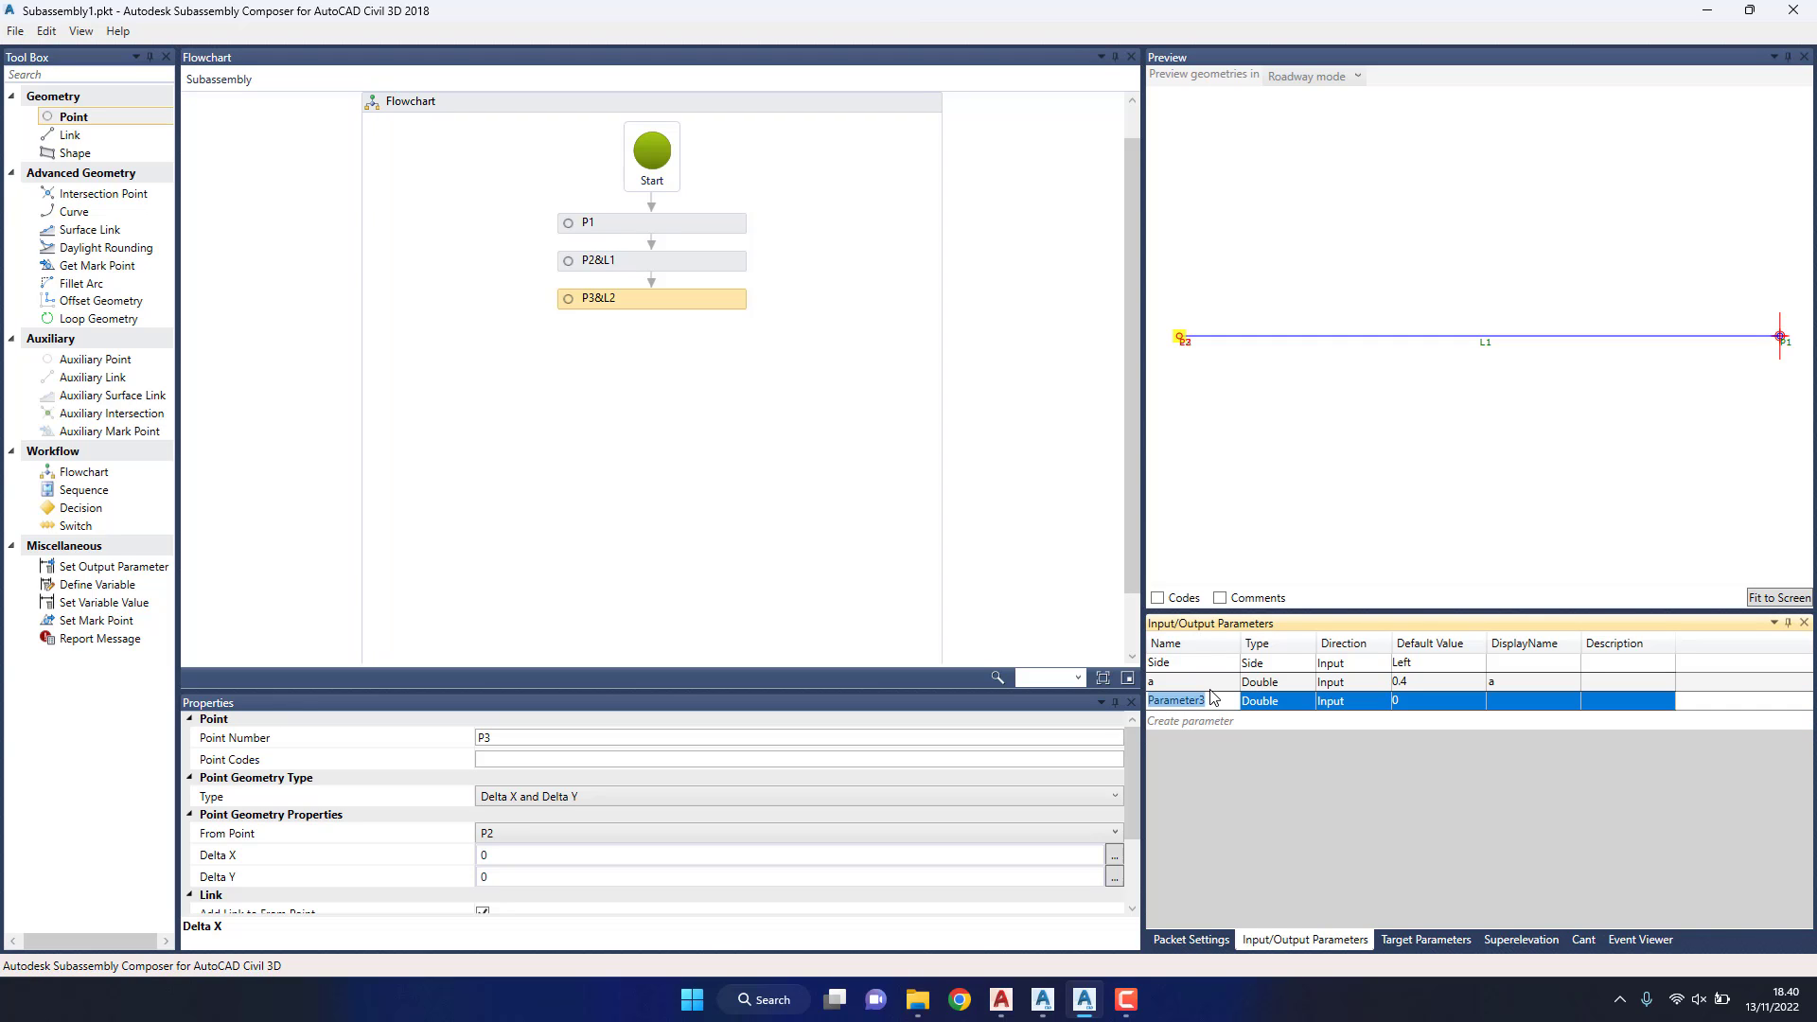
pyautogui.write('b')
pyautogui.click(1266, 702)
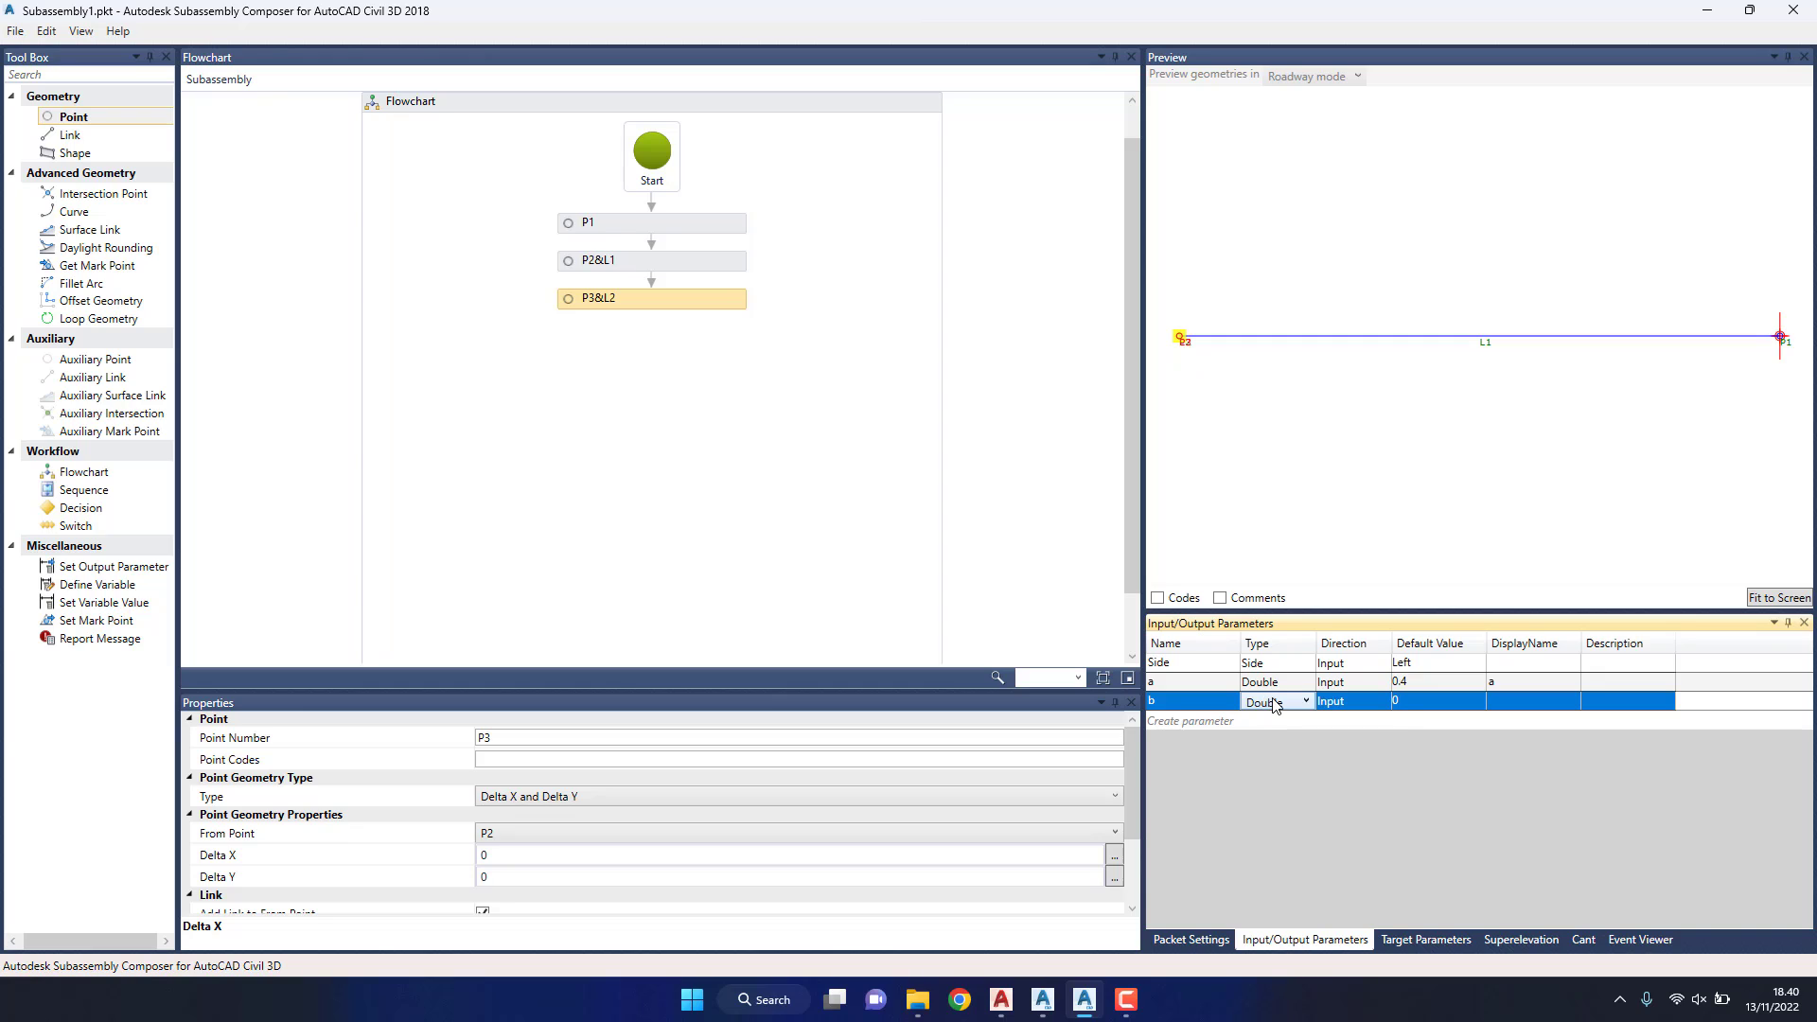
pyautogui.click(1268, 702)
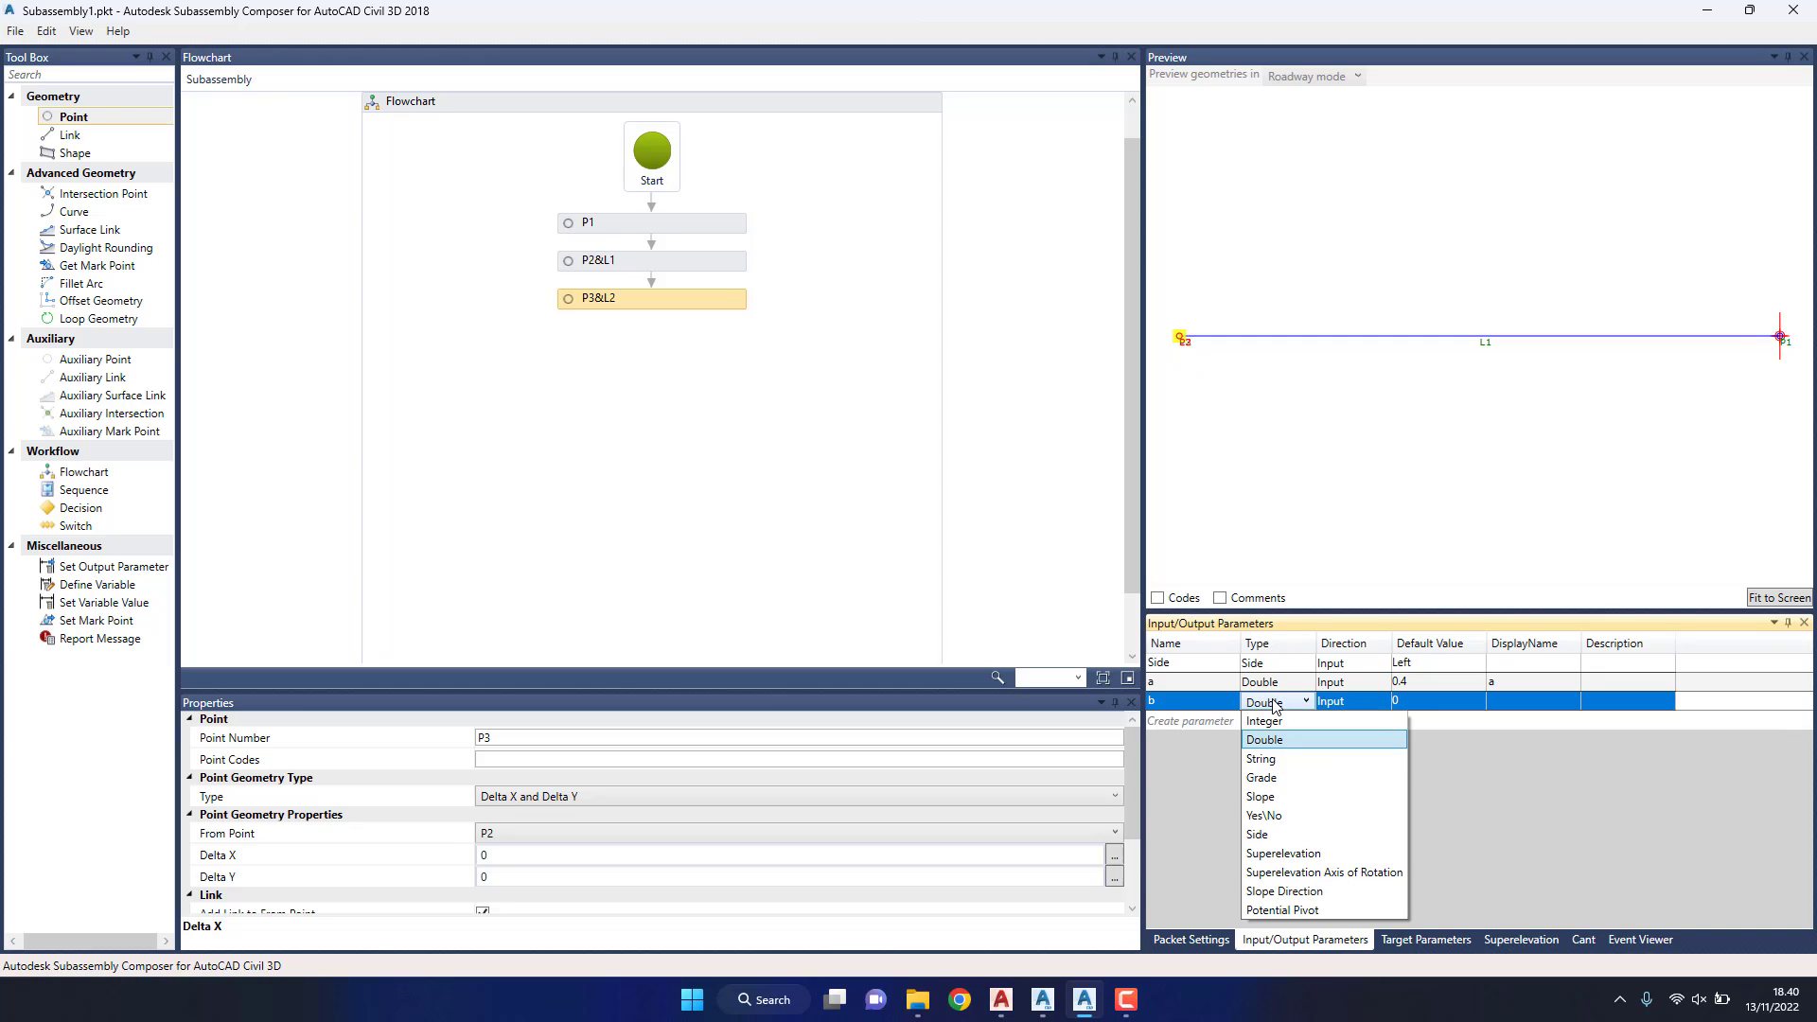
pyautogui.click(1260, 798)
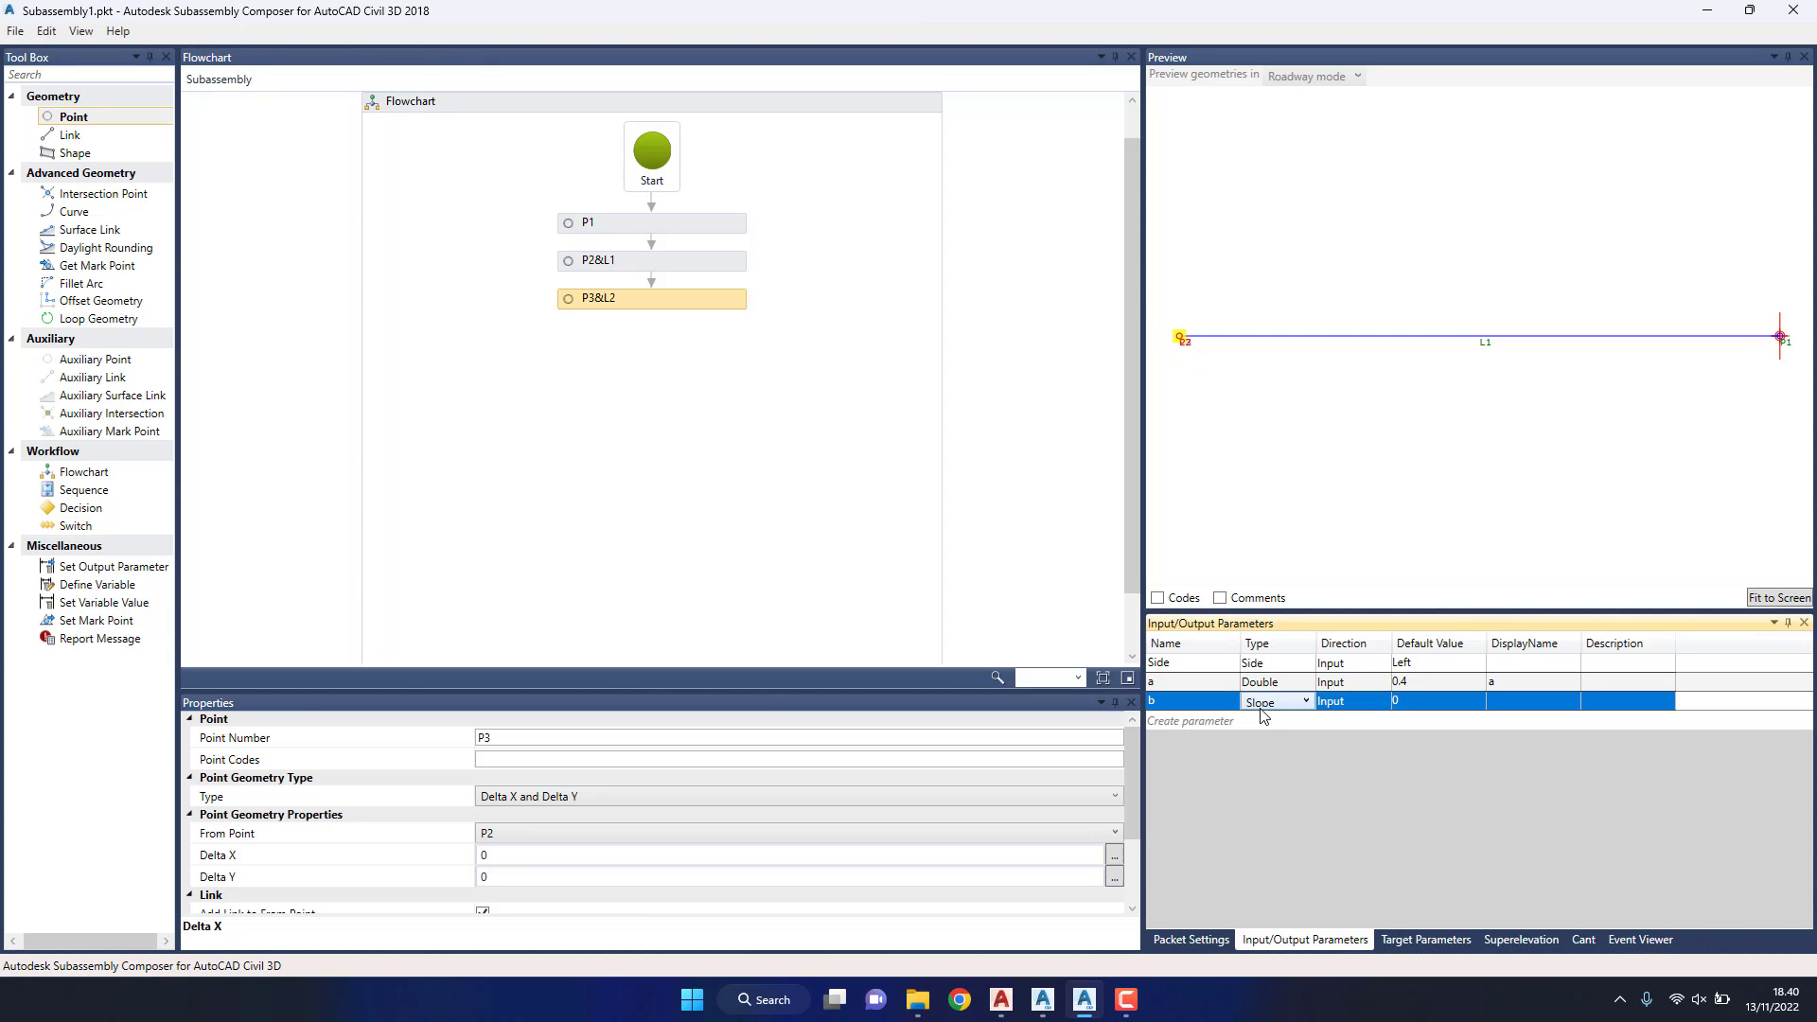
# Step: Give b default value 0.10:1 and display name b, renaming Parameter1 to b
pyautogui.click(1410, 700)
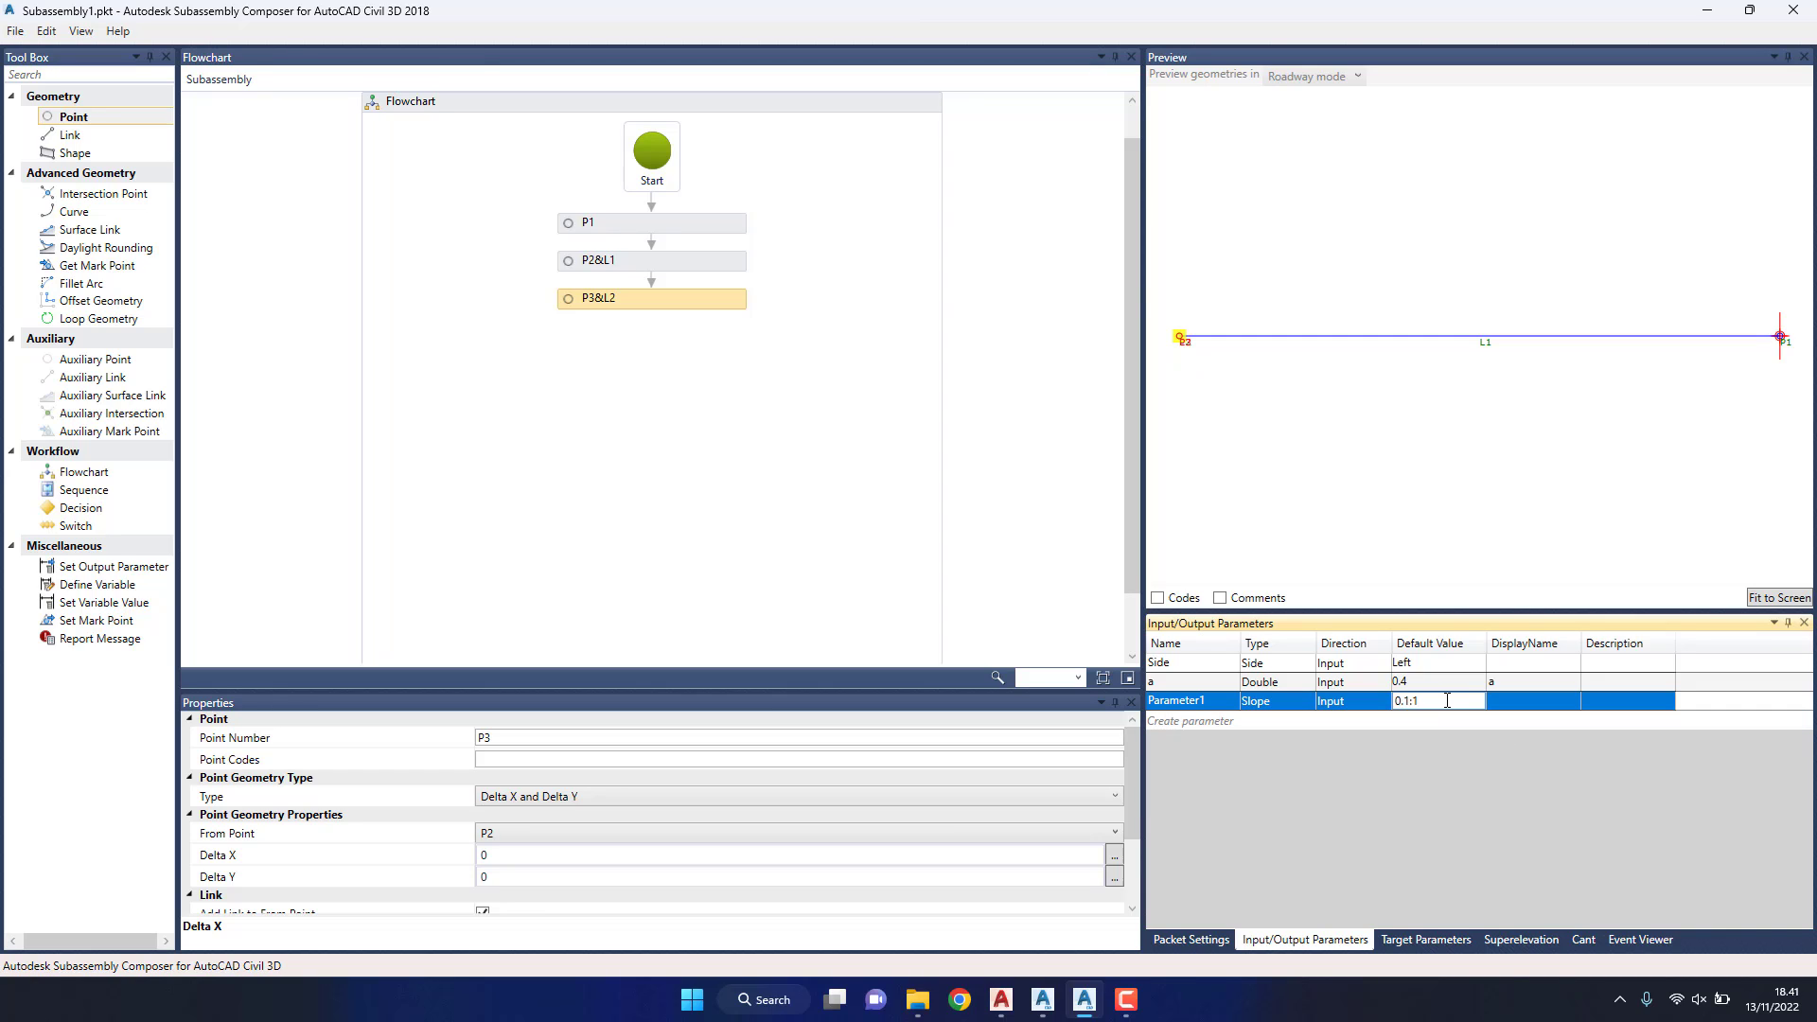
pyautogui.click(1518, 705)
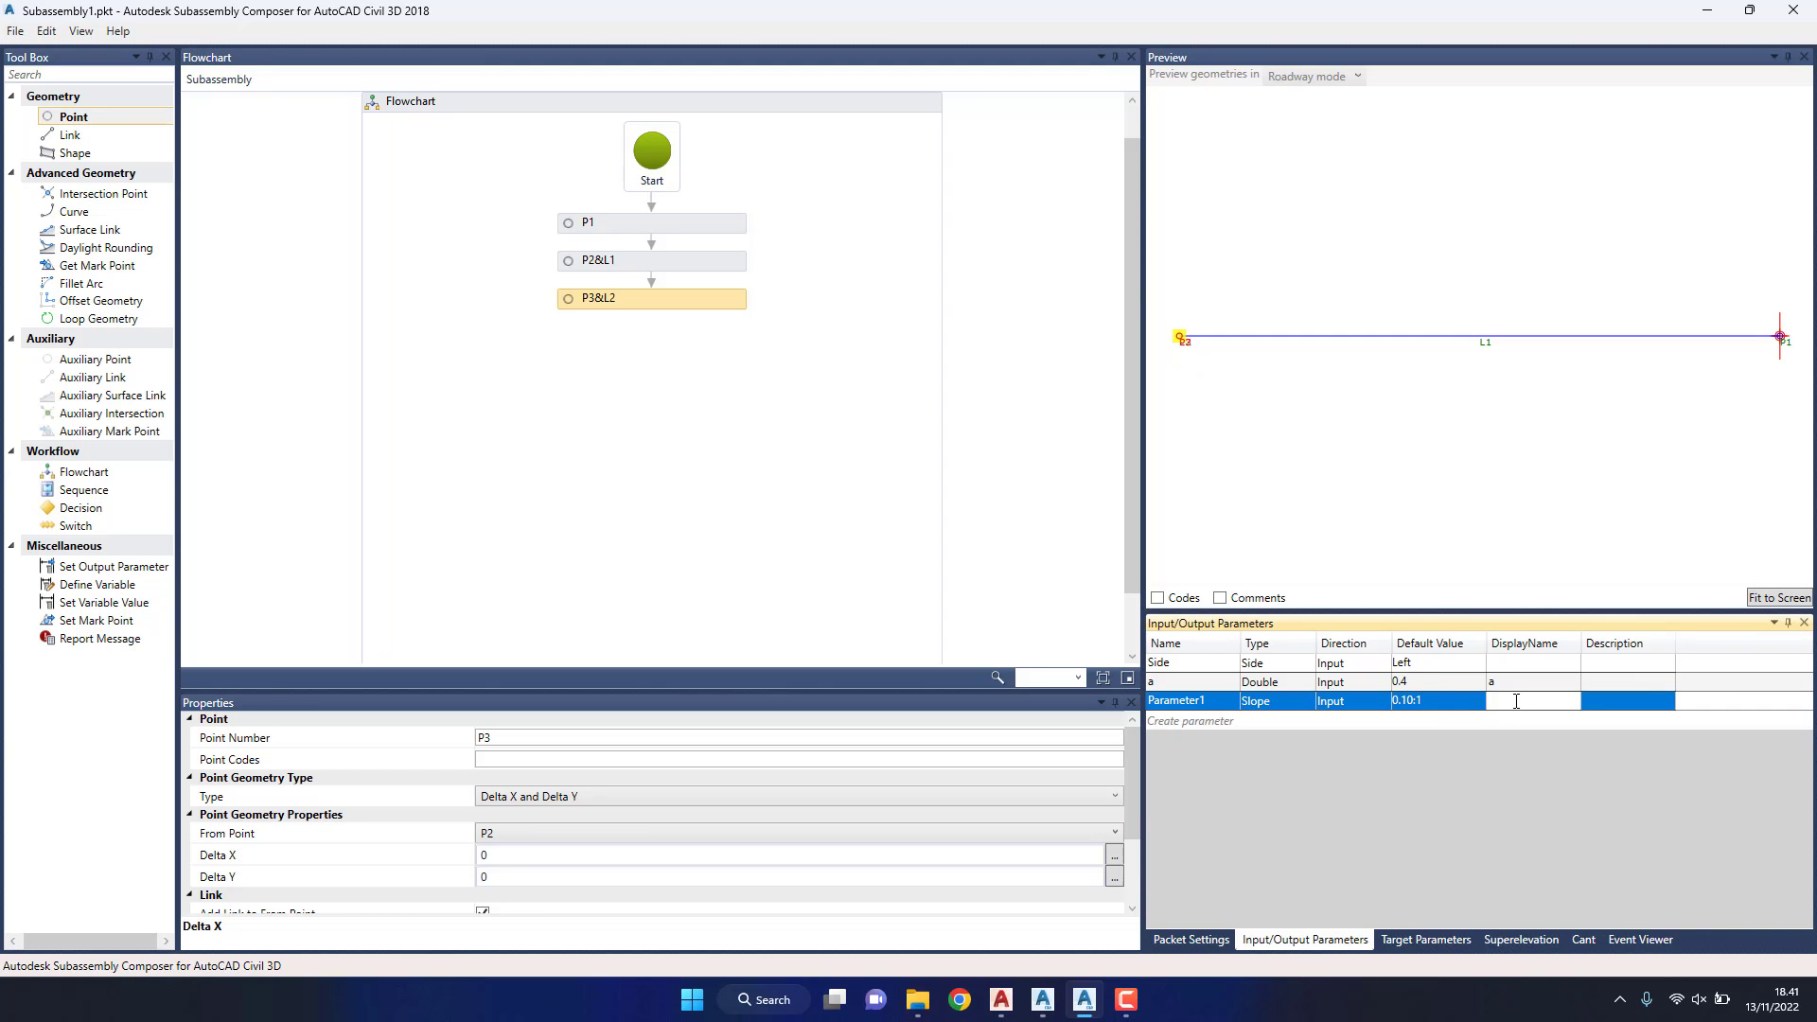
pyautogui.write('b')
pyautogui.press('Return')
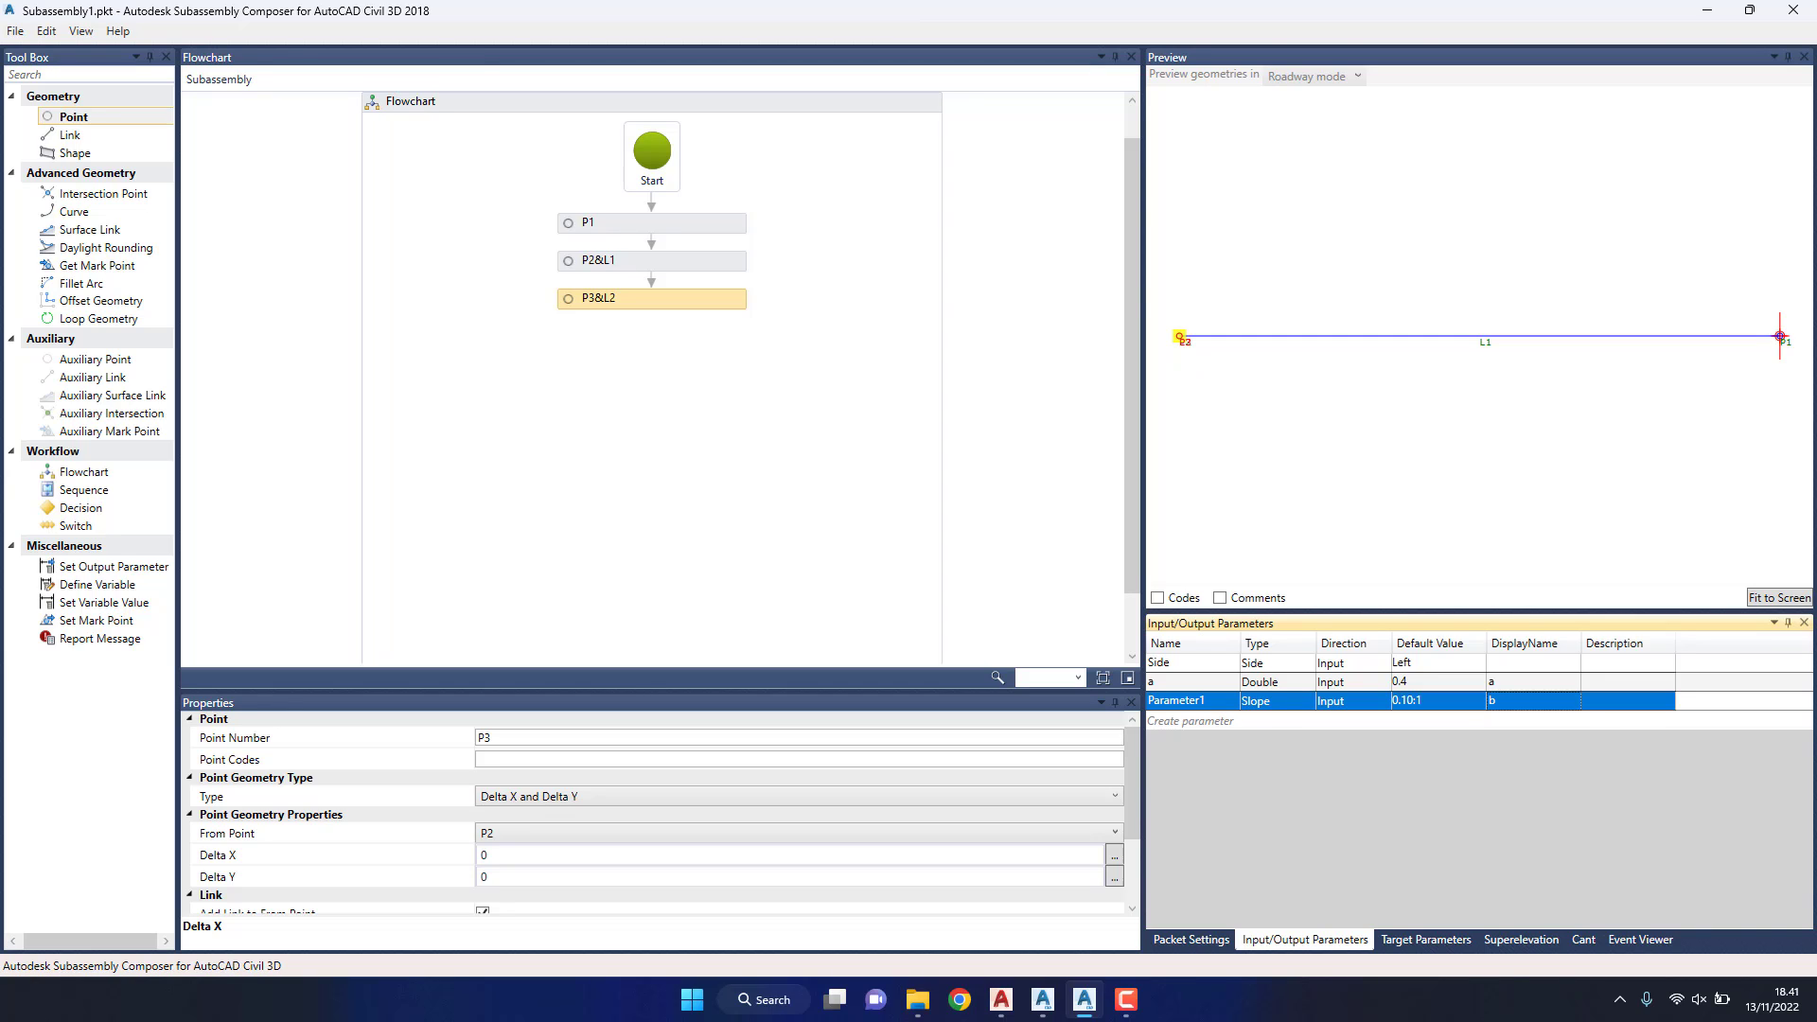
pyautogui.click(1209, 704)
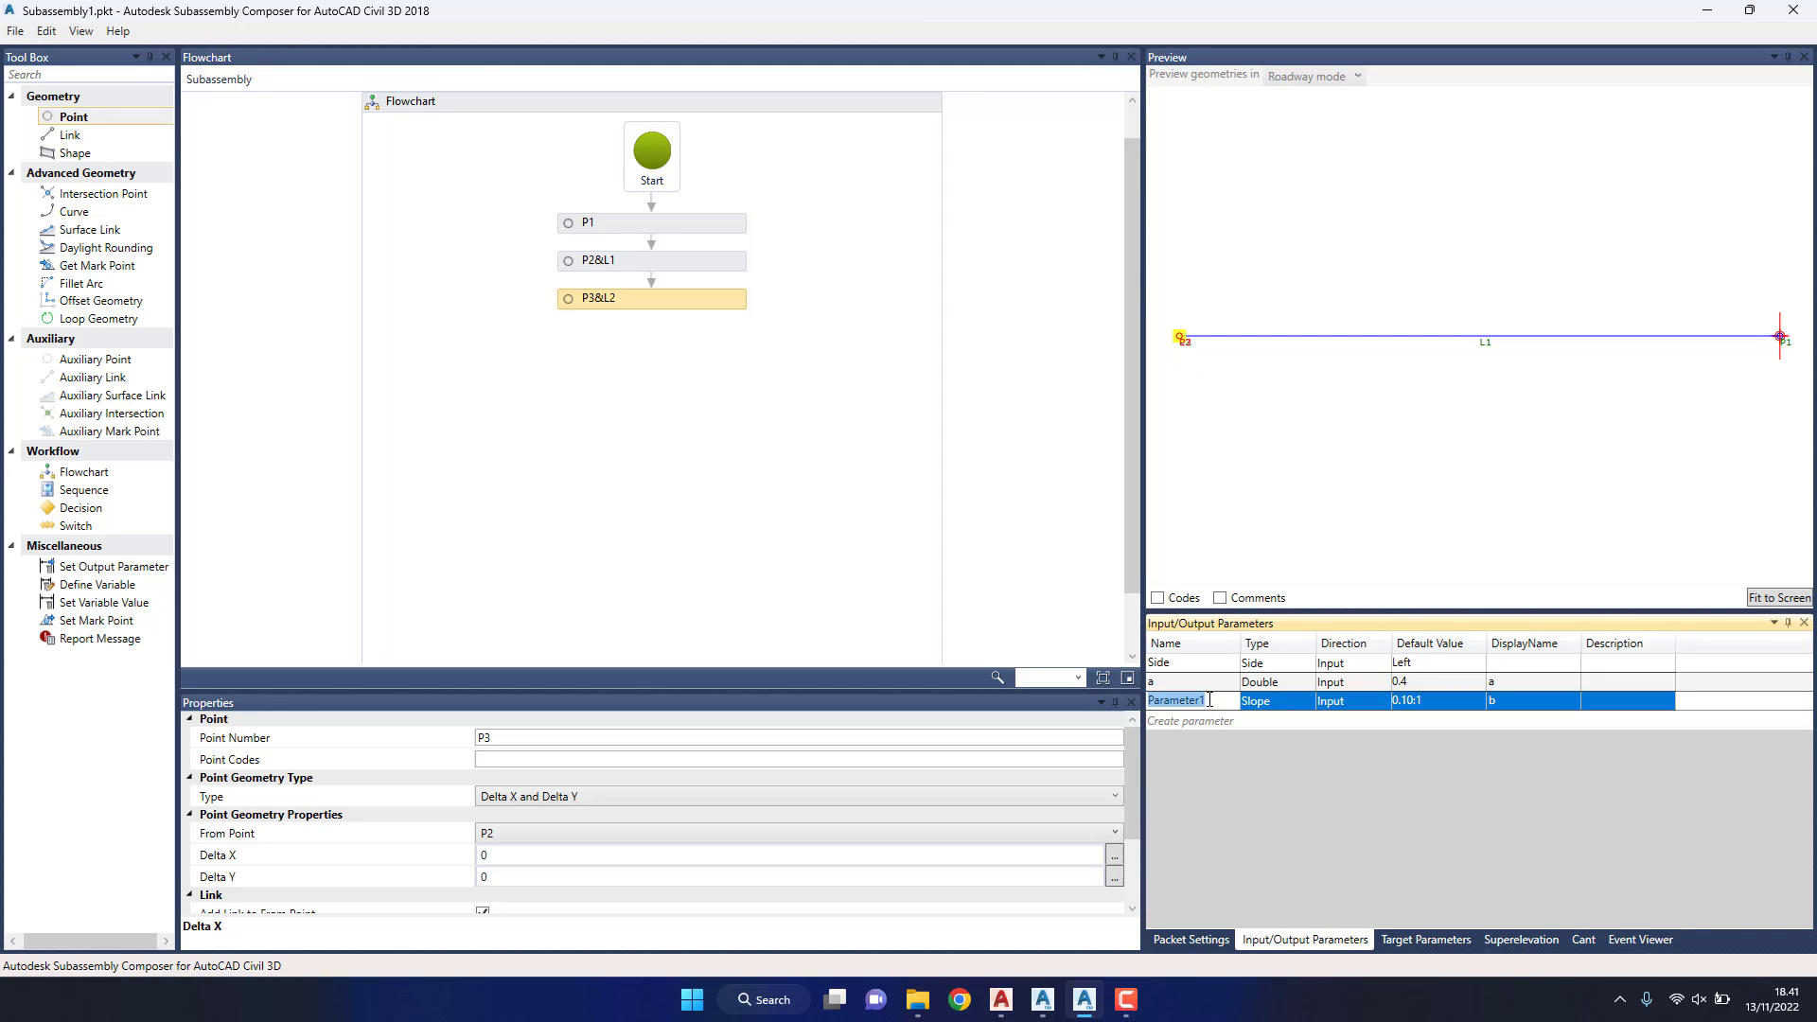
pyautogui.write('b')
pyautogui.press('Return')
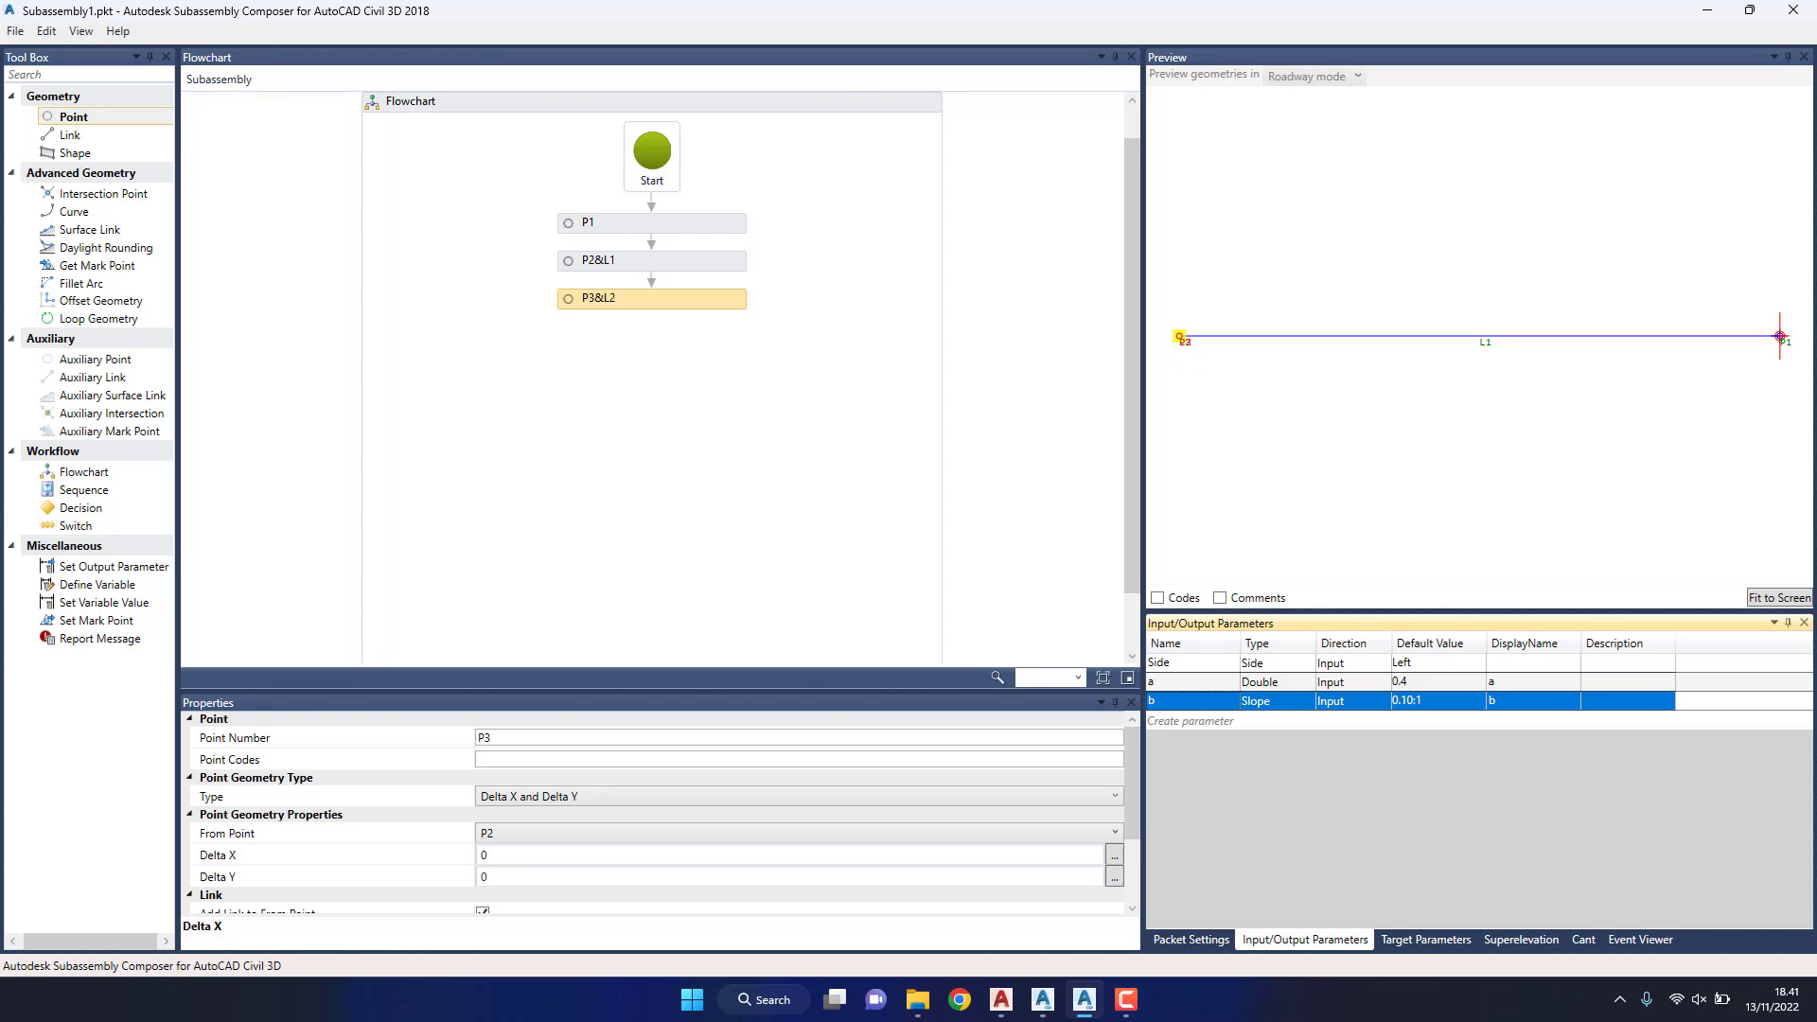
pyautogui.click(683, 298)
pyautogui.click(522, 798)
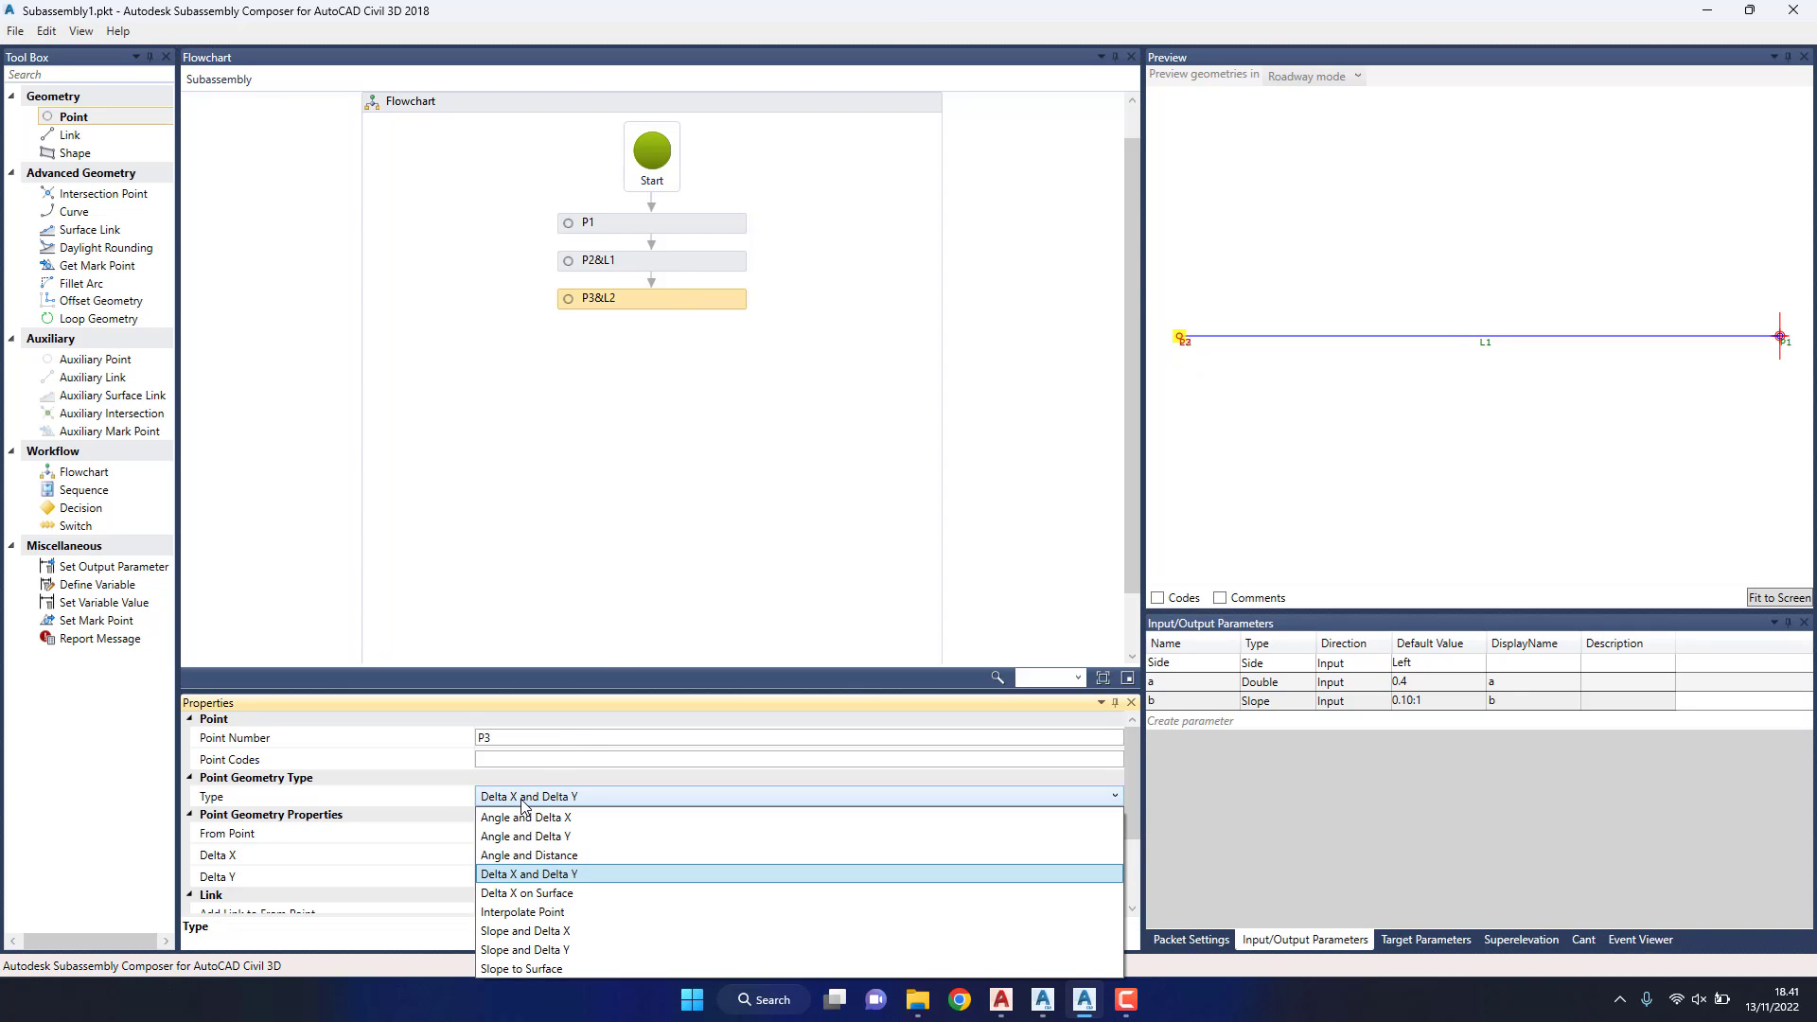
# Step: Make P3 a Slope and Delta Y point and view the sloped link
pyautogui.click(535, 950)
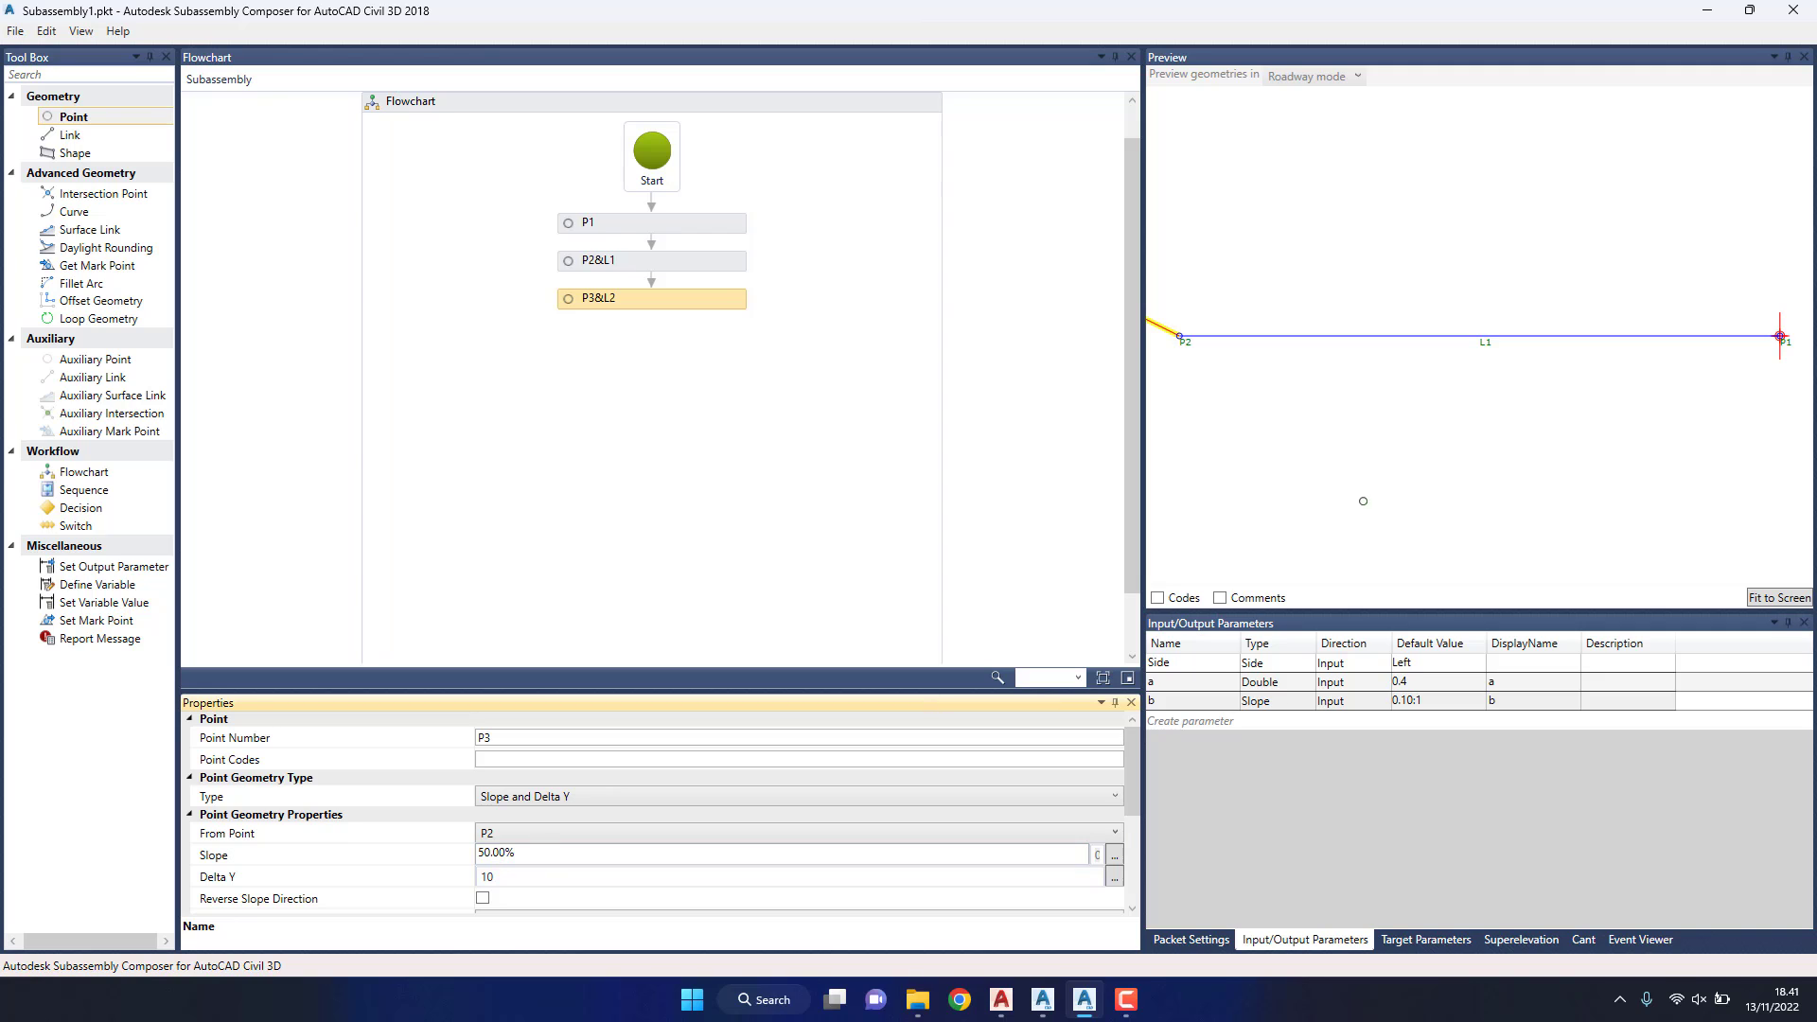
pyautogui.scroll(-1, 1465, 416)
pyautogui.scroll(-2, 1465, 416)
pyautogui.scroll(-2, 1465, 415)
pyautogui.scroll(-1, 1465, 415)
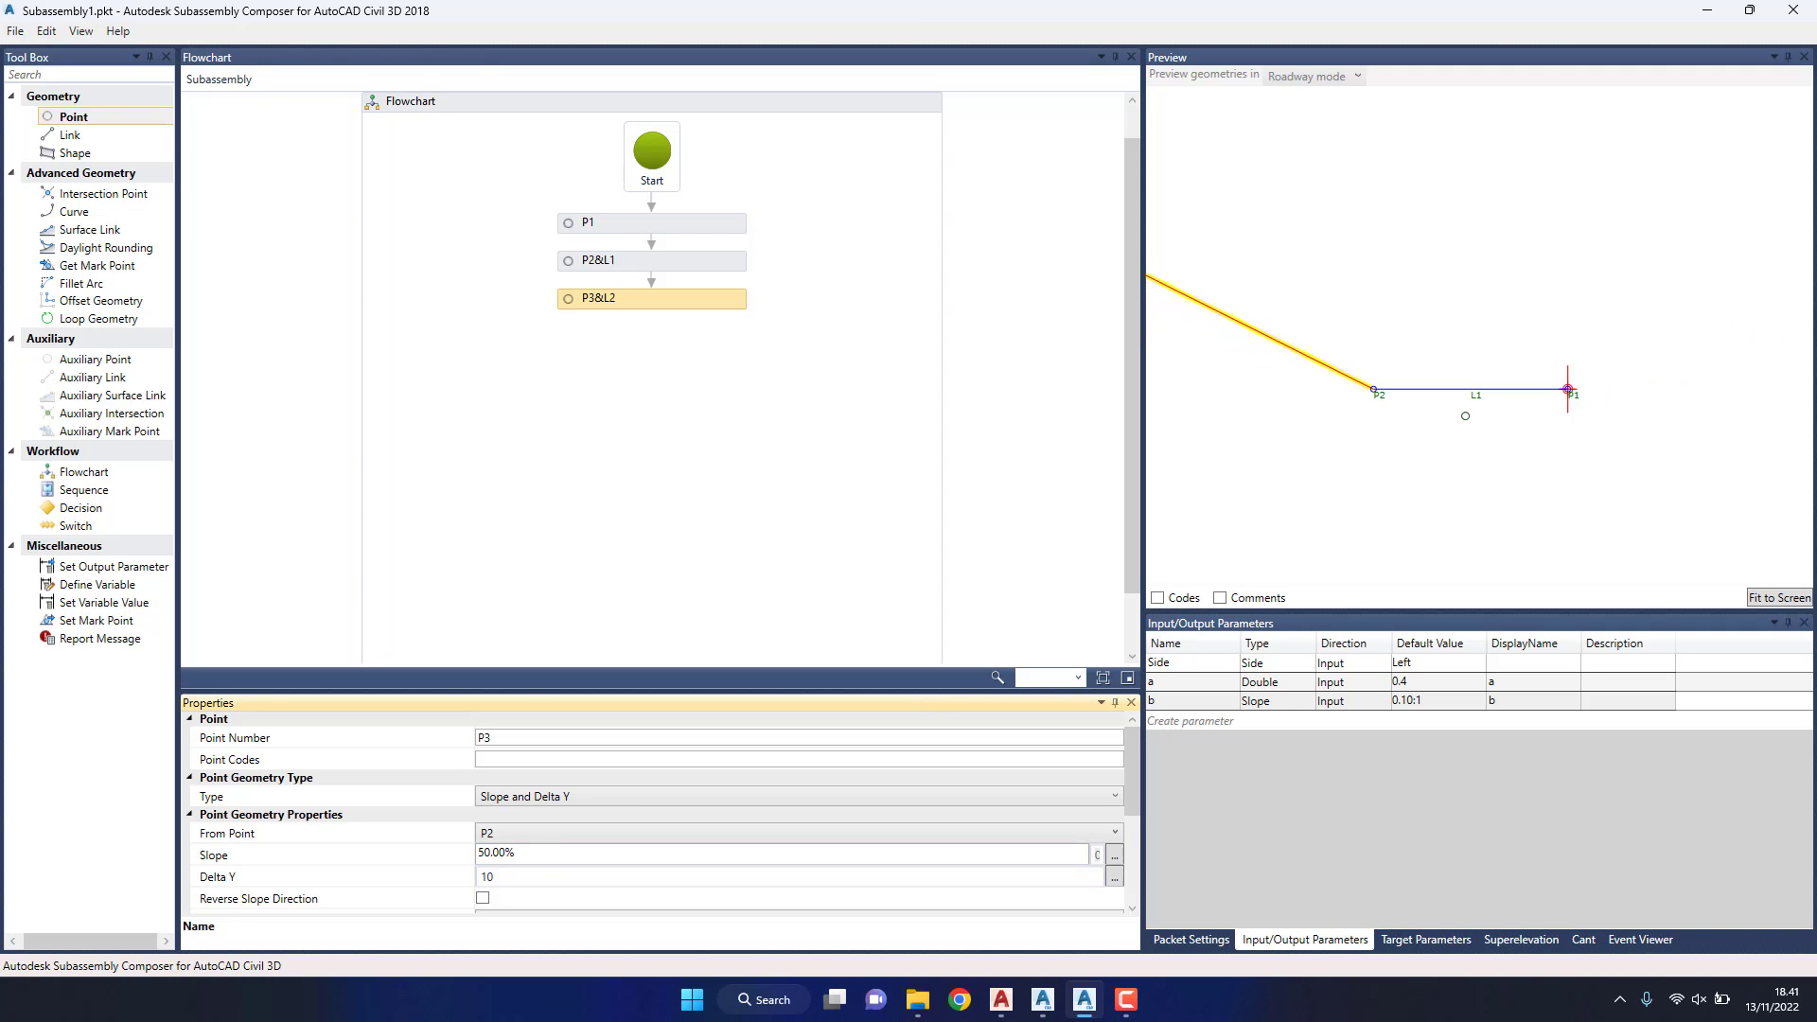
pyautogui.moveTo(1464, 416)
pyautogui.mouseDown(button='middle')
pyautogui.moveTo(1466, 478)
pyautogui.moveTo(1365, 496)
pyautogui.mouseUp(button='middle')
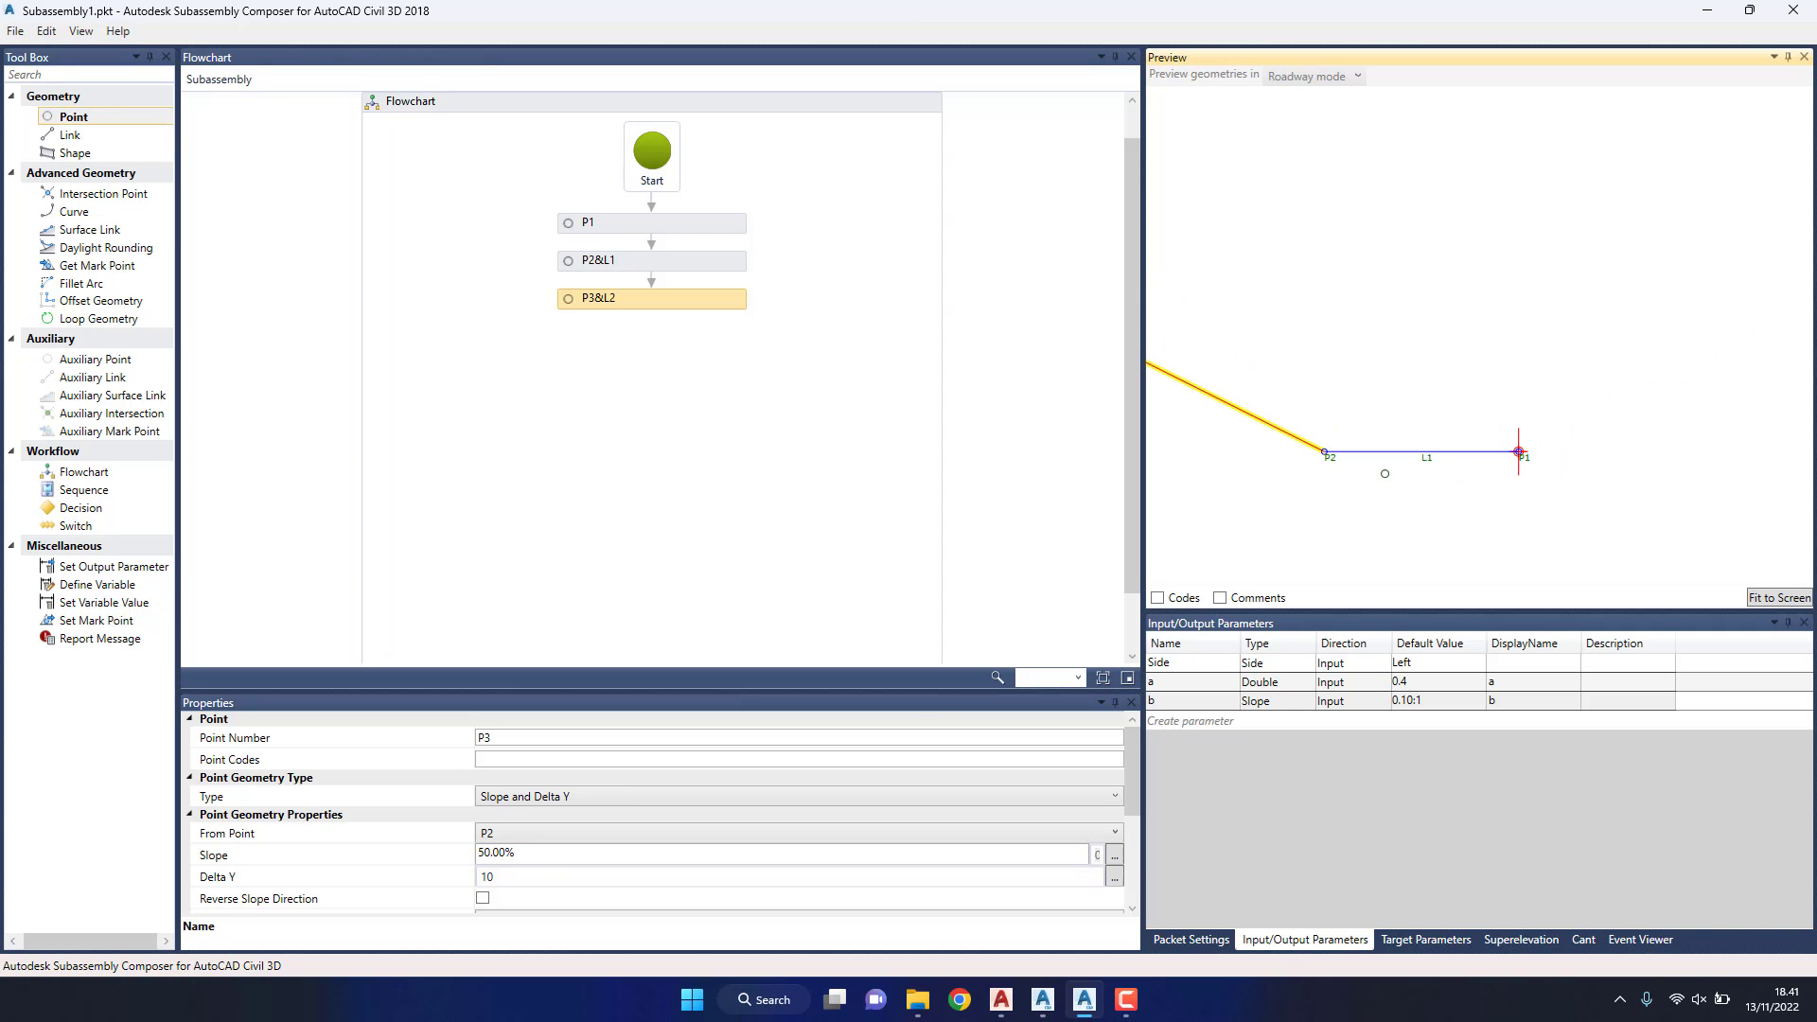
# Step: Create a target parameter named Surface with preview value -3
pyautogui.click(1401, 943)
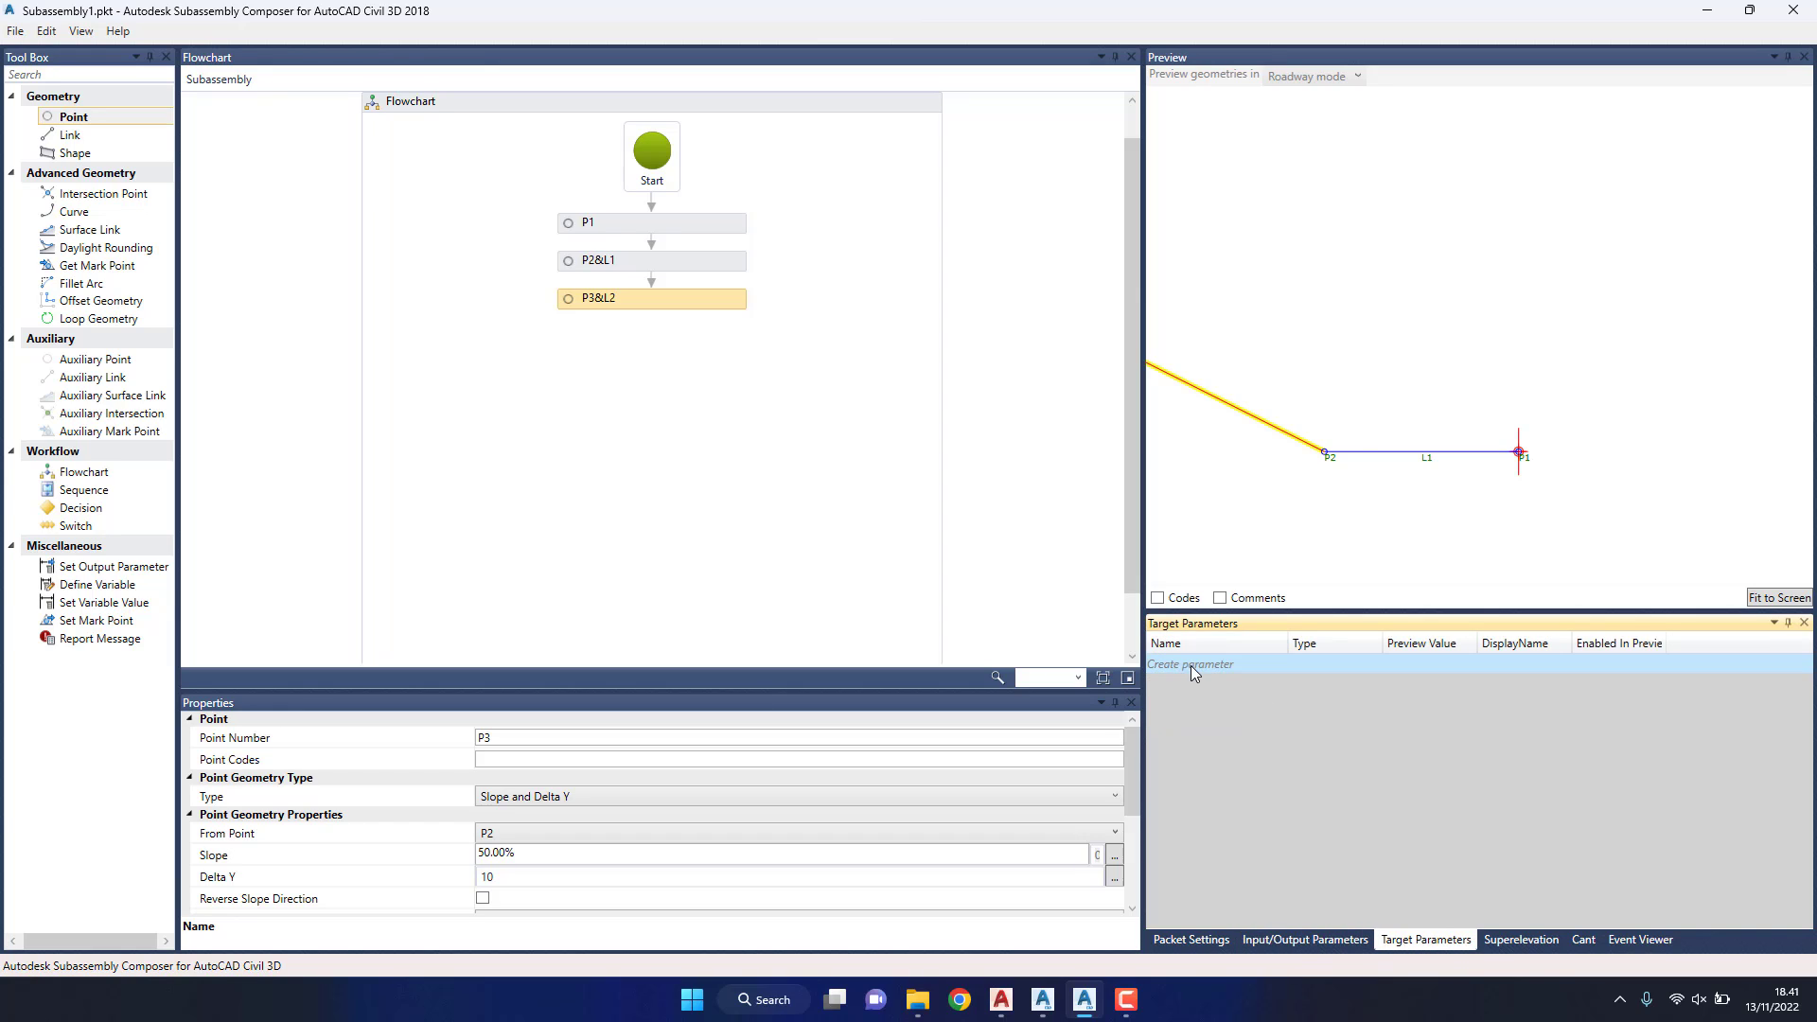
pyautogui.click(1190, 664)
pyautogui.click(1235, 663)
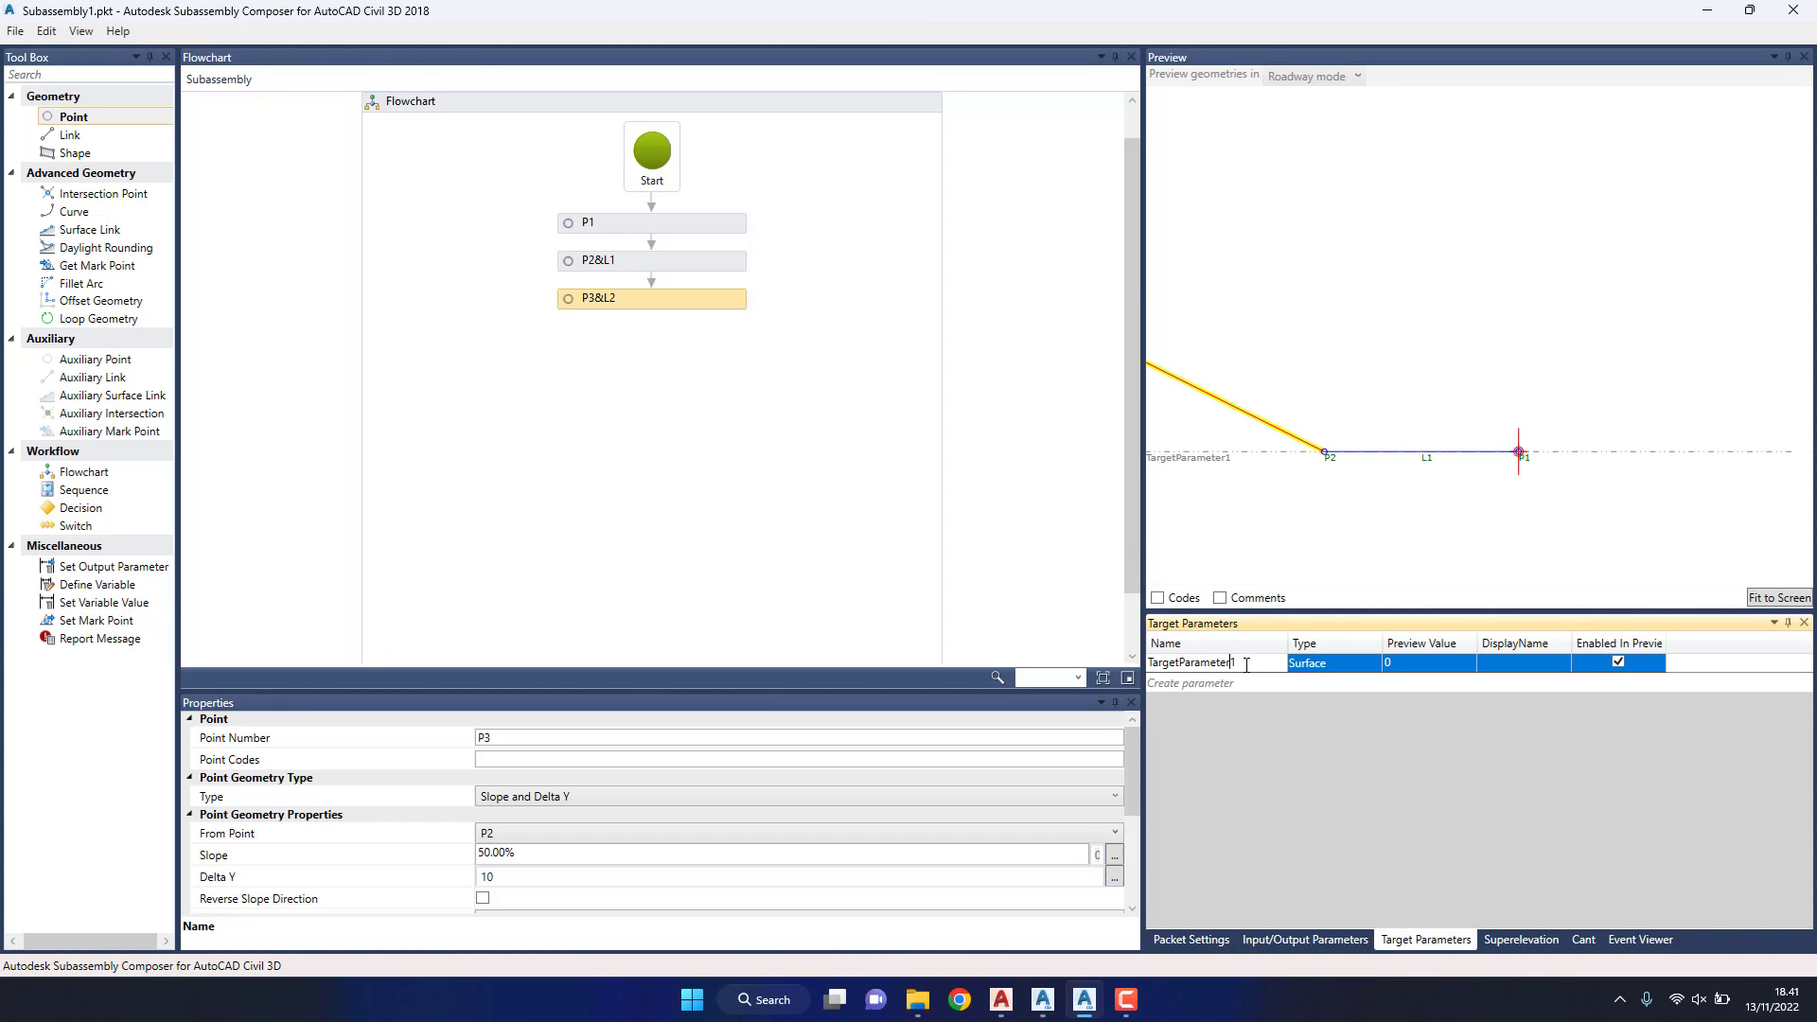
pyautogui.moveTo(1246, 664); pyautogui.dragTo(1143, 661)
pyautogui.write('Surface')
pyautogui.click(1416, 665)
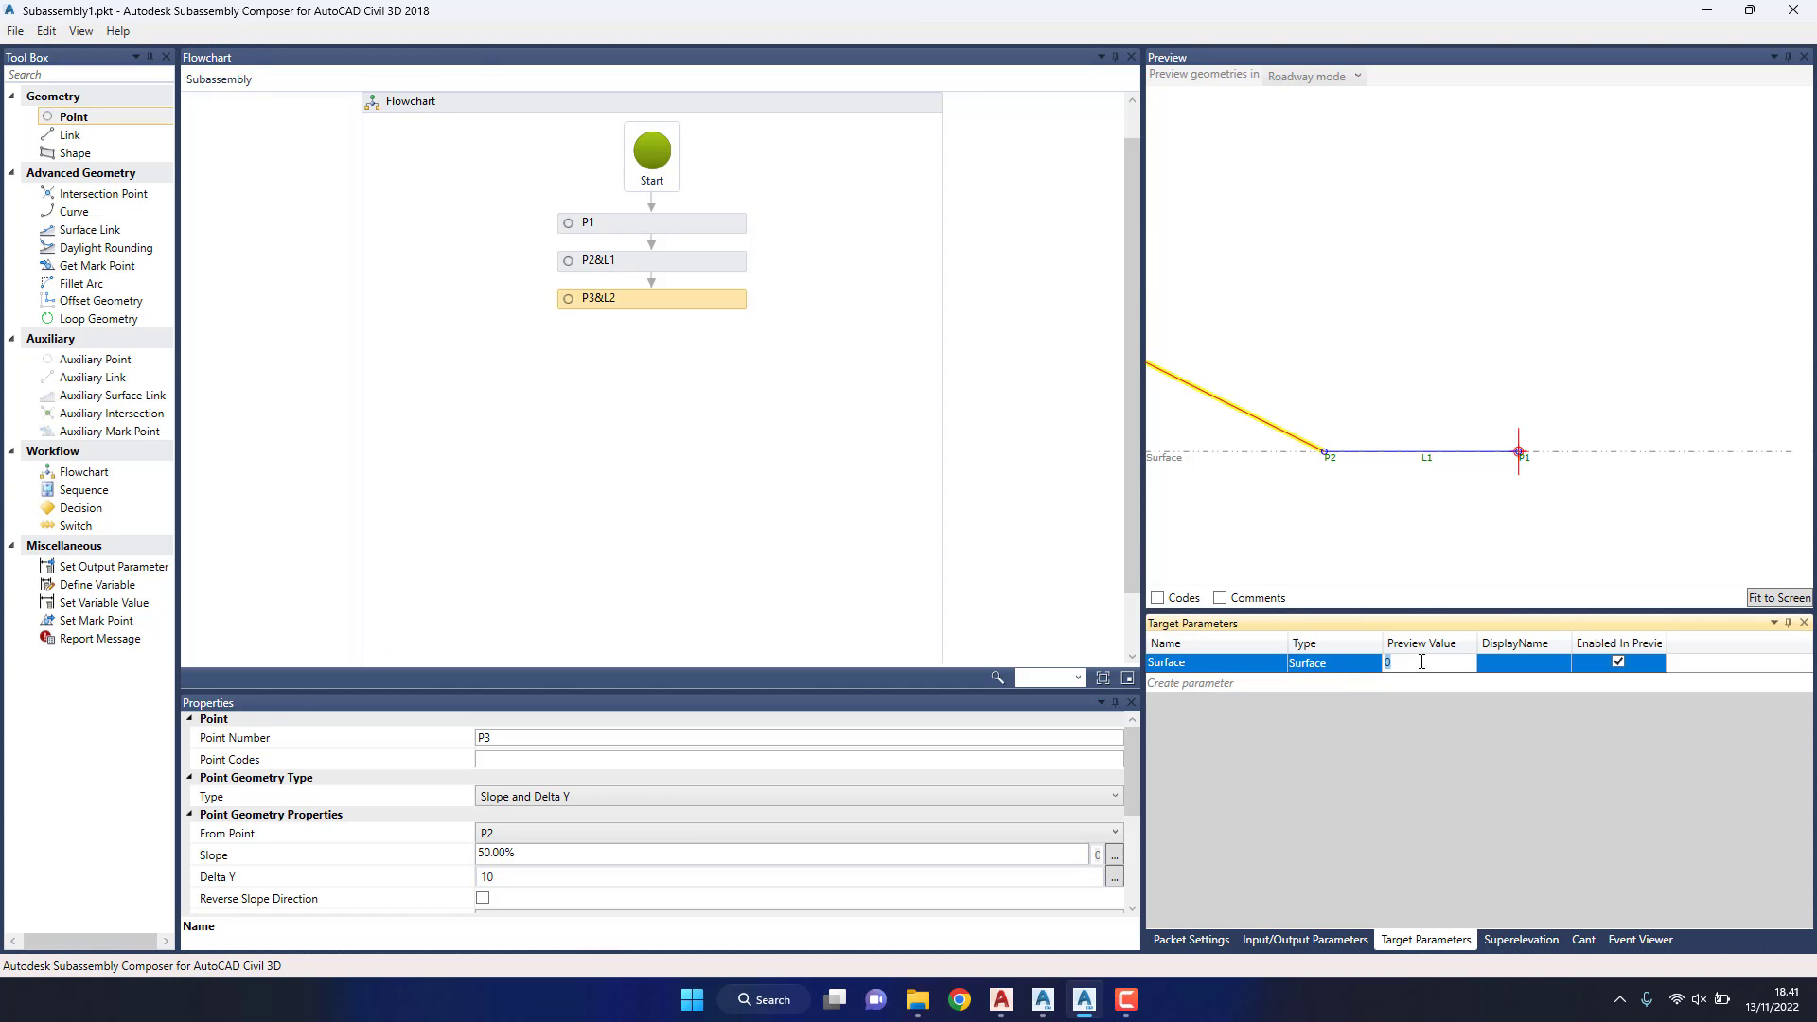
pyautogui.write('-3')
pyautogui.press('Return')
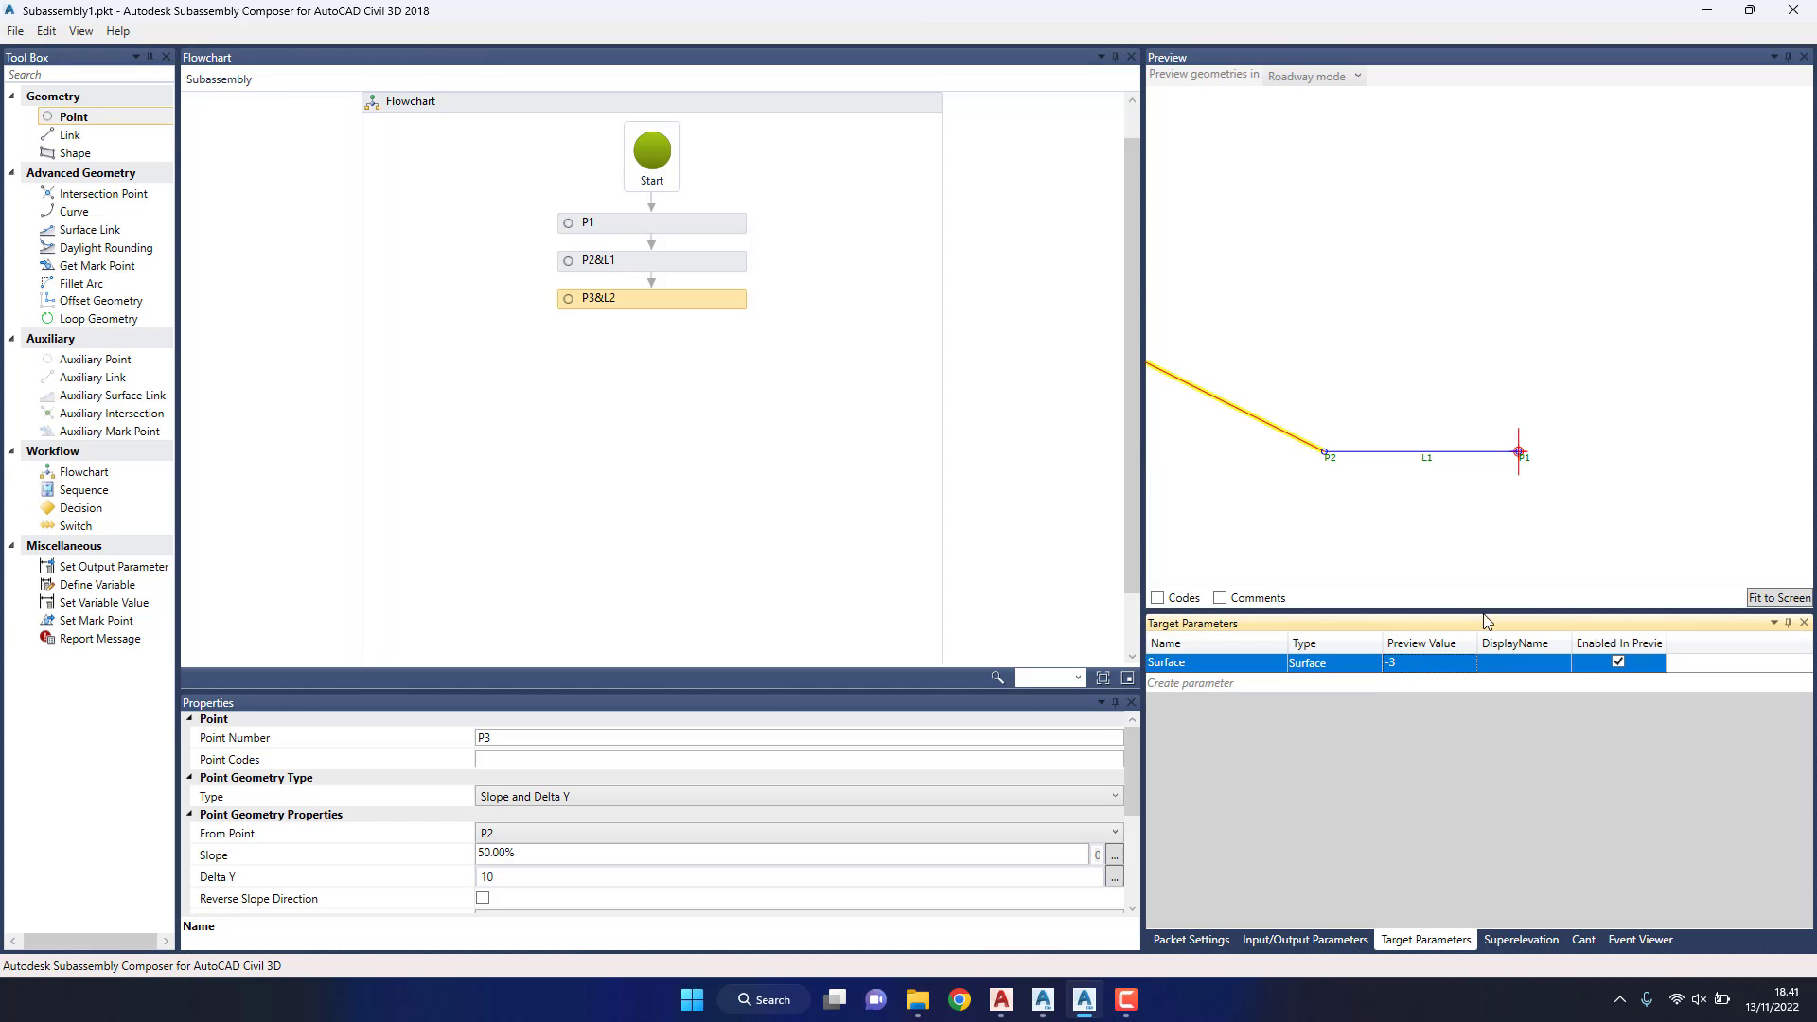
# Step: Fit the preview, reselect P3&L2, and select its Slope value for replacement
pyautogui.click(1777, 598)
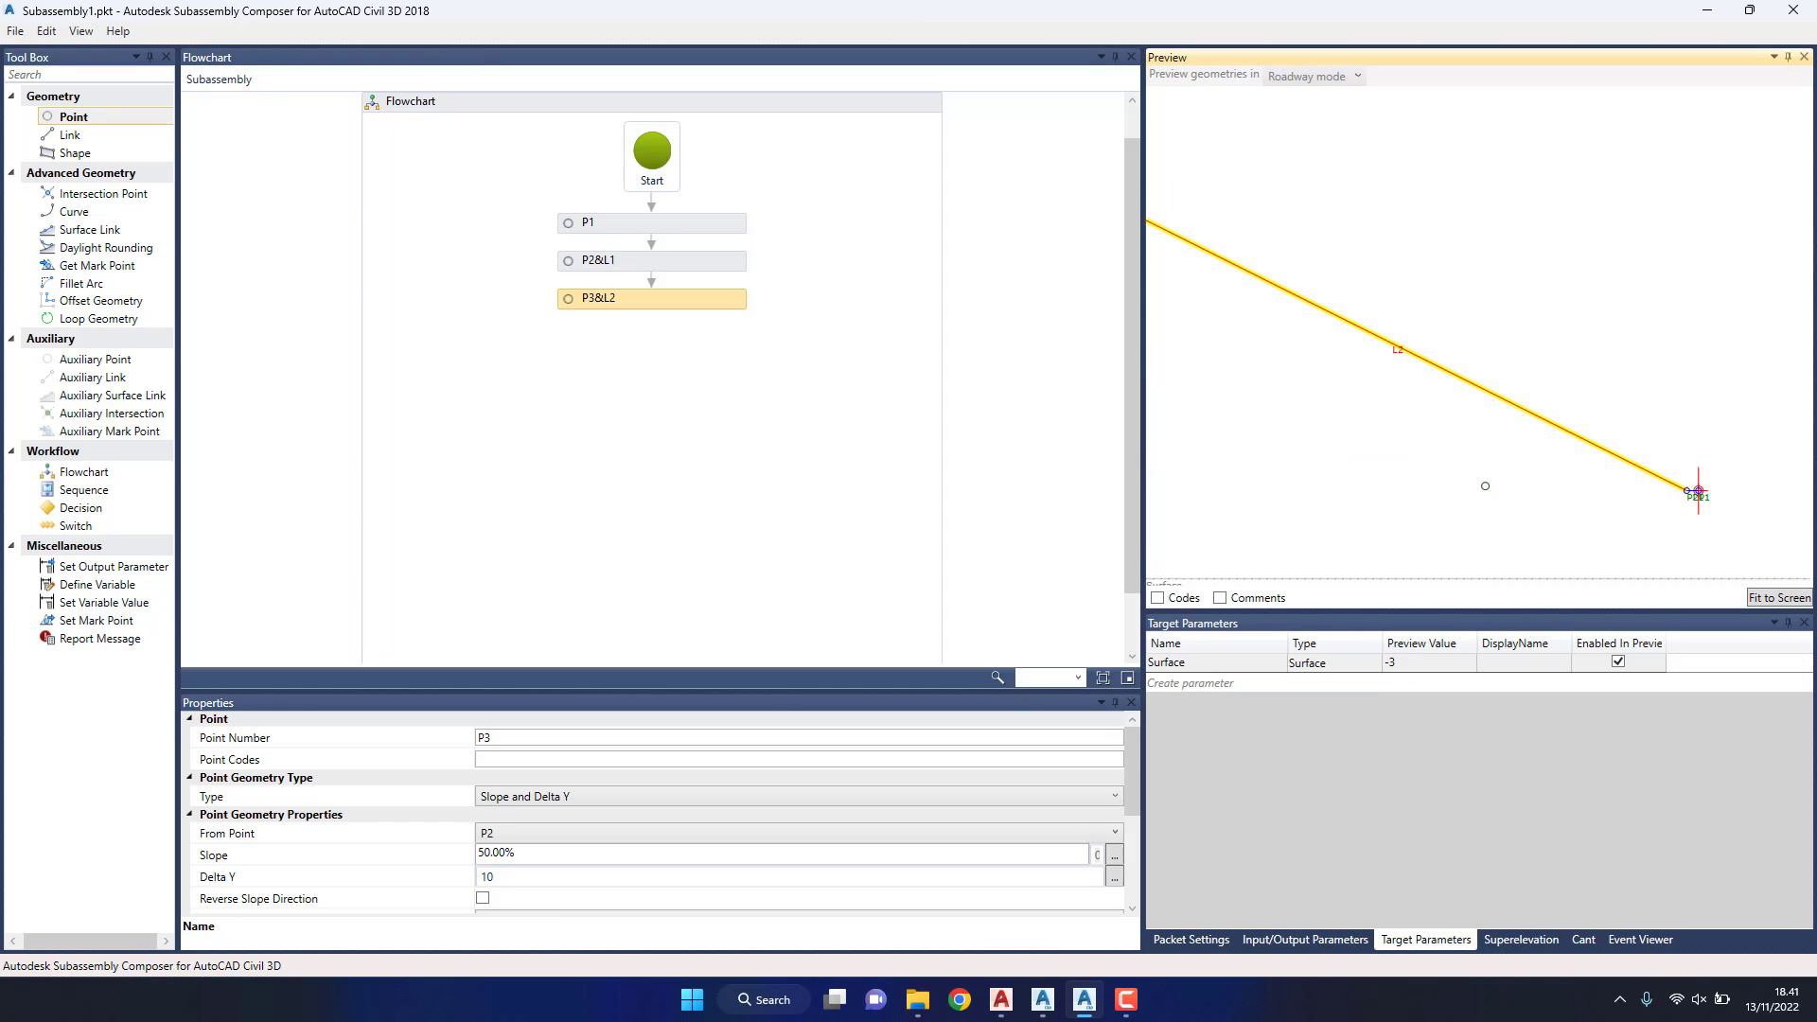
pyautogui.scroll(-2, 1543, 475)
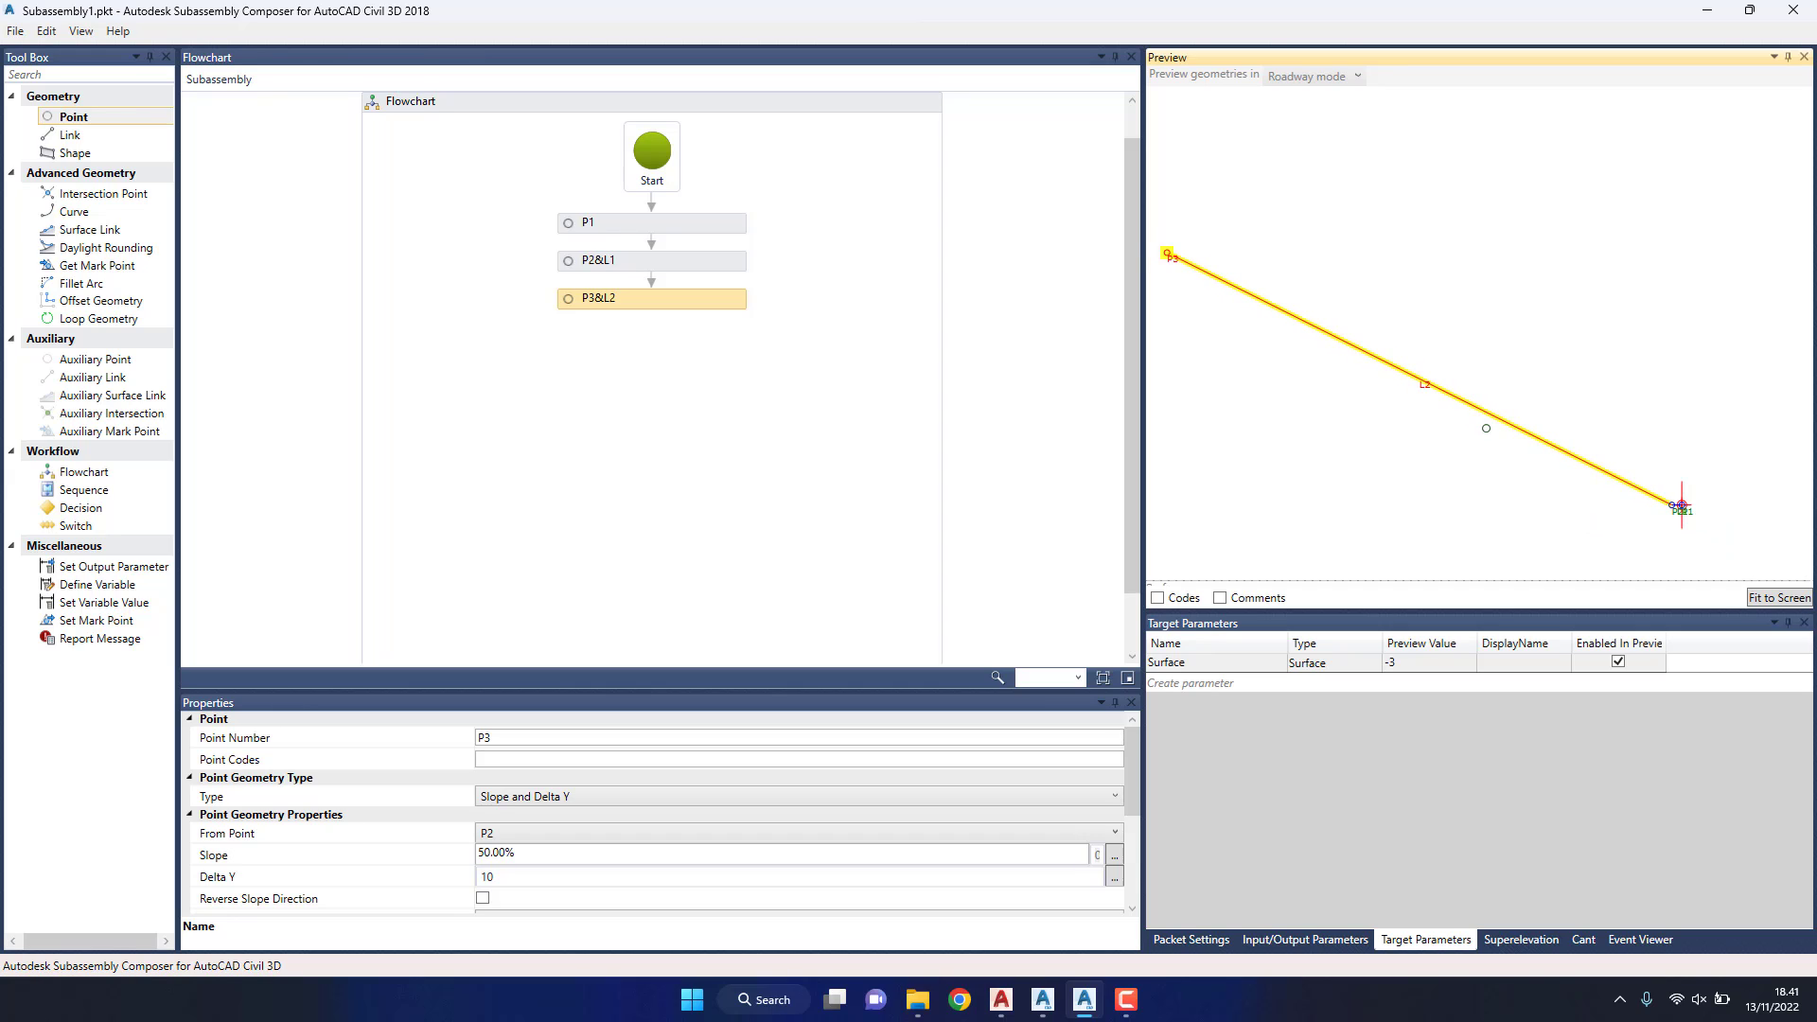
pyautogui.click(673, 304)
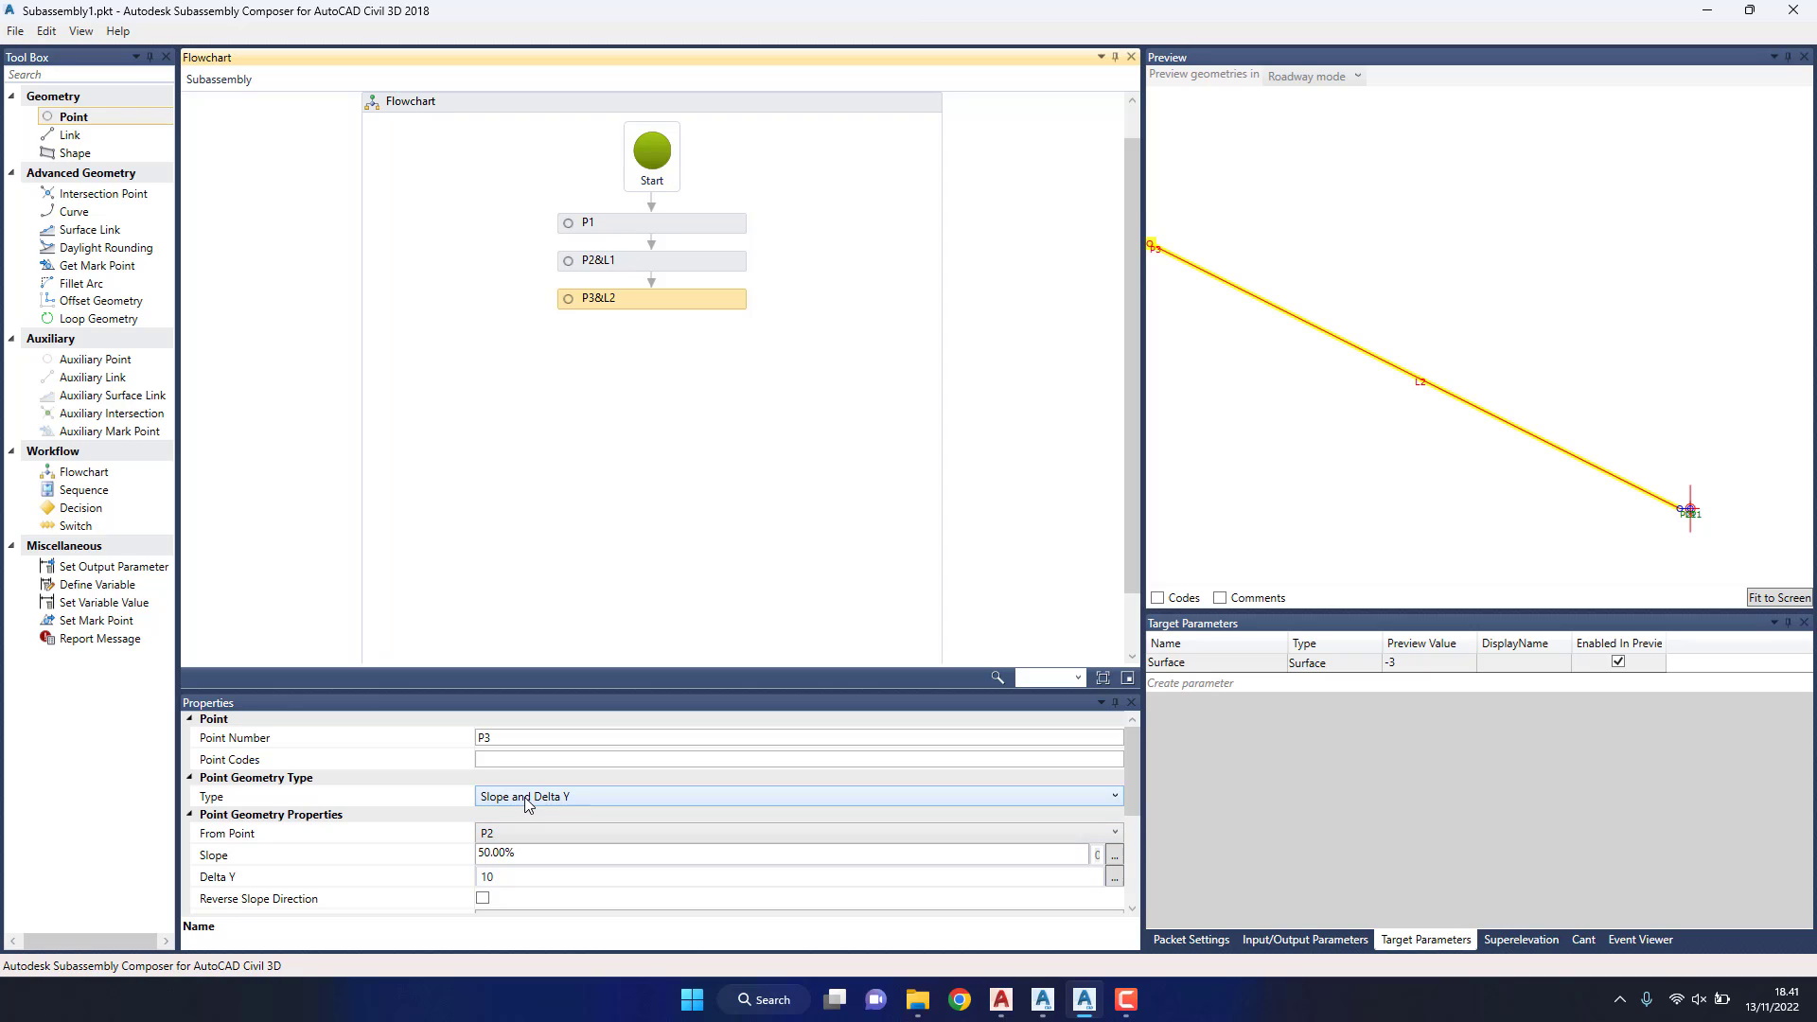
pyautogui.moveTo(519, 853); pyautogui.dragTo(473, 866)
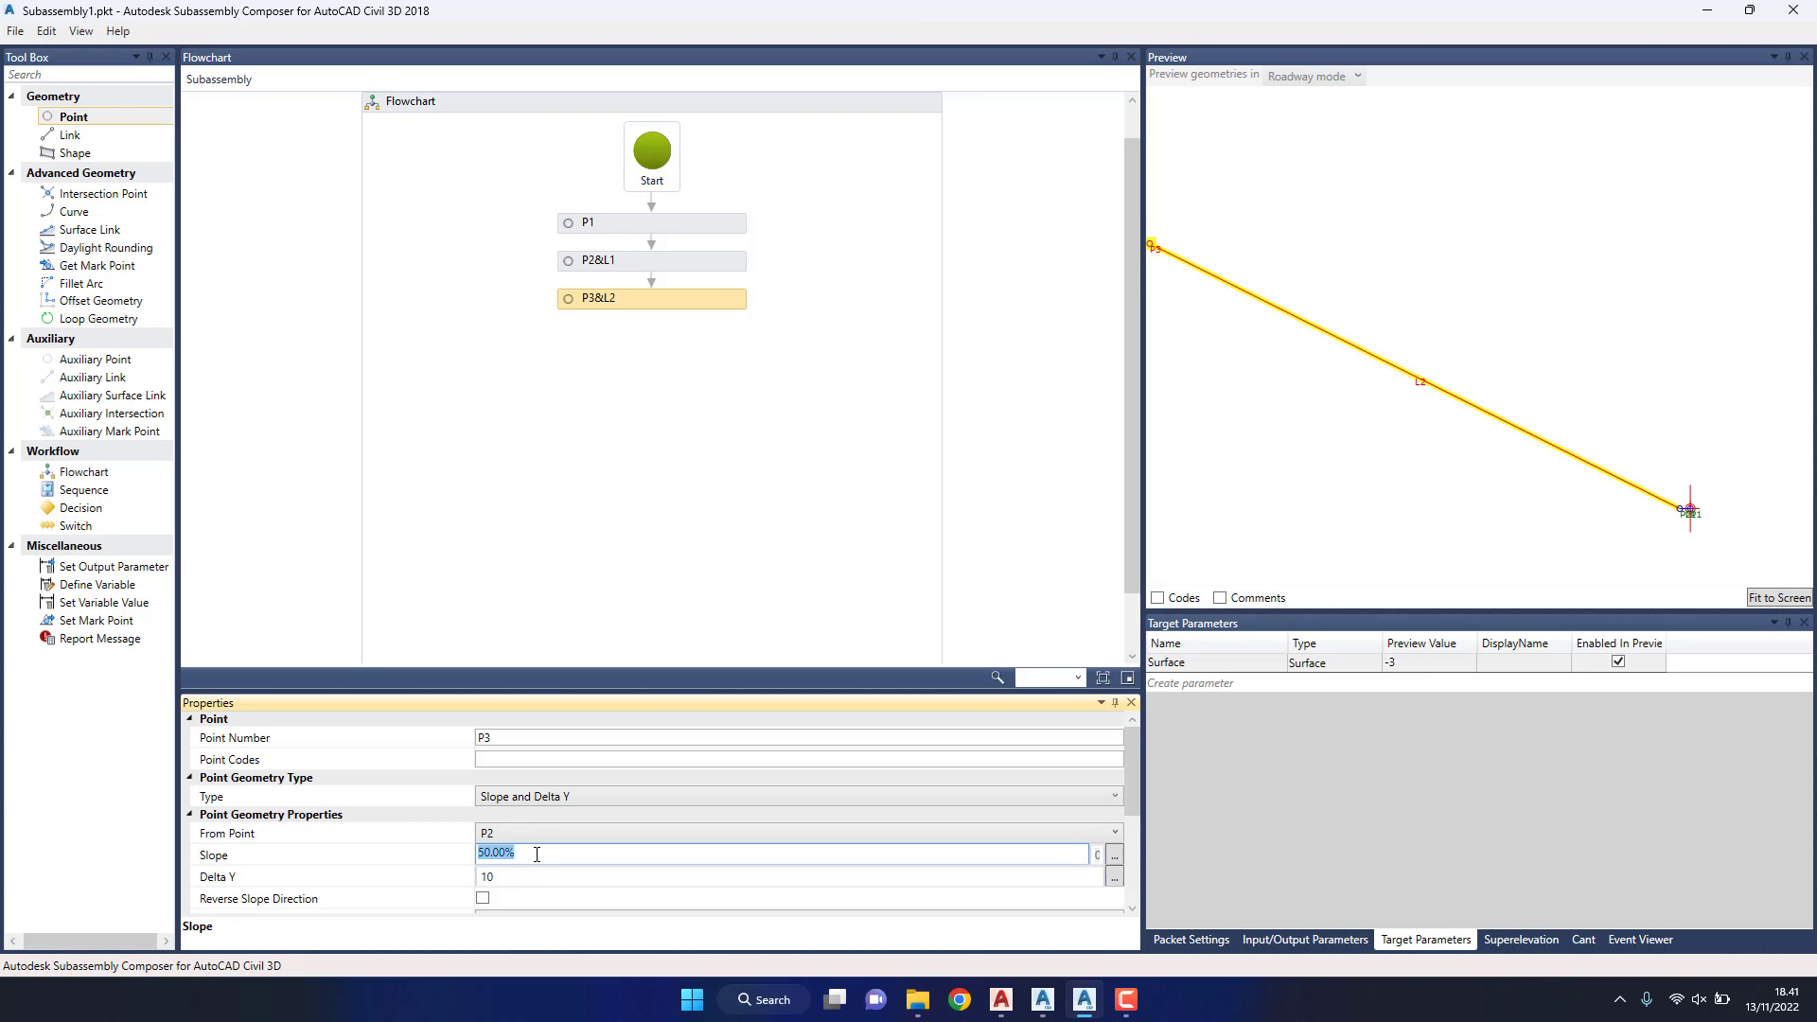
# Step: Set P3's slope to -b, keeping its Delta Y at 10
pyautogui.write('-b')
pyautogui.click(507, 879)
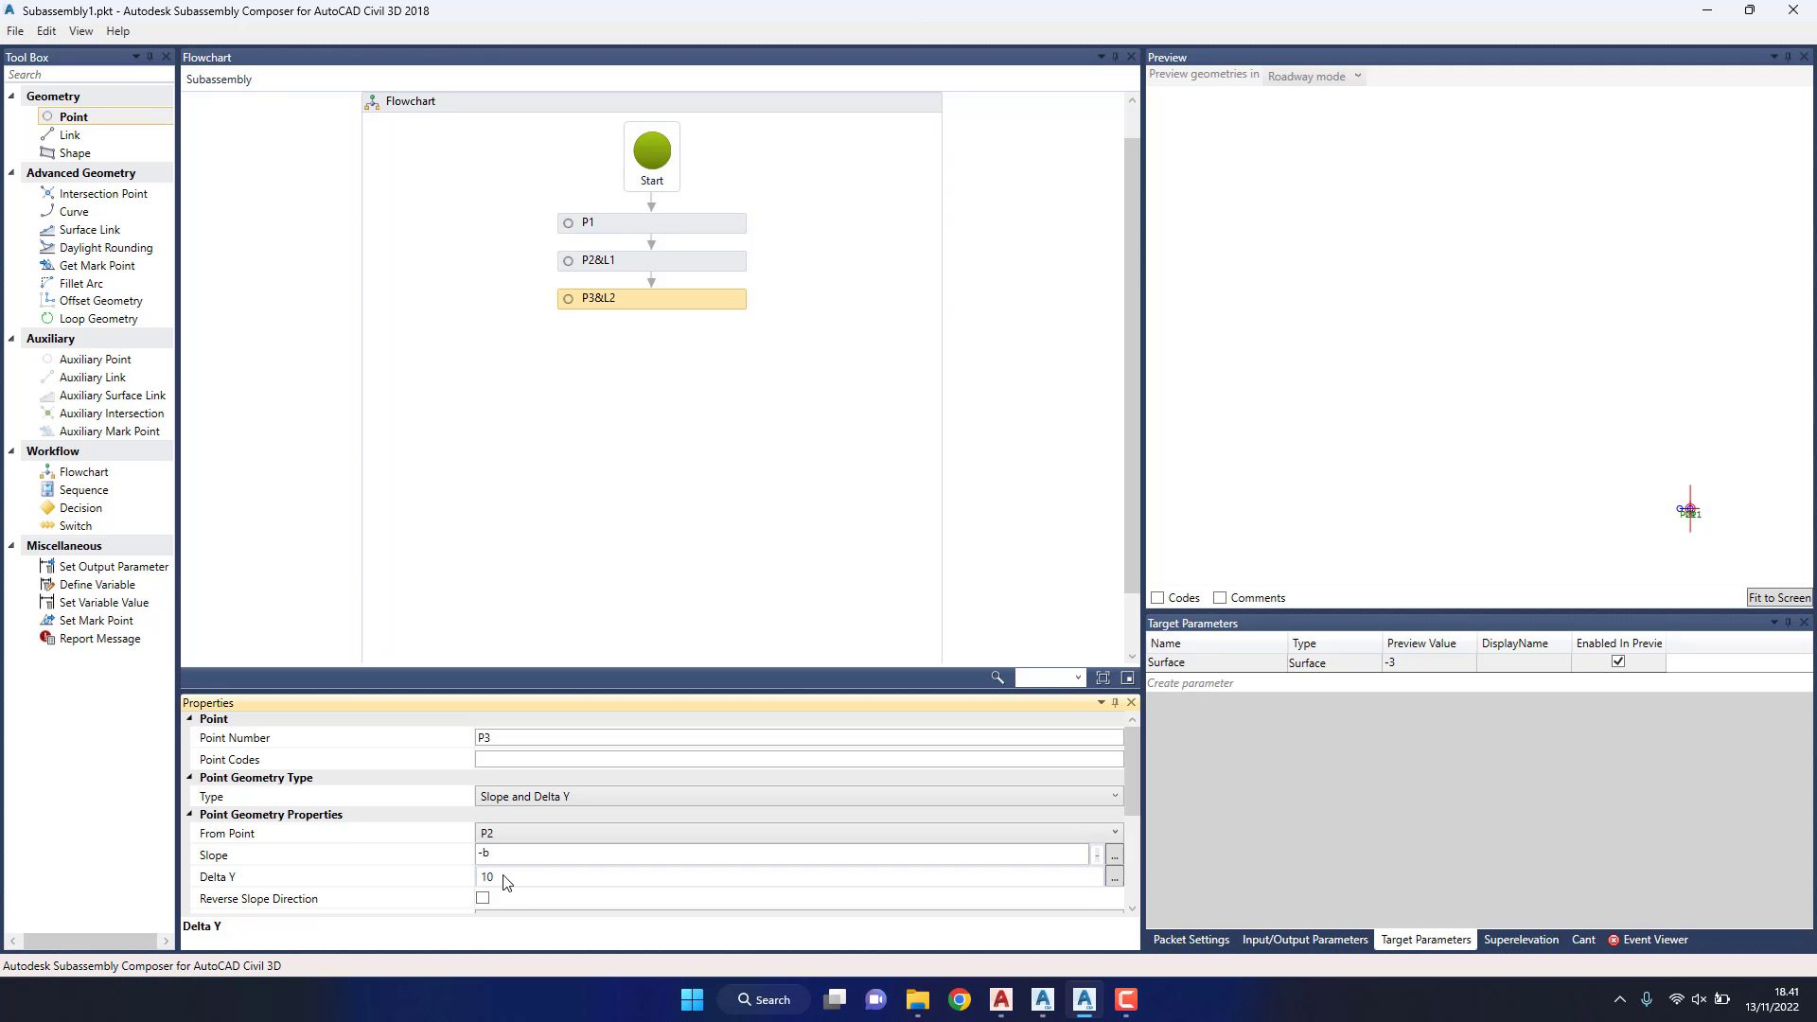
pyautogui.click(1303, 938)
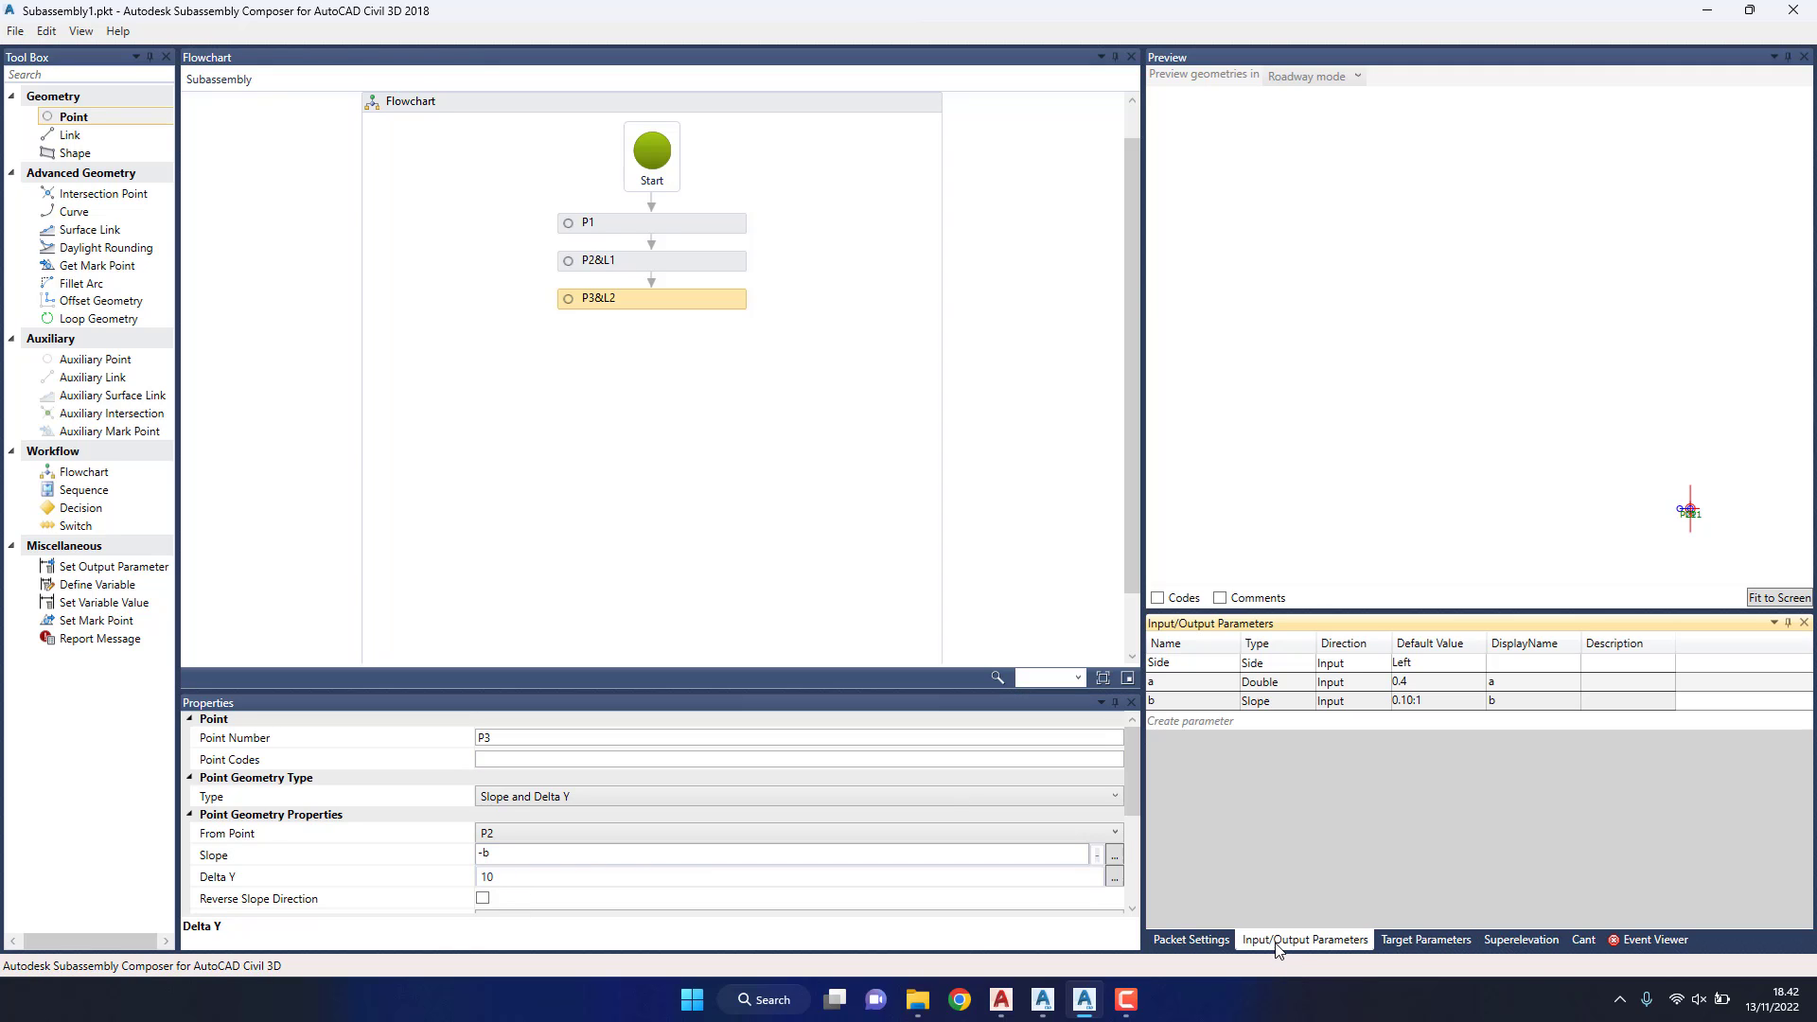
pyautogui.click(511, 877)
pyautogui.moveTo(510, 877); pyautogui.dragTo(469, 883)
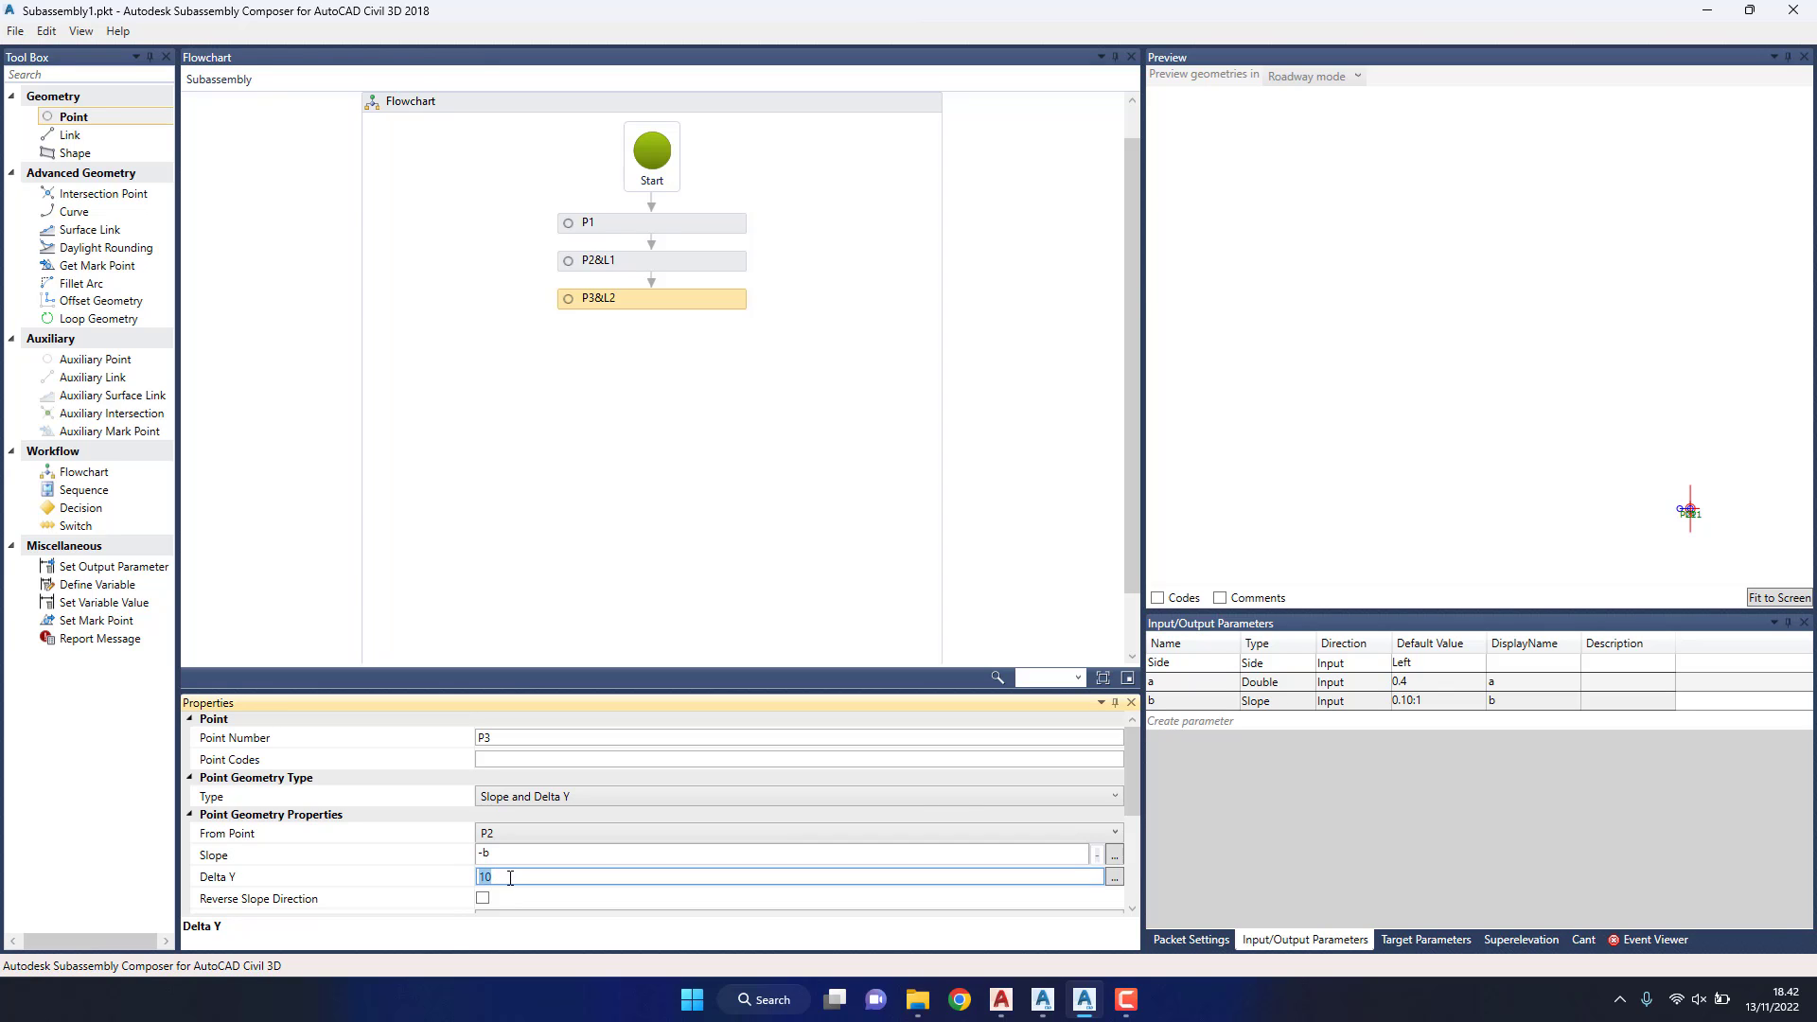
# Step: Add a new Double input parameter, Parameter4, with default value 0
pyautogui.click(1203, 720)
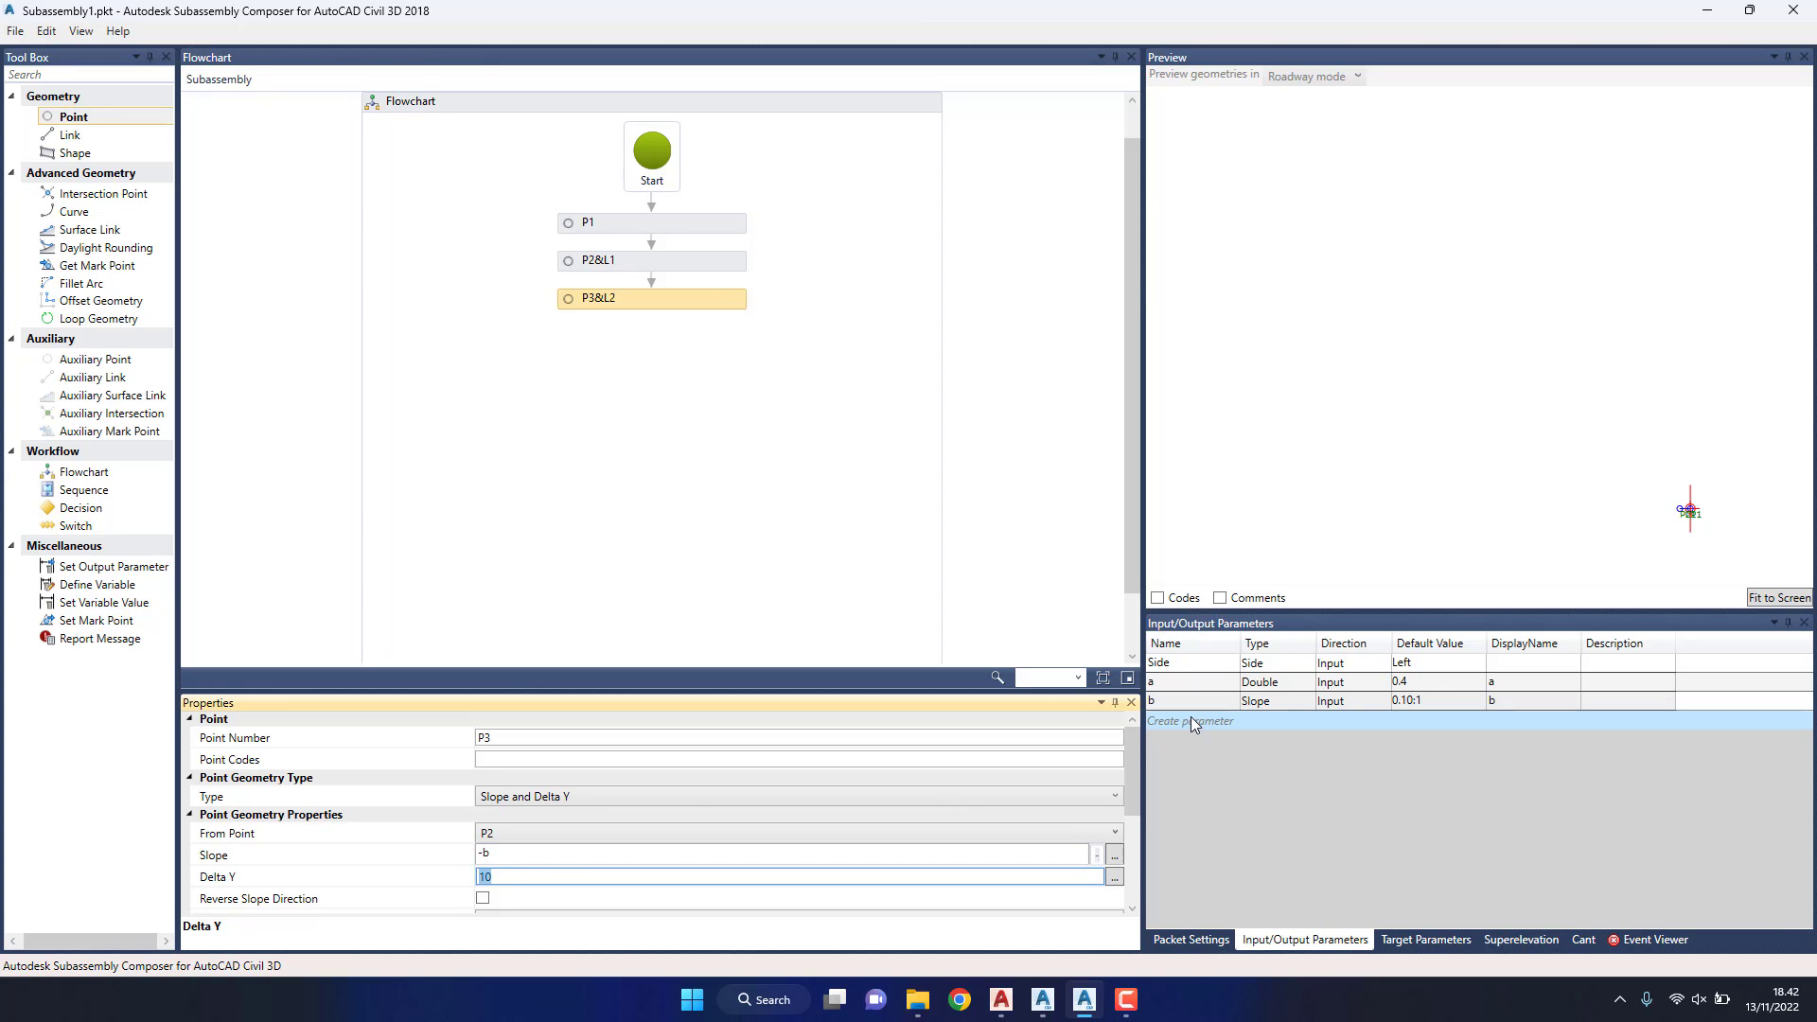
pyautogui.click(1208, 702)
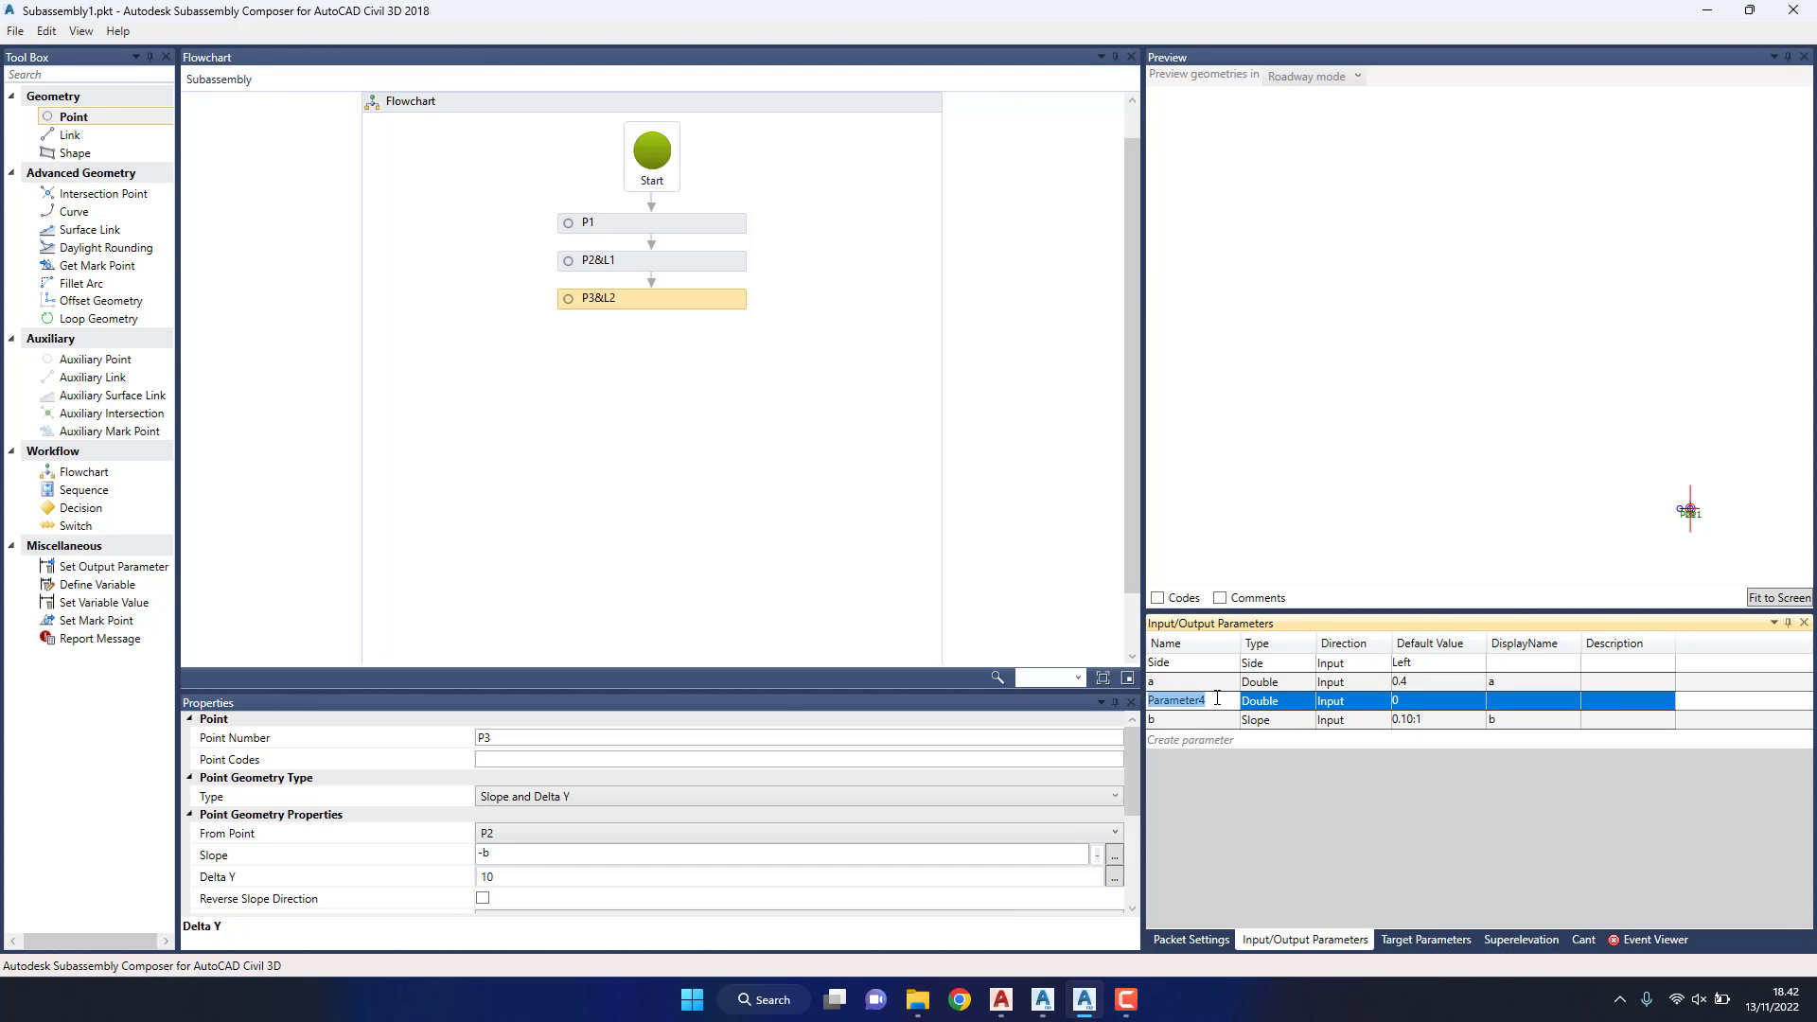
pyautogui.click(1216, 698)
# Step: Begin changing P3's point geometry type
pyautogui.scroll(-1, 525, 875)
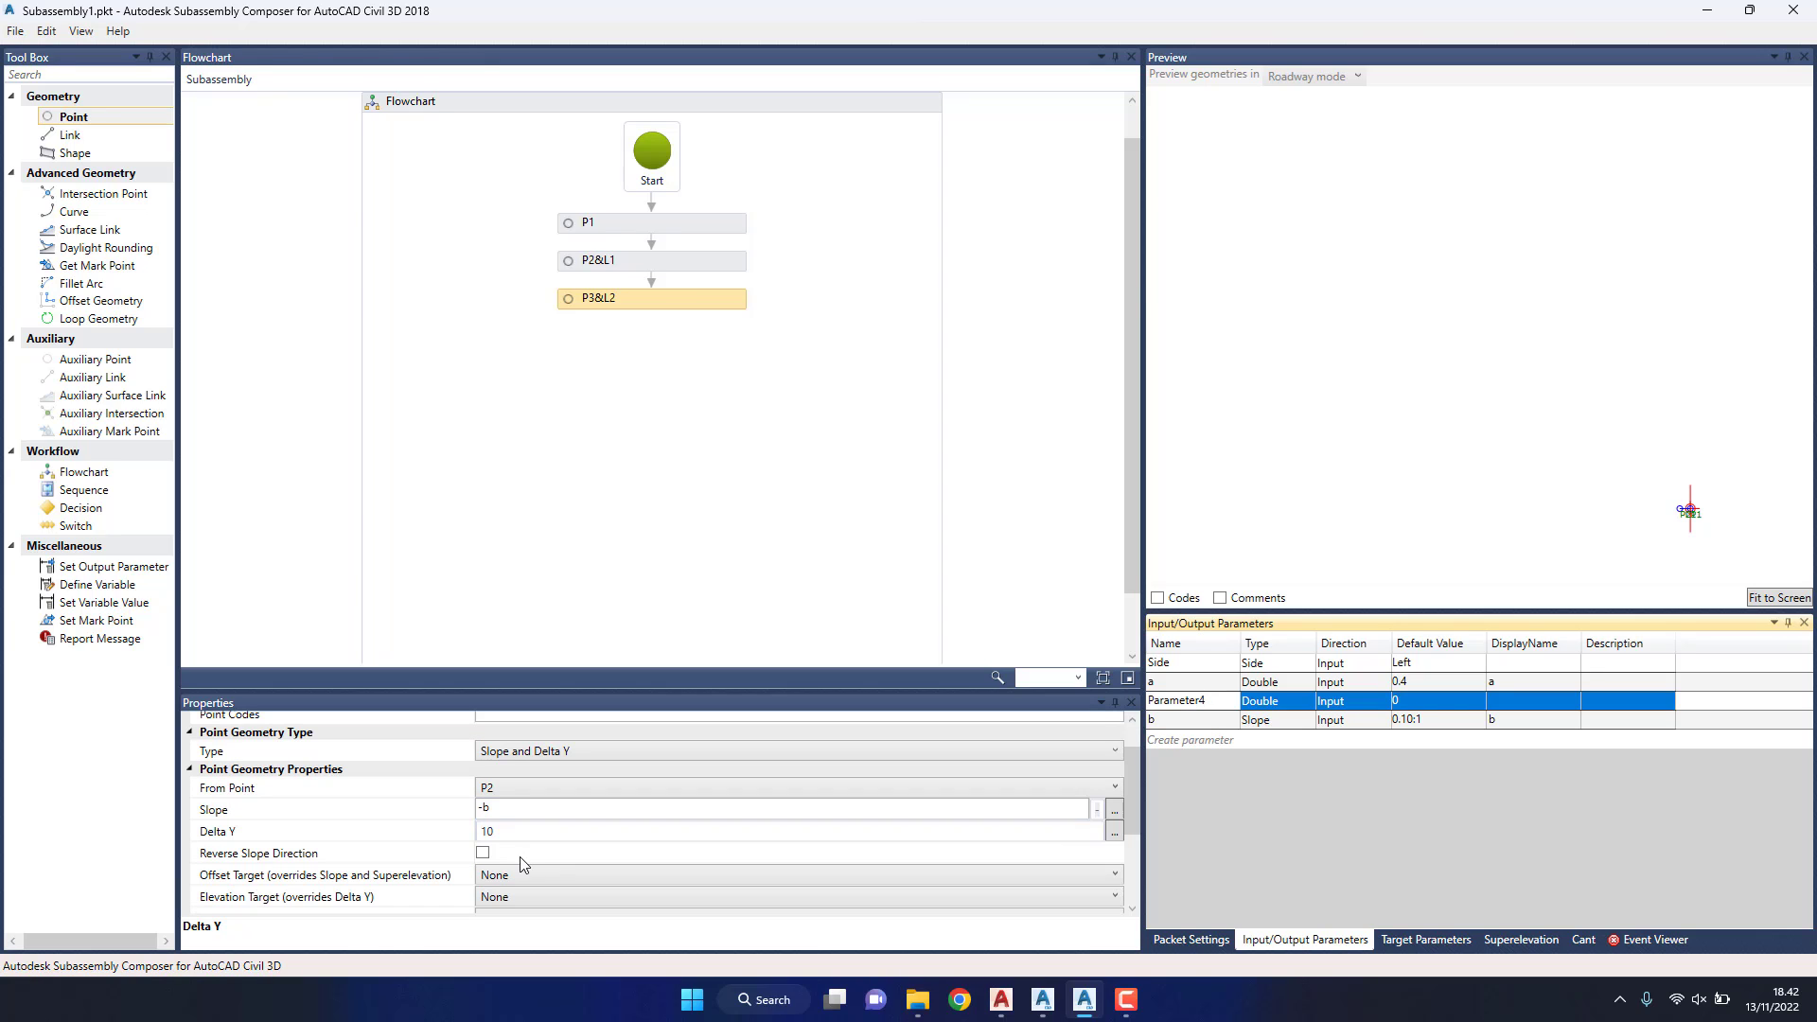
pyautogui.click(517, 833)
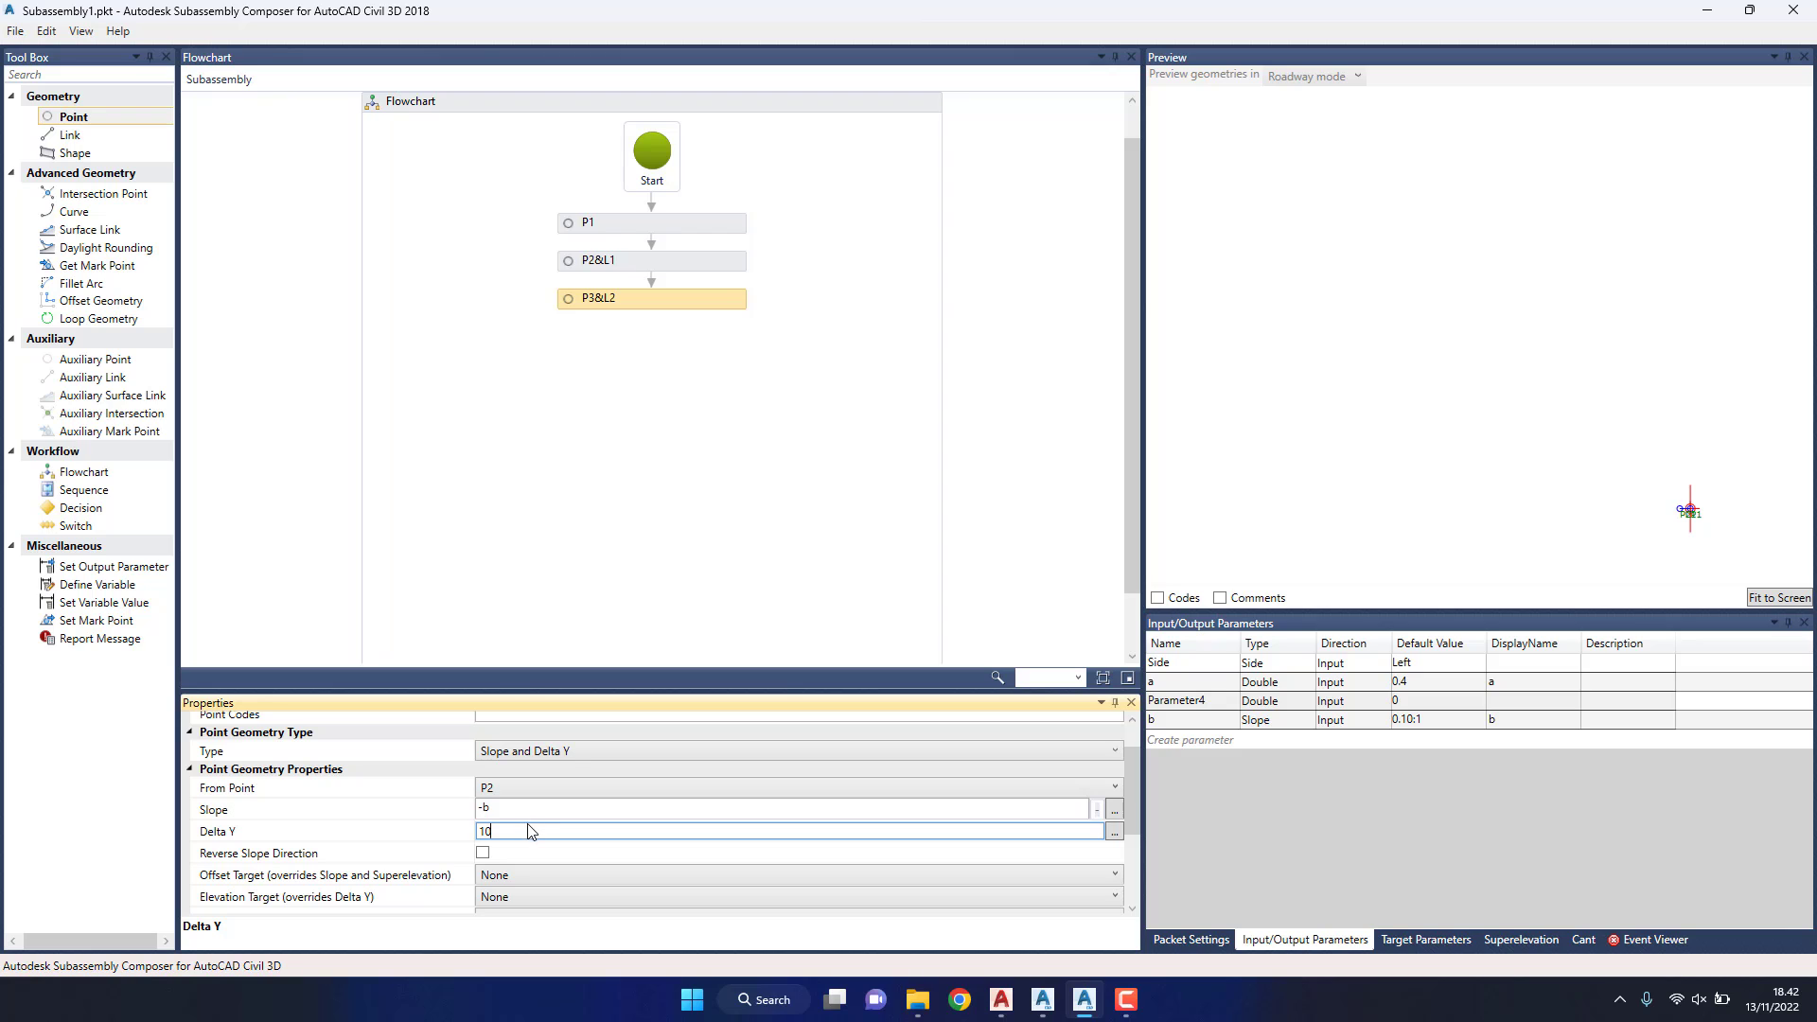
pyautogui.click(567, 751)
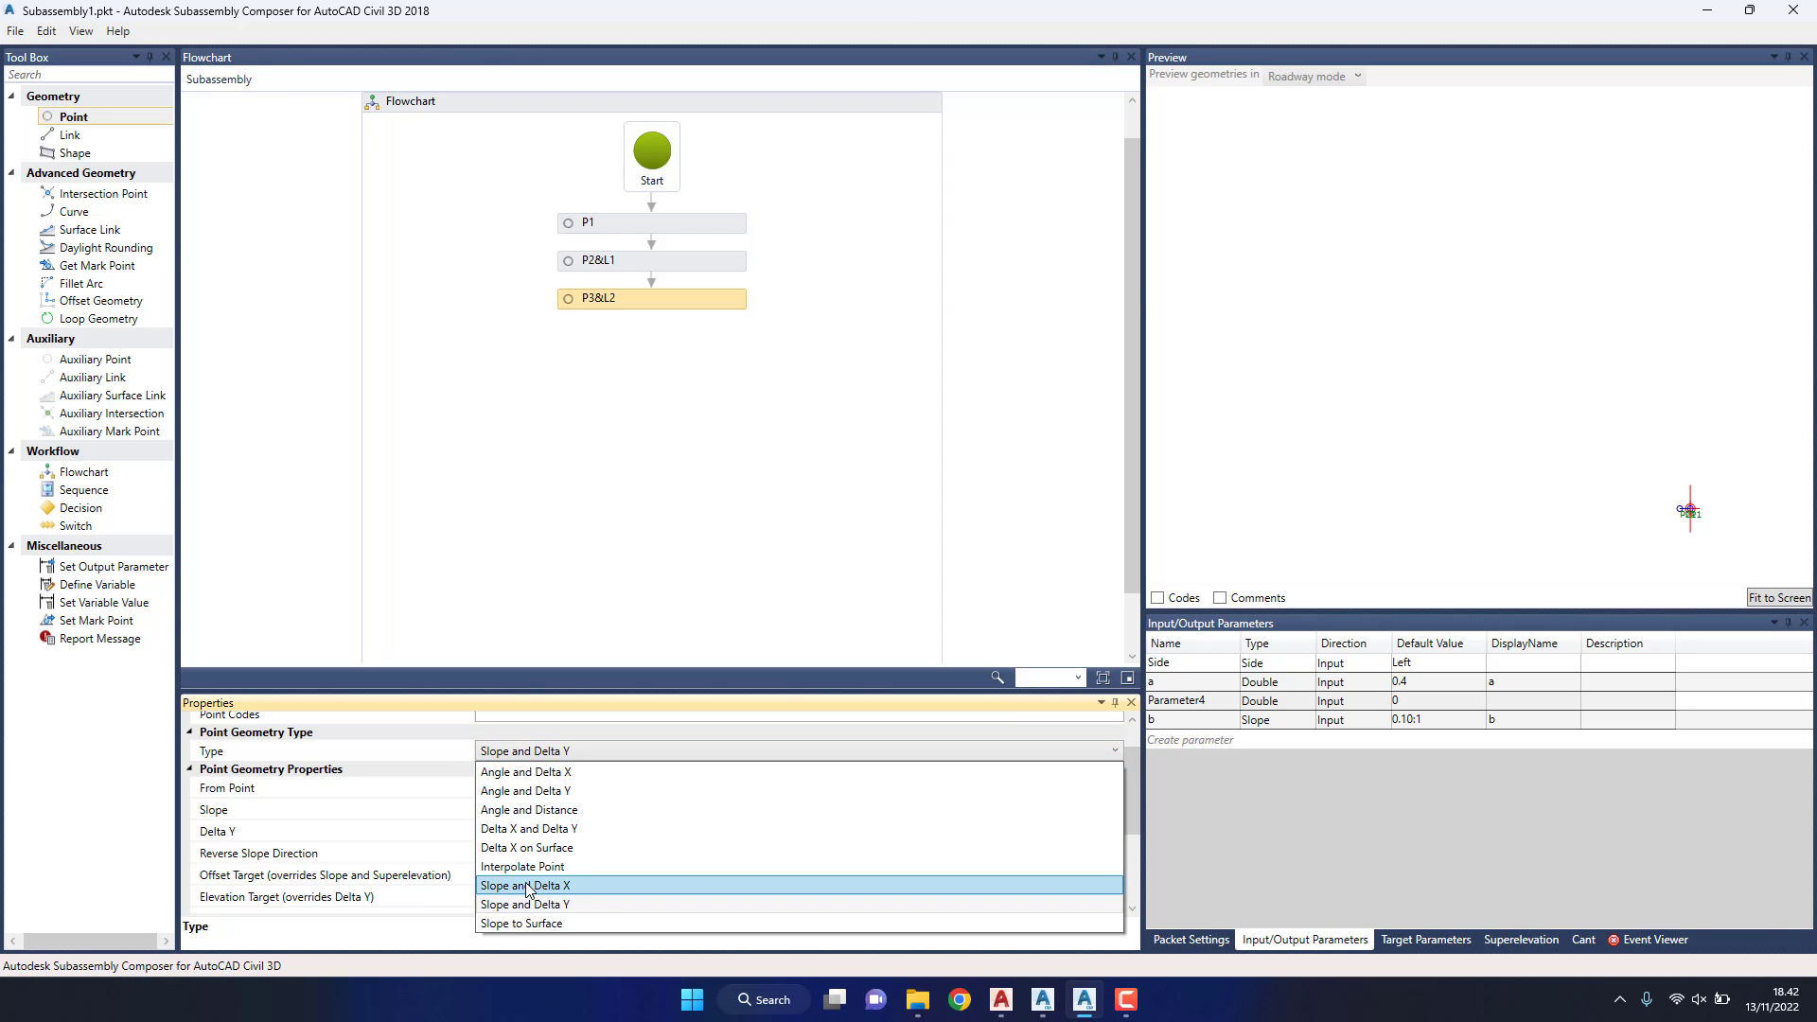
# Step: Make P3 a Slope to Surface point targeting Surface with slope -b
pyautogui.click(535, 922)
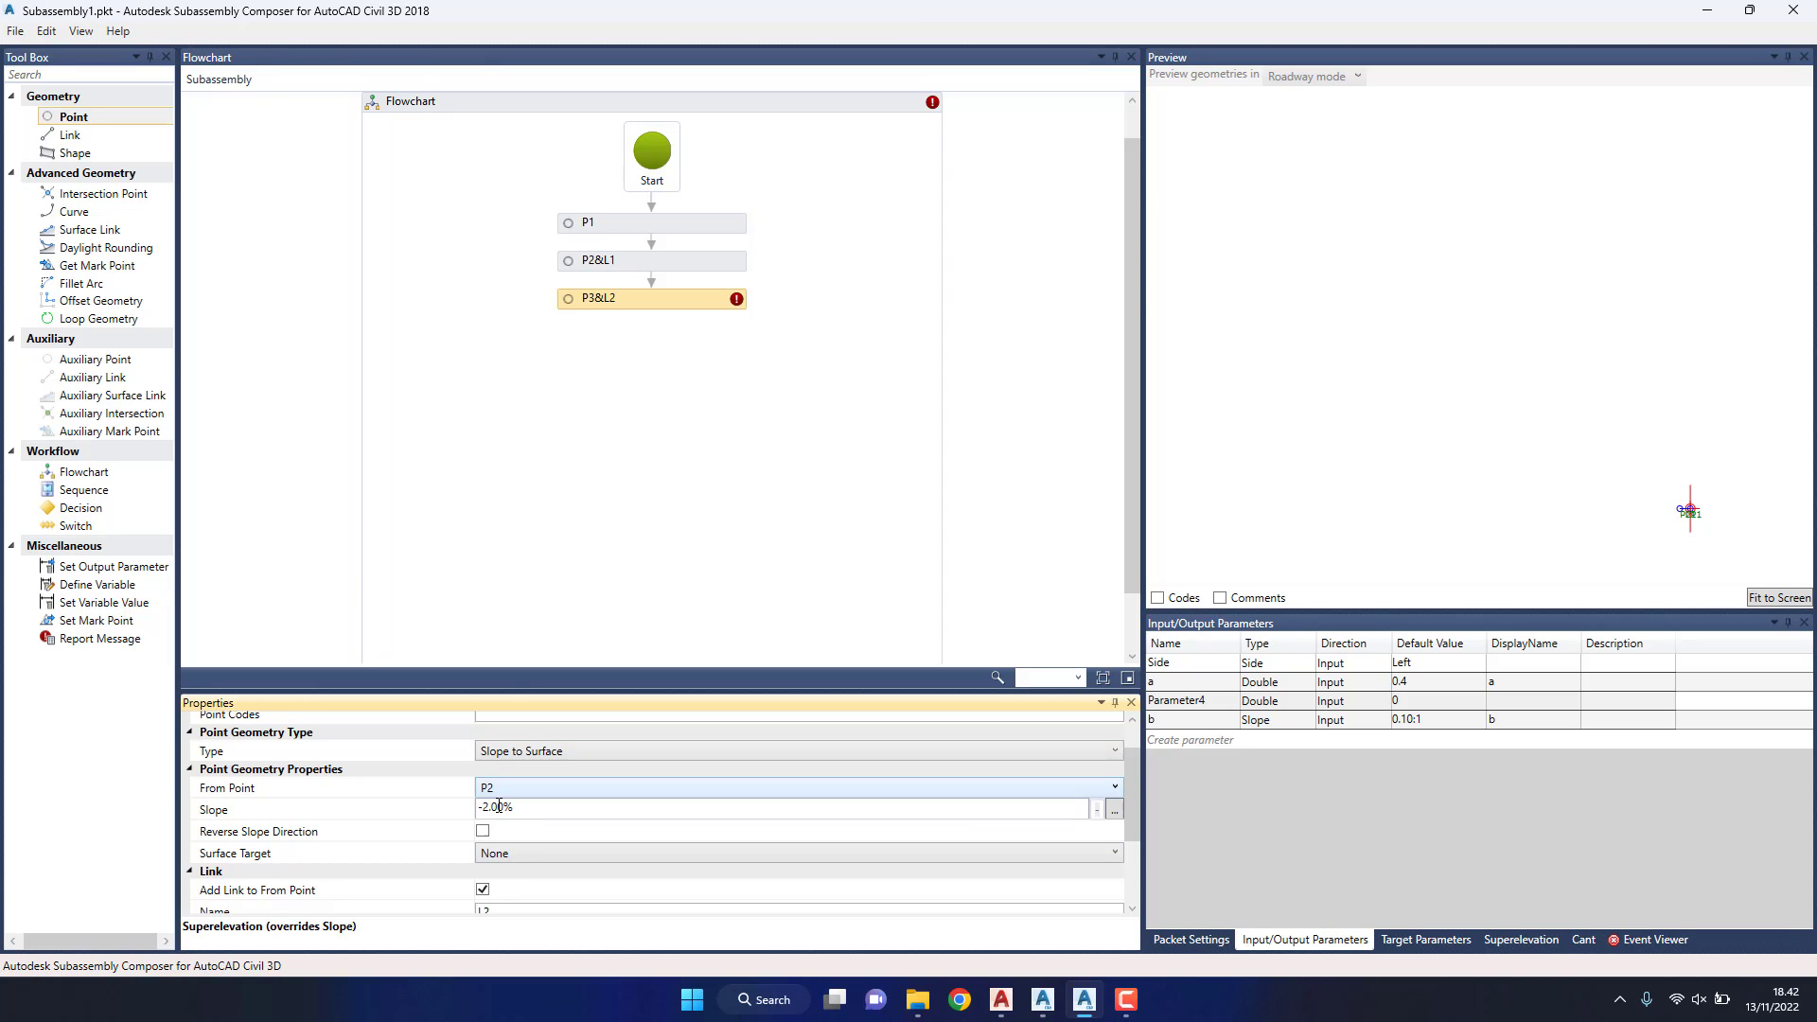
pyautogui.click(514, 857)
pyautogui.click(501, 883)
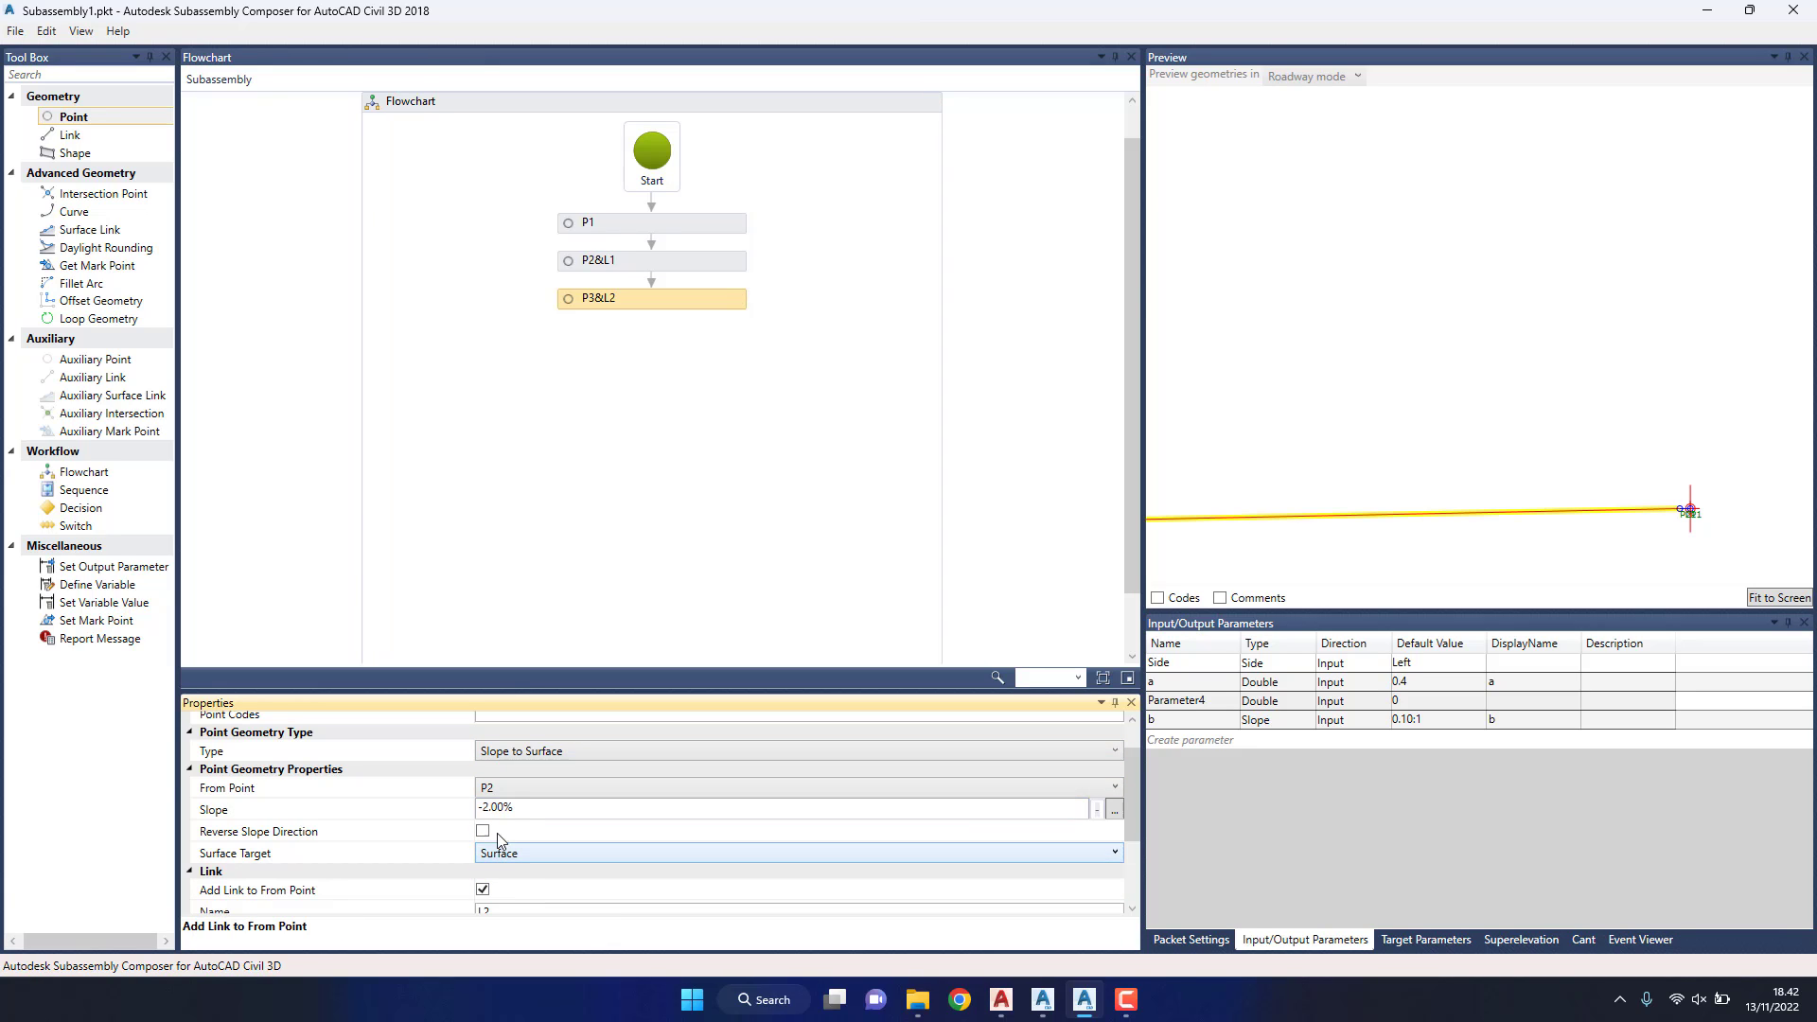
pyautogui.click(502, 809)
pyautogui.moveTo(516, 807); pyautogui.dragTo(465, 819)
pyautogui.write('-b')
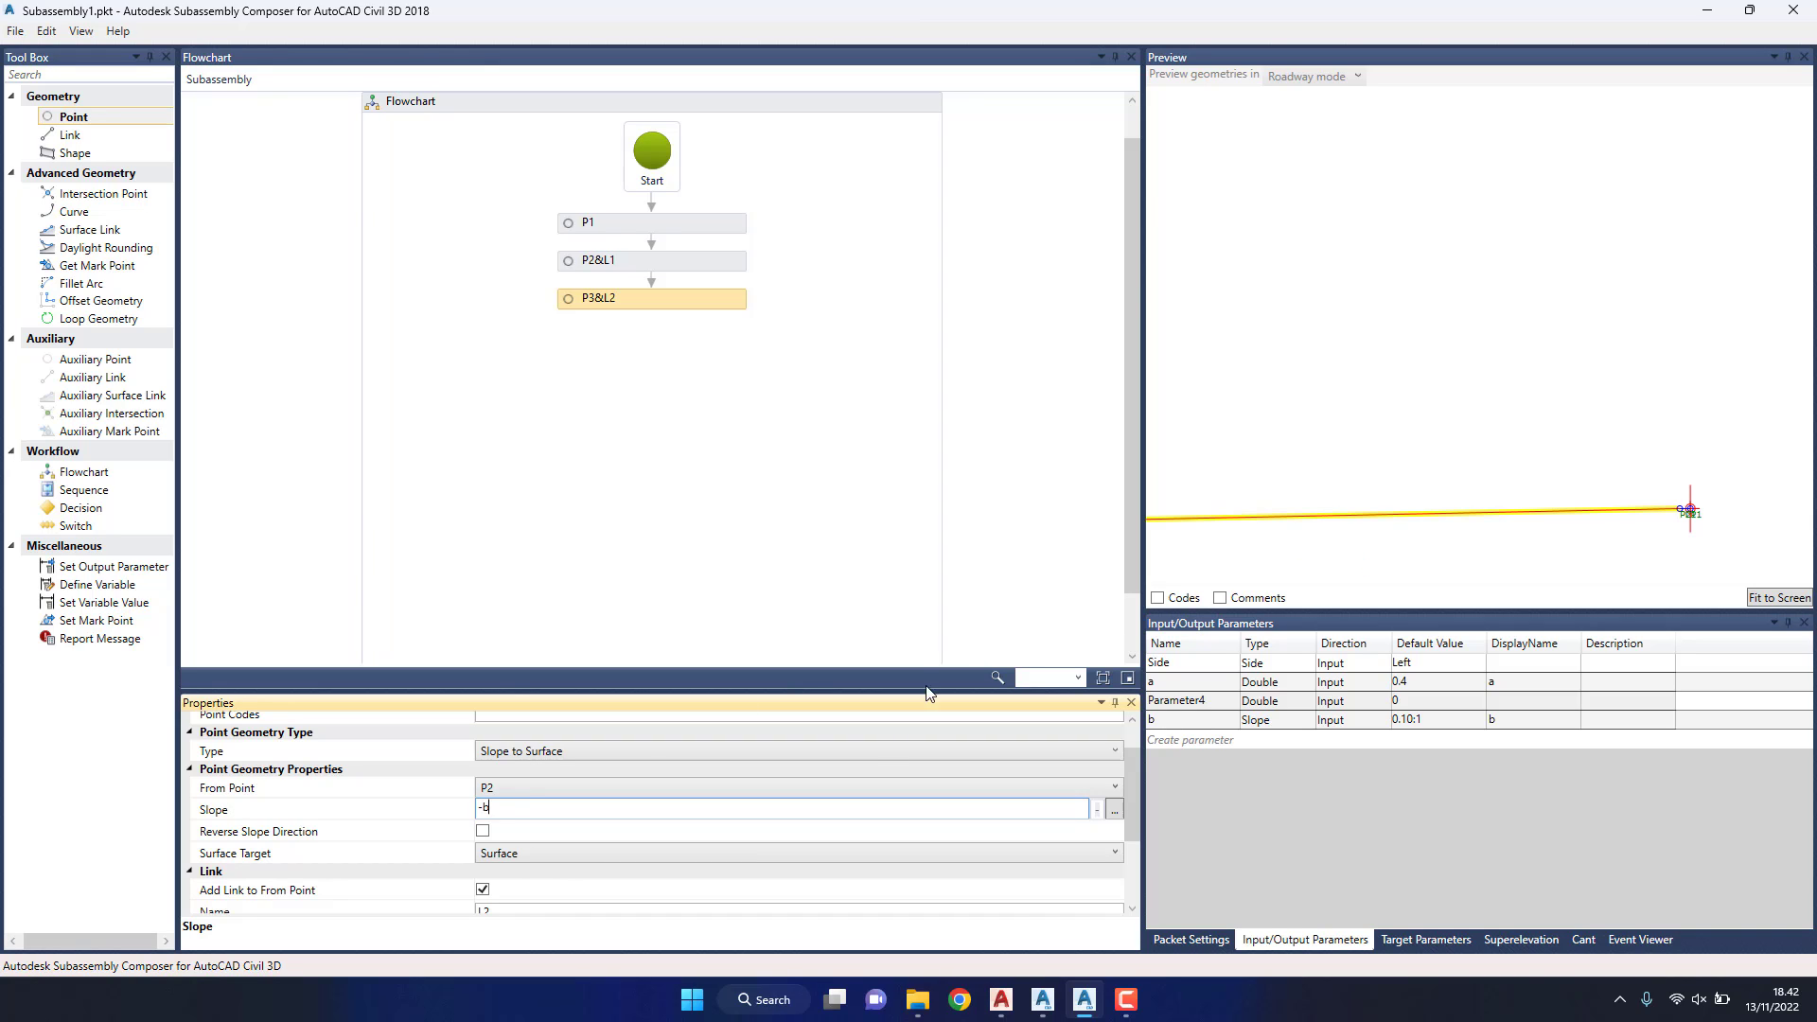
pyautogui.click(1261, 842)
# Step: Add point P4&L3 after P3&L2, then review the retaining wall drawing in AutoCAD
pyautogui.click(1762, 600)
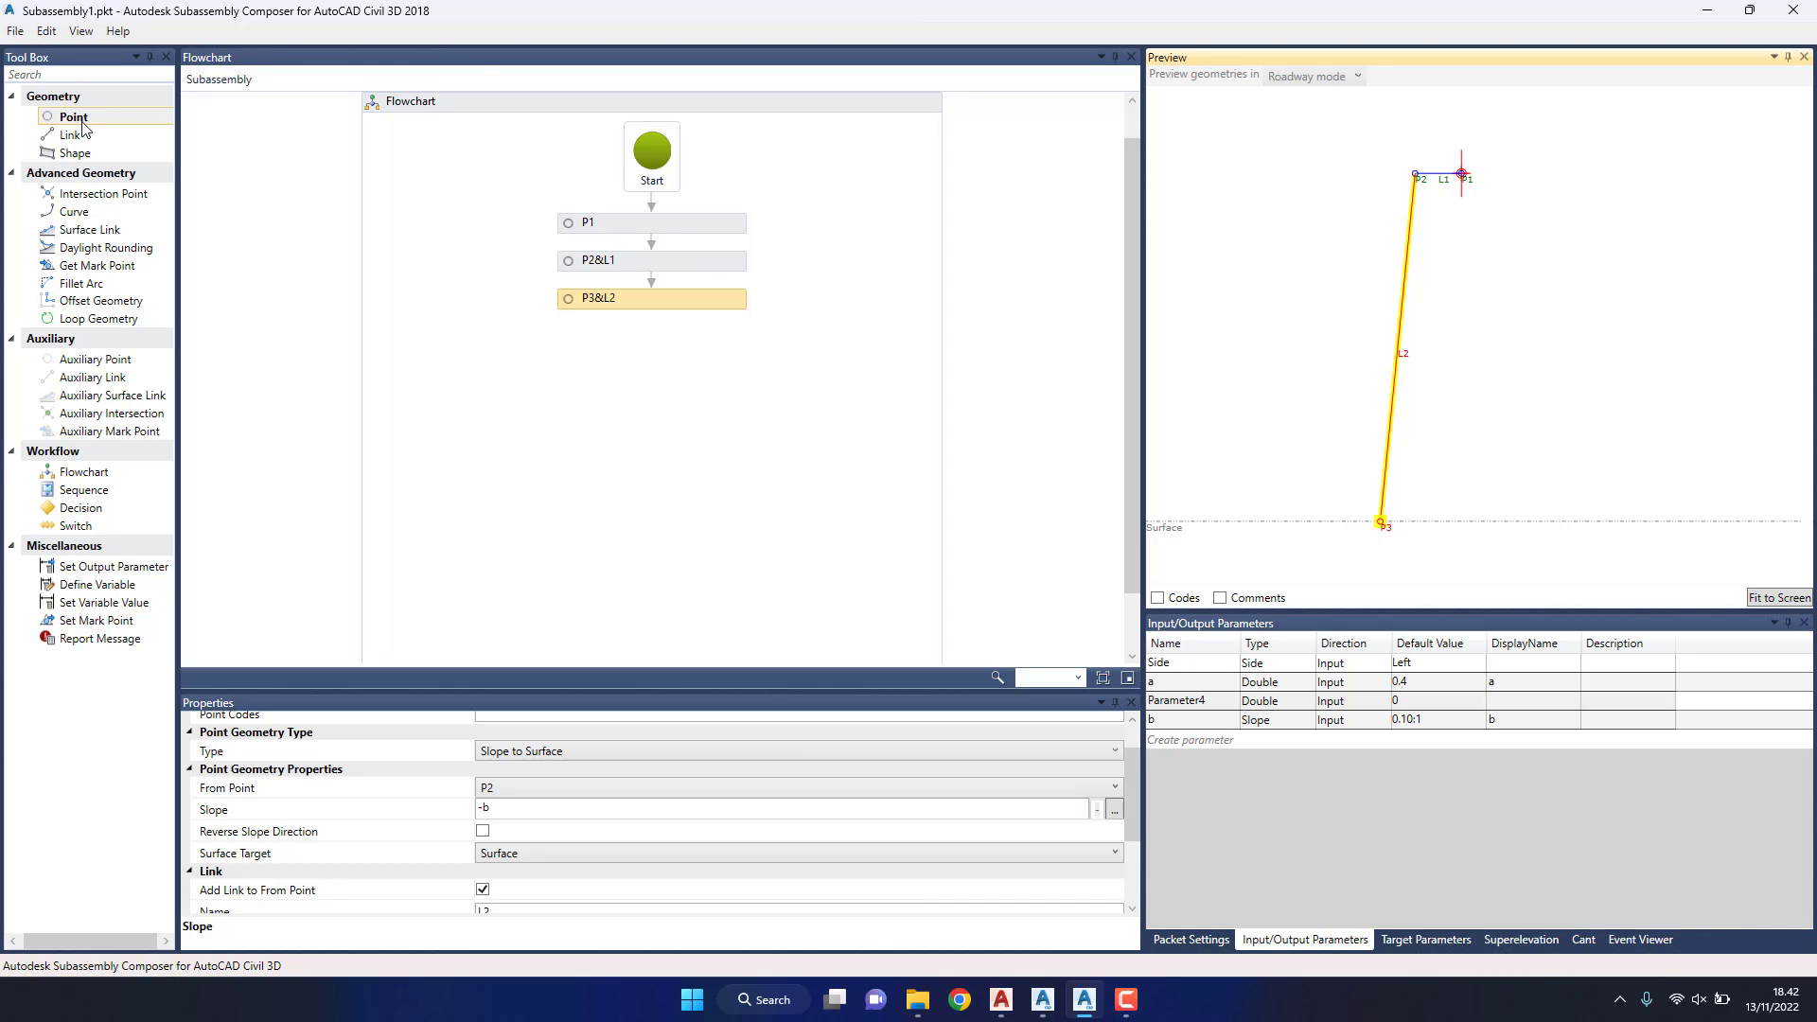
pyautogui.moveTo(80, 118); pyautogui.dragTo(660, 344)
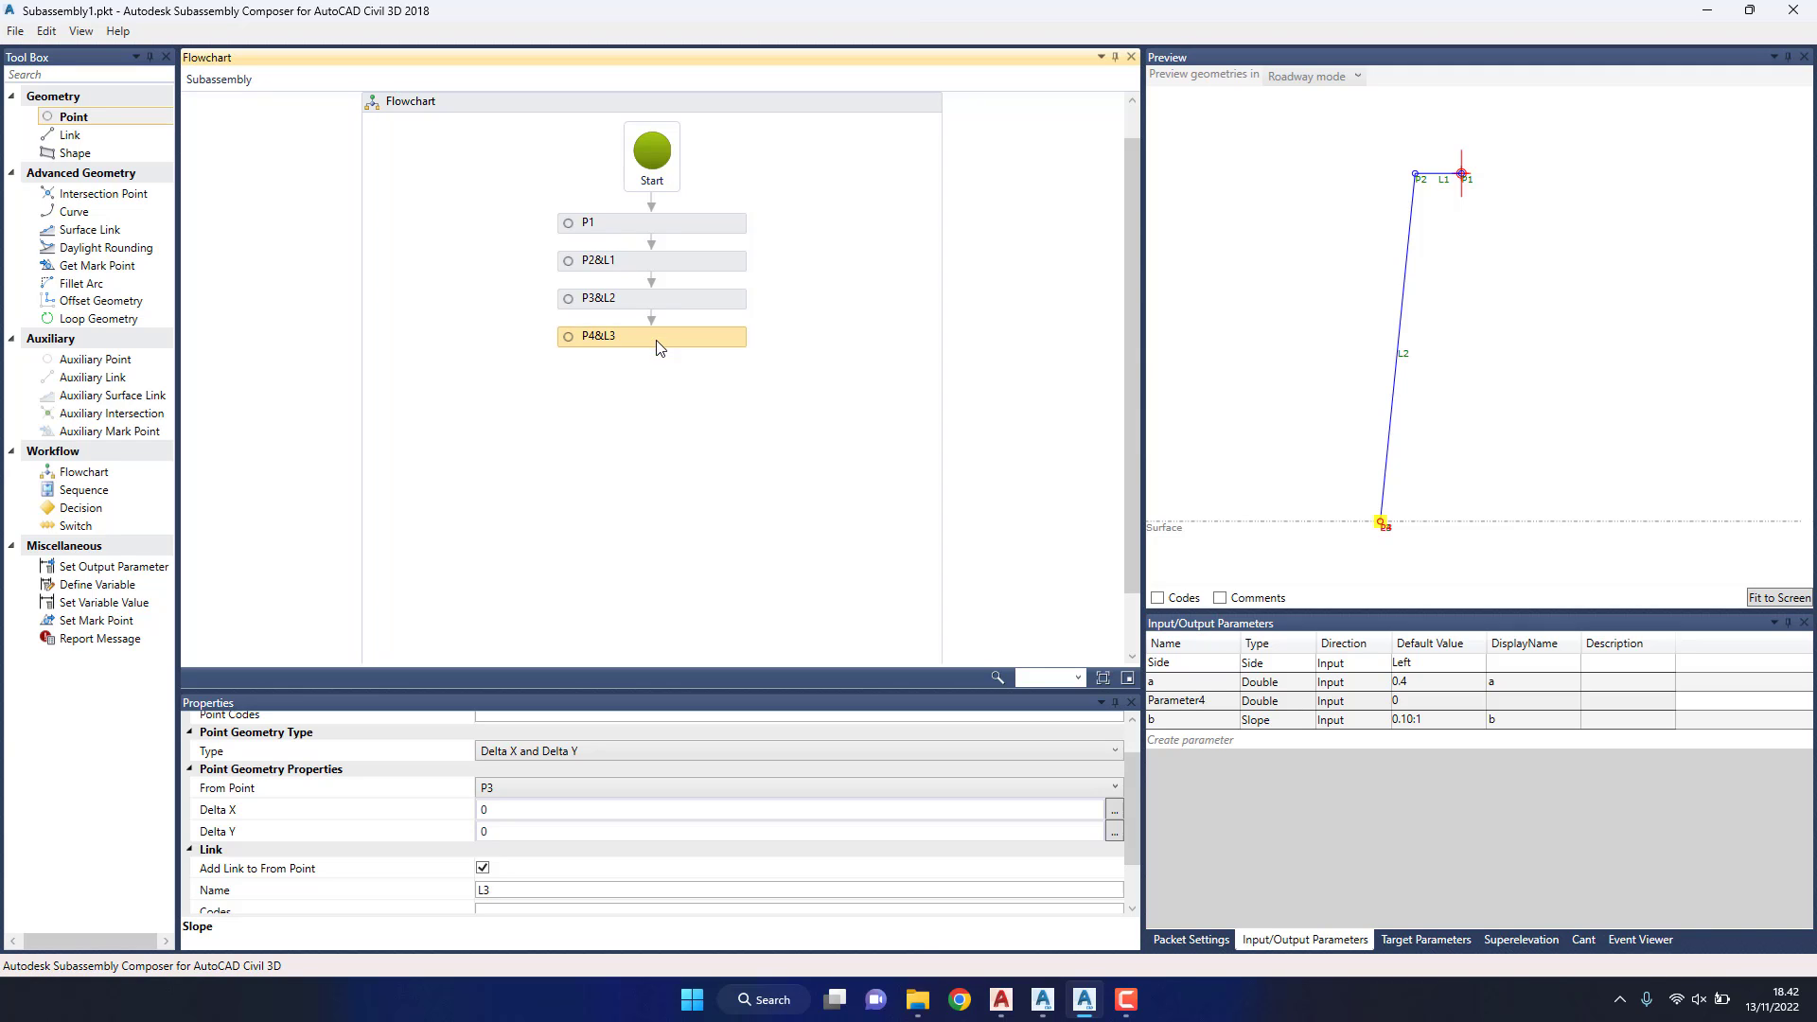
pyautogui.click(1002, 997)
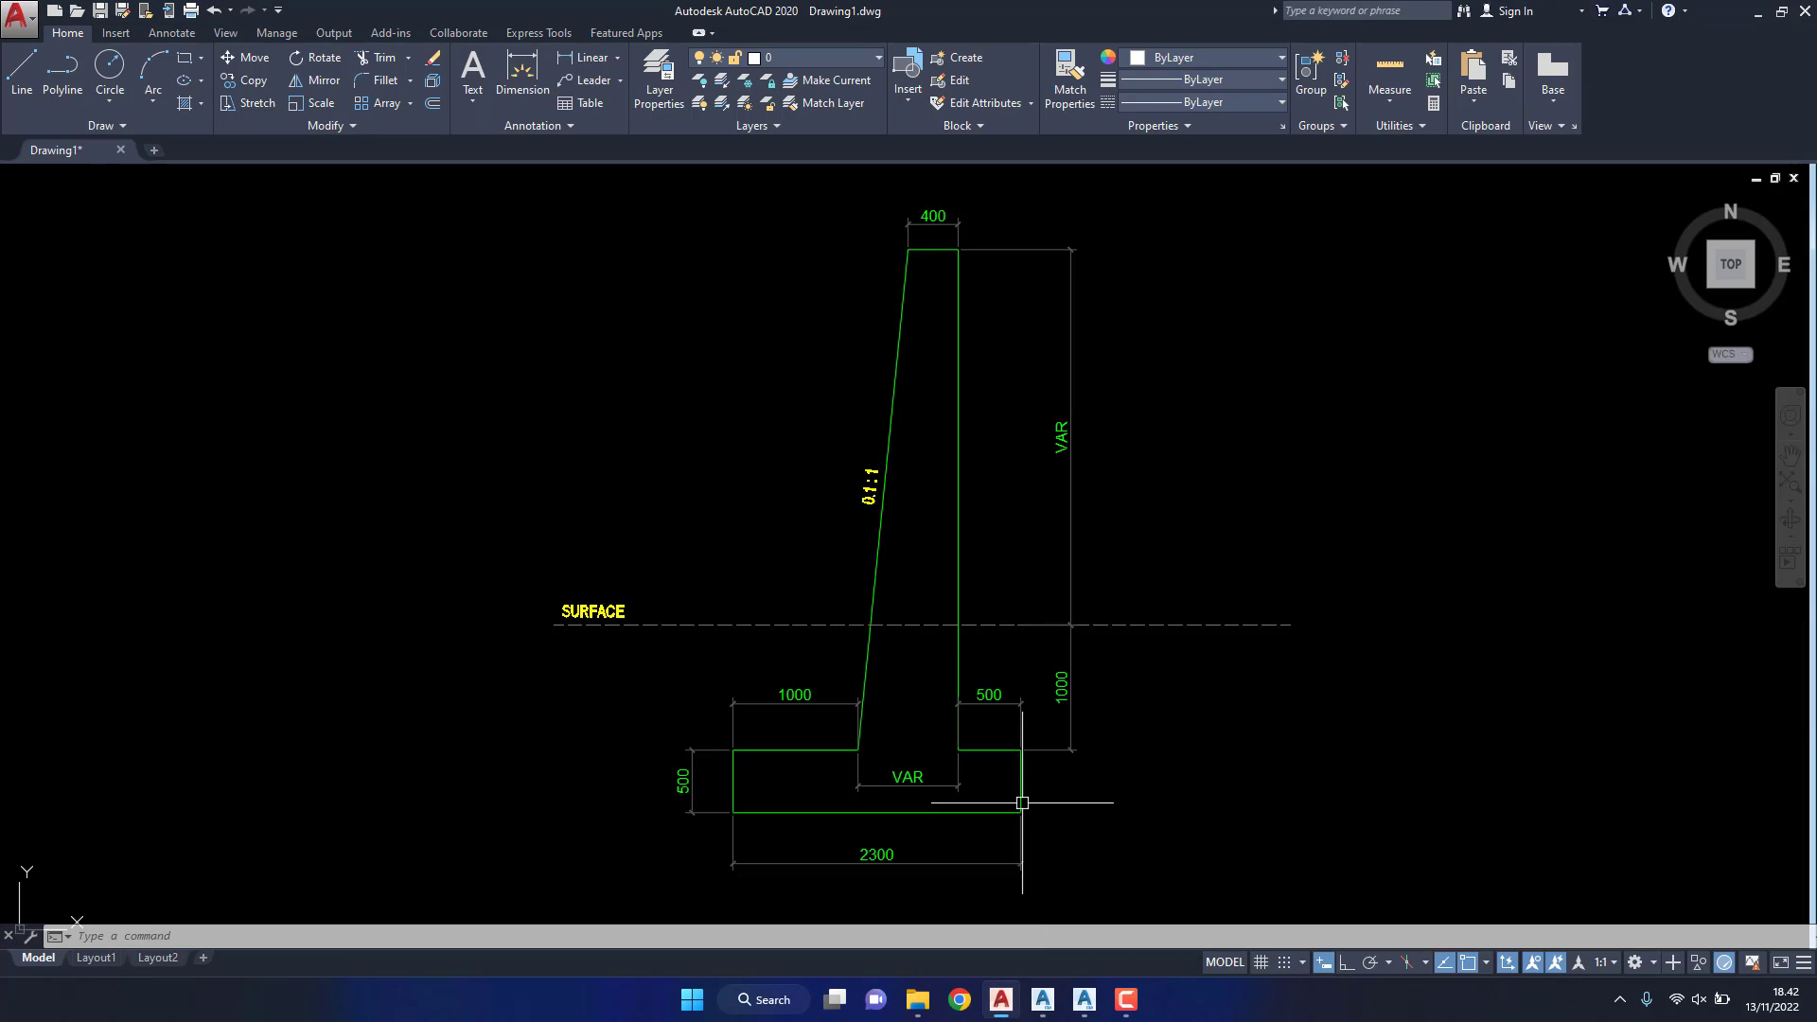
pyautogui.scroll(2, 848, 694)
pyautogui.scroll(2, 847, 694)
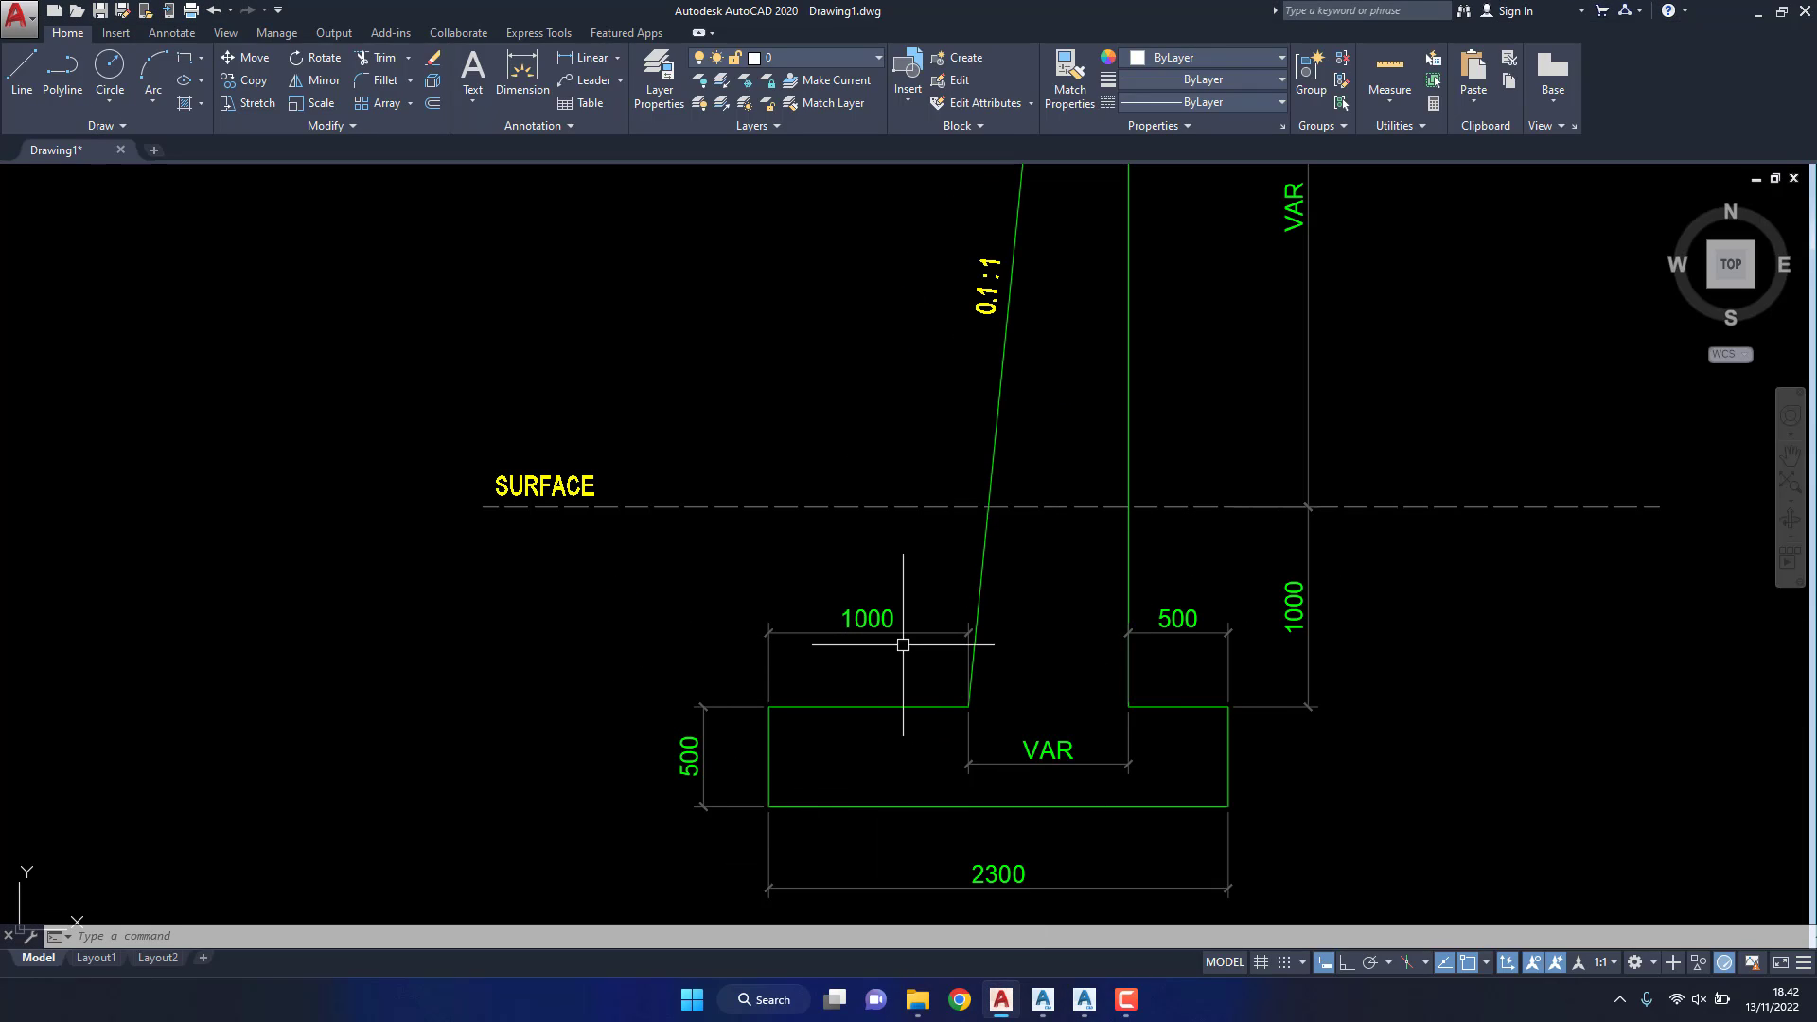
pyautogui.click(1085, 1001)
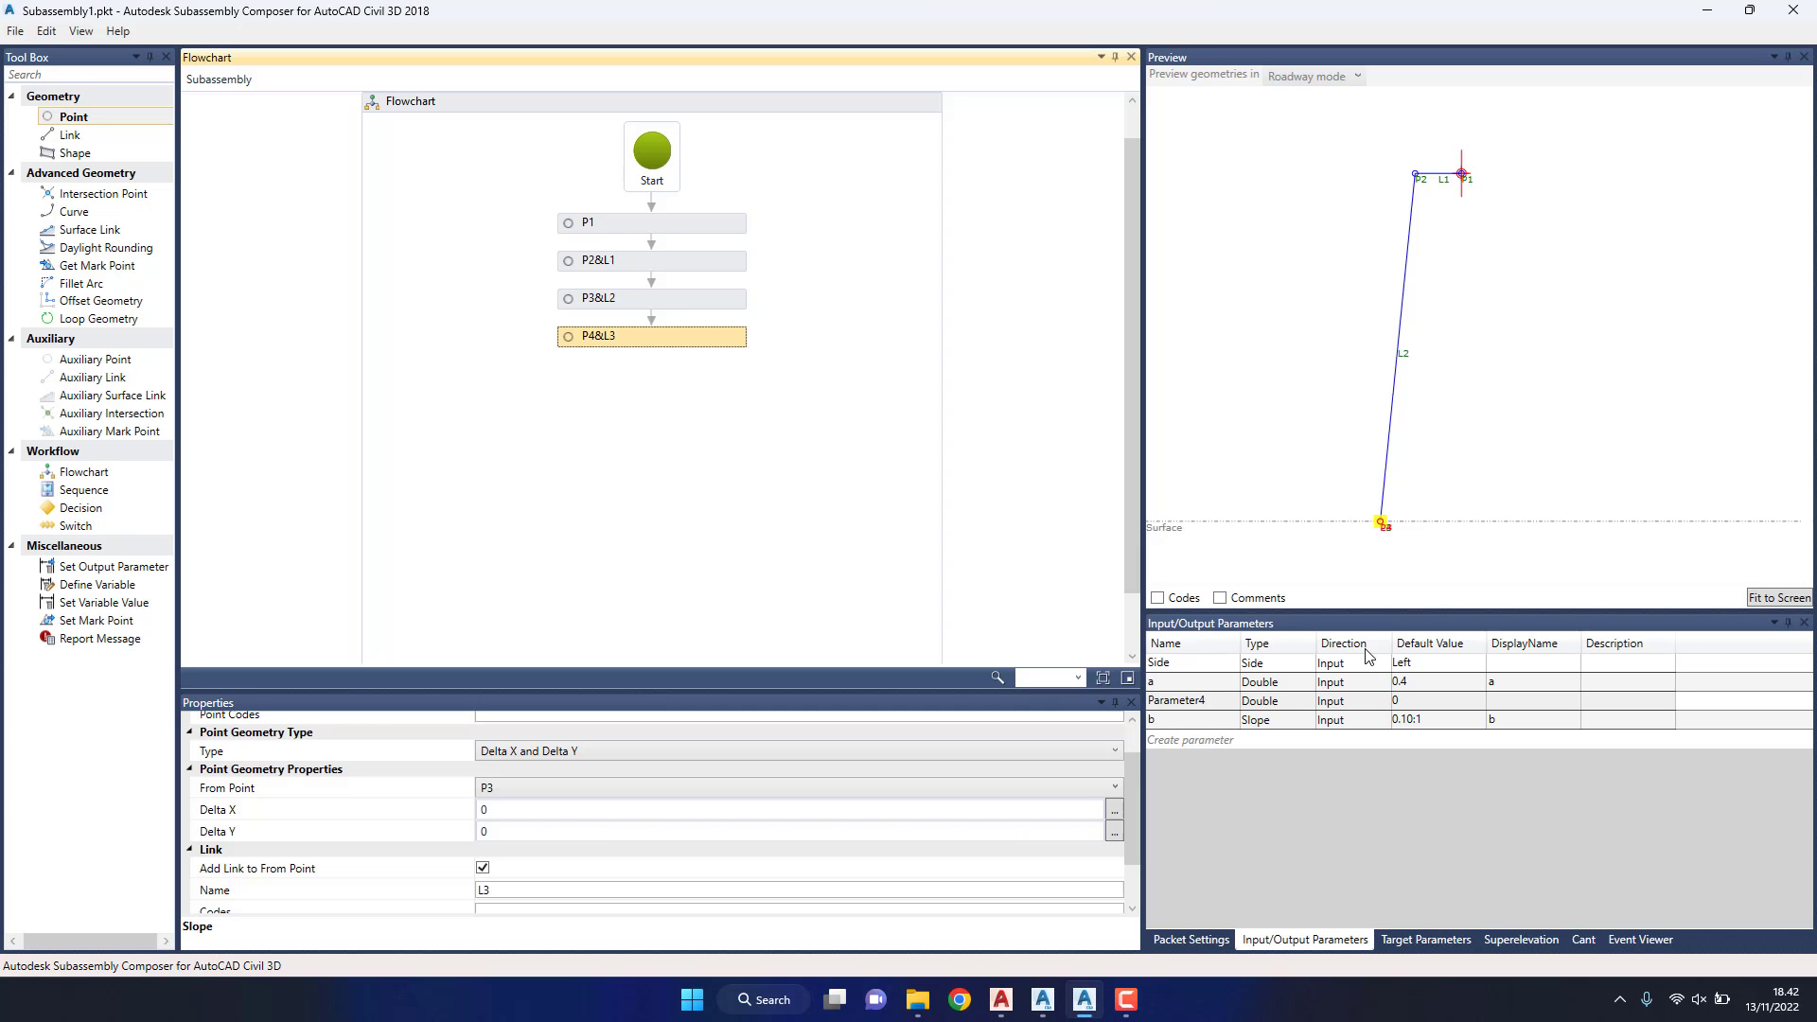
# Step: Rename Parameter4 to c with default value 1 and display name c
pyautogui.click(1201, 709)
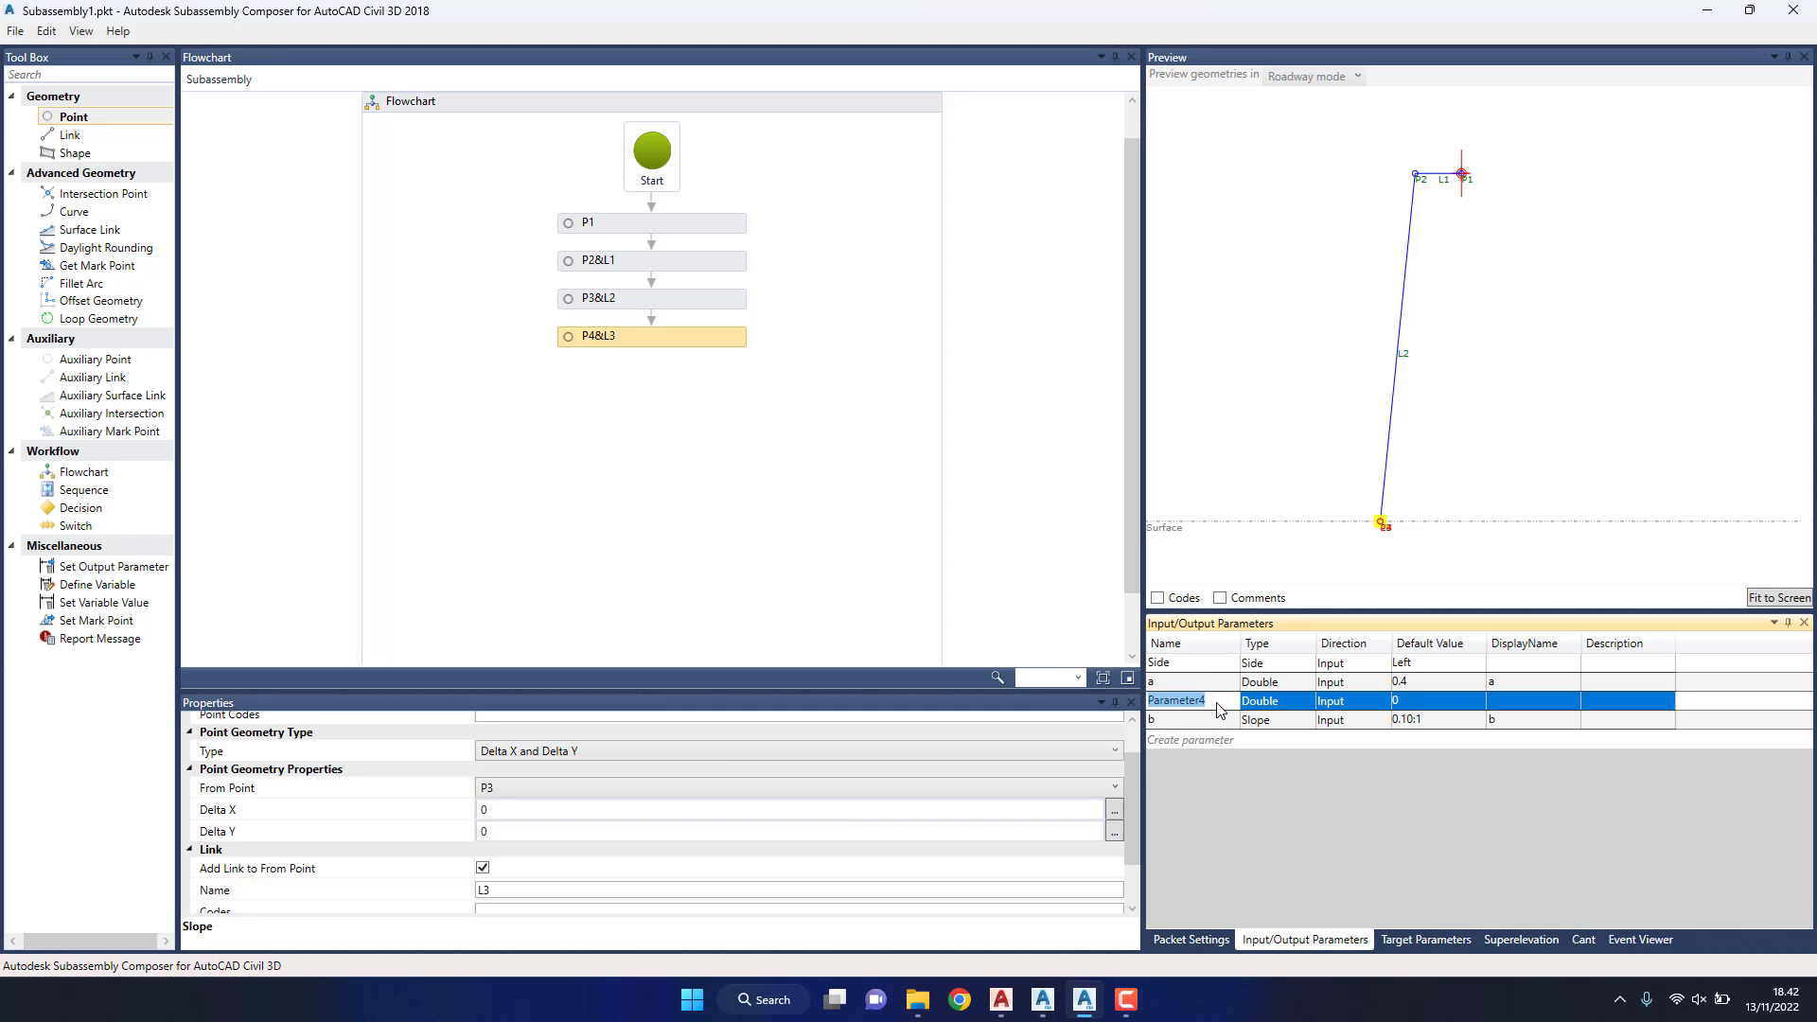
pyautogui.write('c')
pyautogui.click(1439, 700)
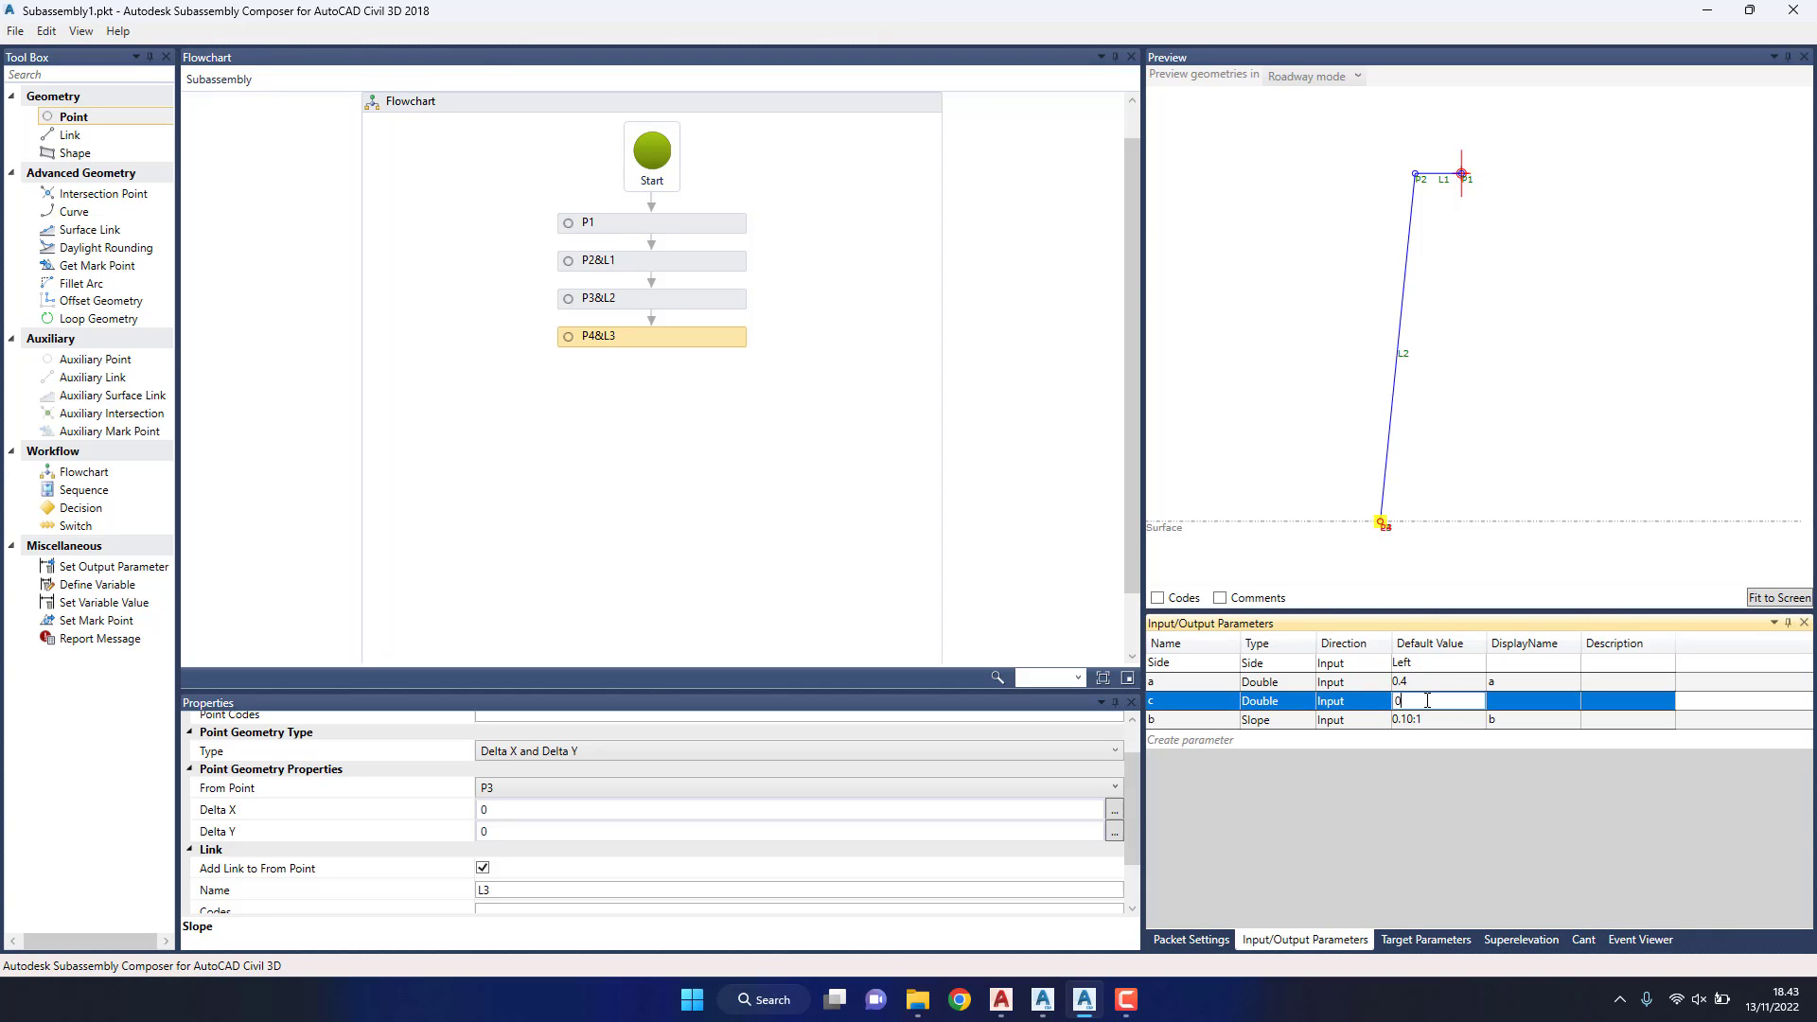
pyautogui.moveTo(1419, 700); pyautogui.dragTo(1373, 702)
pyautogui.click(1510, 700)
pyautogui.write('c')
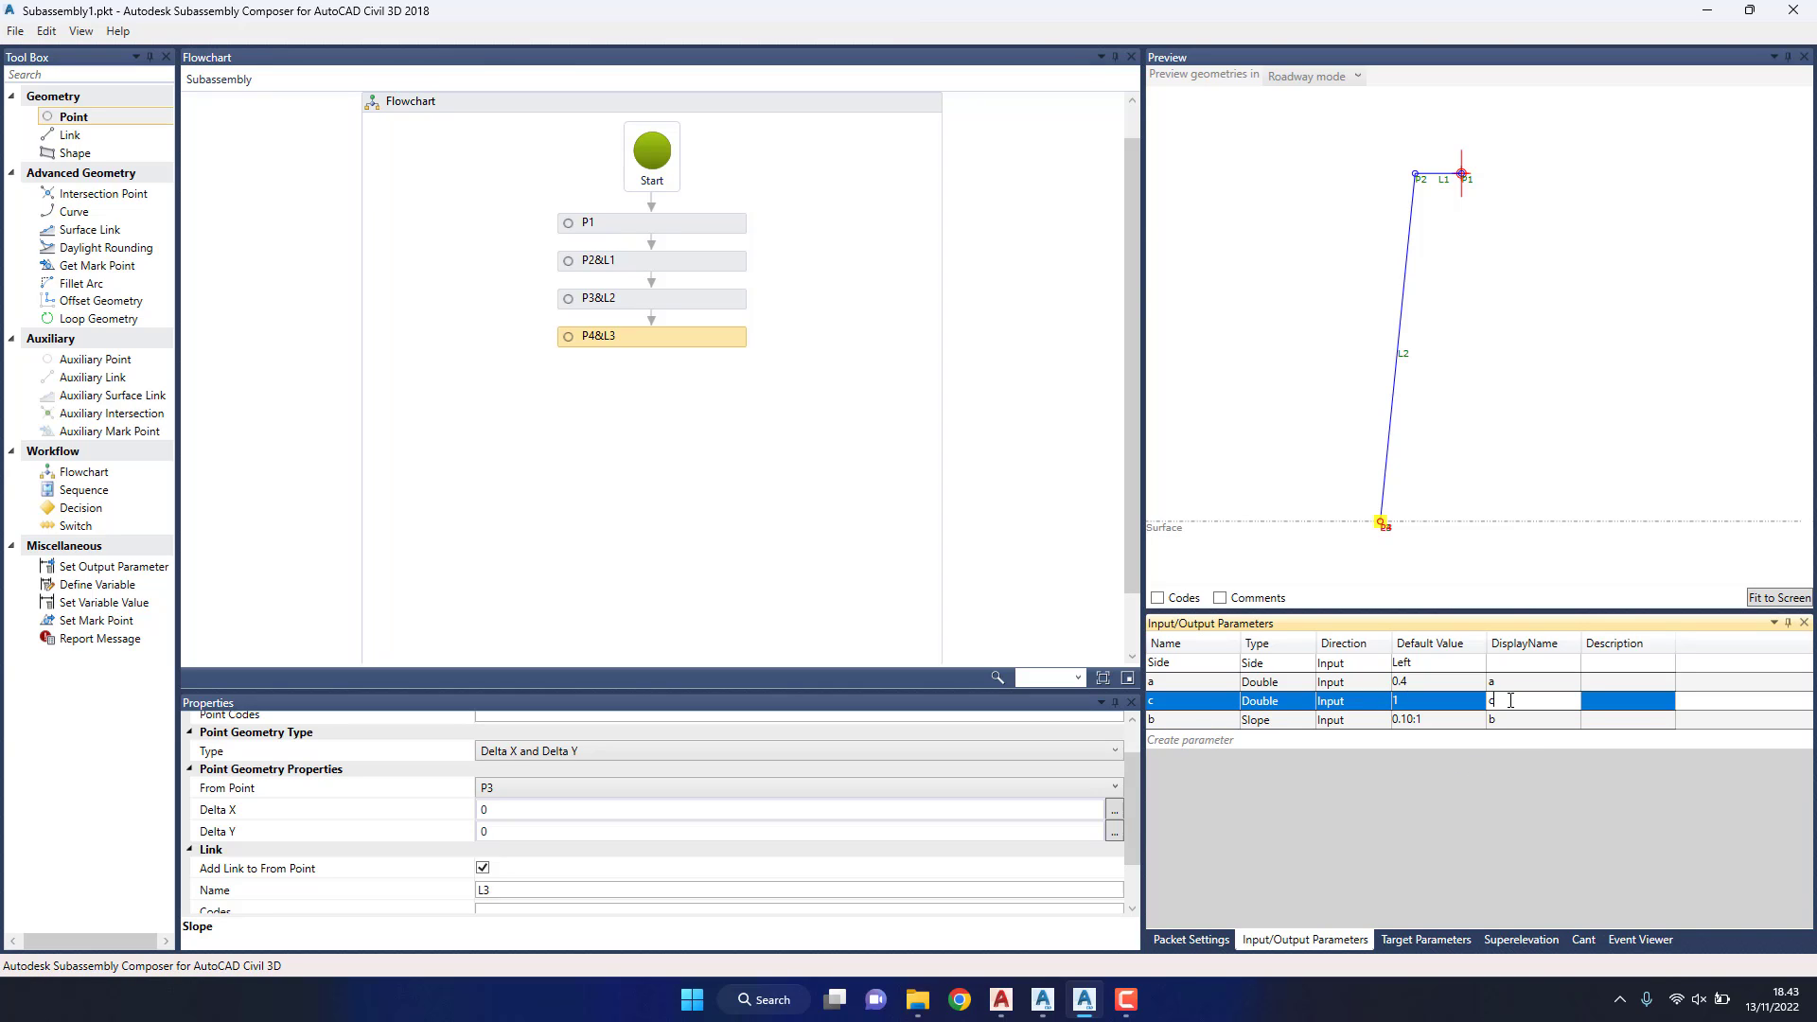
pyautogui.press('Return')
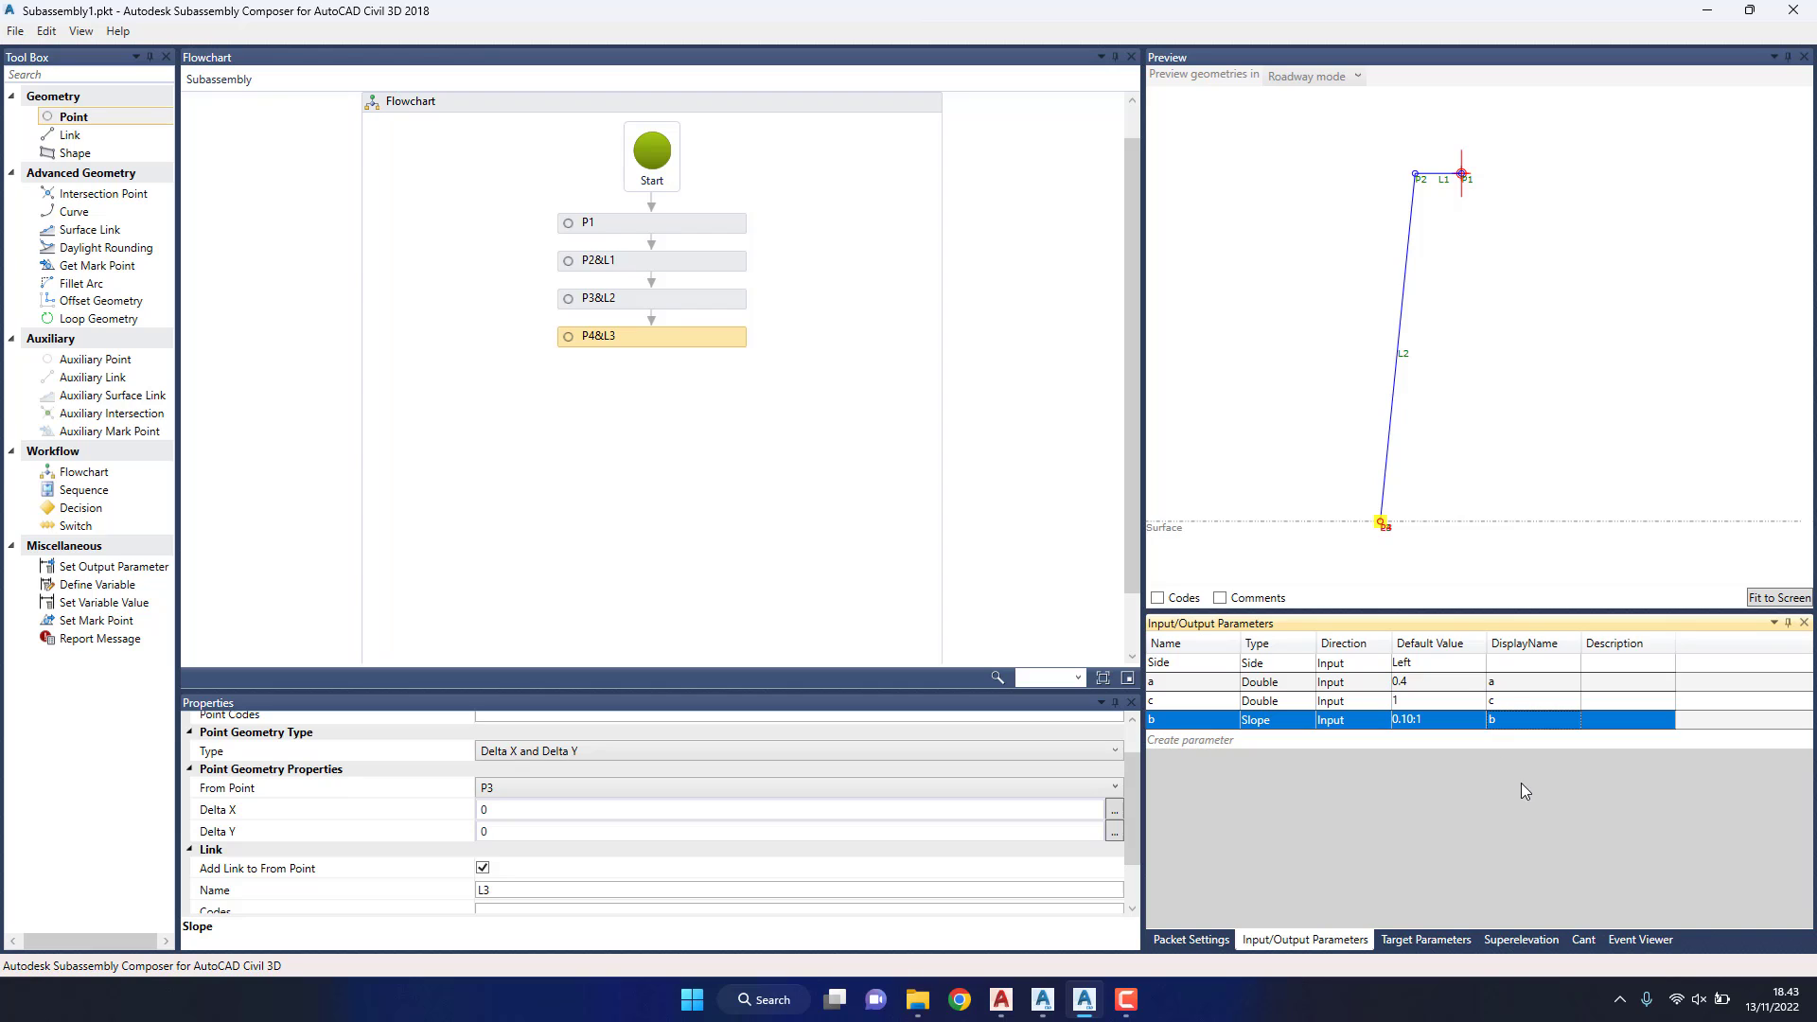
# Step: Make P4 a Slope and Delta Y point with slope -b and Delta Y -c
pyautogui.click(677, 339)
pyautogui.click(537, 754)
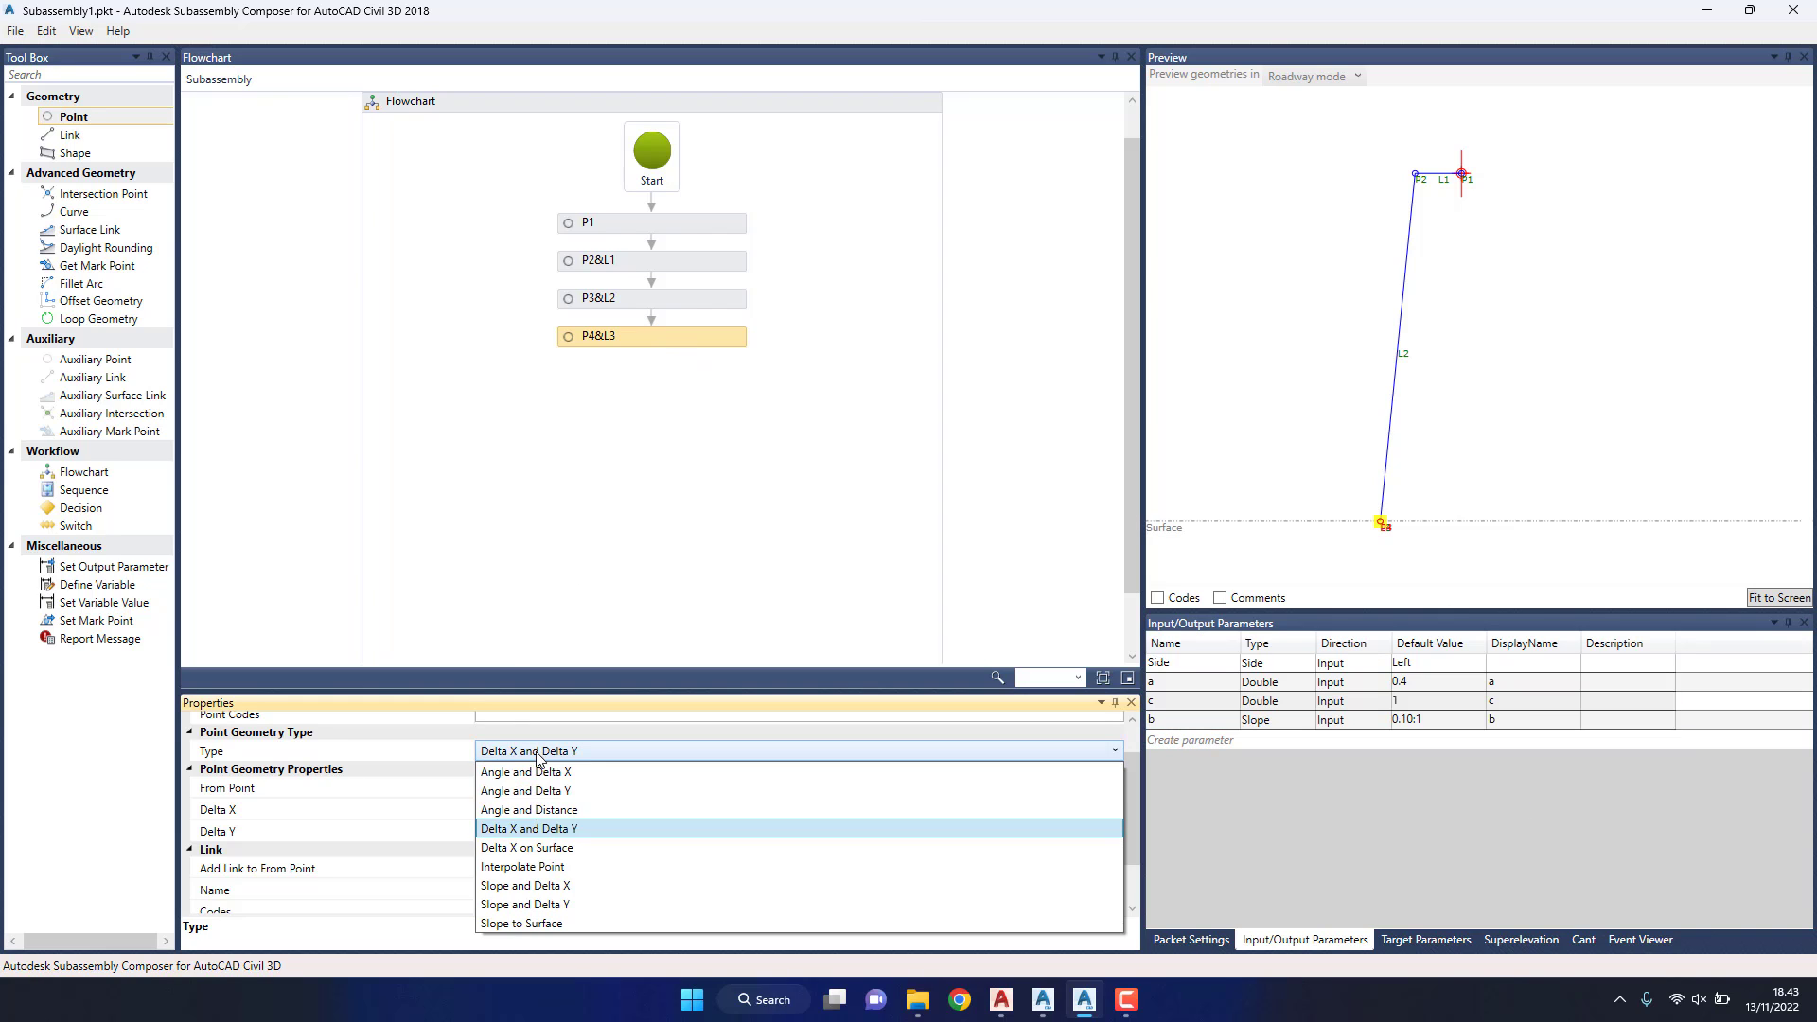
pyautogui.click(548, 905)
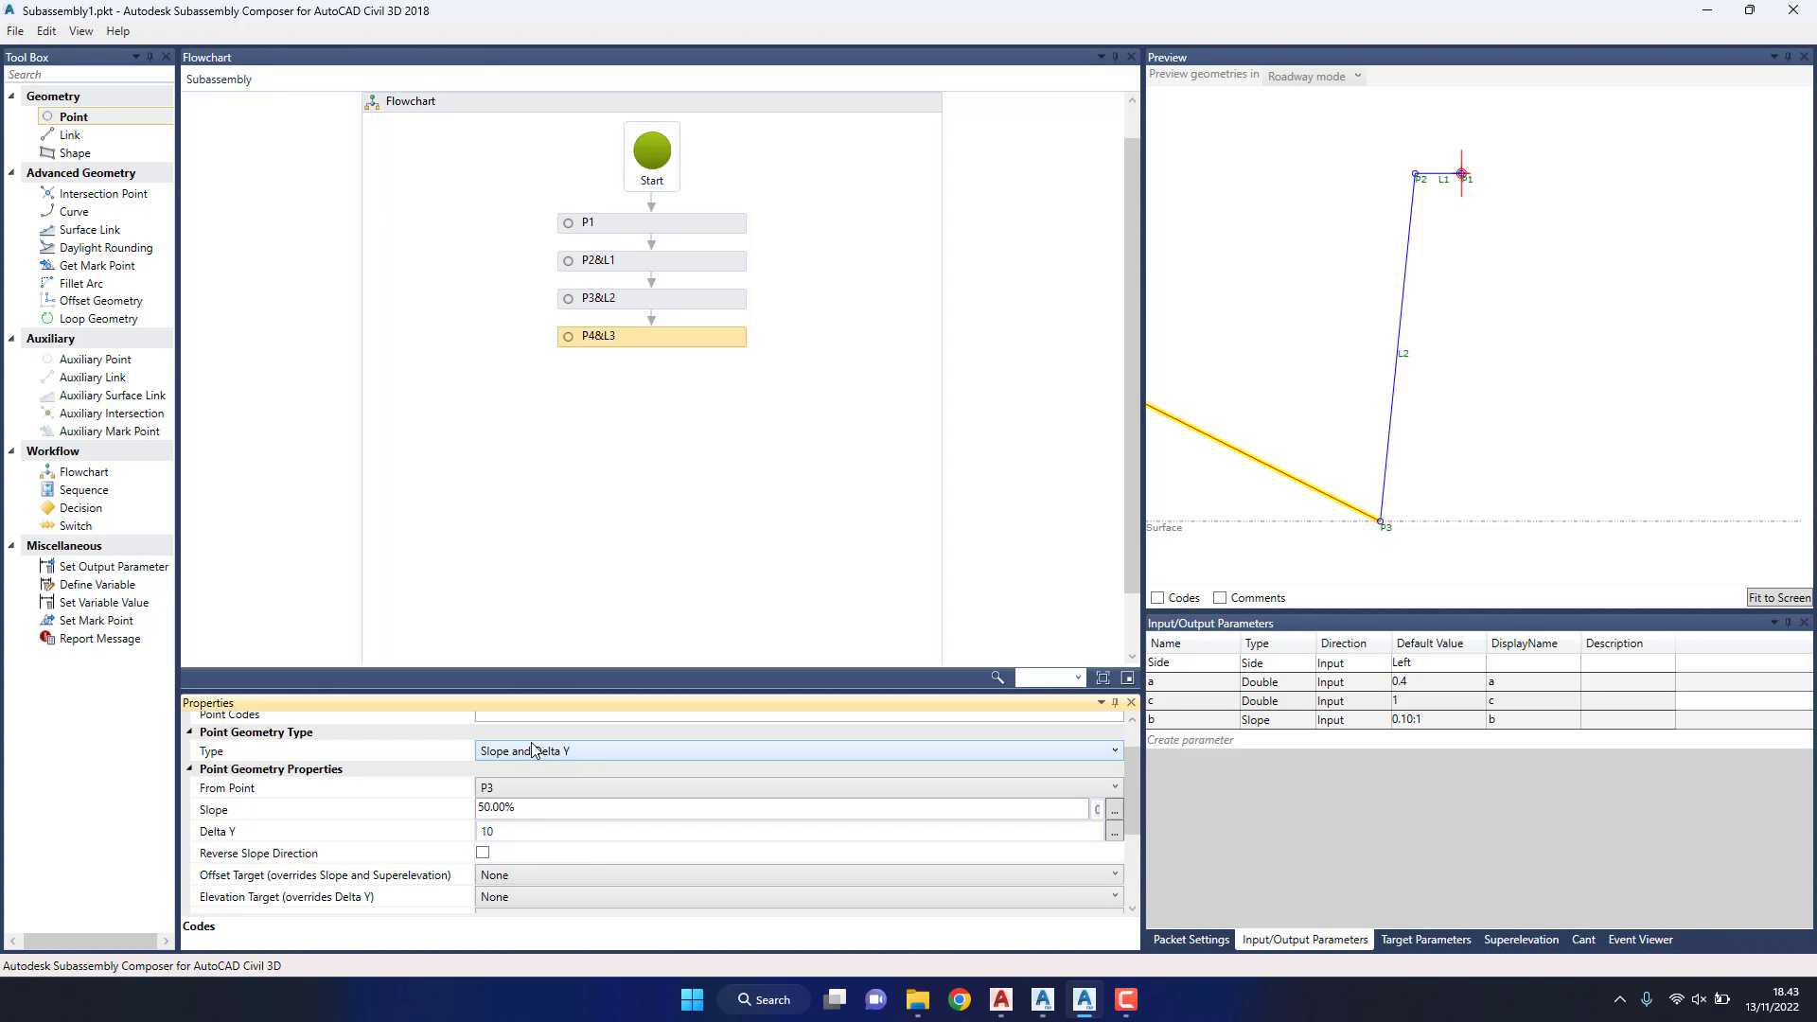
pyautogui.click(540, 810)
pyautogui.moveTo(541, 811); pyautogui.dragTo(461, 822)
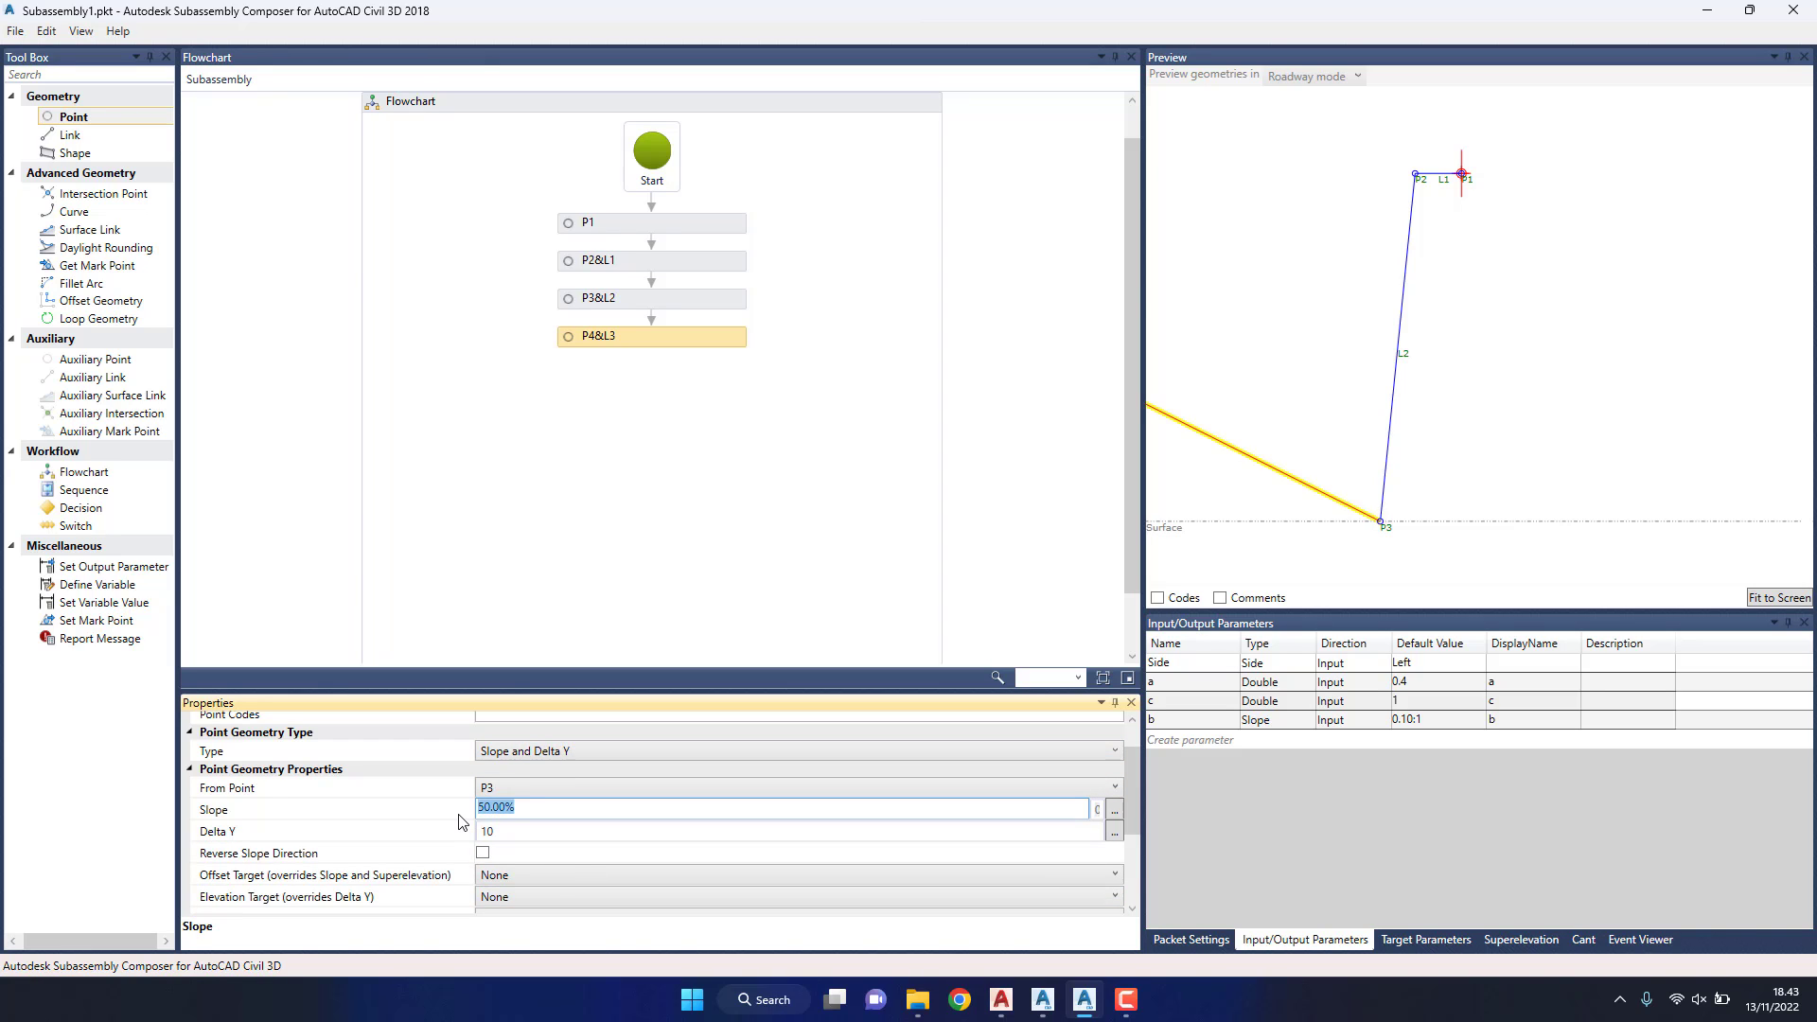
pyautogui.write('-b')
pyautogui.click(506, 829)
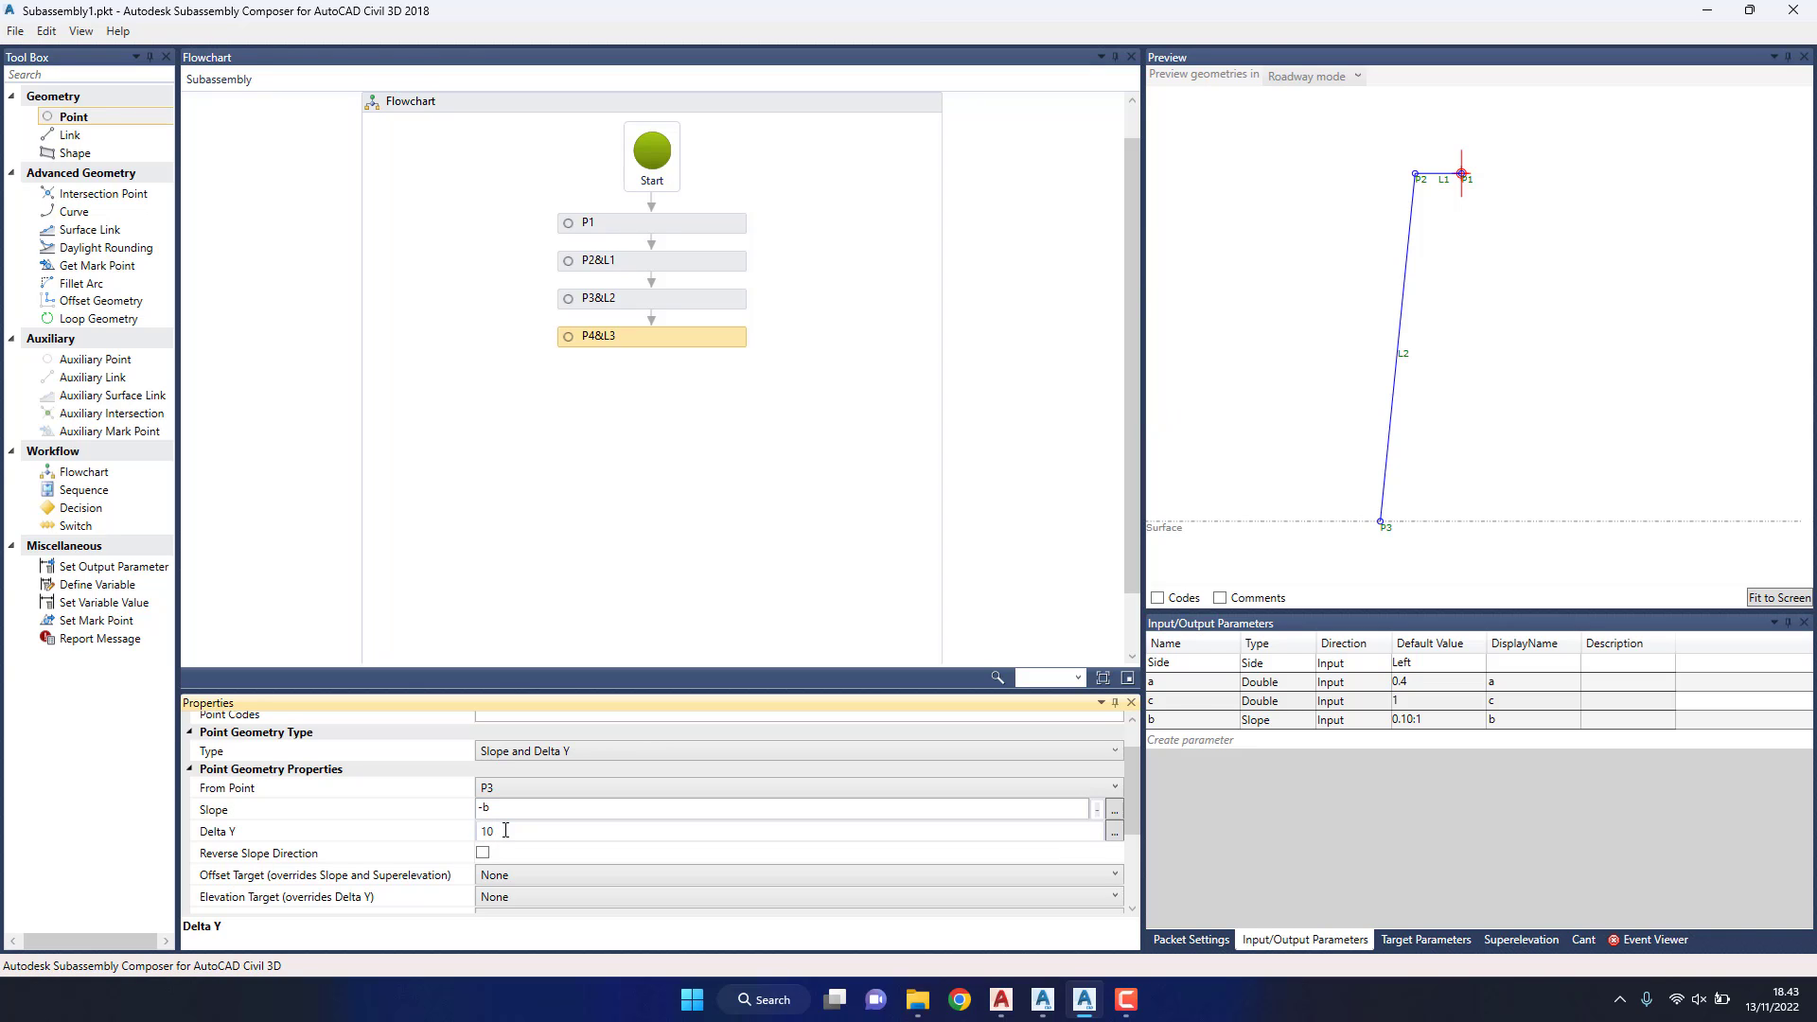
pyautogui.click(505, 829)
pyautogui.moveTo(495, 832); pyautogui.dragTo(464, 842)
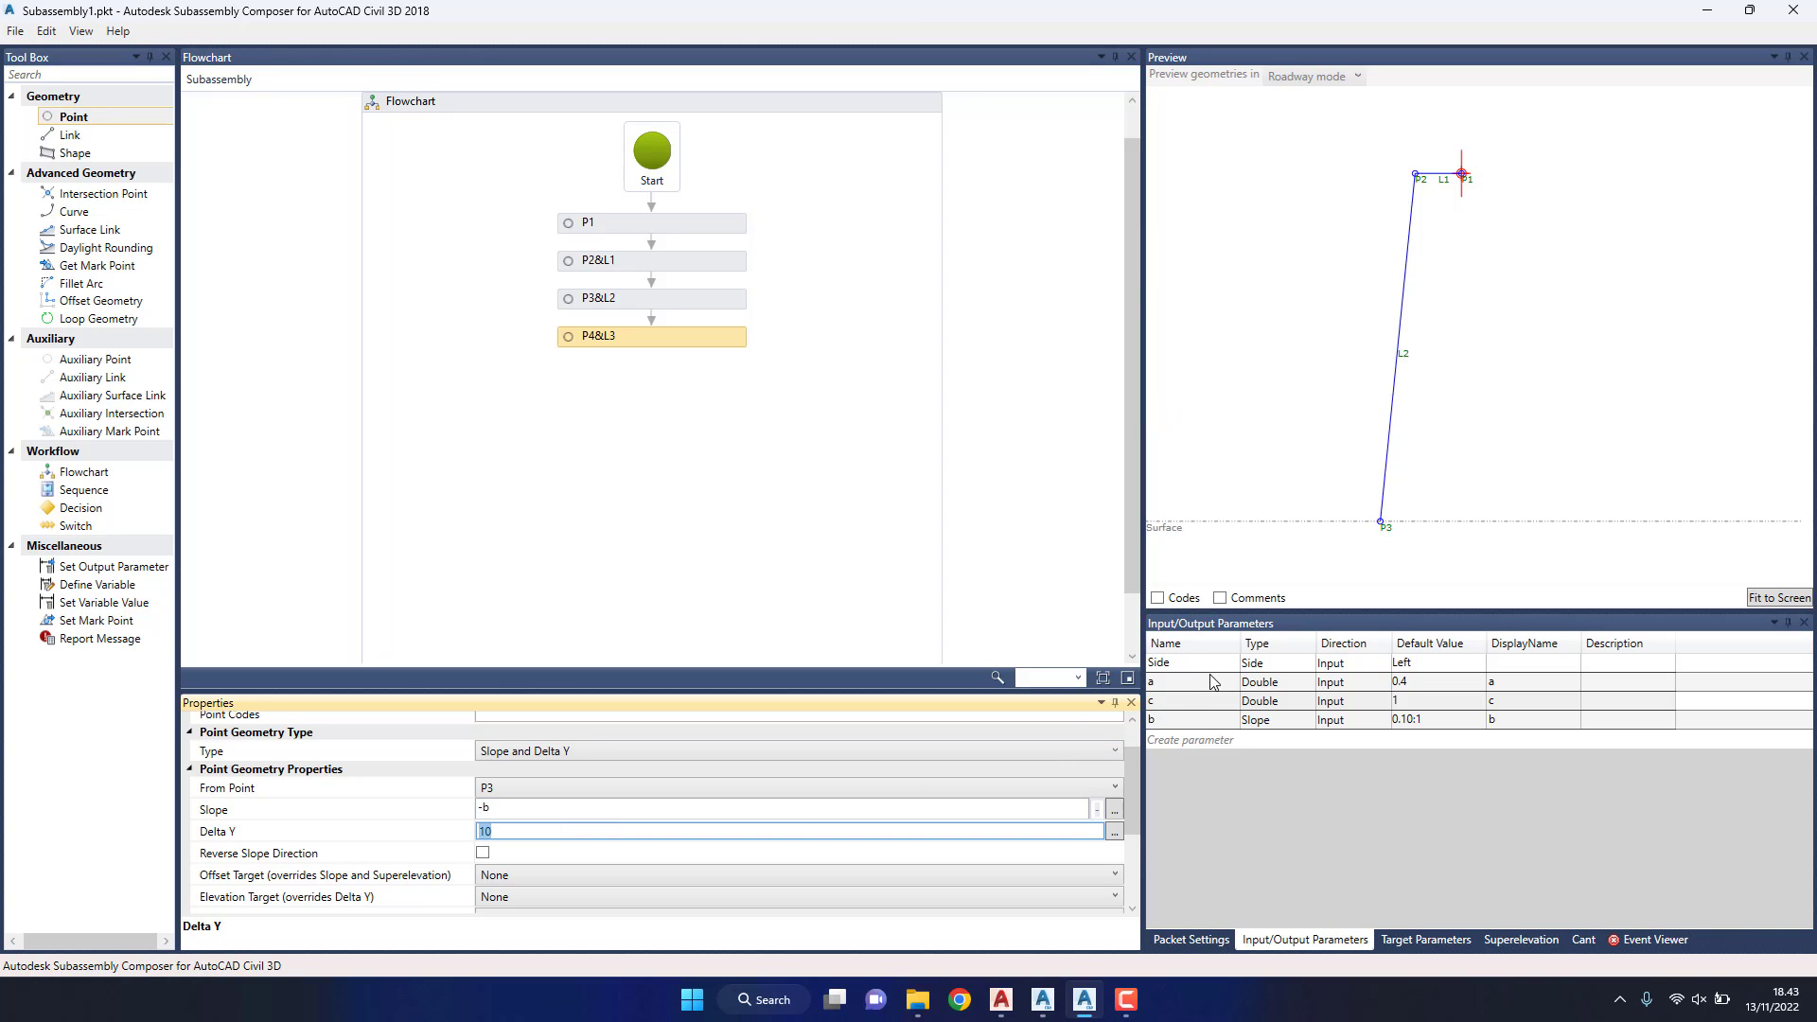
pyautogui.write('-c')
pyautogui.press('Return')
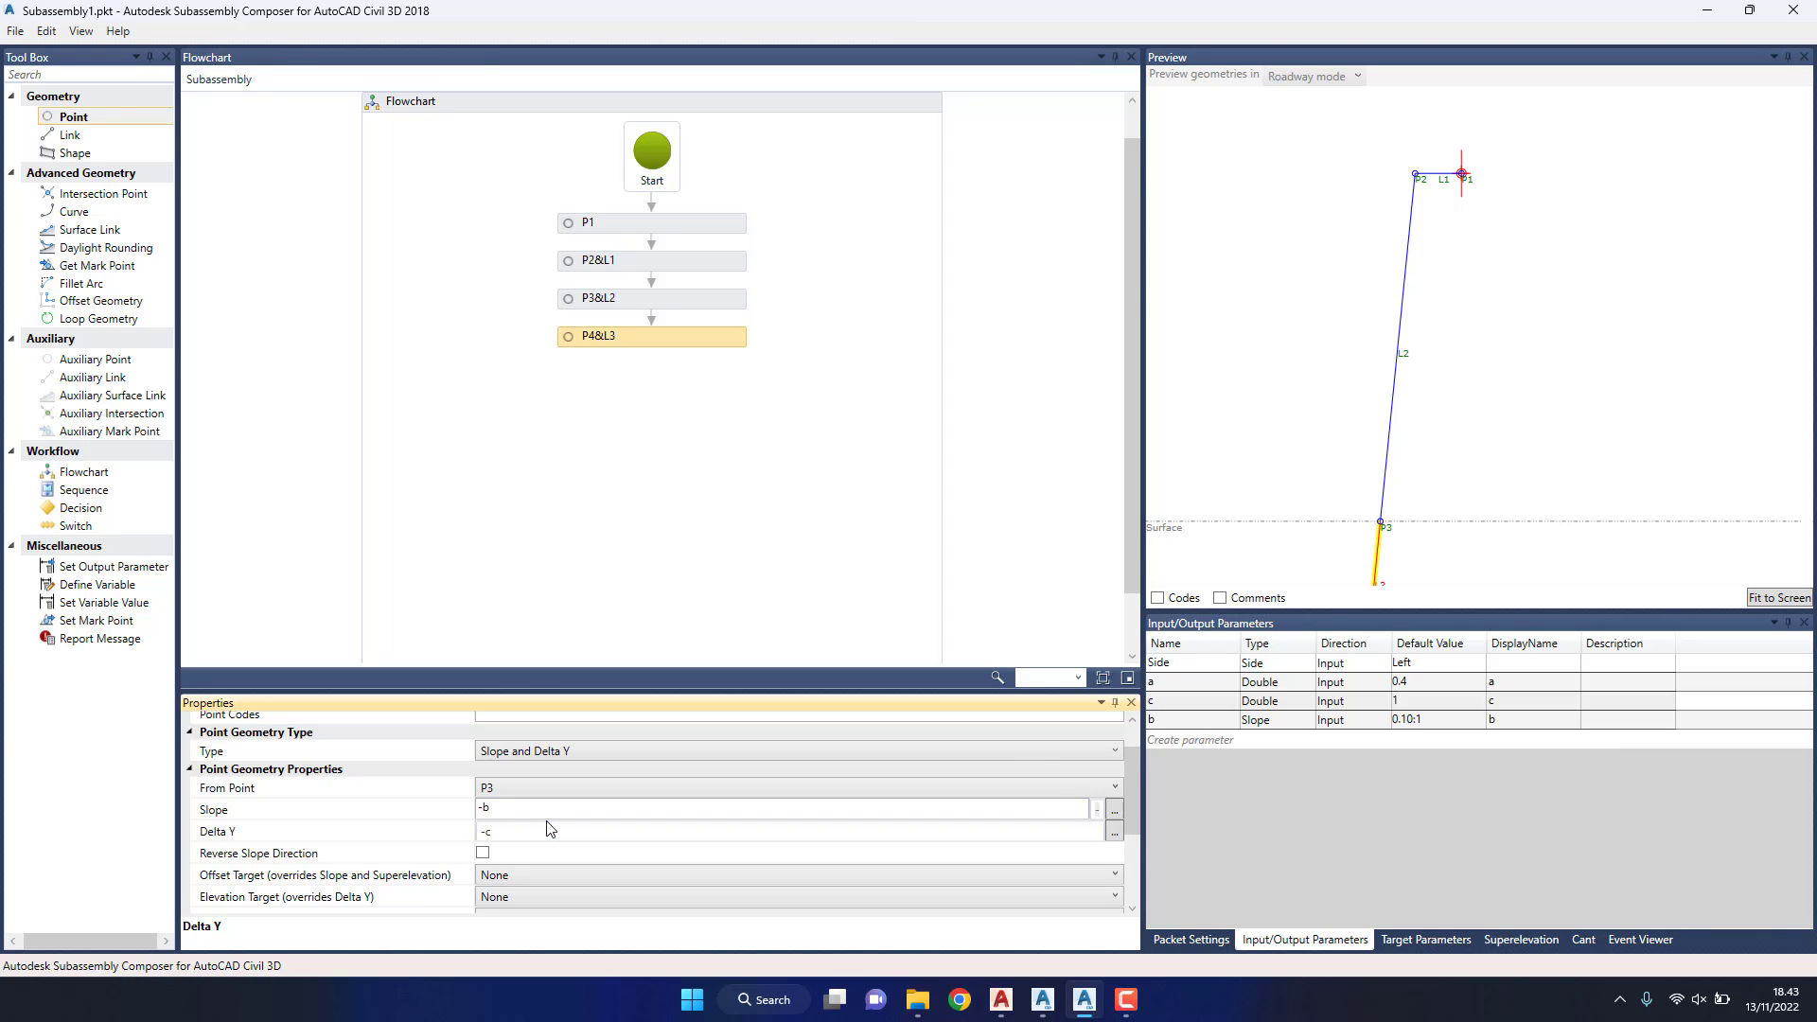
# Step: Add another point, P5&L4, after P4&L3
pyautogui.click(1778, 597)
pyautogui.moveTo(1520, 492); pyautogui.dragTo(1416, 499, button='middle')
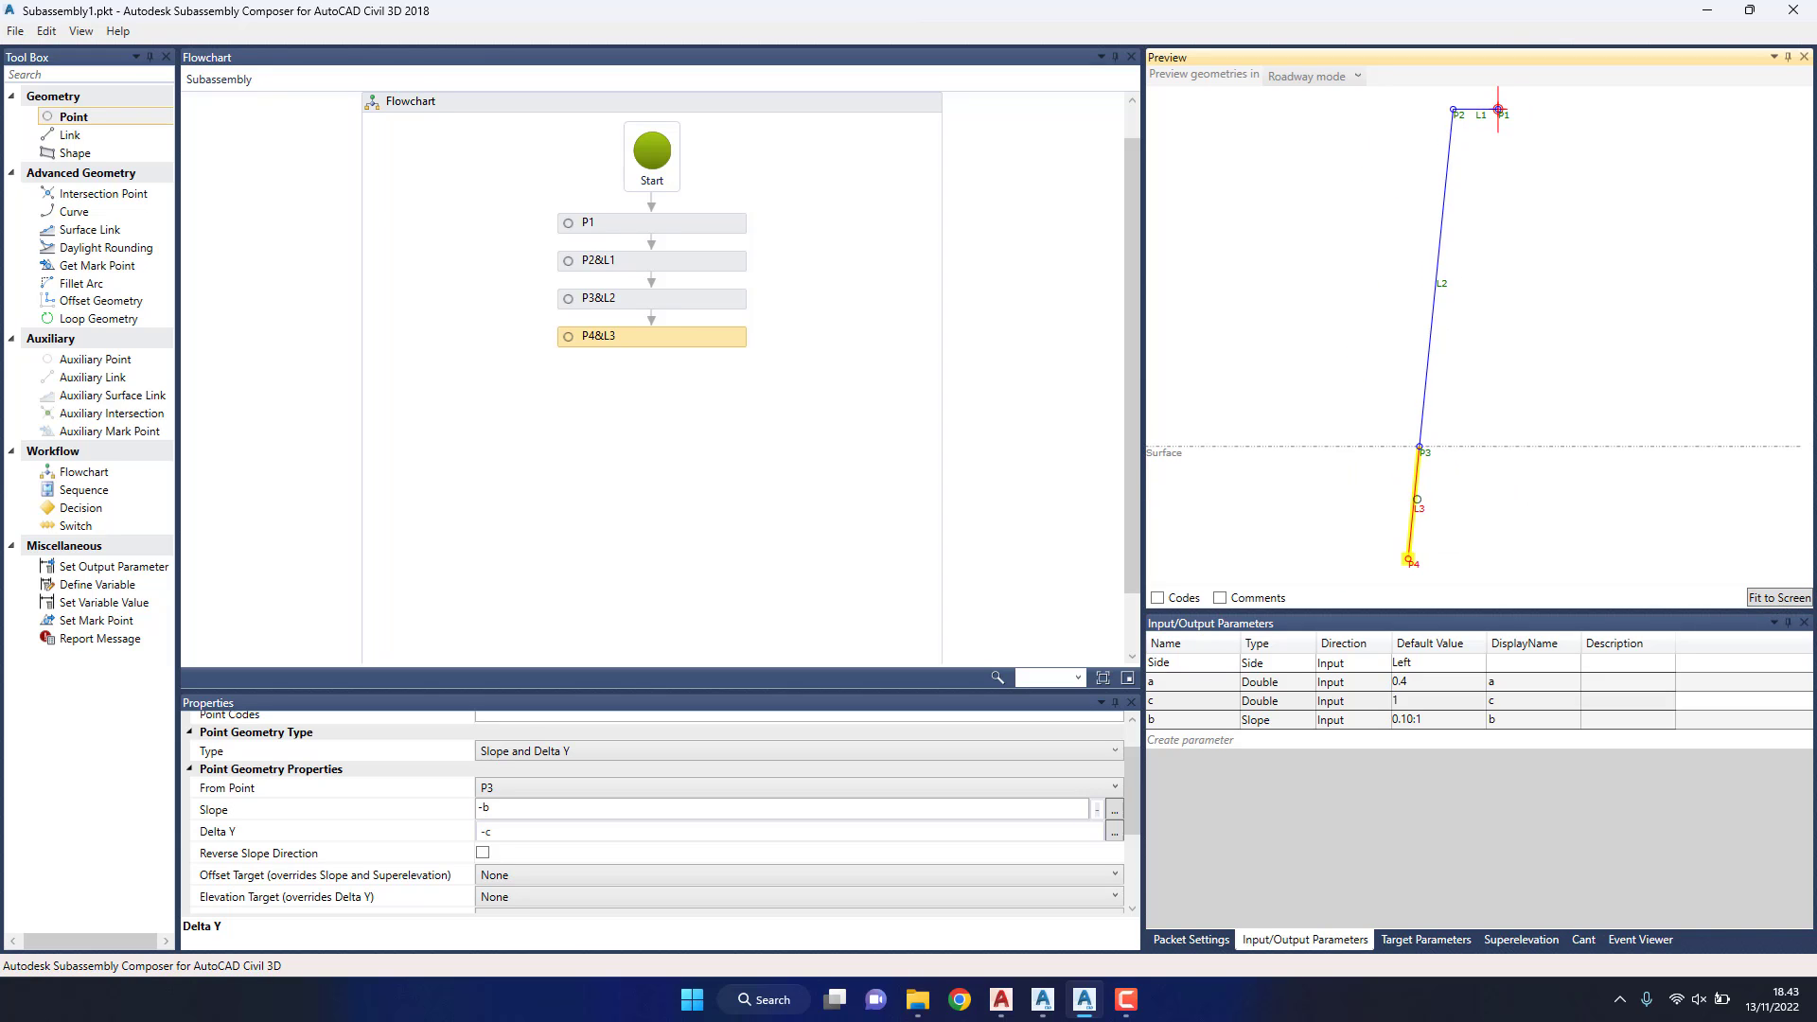
pyautogui.moveTo(69, 113)
pyautogui.mouseDown()
pyautogui.moveTo(659, 386)
pyautogui.moveTo(658, 369)
pyautogui.mouseUp()
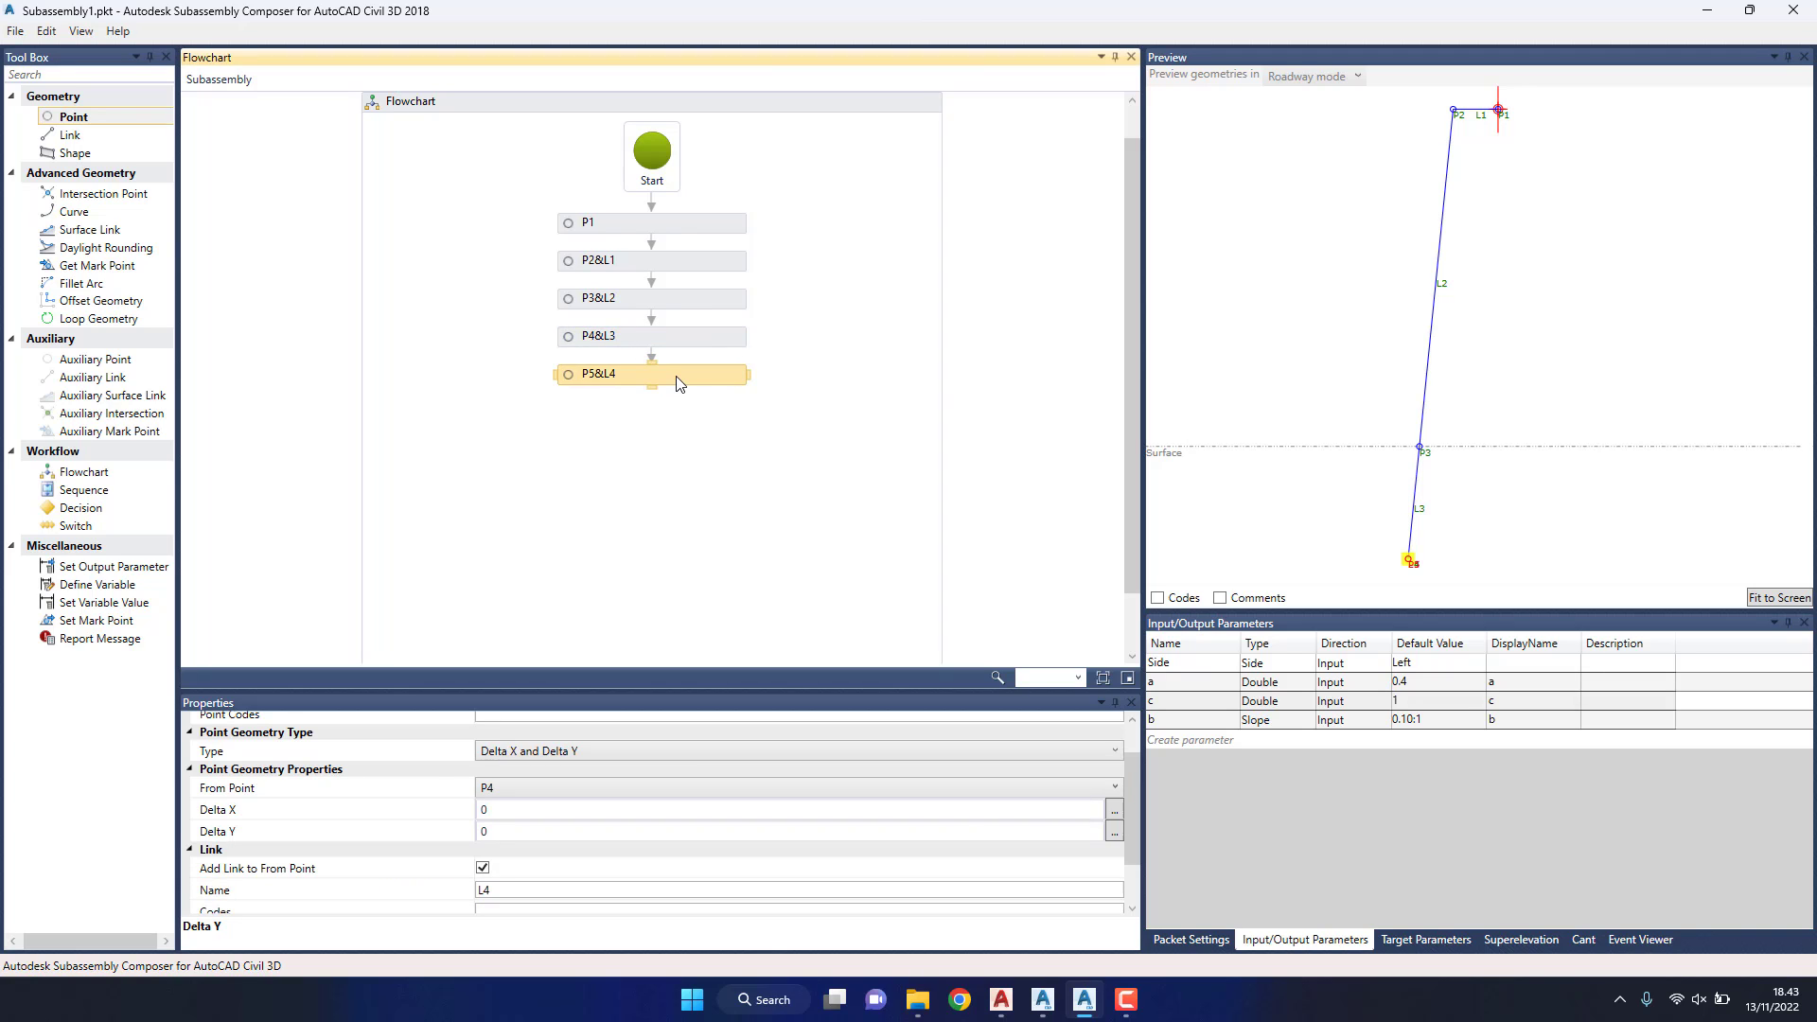
pyautogui.click(1001, 999)
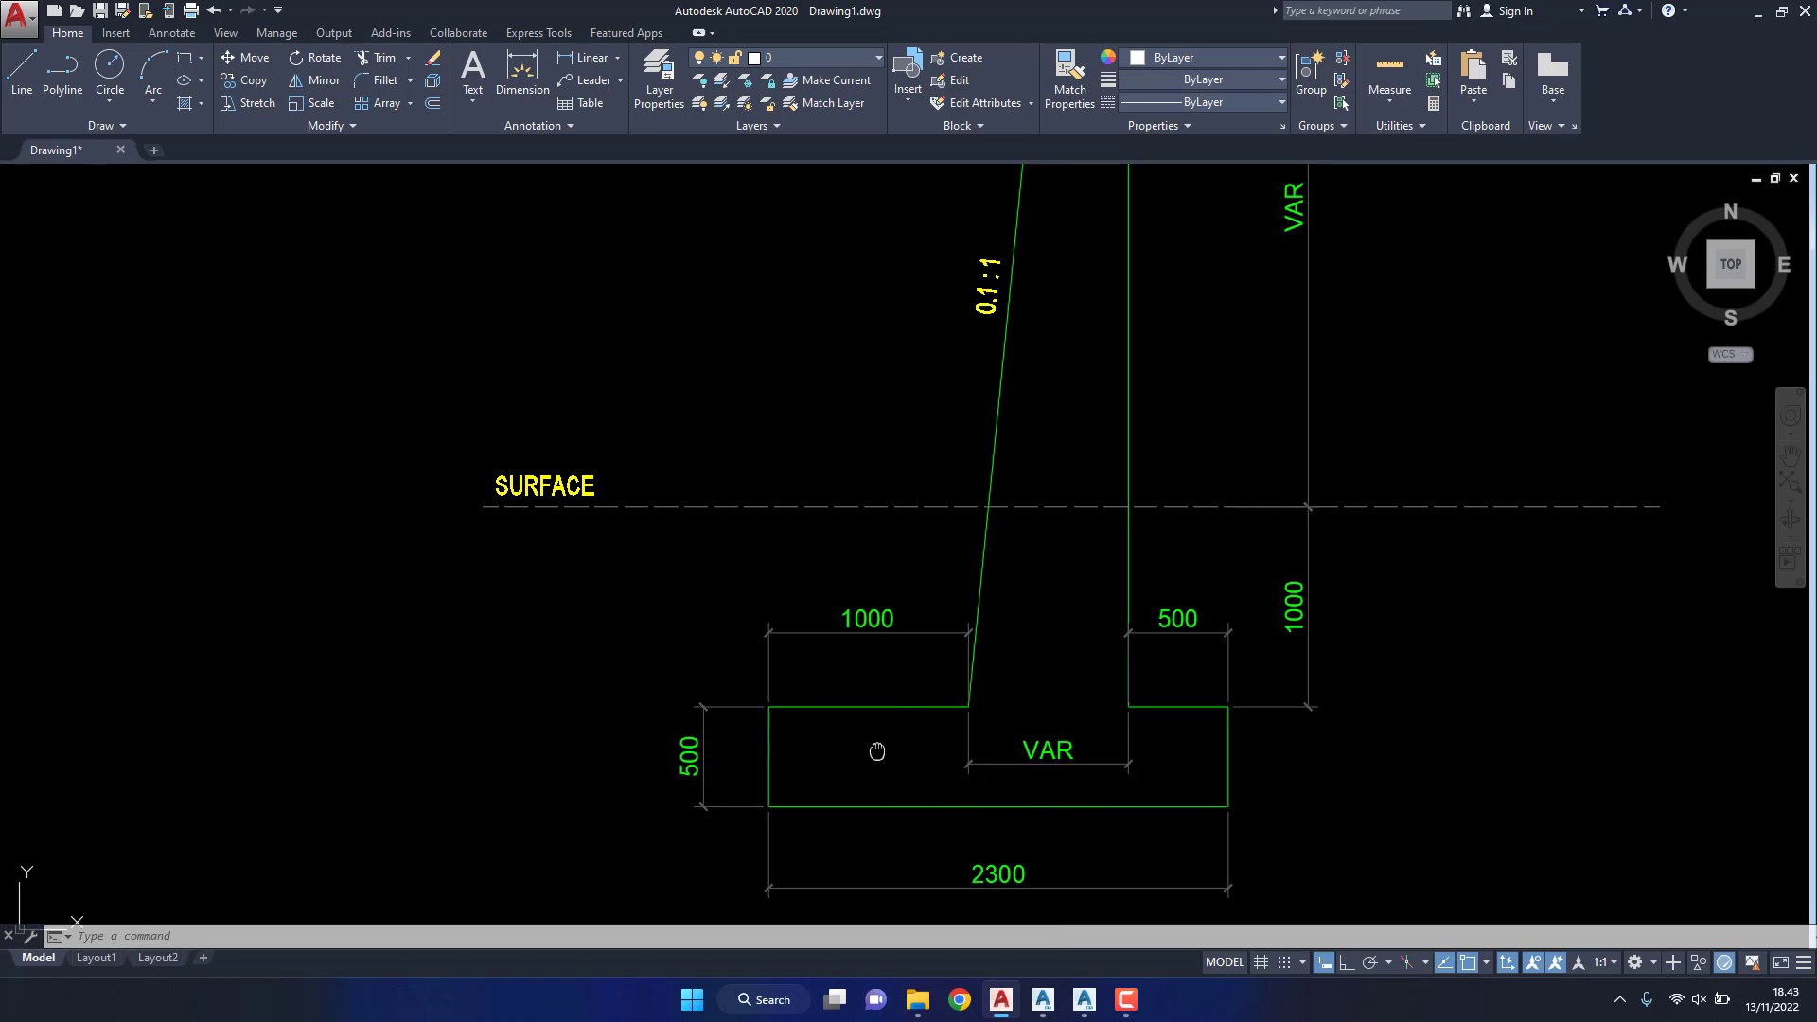
pyautogui.moveTo(864, 754); pyautogui.dragTo(878, 706, button='middle')
pyautogui.click(847, 585)
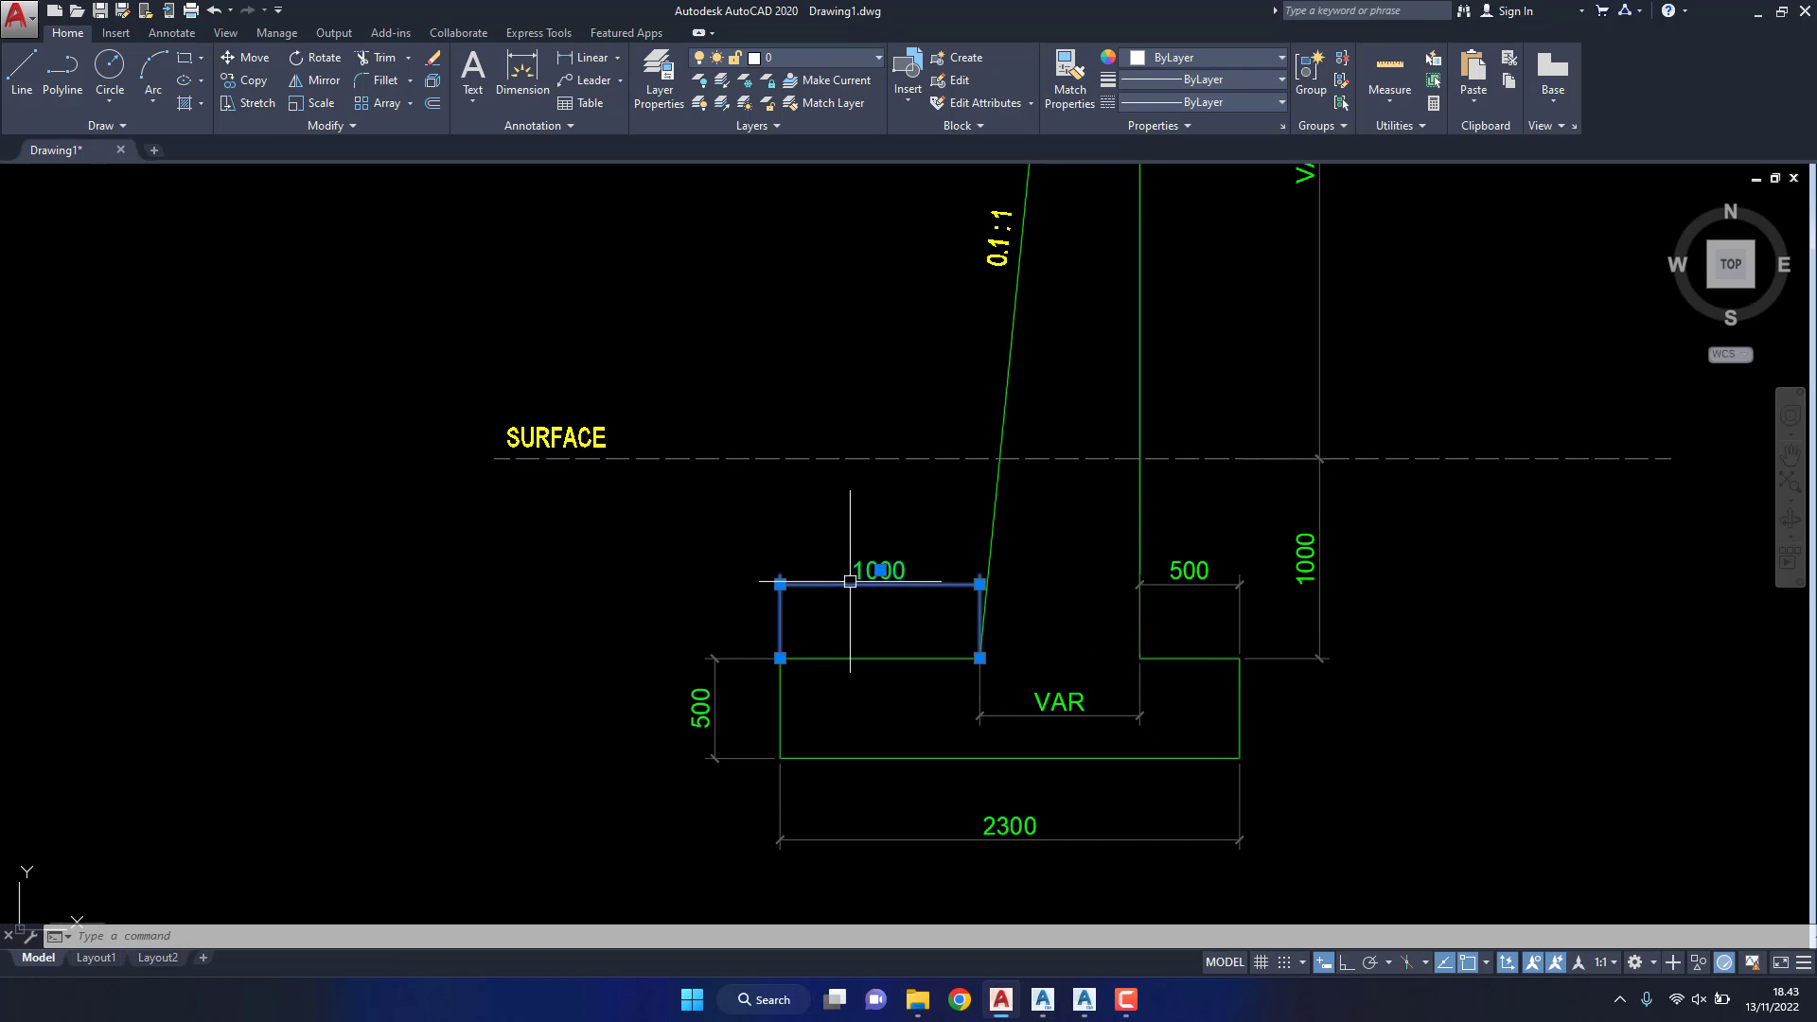
pyautogui.press('Escape')
pyautogui.click(1082, 997)
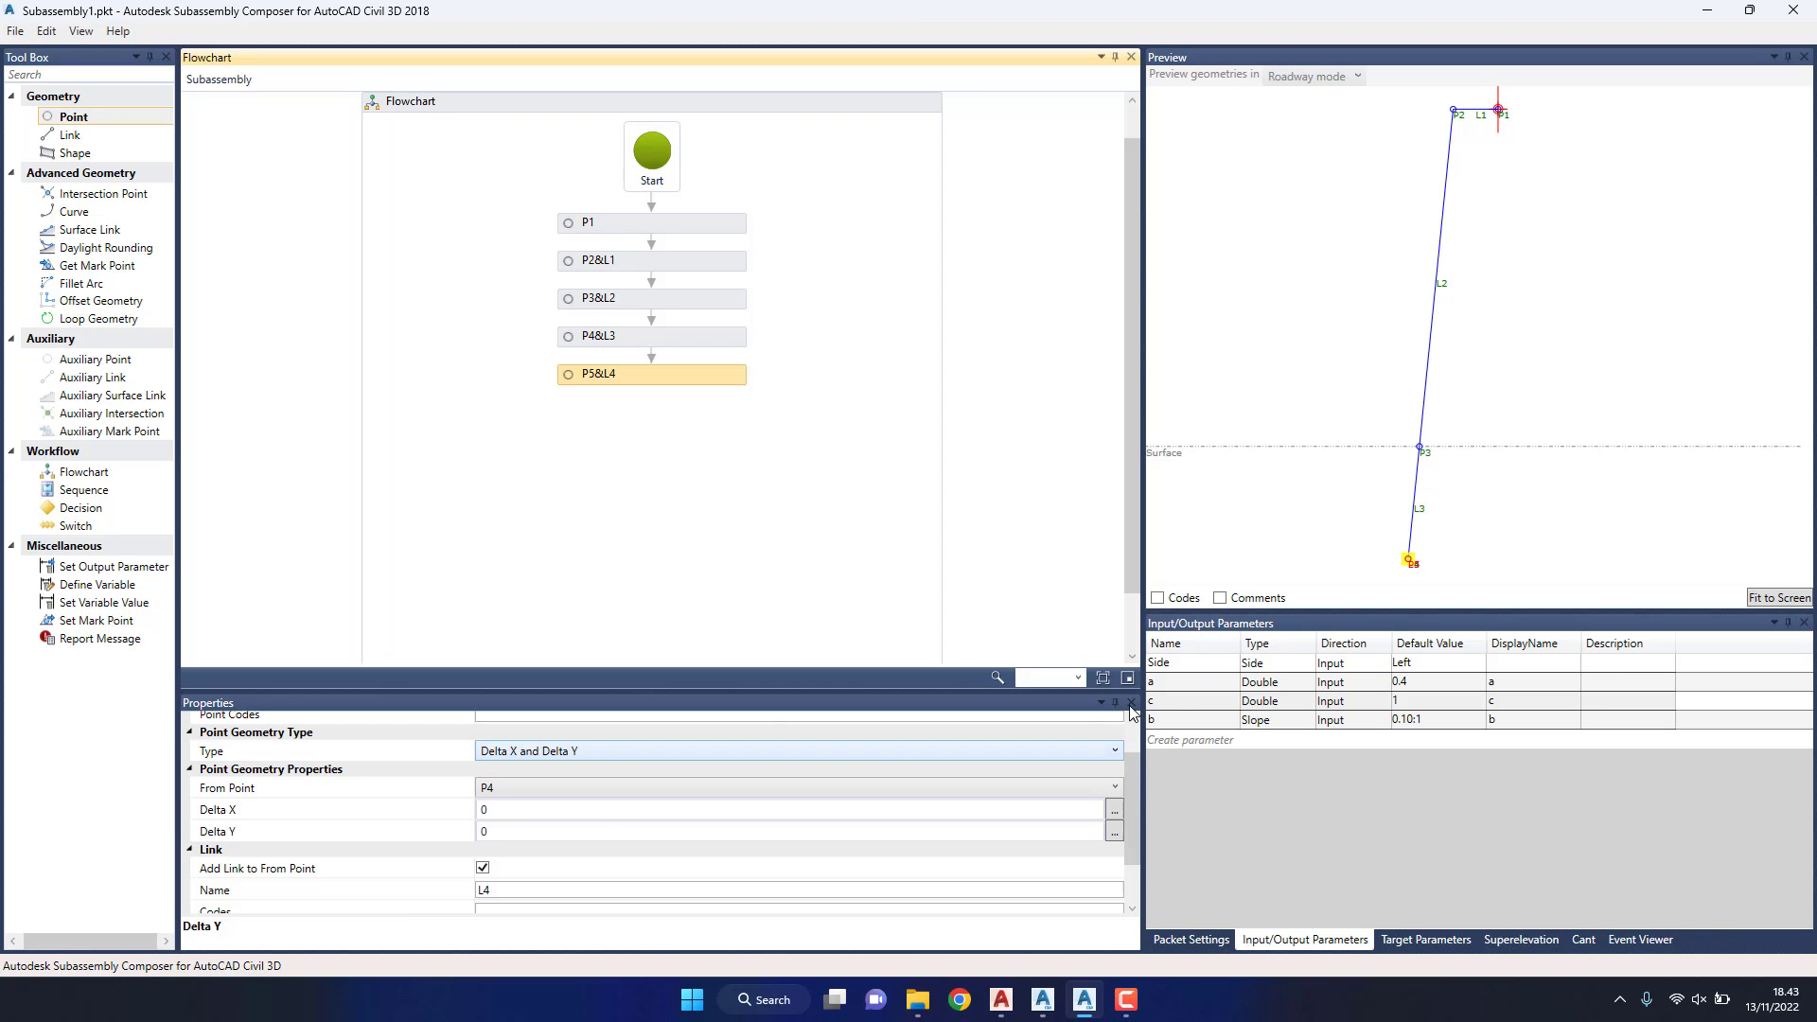
# Step: Create input parameter d with default value 1 and display name d
pyautogui.click(1173, 740)
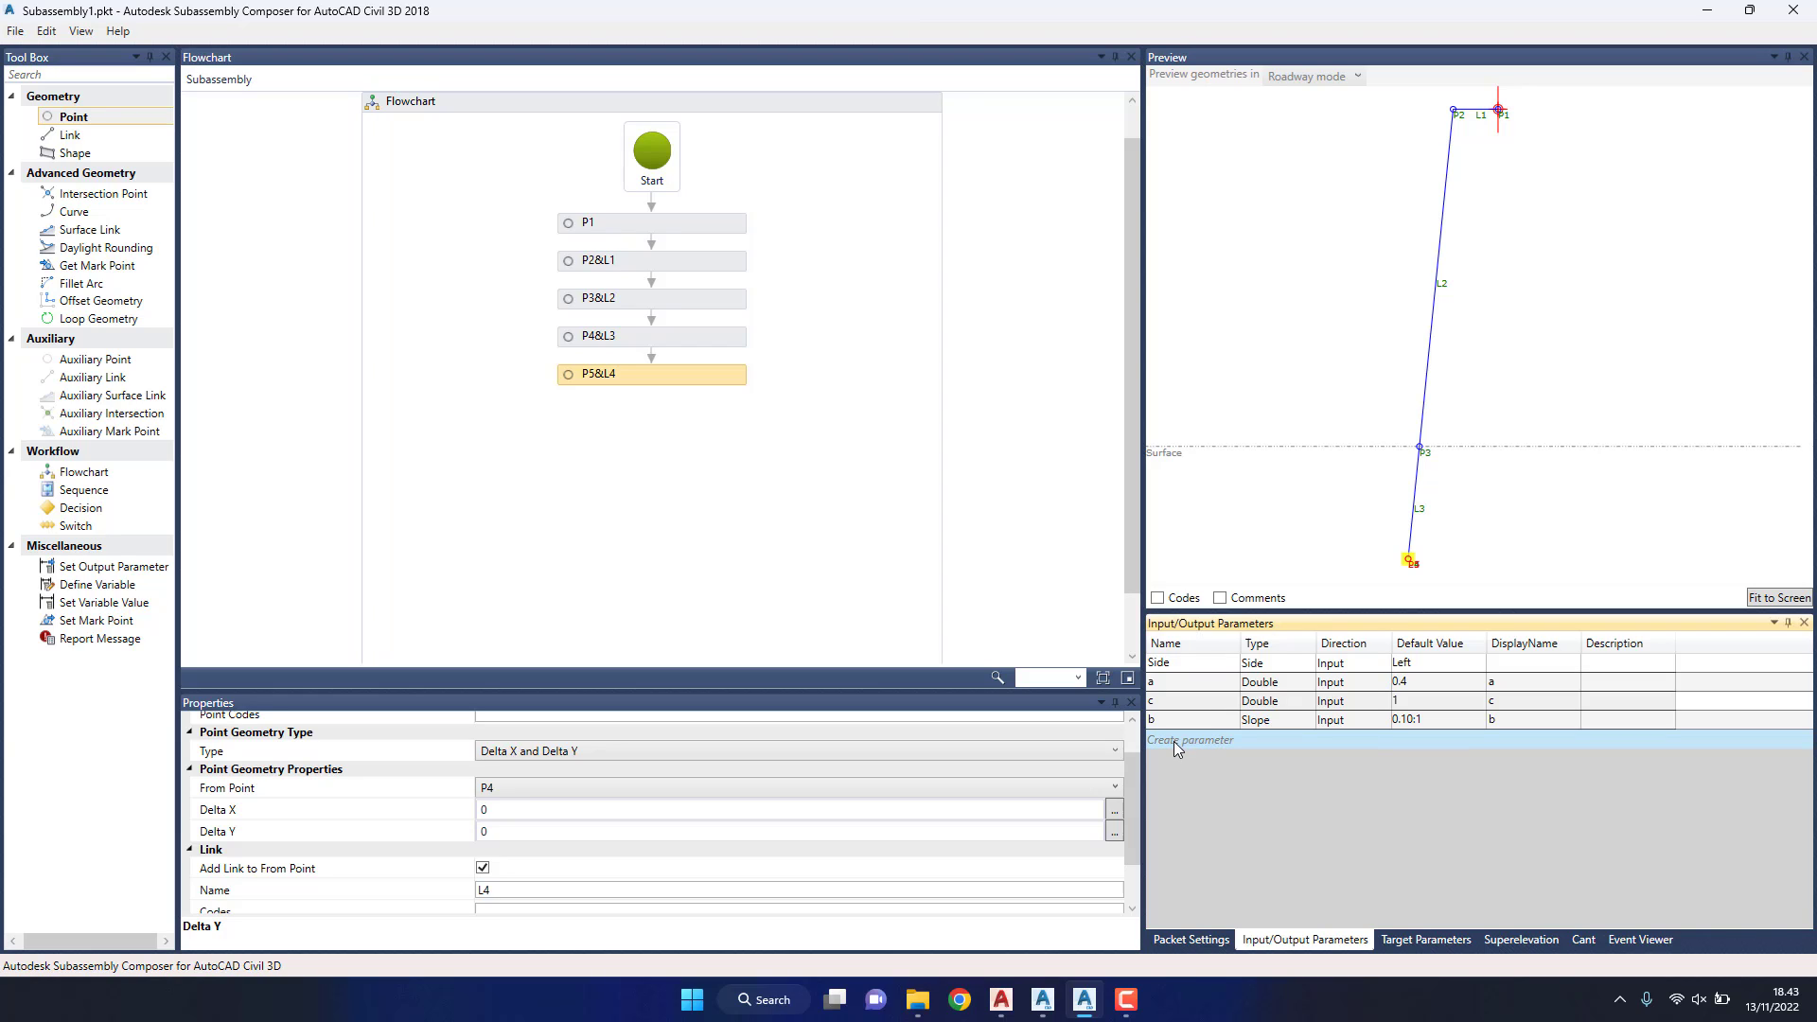
pyautogui.click(1207, 705)
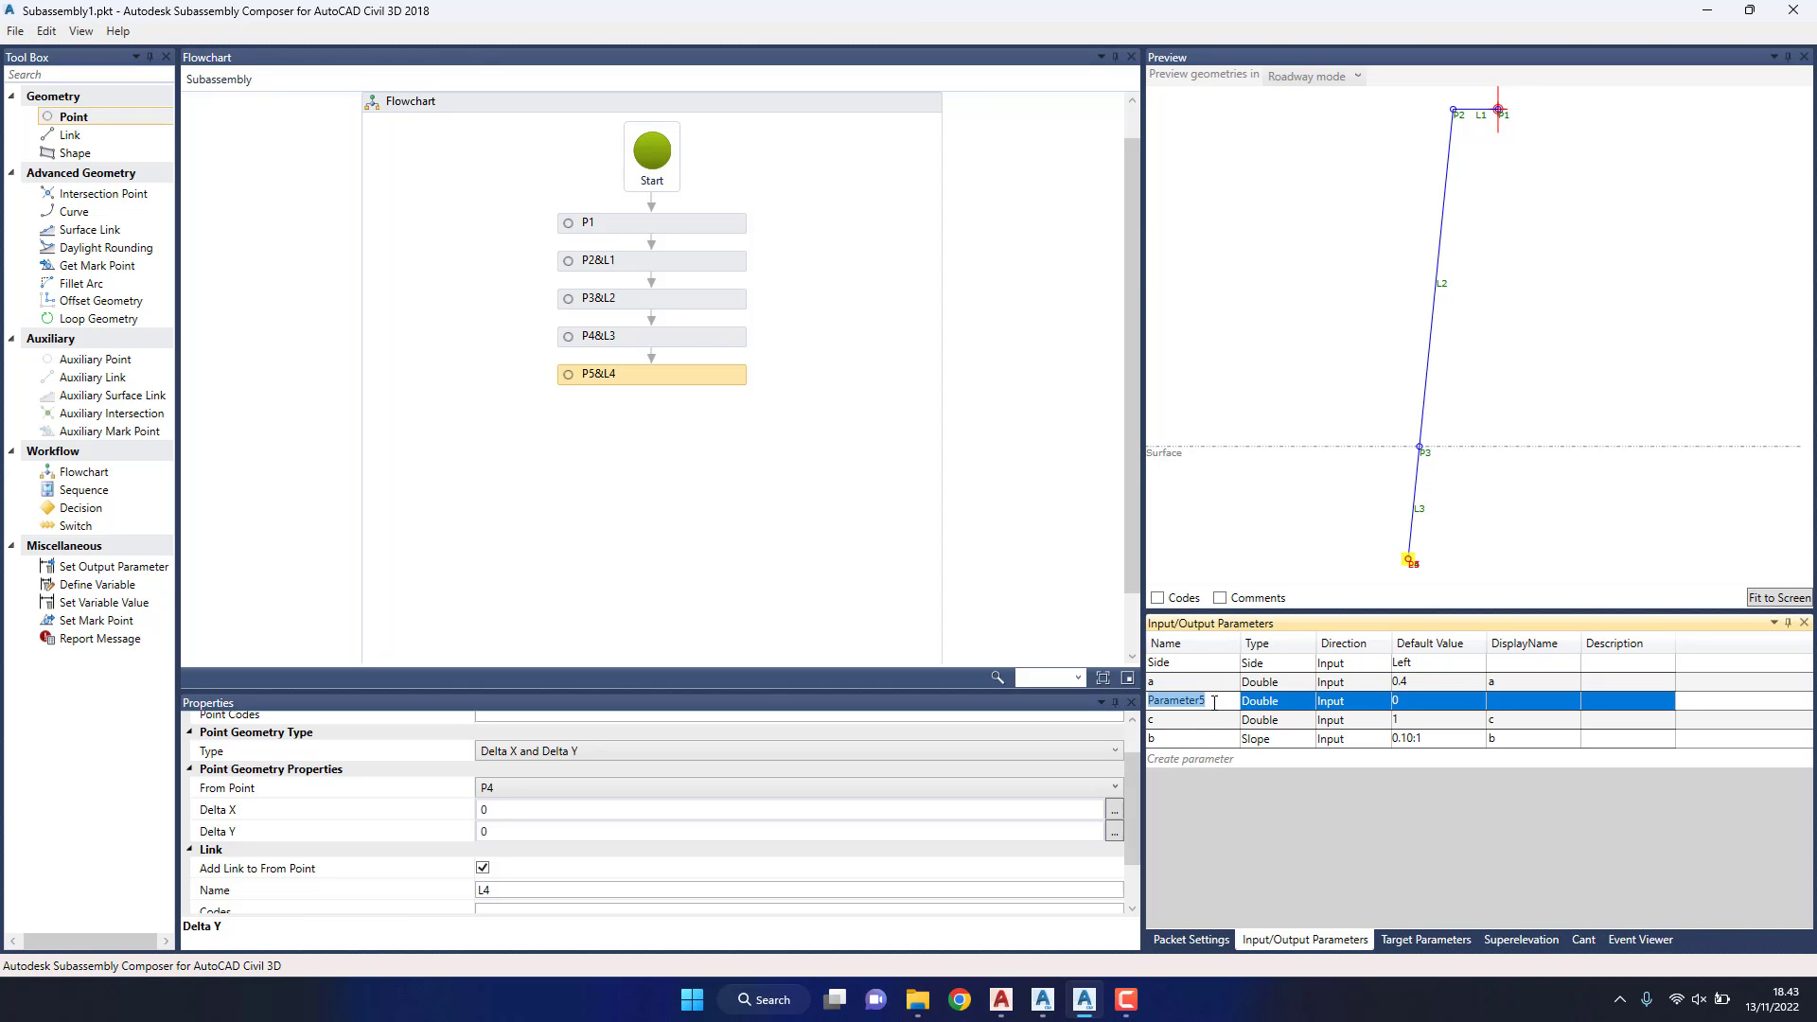
pyautogui.write('d')
pyautogui.click(1407, 702)
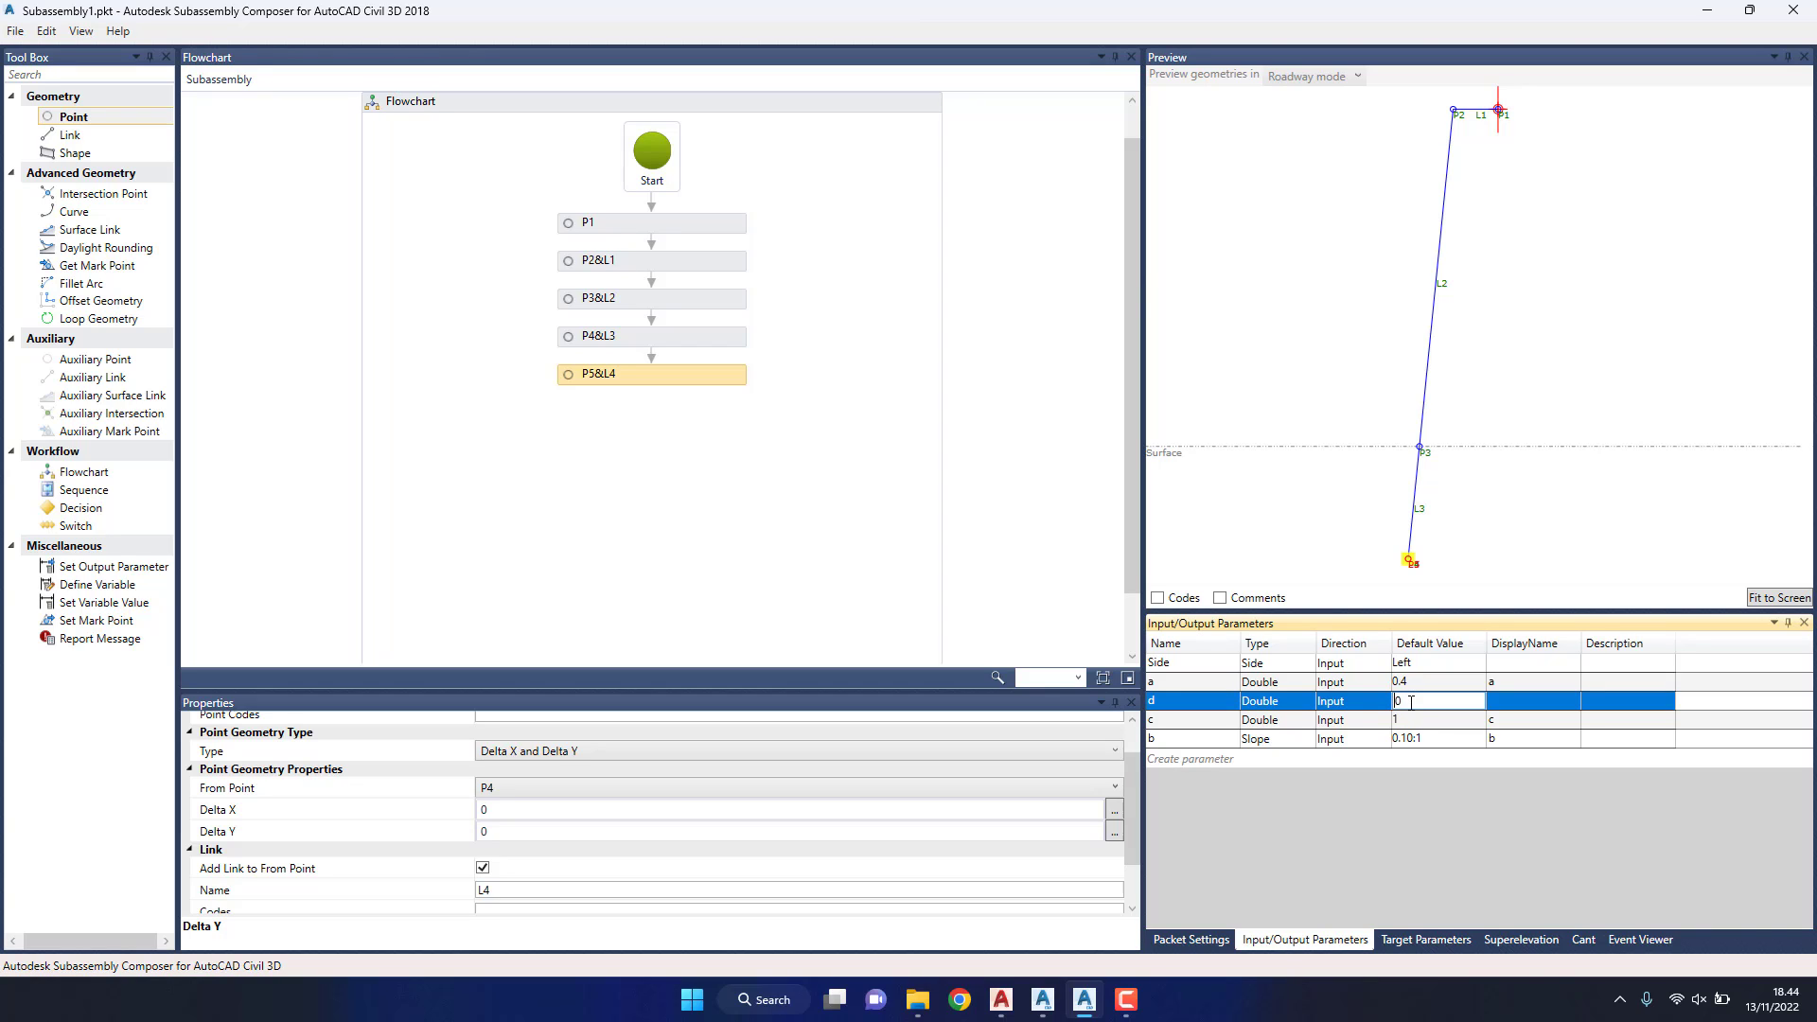
pyautogui.write('1')
pyautogui.click(1512, 699)
pyautogui.write('d')
pyautogui.press('Return')
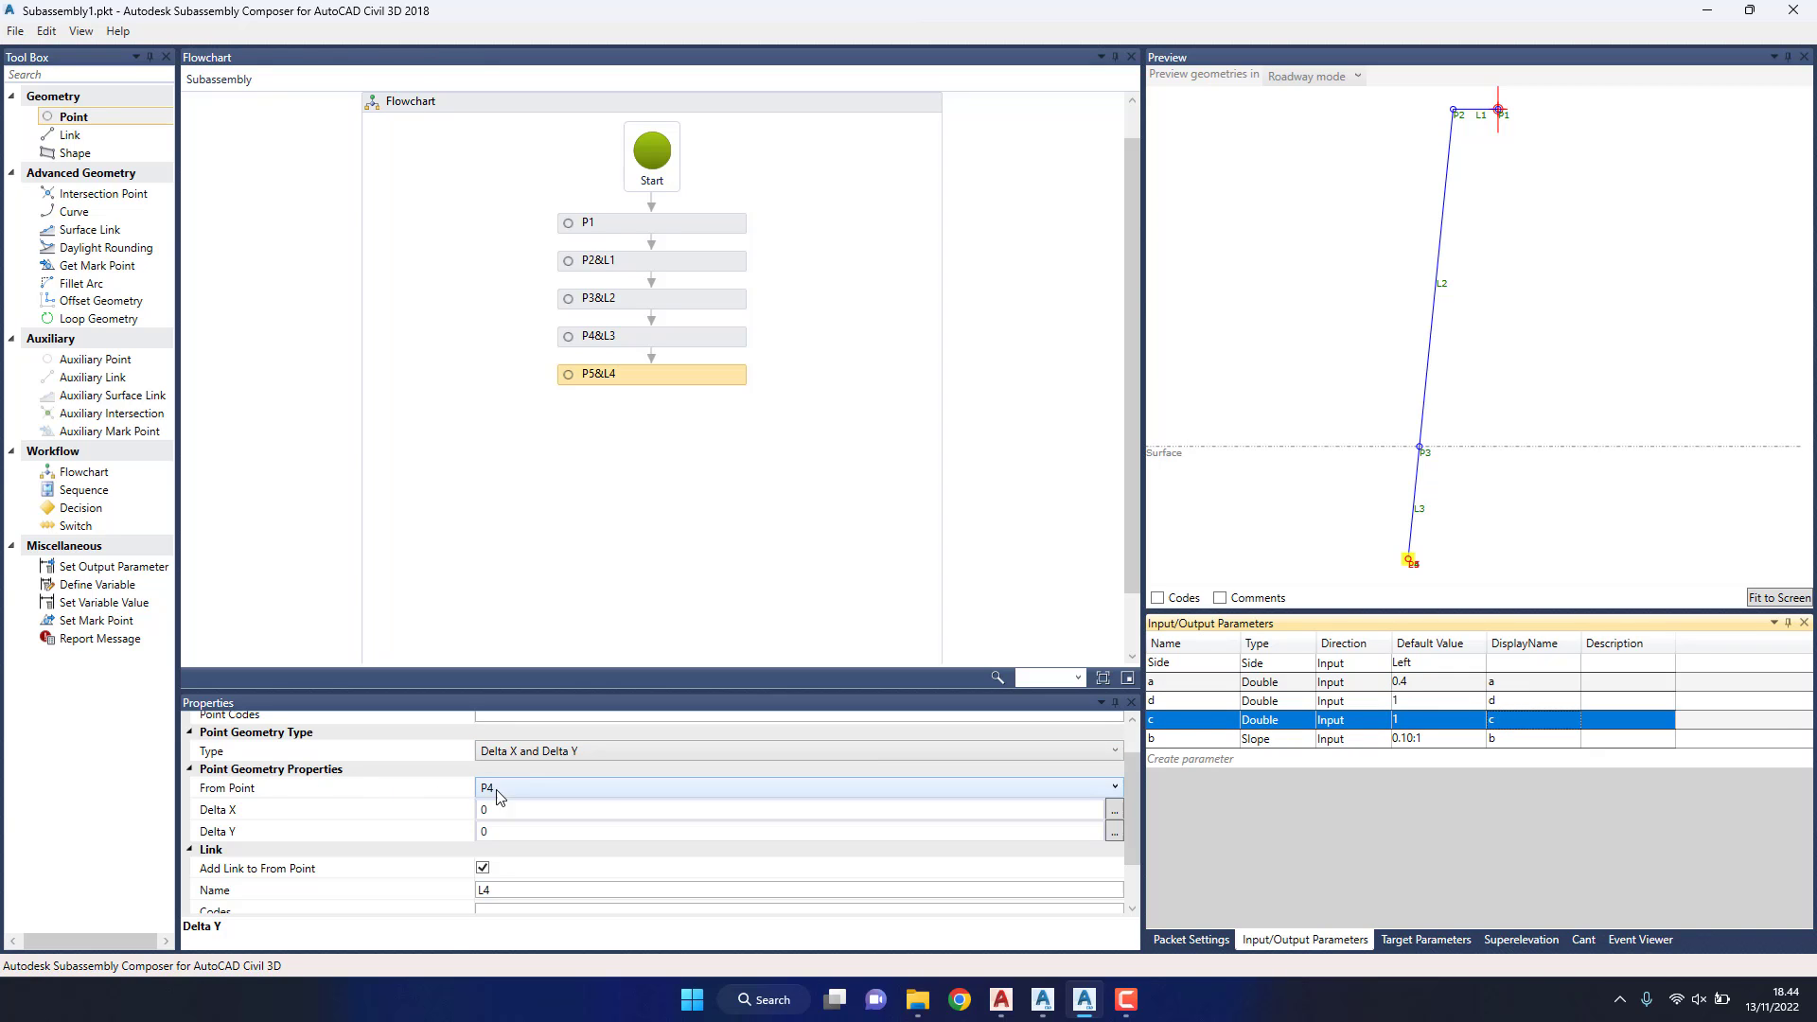
# Step: Keep P5 as a Delta X and Delta Y point with Delta X set to d
pyautogui.click(549, 752)
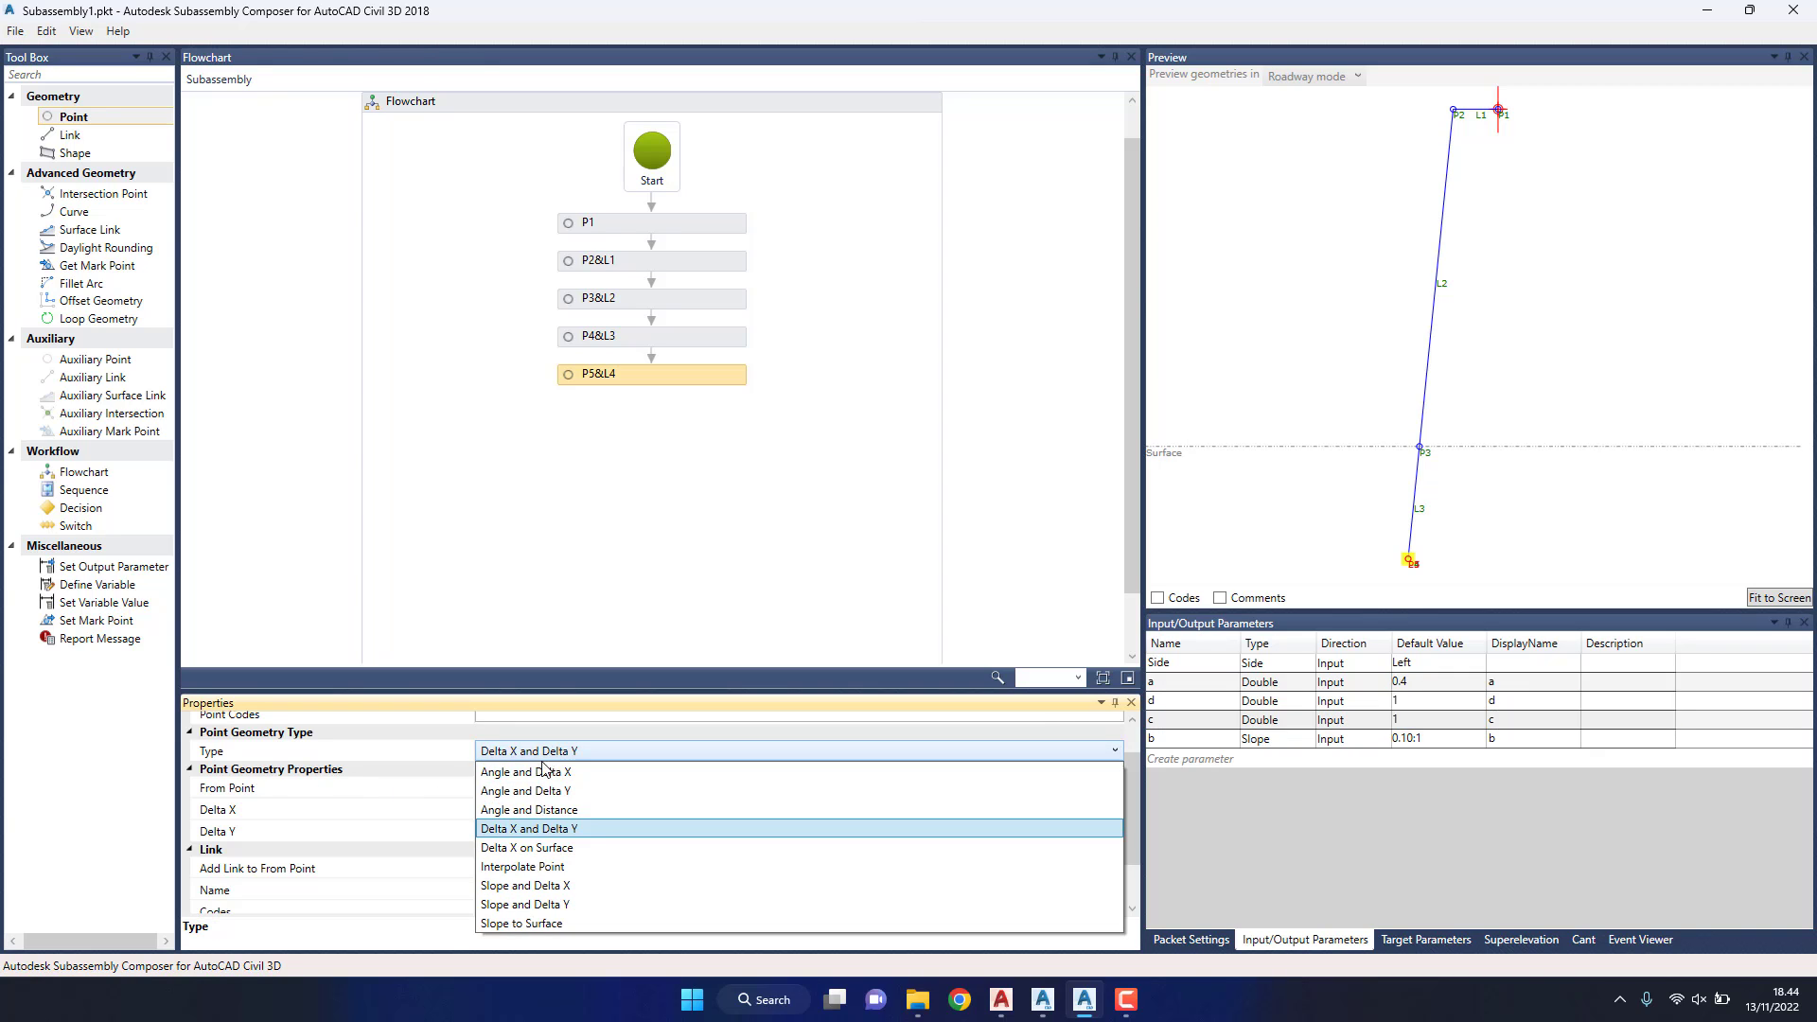
pyautogui.click(547, 830)
pyautogui.click(498, 809)
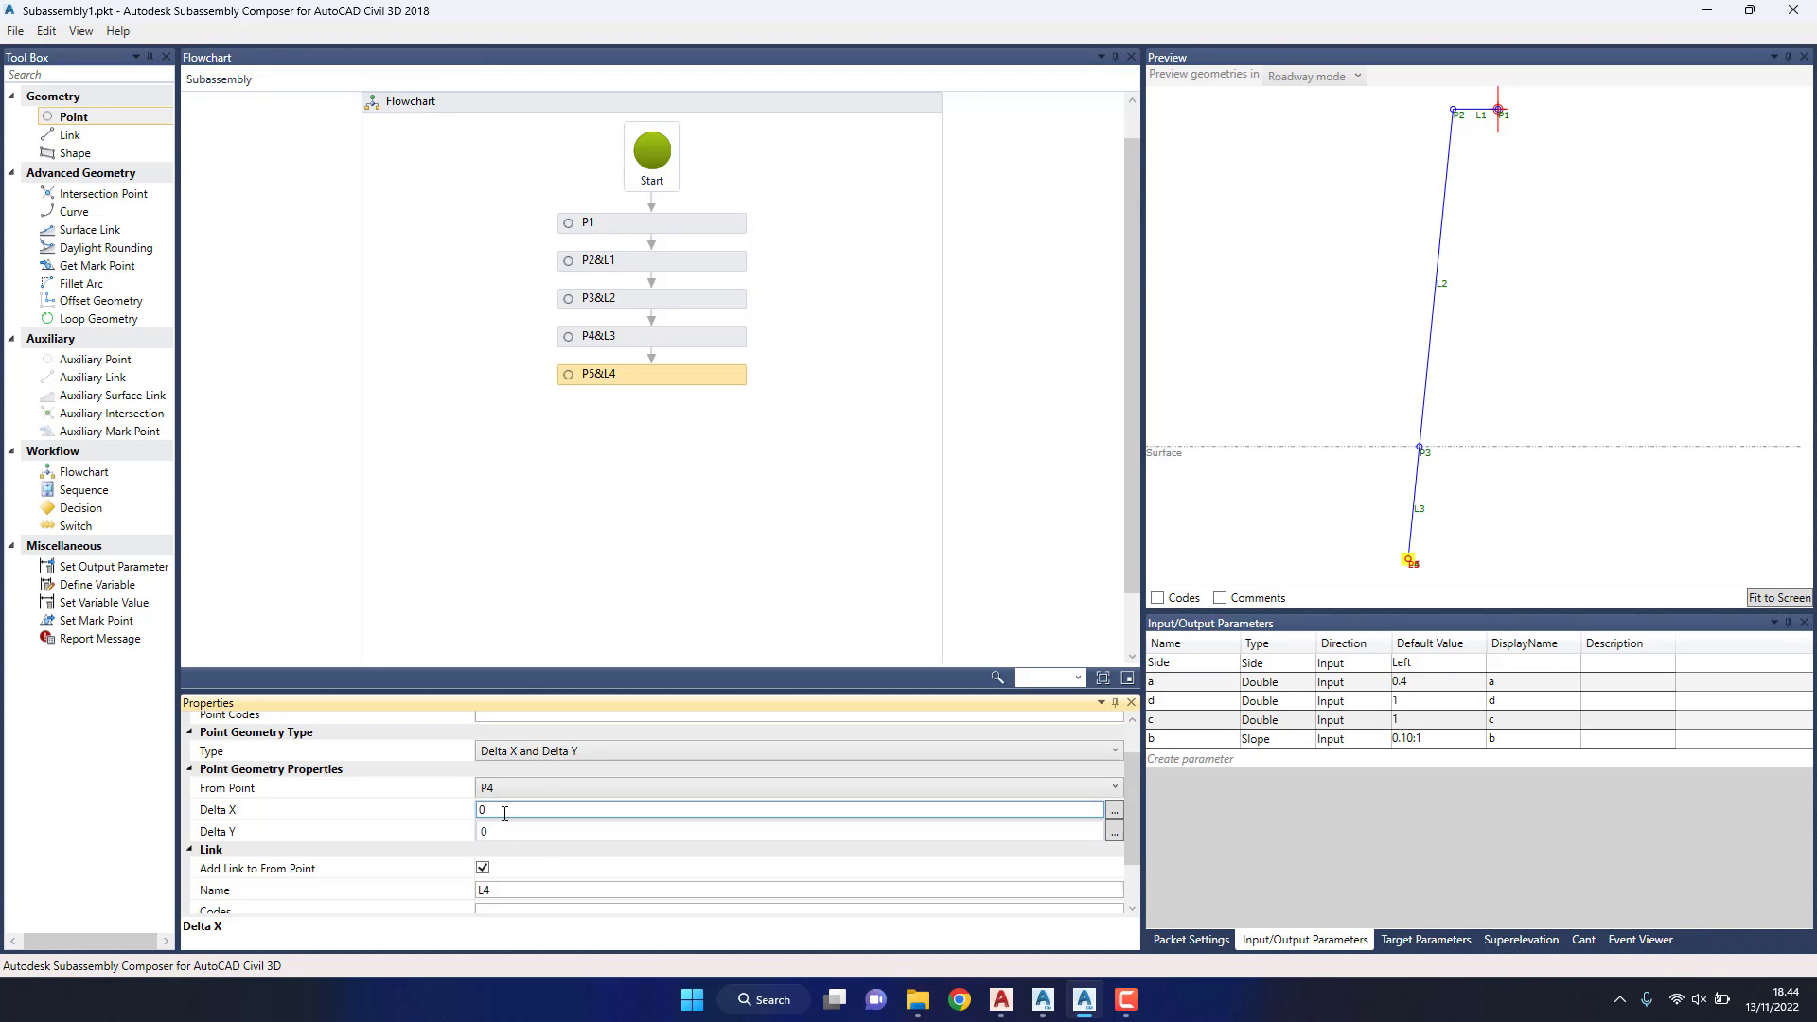
pyautogui.doubleClick(497, 809)
pyautogui.write('d')
pyautogui.press('Return')
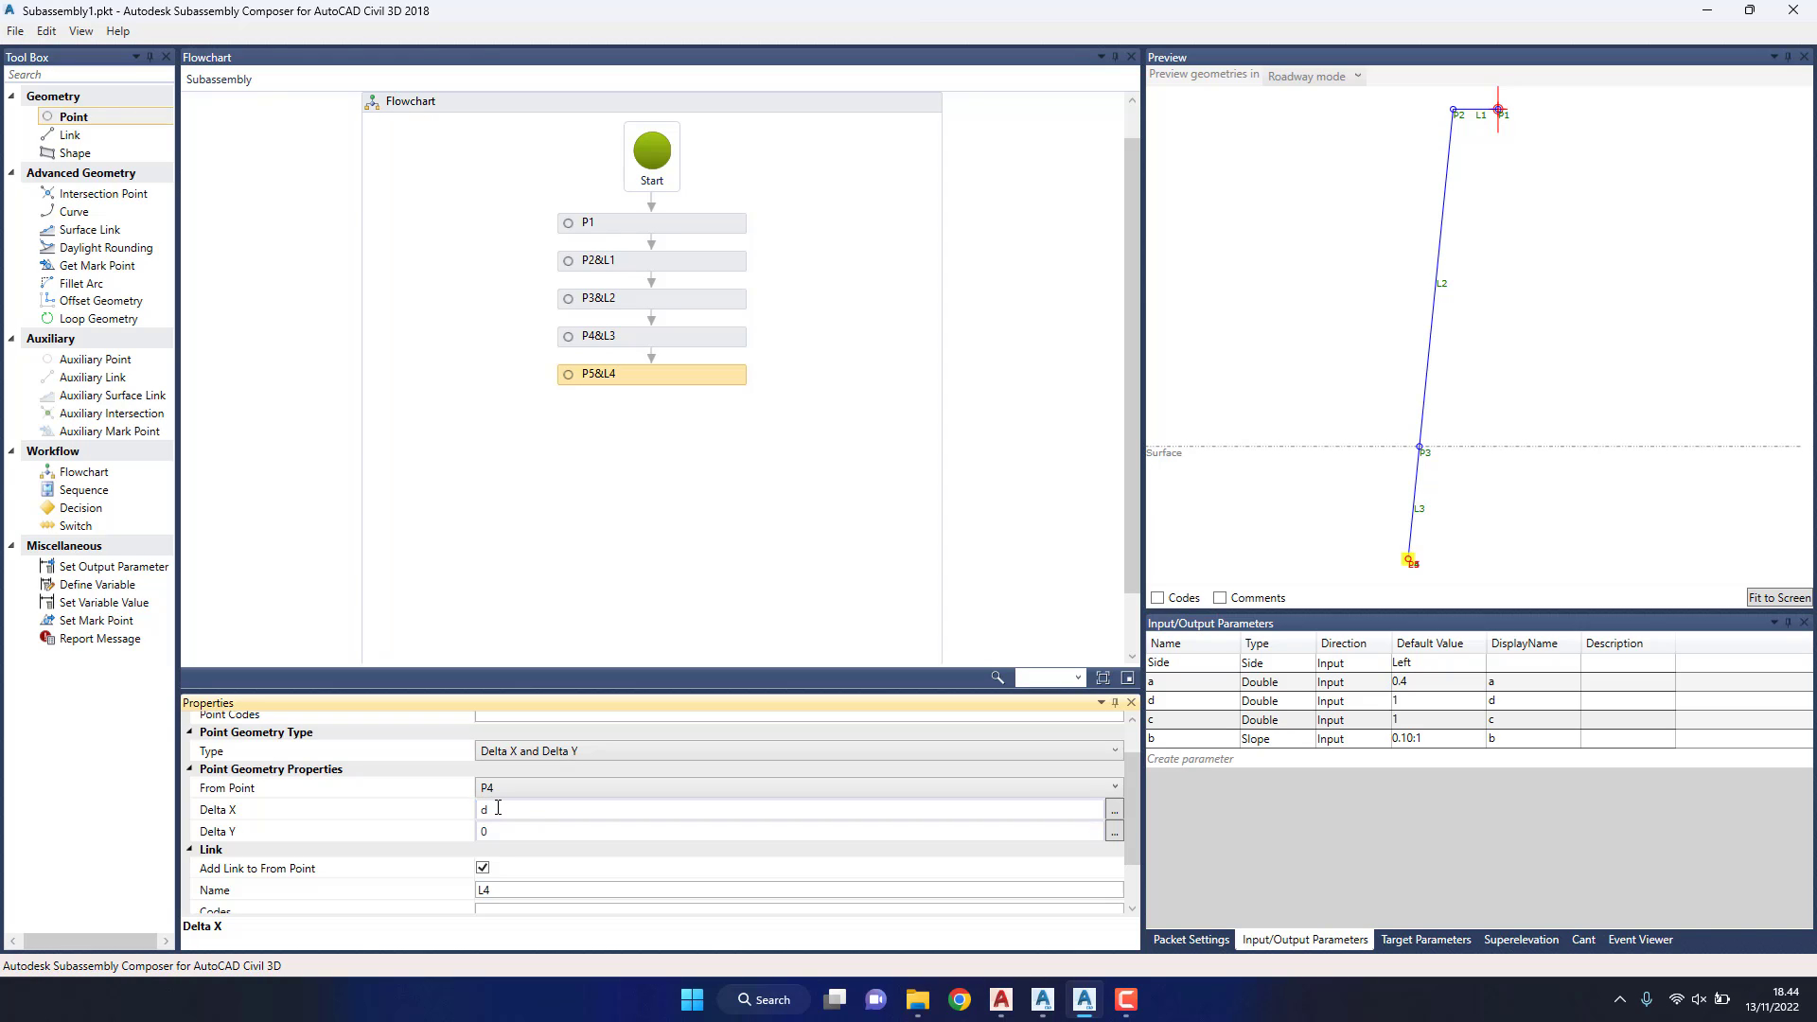
# Step: Add point P6&L5 after P5&L4
pyautogui.moveTo(1377, 528); pyautogui.dragTo(1375, 503)
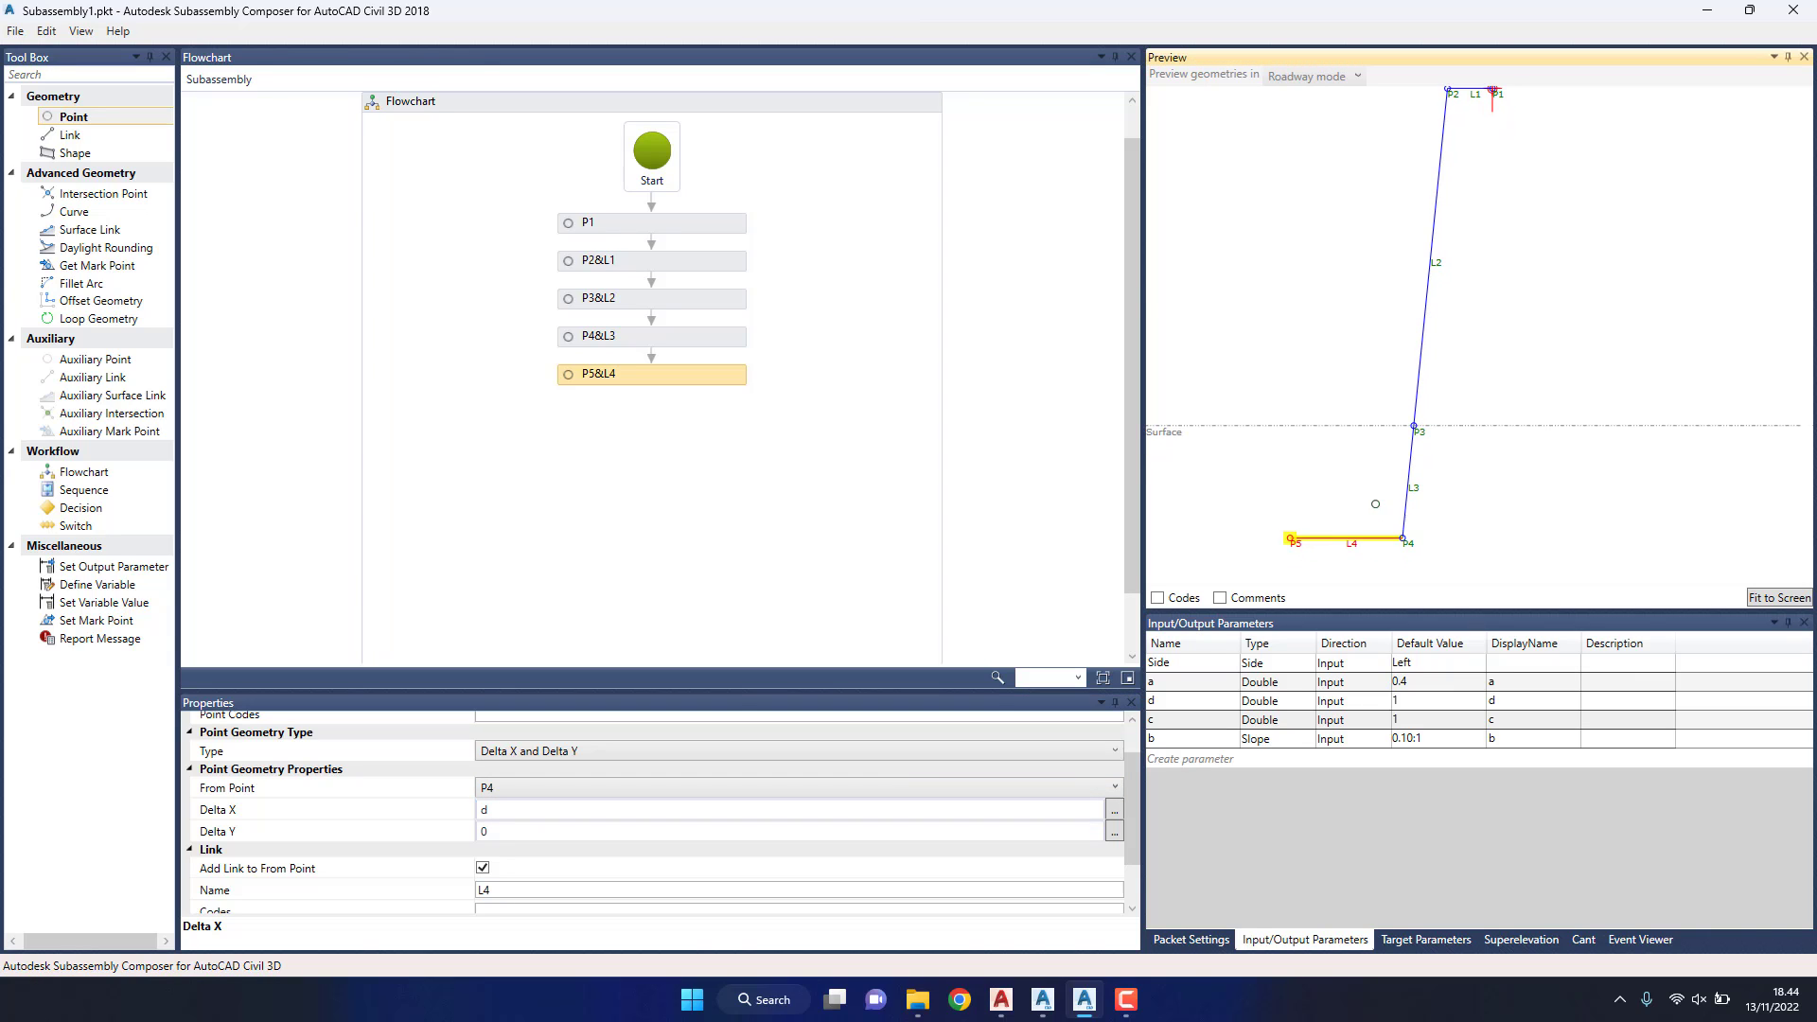
pyautogui.click(1781, 598)
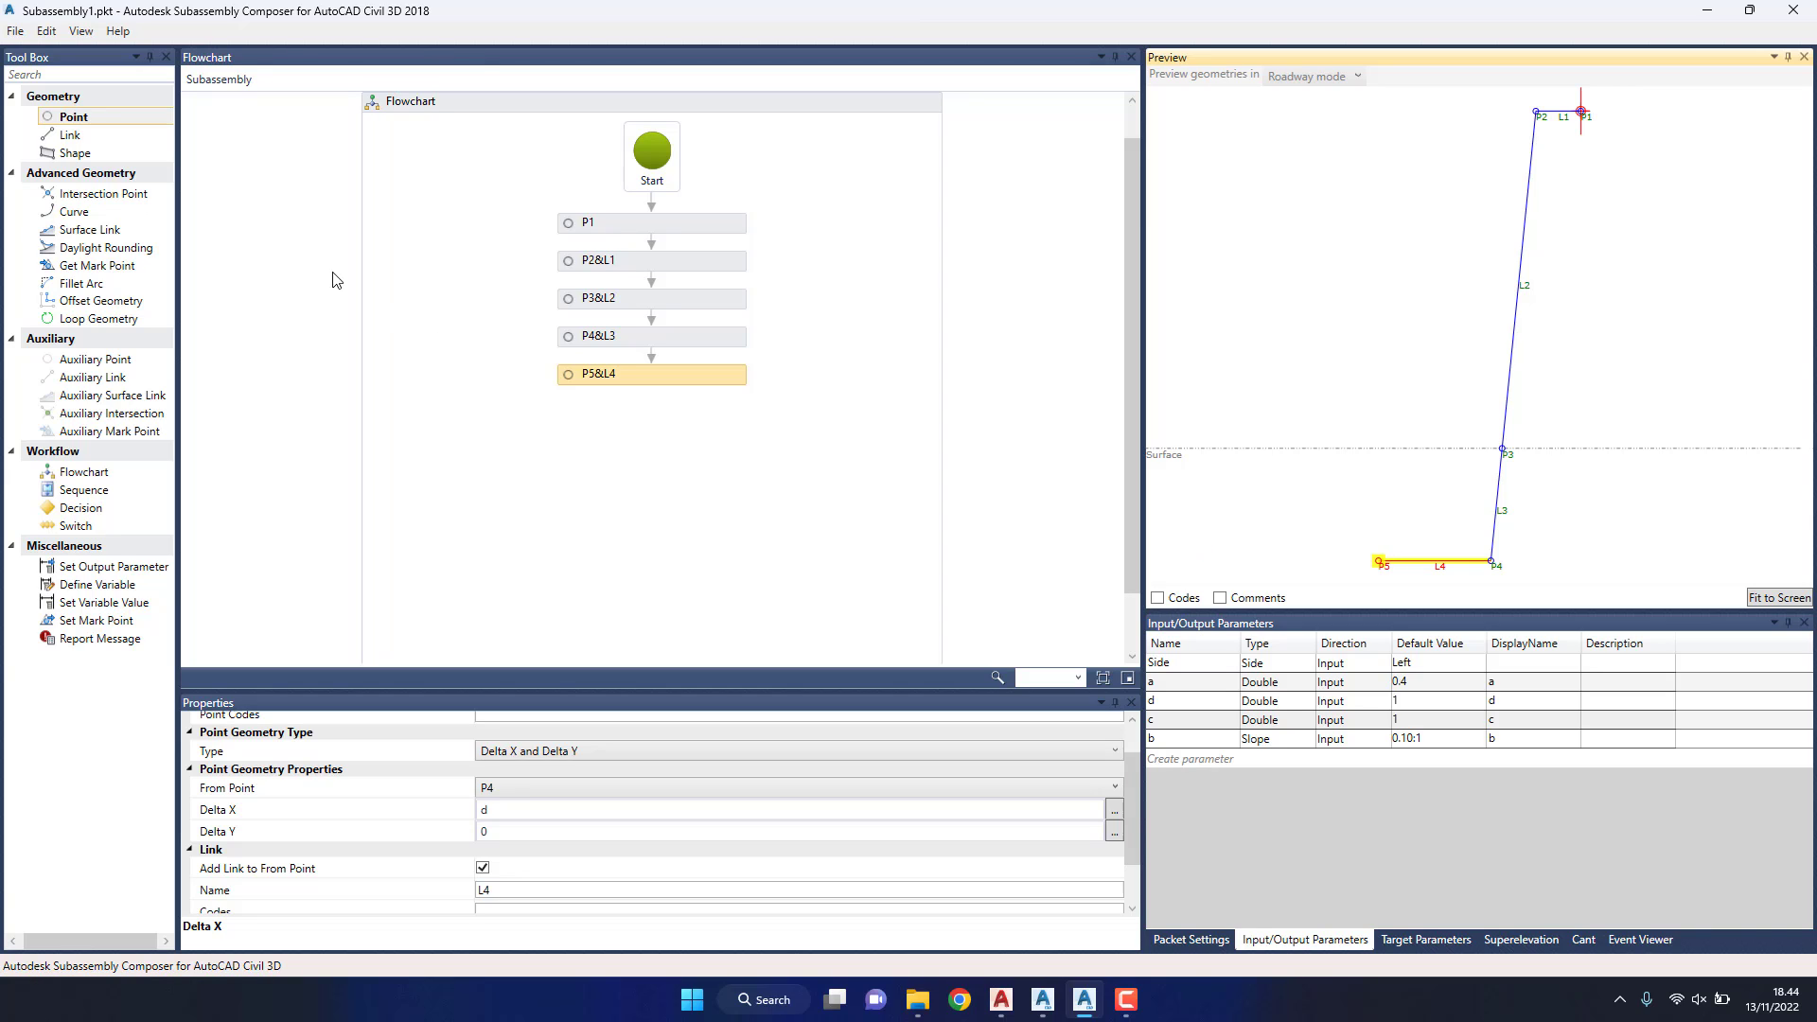
pyautogui.moveTo(144, 121); pyautogui.dragTo(651, 422)
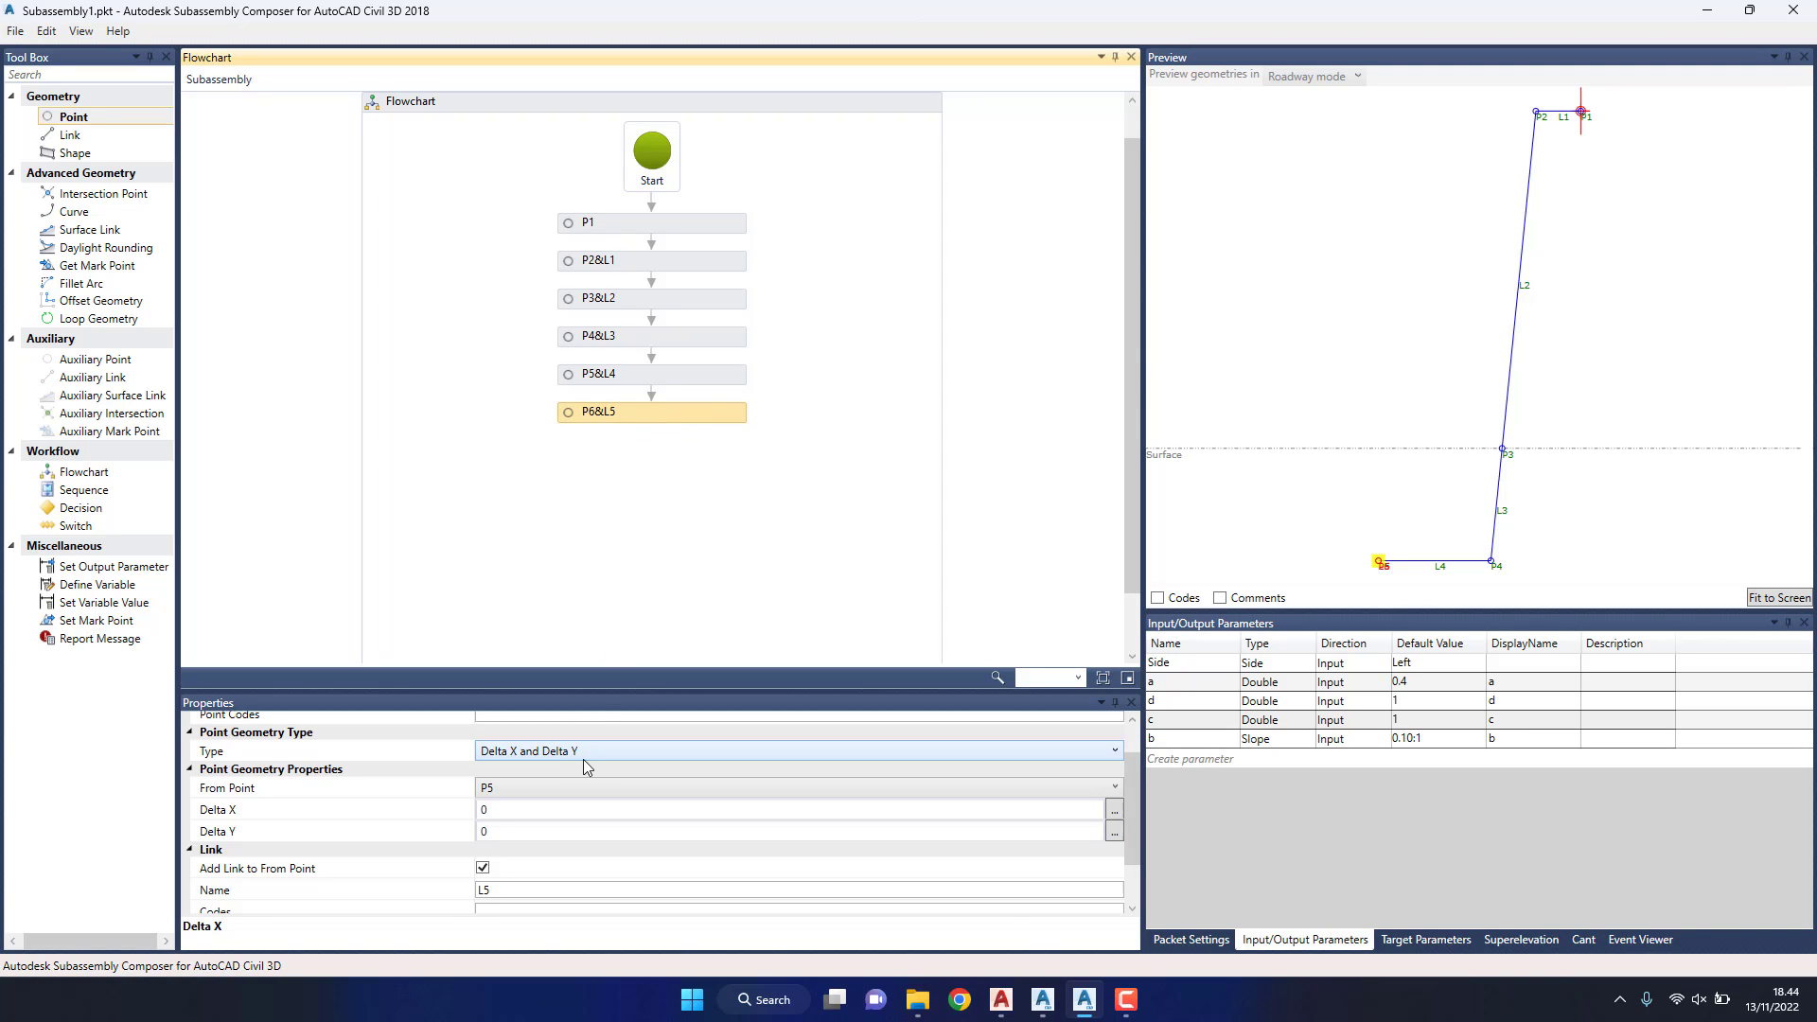
# Step: Check the 500 base thickness dimension in the AutoCAD retaining wall drawing
pyautogui.click(1001, 999)
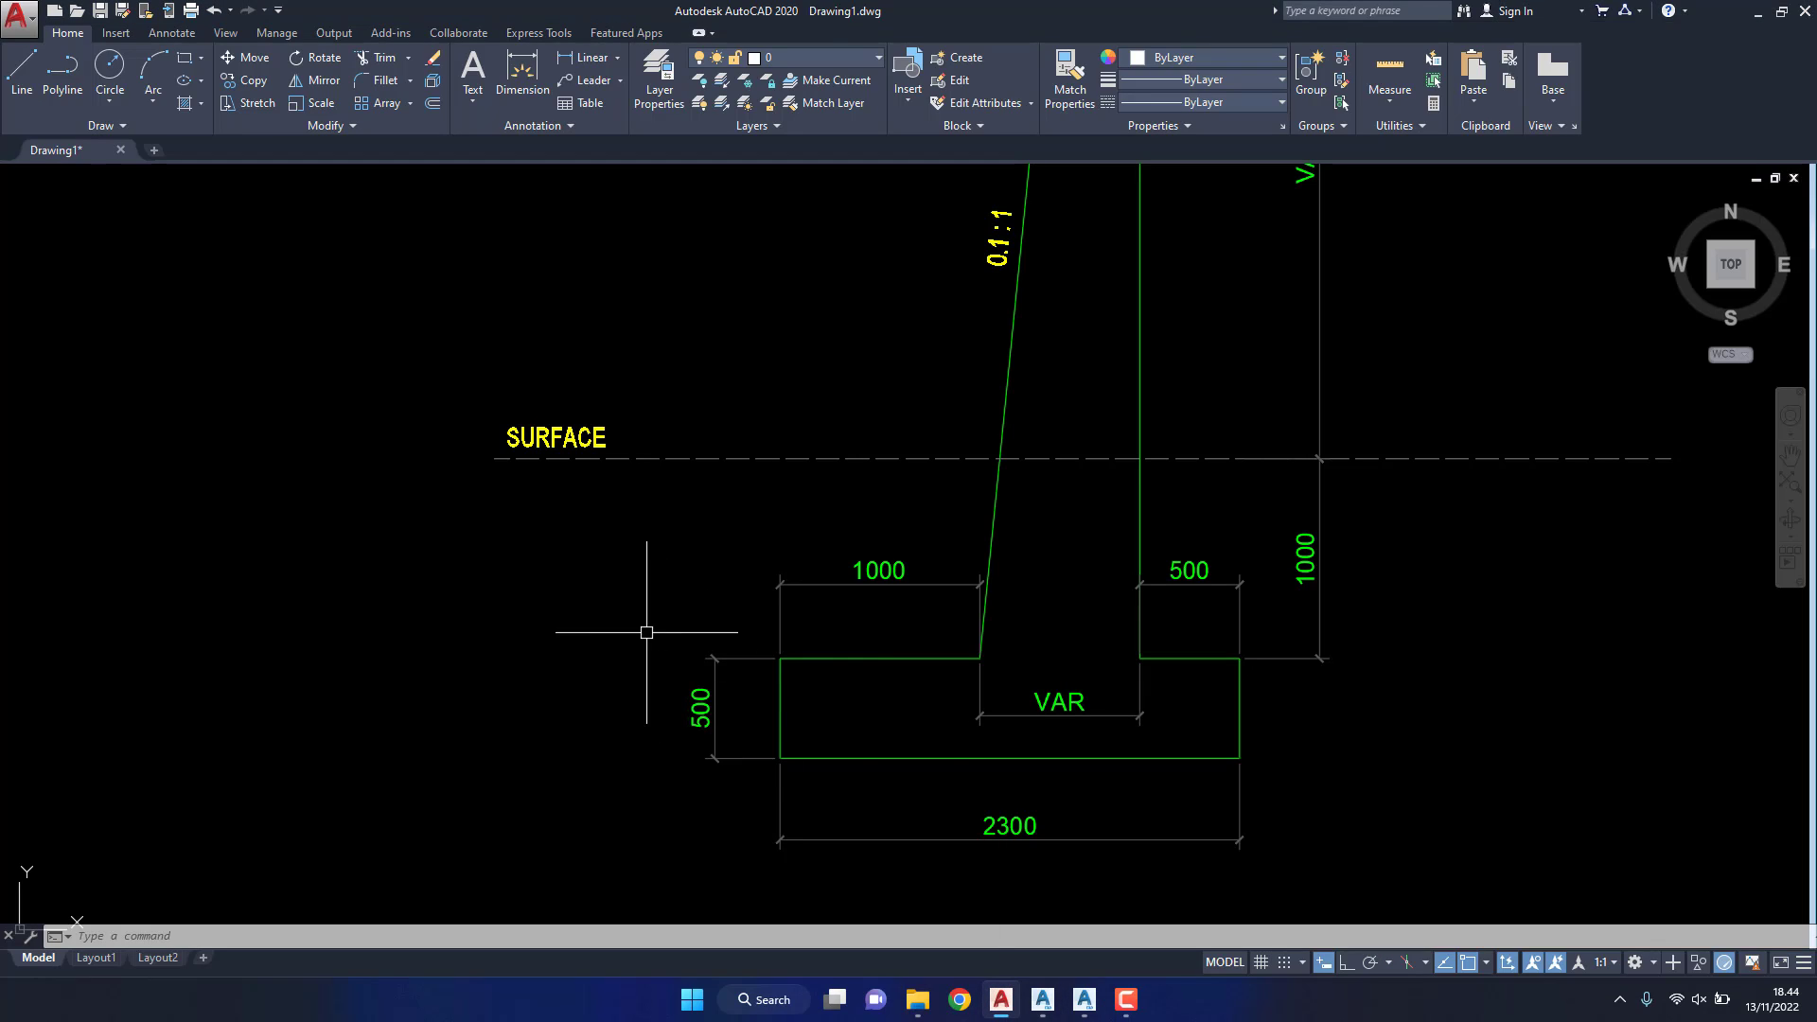
pyautogui.click(693, 662)
pyautogui.click(668, 722)
pyautogui.press('Escape')
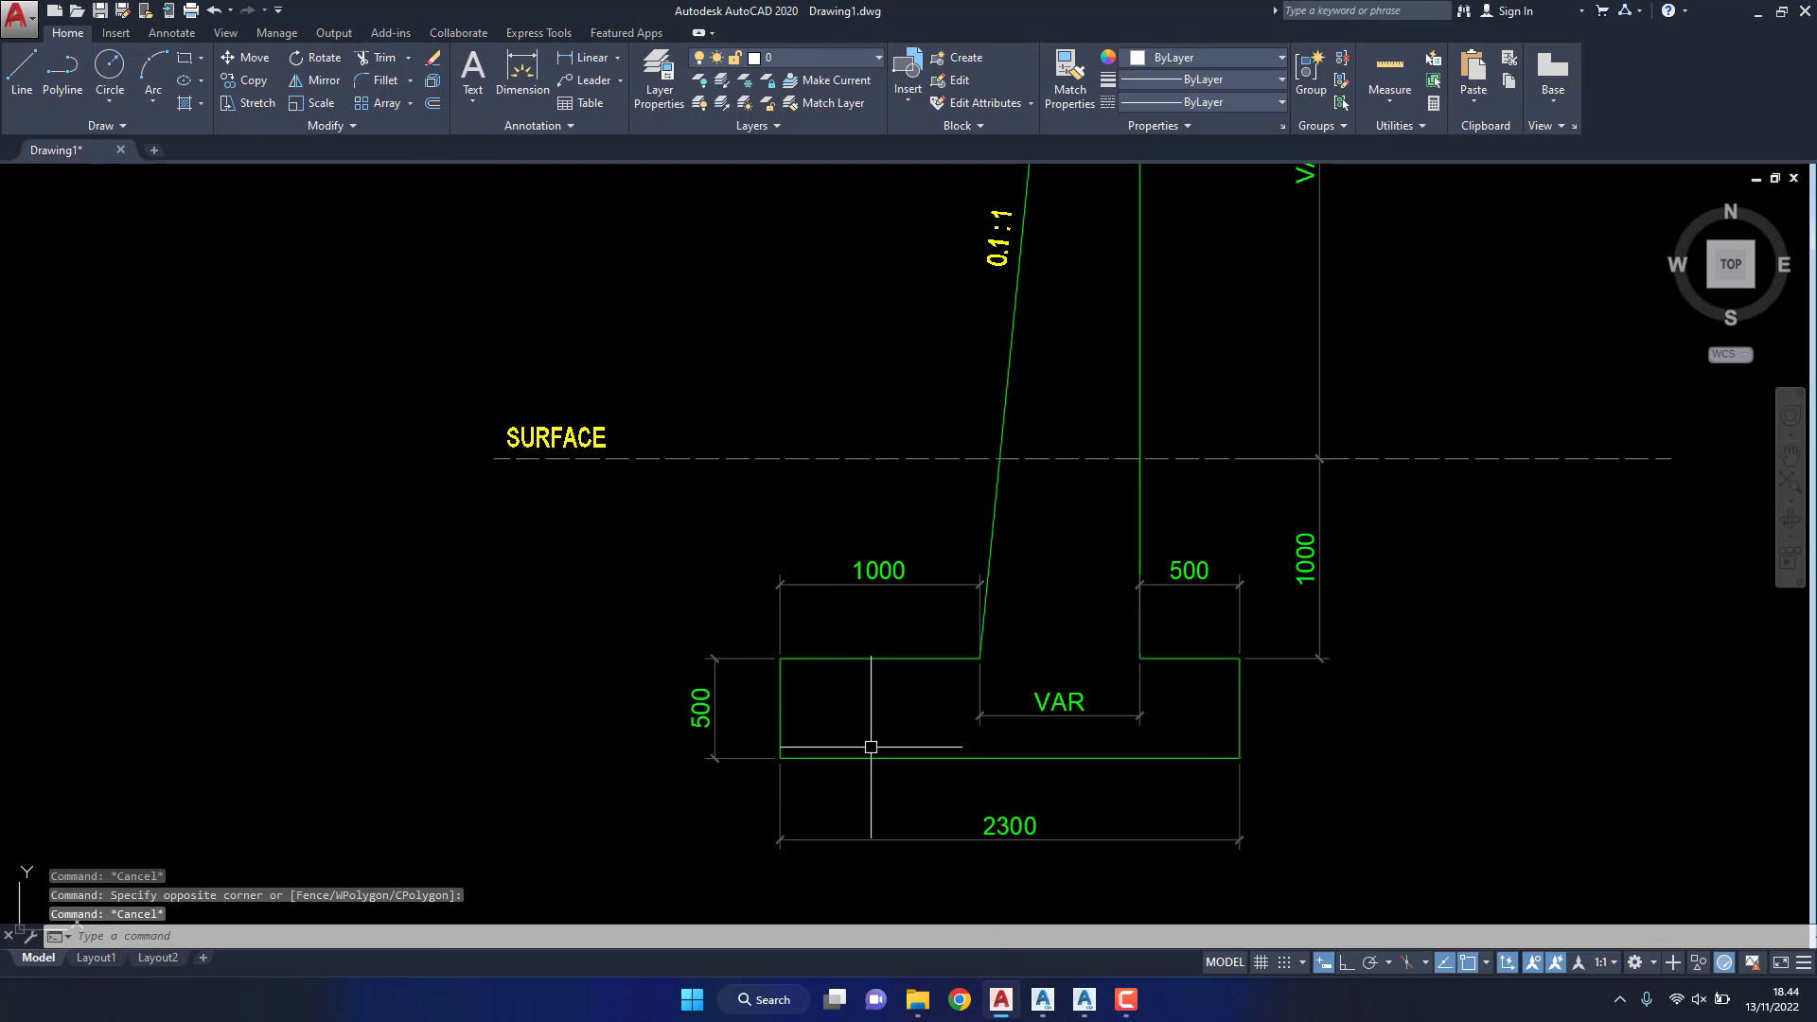
pyautogui.click(1084, 999)
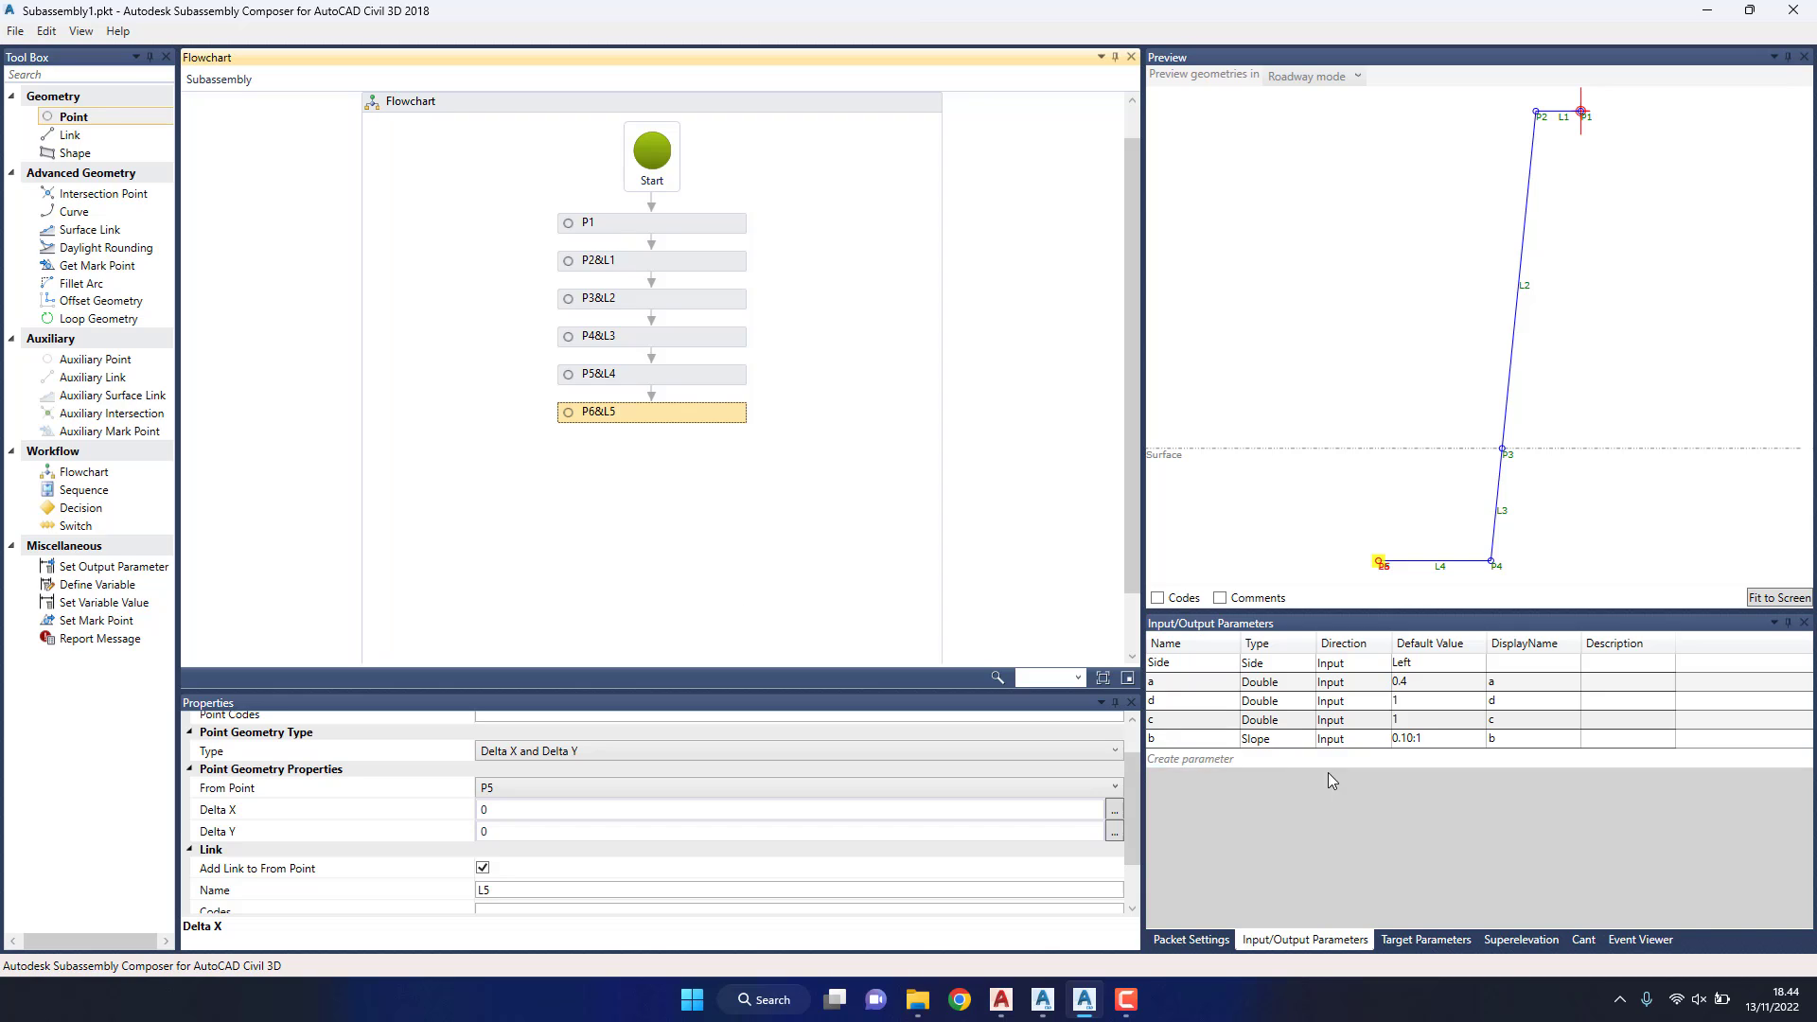
# Step: Create input parameter e with default value 0.5 and display name e
pyautogui.click(1207, 759)
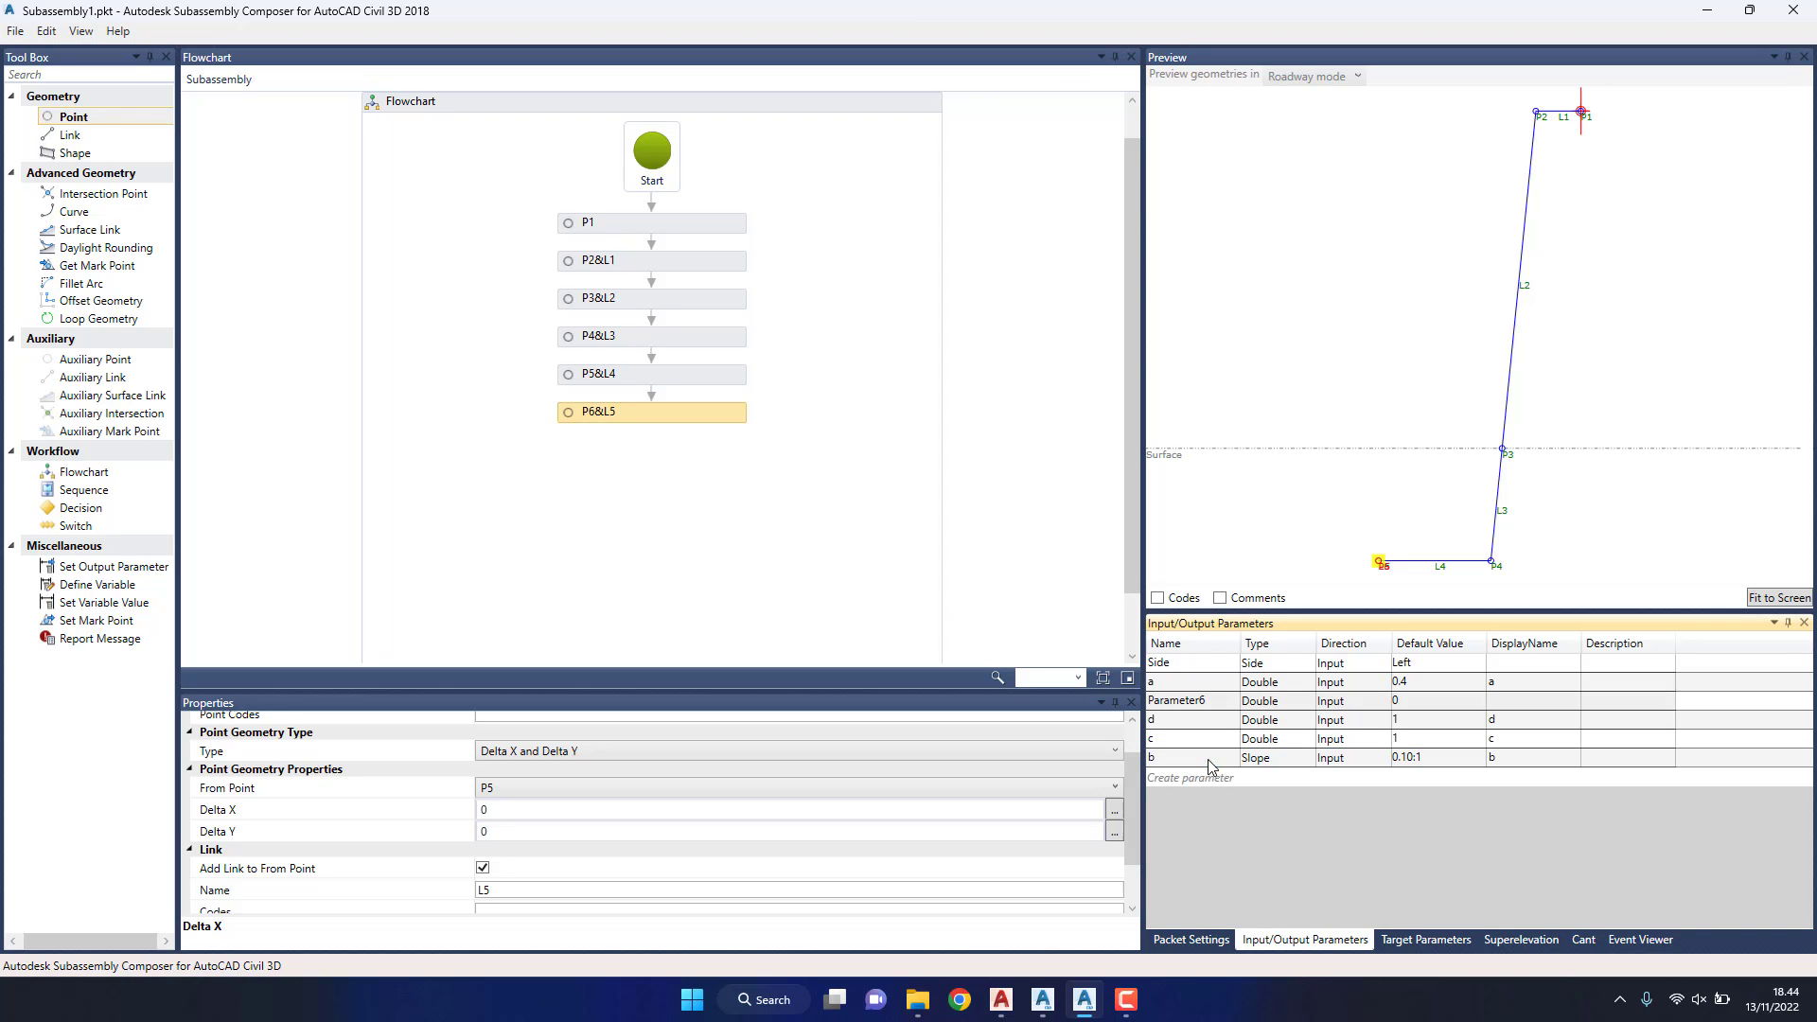
pyautogui.click(1213, 705)
pyautogui.click(1214, 711)
pyautogui.write('e')
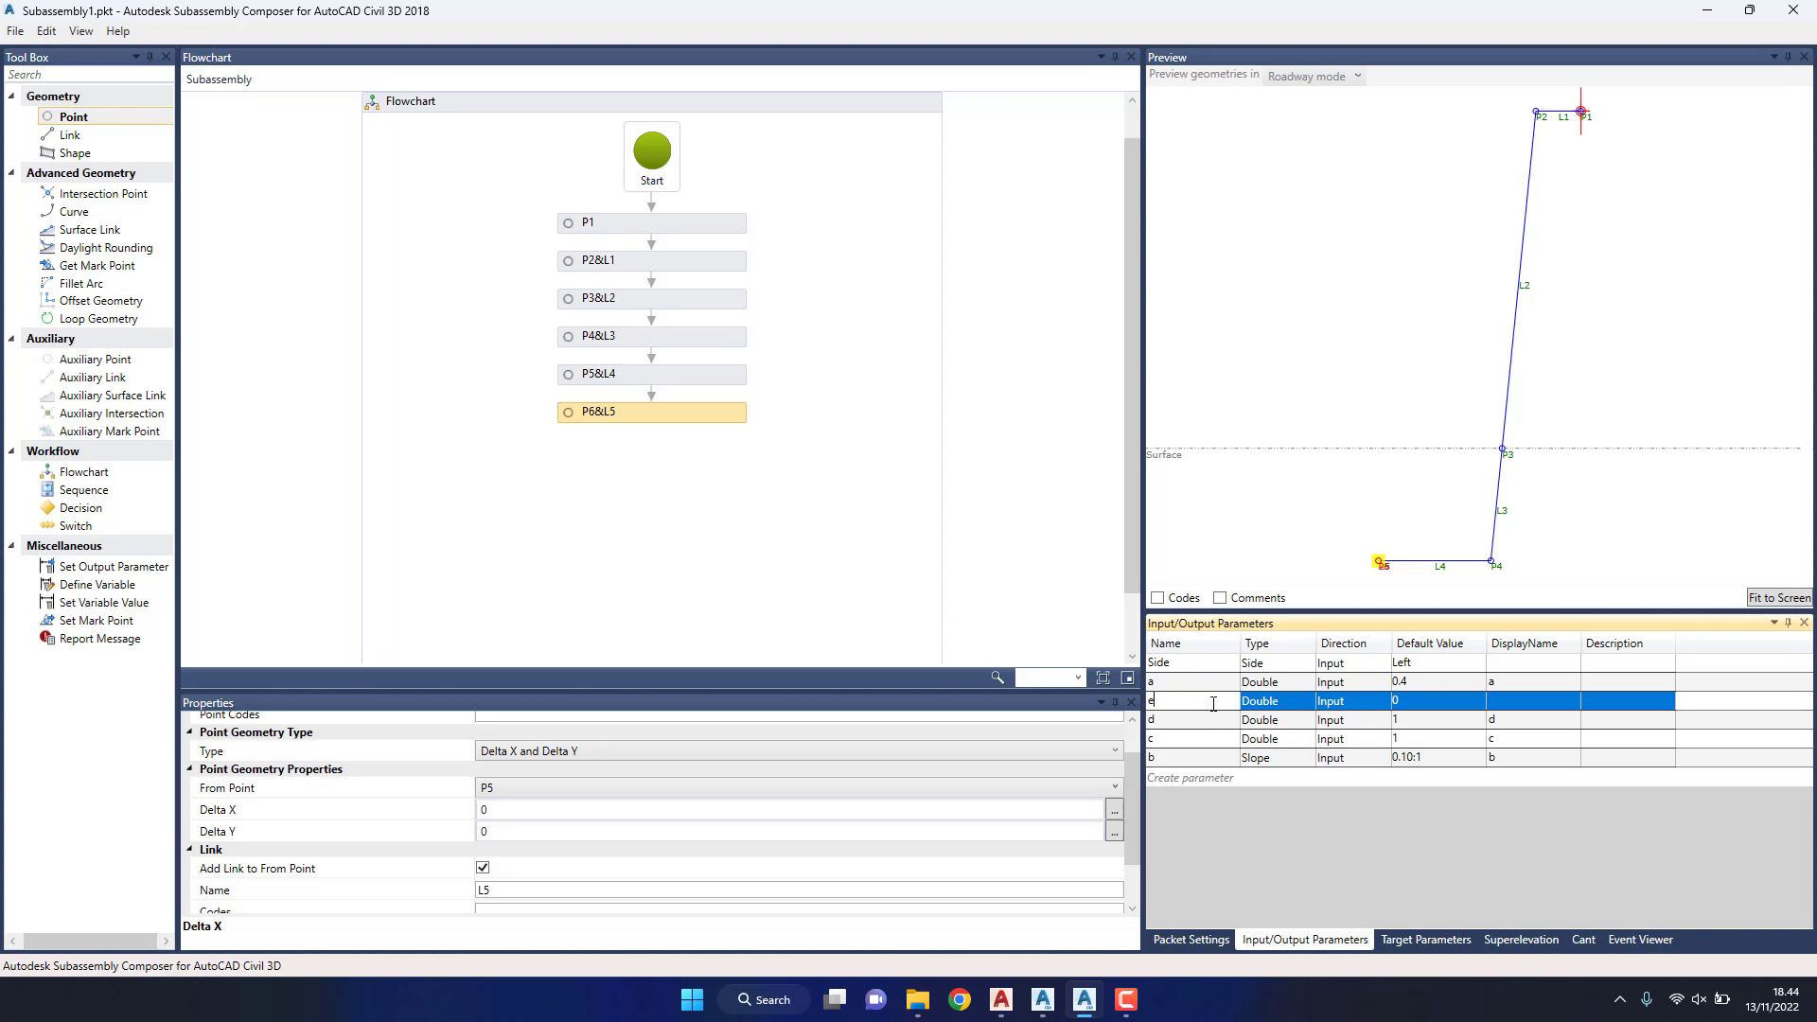
pyautogui.click(1417, 708)
pyautogui.write('.5')
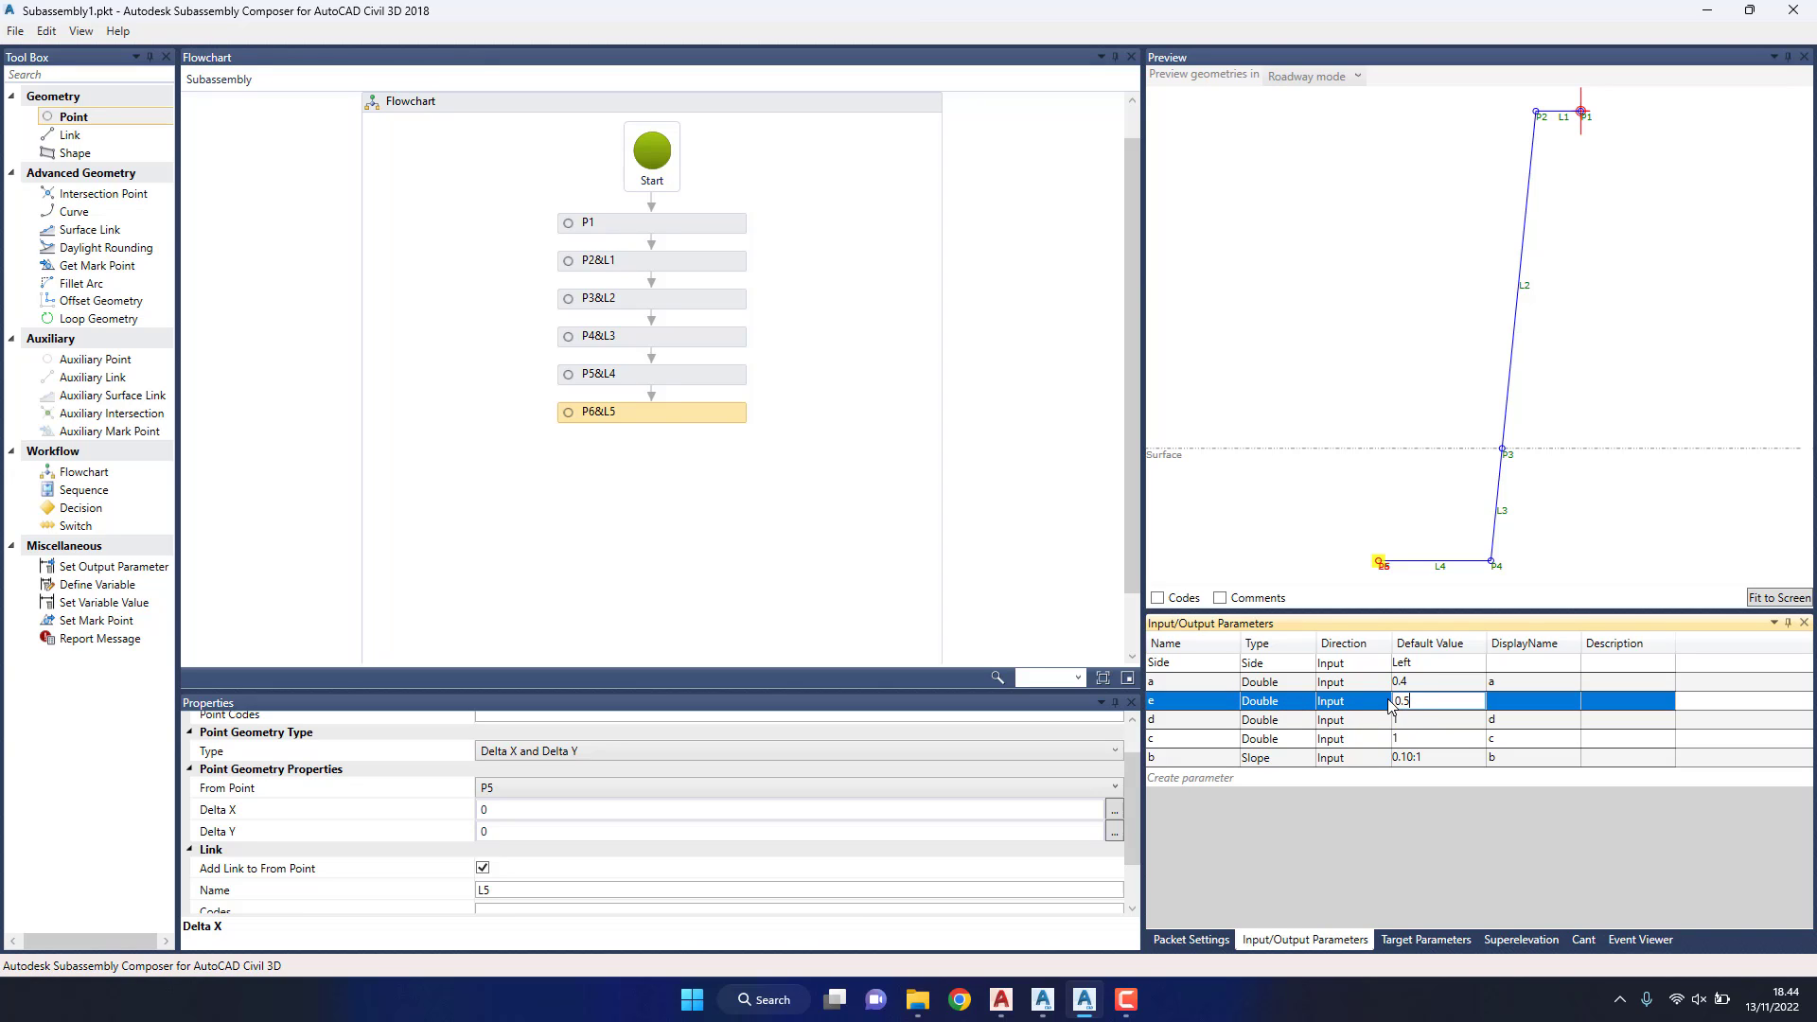
pyautogui.click(1503, 700)
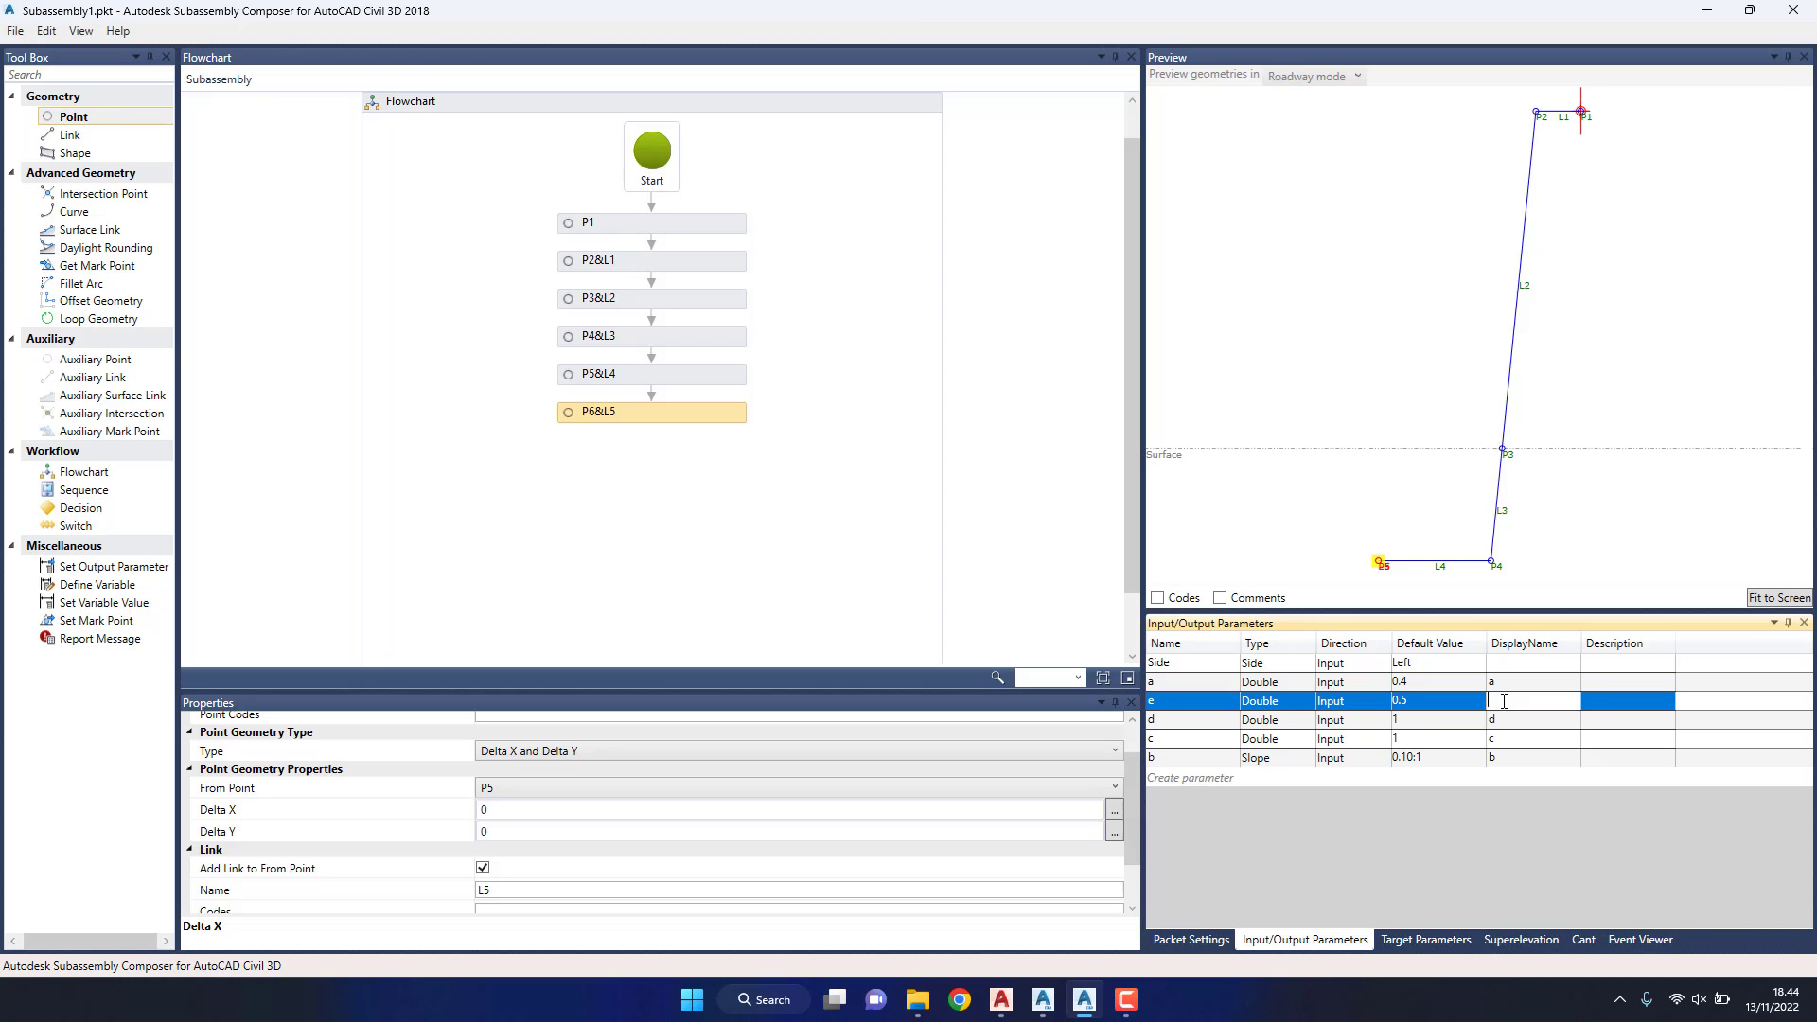
pyautogui.write('e')
pyautogui.press('Return')
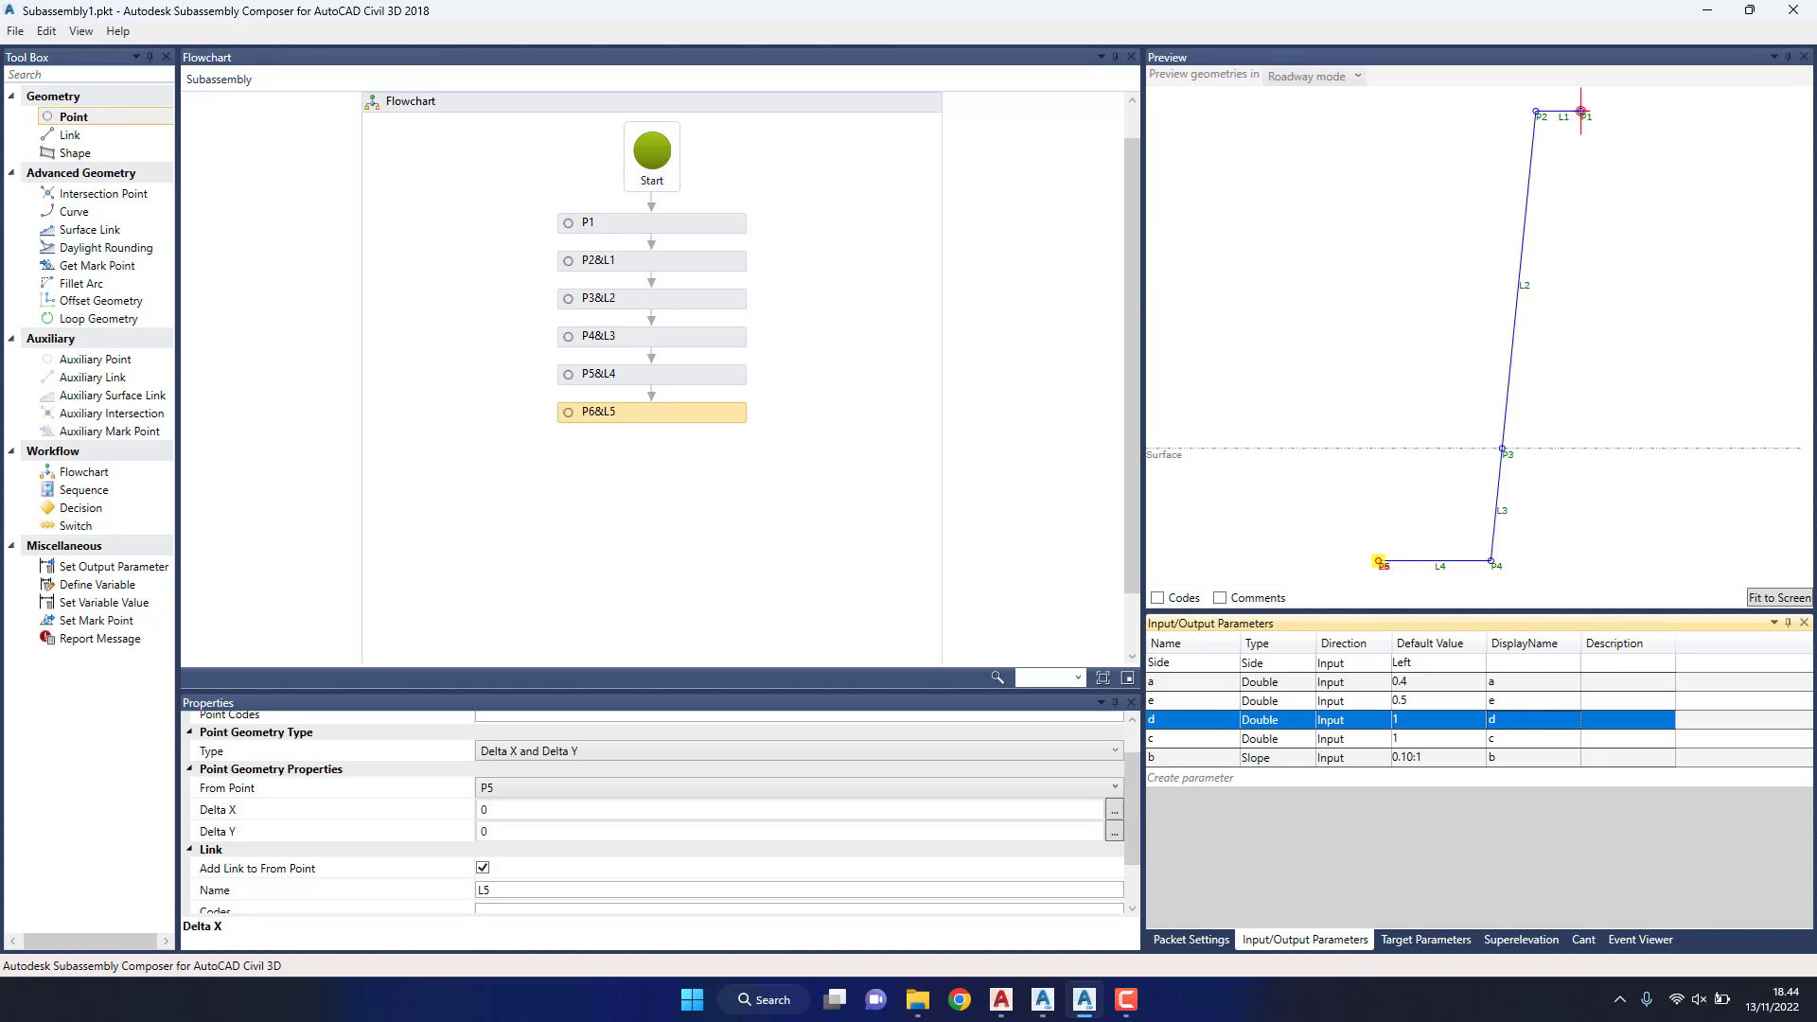
# Step: Set P6's Delta Y to -e below P5
pyautogui.scroll(-1, 520, 831)
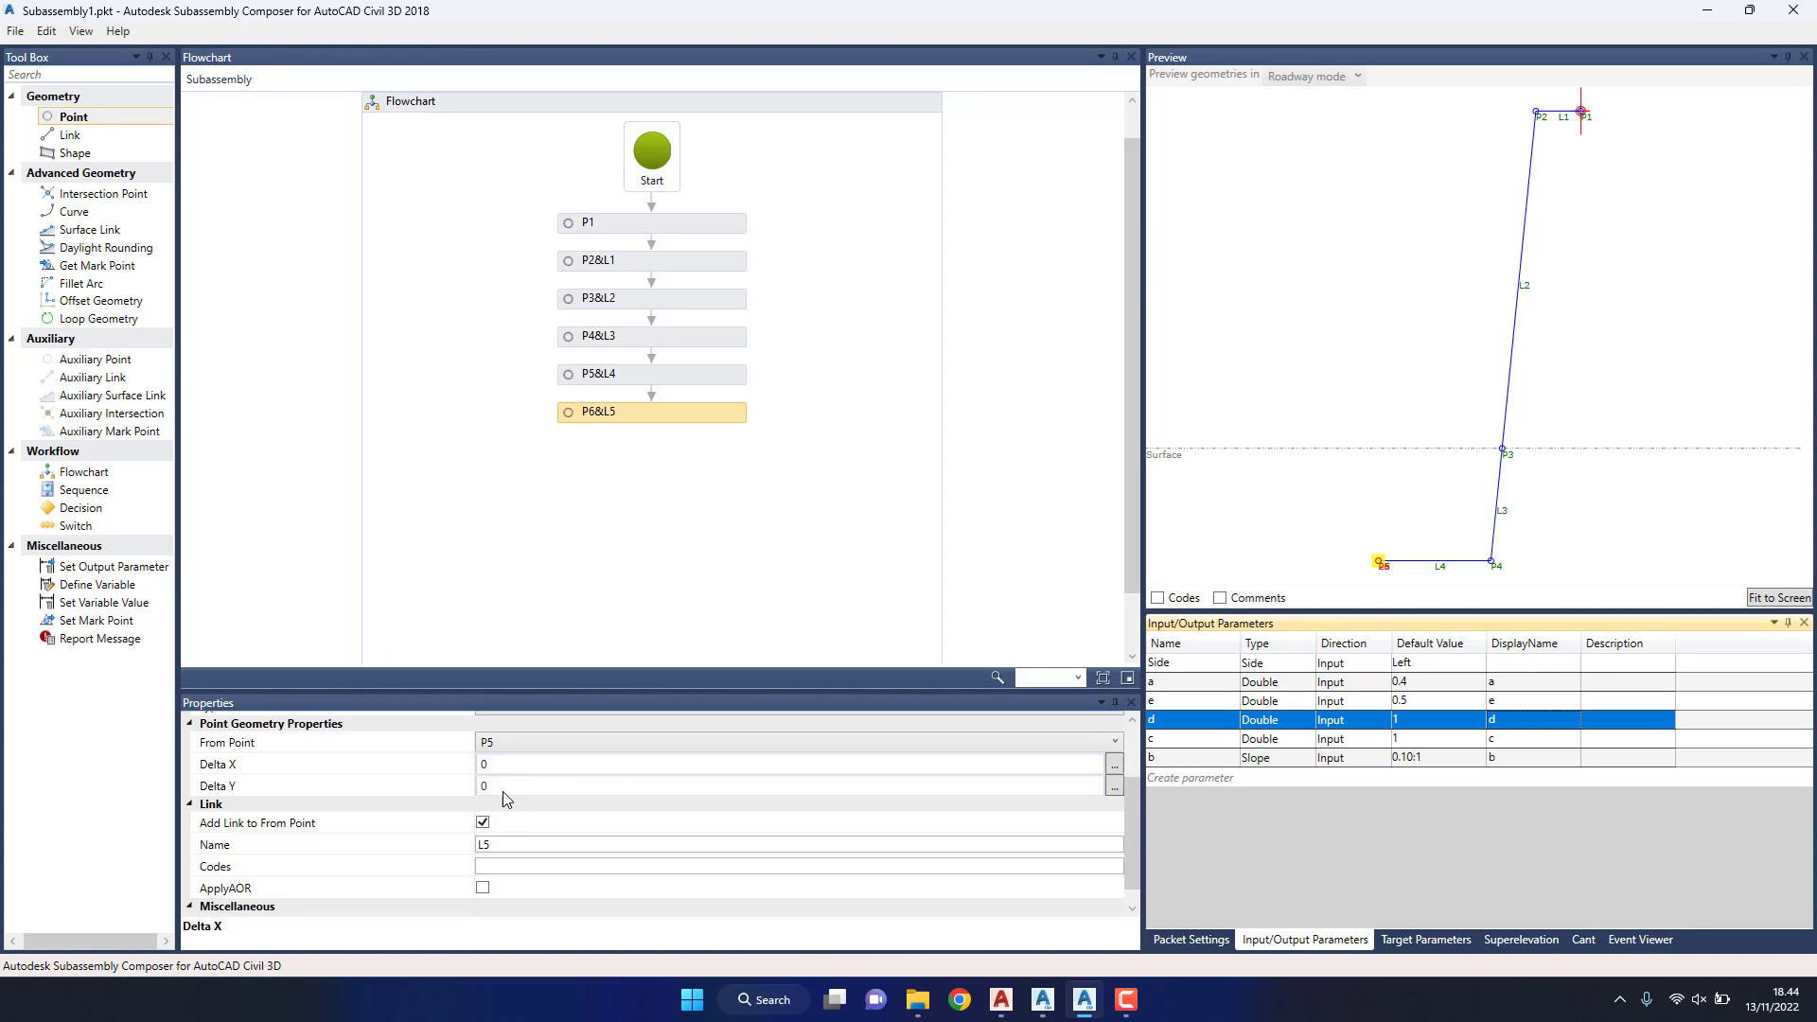
pyautogui.click(508, 785)
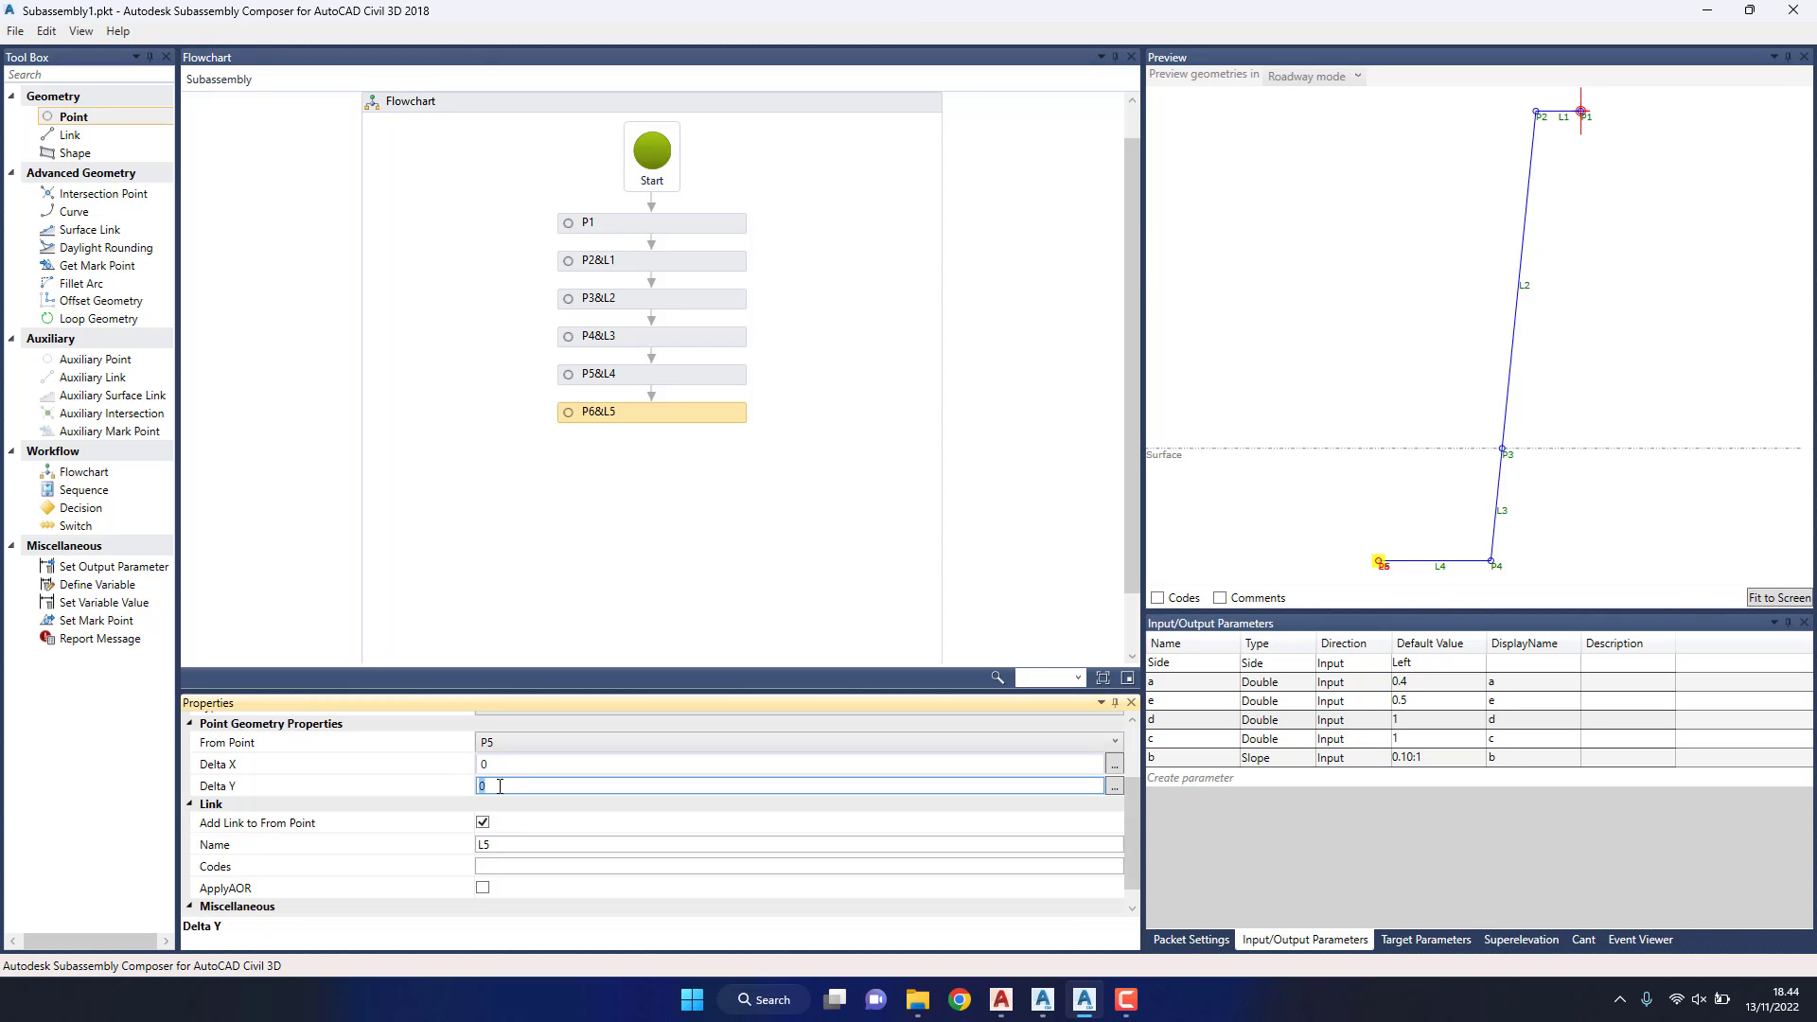
pyautogui.write('-e')
pyautogui.press('Return')
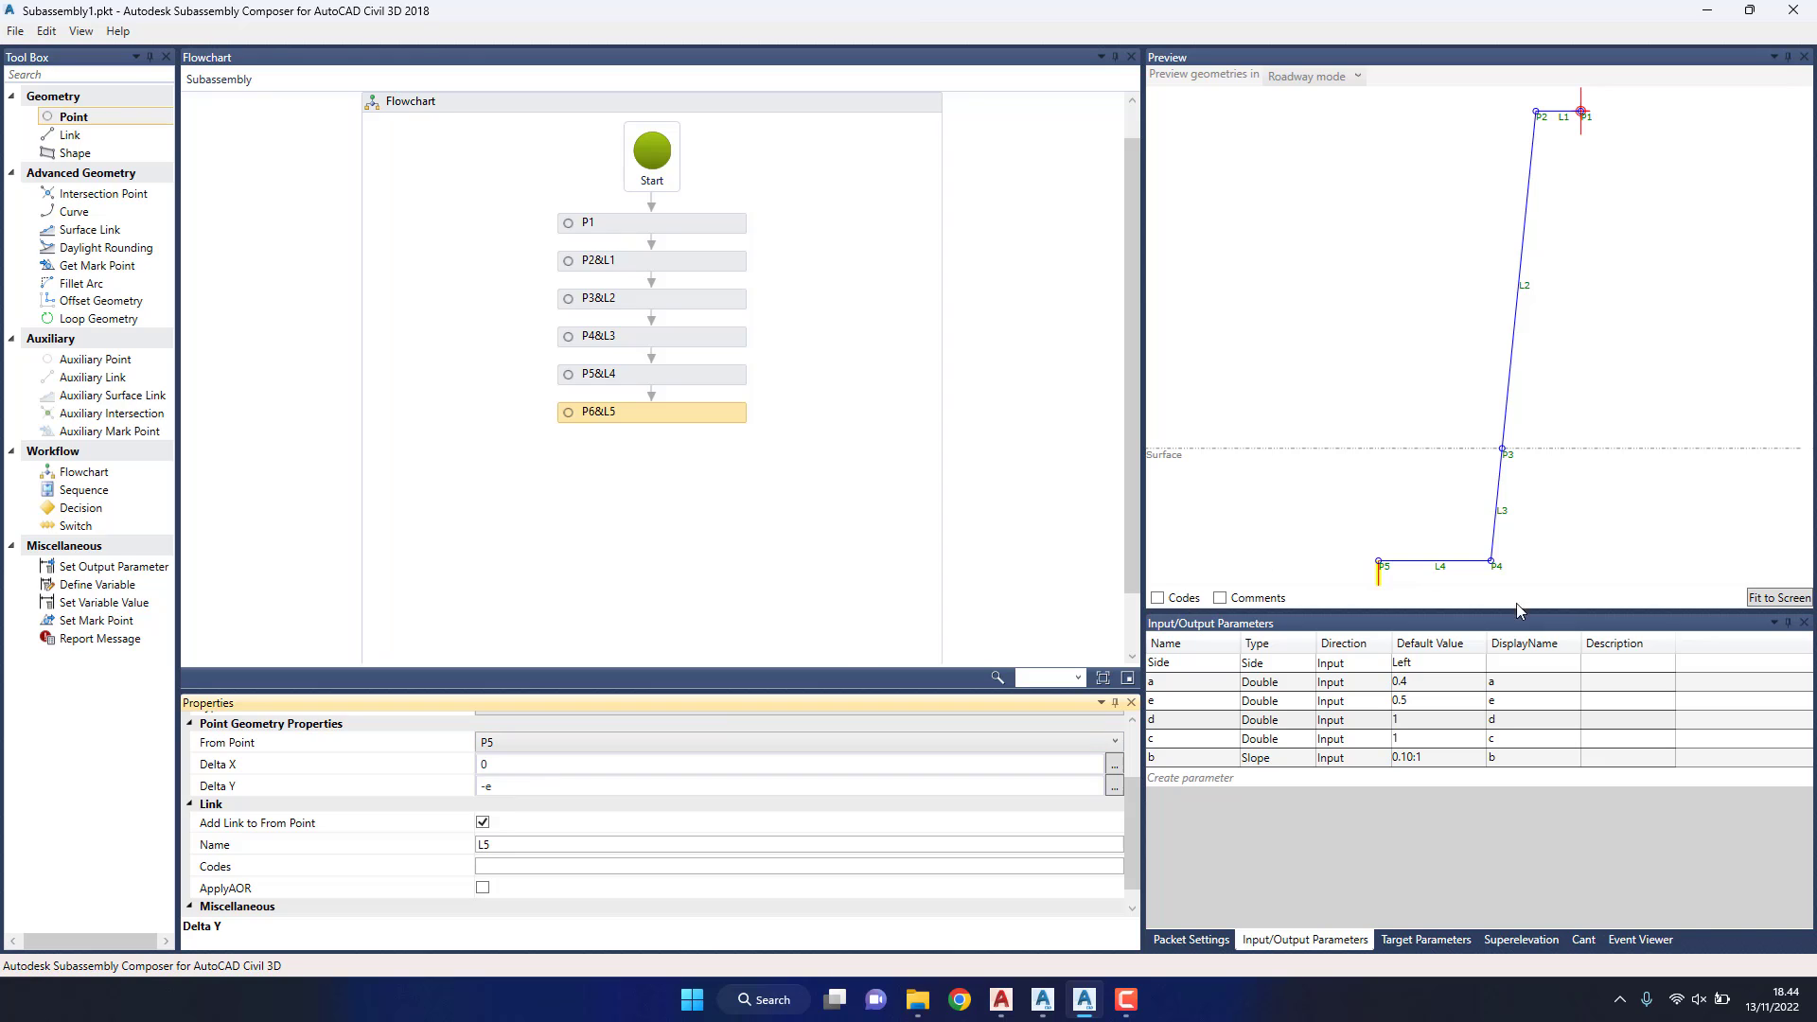
pyautogui.click(1765, 598)
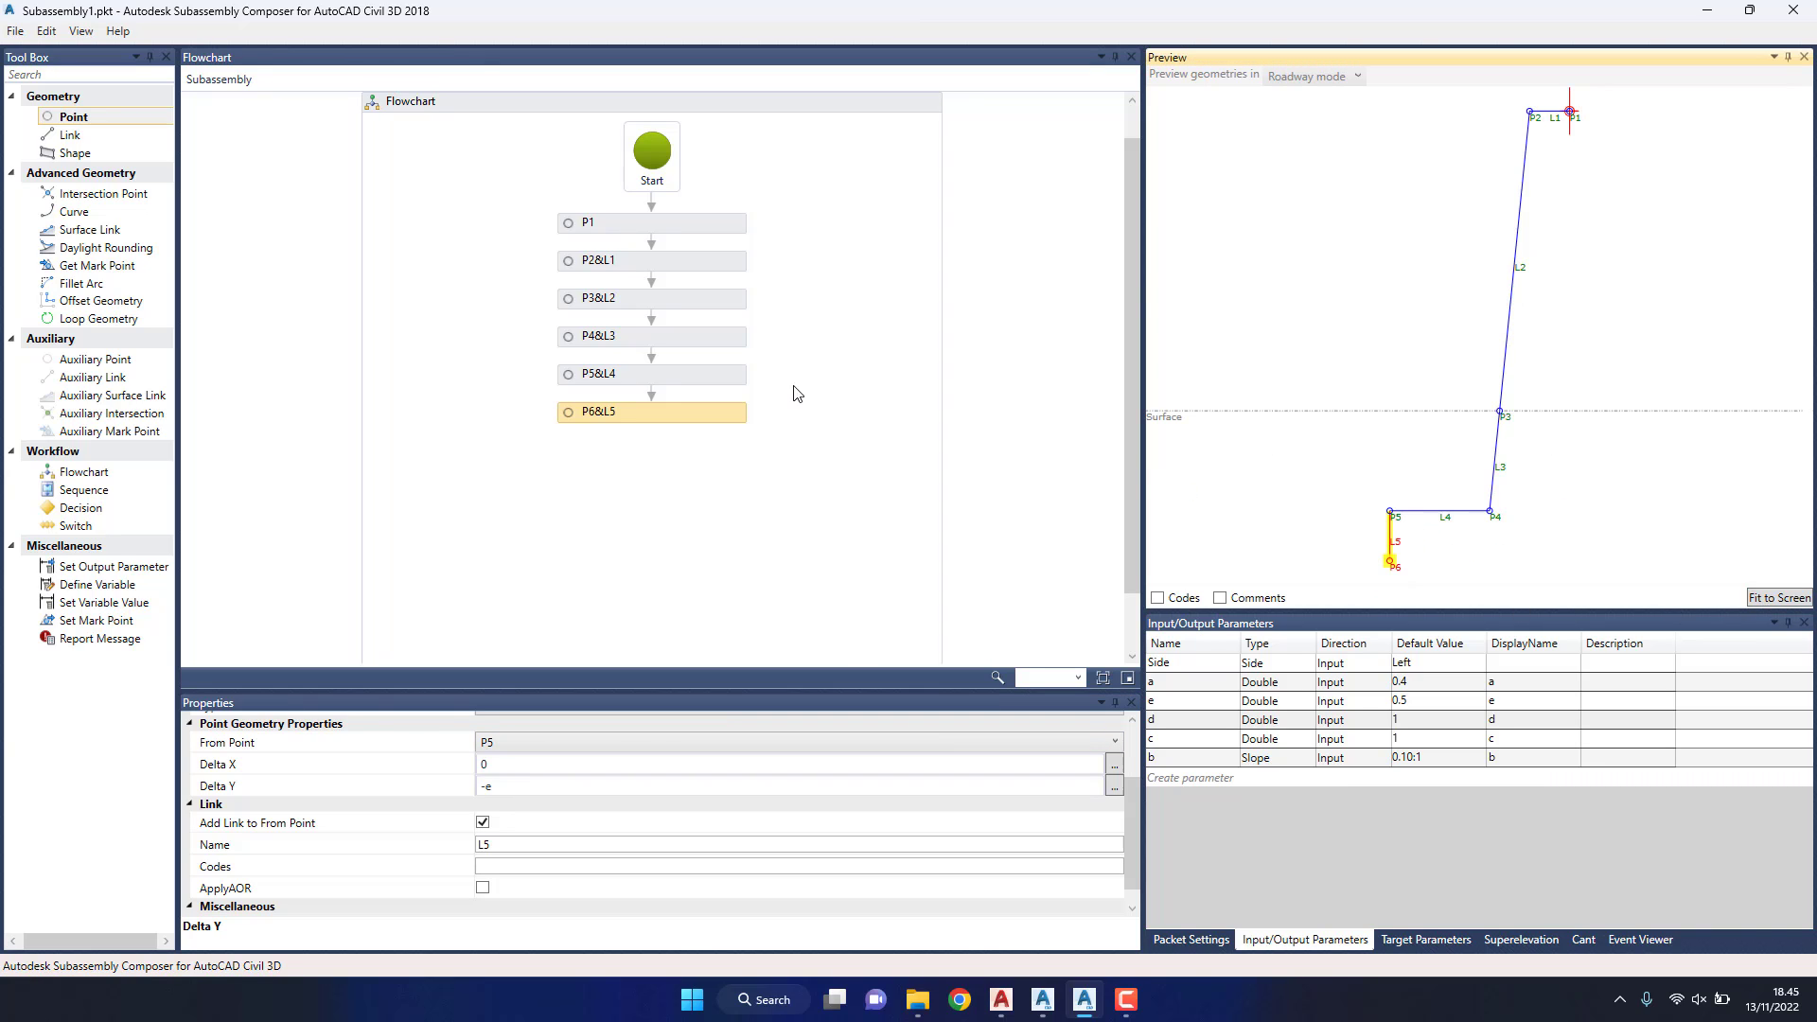
# Step: Add point P7&L6 after P6&L5, then inspect the VAR and 1000 wall height dimensions in AutoCAD
pyautogui.moveTo(119, 117); pyautogui.dragTo(665, 461)
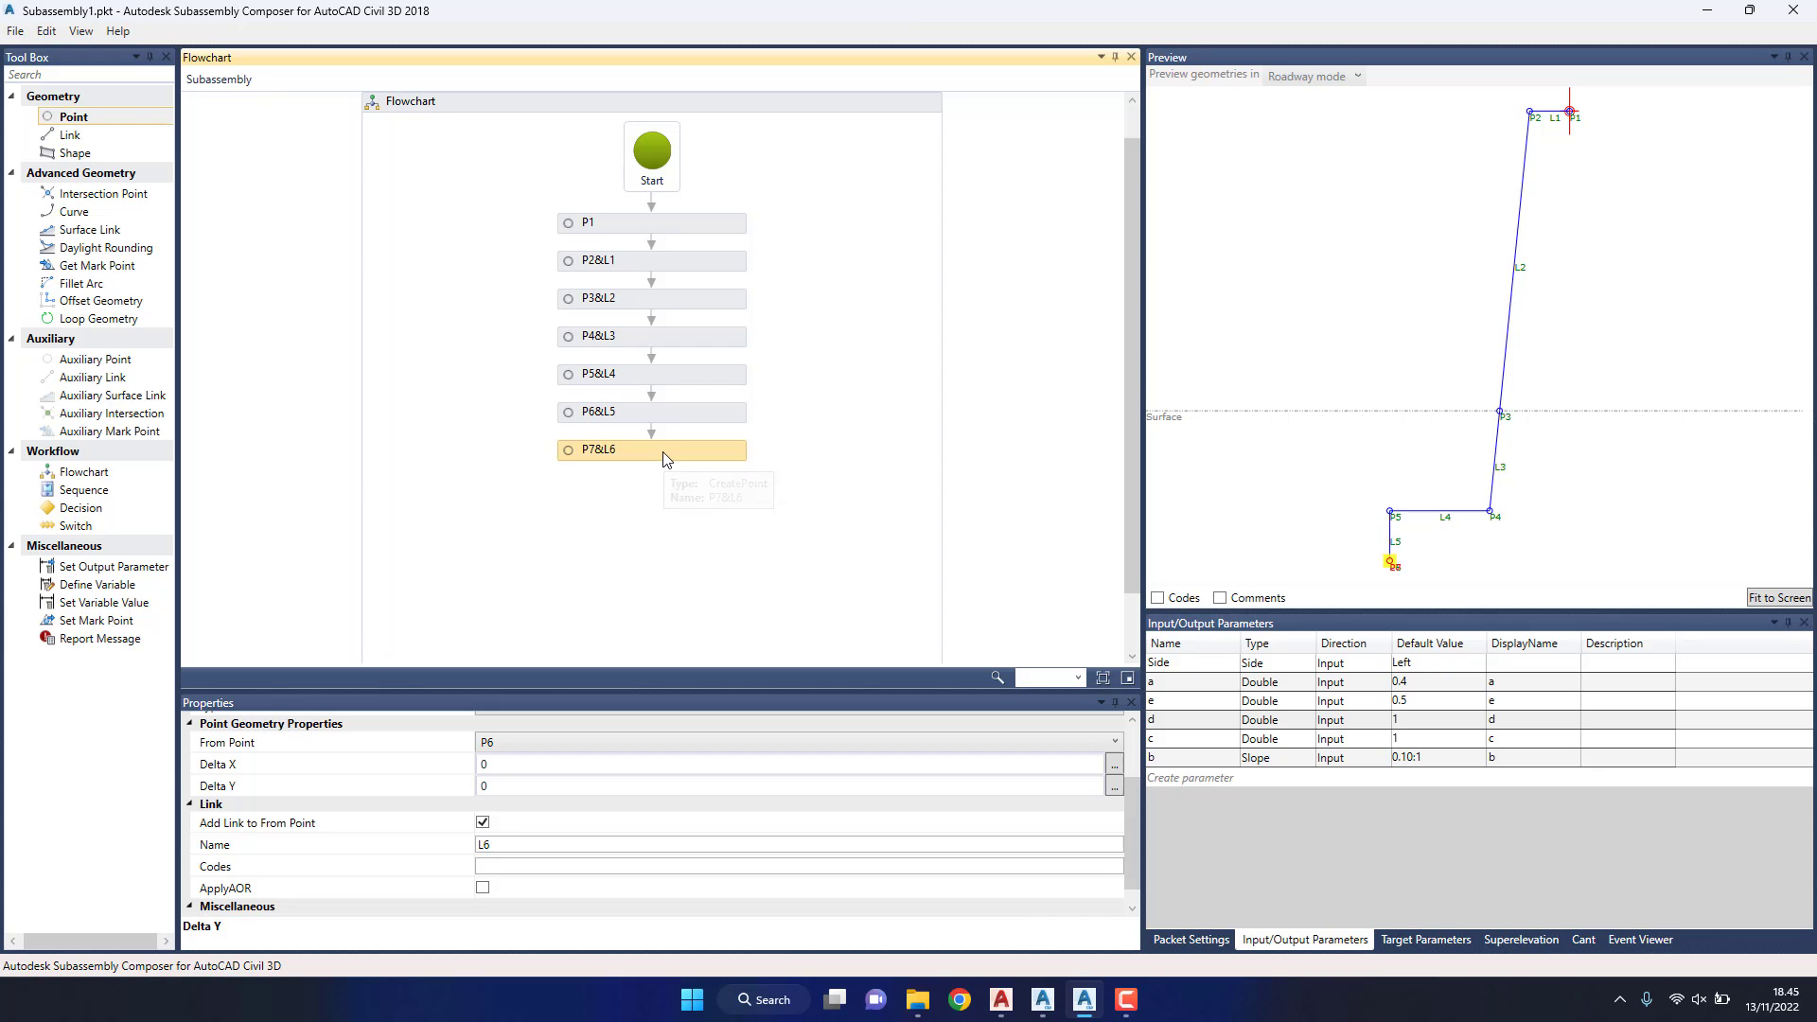
pyautogui.click(1001, 999)
pyautogui.moveTo(1108, 622); pyautogui.dragTo(1021, 690, button='middle')
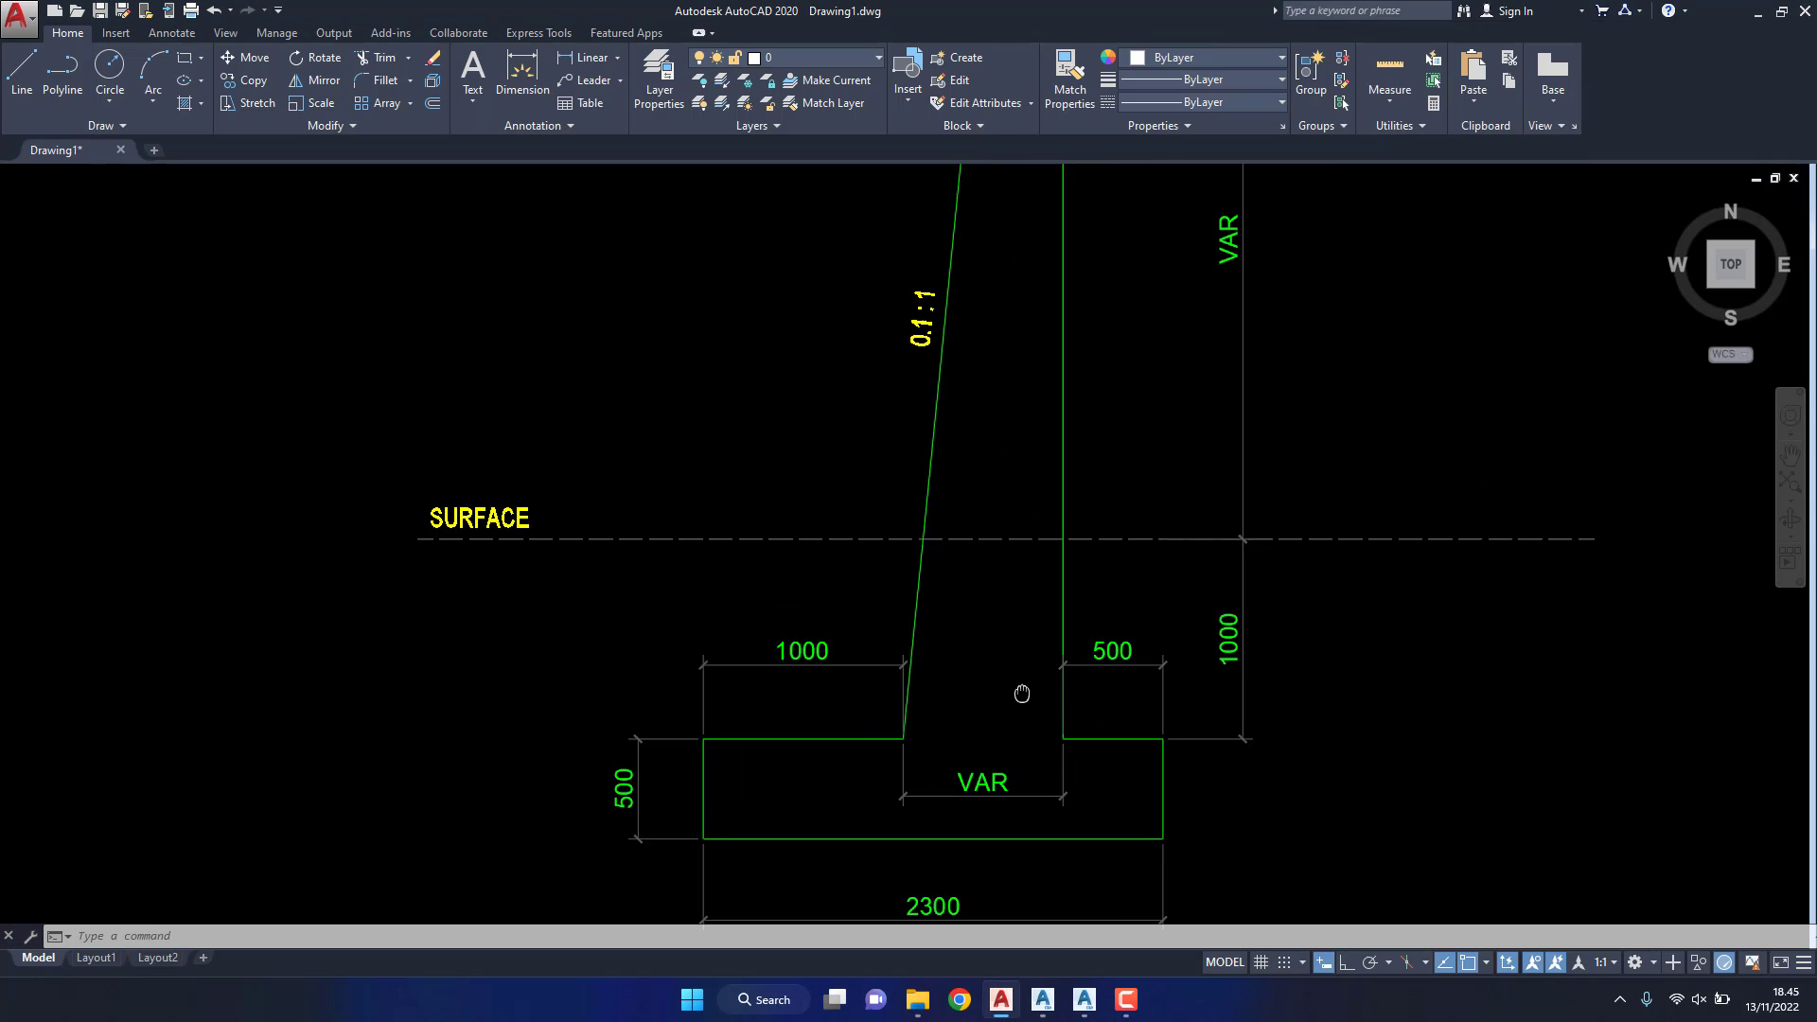
pyautogui.scroll(-2, 1031, 615)
pyautogui.moveTo(1164, 426); pyautogui.dragTo(1079, 587)
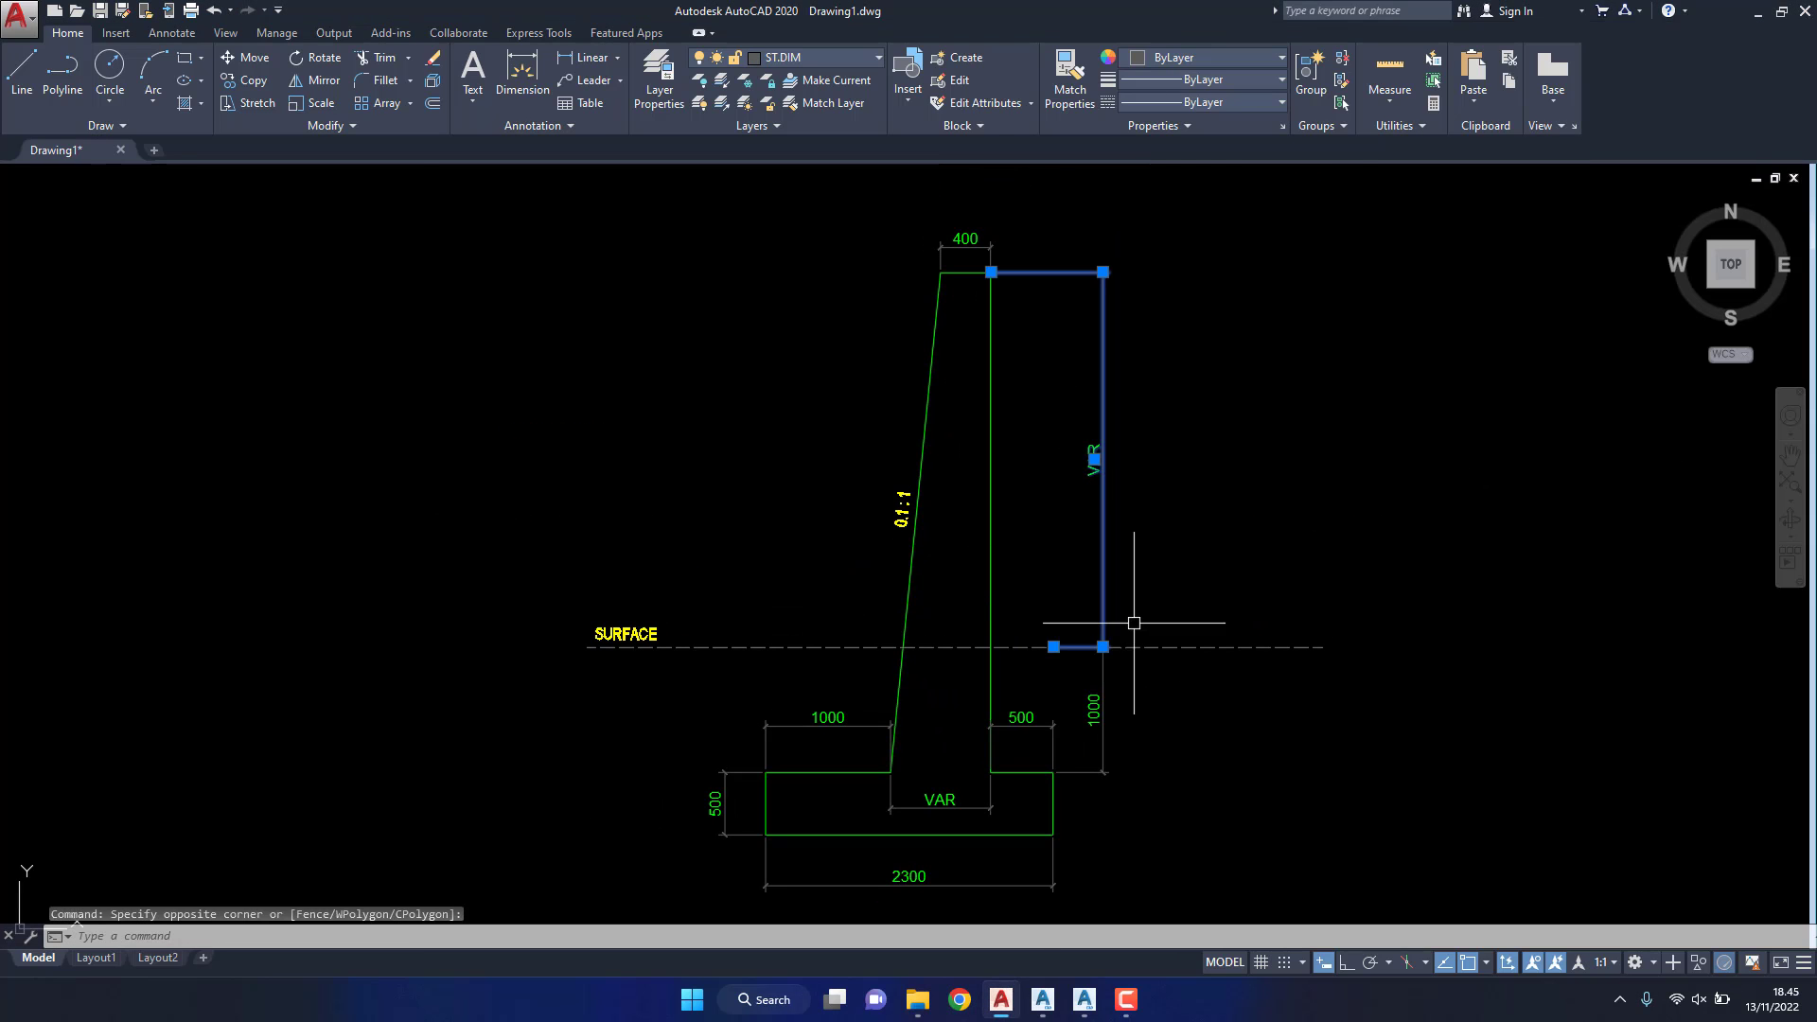
pyautogui.moveTo(1164, 729); pyautogui.dragTo(1088, 682)
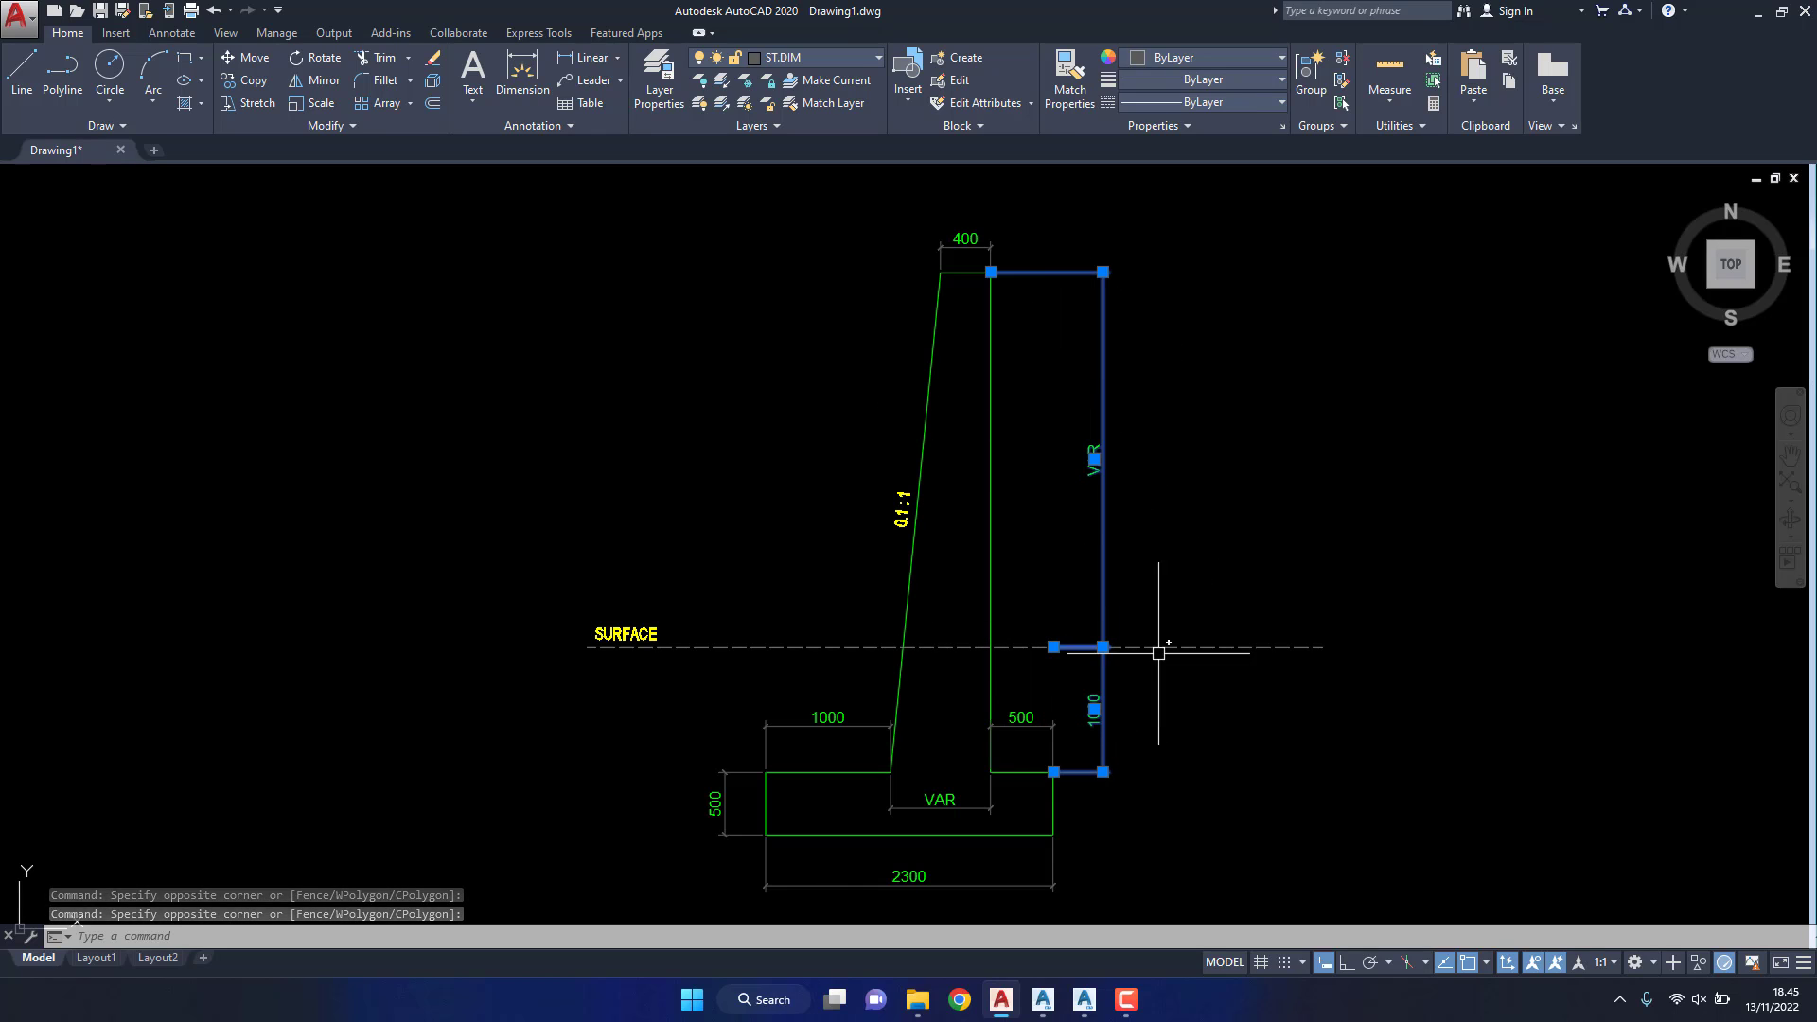
pyautogui.press('Escape')
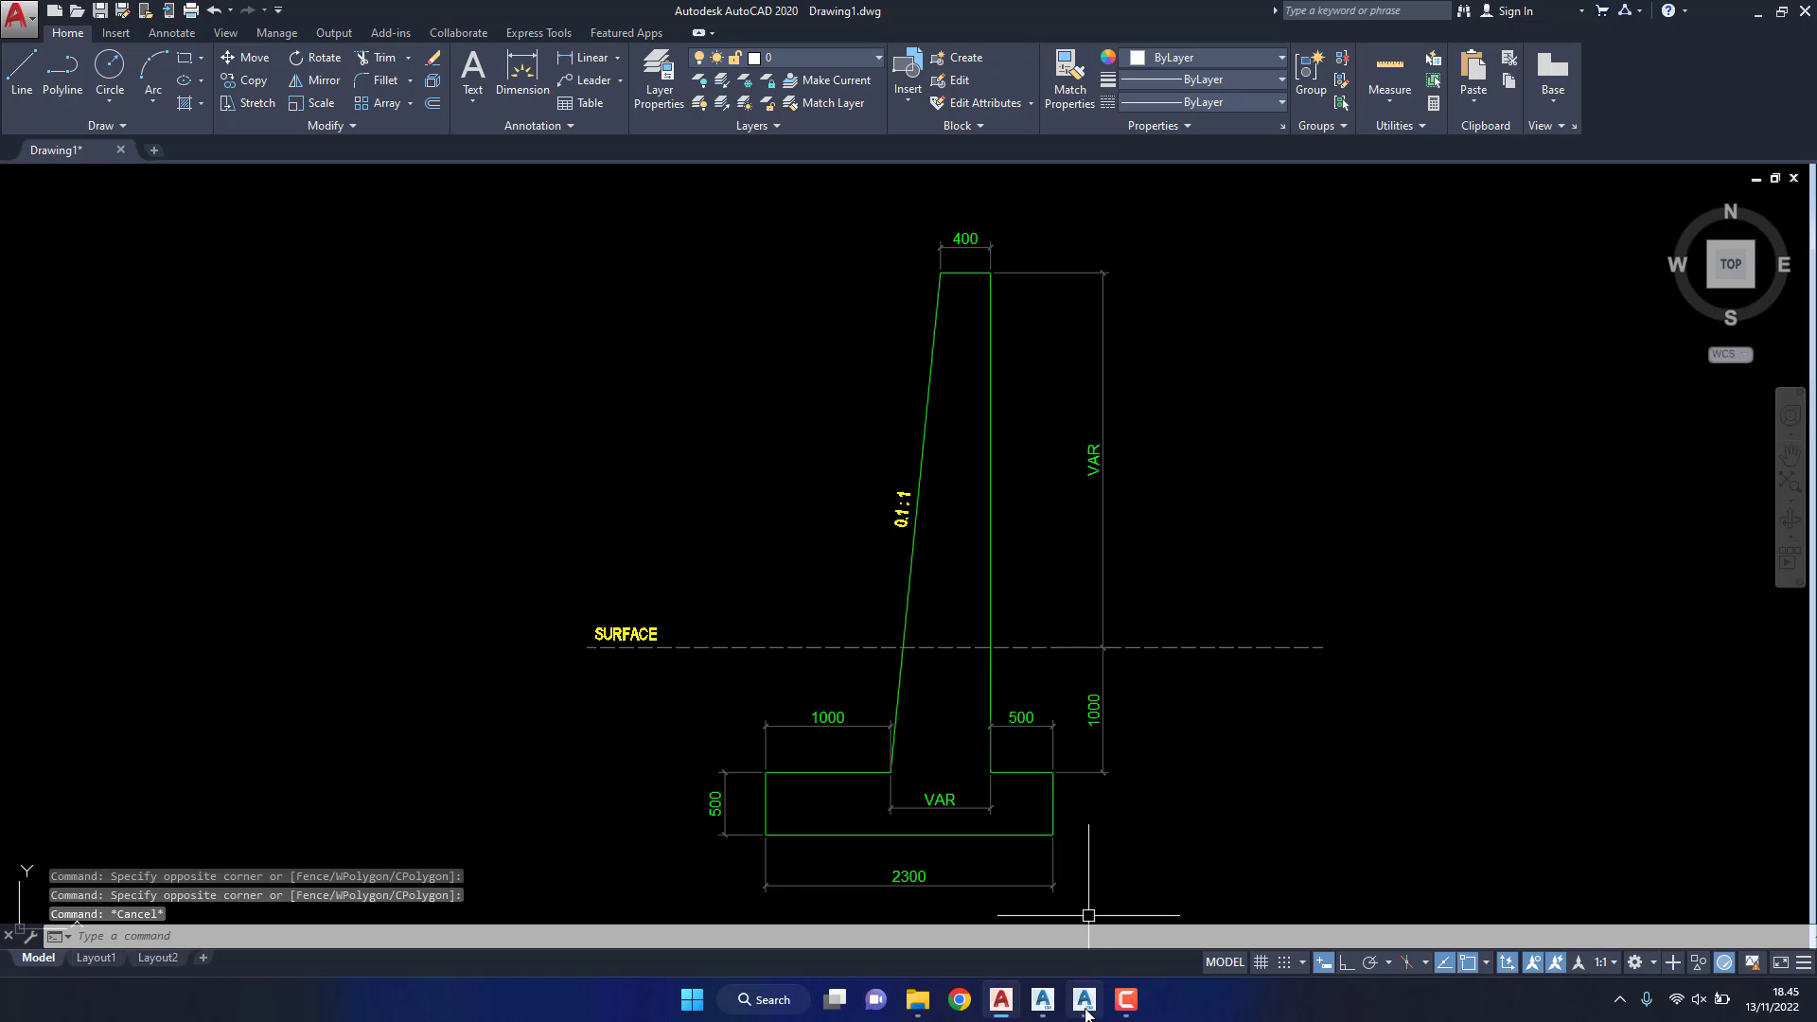
pyautogui.click(1085, 999)
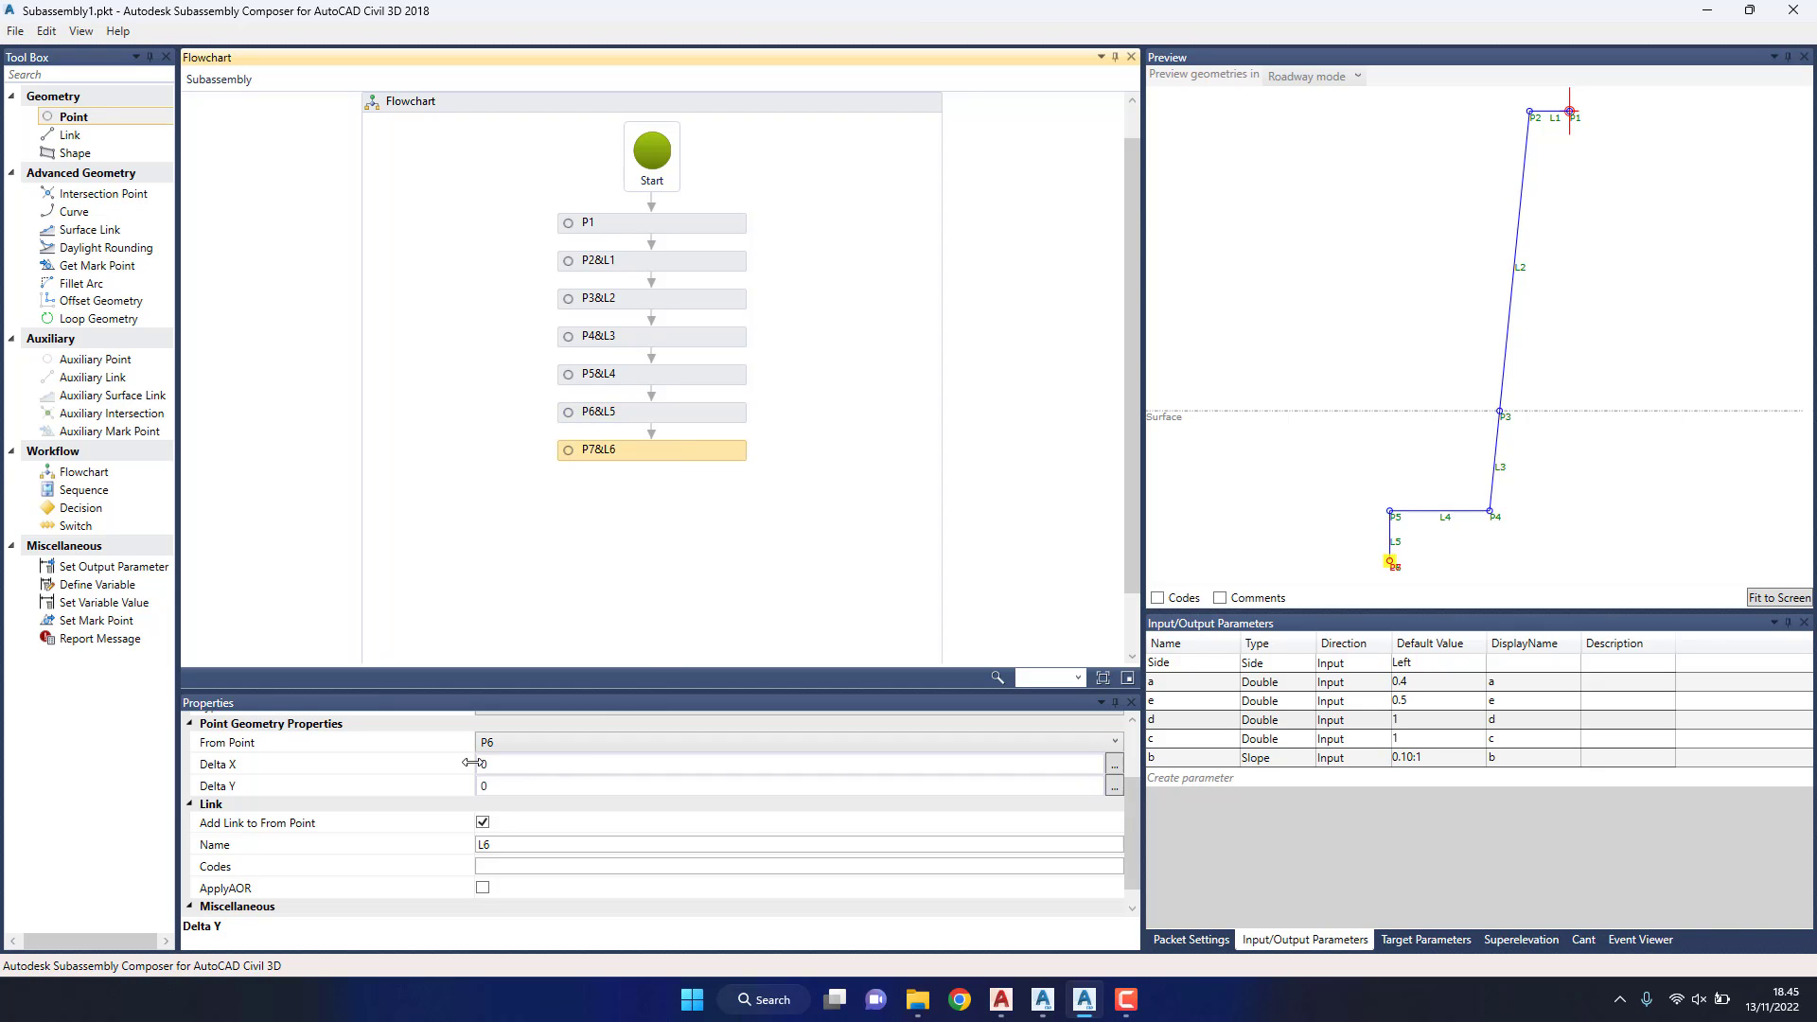
# Step: Place P7 from point P1 with Delta X 0 and Delta Y P4.Y
pyautogui.click(509, 746)
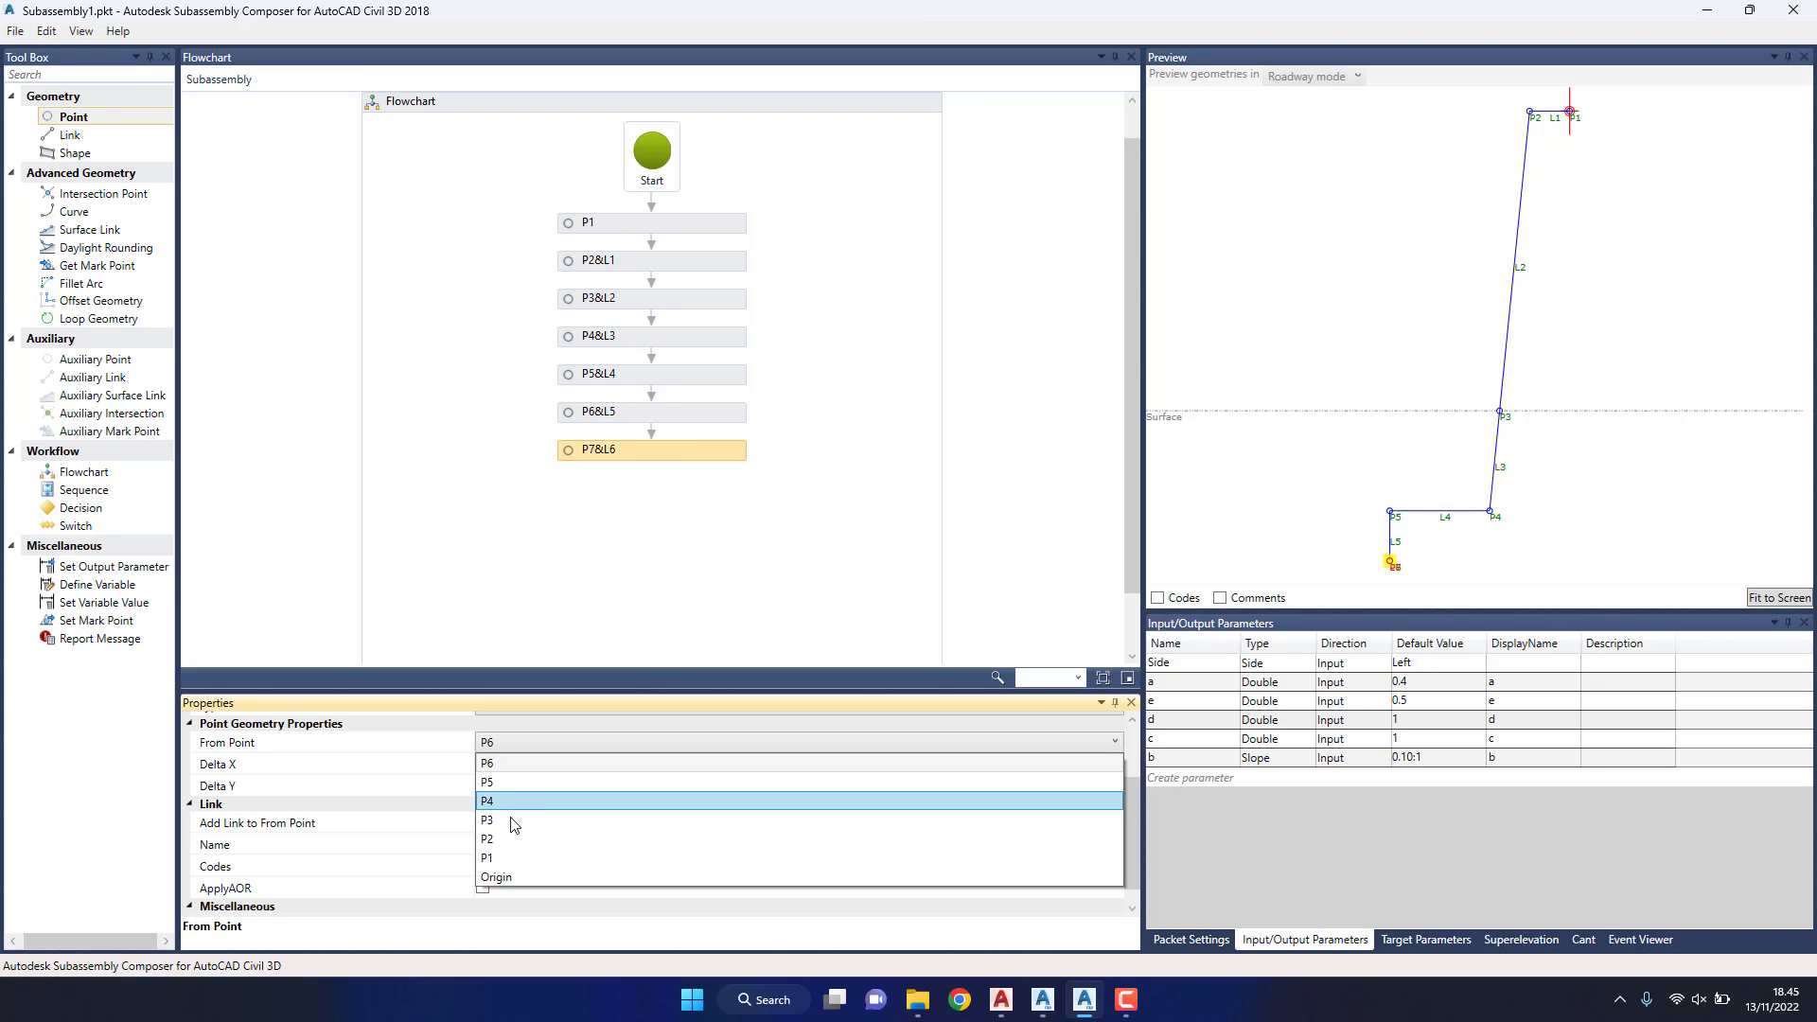
pyautogui.click(490, 858)
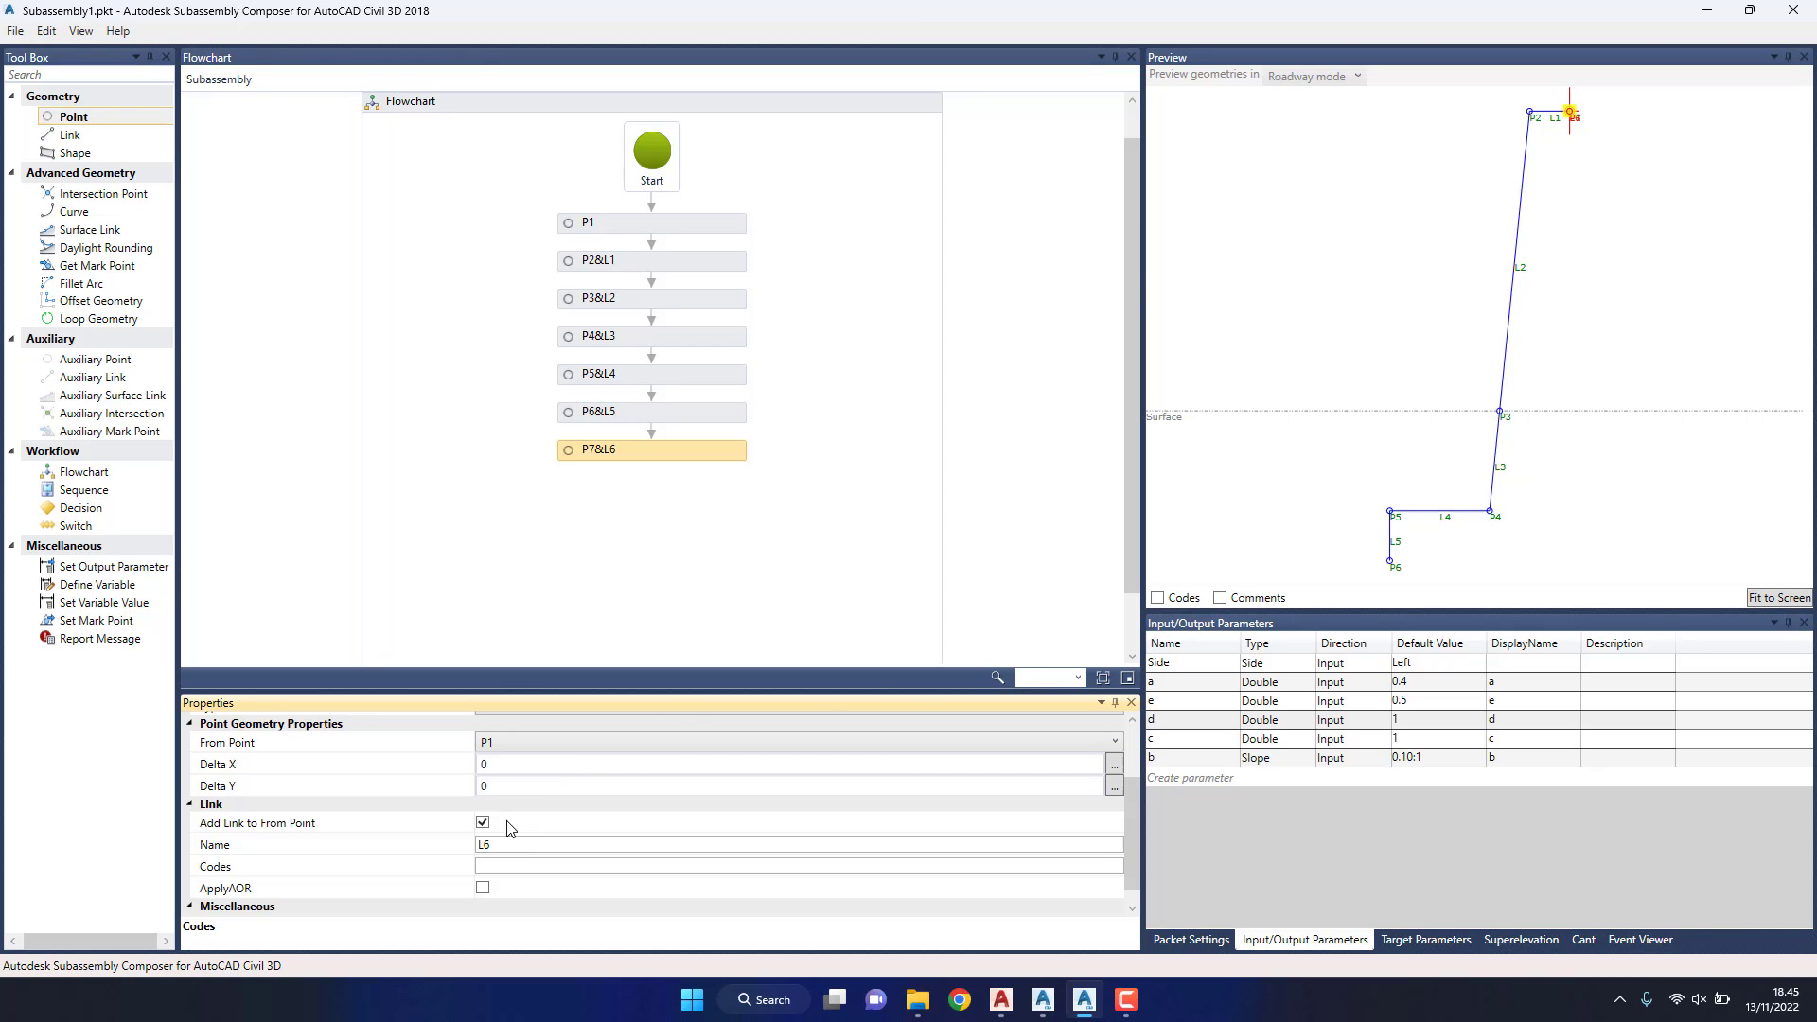
pyautogui.click(500, 764)
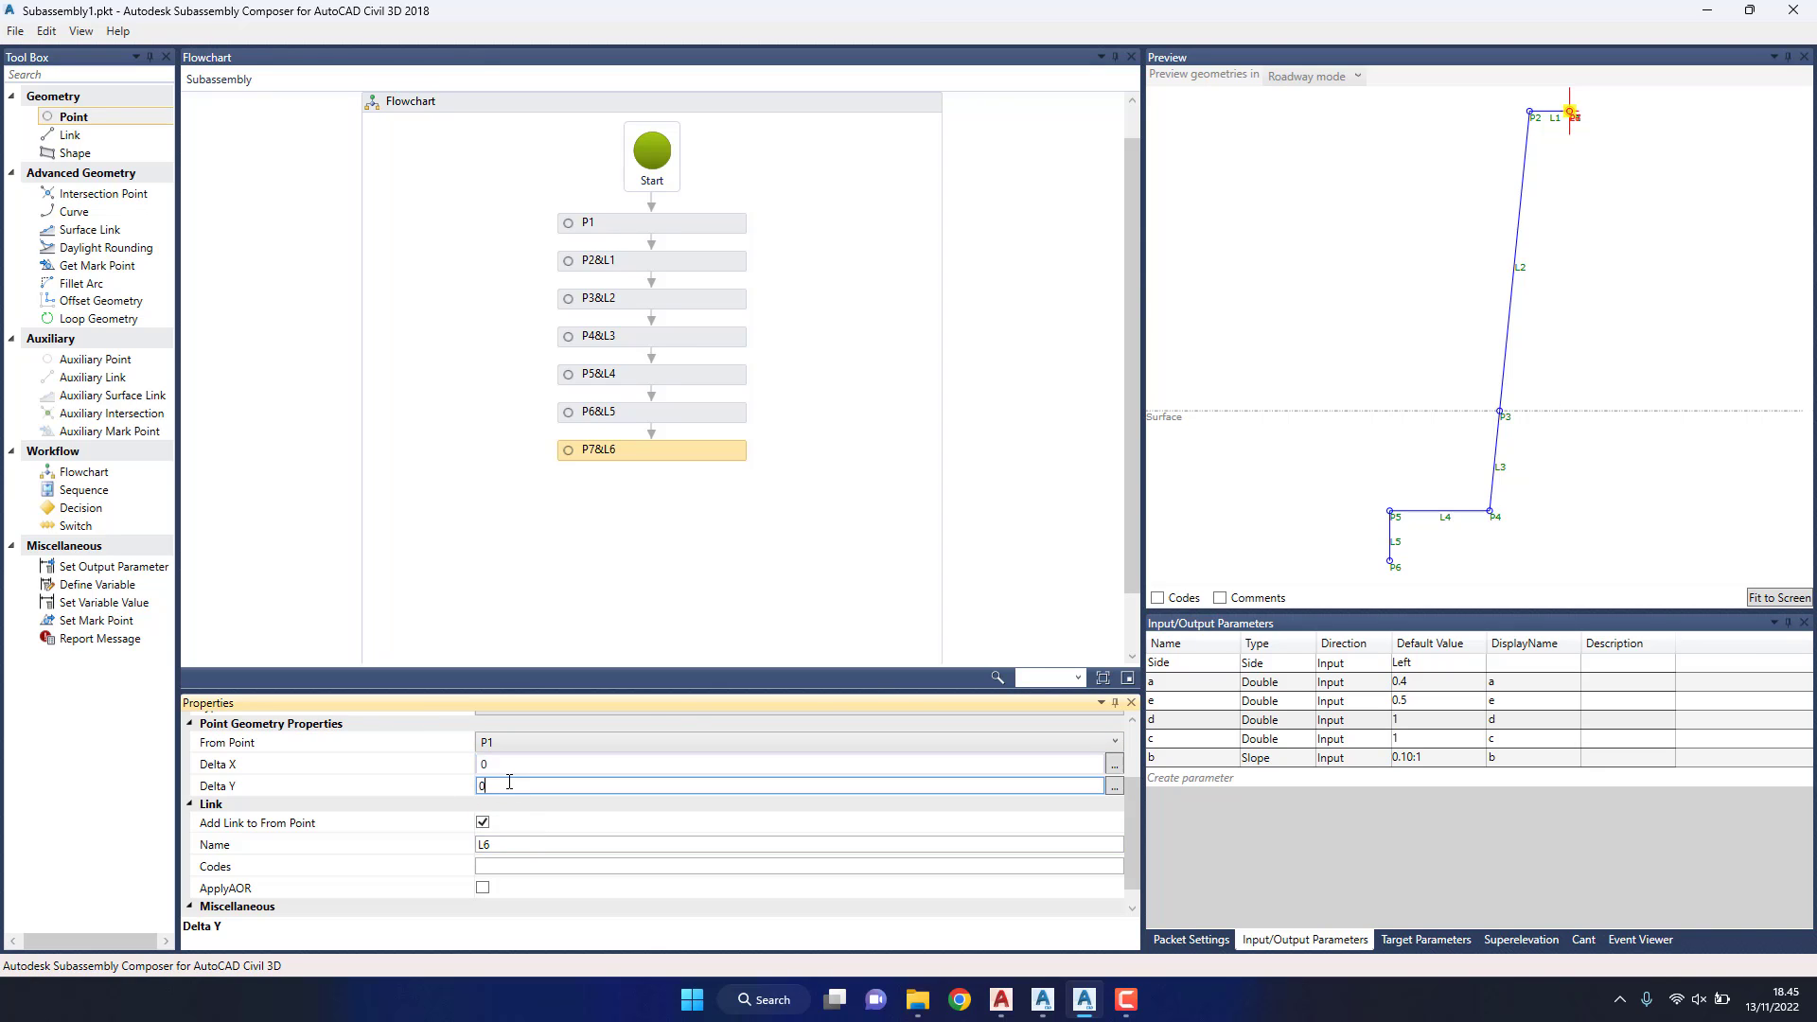
pyautogui.moveTo(503, 784); pyautogui.dragTo(472, 787)
pyautogui.write('P4.Y')
pyautogui.press('Return')
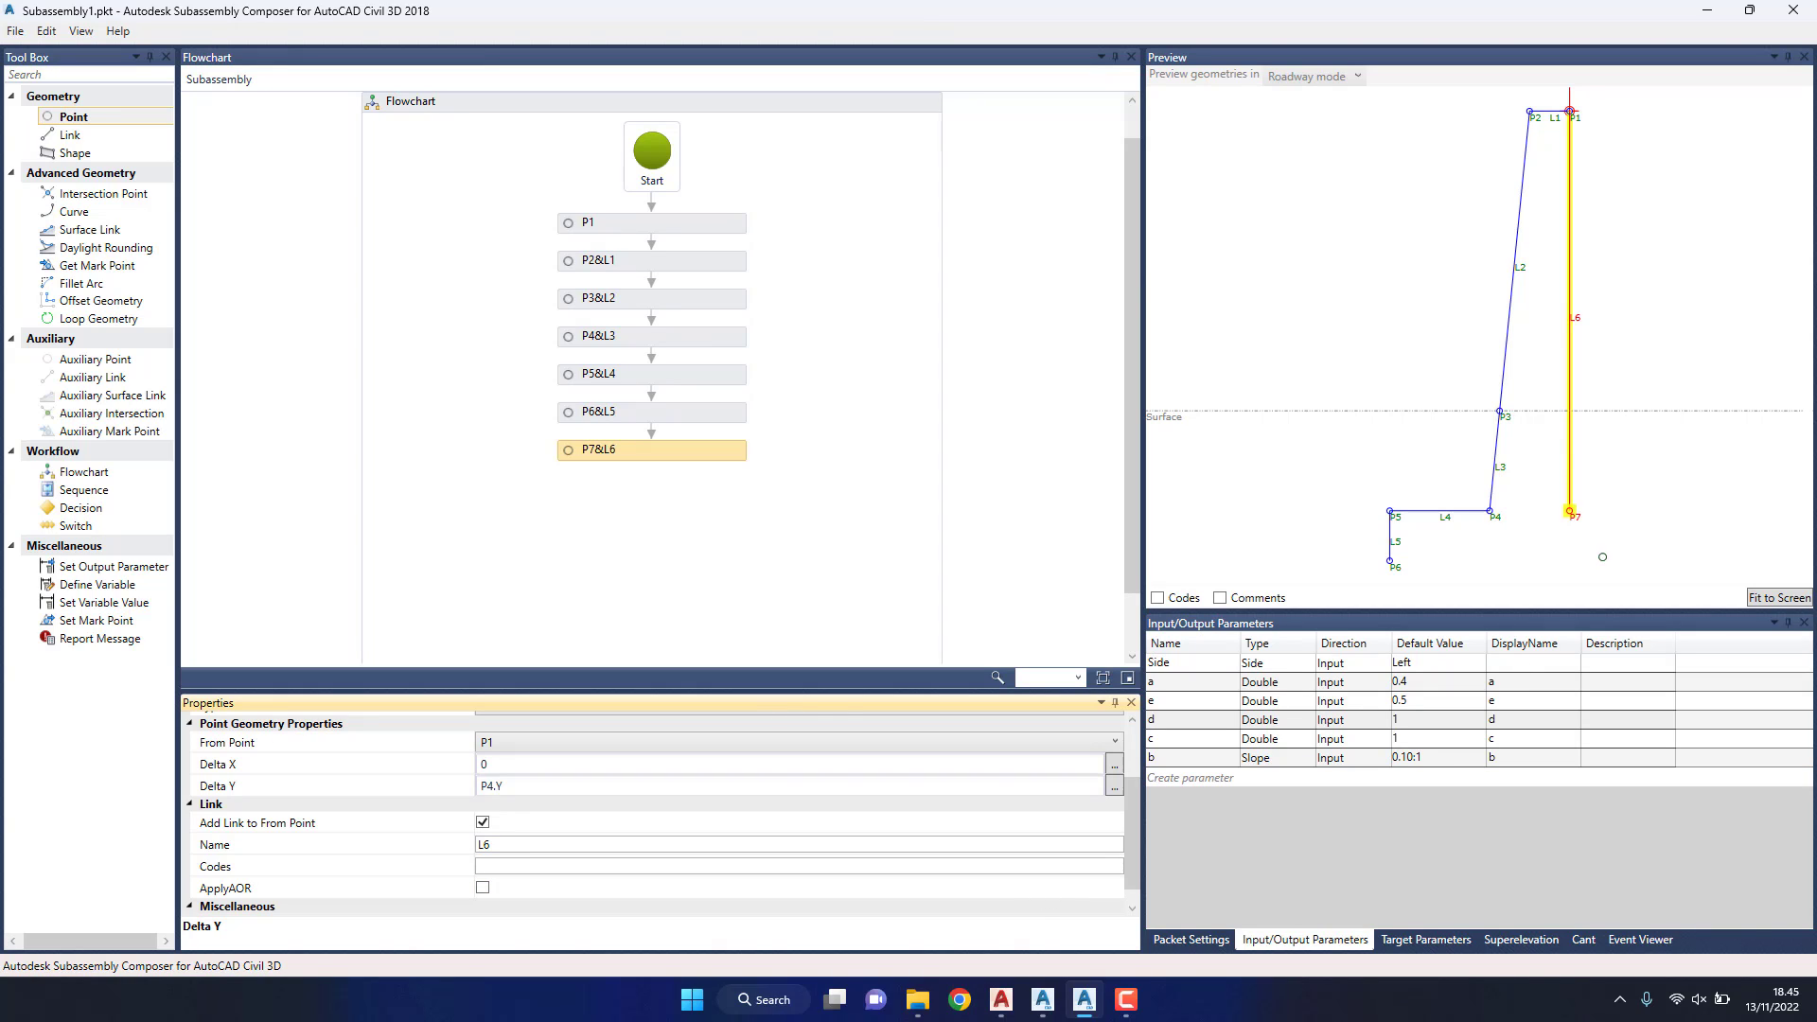
# Step: Inspect the 500 toe width dimension in AutoCAD and return to Subassembly Composer
pyautogui.click(1001, 999)
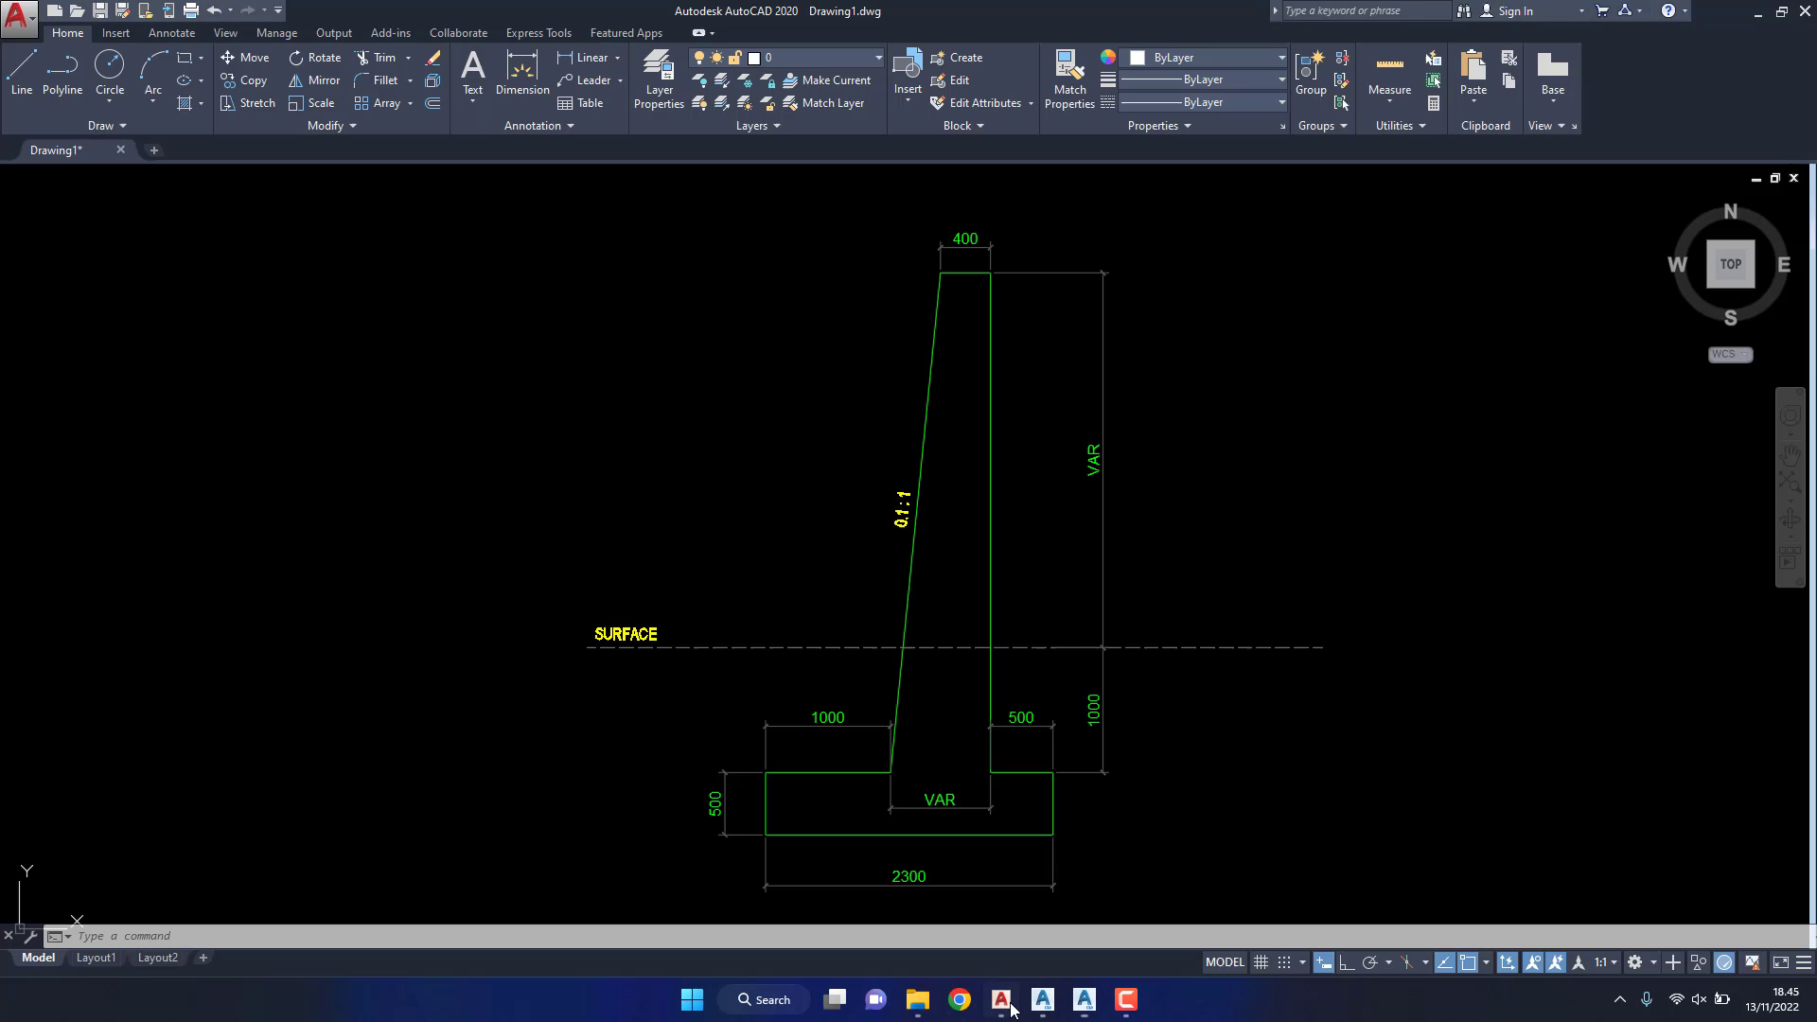
pyautogui.scroll(4, 1051, 649)
pyautogui.click(993, 507)
pyautogui.click(884, 507)
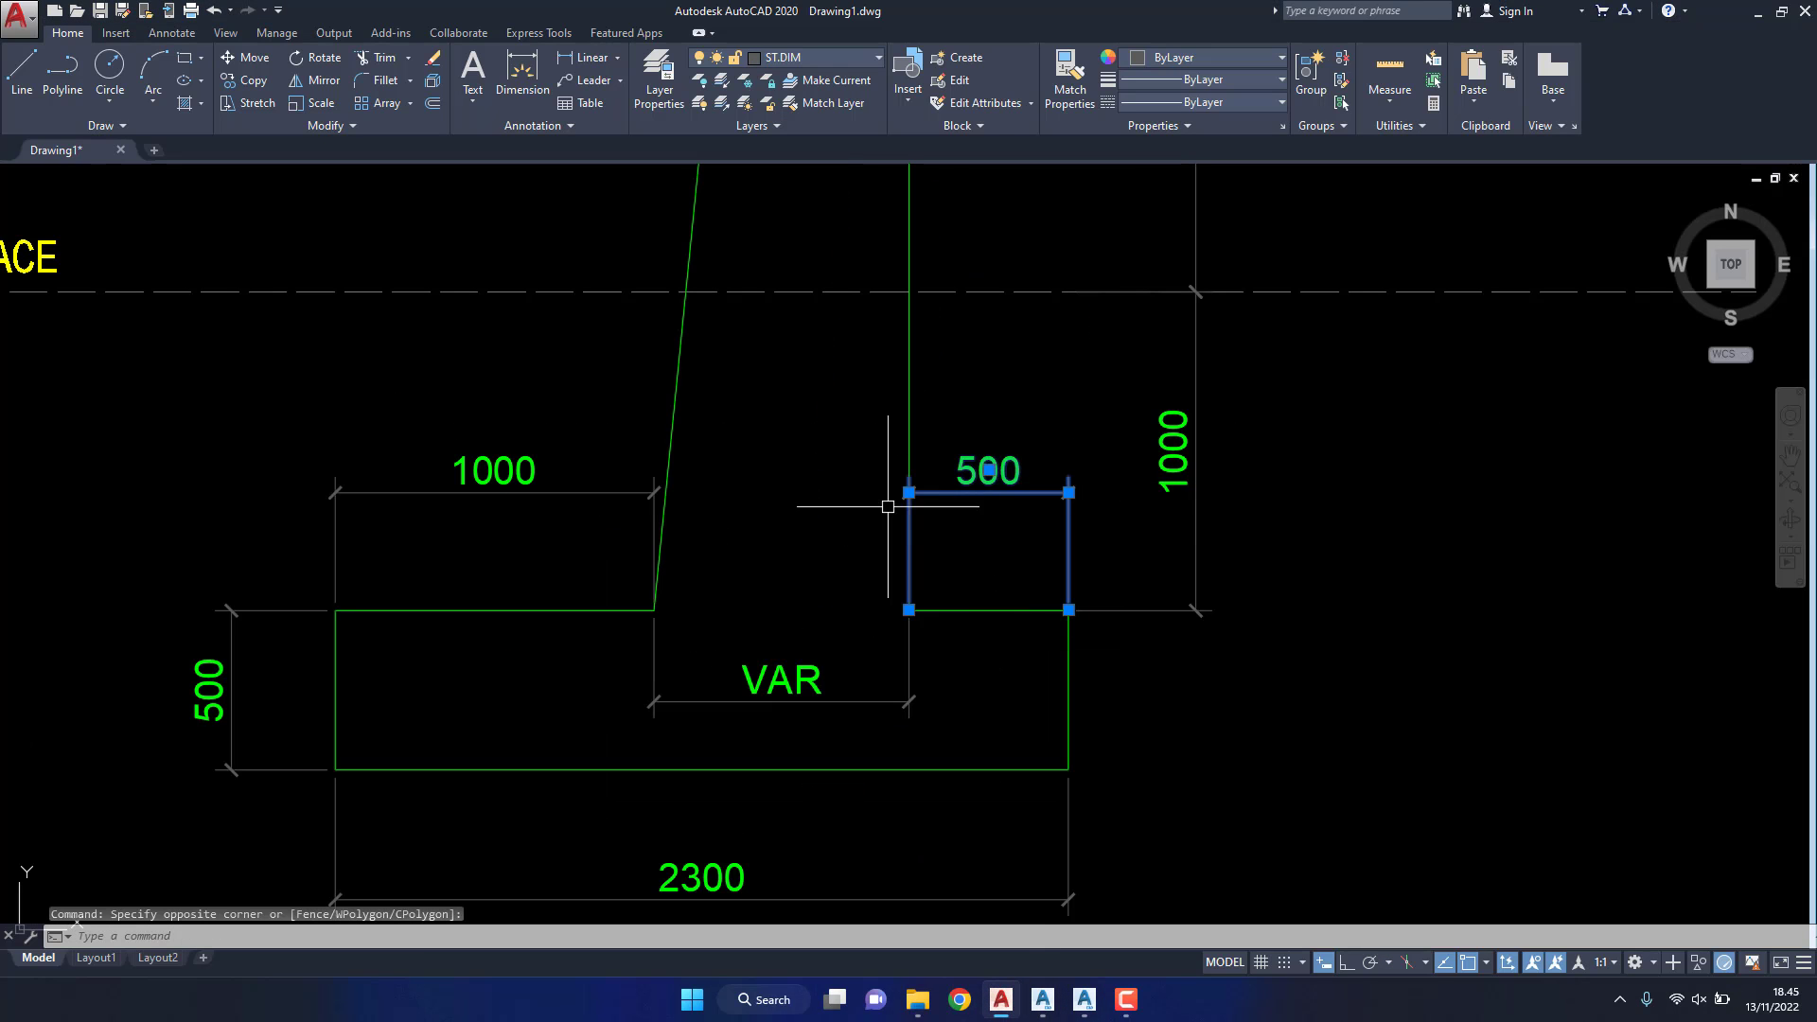
pyautogui.press('Escape')
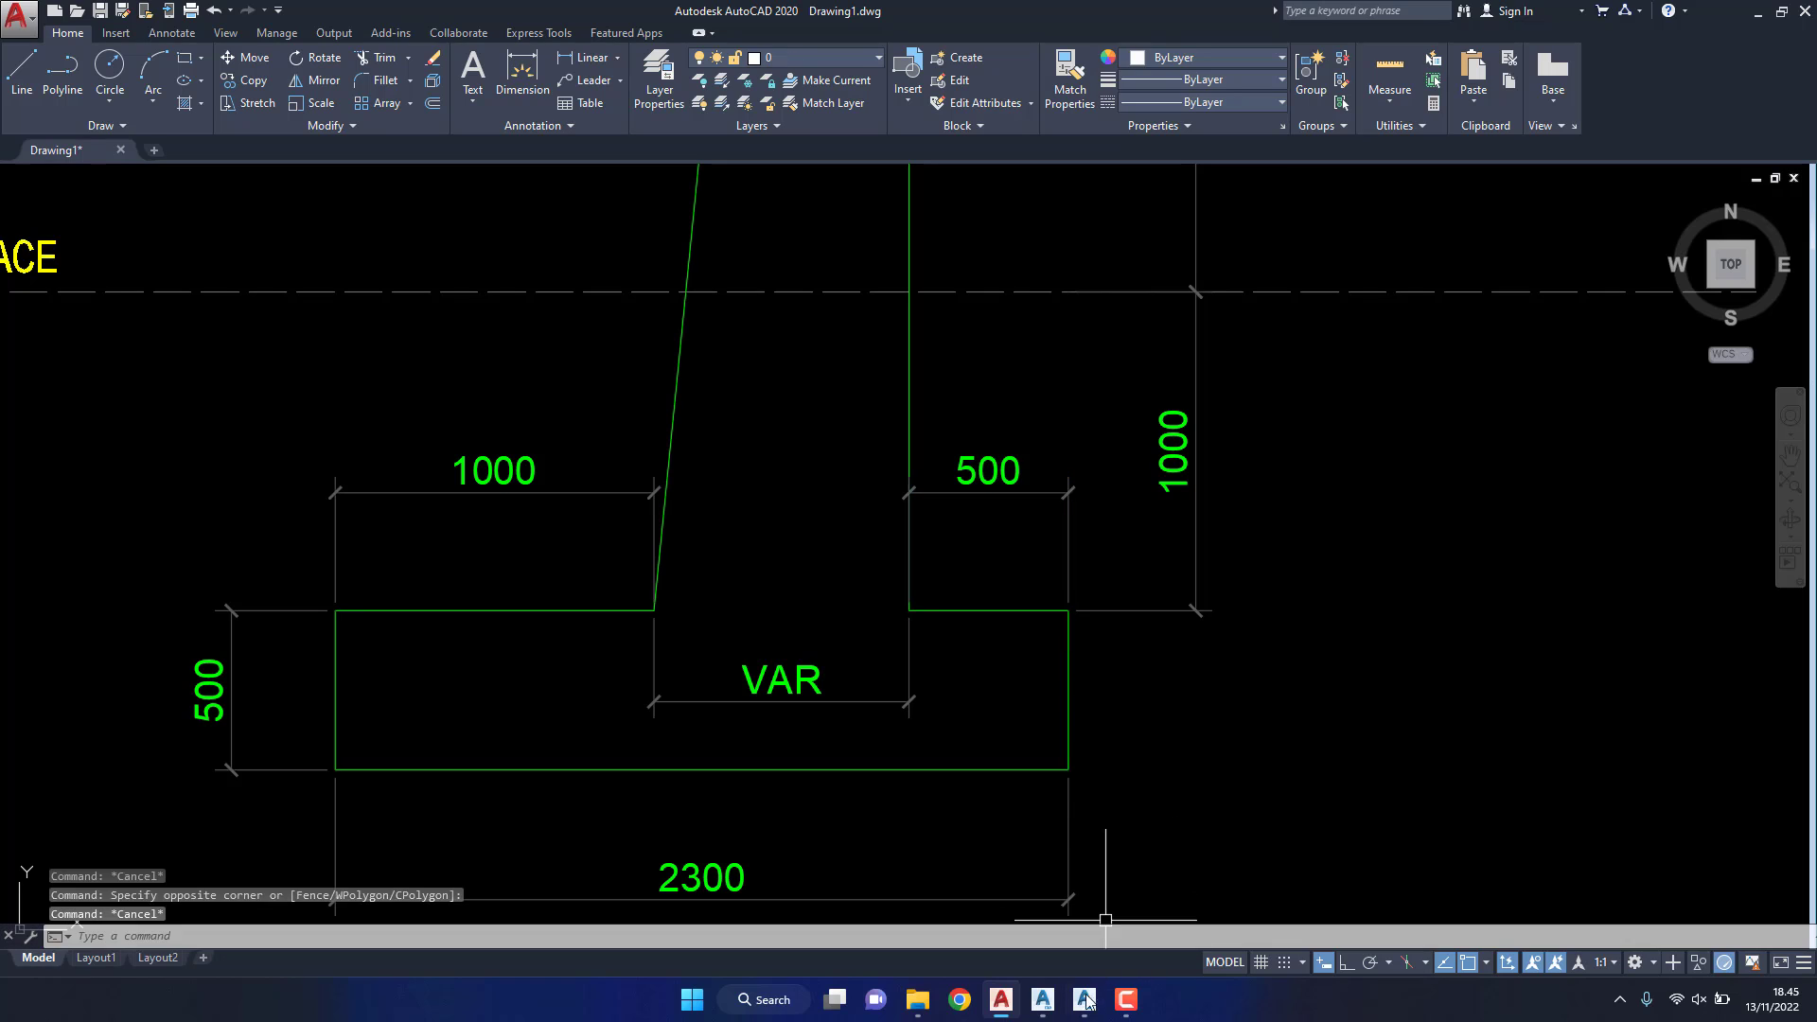
pyautogui.click(1085, 1008)
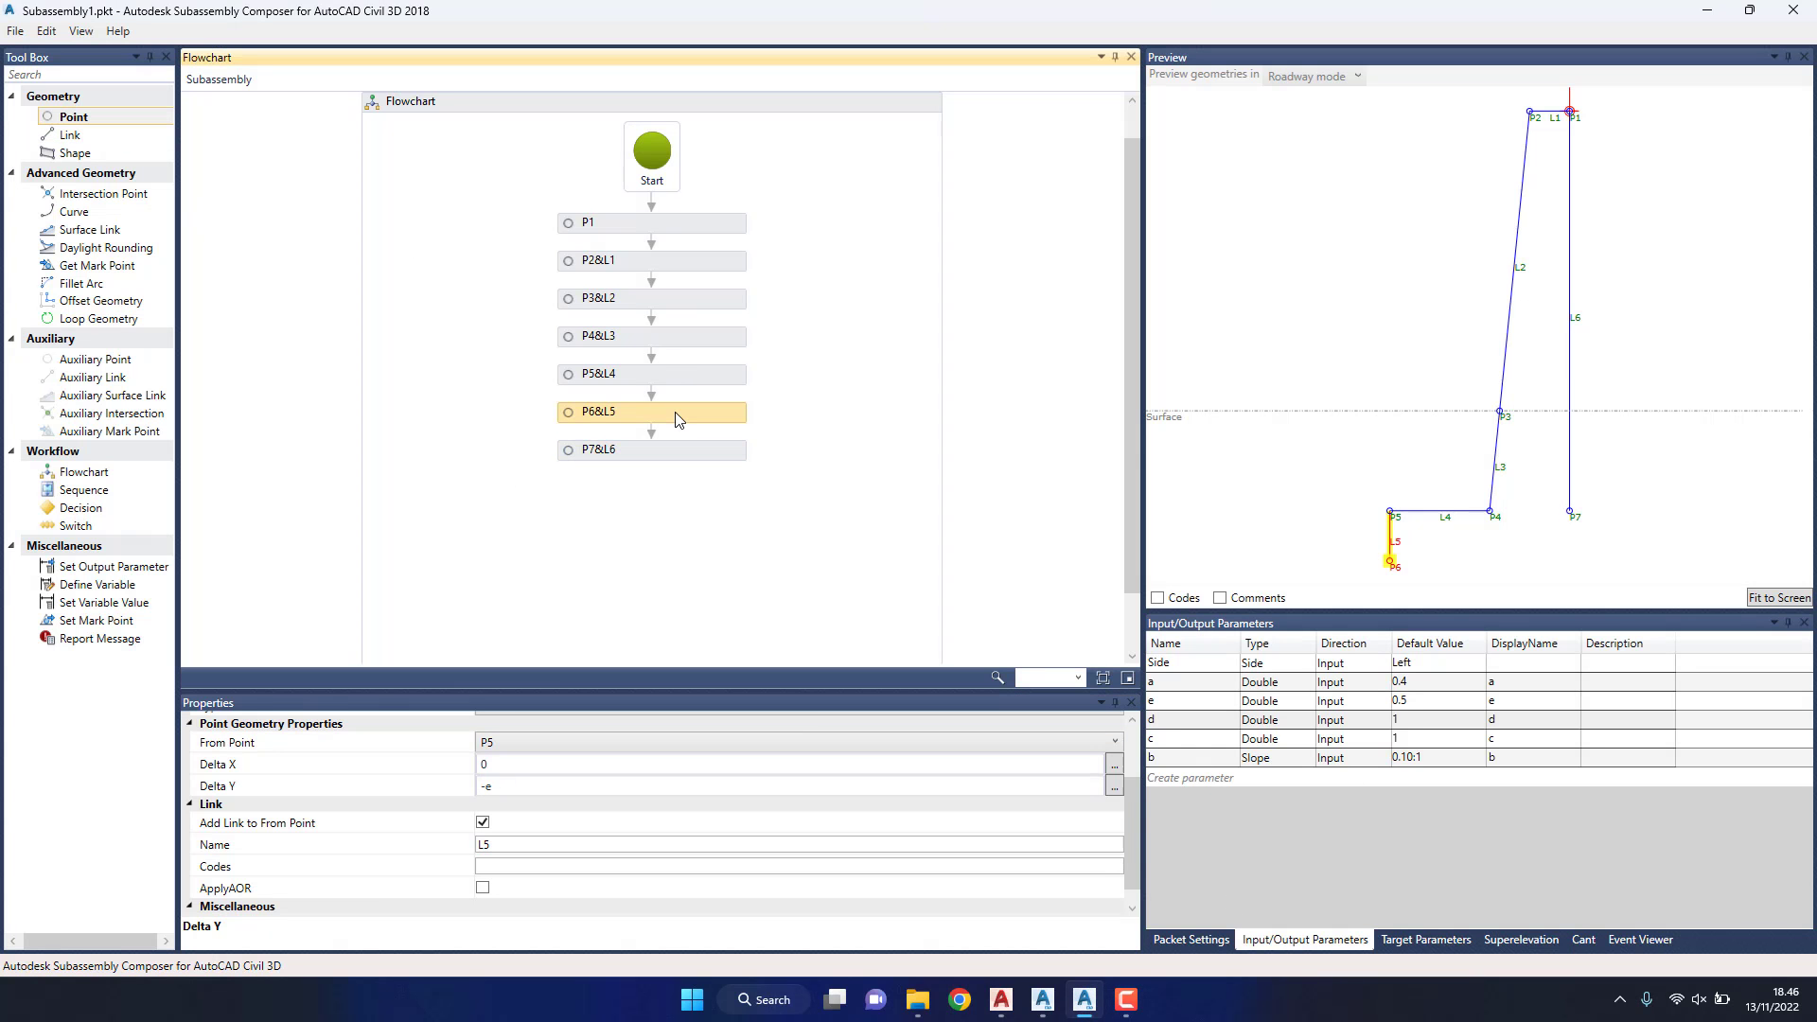
# Step: Add point P8&L7 after P7&L6, offset from P7 by Delta Y -e
pyautogui.click(681, 444)
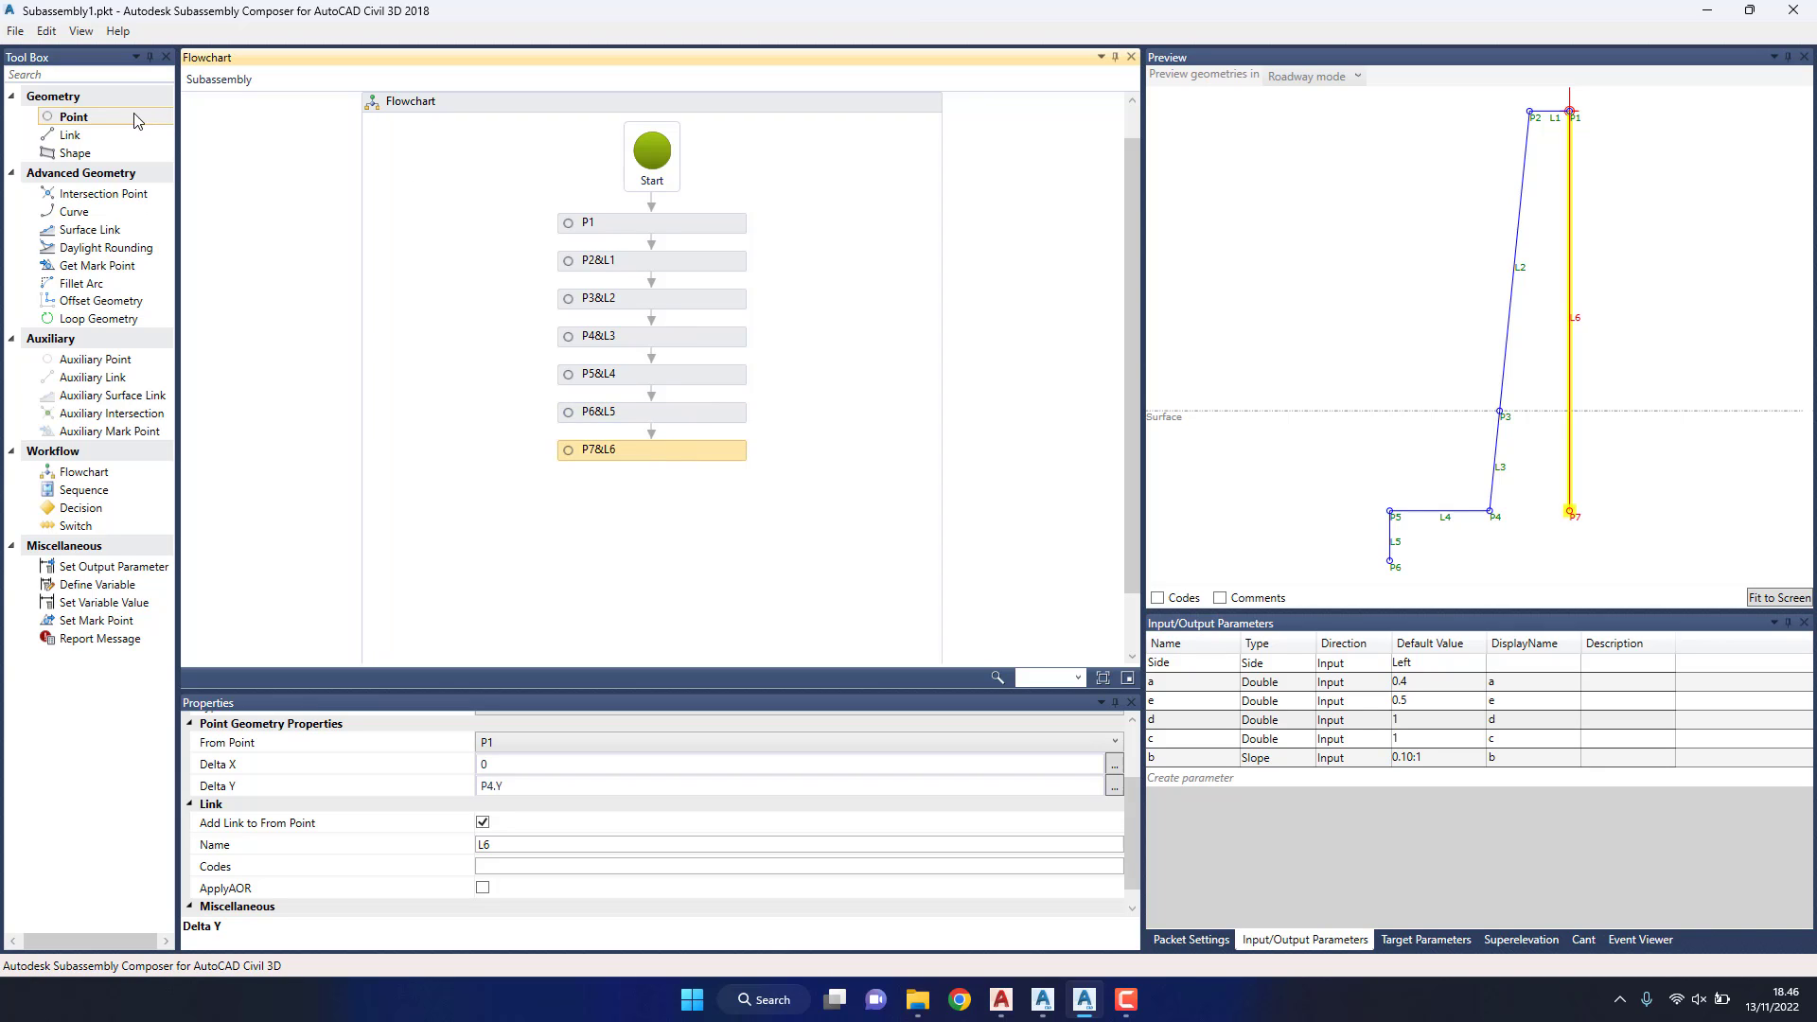
pyautogui.moveTo(135, 116); pyautogui.dragTo(664, 497)
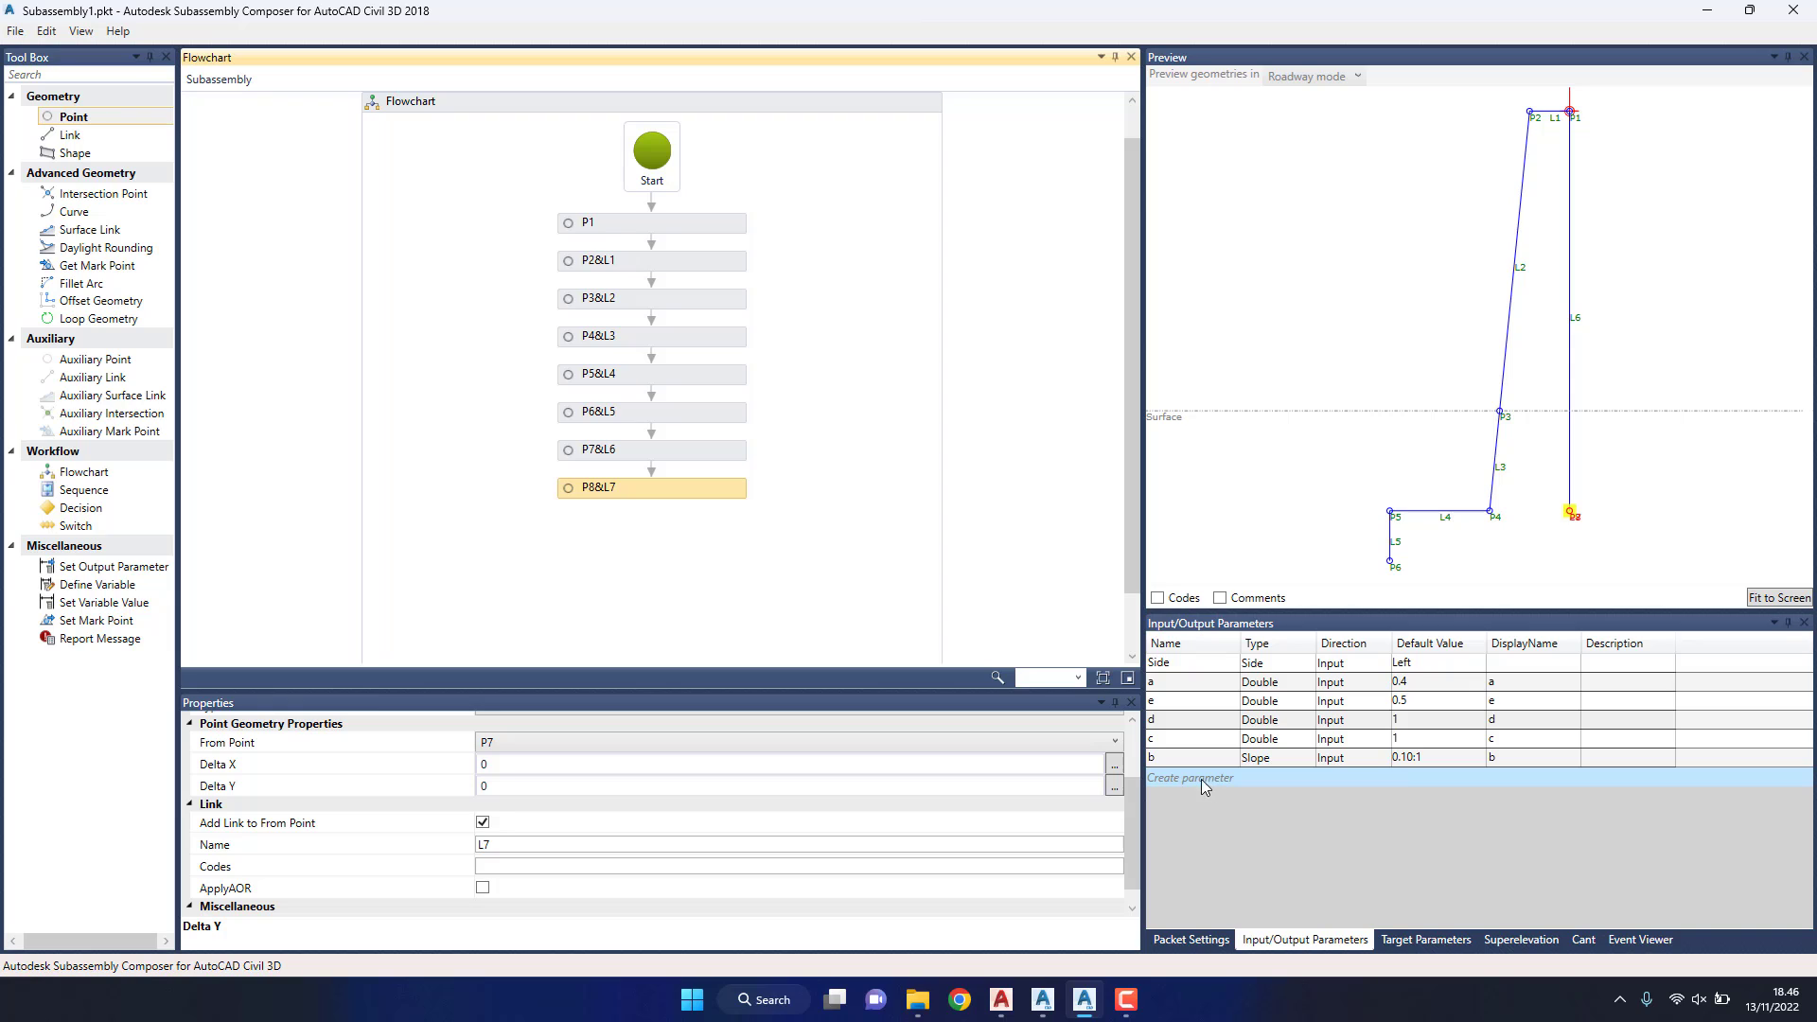
pyautogui.scroll(2, 511, 790)
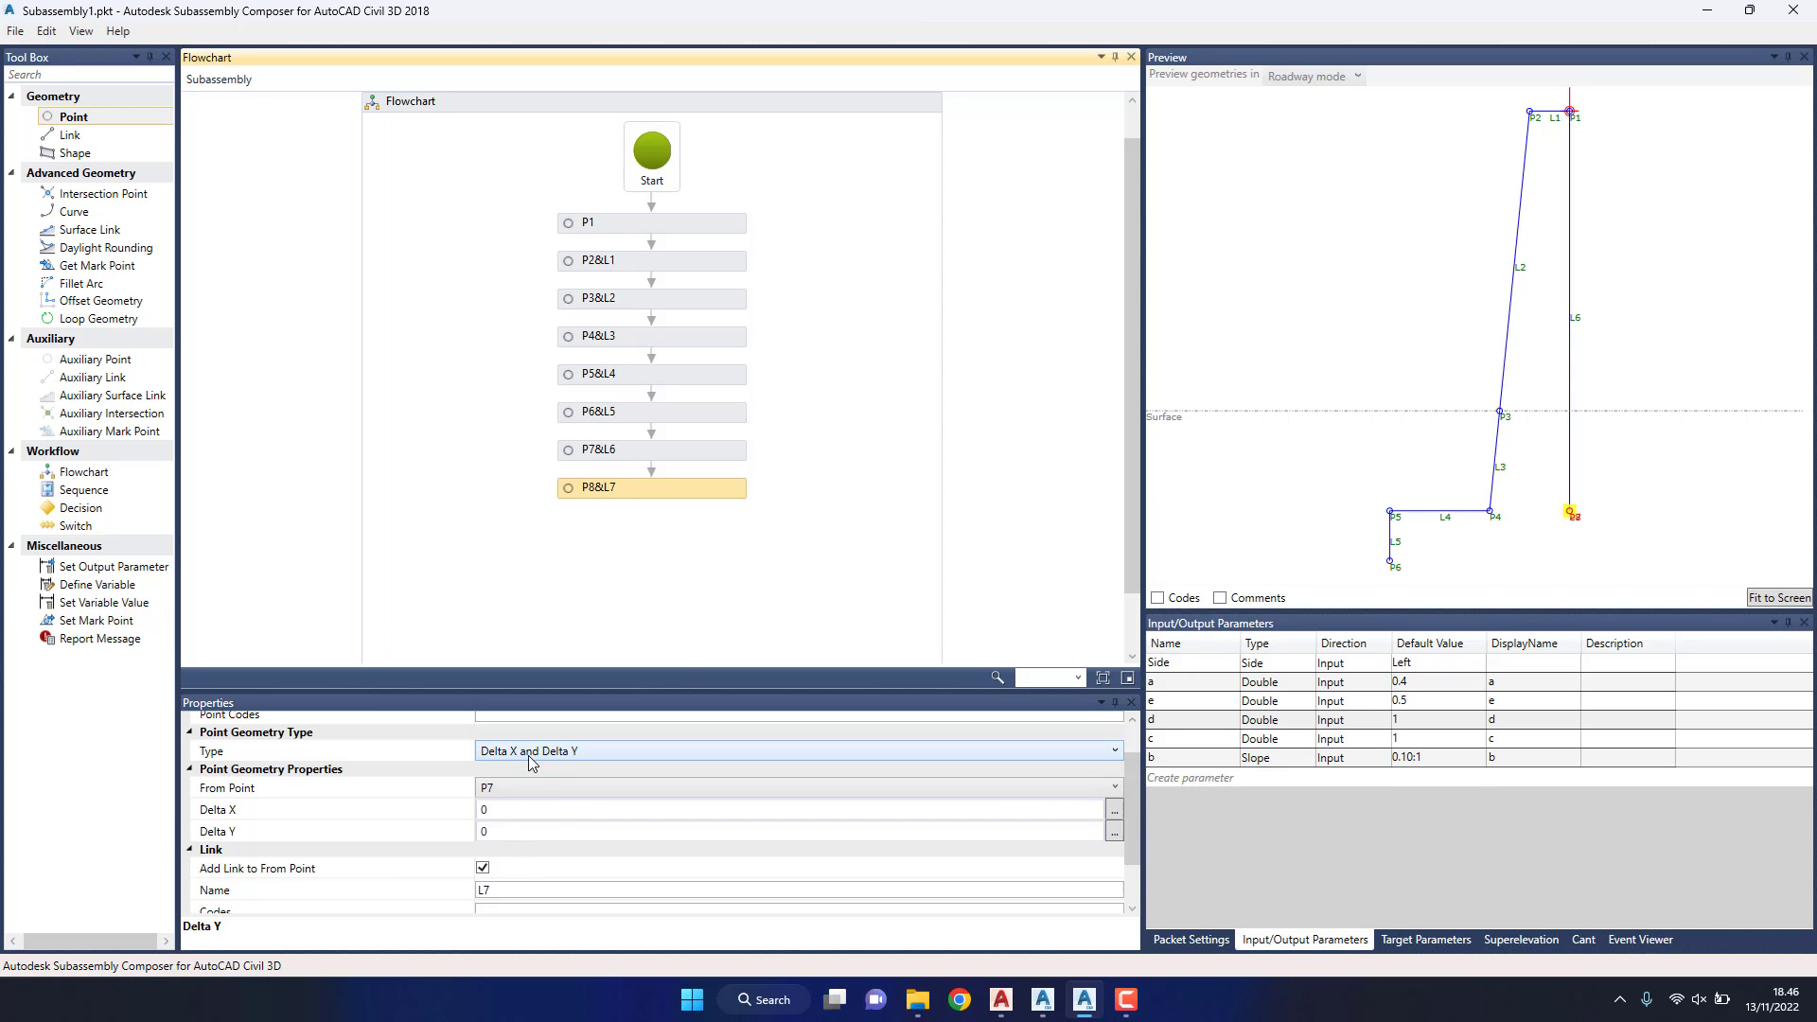
pyautogui.click(539, 752)
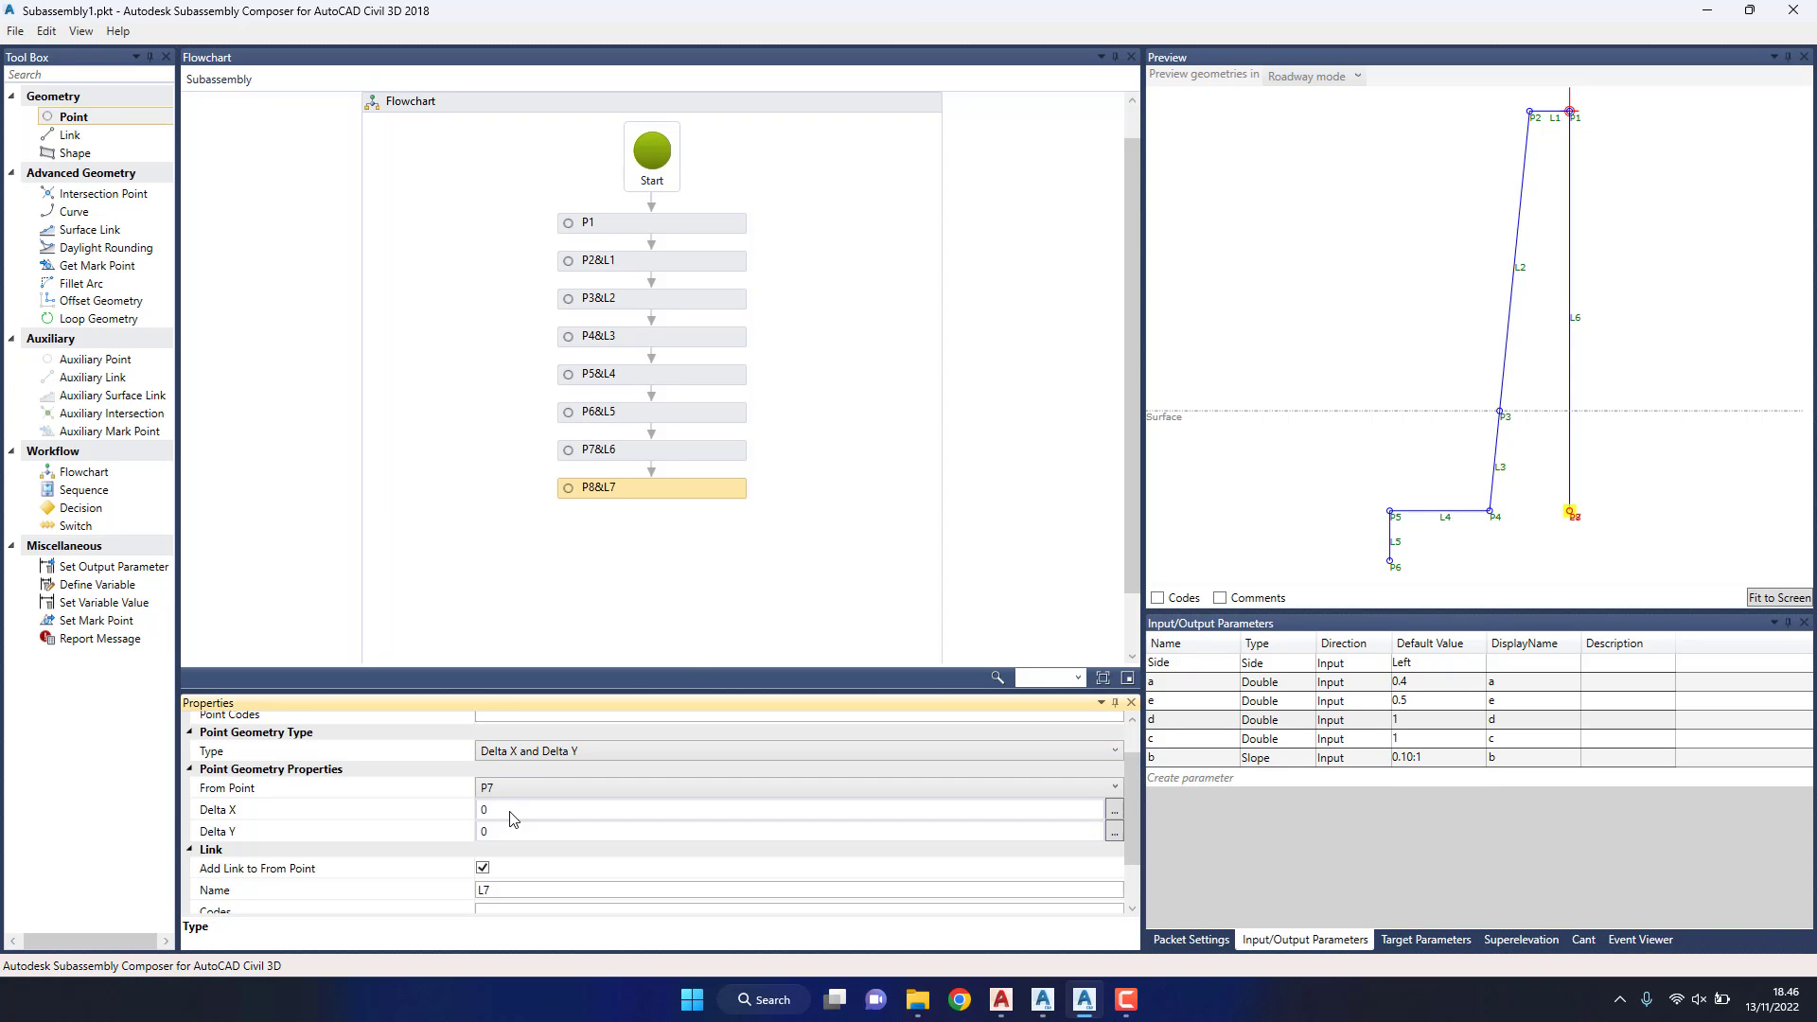
pyautogui.click(498, 829)
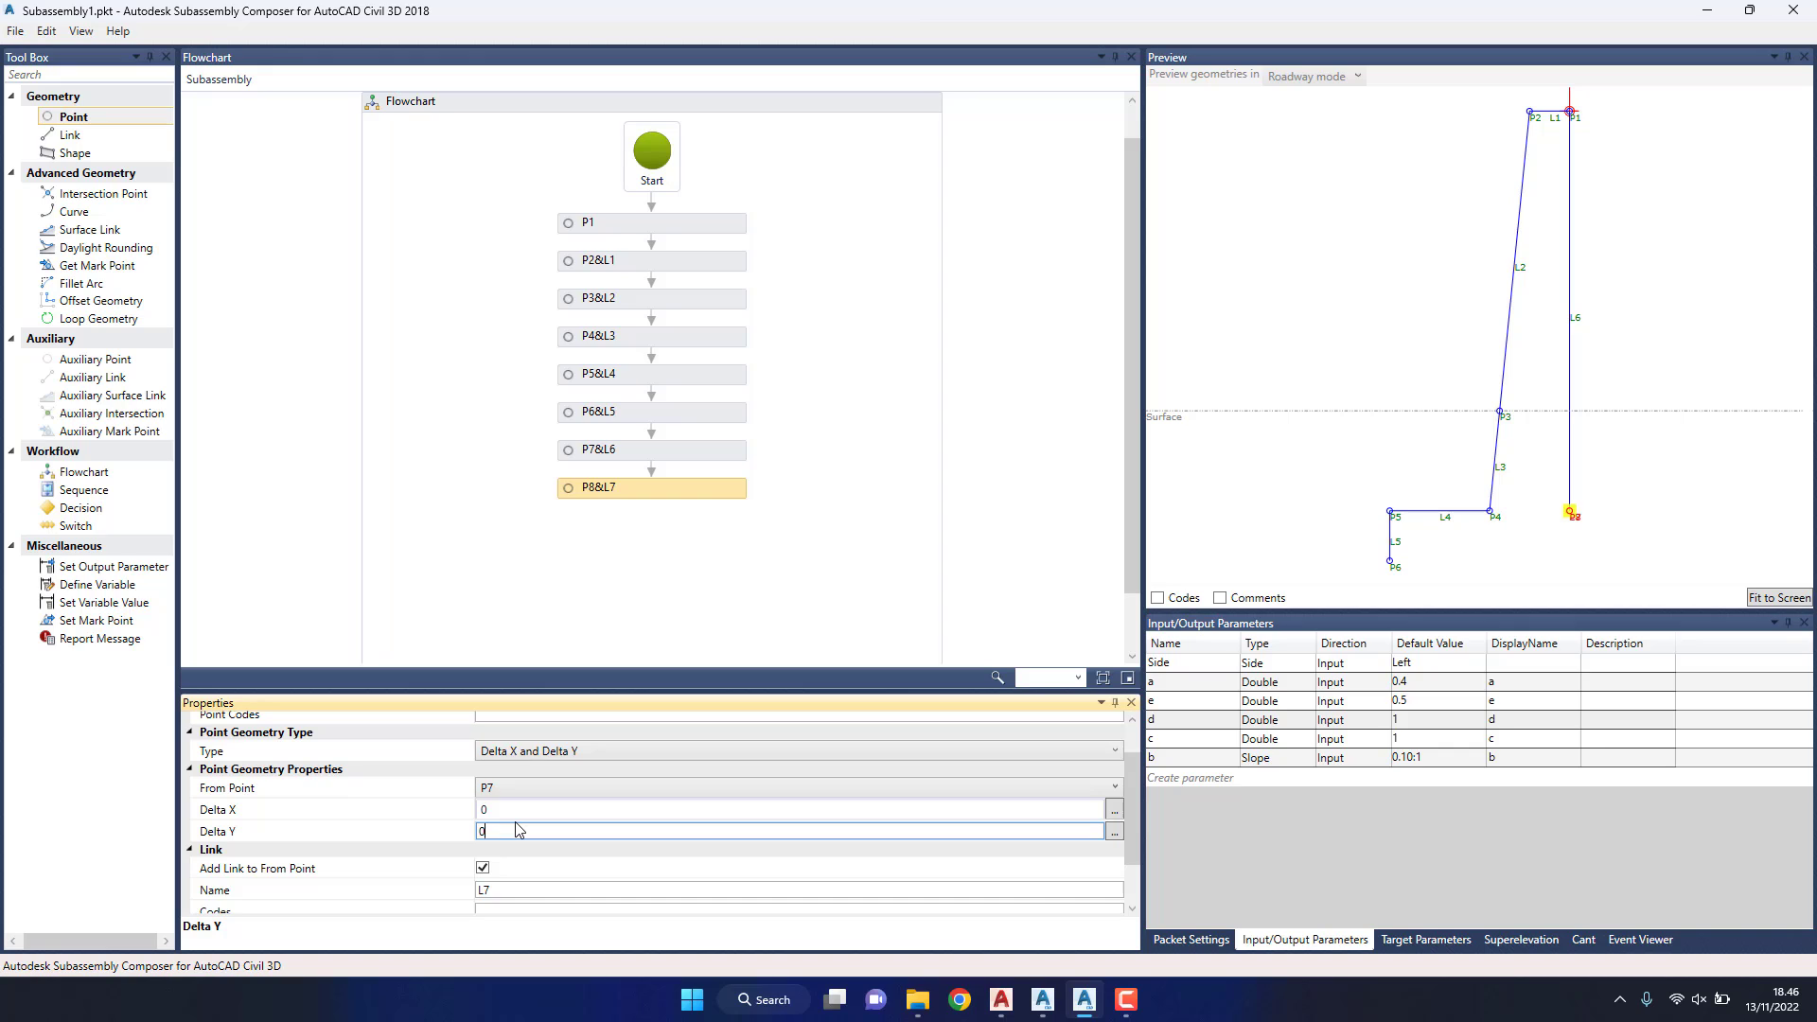
pyautogui.doubleClick(510, 828)
pyautogui.write('-')
pyautogui.write('e')
pyautogui.press('Return')
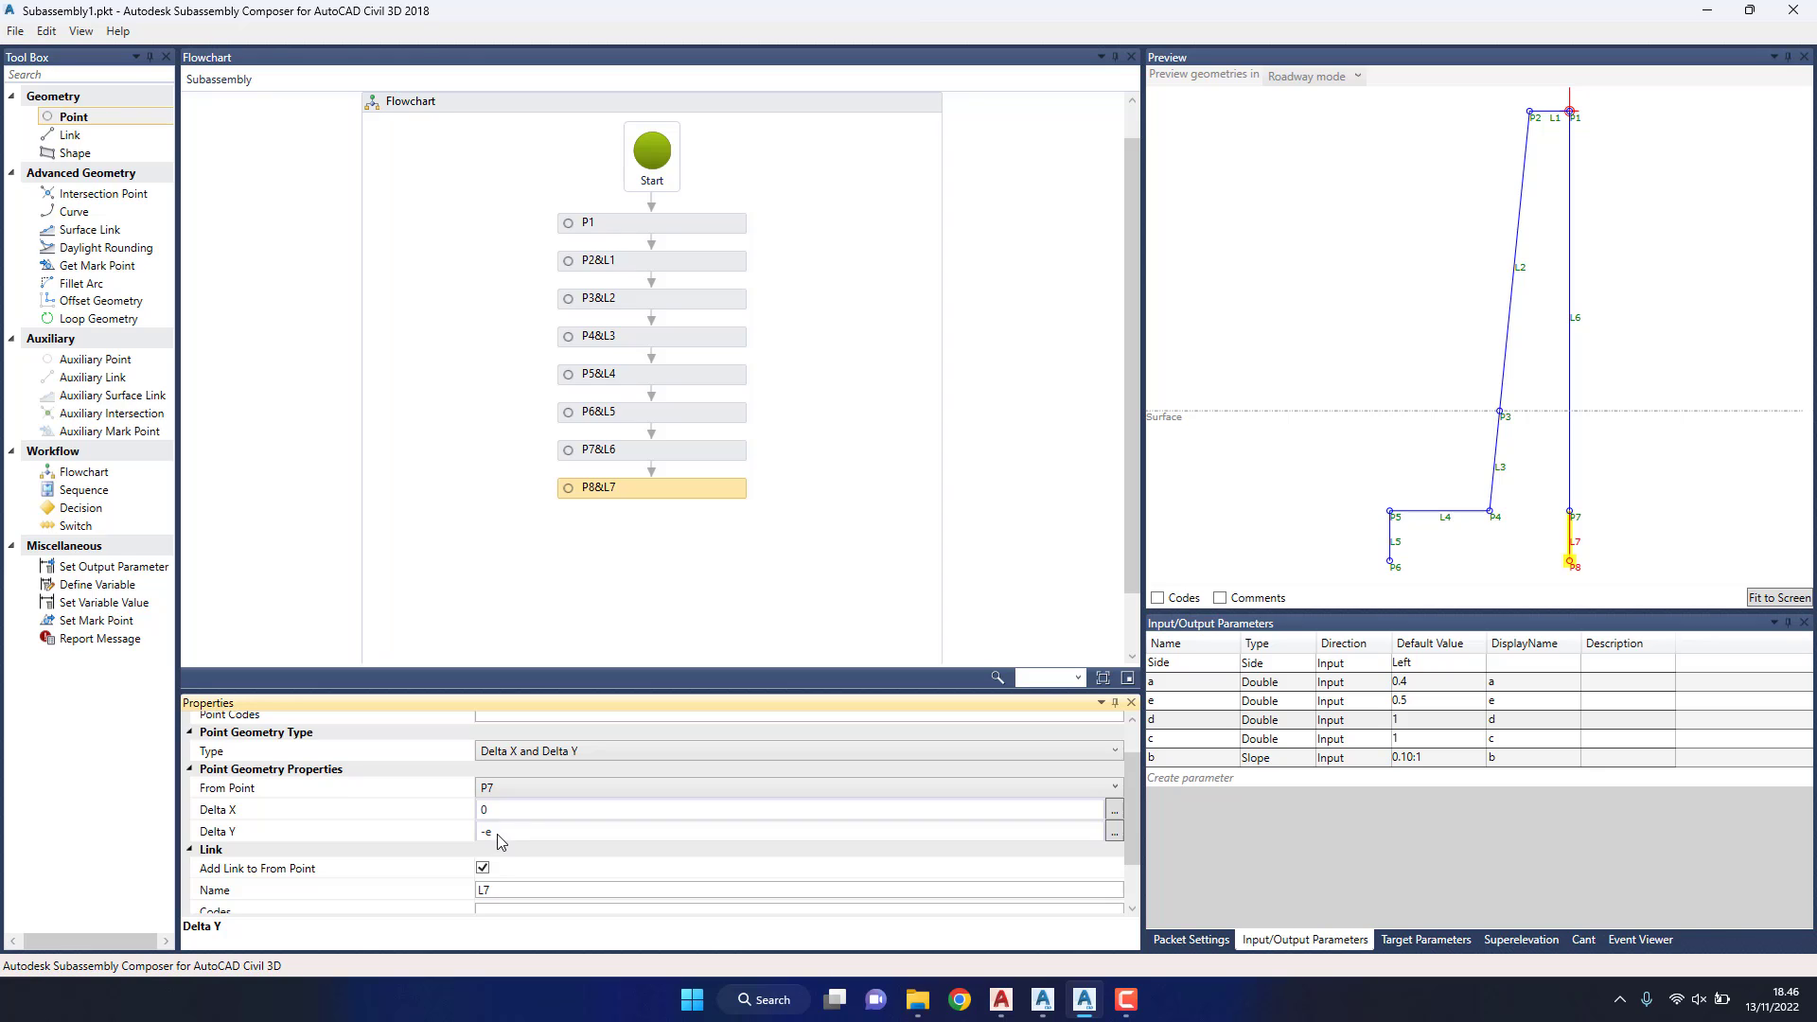
pyautogui.click(502, 842)
pyautogui.moveTo(480, 832); pyautogui.dragTo(519, 831)
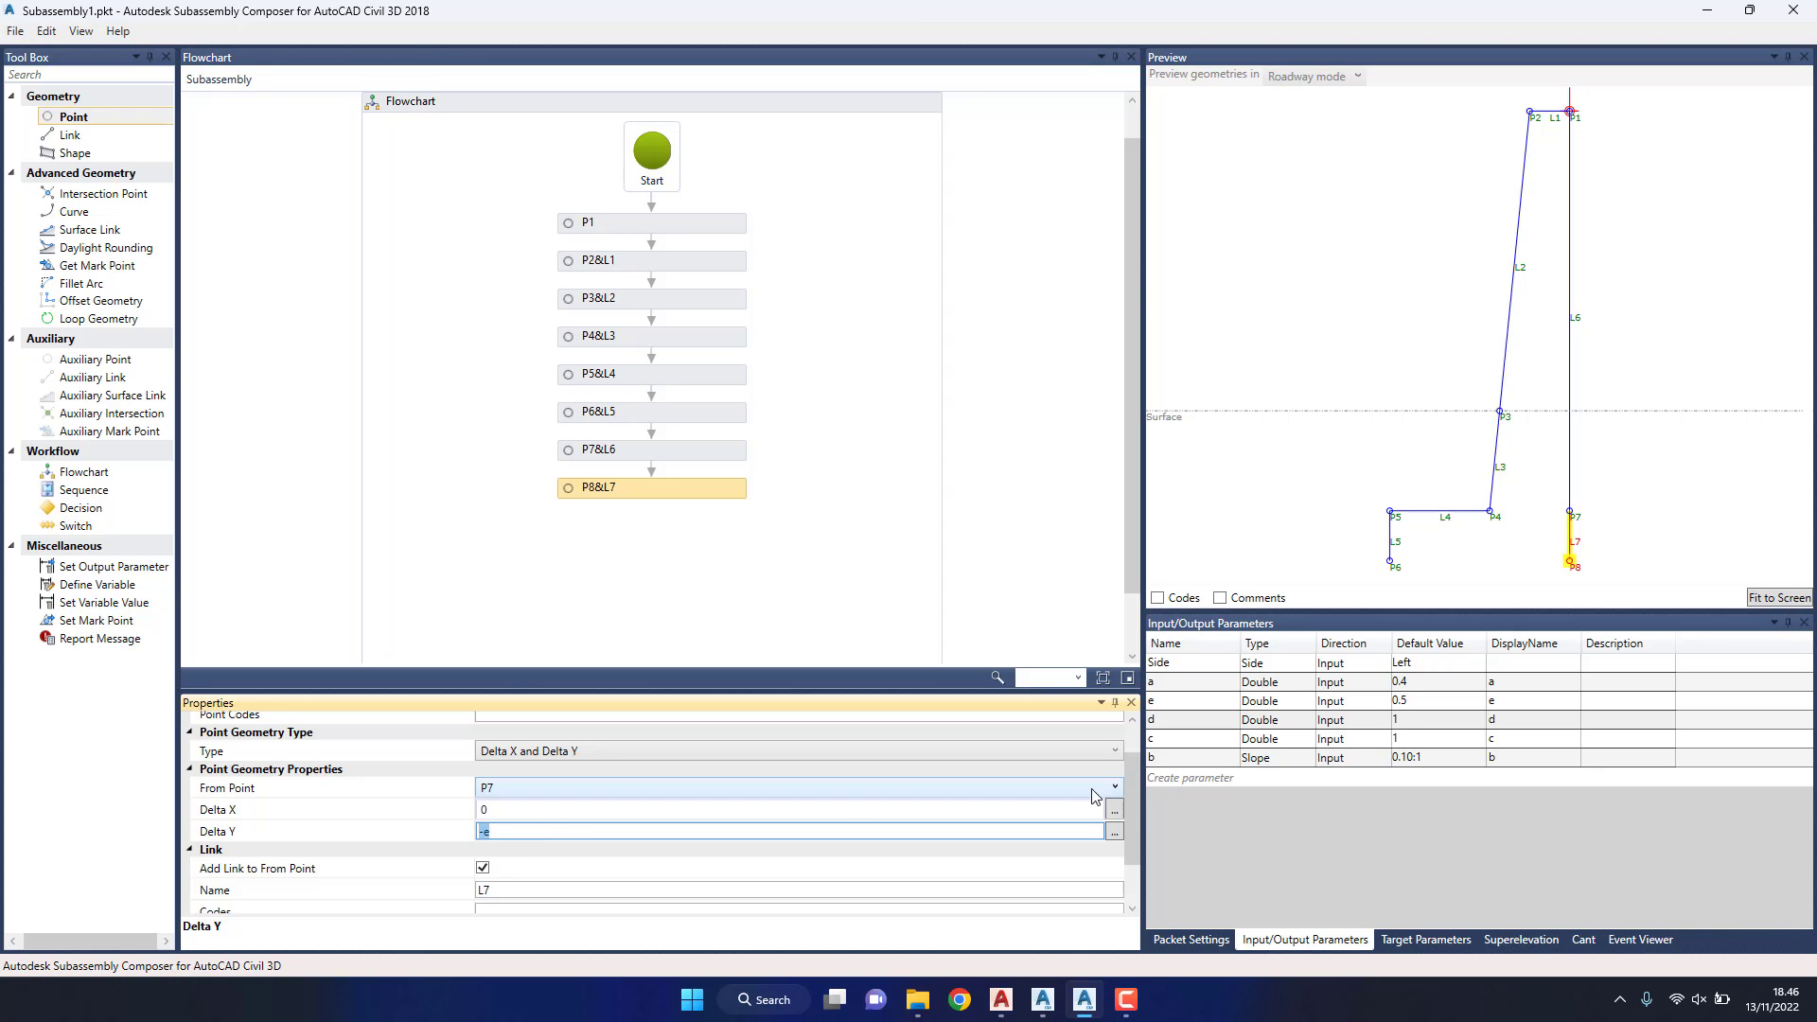
# Step: Create input parameter f, default 0.5 and display name f, after a duplicate-name warning
pyautogui.click(1196, 782)
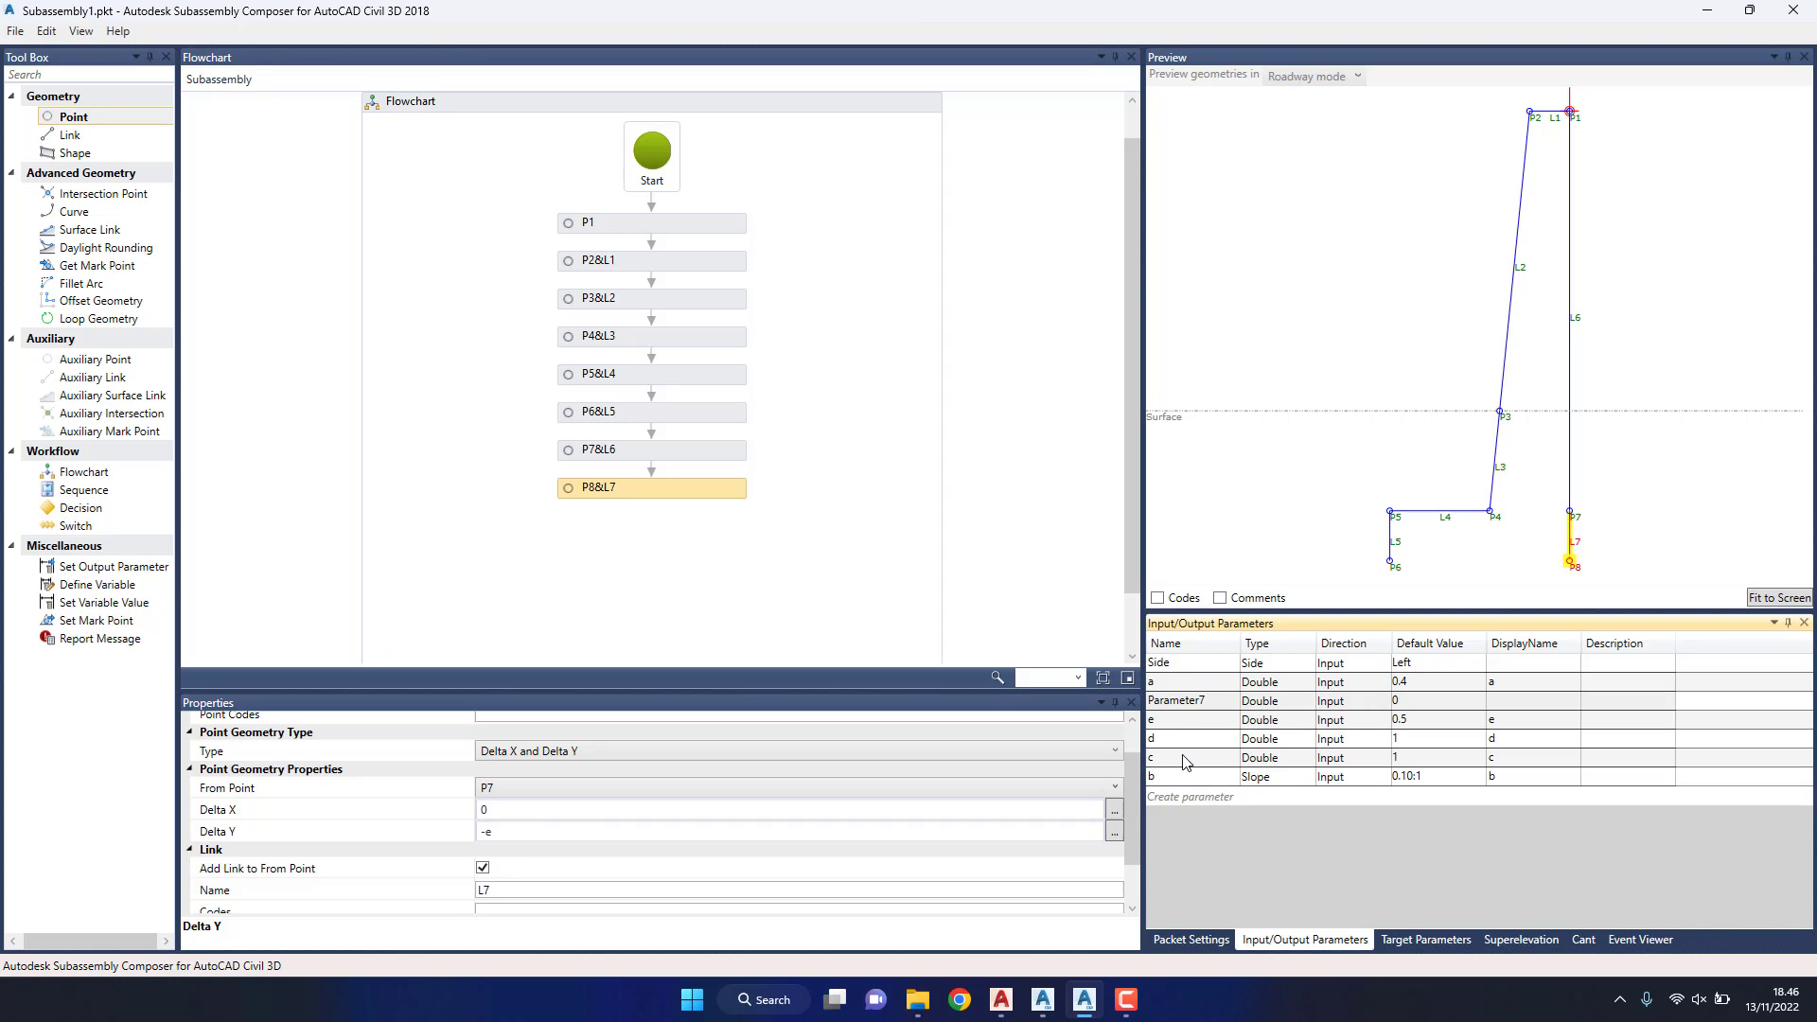
pyautogui.doubleClick(1210, 700)
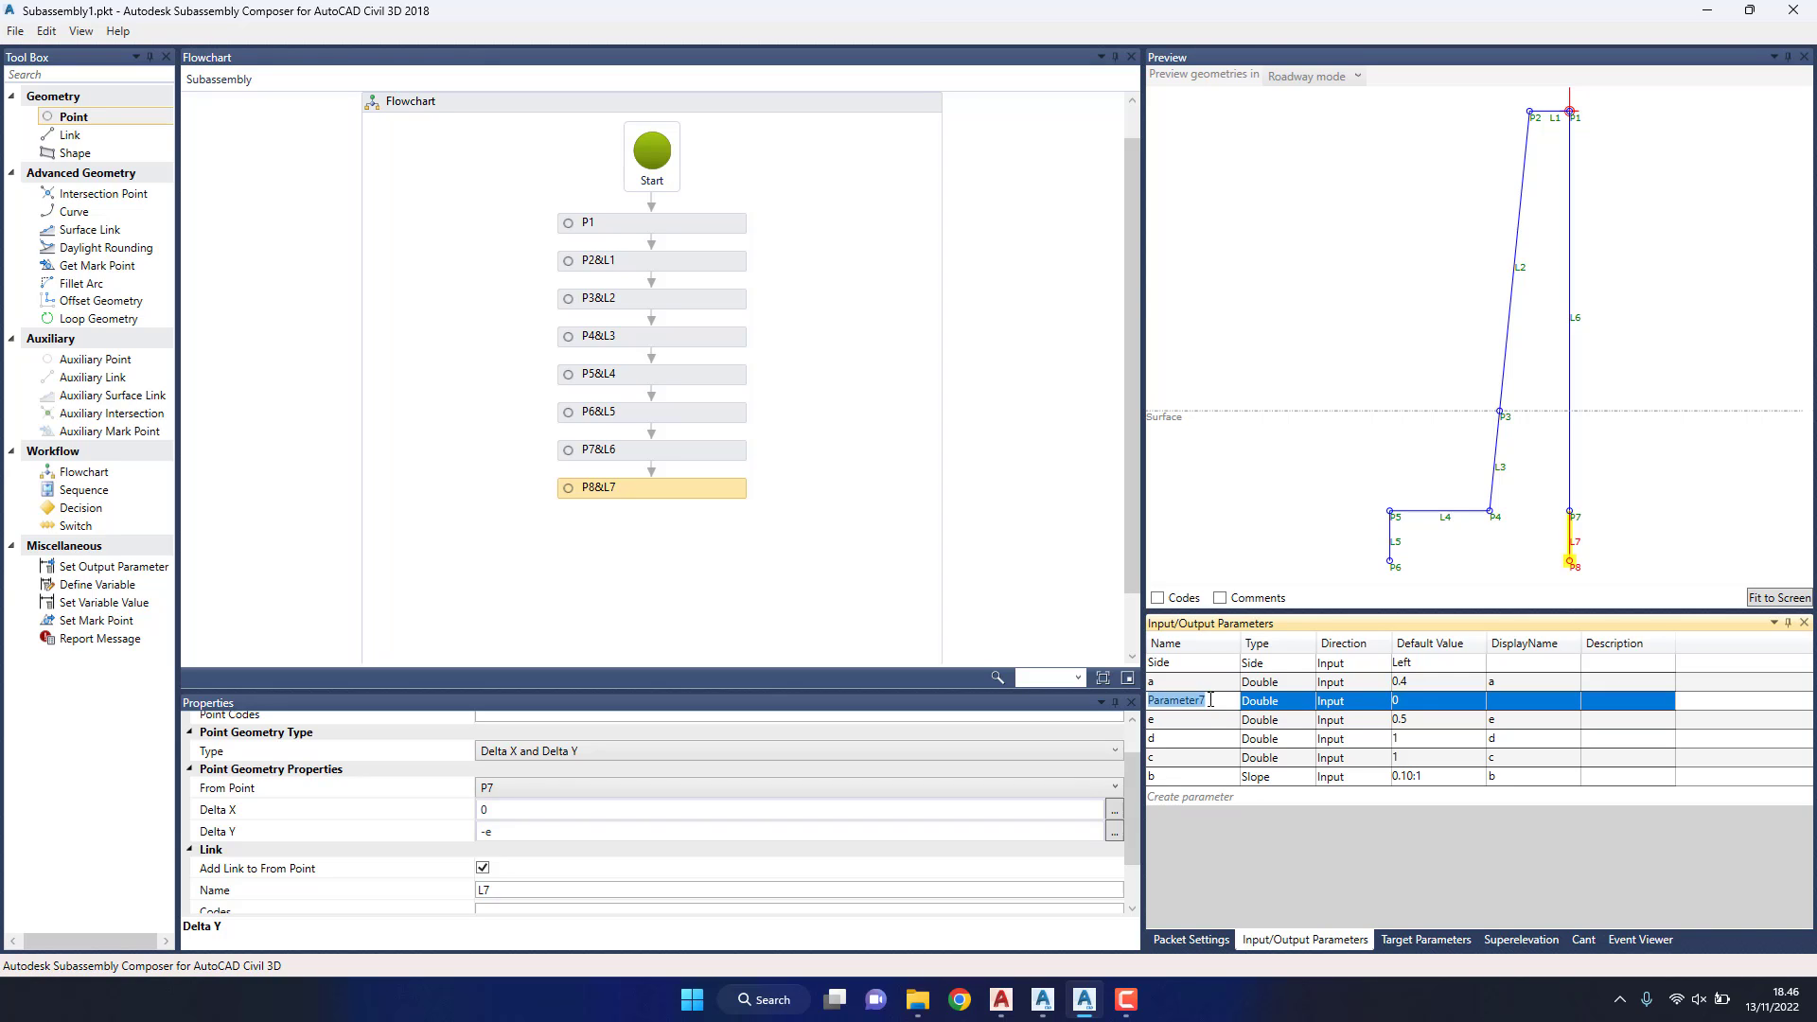
pyautogui.write('d')
pyautogui.click(1401, 705)
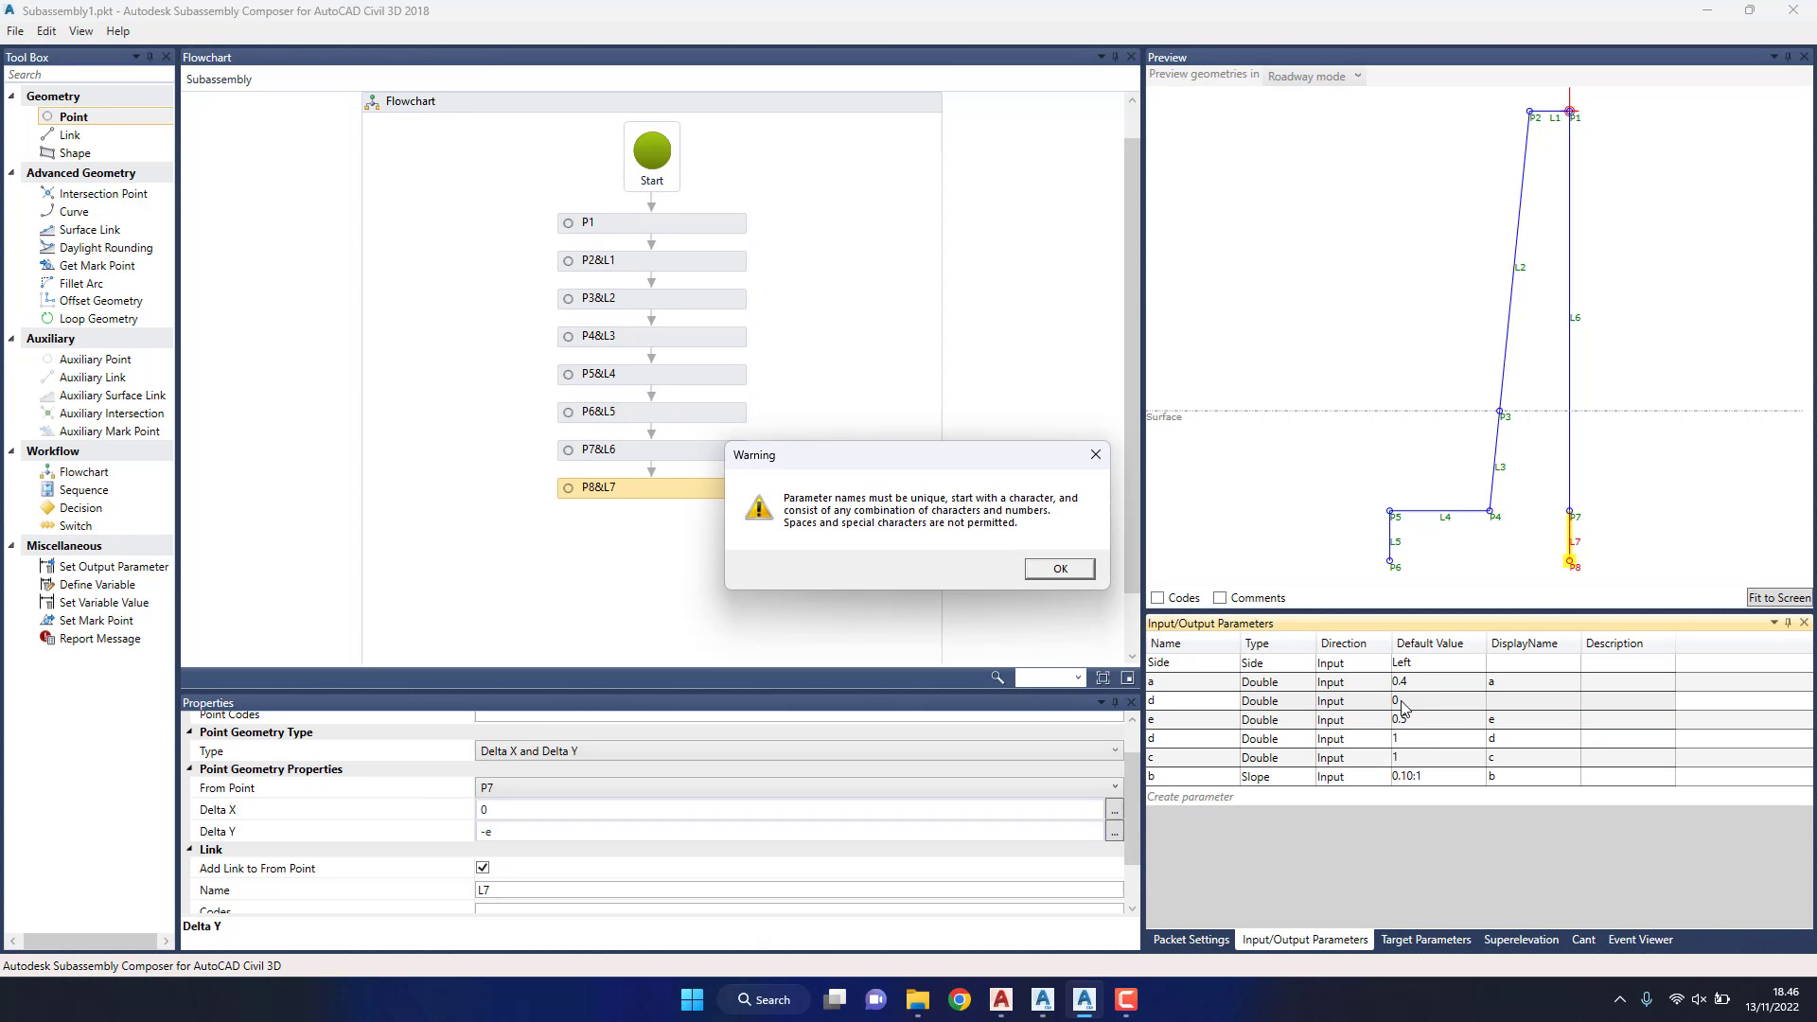
pyautogui.click(1071, 575)
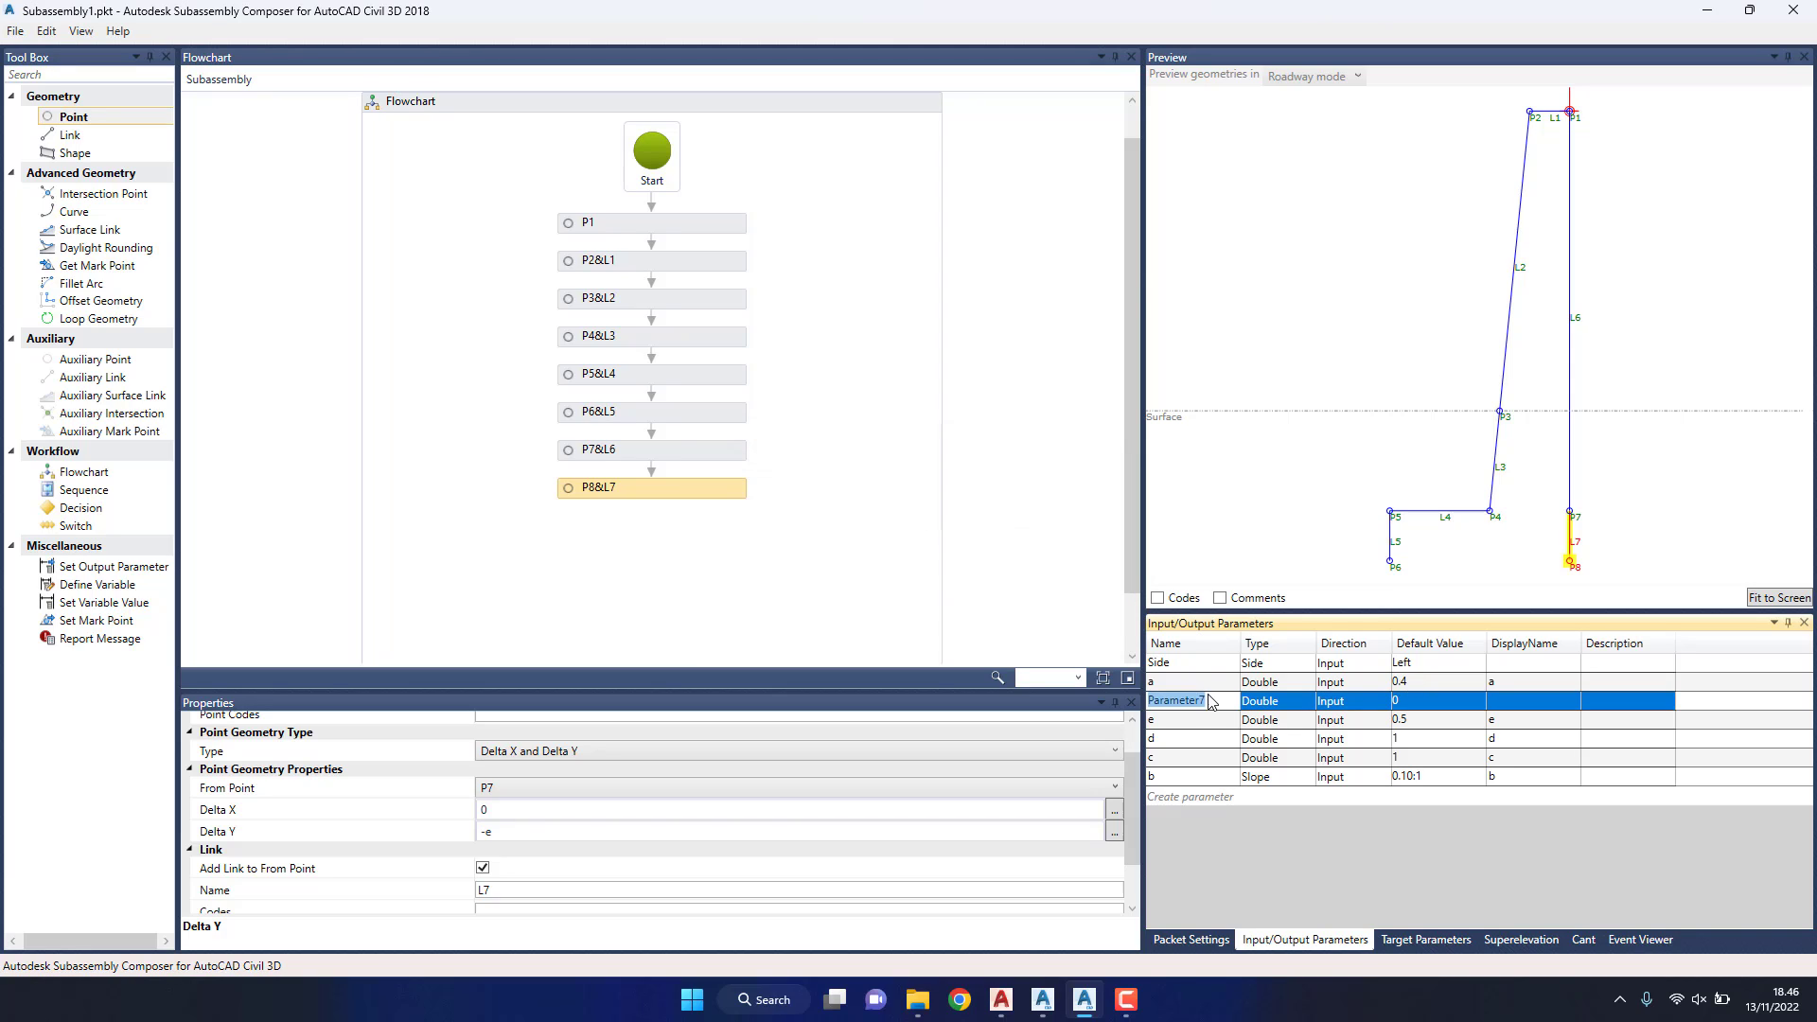
pyautogui.click(1210, 697)
pyautogui.moveTo(1211, 696); pyautogui.dragTo(1130, 696)
pyautogui.write('f')
pyautogui.click(1411, 700)
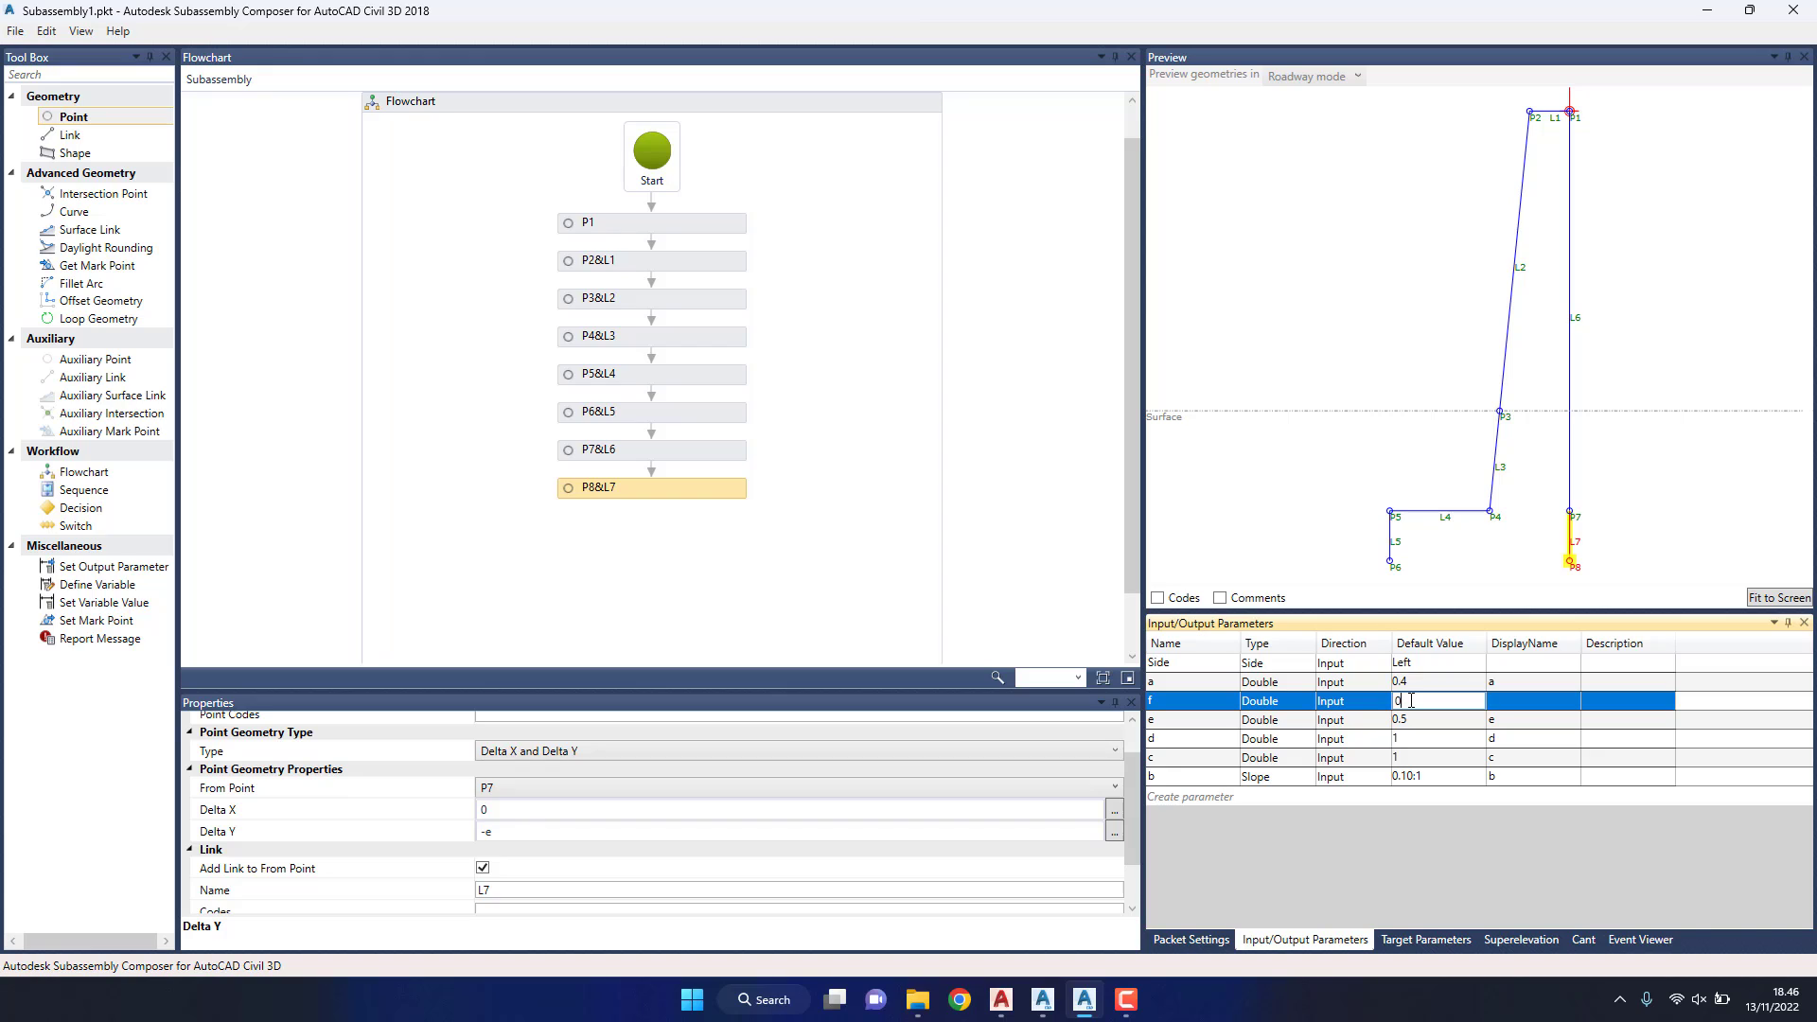
pyautogui.write('.5')
pyautogui.click(1521, 700)
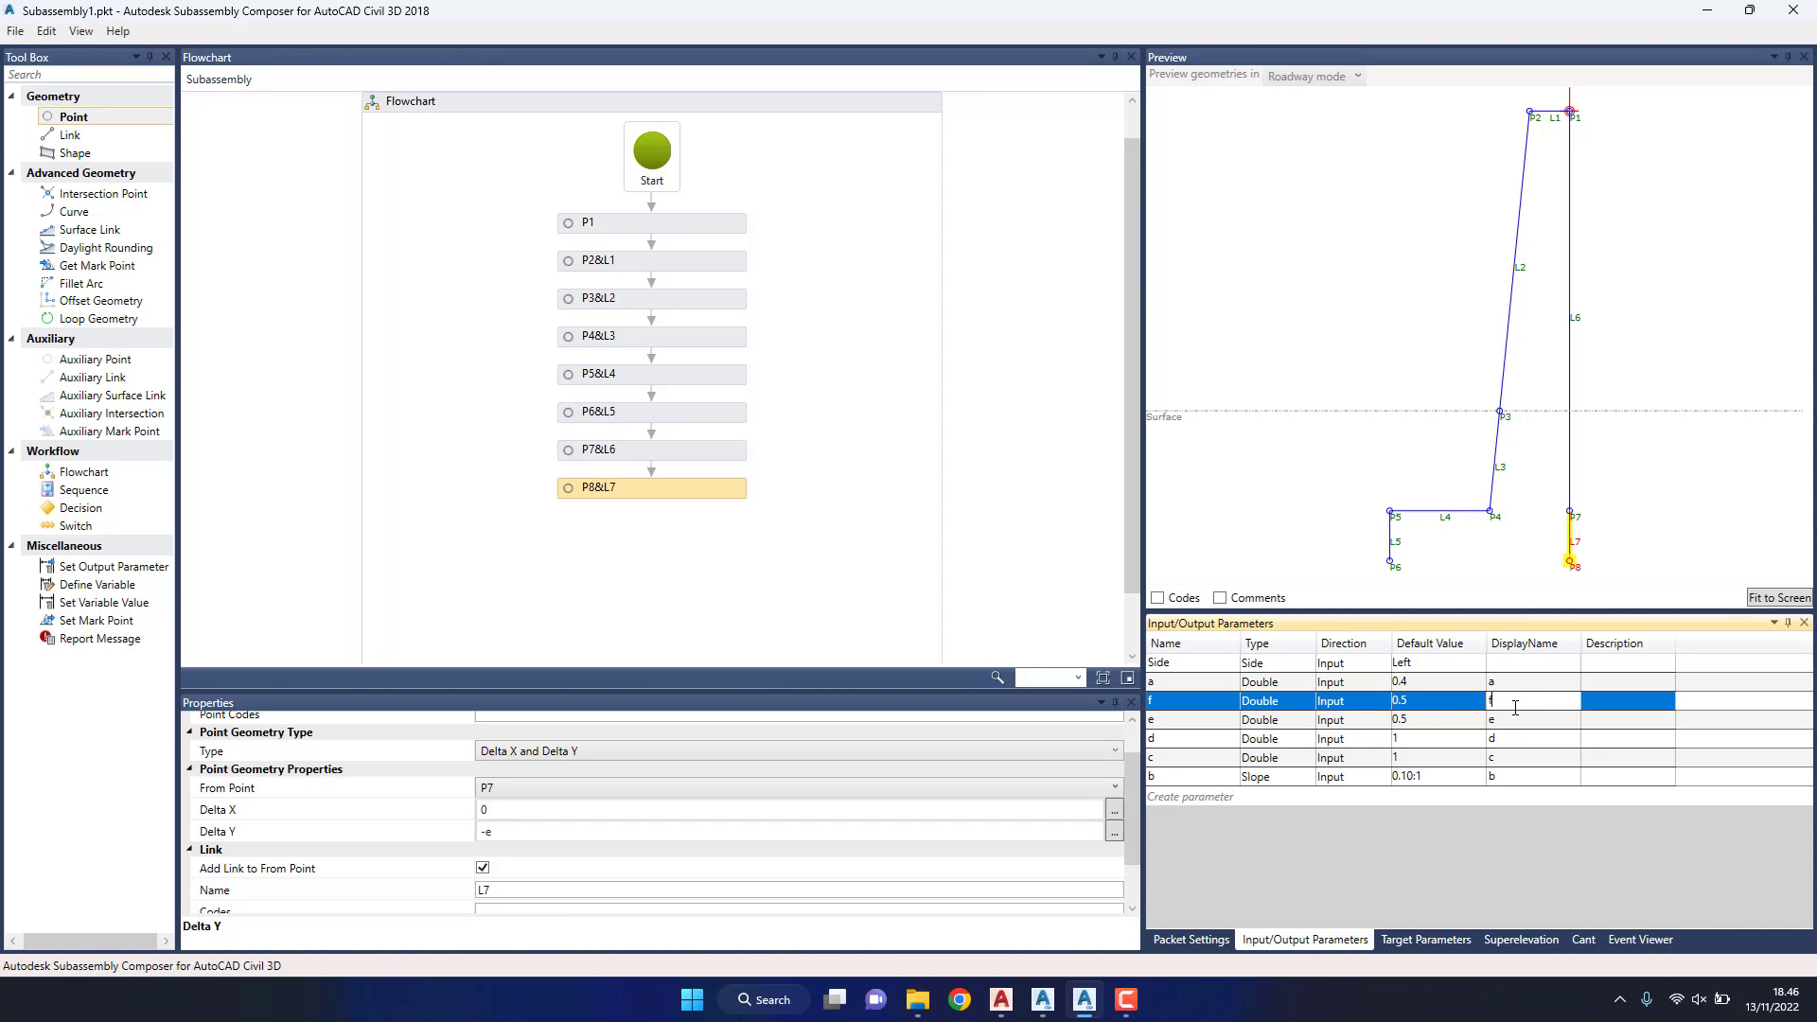
# Step: Set P8's Delta Y to 0 and Delta X to -f, and add point P9&L8
pyautogui.click(499, 834)
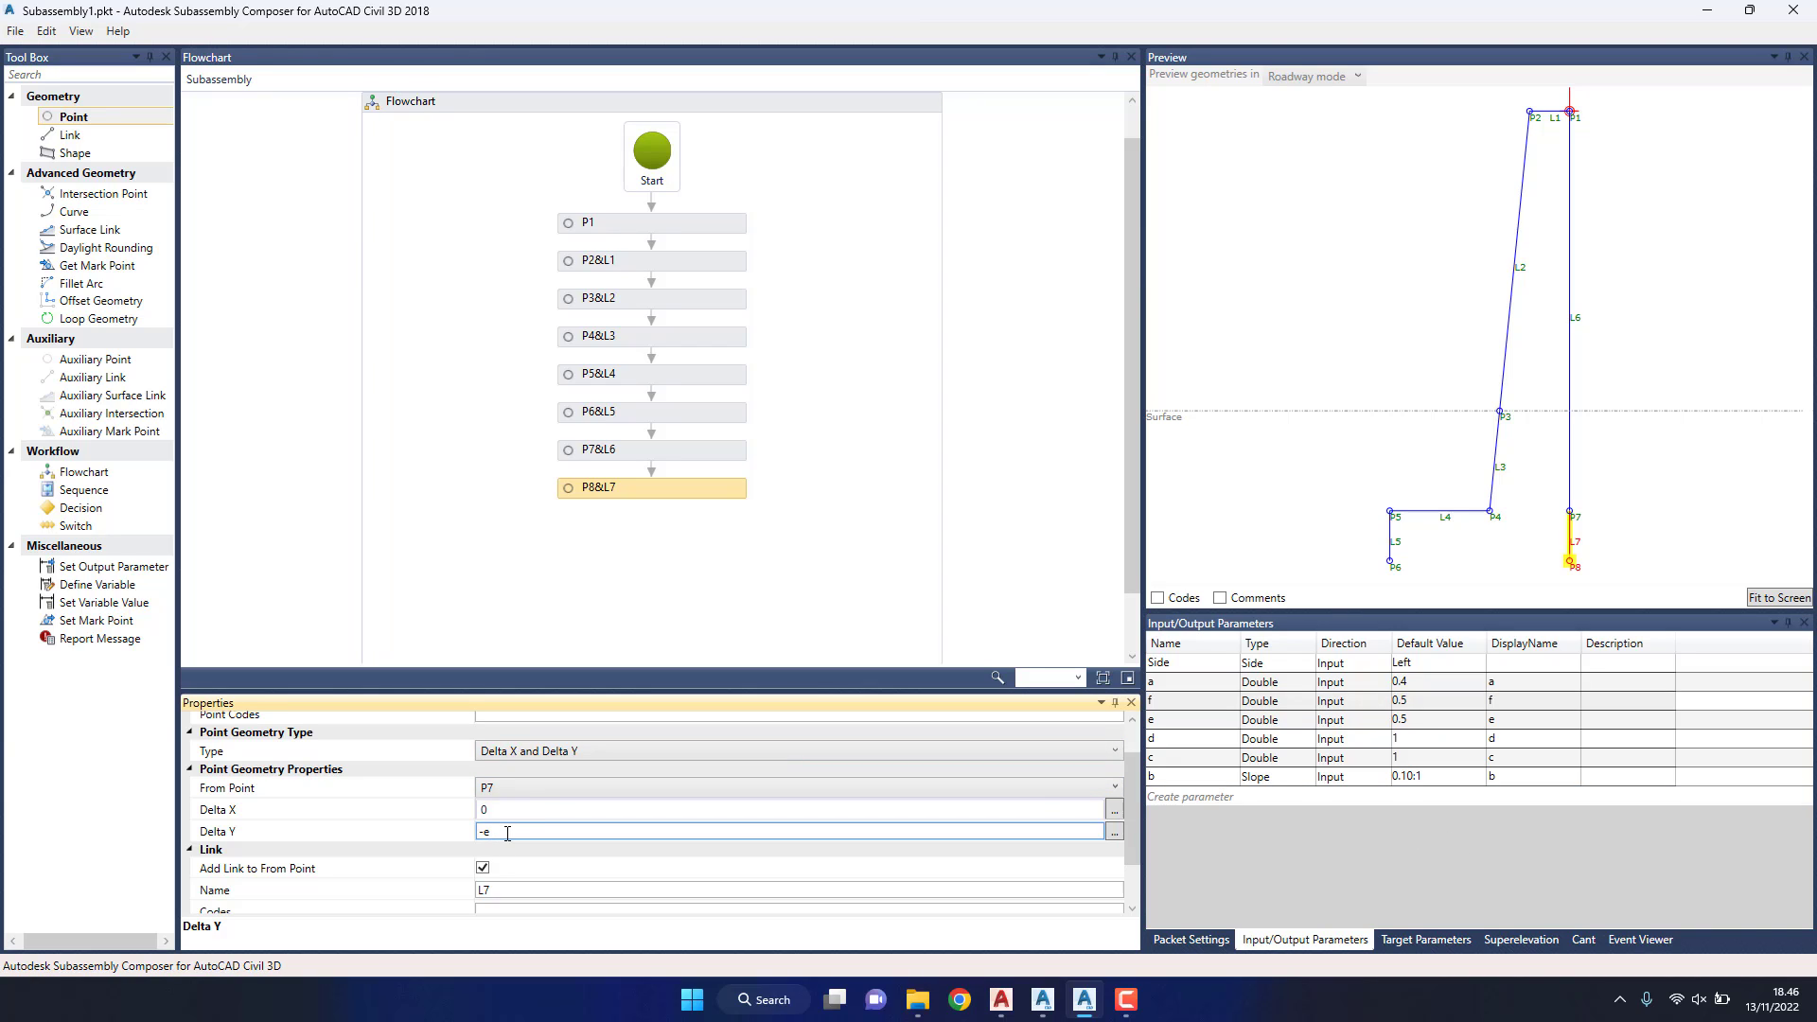
pyautogui.doubleClick(519, 829)
pyautogui.write('0')
pyautogui.click(491, 811)
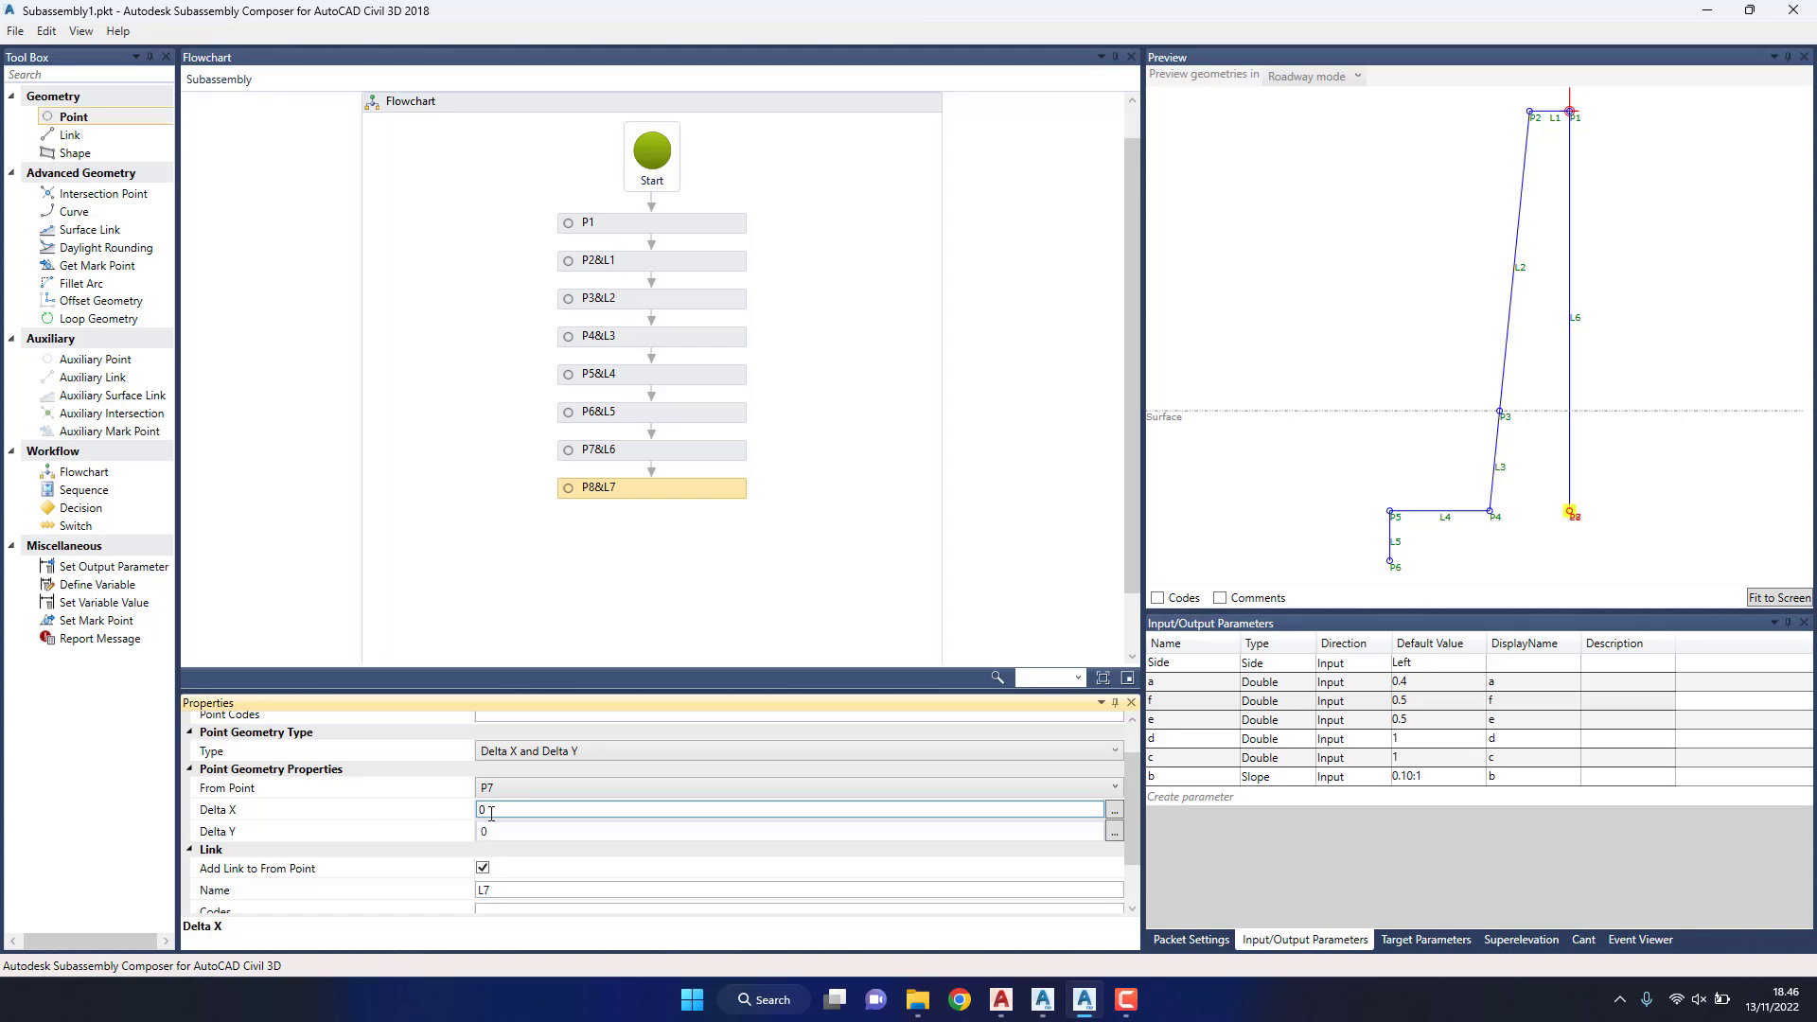
pyautogui.moveTo(504, 809); pyautogui.dragTo(467, 817)
pyautogui.write('-f')
pyautogui.press('Return')
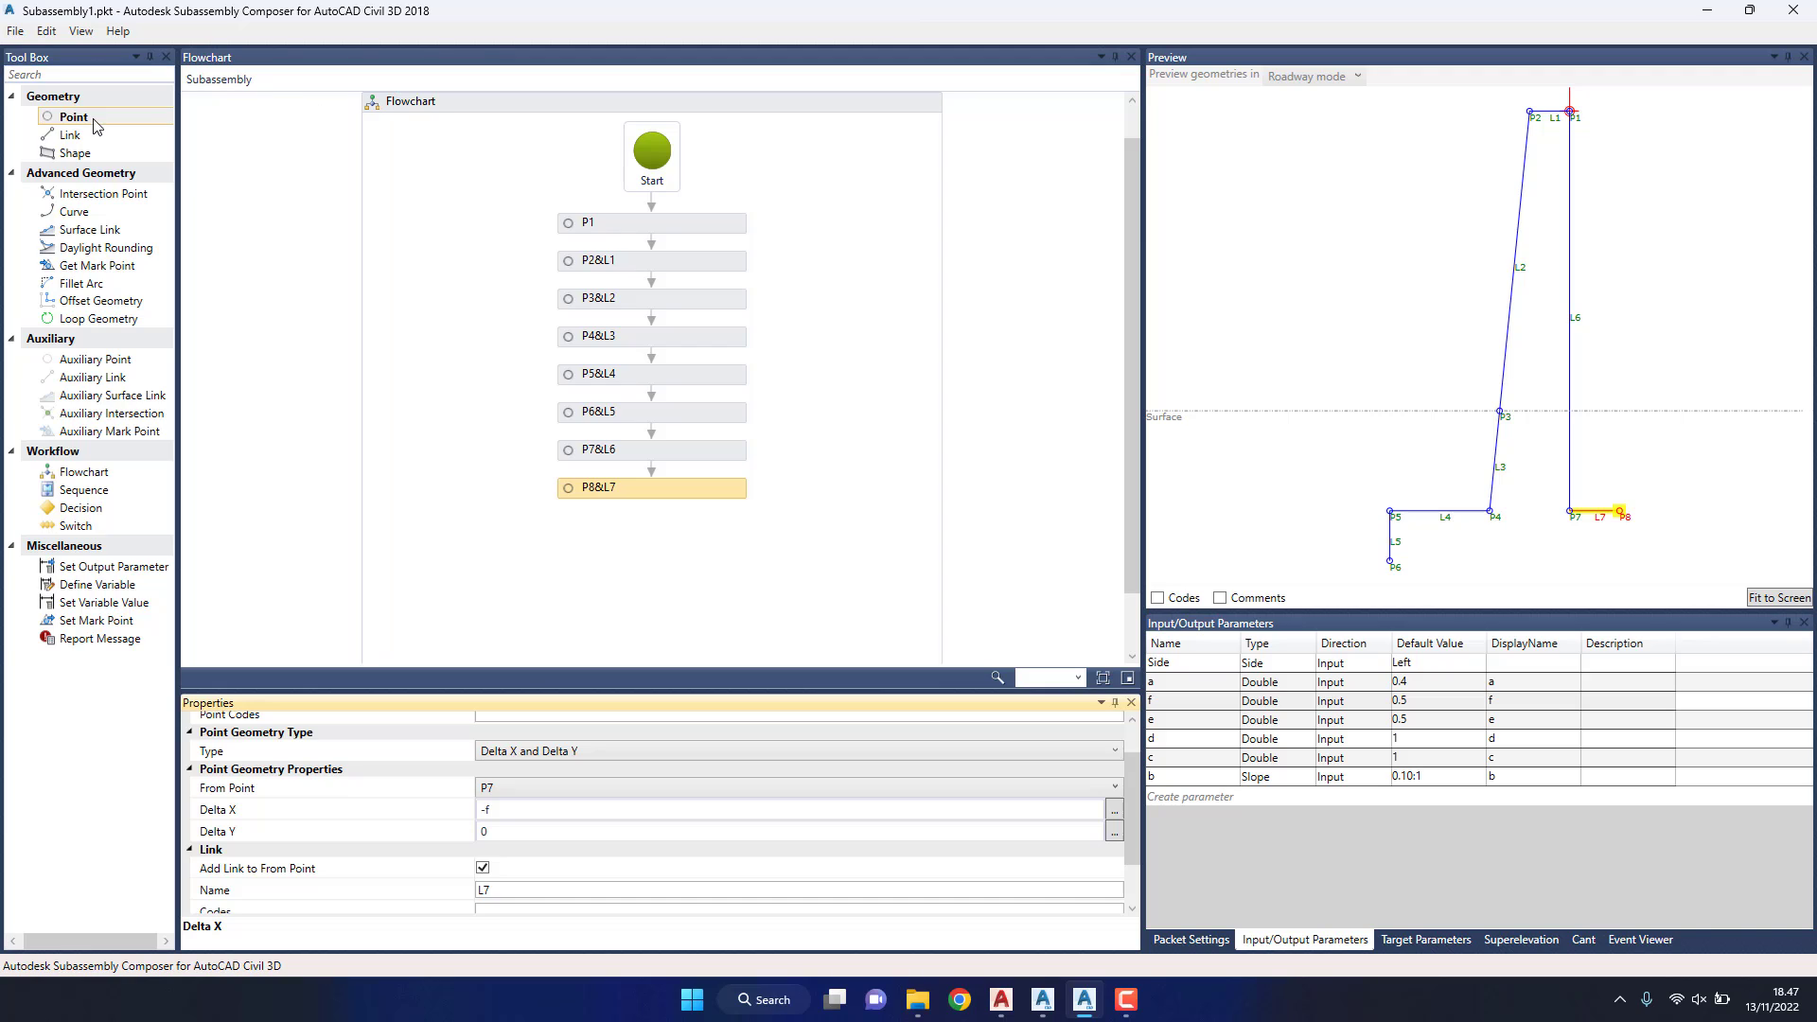
pyautogui.click(142, 121)
# Step: Add point P9 from P8 with Delta X 0 and Delta Y -e, joined by link L8
pyautogui.moveTo(656, 524); pyautogui.dragTo(675, 516)
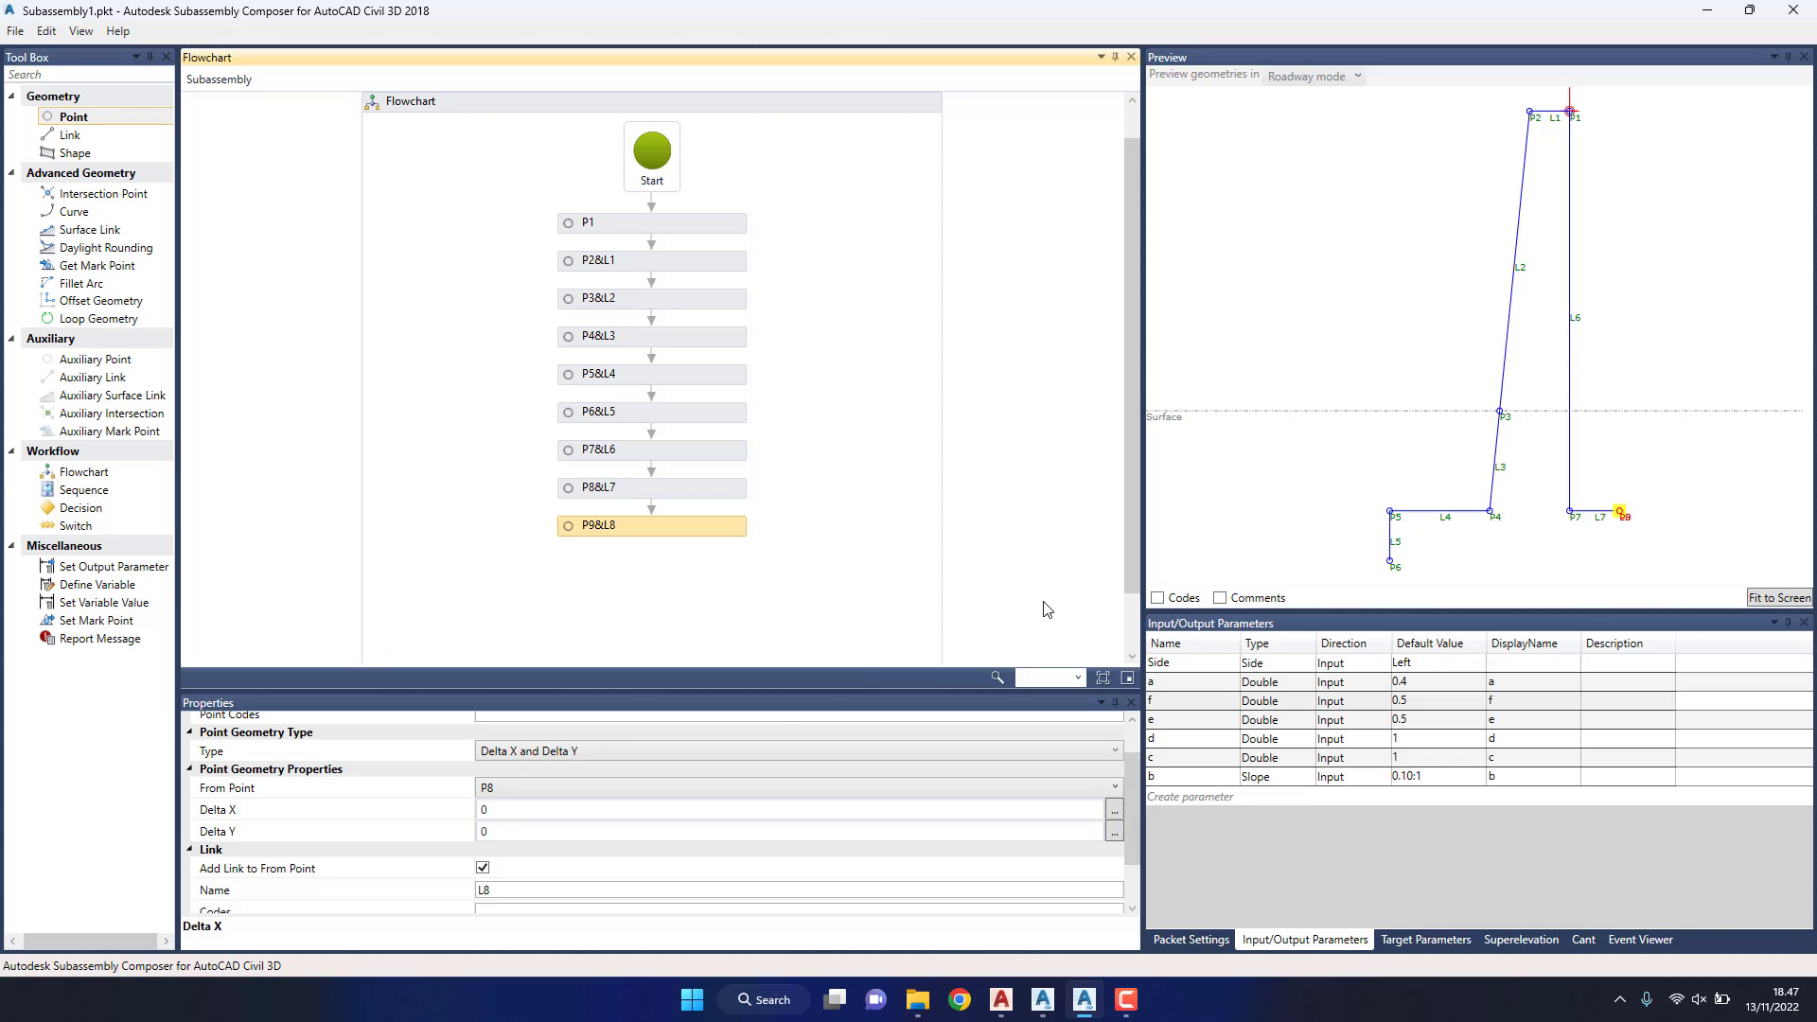
pyautogui.click(542, 794)
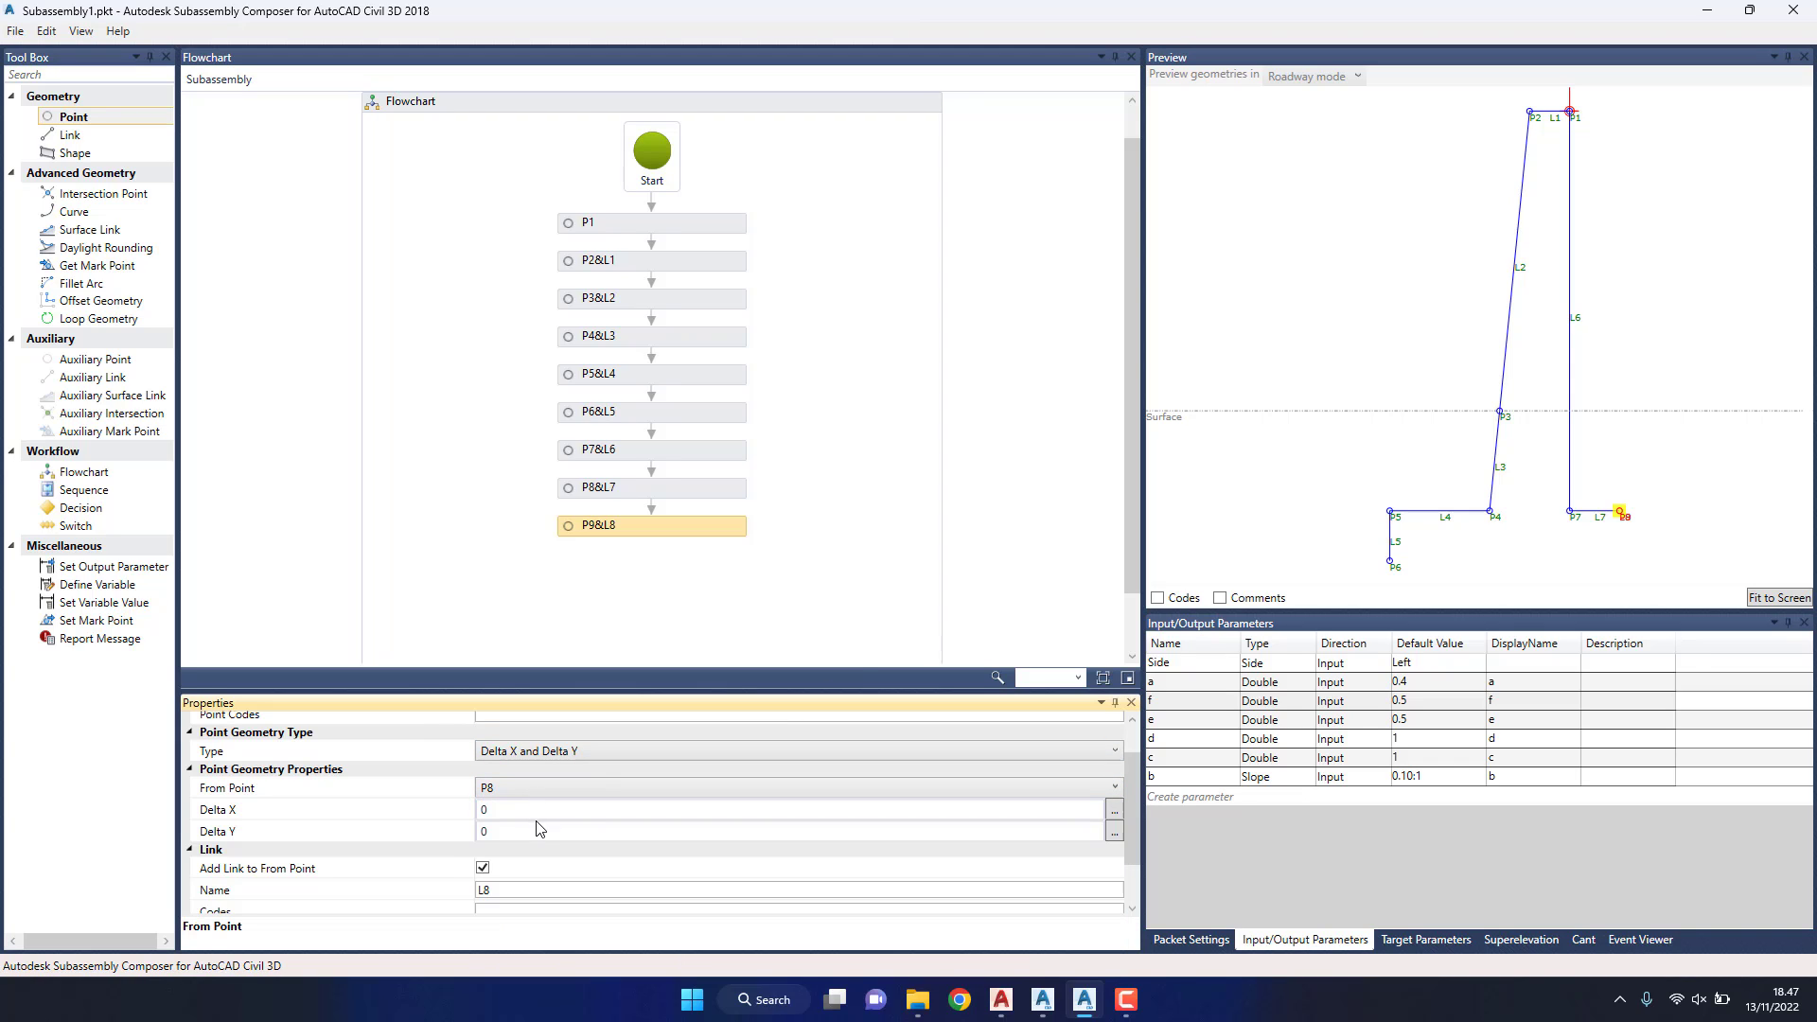
pyautogui.click(521, 831)
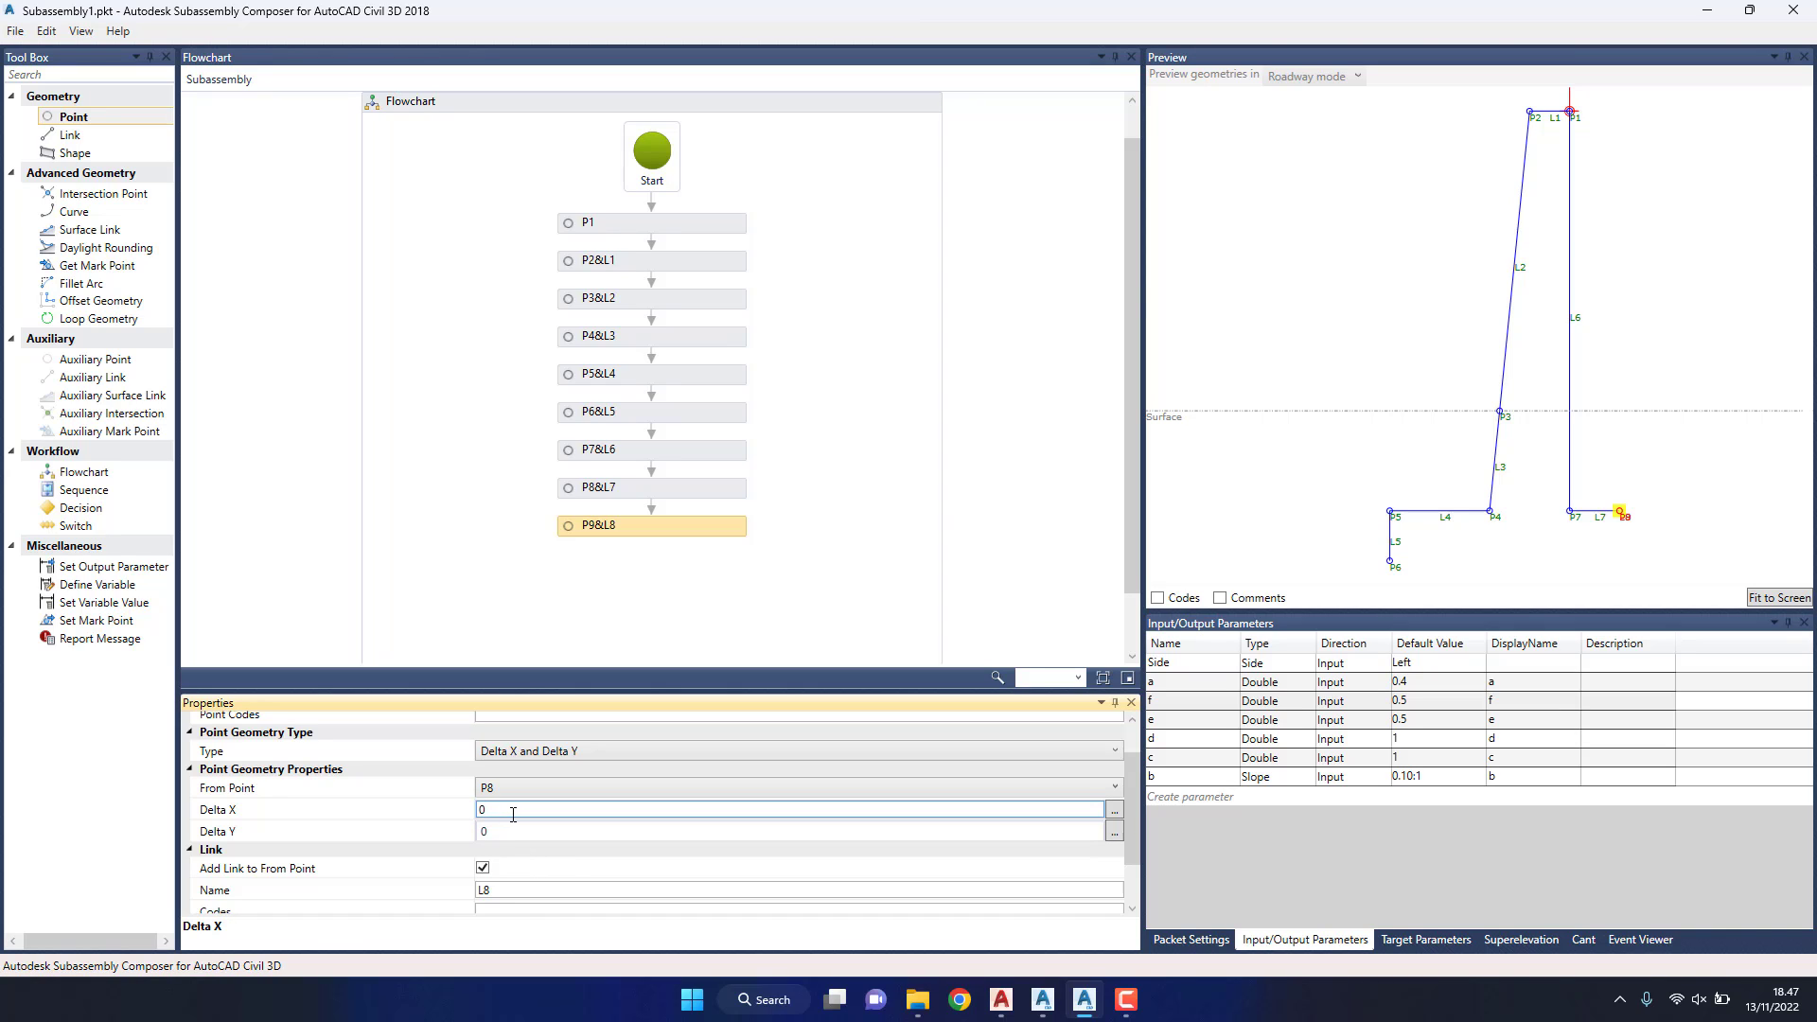
pyautogui.click(511, 833)
pyautogui.write('-e')
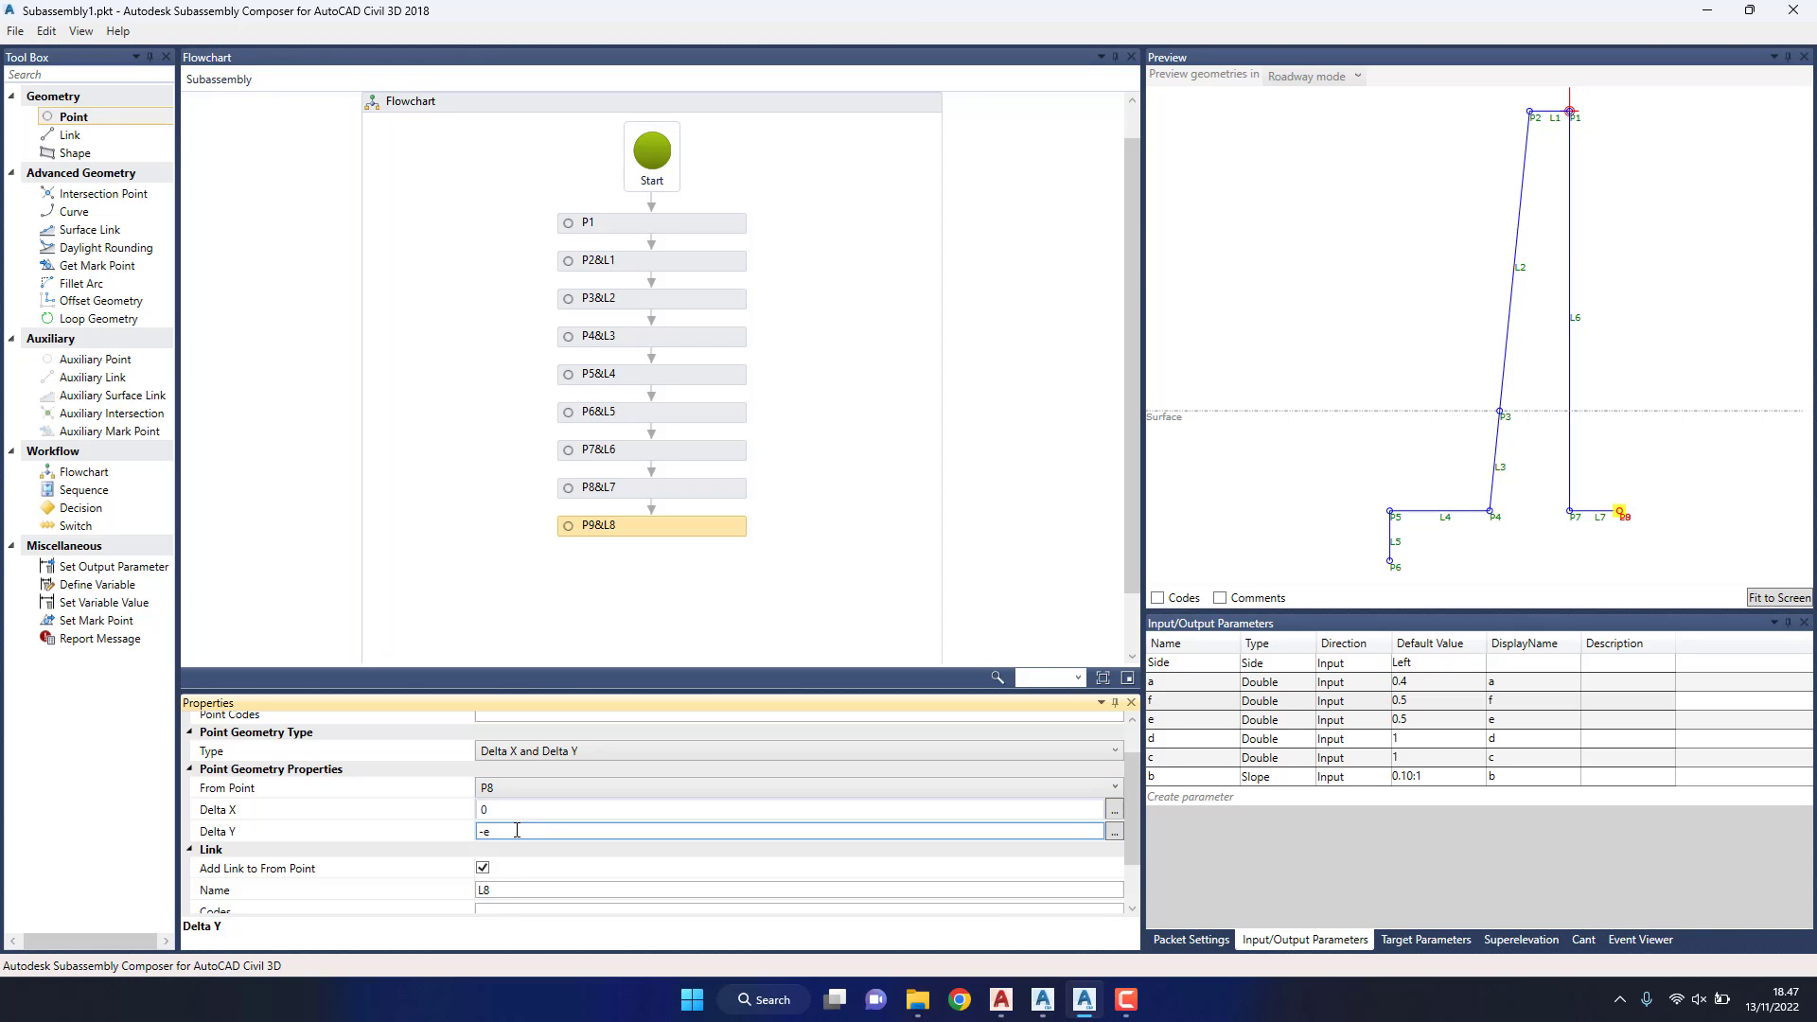
pyautogui.press('Return')
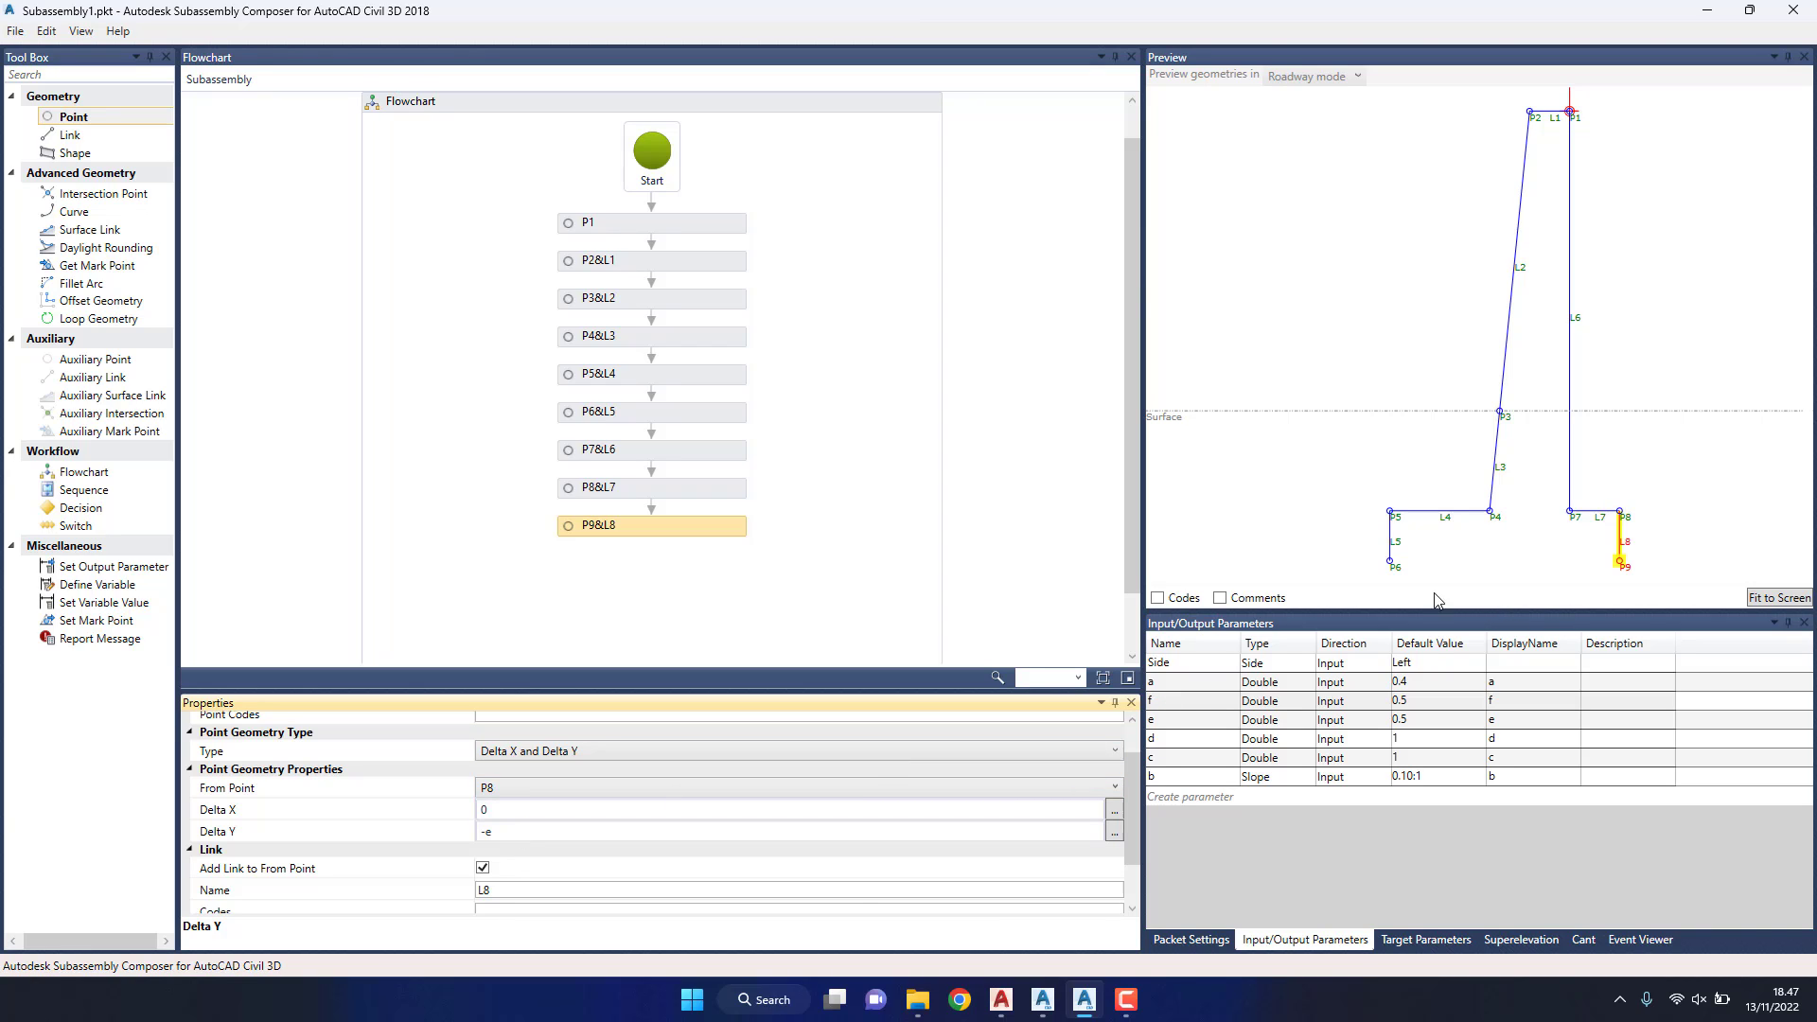
pyautogui.moveTo(650, 525)
pyautogui.click(650, 414)
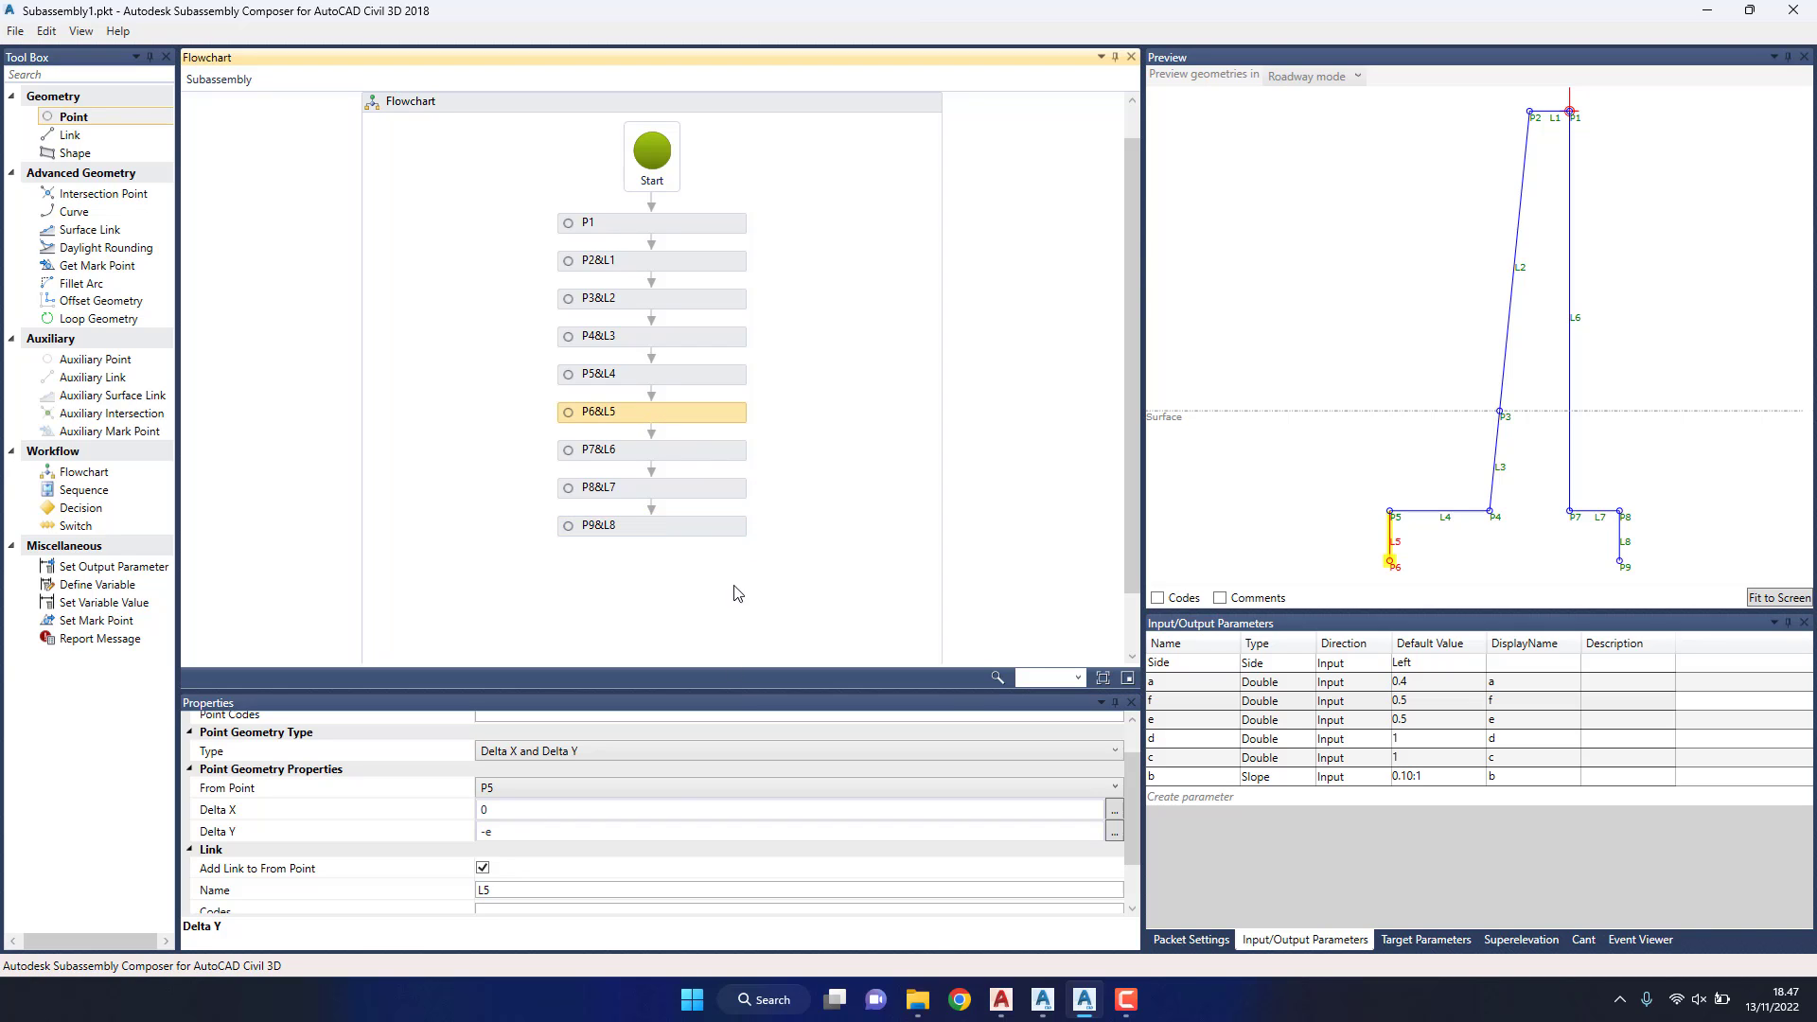
pyautogui.click(688, 526)
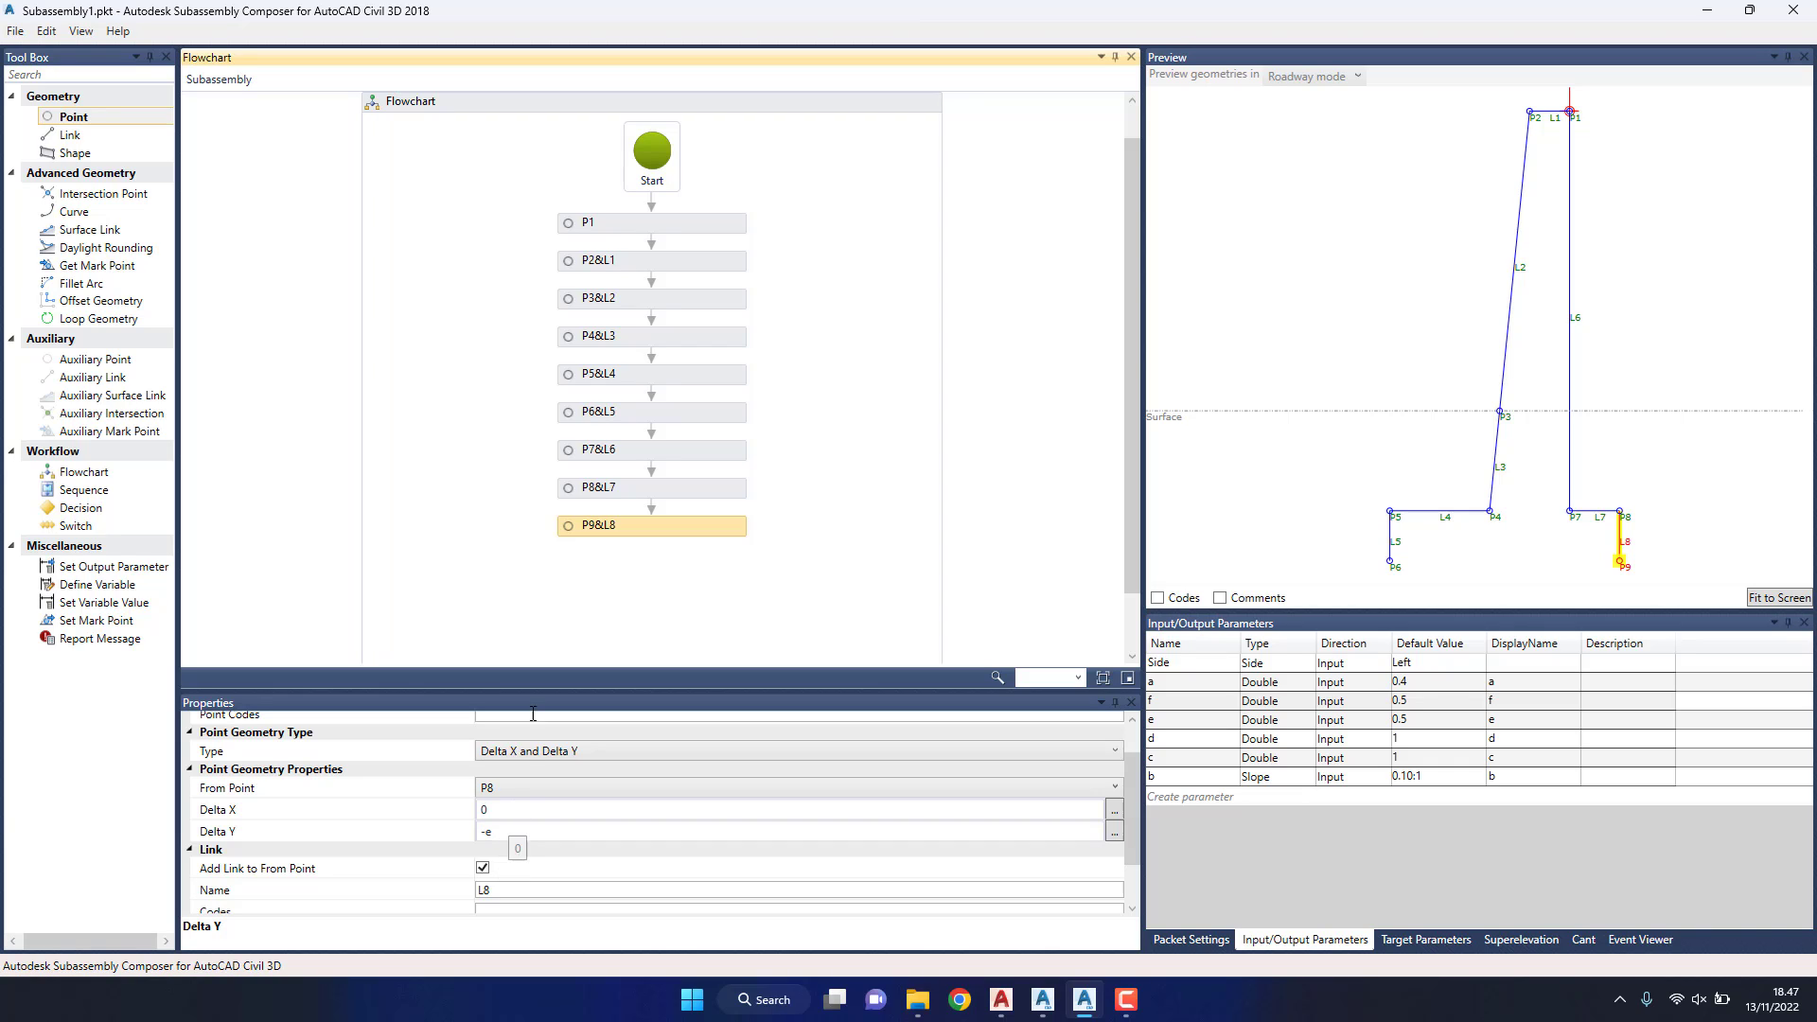
pyautogui.click(97, 136)
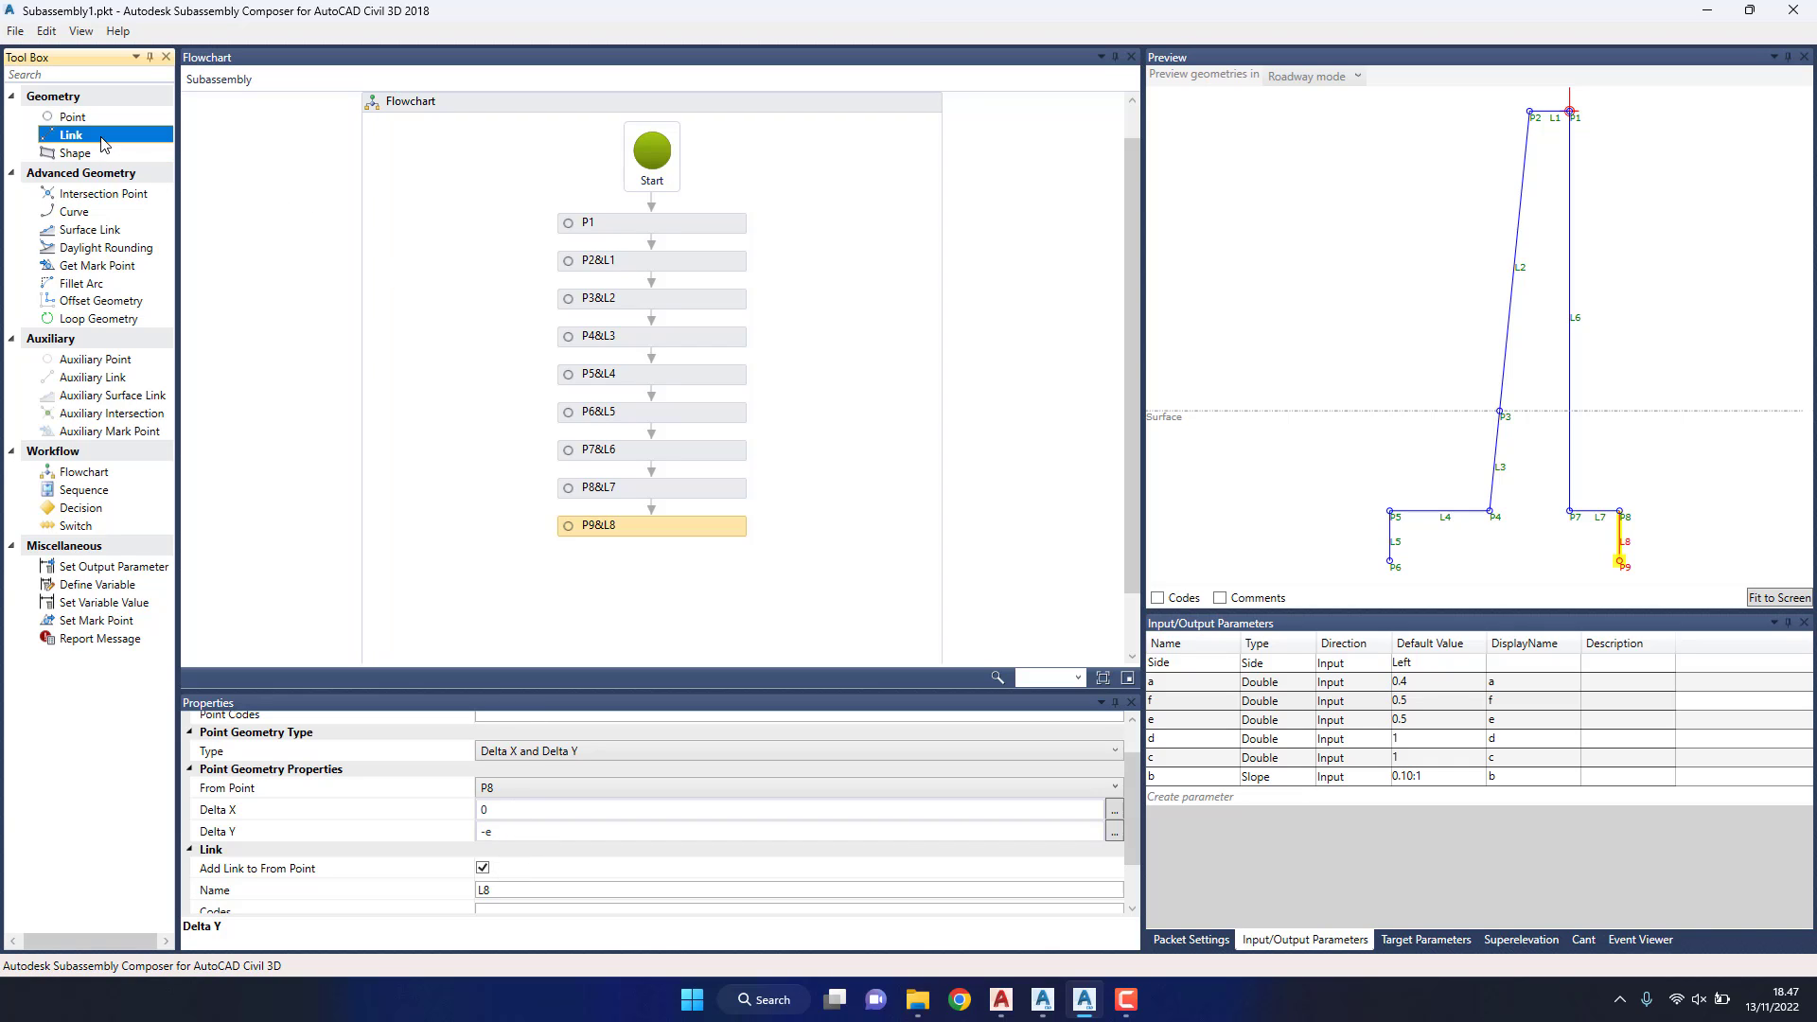
# Step: Add link L9 running from P6 to P9
pyautogui.moveTo(100, 140); pyautogui.dragTo(657, 574)
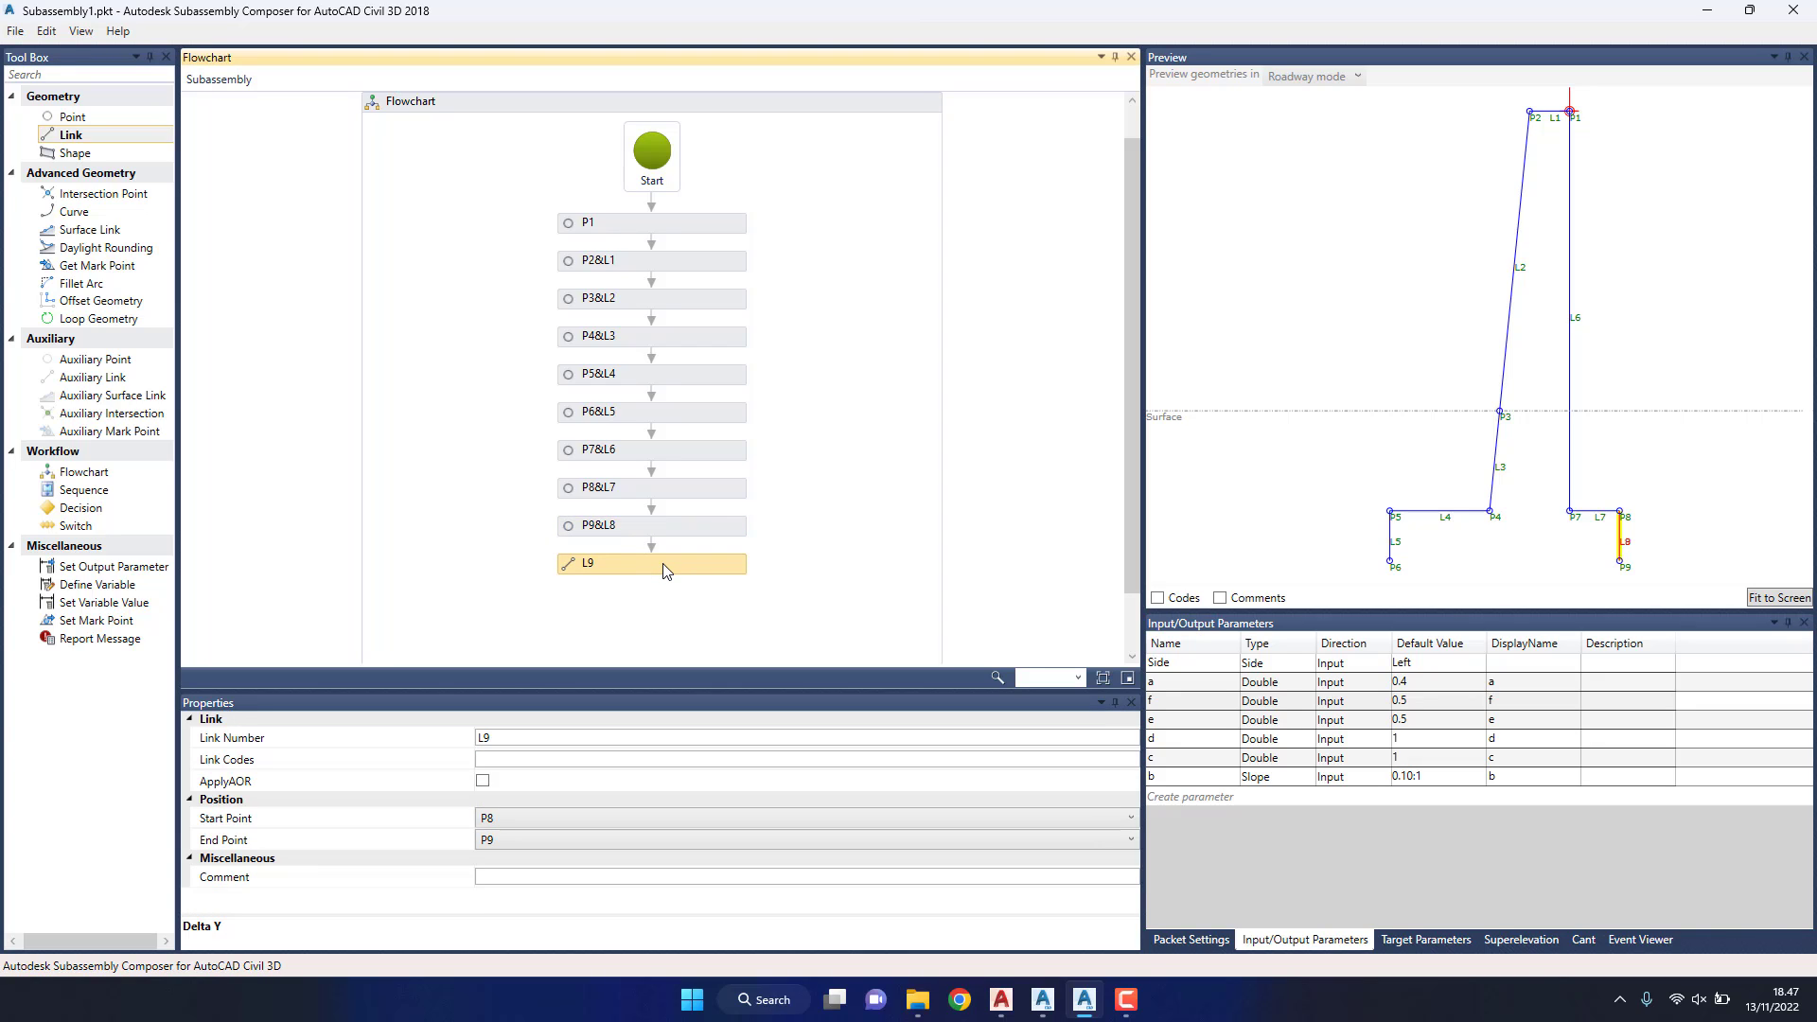
pyautogui.click(519, 821)
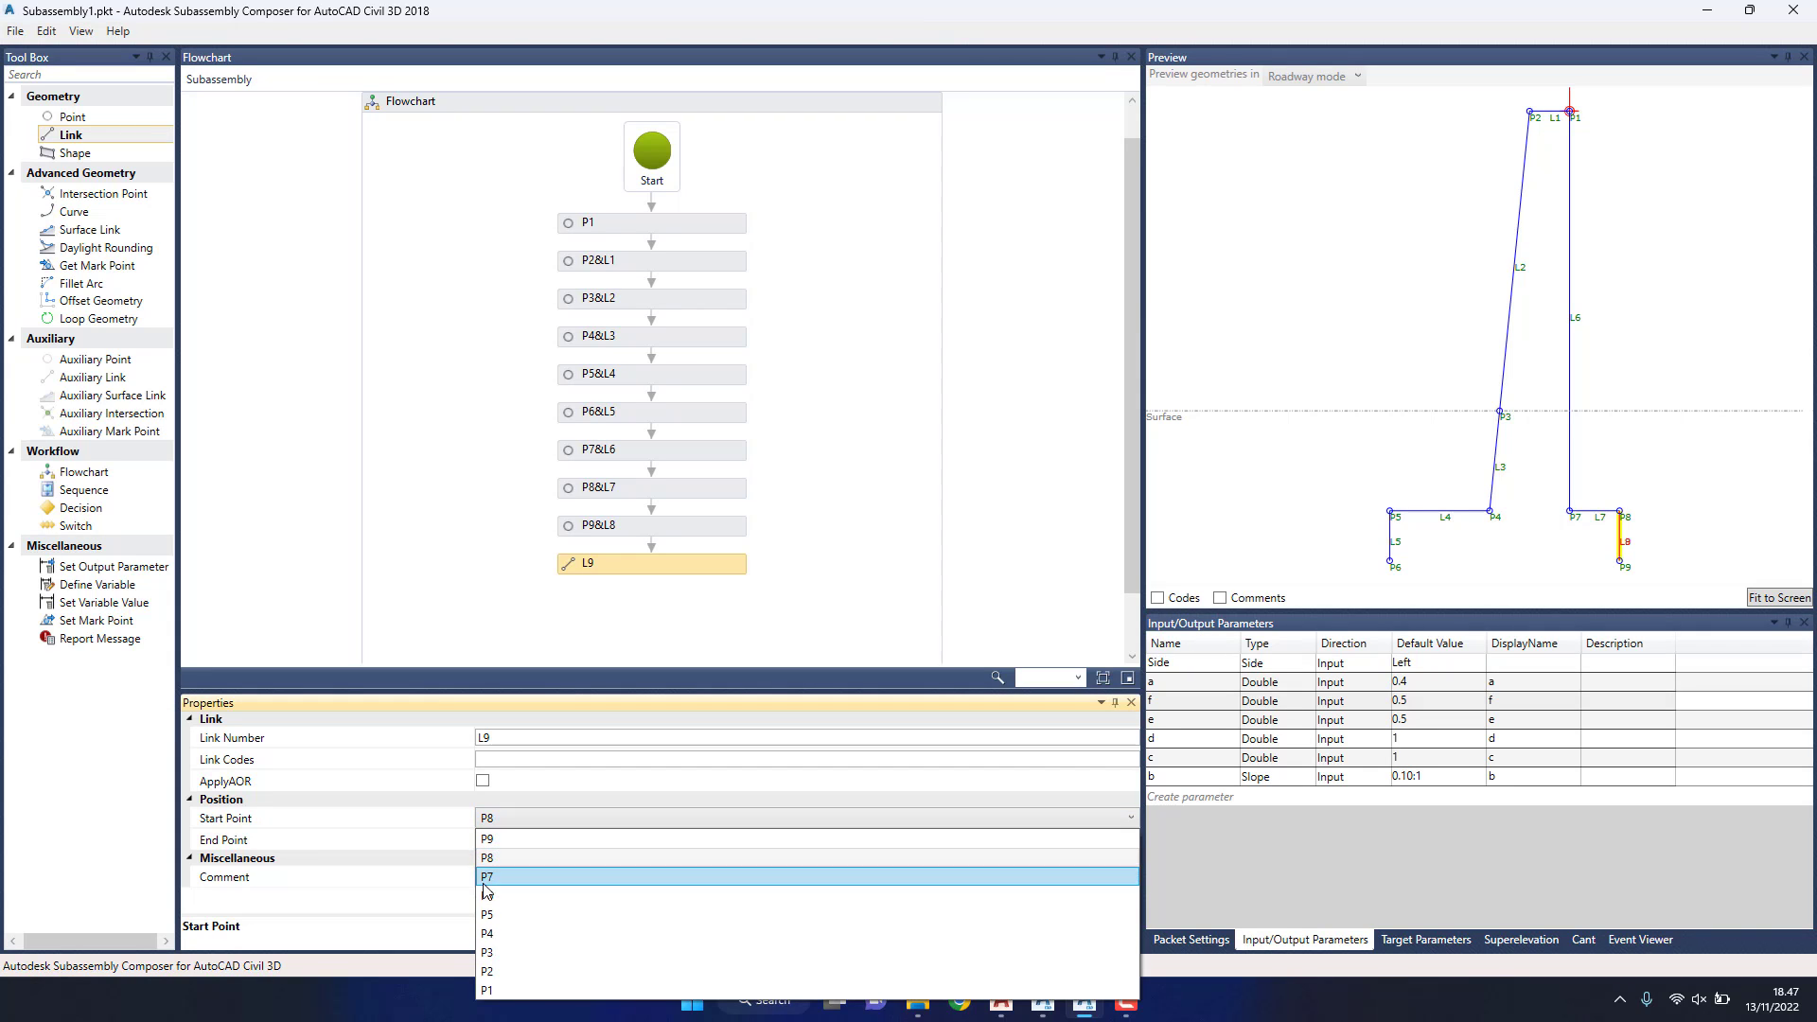
pyautogui.click(483, 896)
pyautogui.click(526, 832)
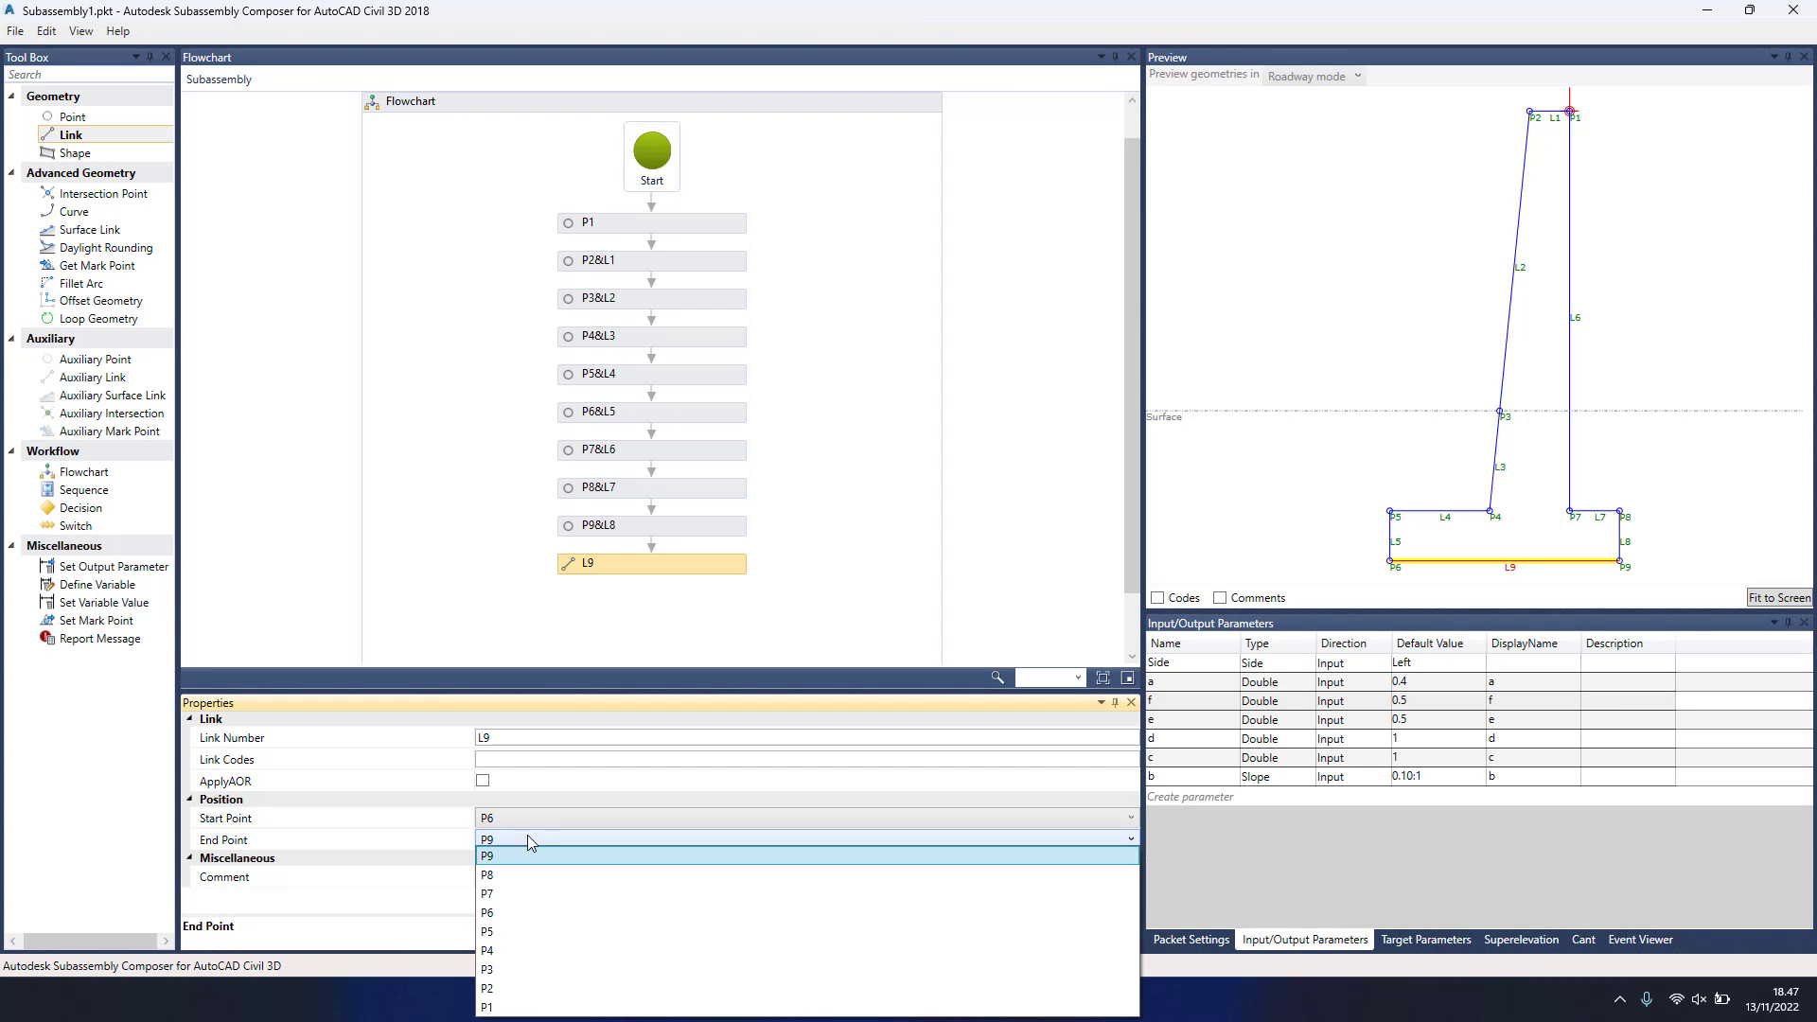
pyautogui.click(526, 835)
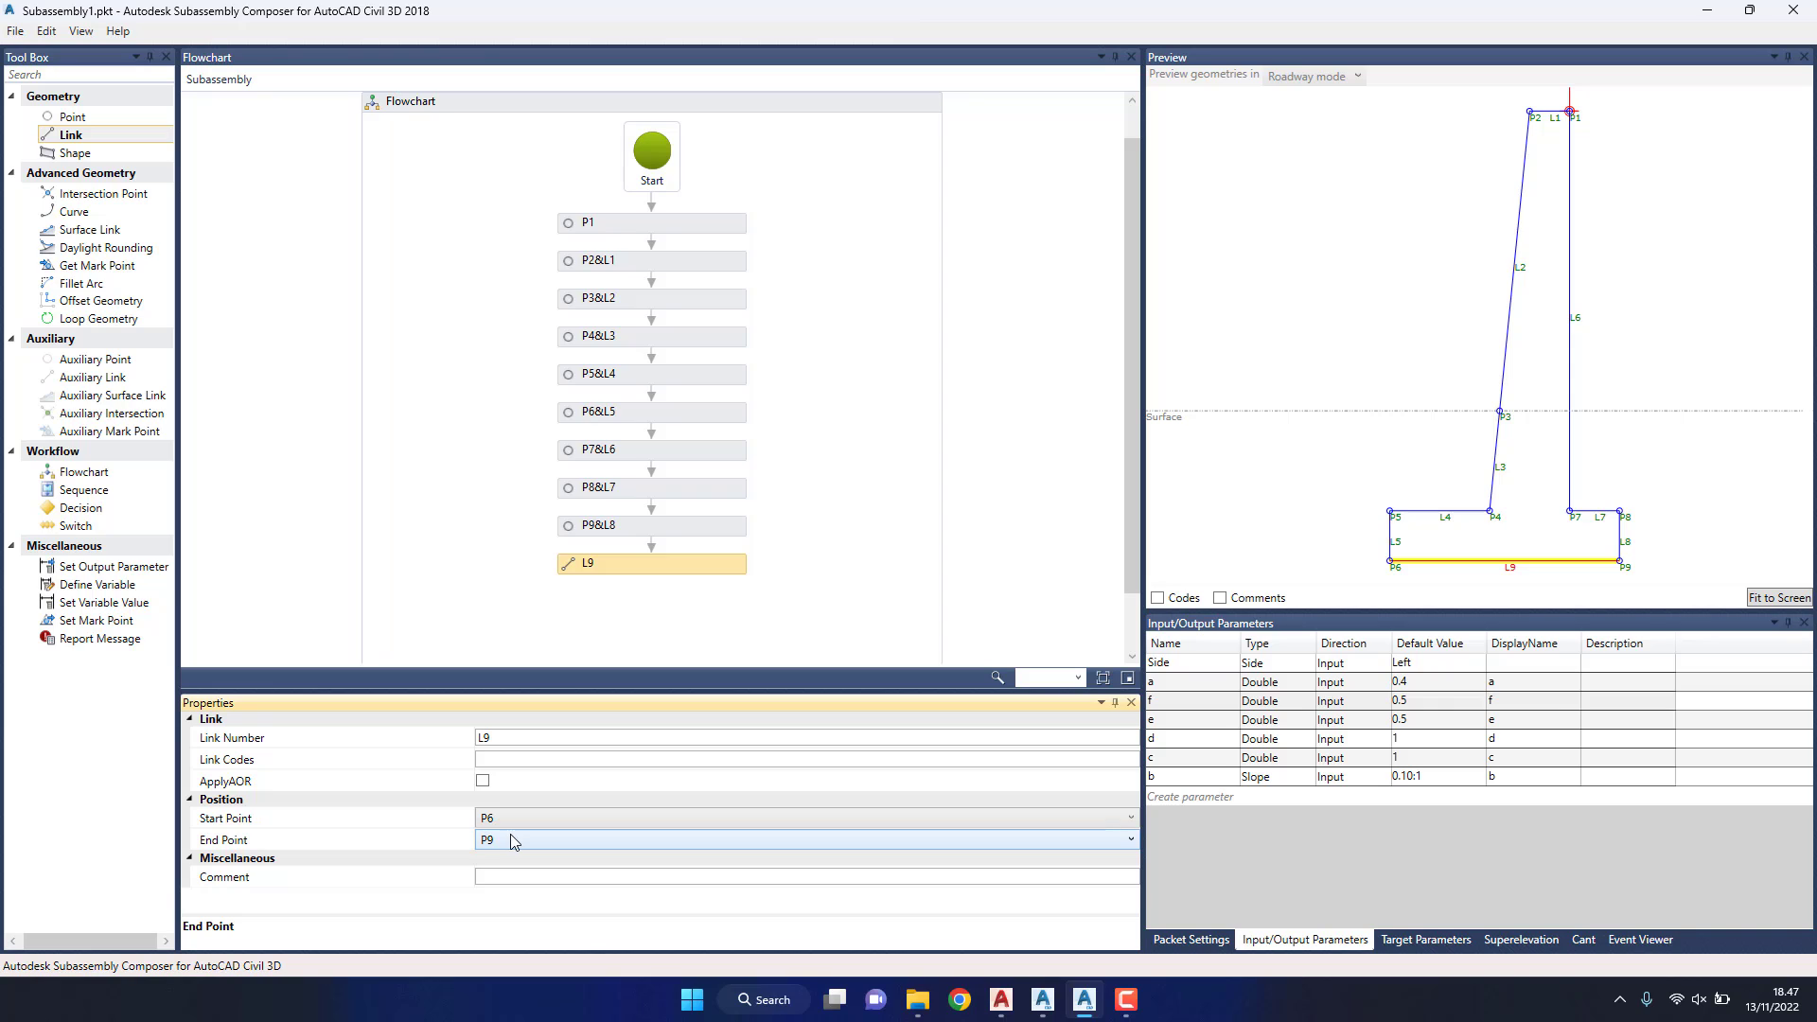
pyautogui.click(689, 562)
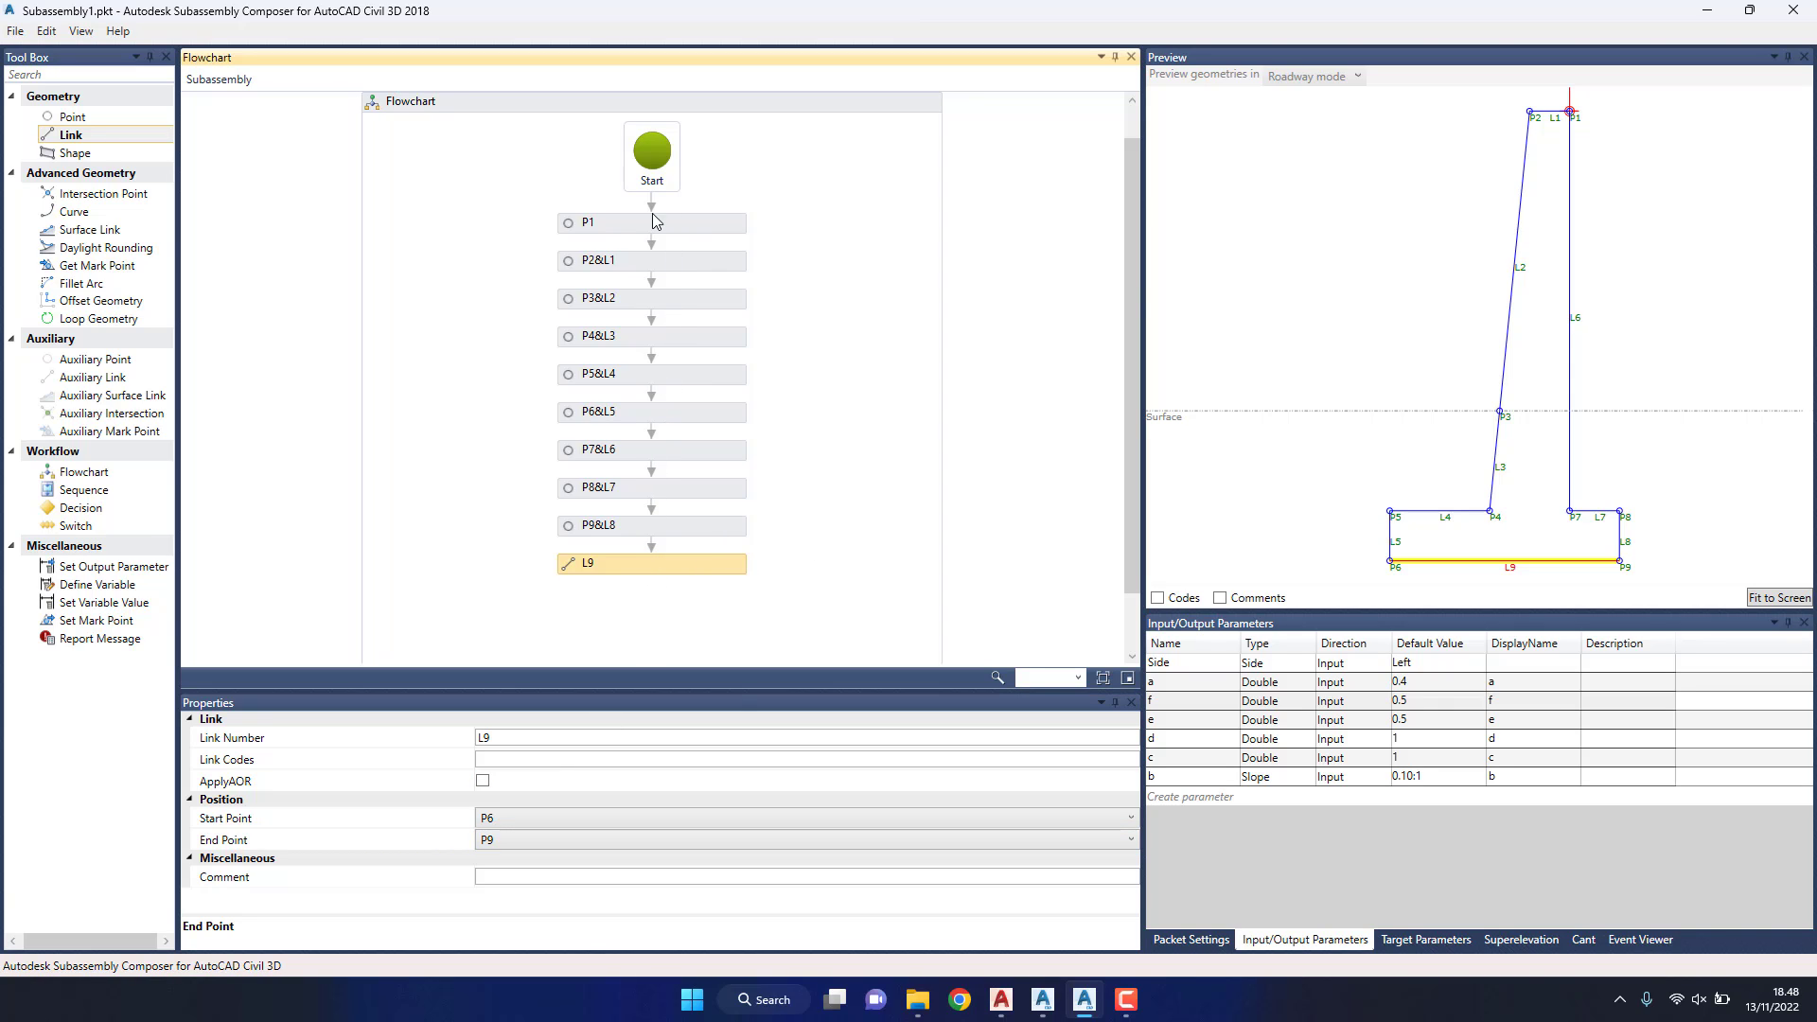
# Step: Add shape S1 filling the wall outline bounded by links L1–L9
pyautogui.moveTo(95, 155)
pyautogui.mouseDown()
pyautogui.moveTo(660, 617)
pyautogui.moveTo(651, 604)
pyautogui.mouseUp()
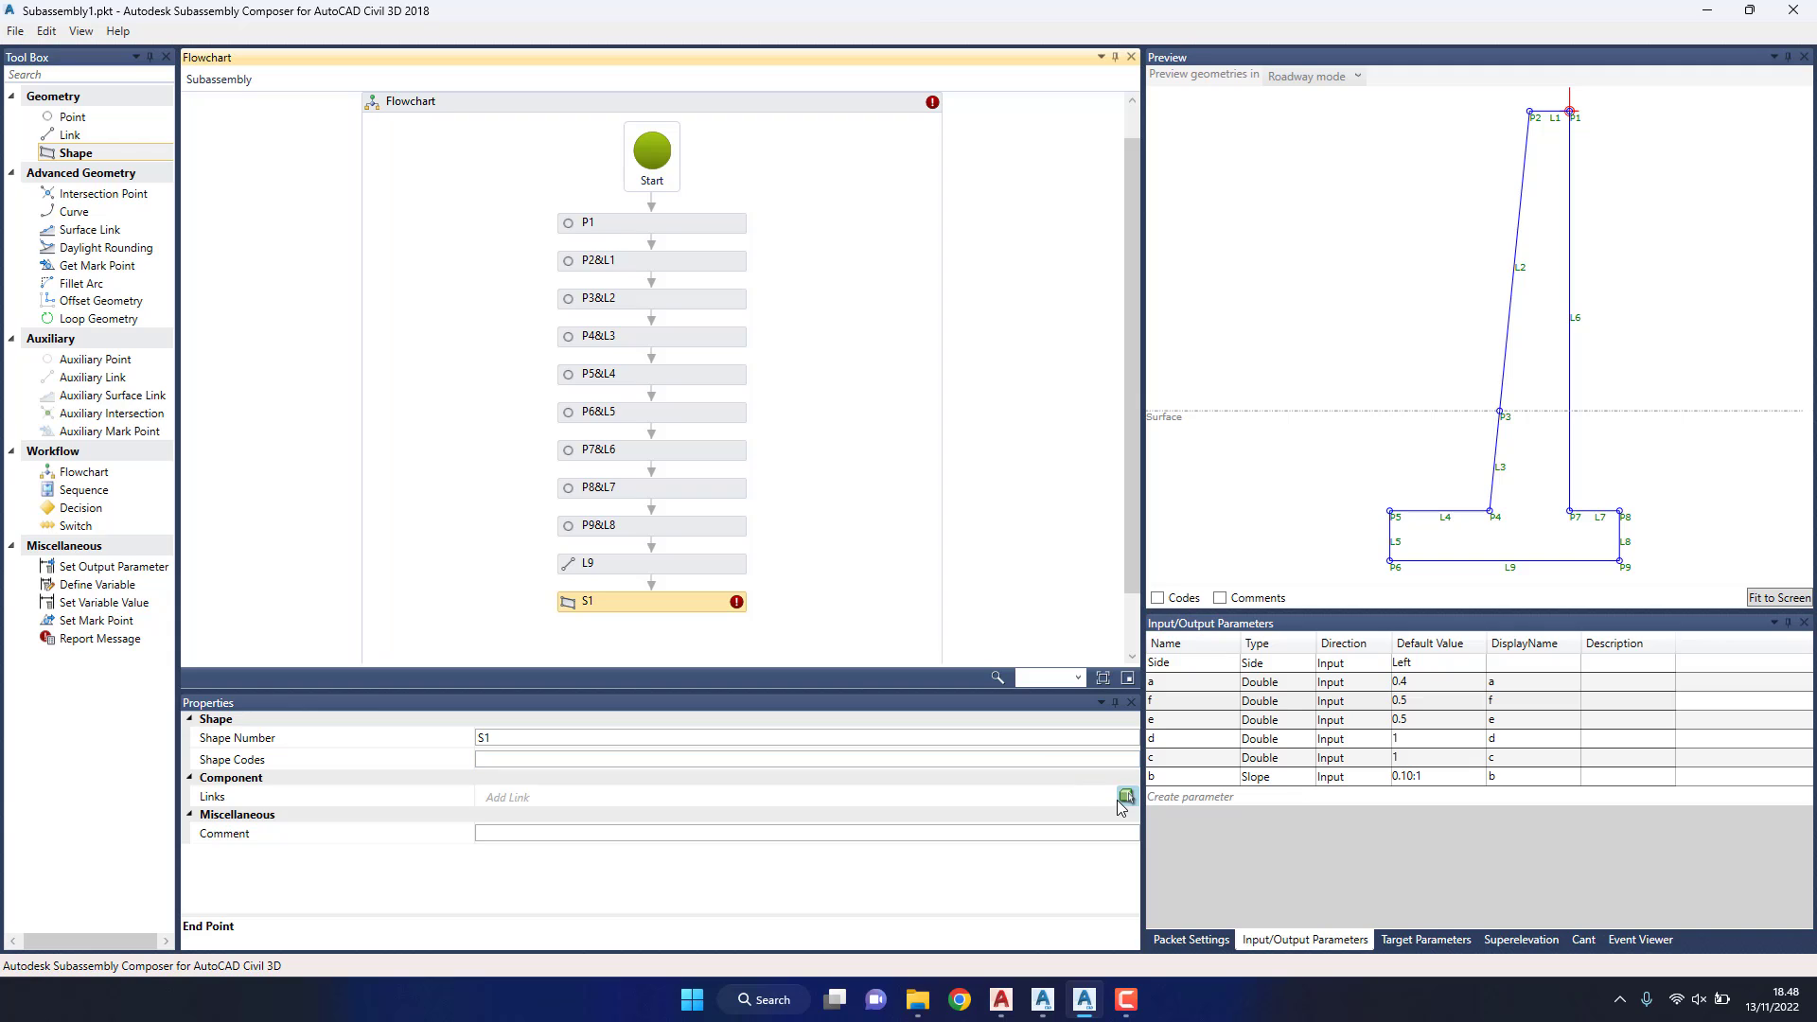
pyautogui.click(1126, 796)
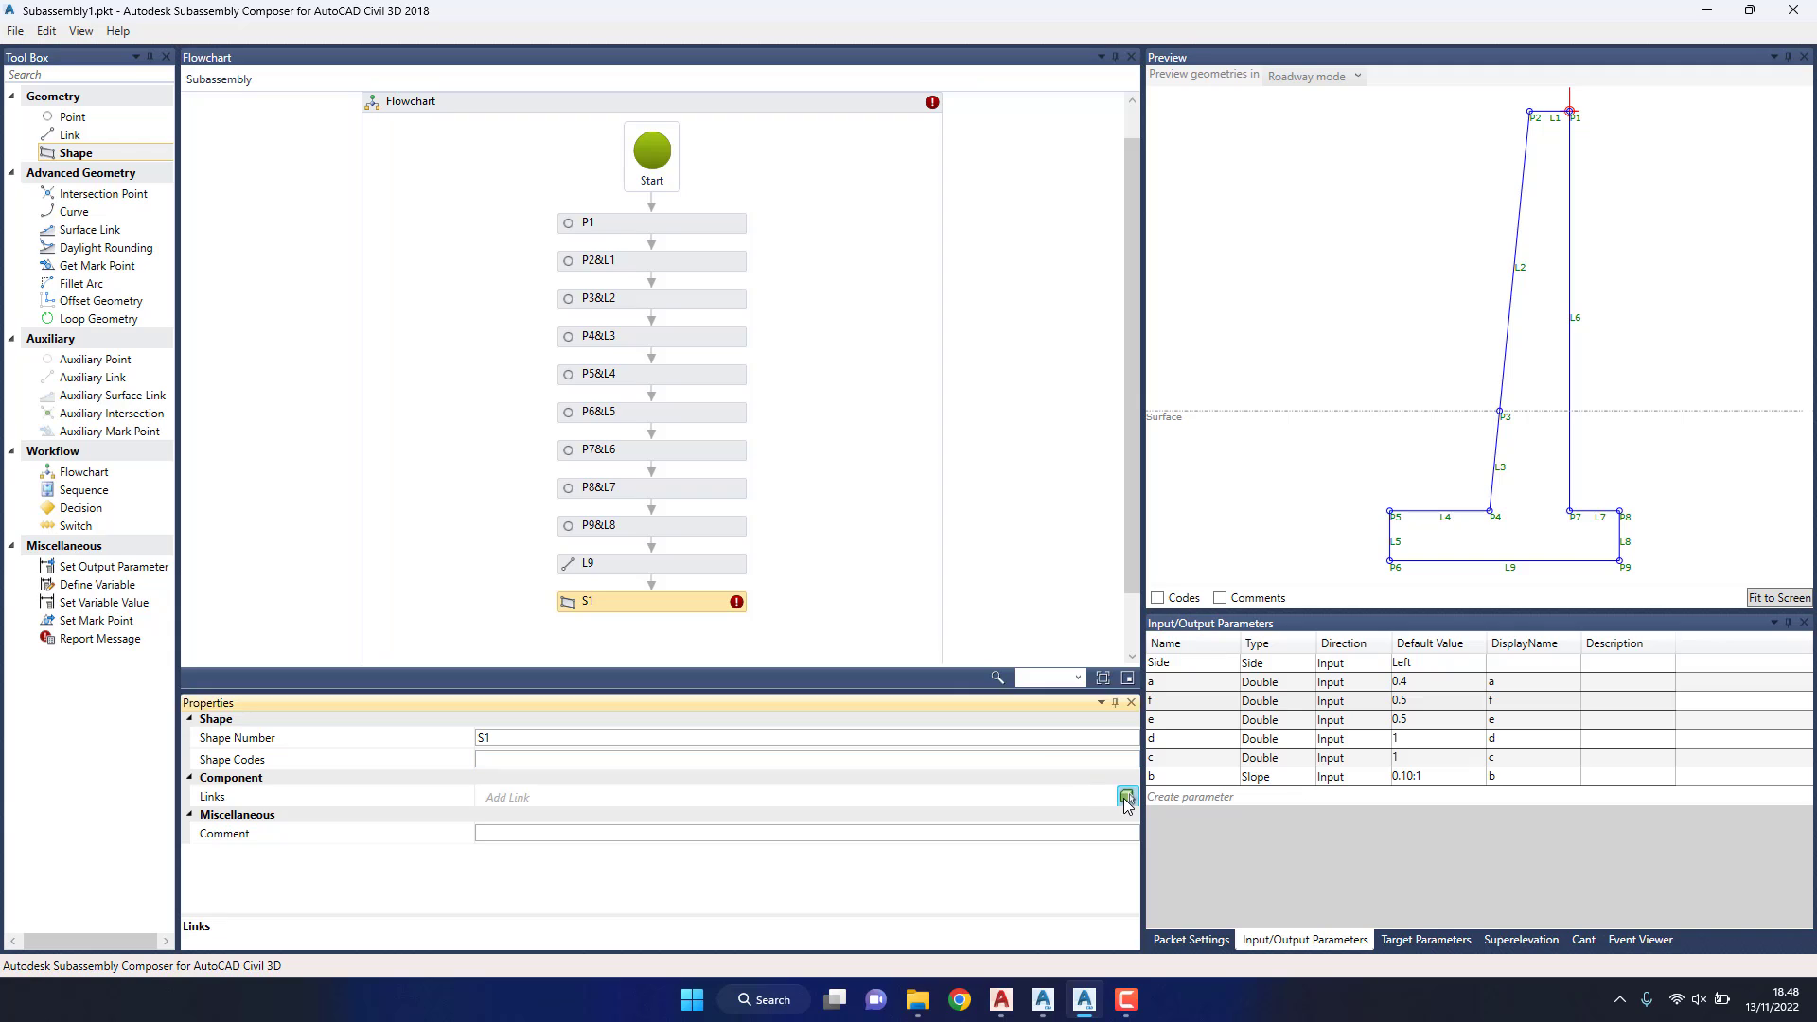
pyautogui.click(1566, 217)
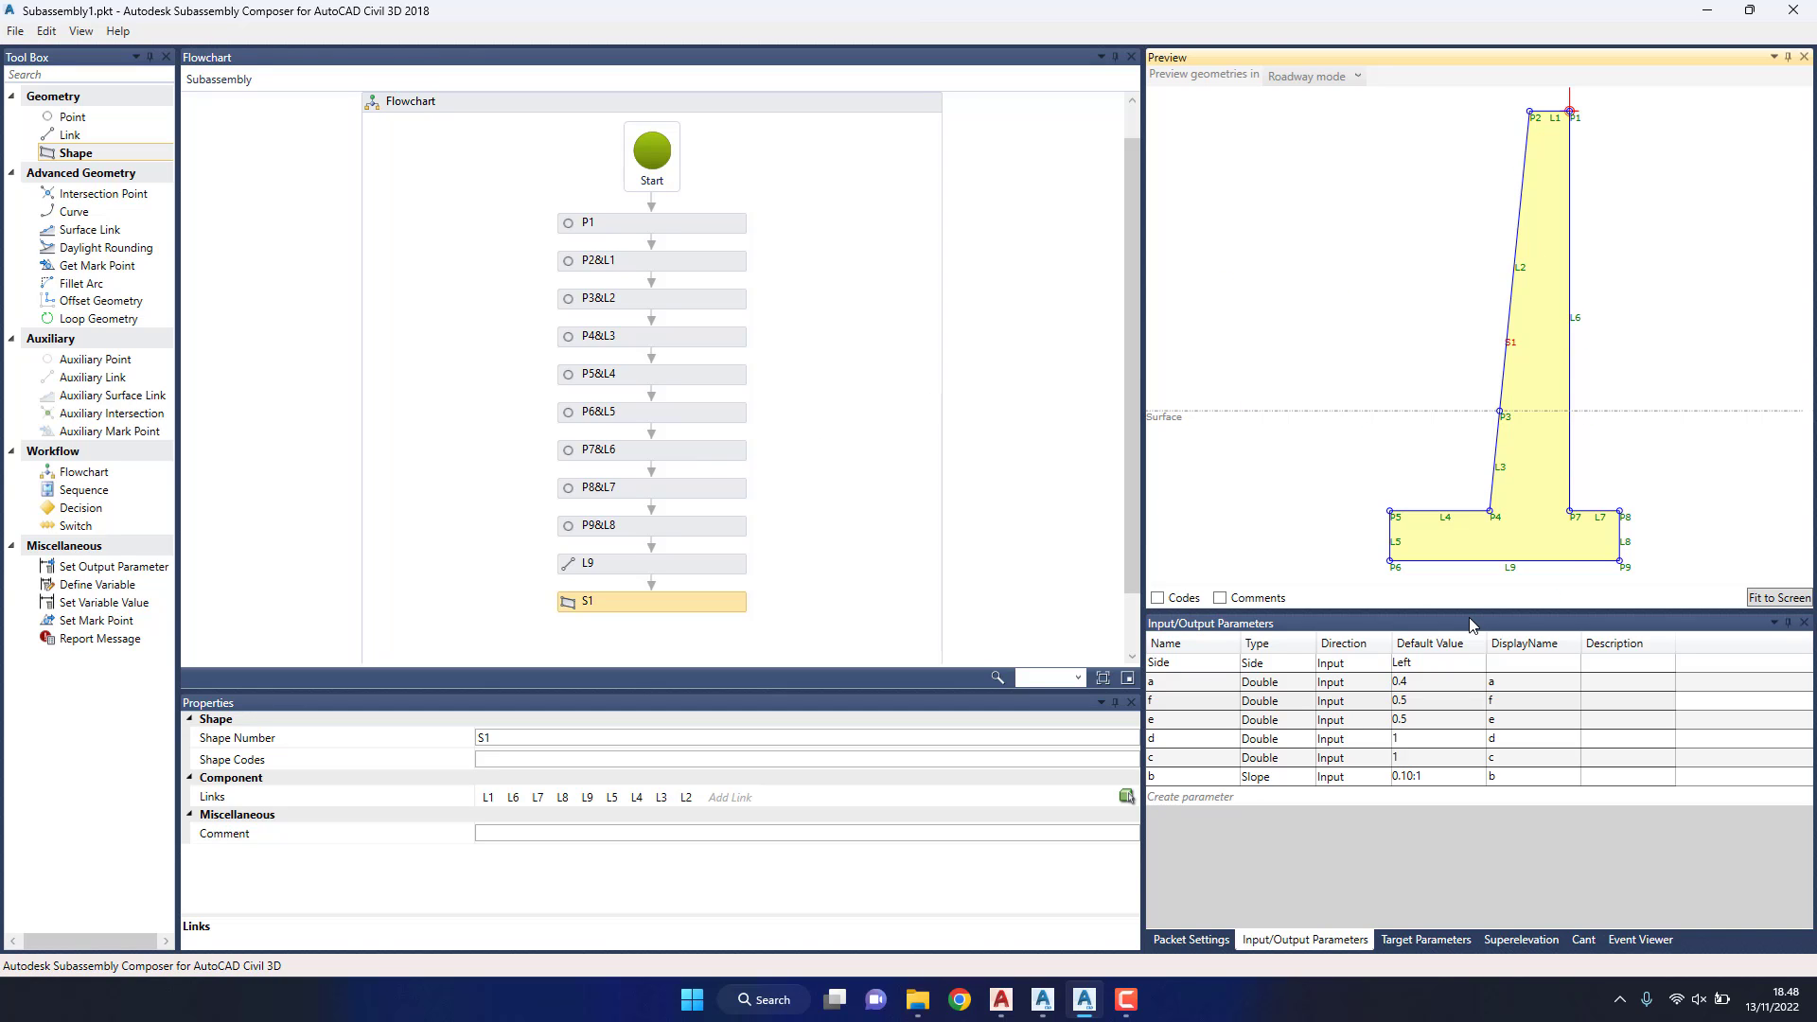
# Step: Give points P1 through P4 the point codes R1 through R4
pyautogui.click(594, 236)
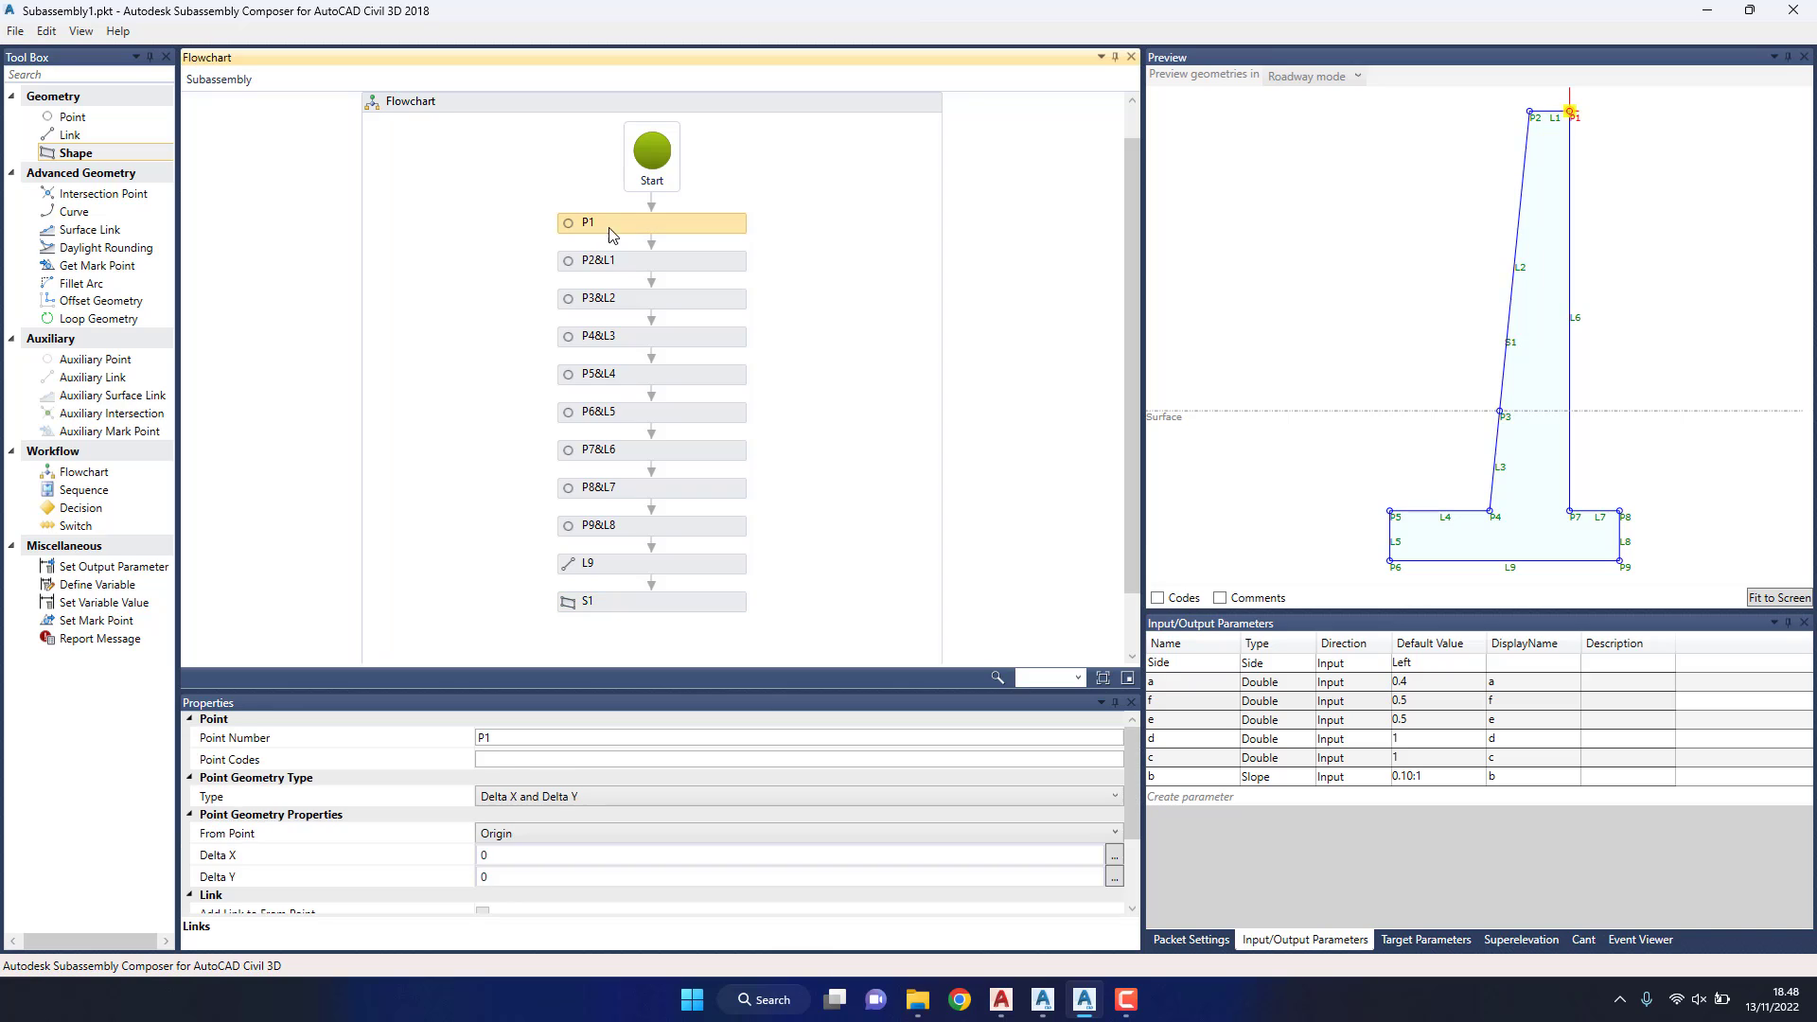
pyautogui.click(500, 761)
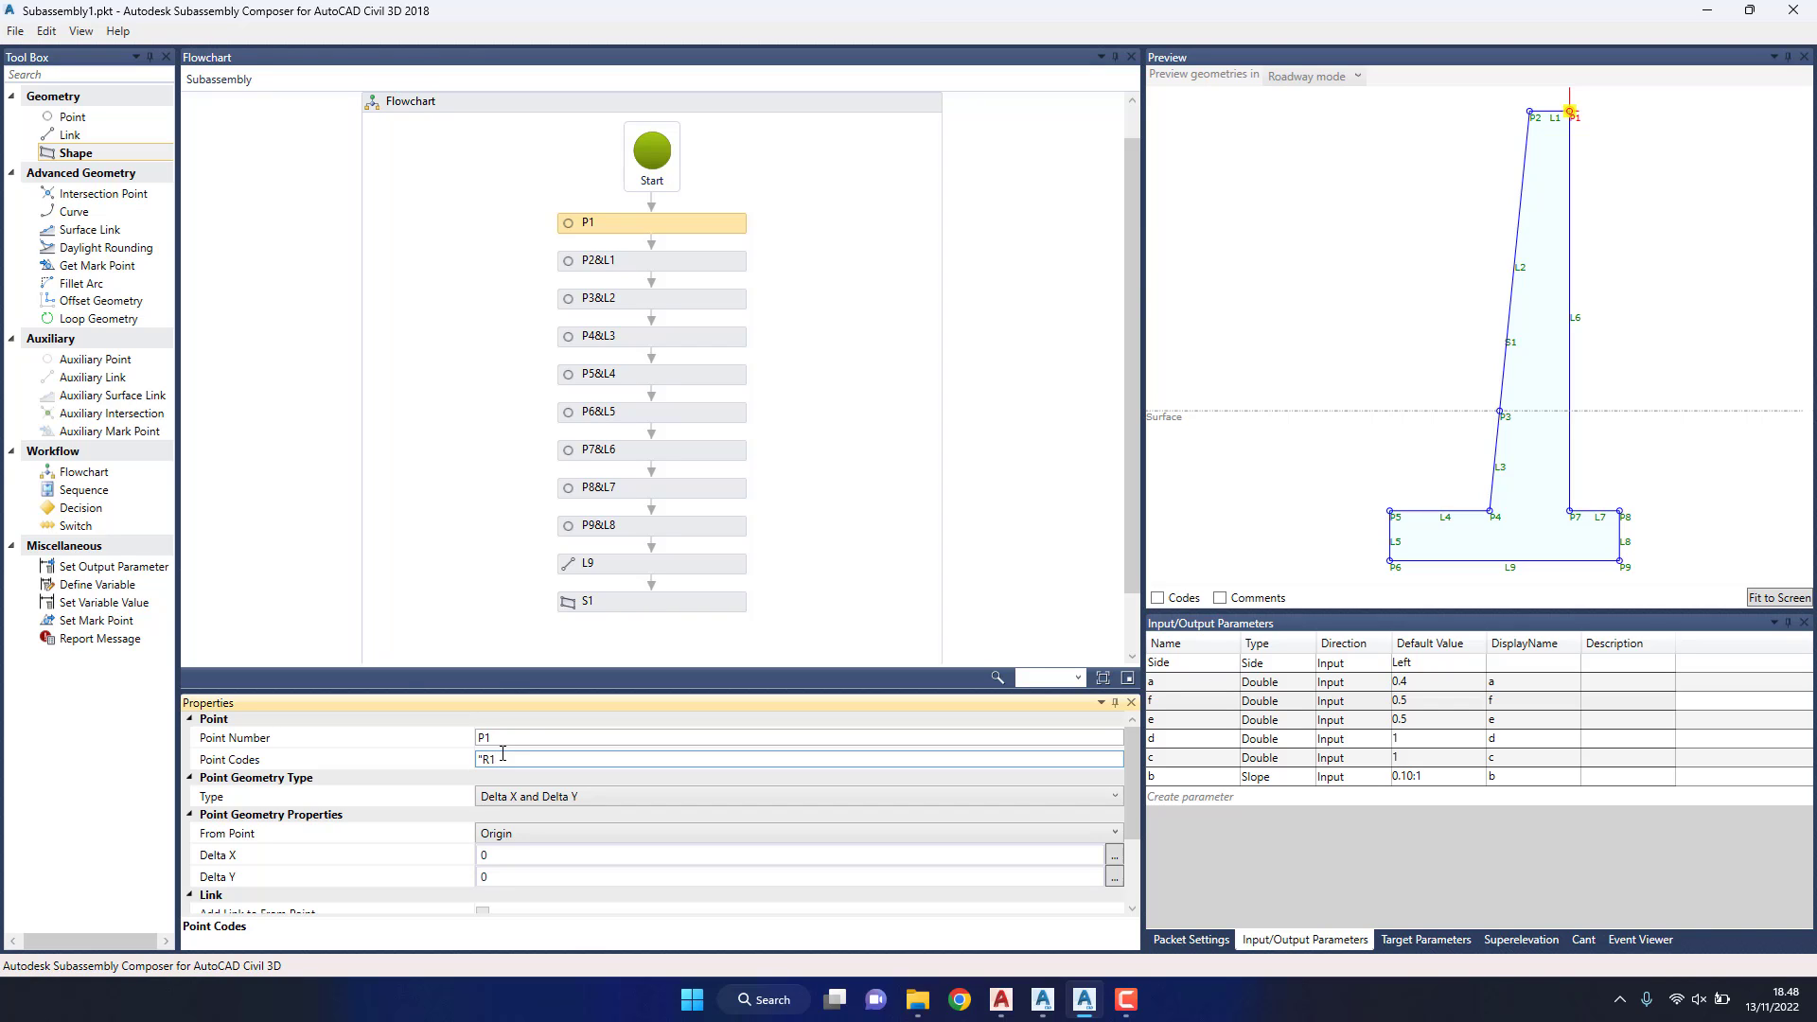
pyautogui.click(672, 265)
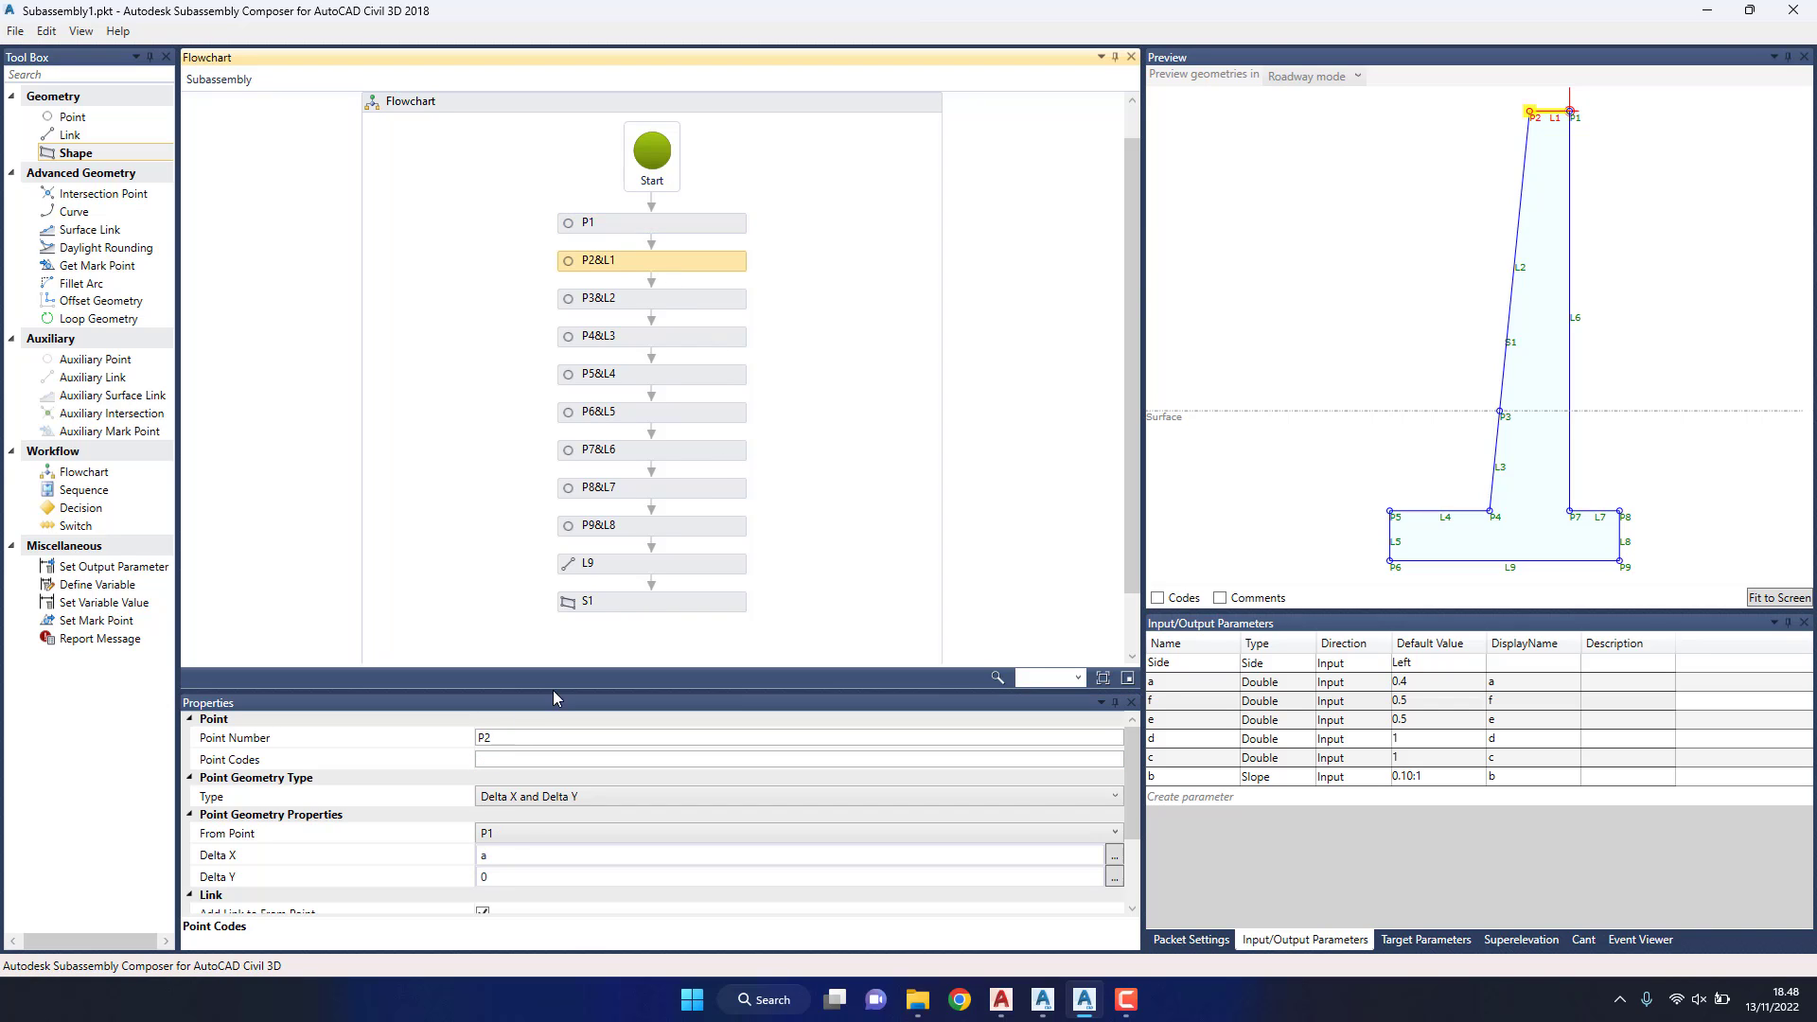
pyautogui.click(512, 757)
pyautogui.write('"R2"')
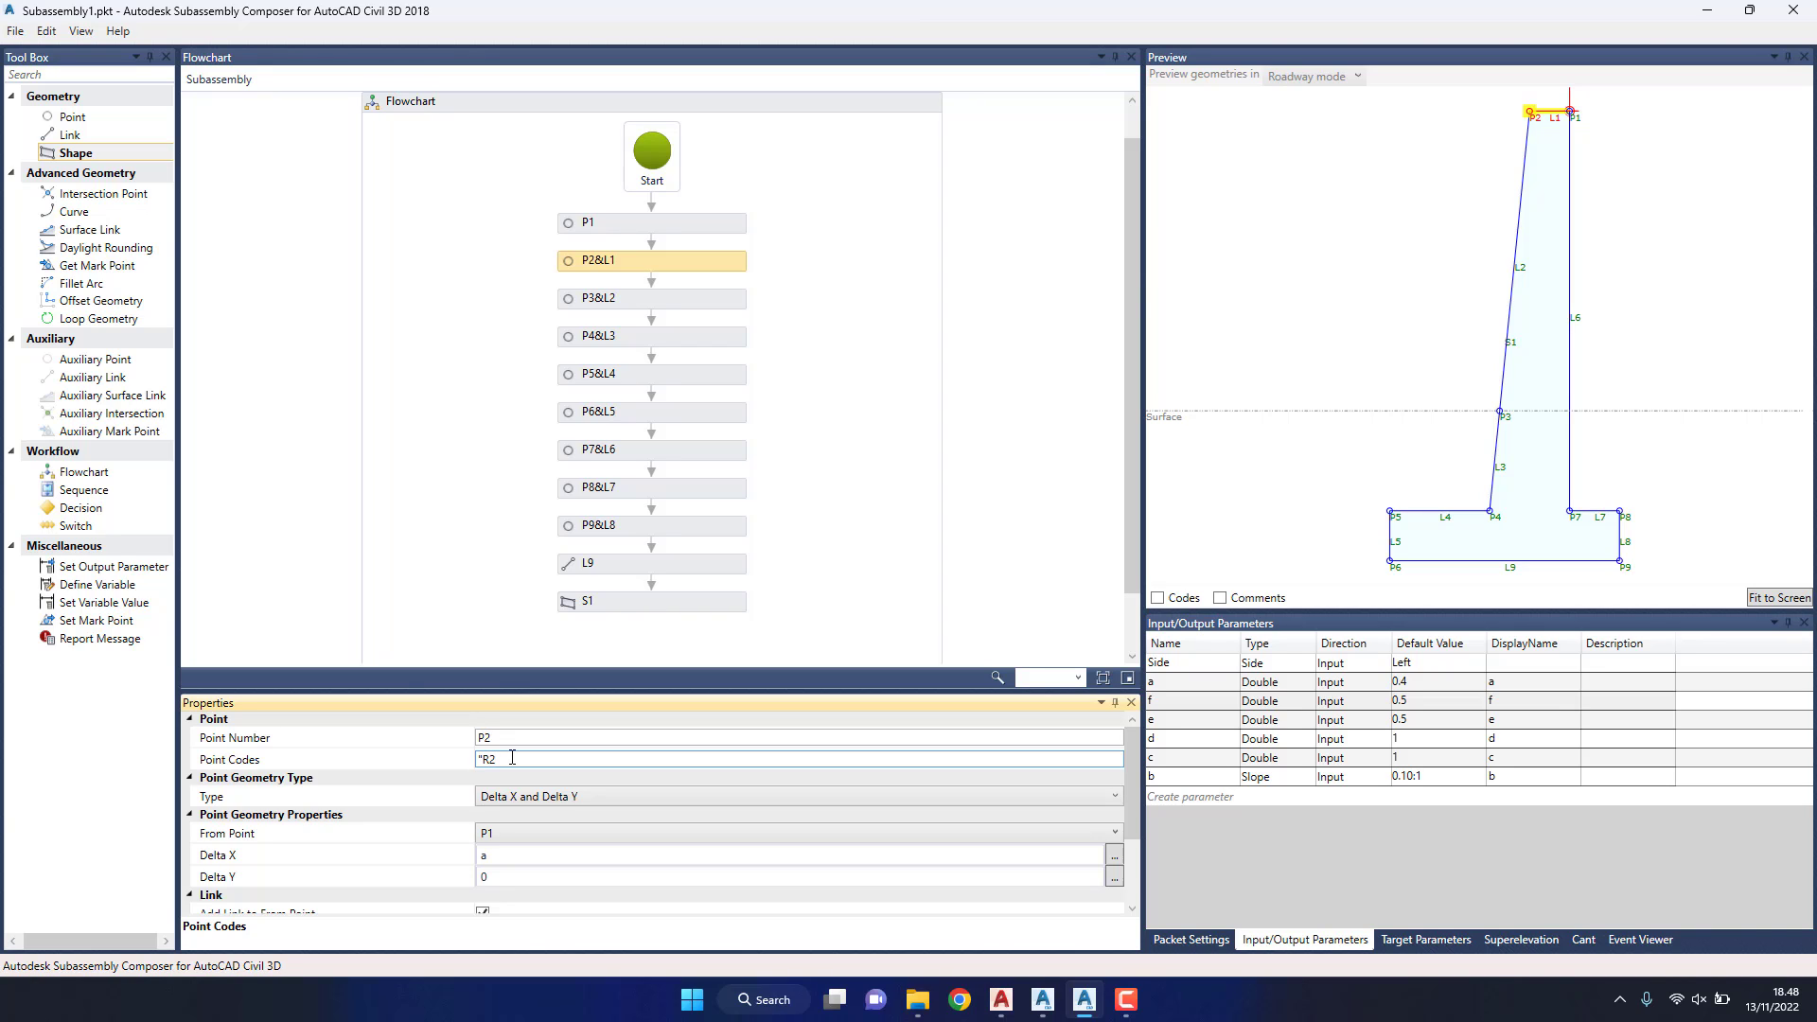
pyautogui.click(683, 301)
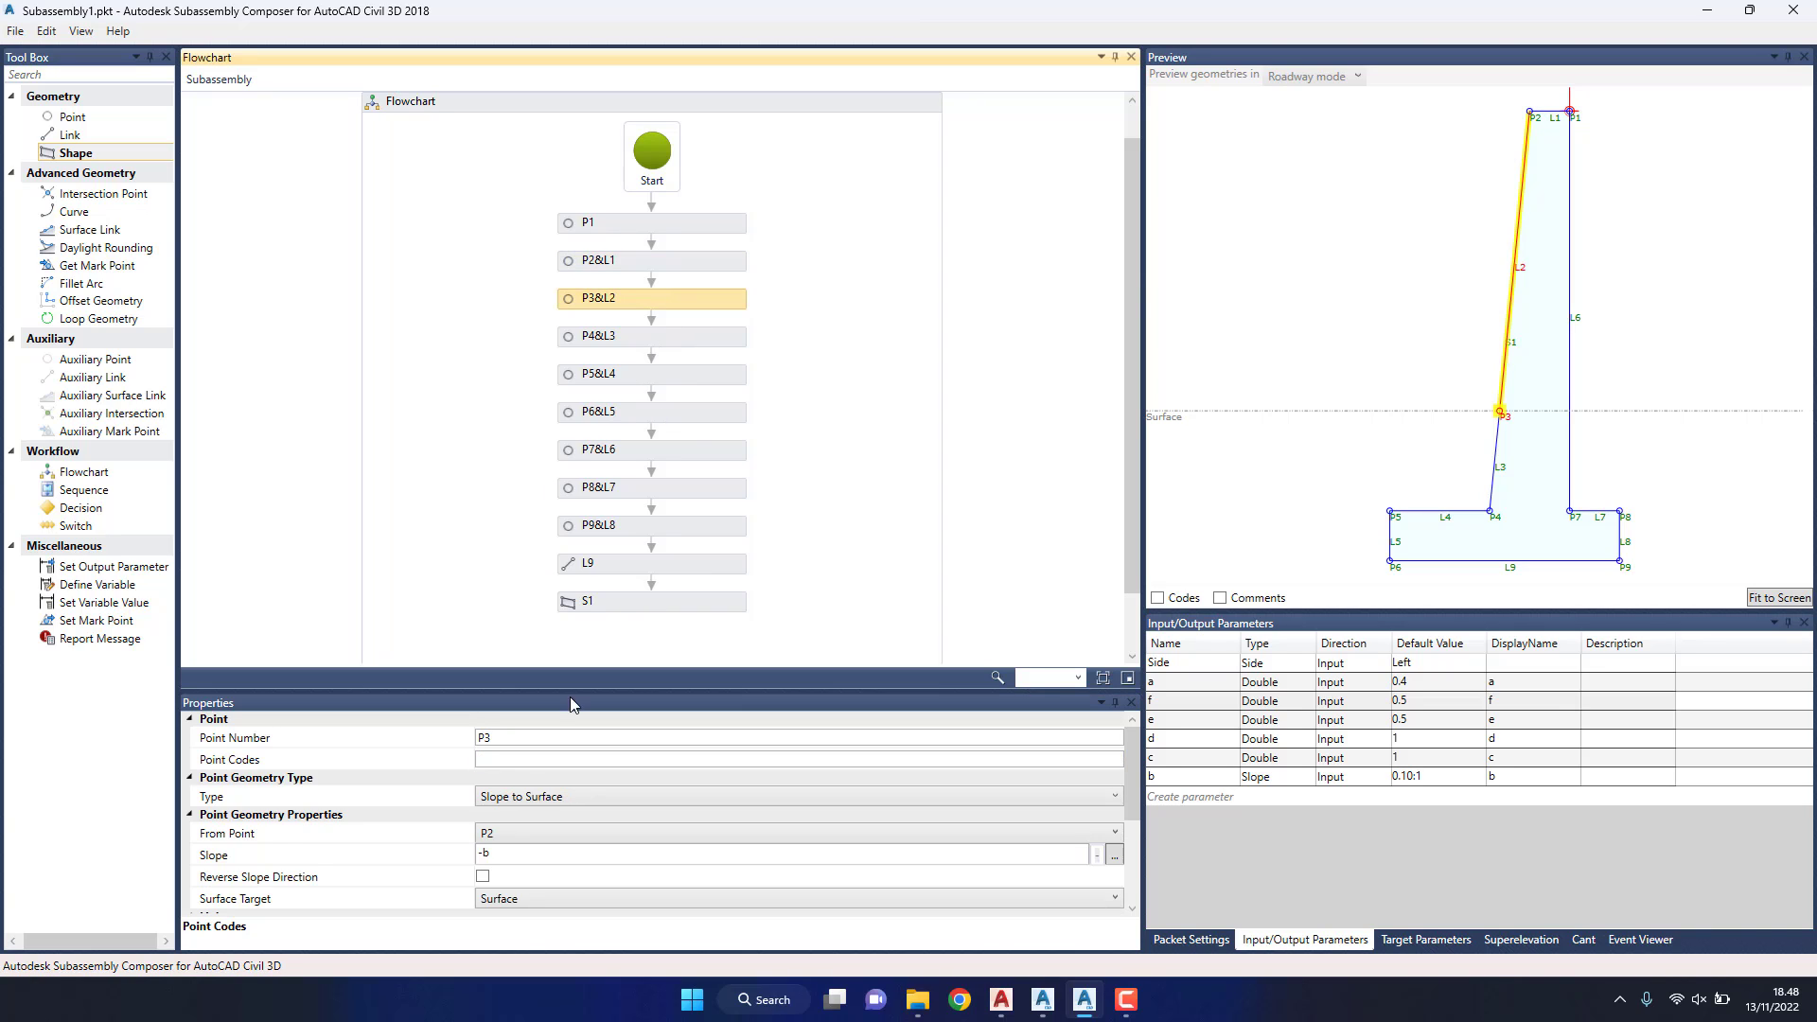
pyautogui.click(499, 760)
pyautogui.write('"R3"')
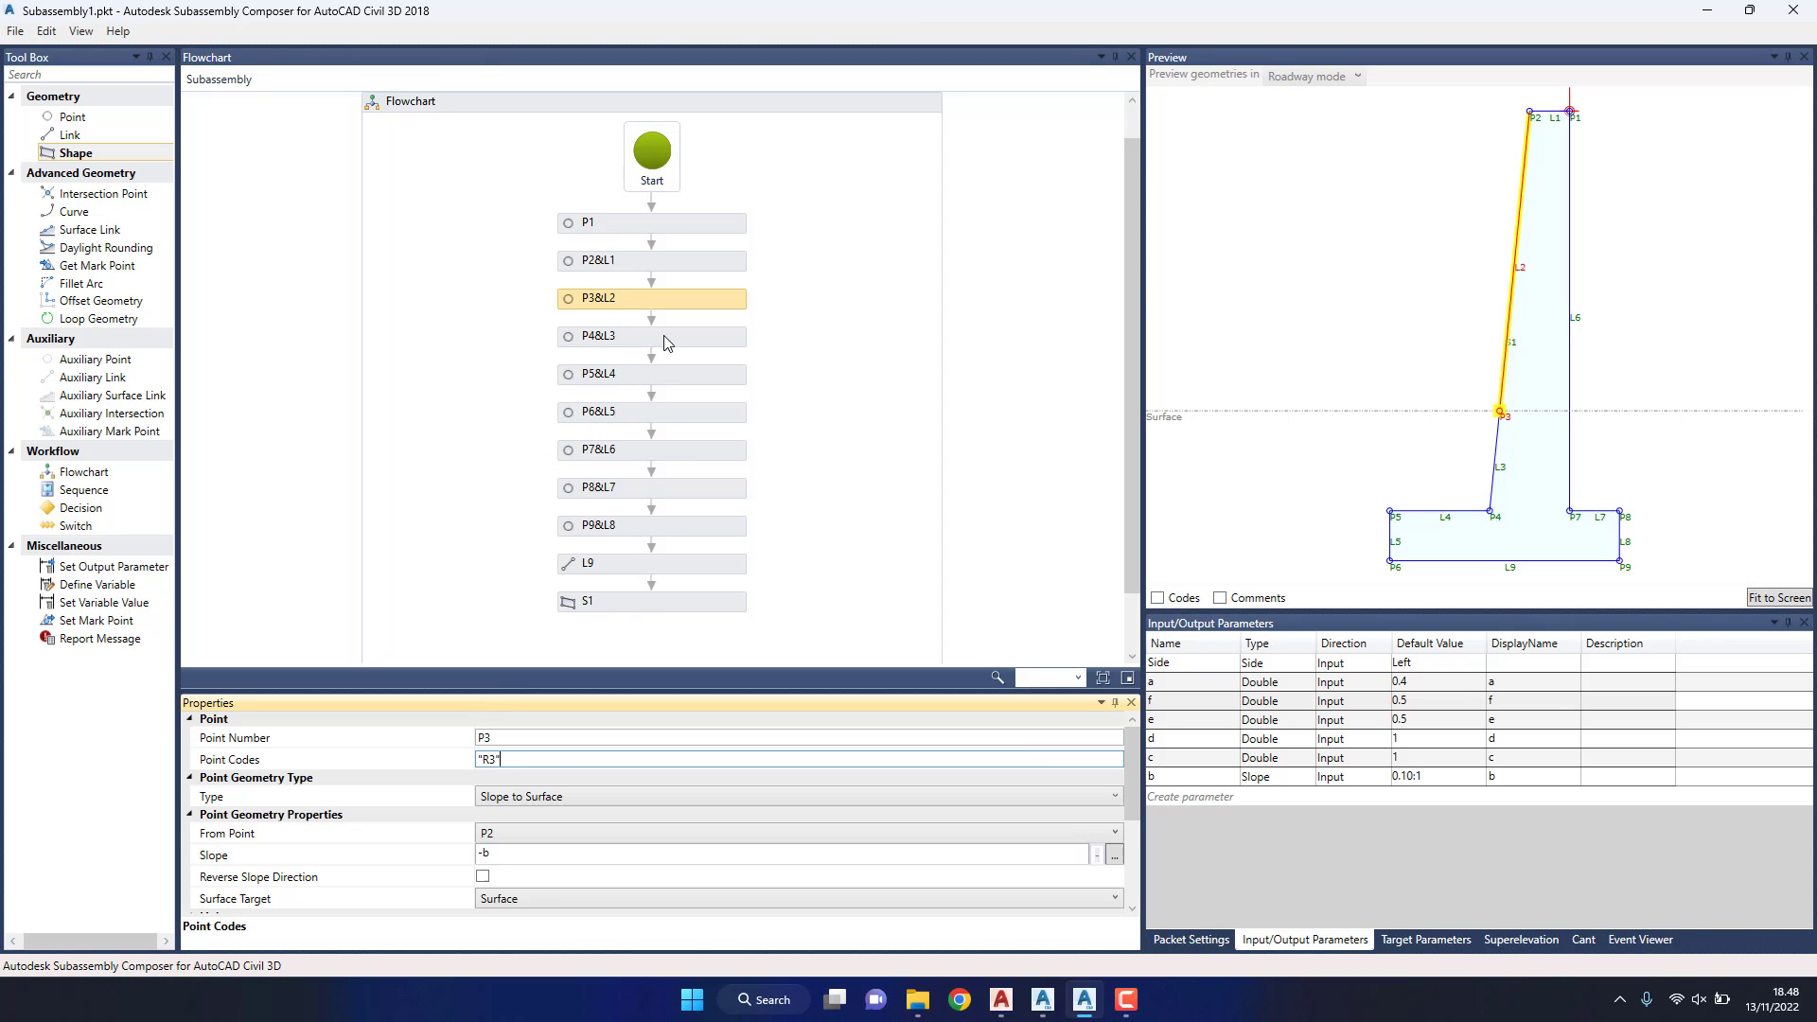
pyautogui.click(666, 339)
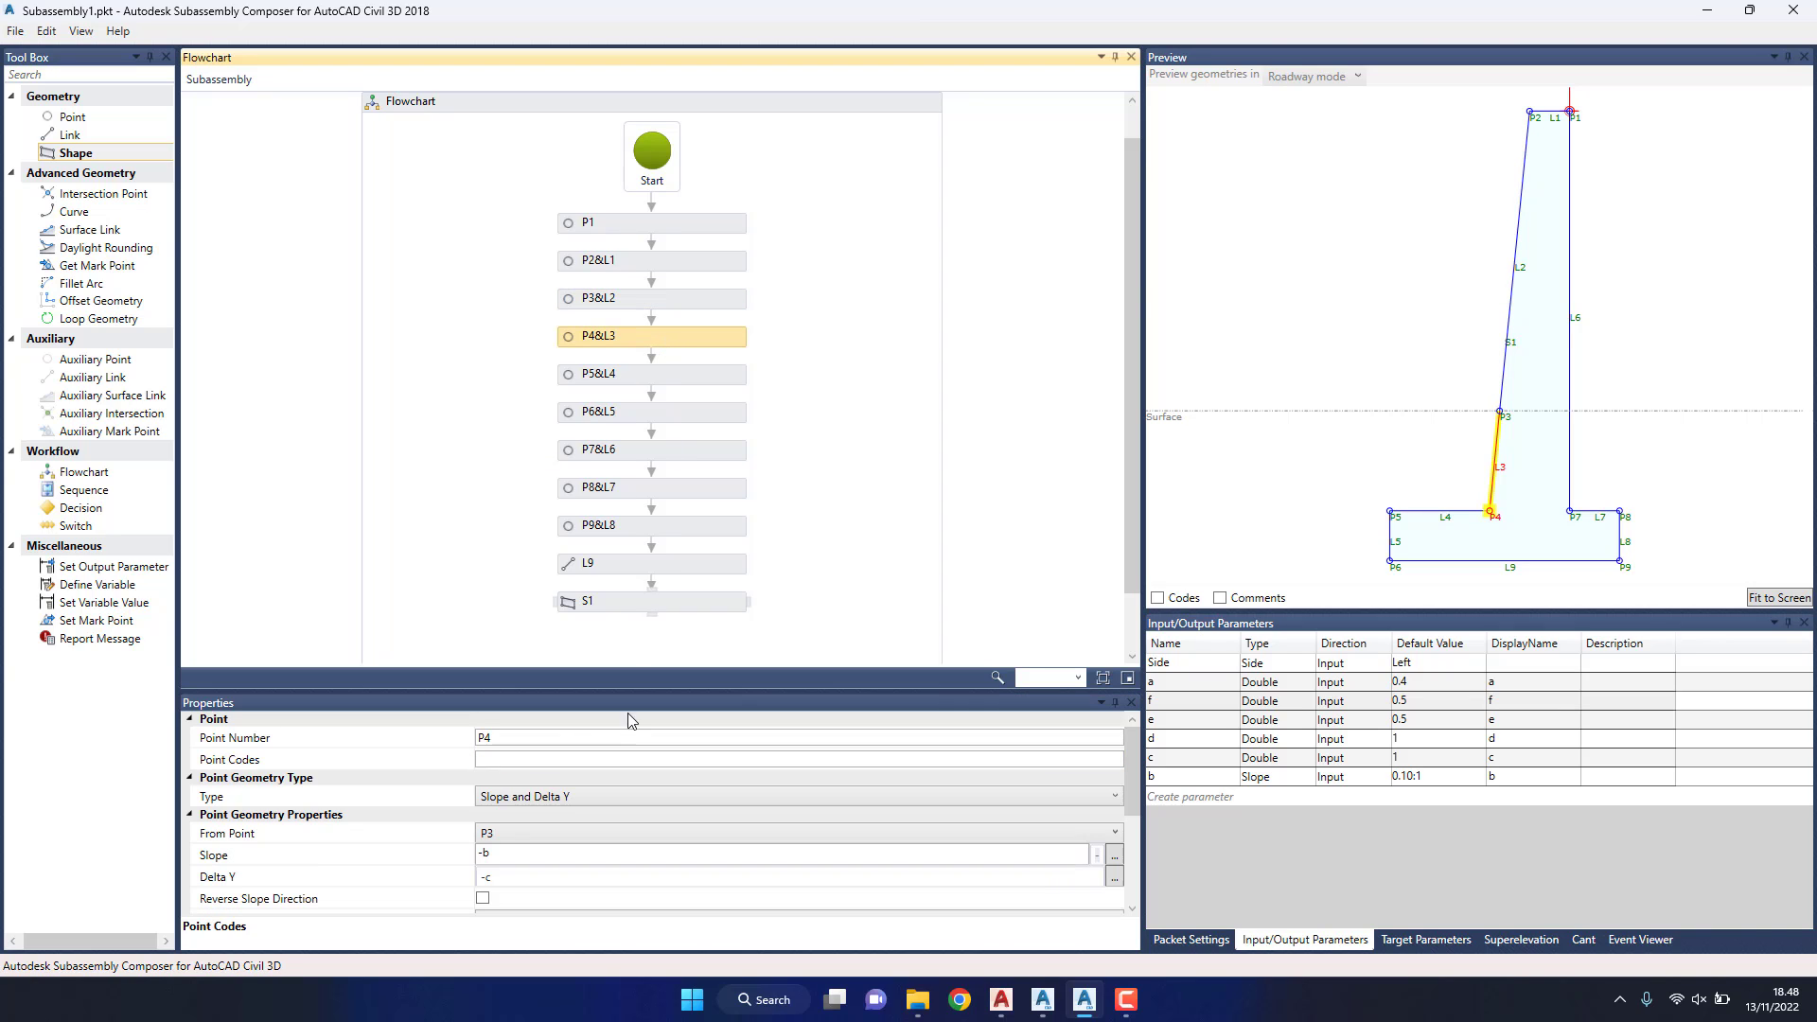
pyautogui.click(512, 759)
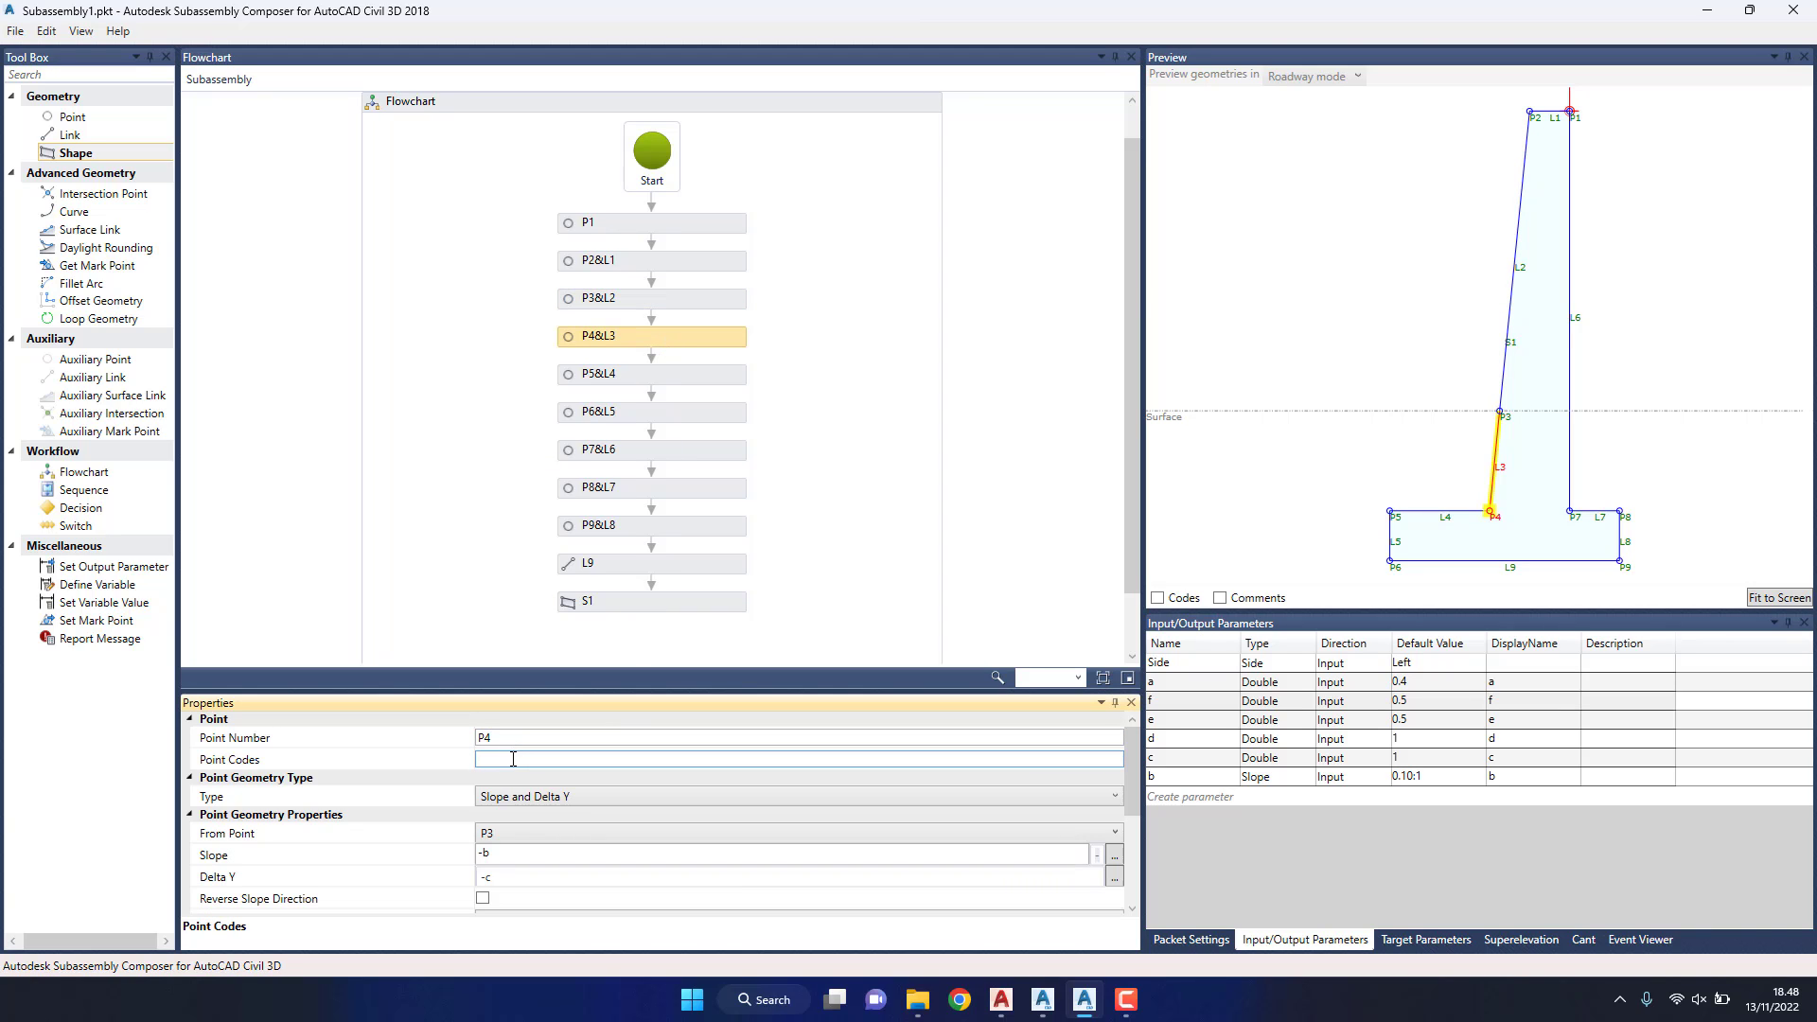
pyautogui.write('"R4')
# Step: Give points P5, P6 and P7 the point codes R5, R6 and R7
pyautogui.click(705, 377)
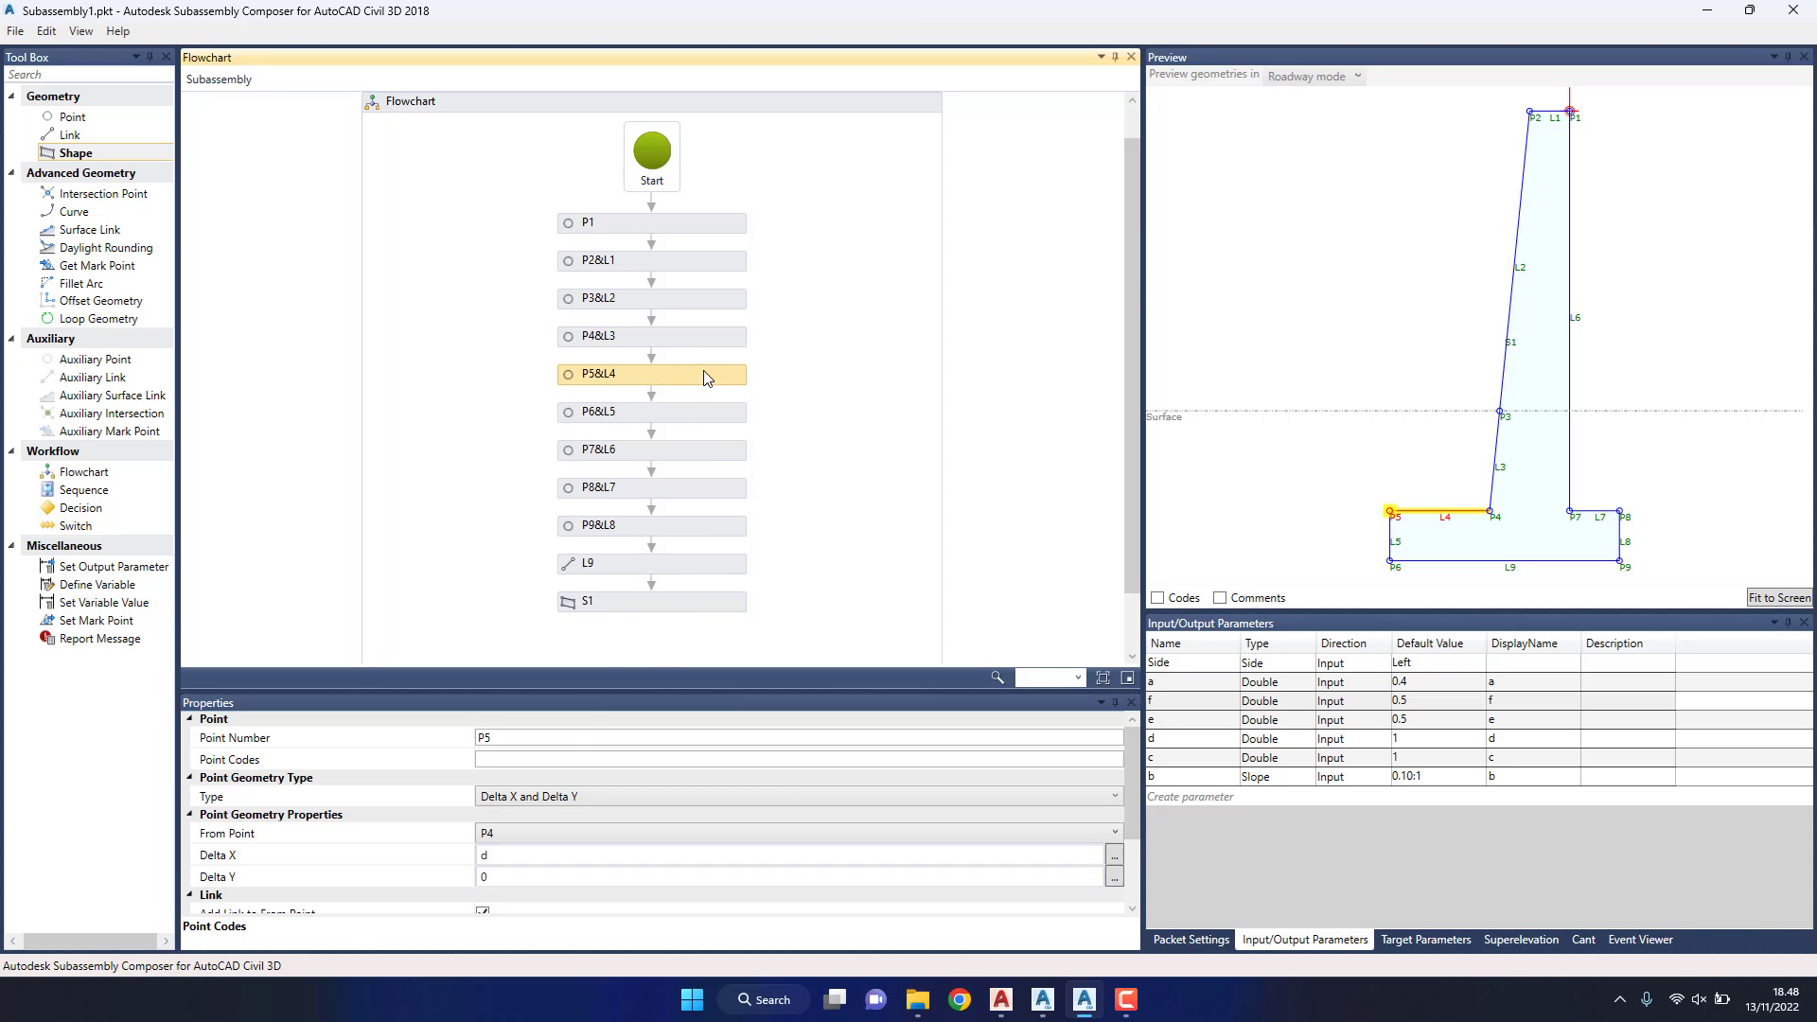
pyautogui.click(517, 767)
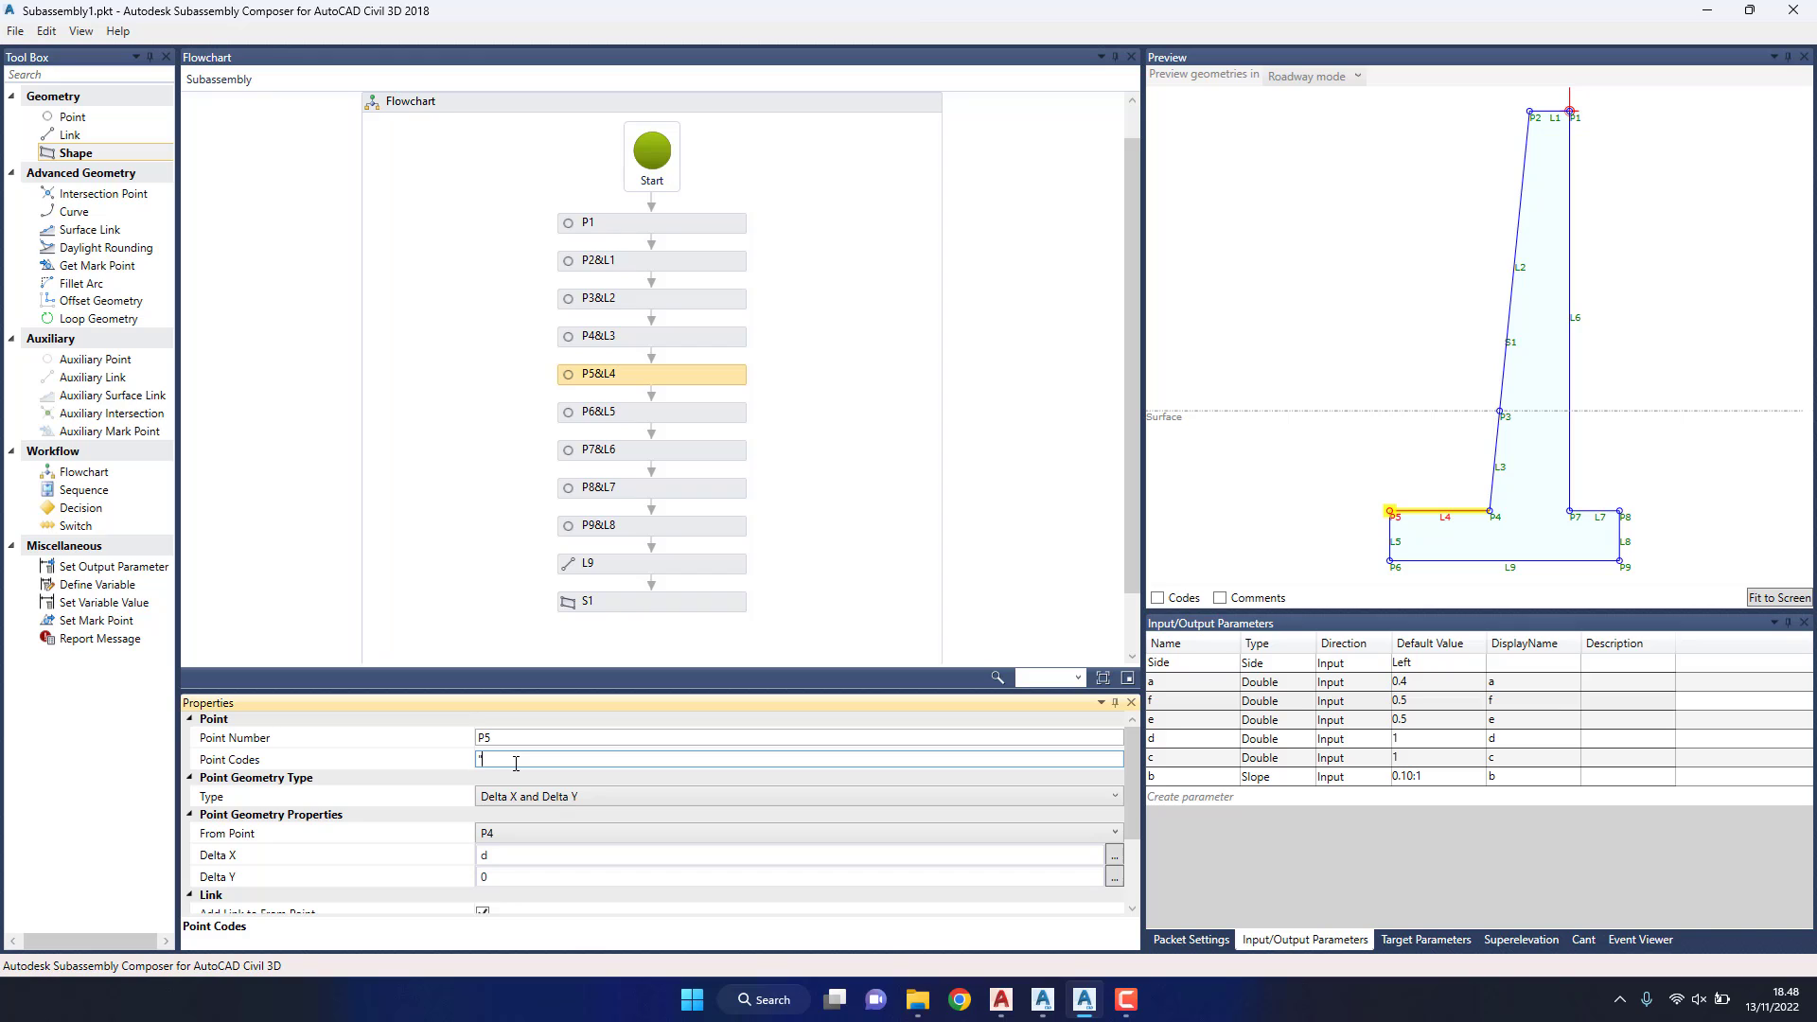
pyautogui.write('R5"')
pyautogui.click(691, 413)
pyautogui.click(498, 759)
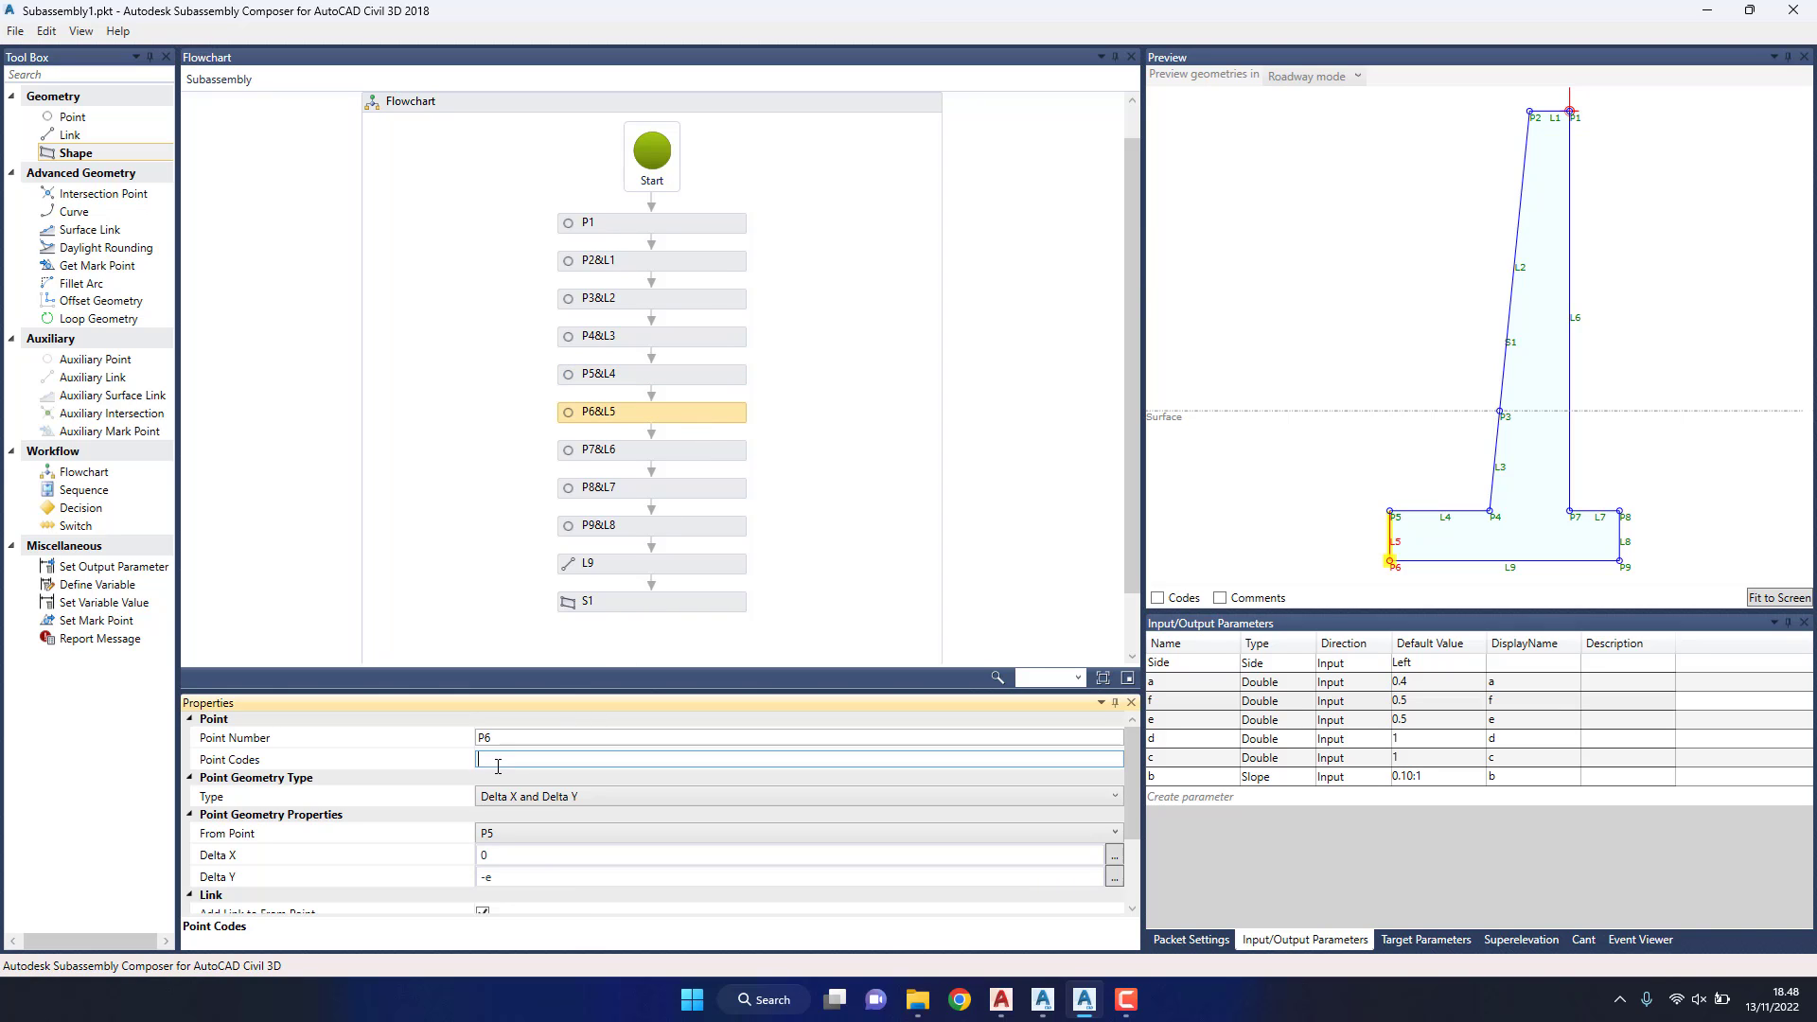
pyautogui.write('R')
pyautogui.write('6')
pyautogui.click(701, 448)
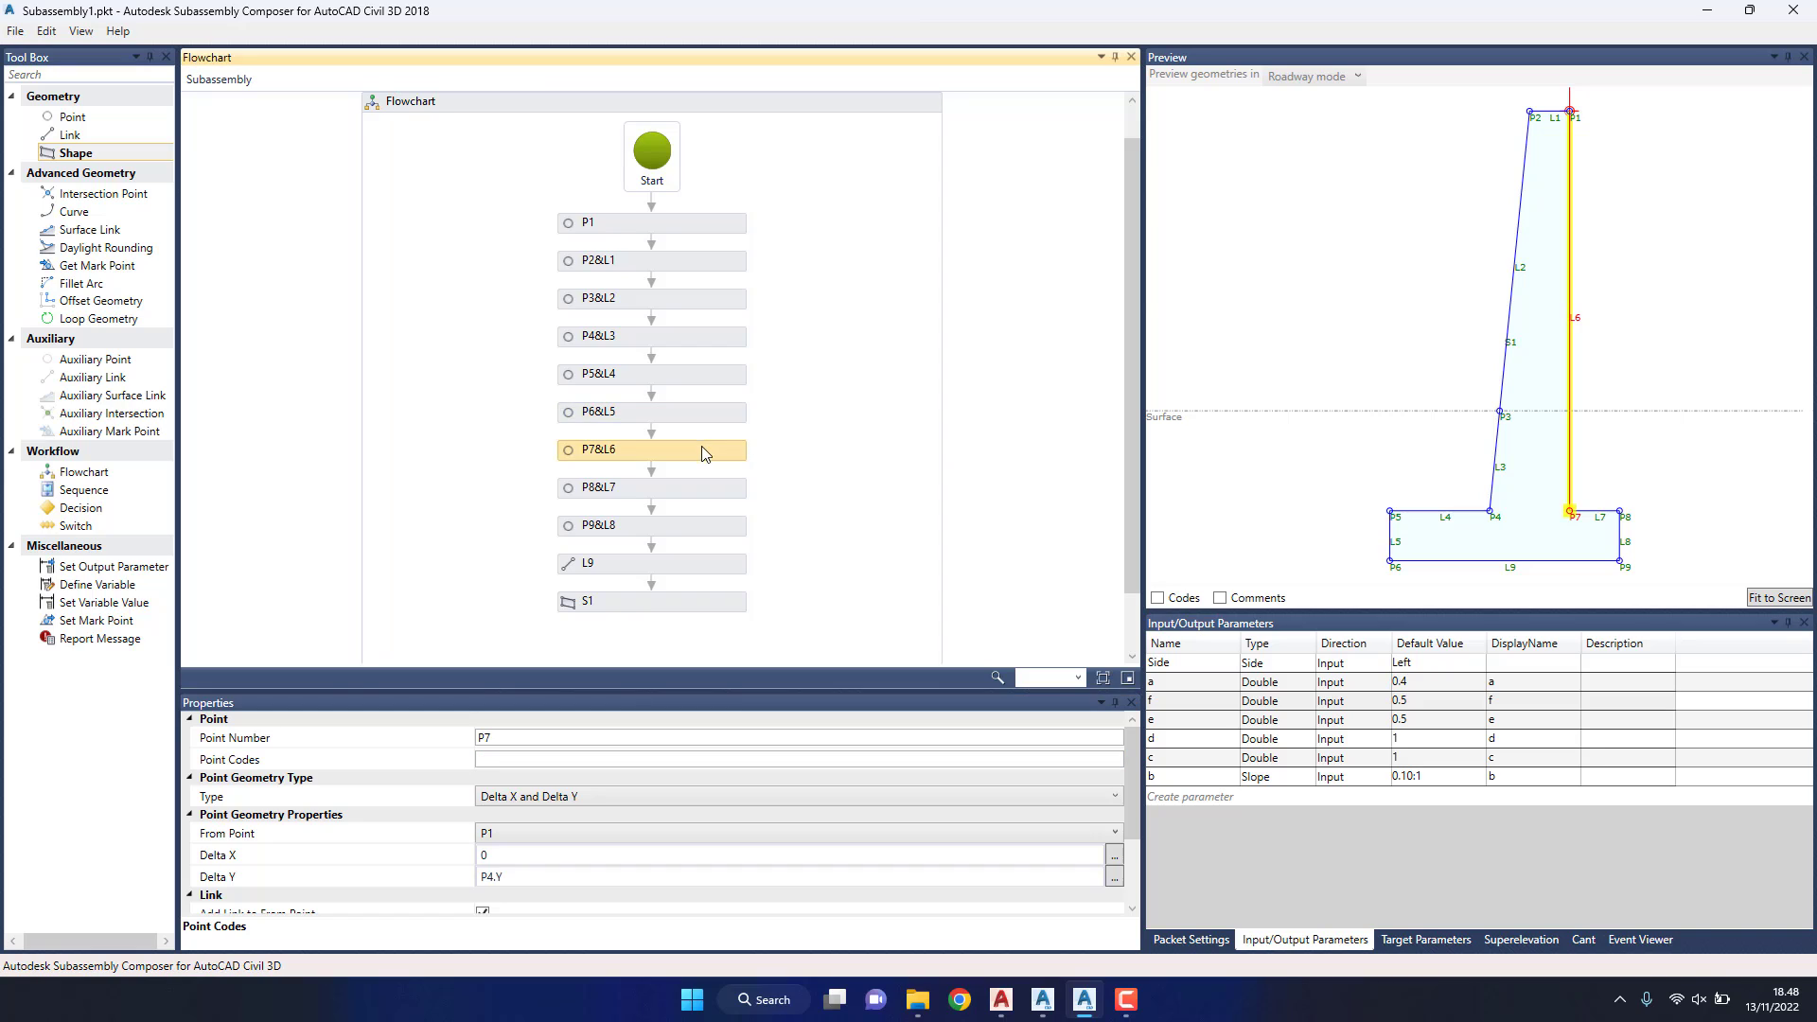
pyautogui.click(516, 758)
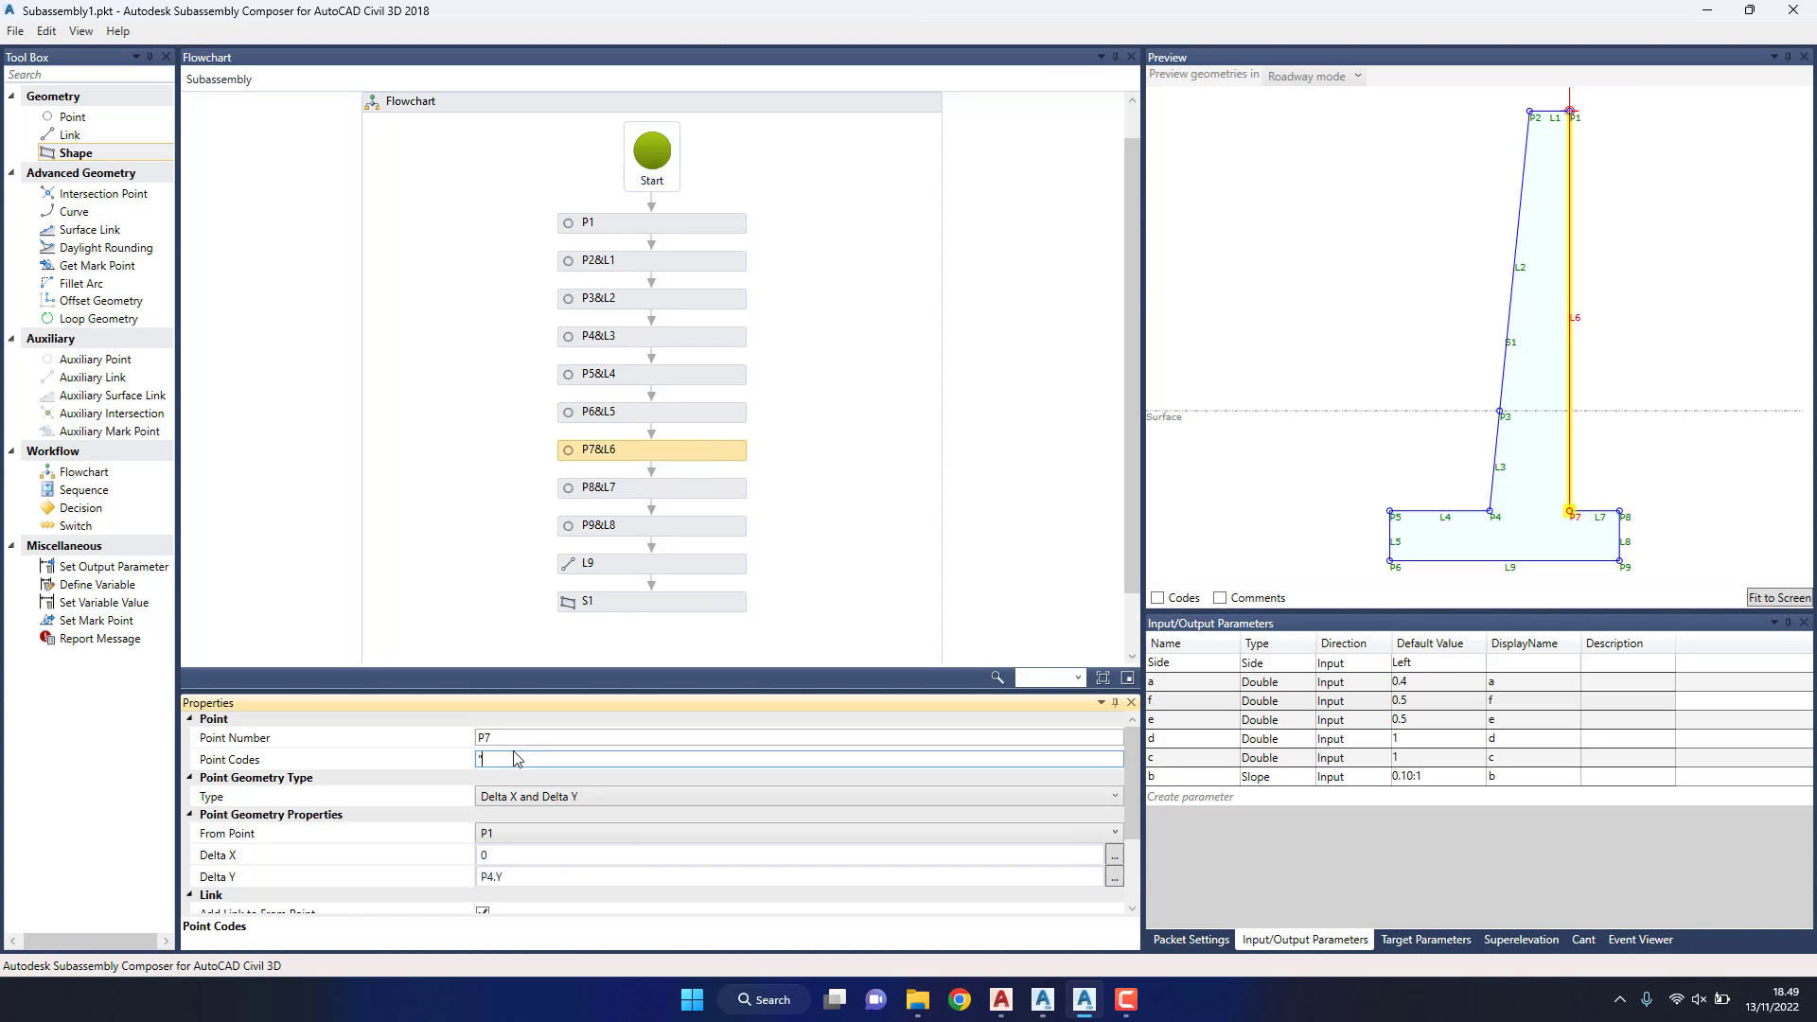
pyautogui.write('R7')
# Step: Give points P8 and P9 the point codes R8 and R9
pyautogui.click(689, 488)
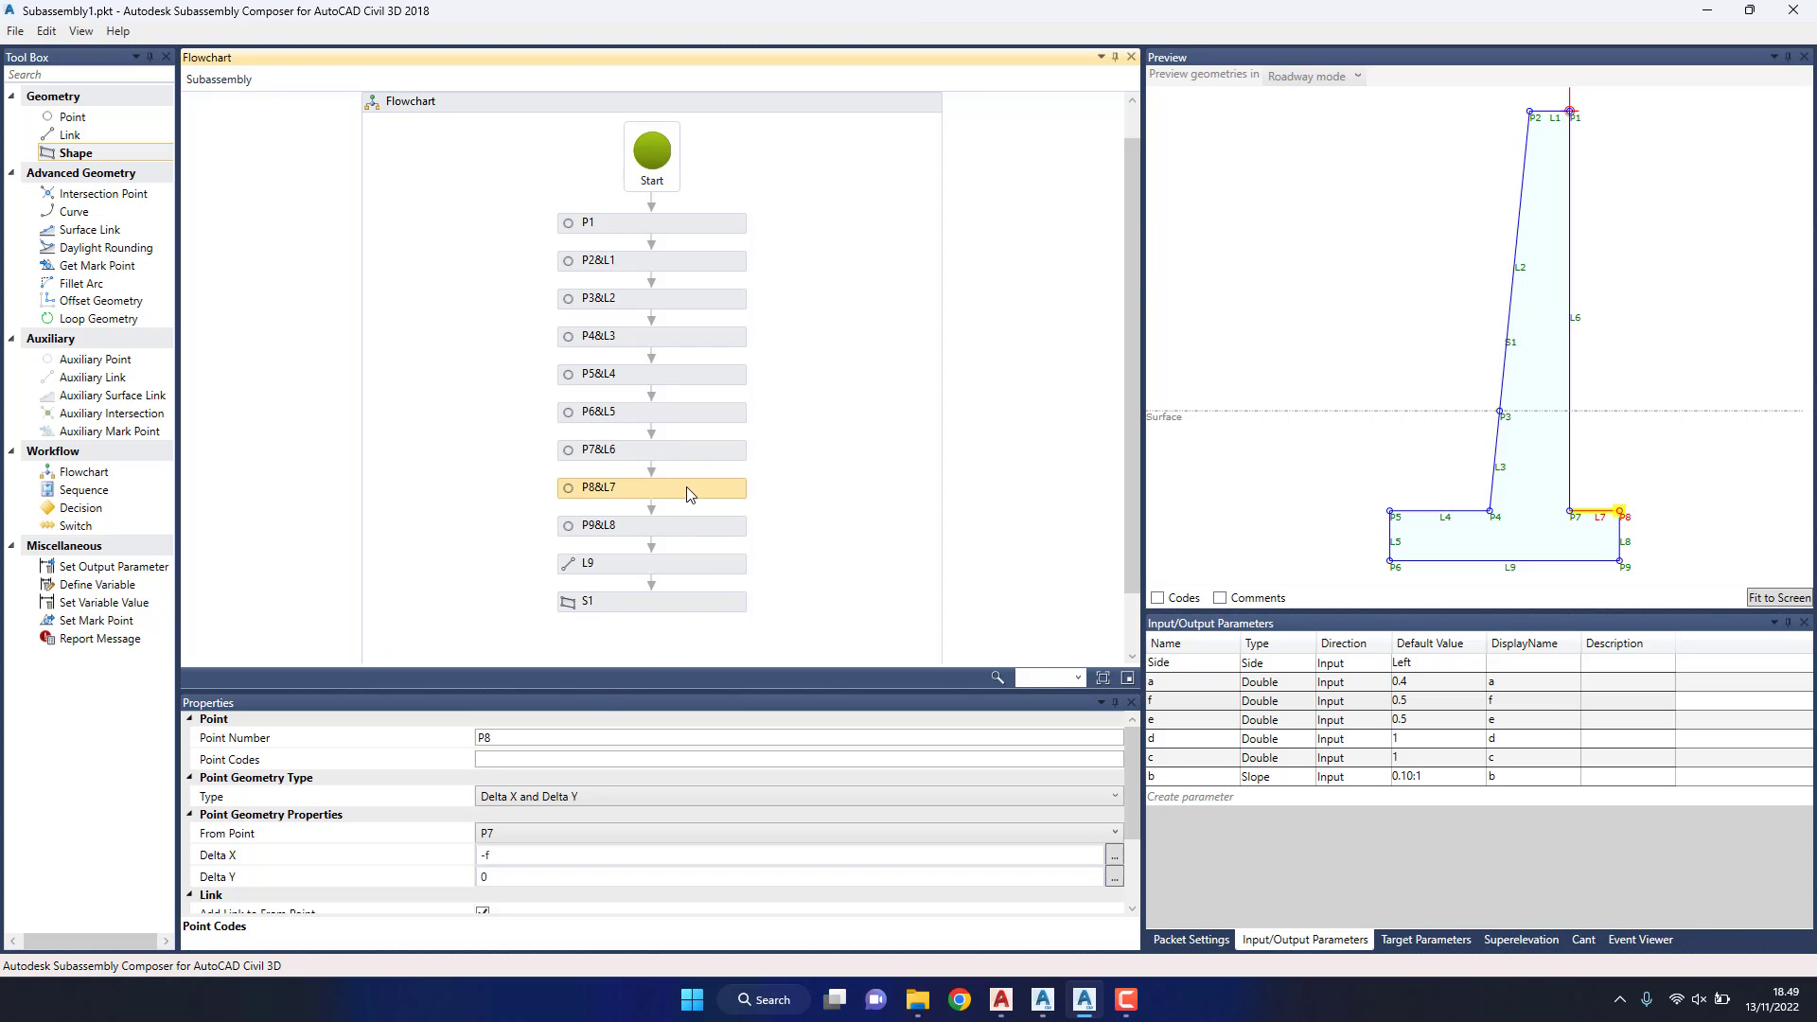
pyautogui.click(527, 760)
pyautogui.write('"R8"')
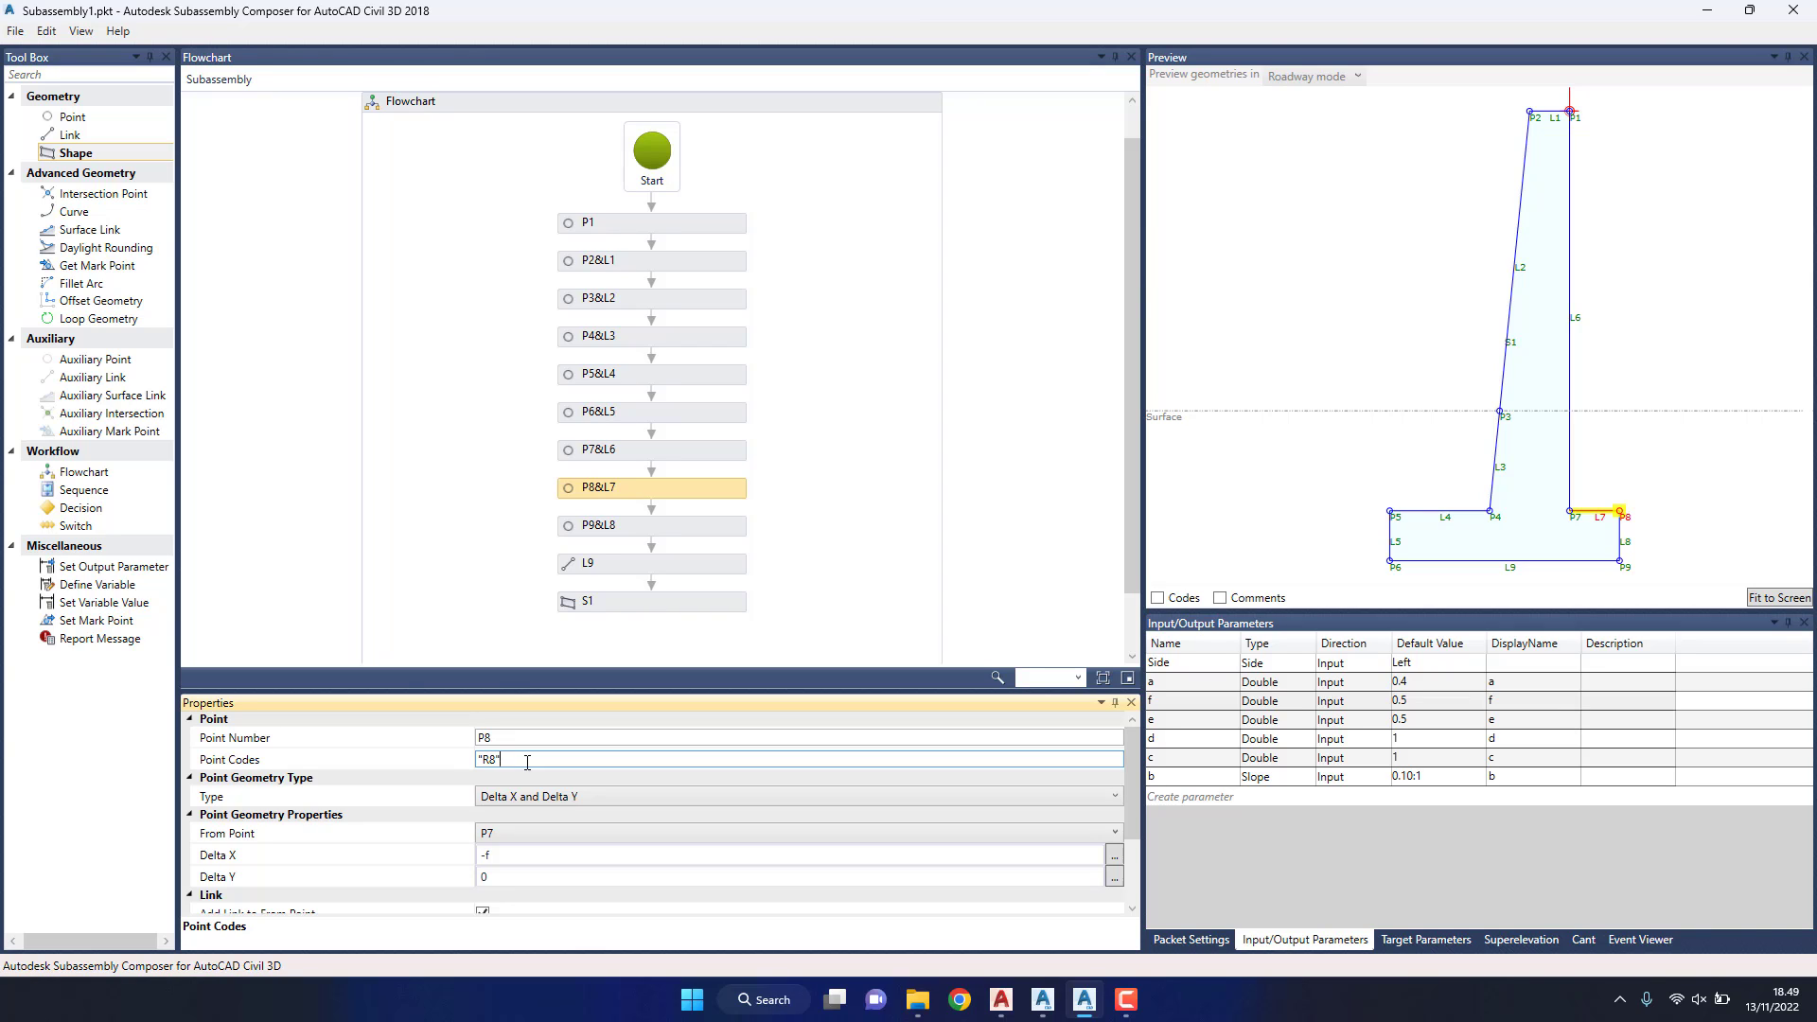
pyautogui.click(631, 532)
pyautogui.click(526, 760)
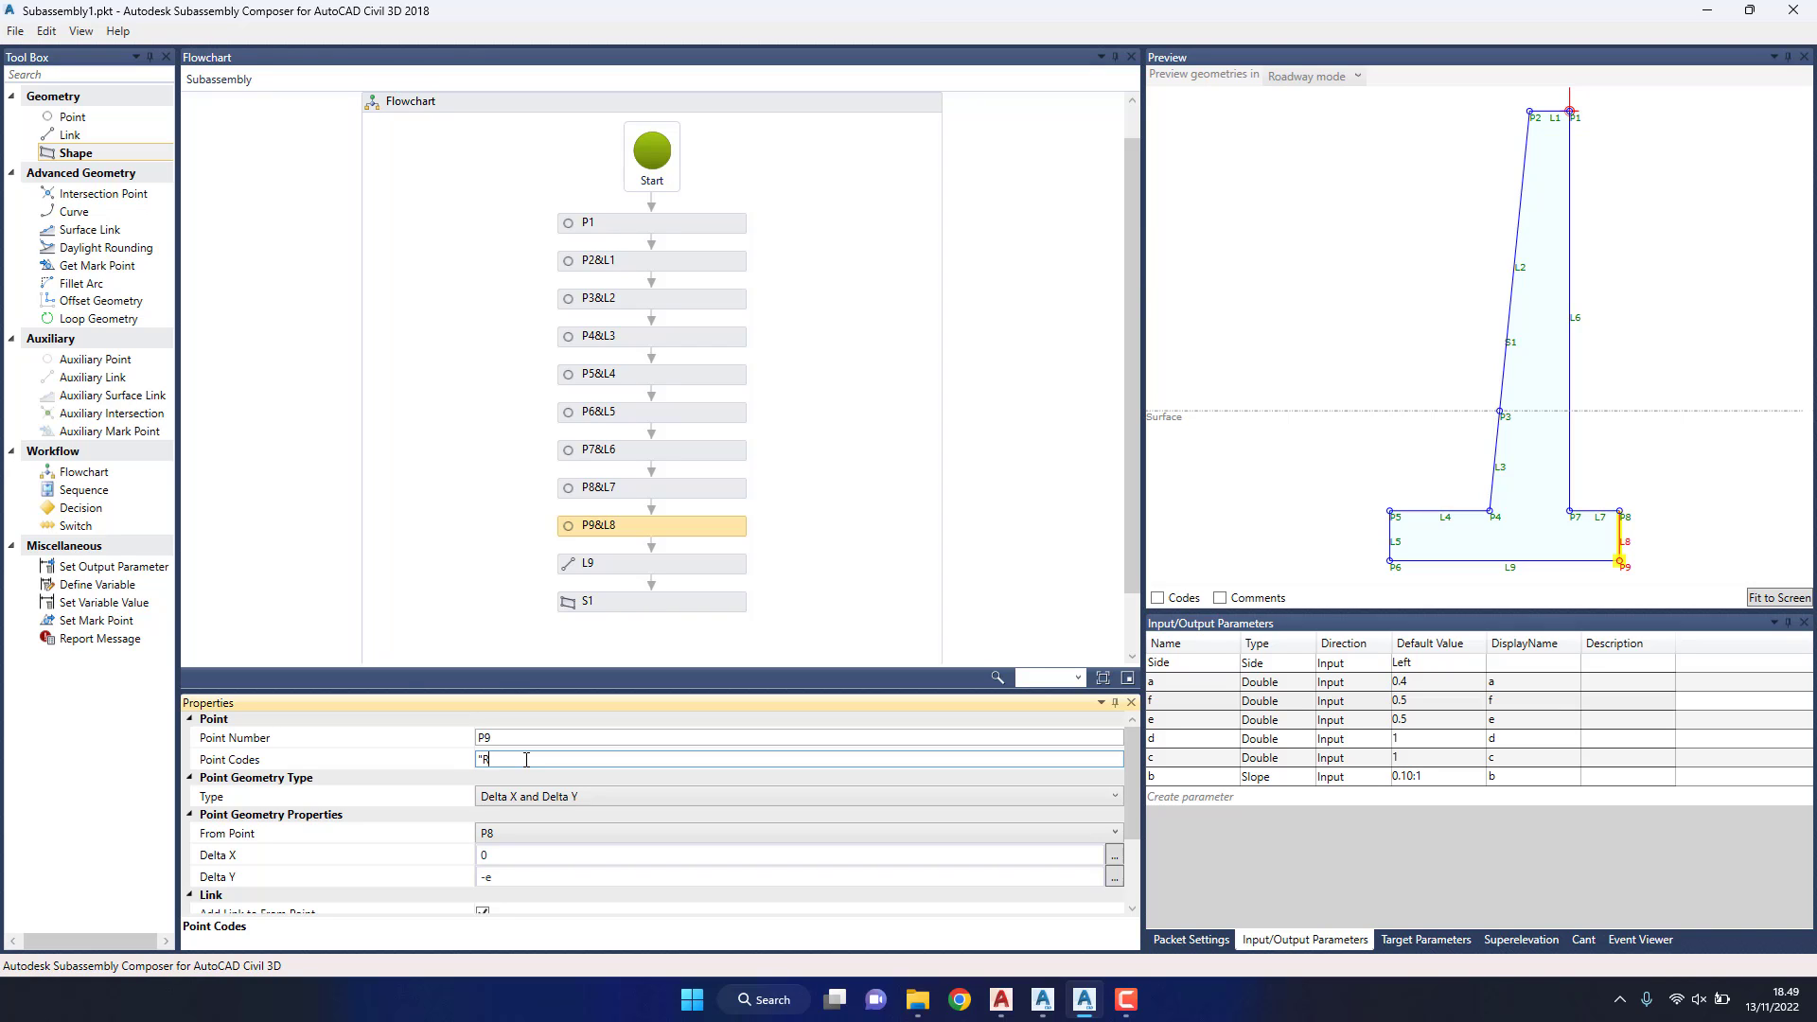
pyautogui.write('9')
pyautogui.click(688, 573)
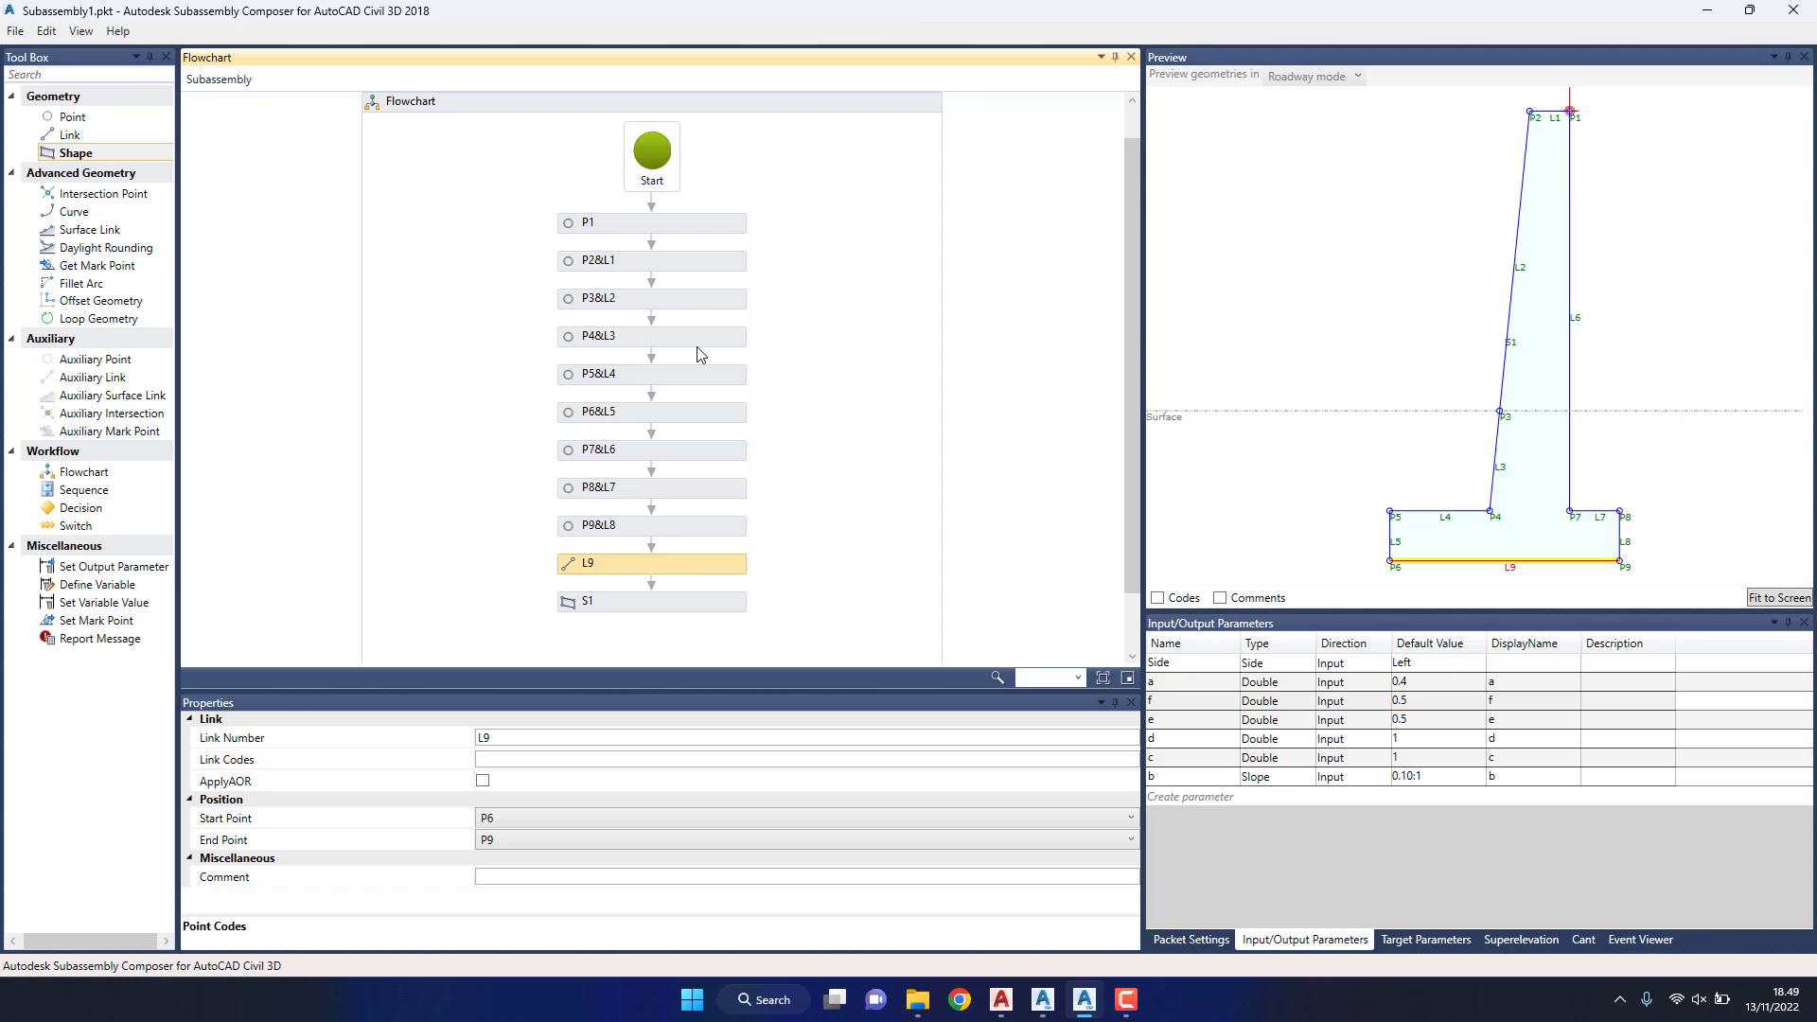
# Step: Give links L1 and L2 the link code TOP
pyautogui.click(700, 232)
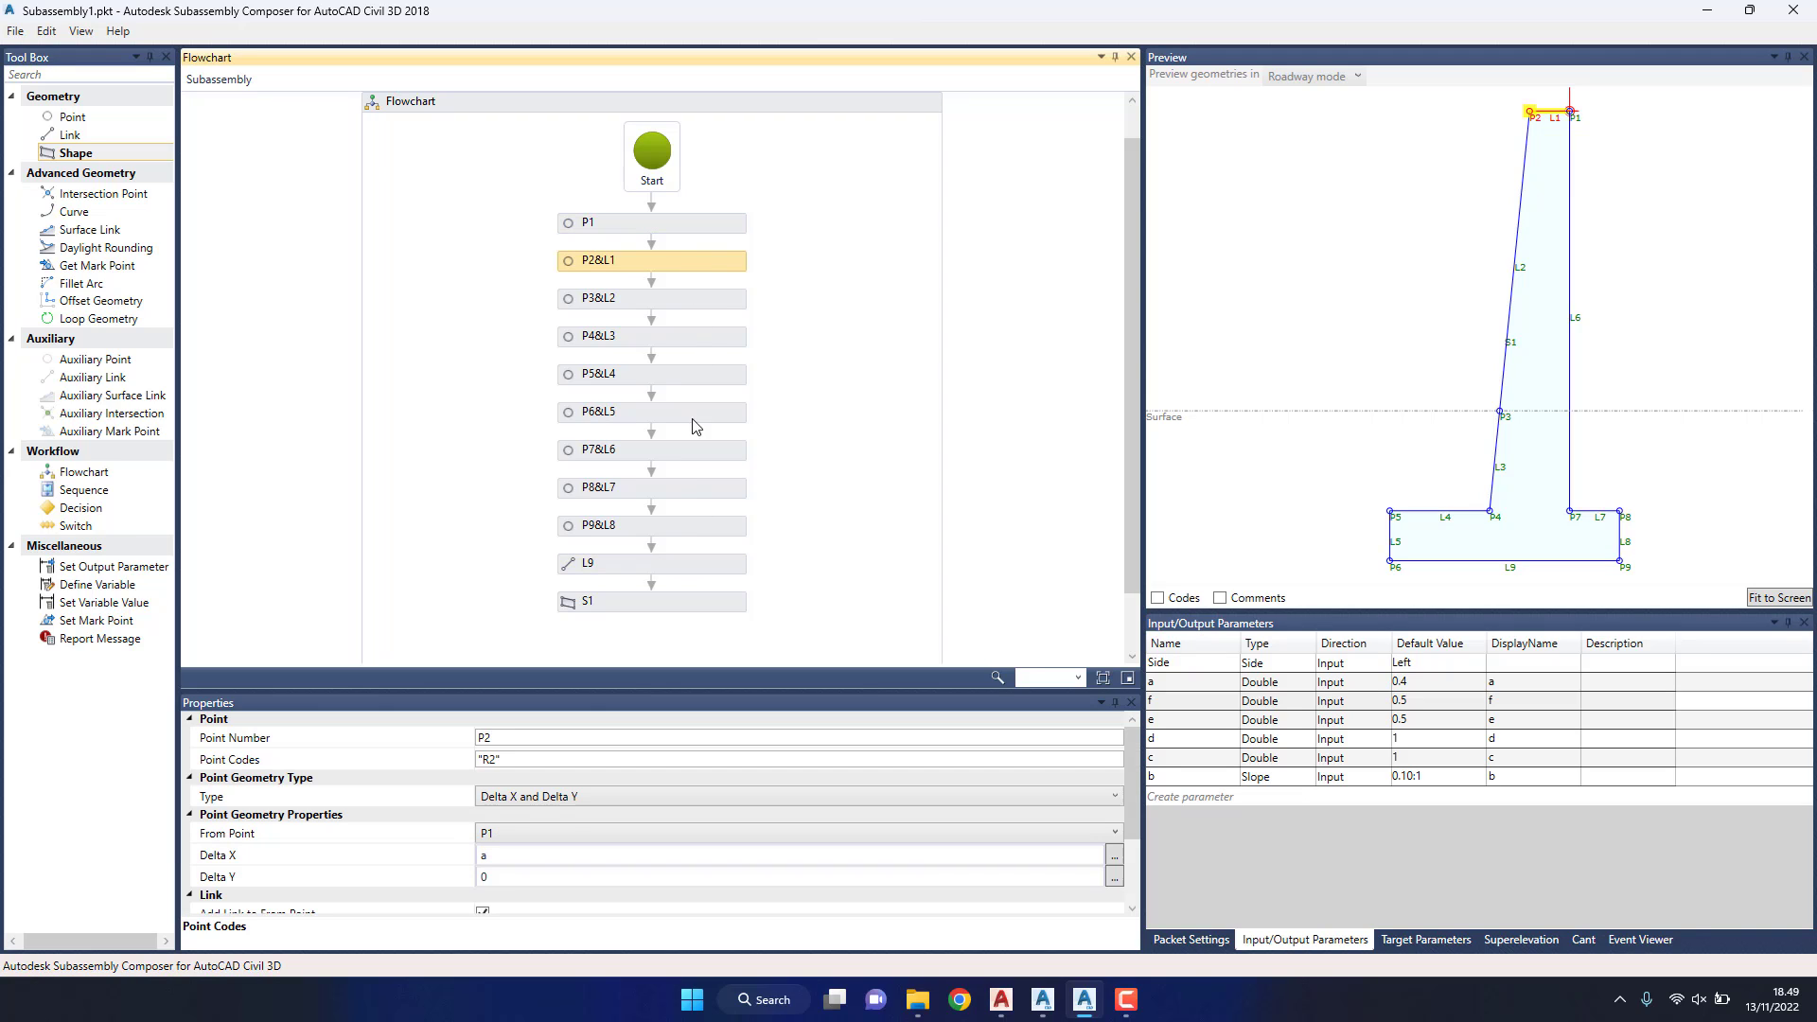
pyautogui.scroll(-2, 558, 833)
pyautogui.scroll(1, 557, 832)
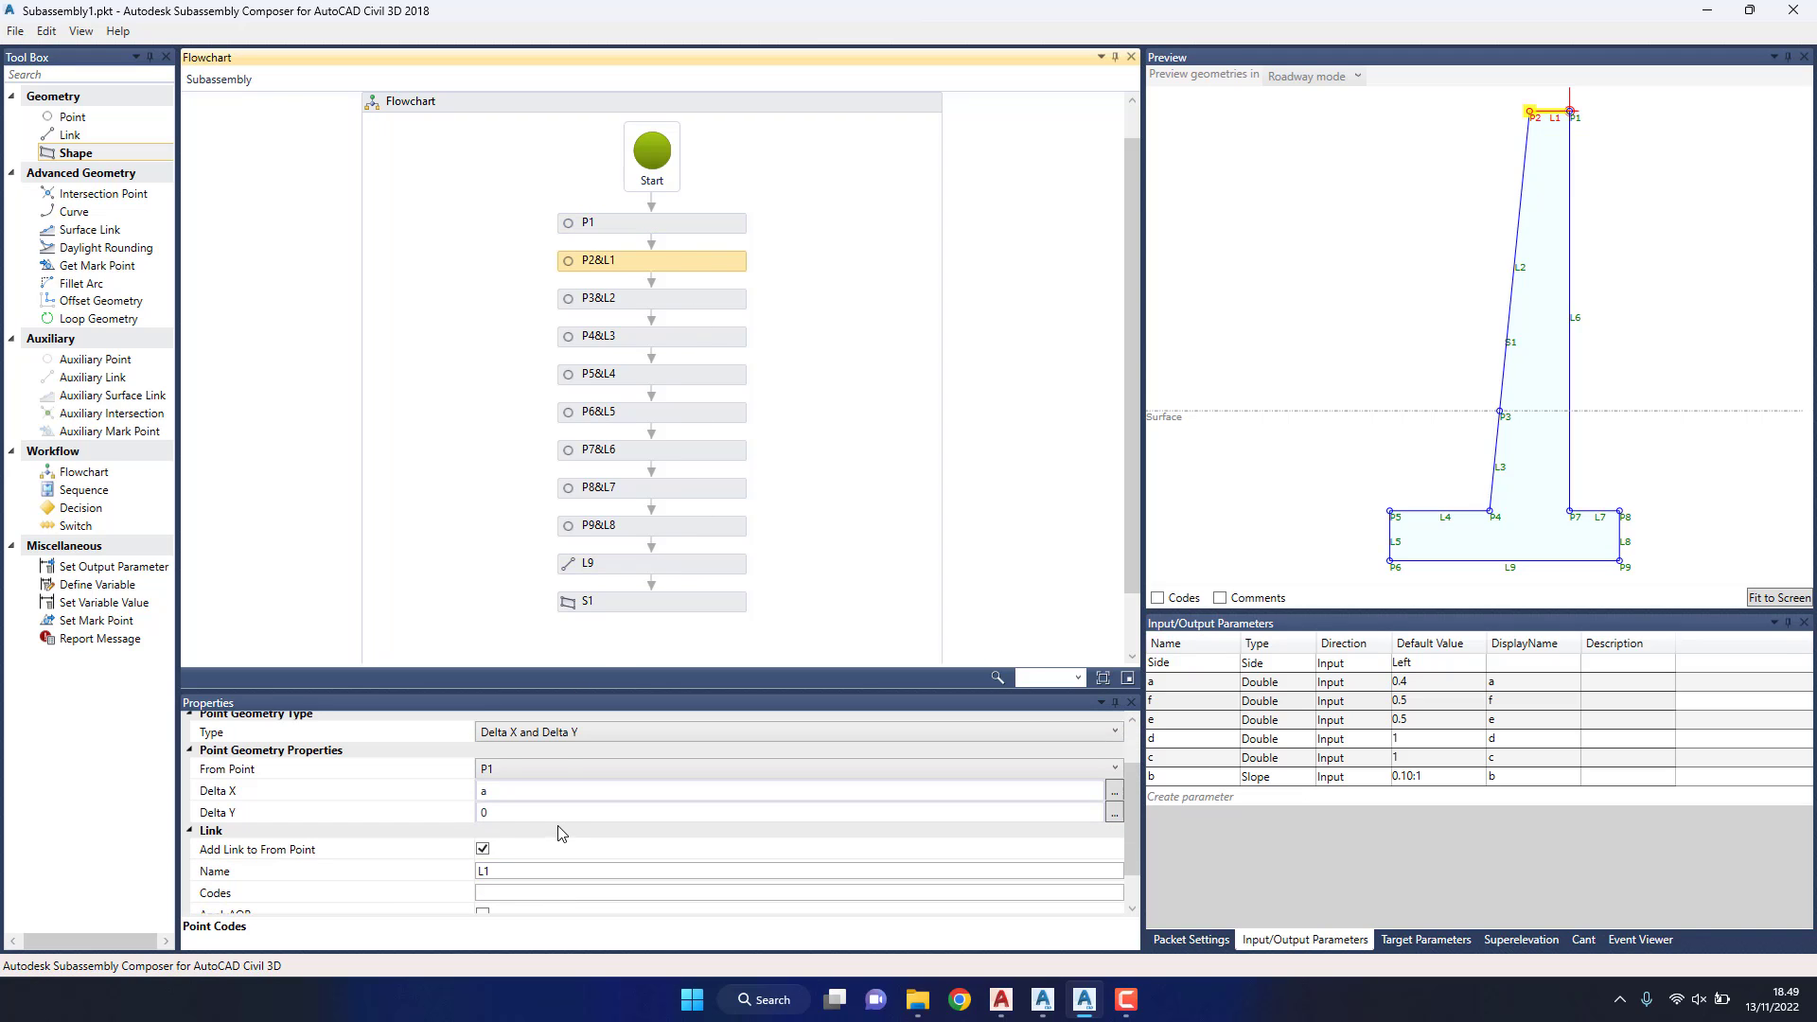
pyautogui.scroll(-1, 556, 814)
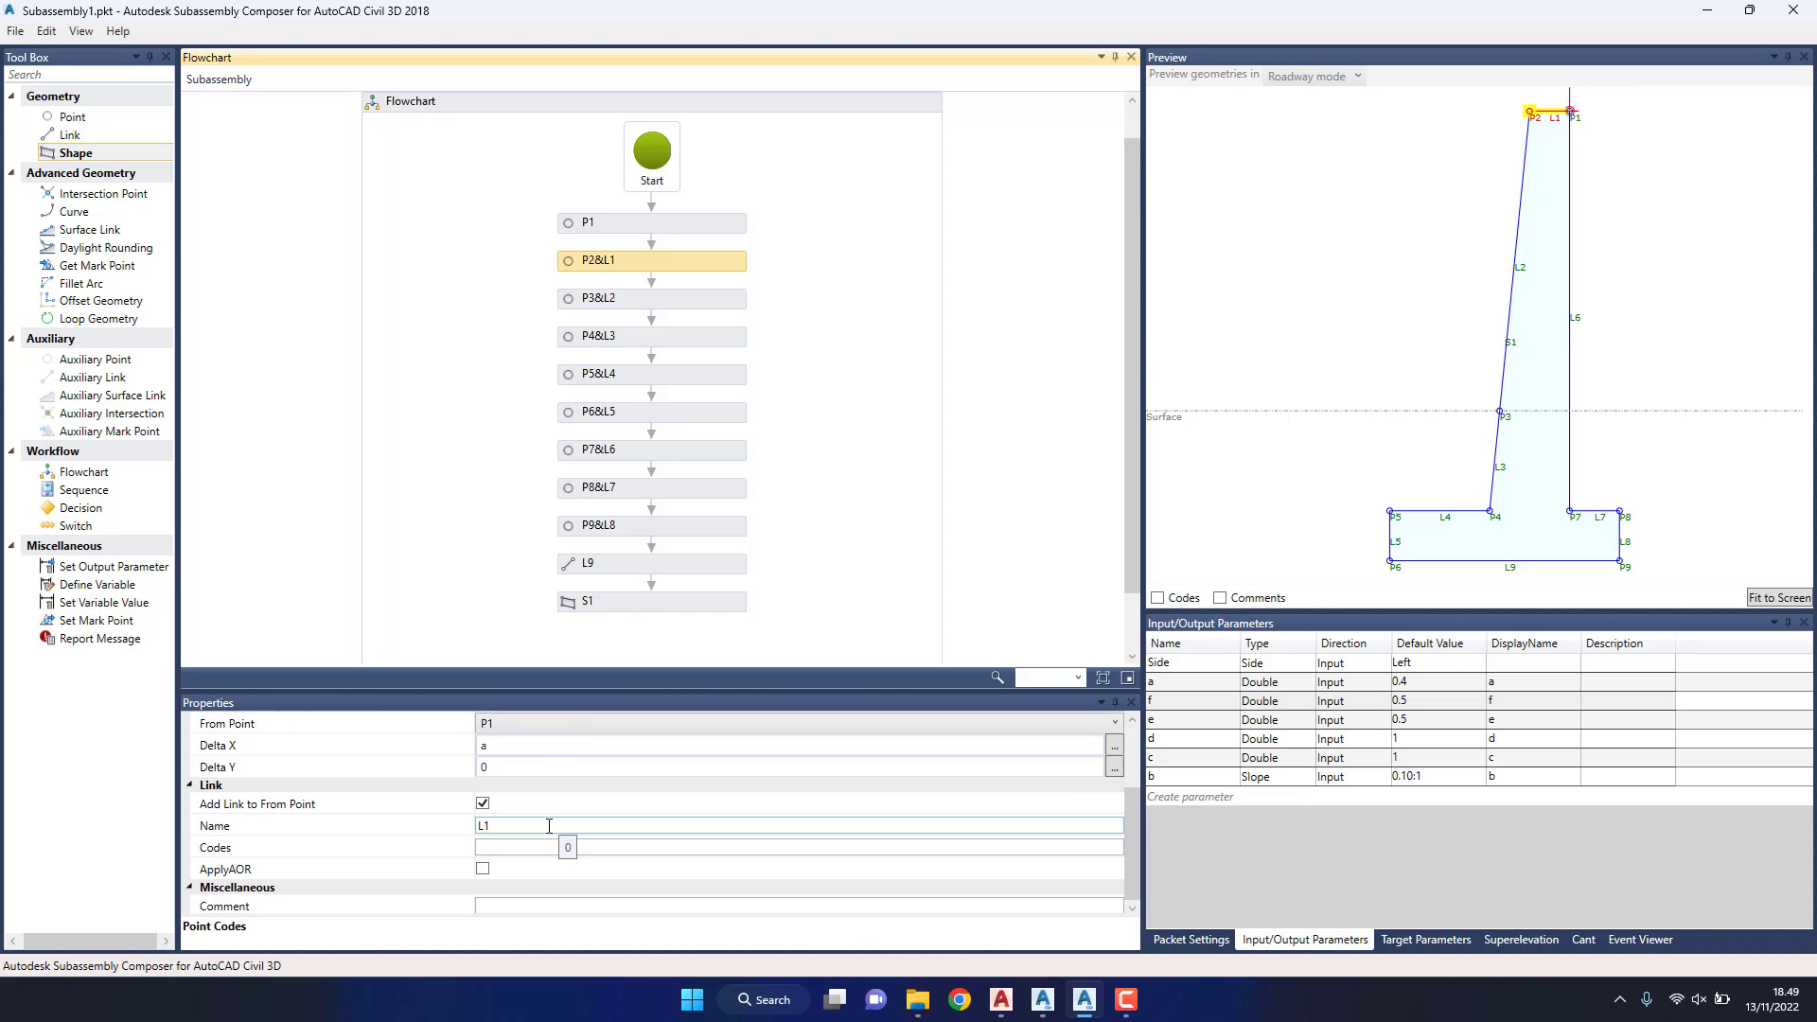
pyautogui.click(519, 847)
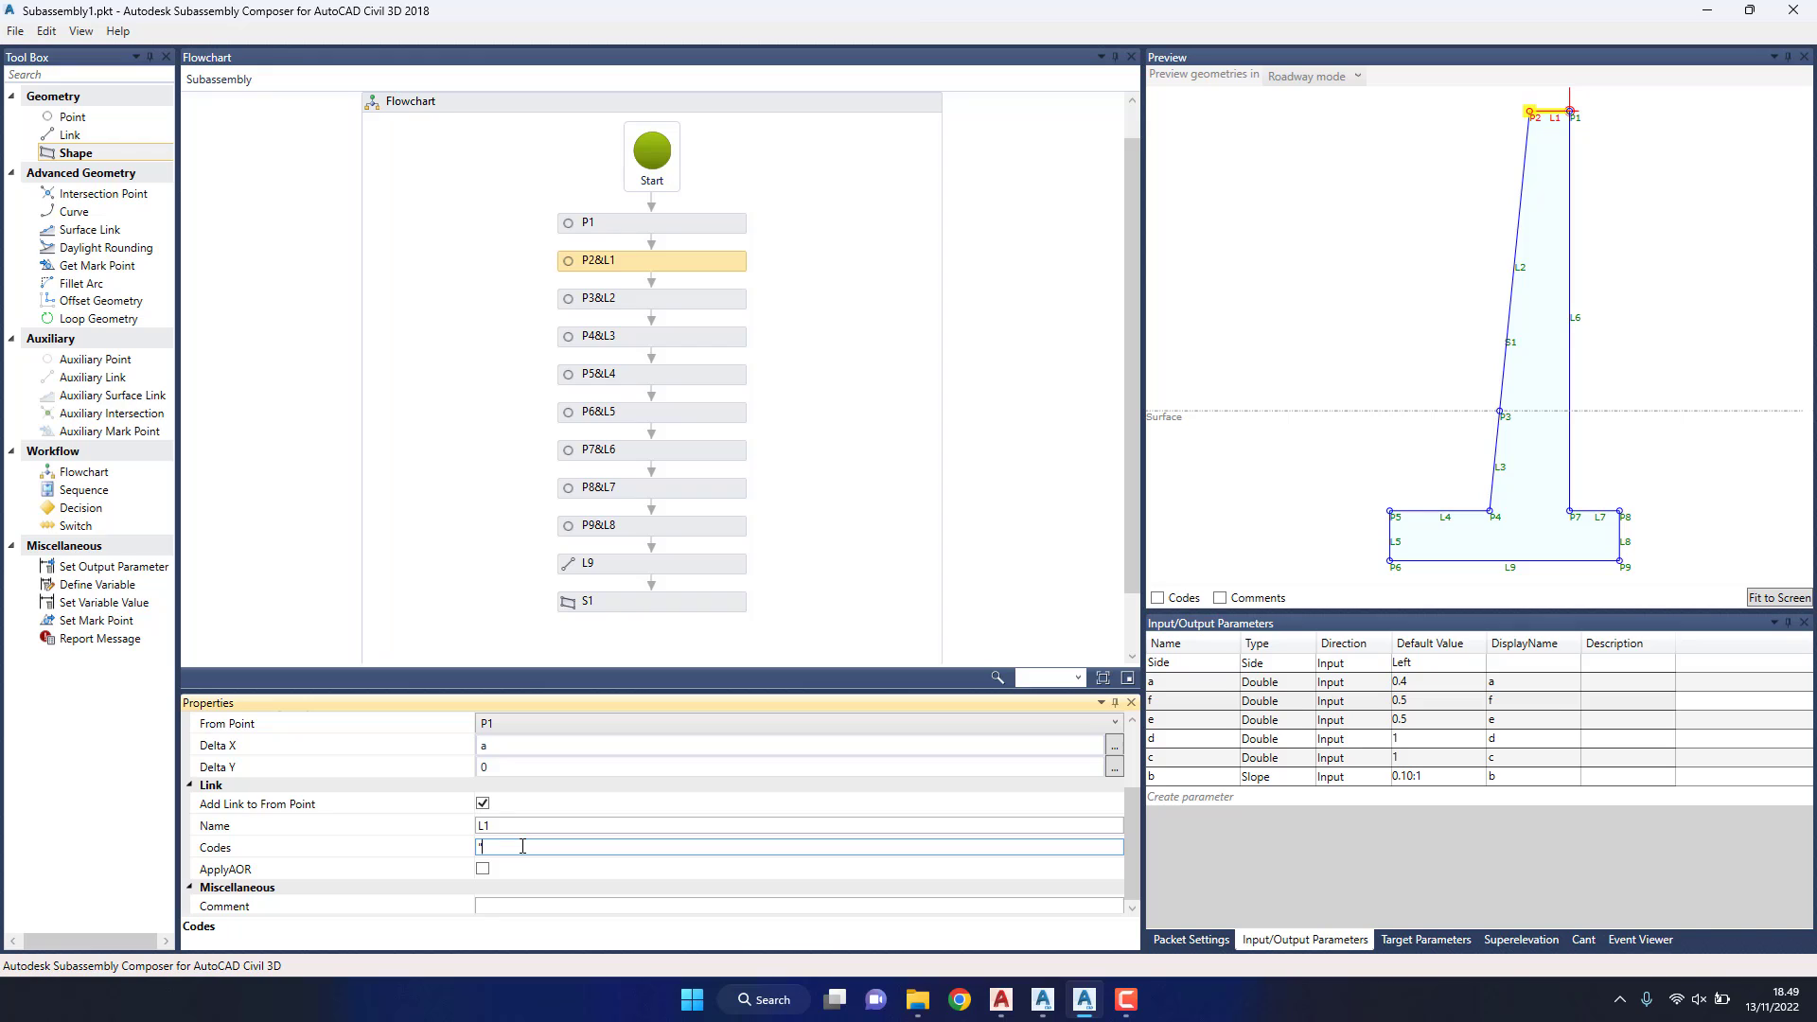
pyautogui.write('"T')
pyautogui.write('OP')
pyautogui.click(677, 301)
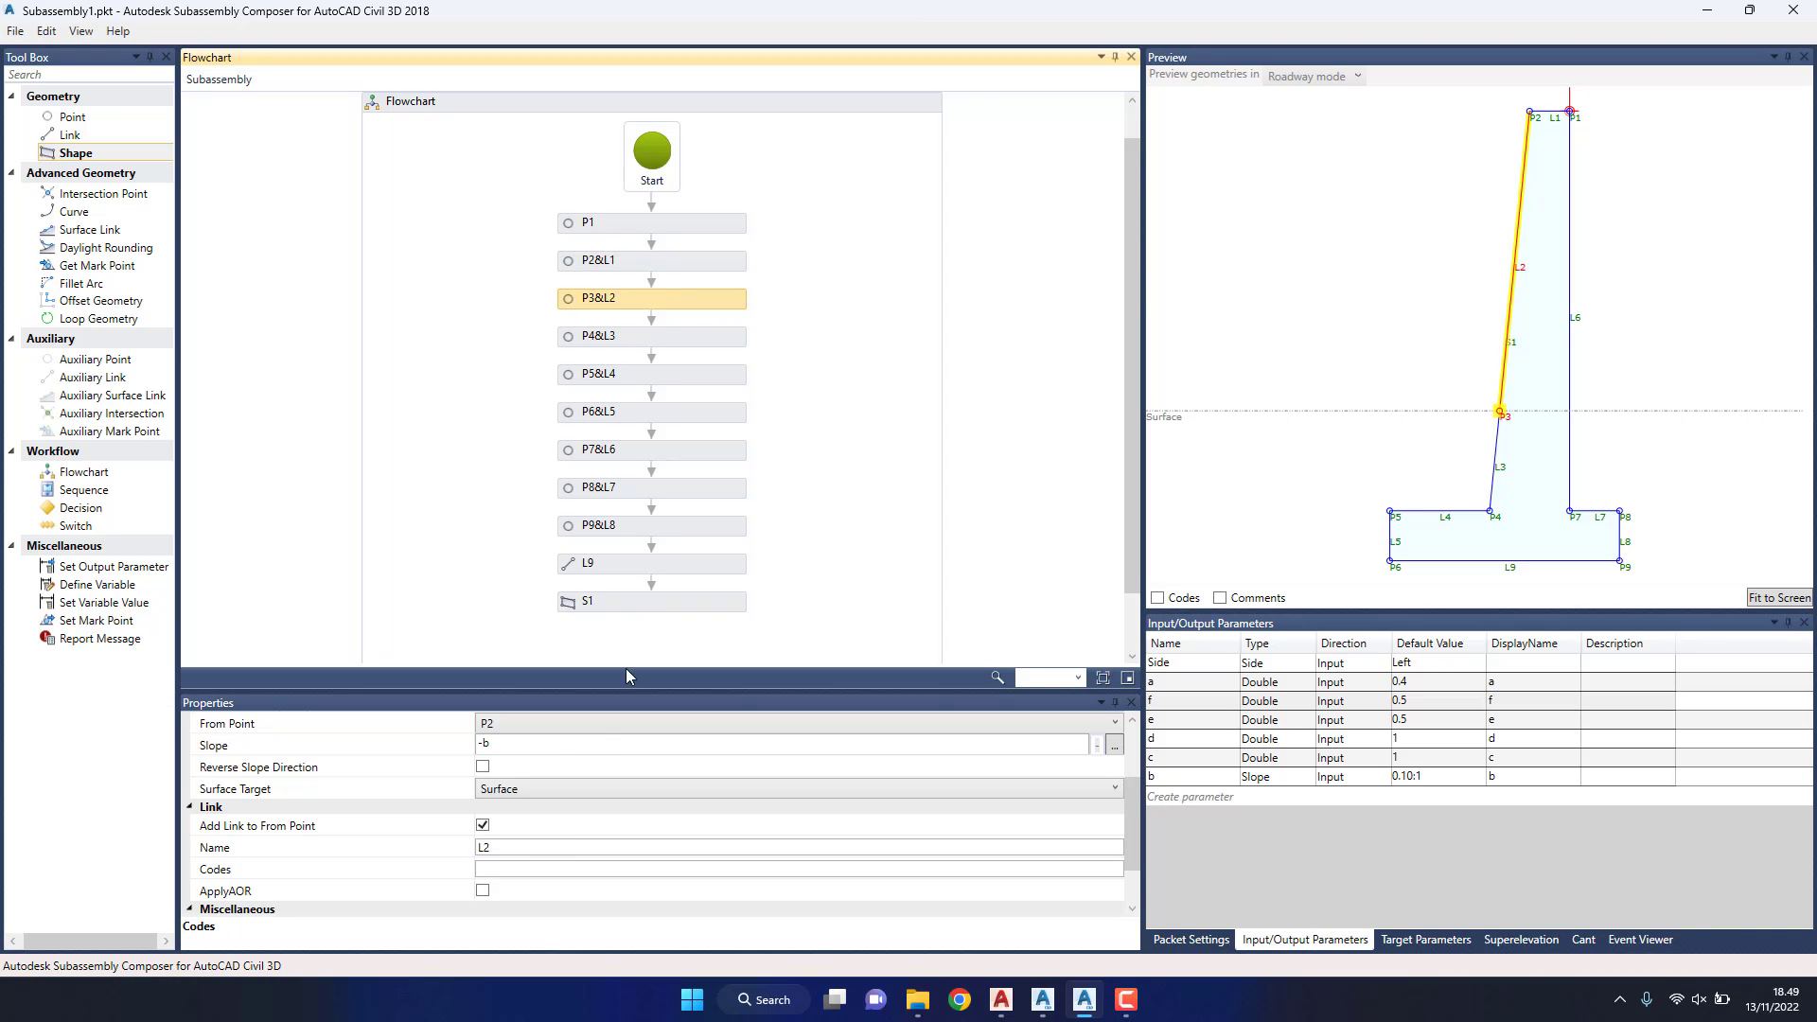
pyautogui.click(525, 869)
pyautogui.write('"')
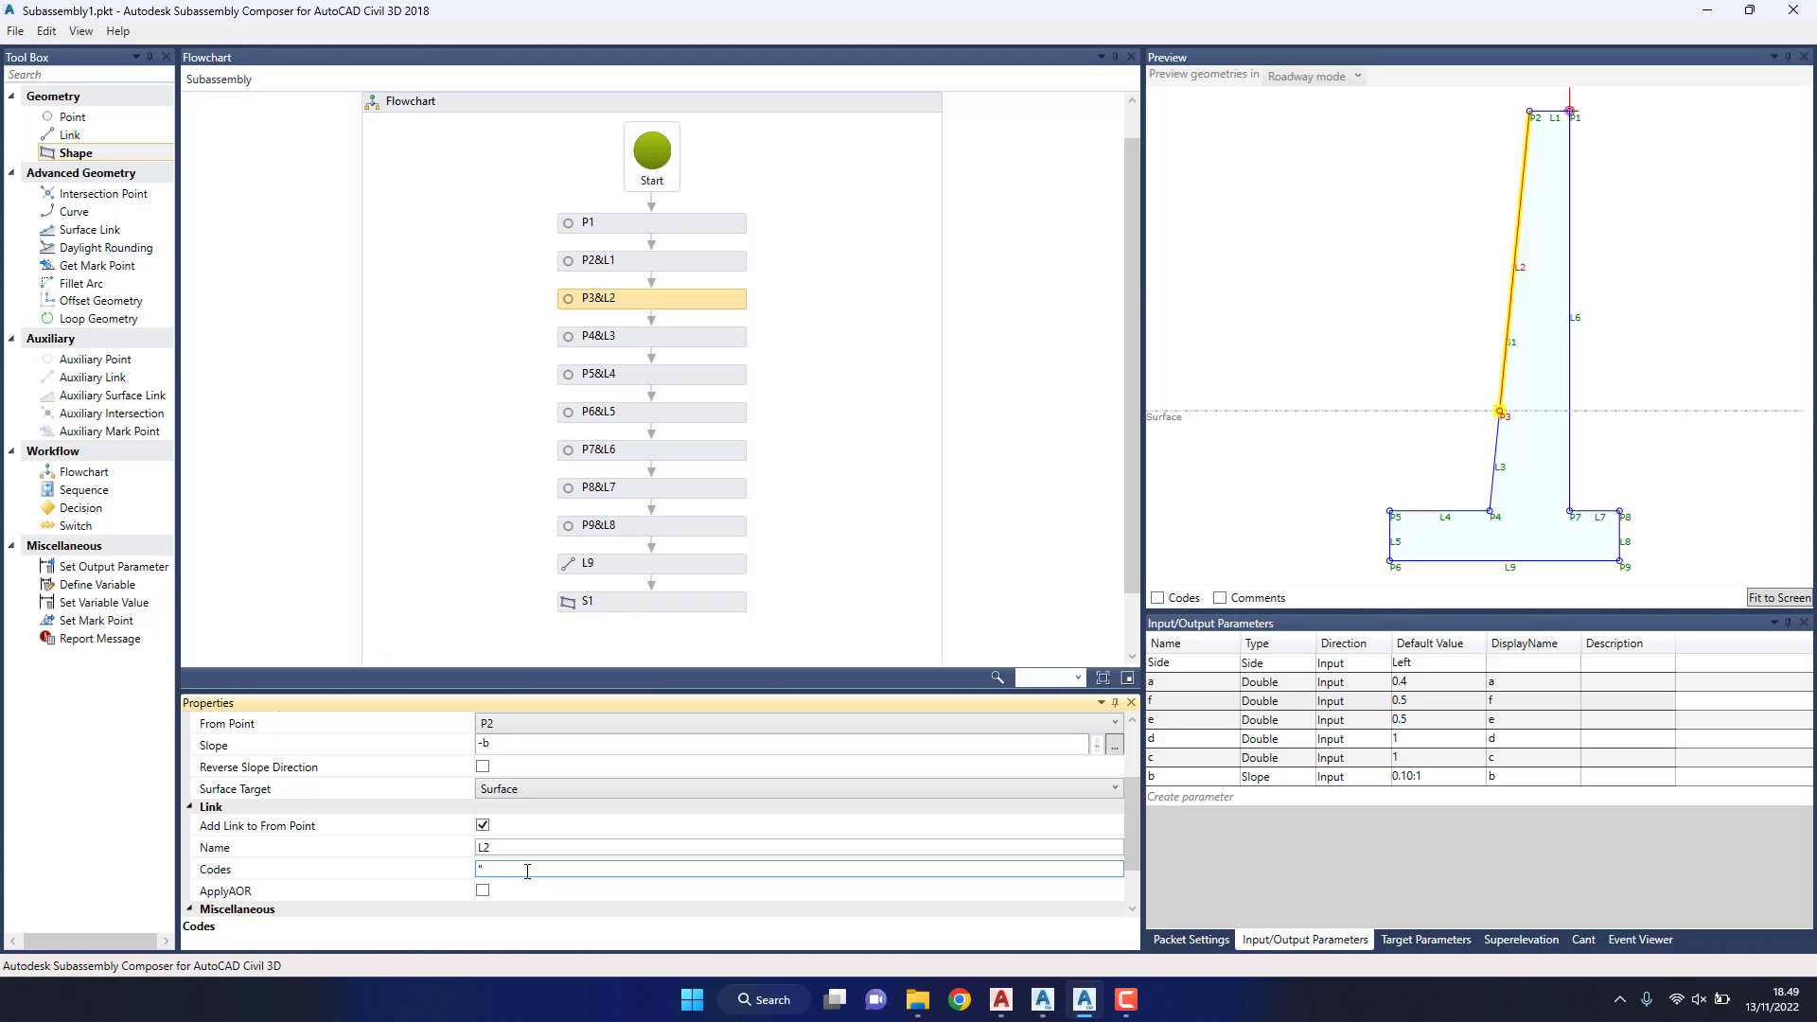
pyautogui.write('T')
pyautogui.write('OP')
# Step: Give links L3 and L4 the link code TOP
pyautogui.click(693, 339)
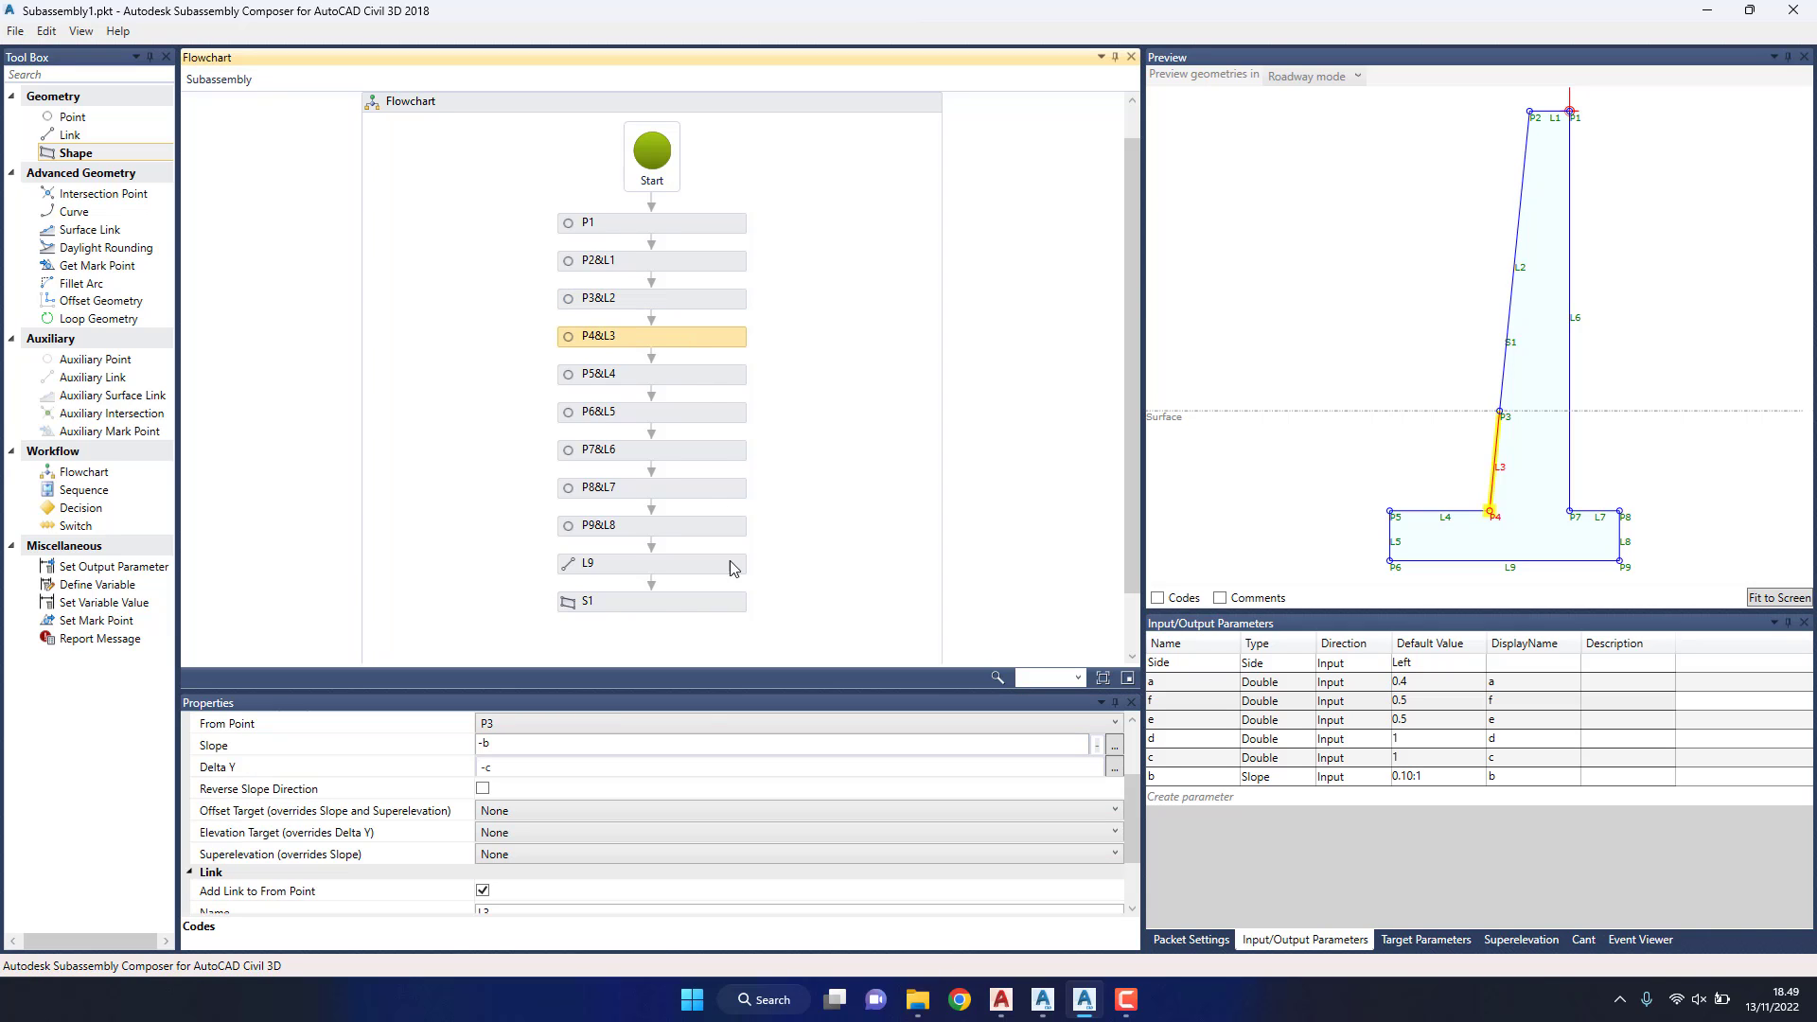
pyautogui.scroll(-1, 516, 903)
pyautogui.scroll(-1, 515, 903)
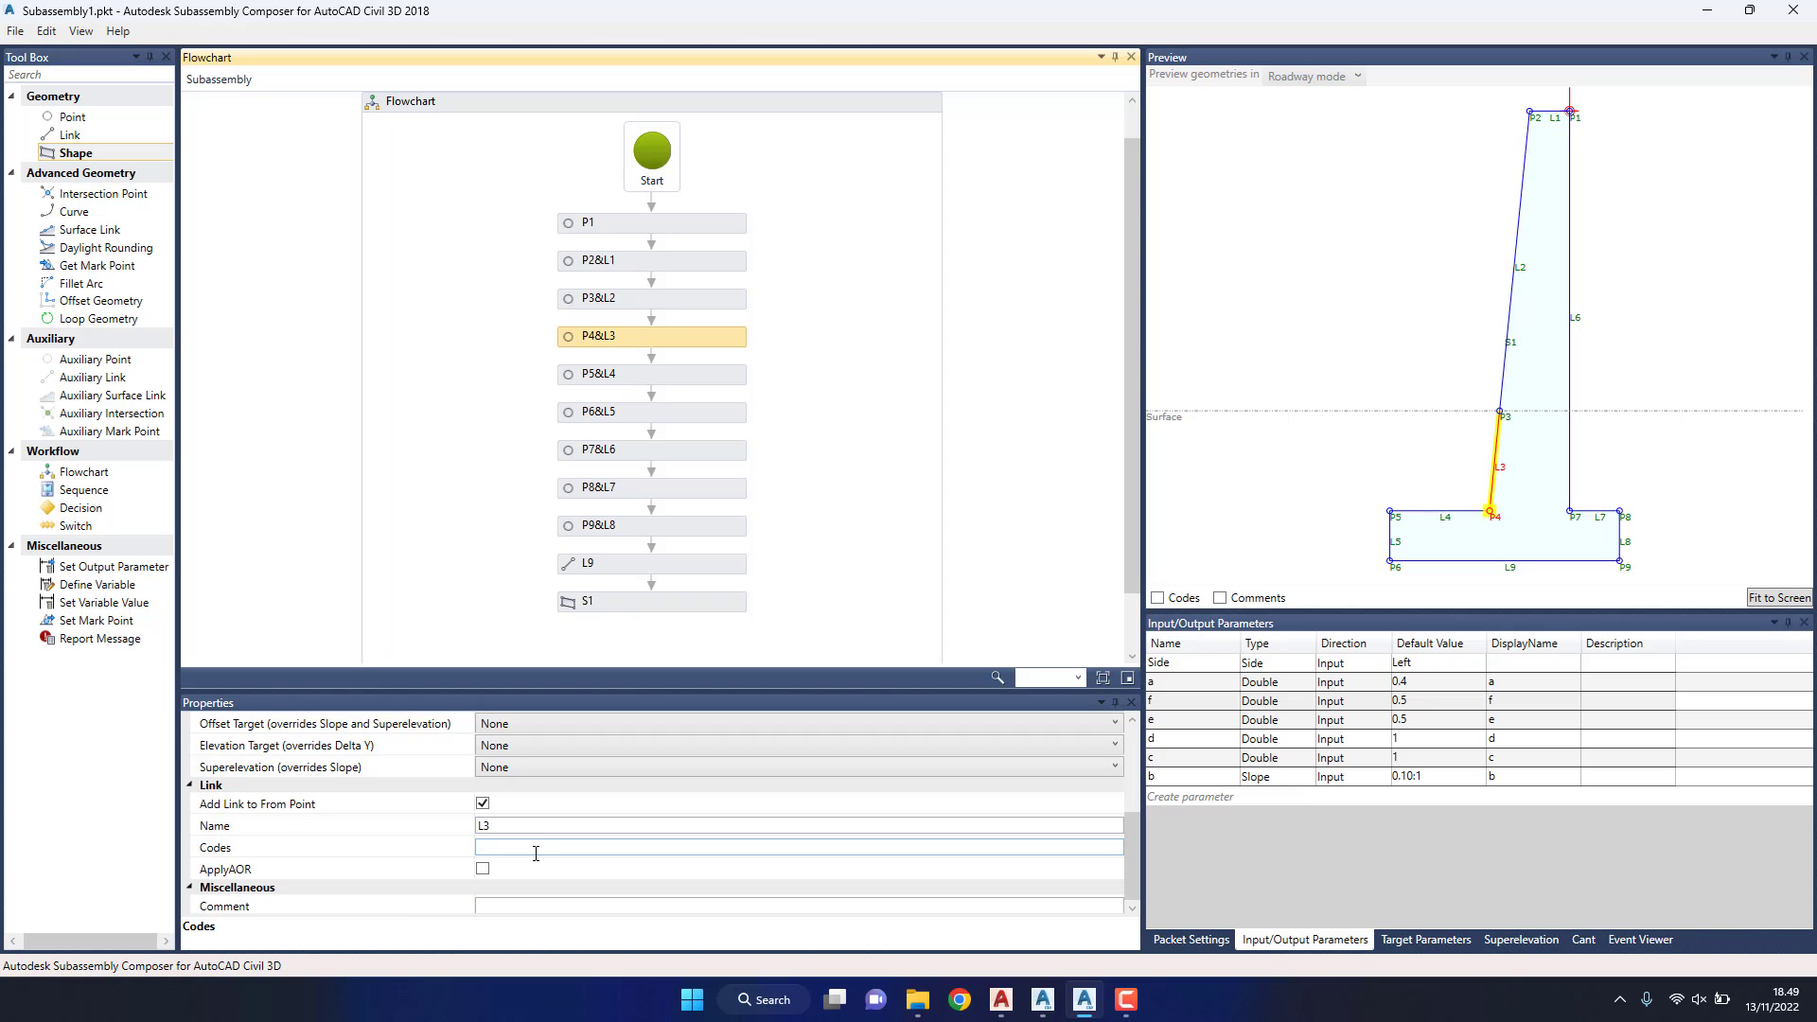
pyautogui.click(531, 848)
pyautogui.write('TOP')
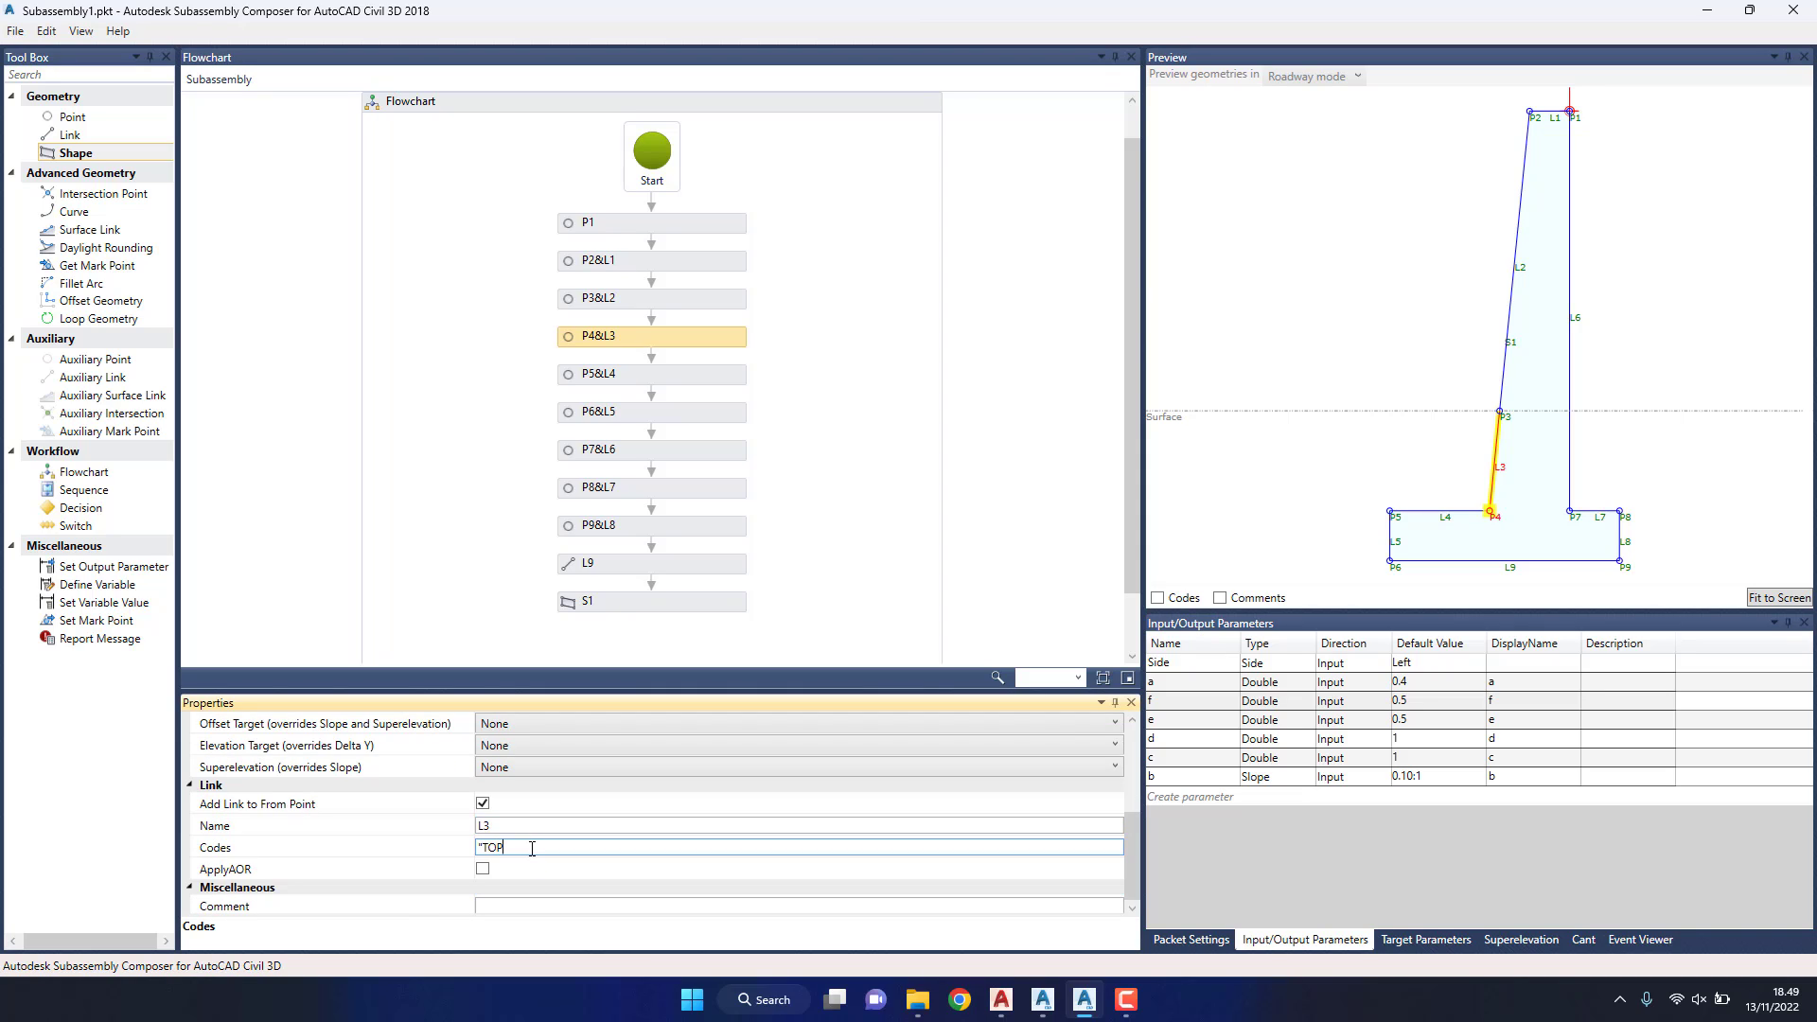
pyautogui.click(685, 375)
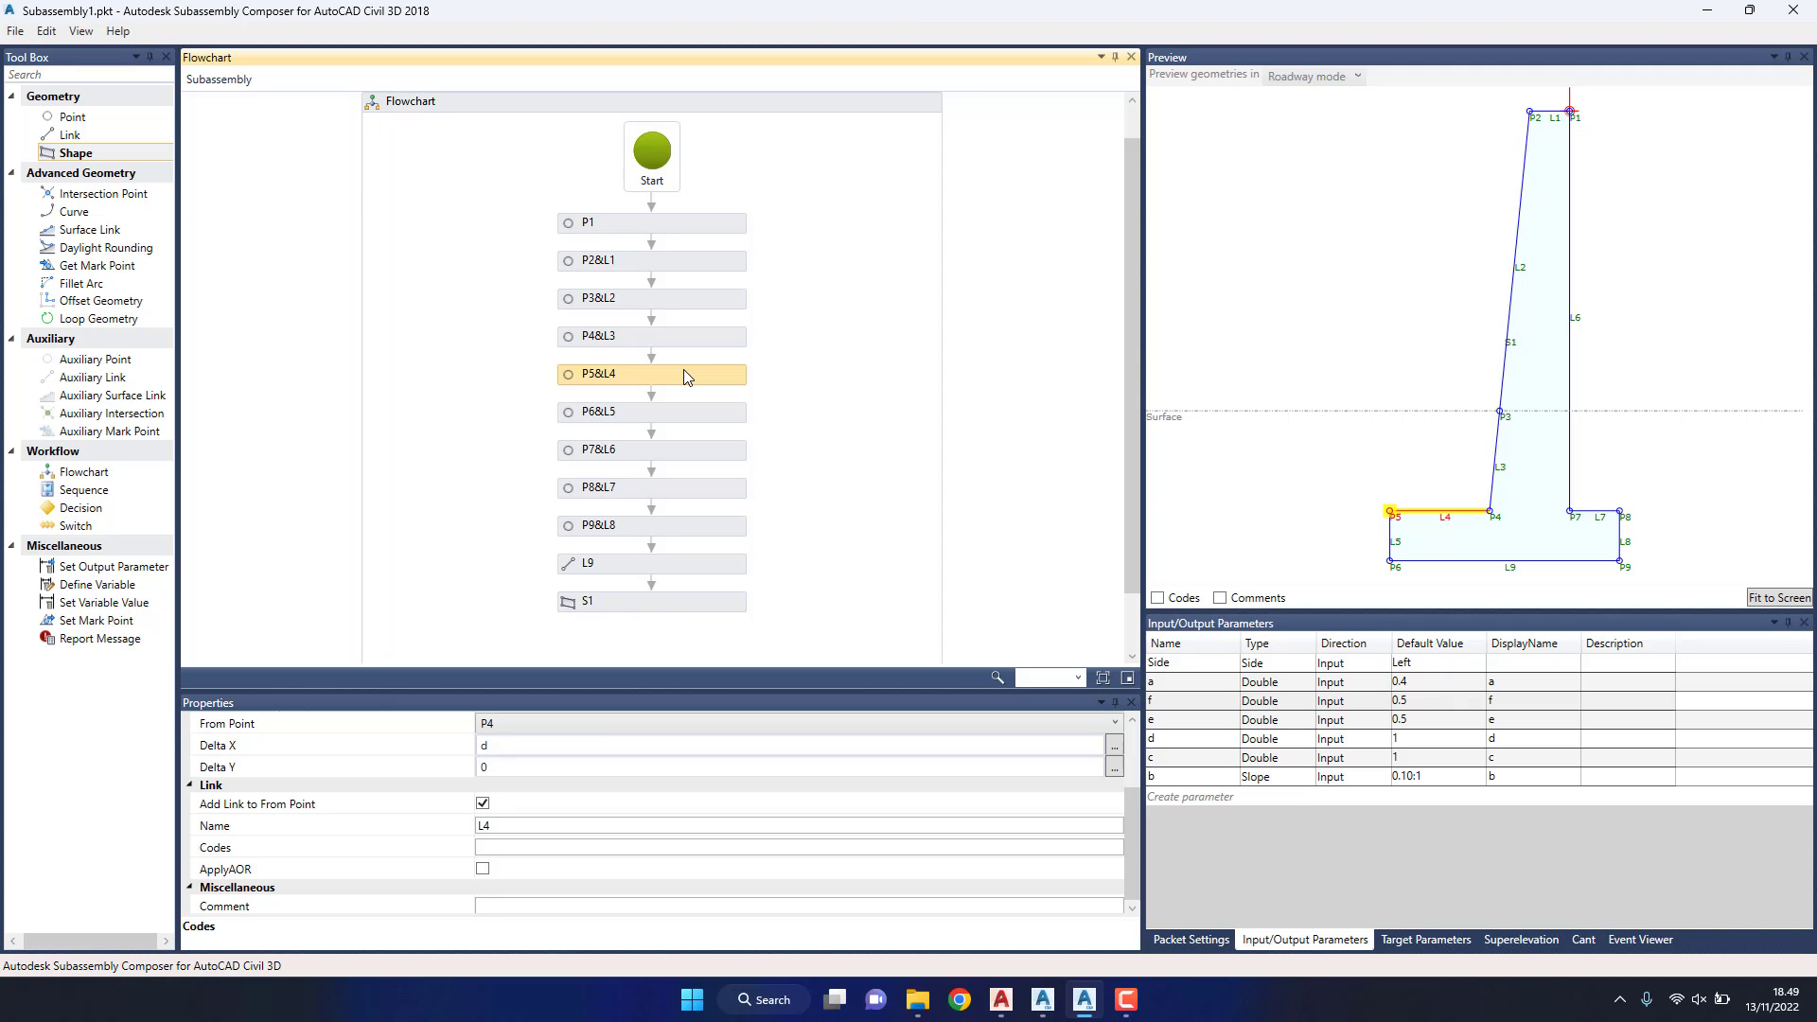
pyautogui.click(538, 845)
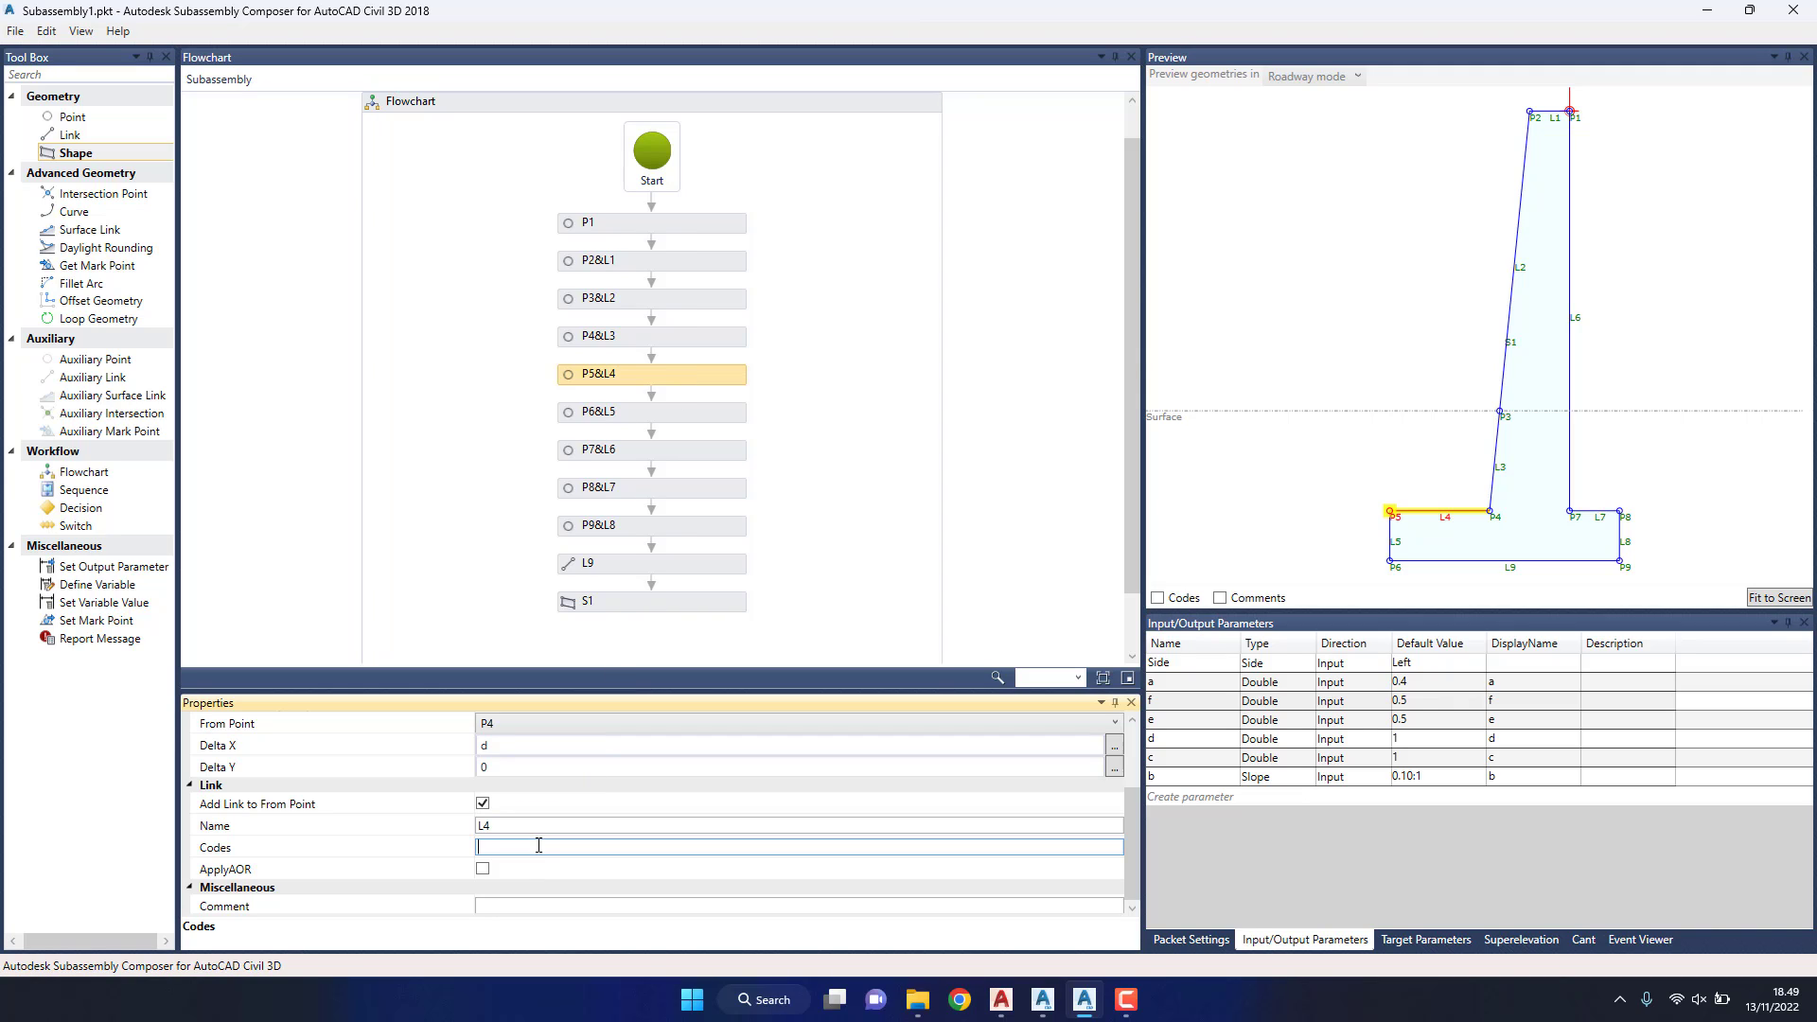
pyautogui.write('TOP')
# Step: Code link L5 as TOP and link L6 as DATUM
pyautogui.click(675, 413)
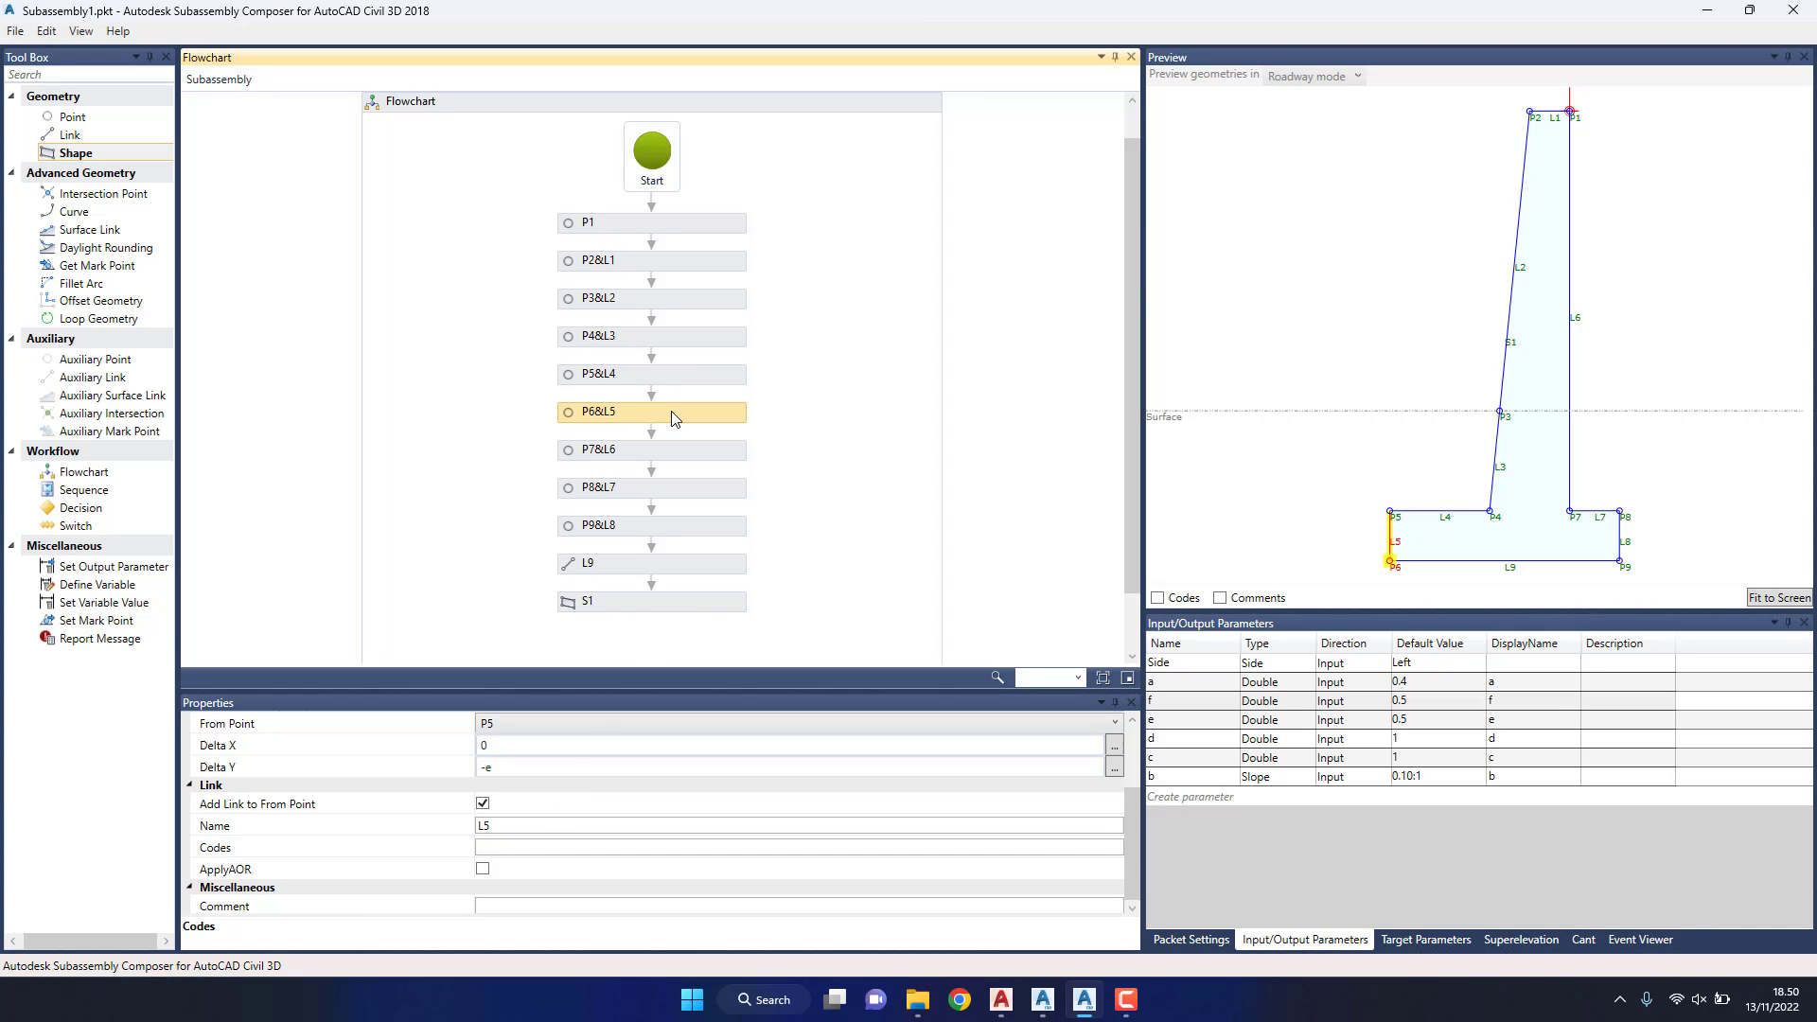
pyautogui.click(536, 848)
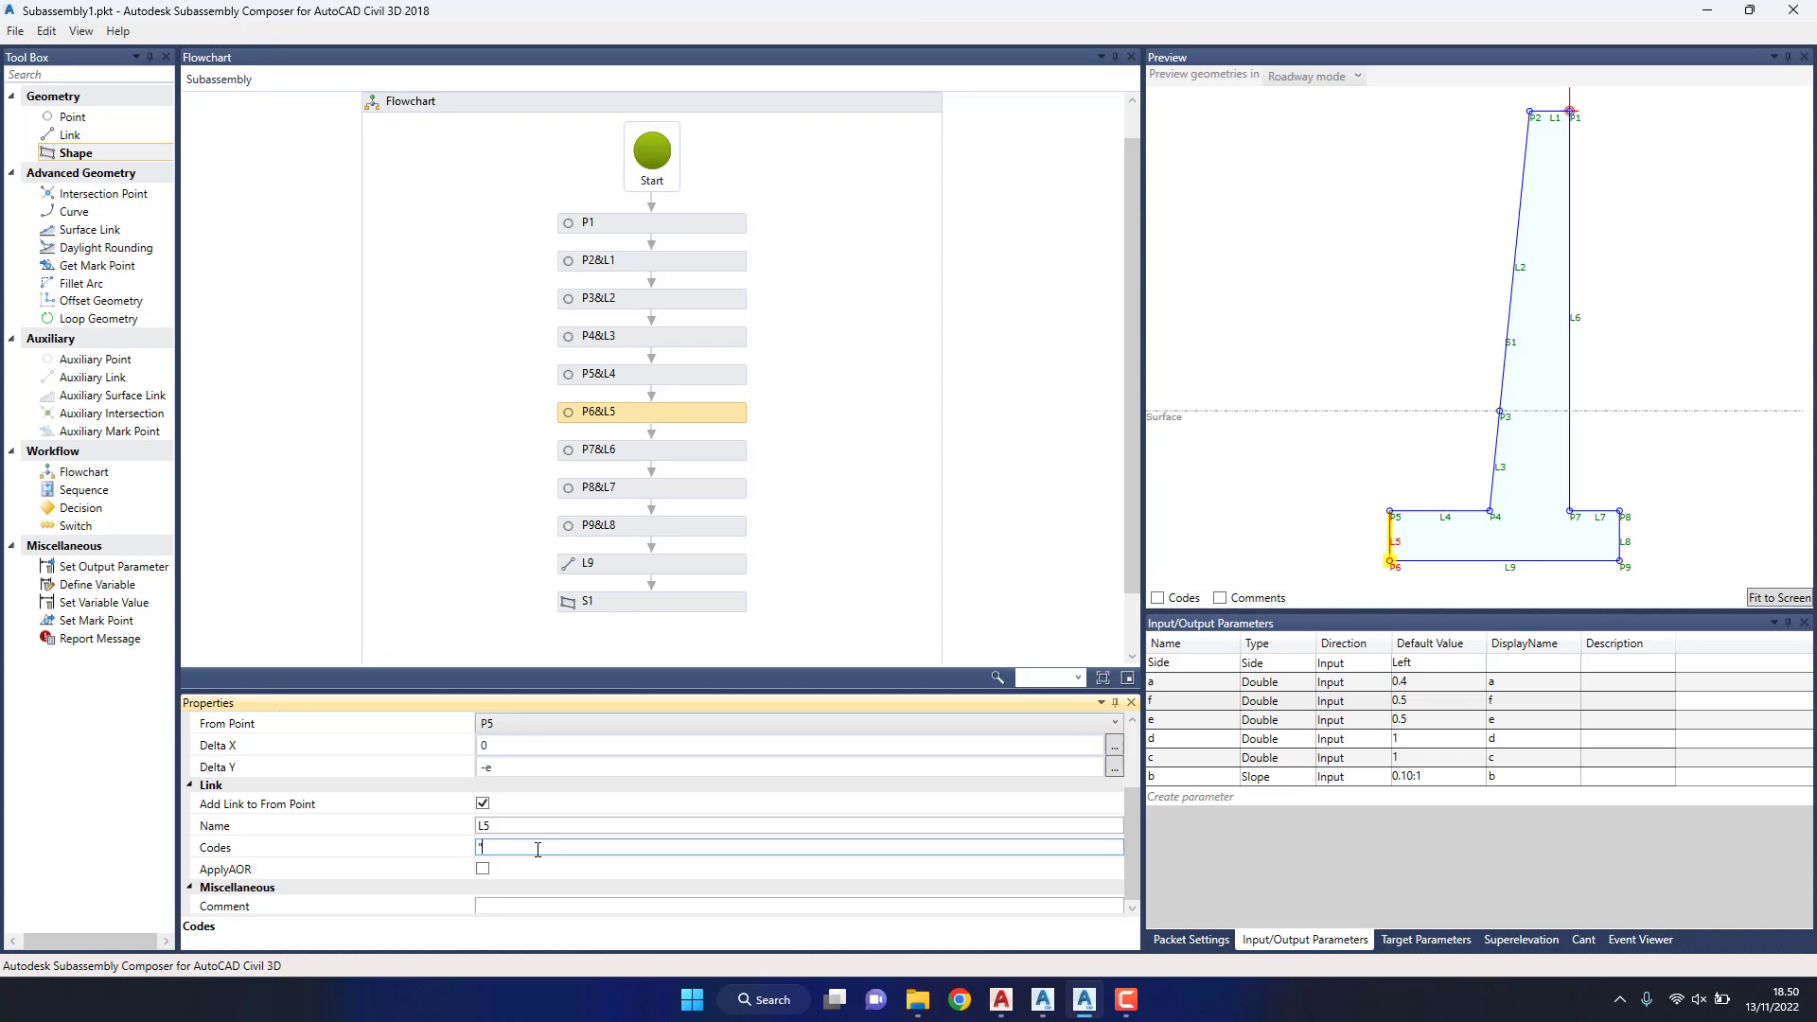
pyautogui.write('TOP')
pyautogui.click(674, 454)
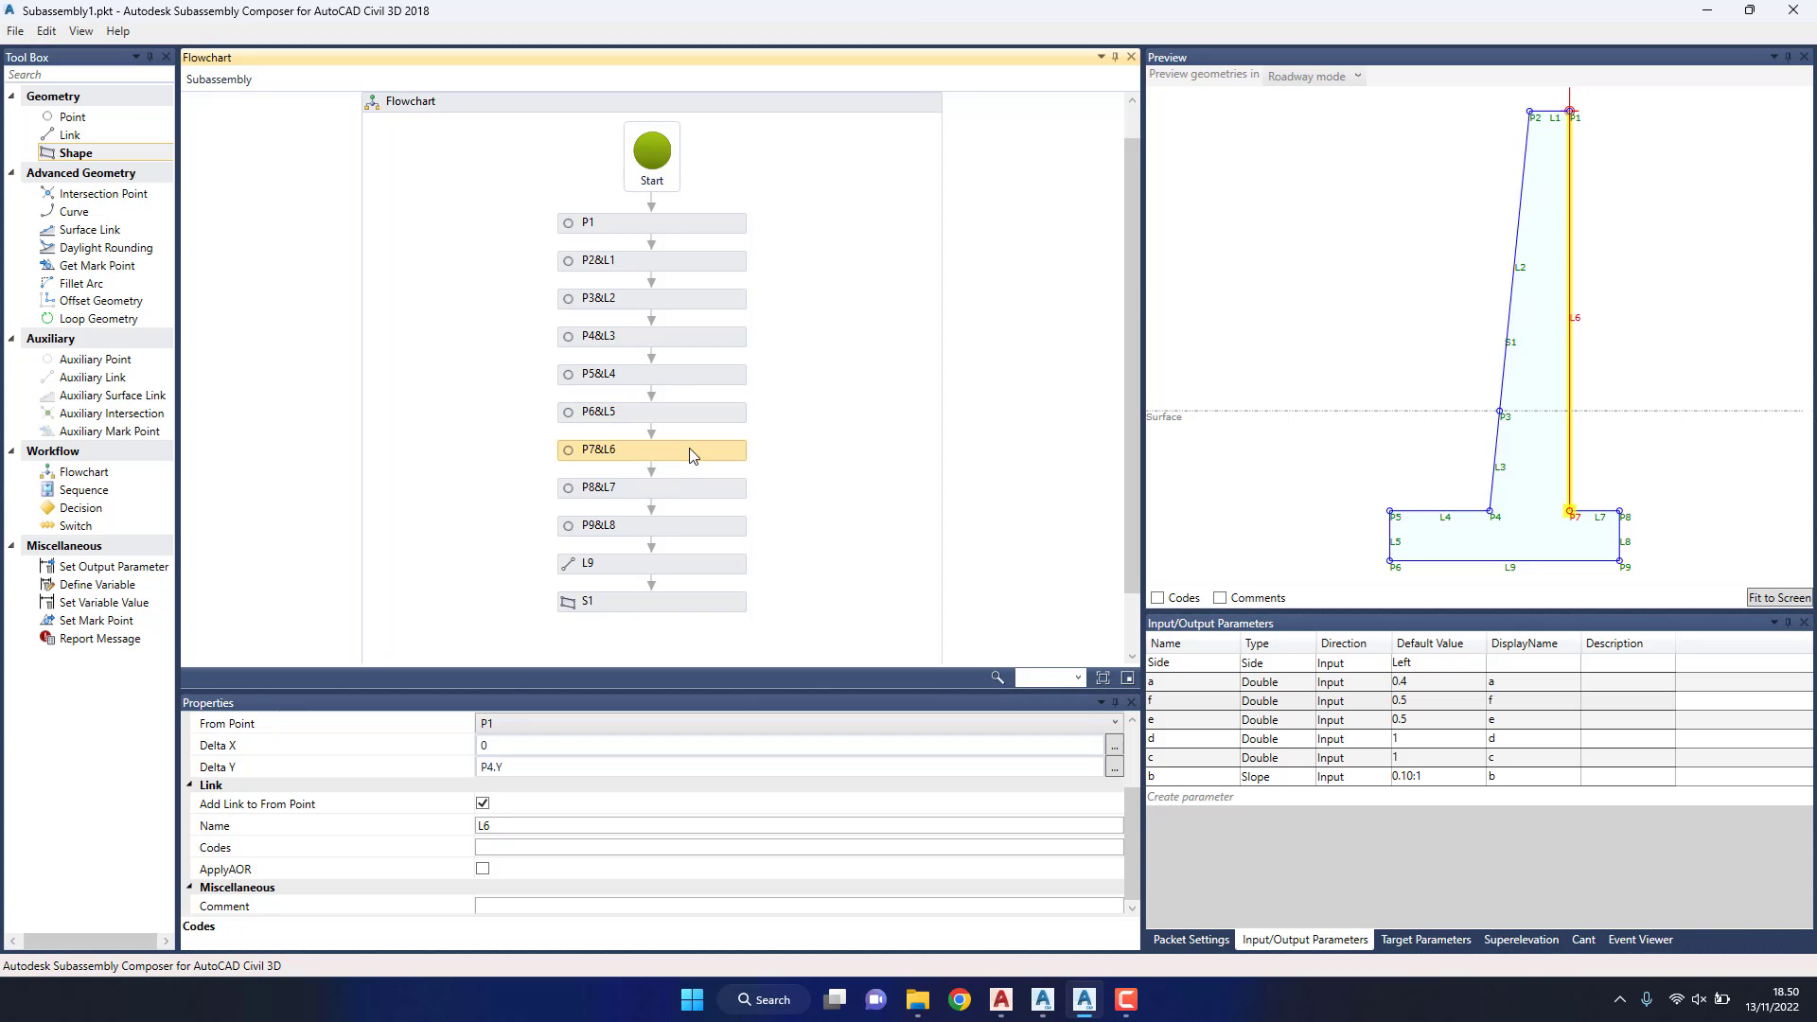
pyautogui.click(515, 845)
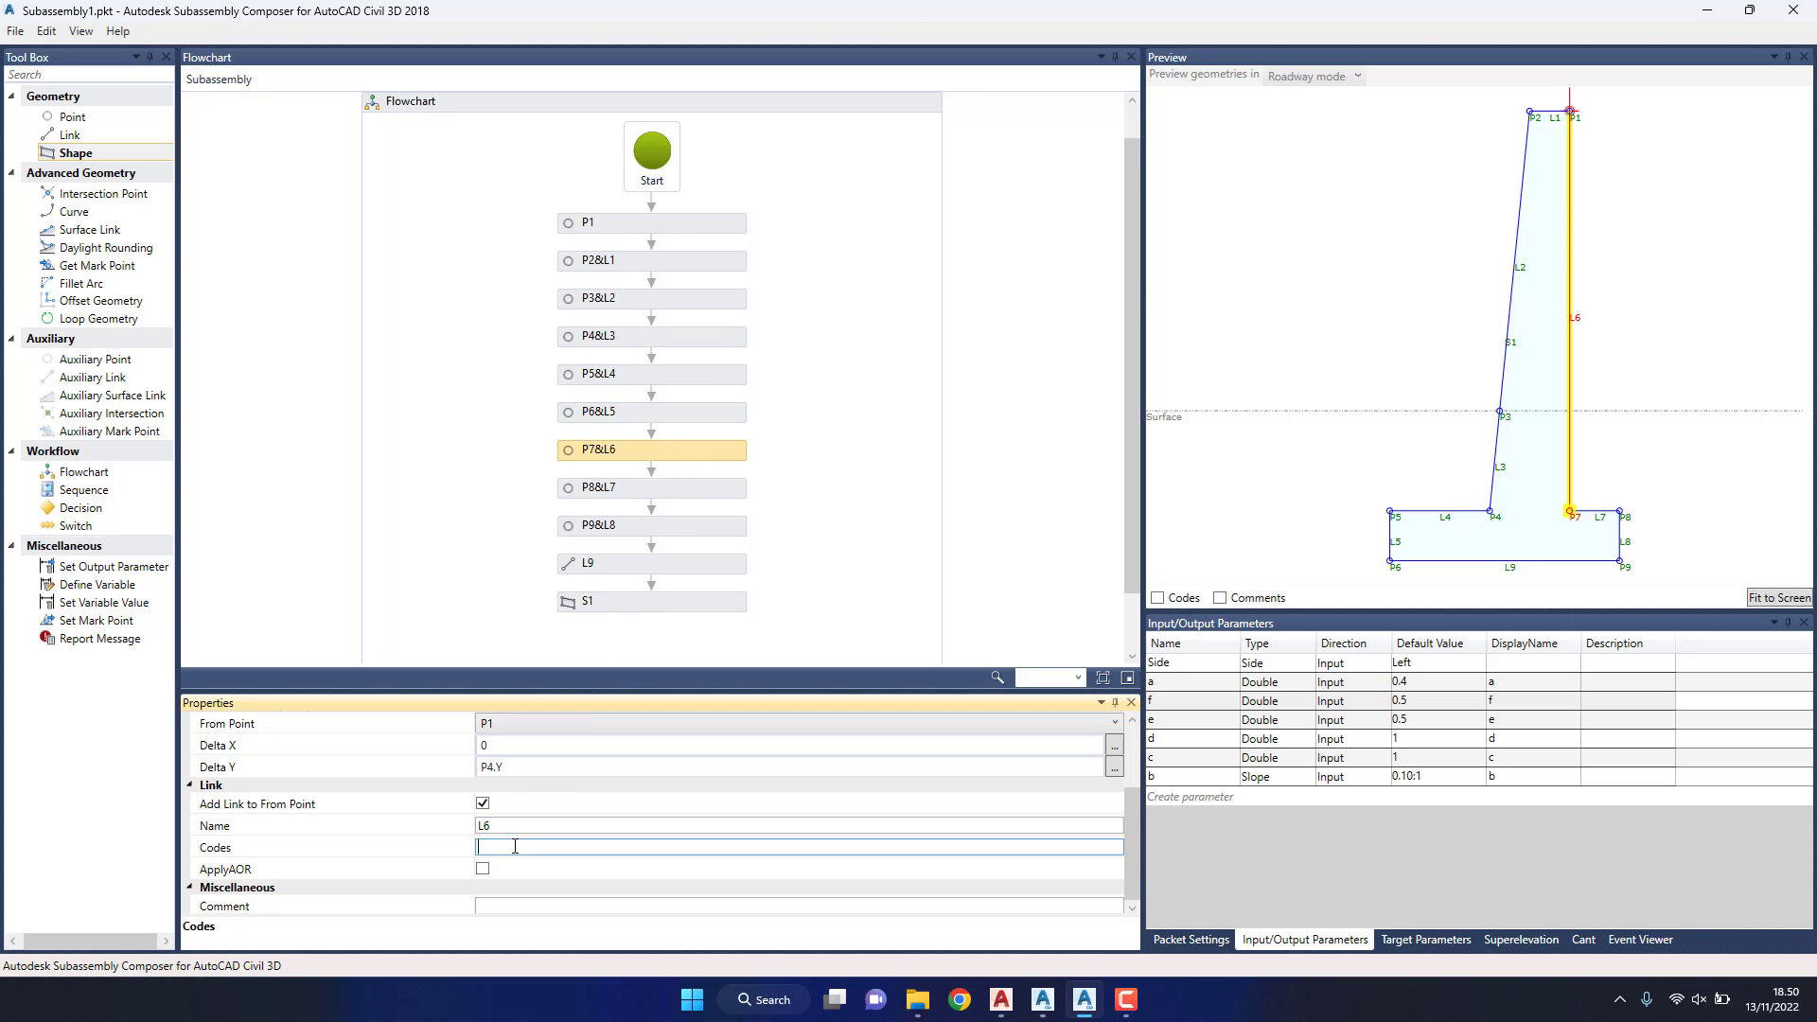
pyautogui.write('"DA')
pyautogui.write('TUM')
# Step: Code links L7, L8 and L9 as DATUM
pyautogui.click(679, 488)
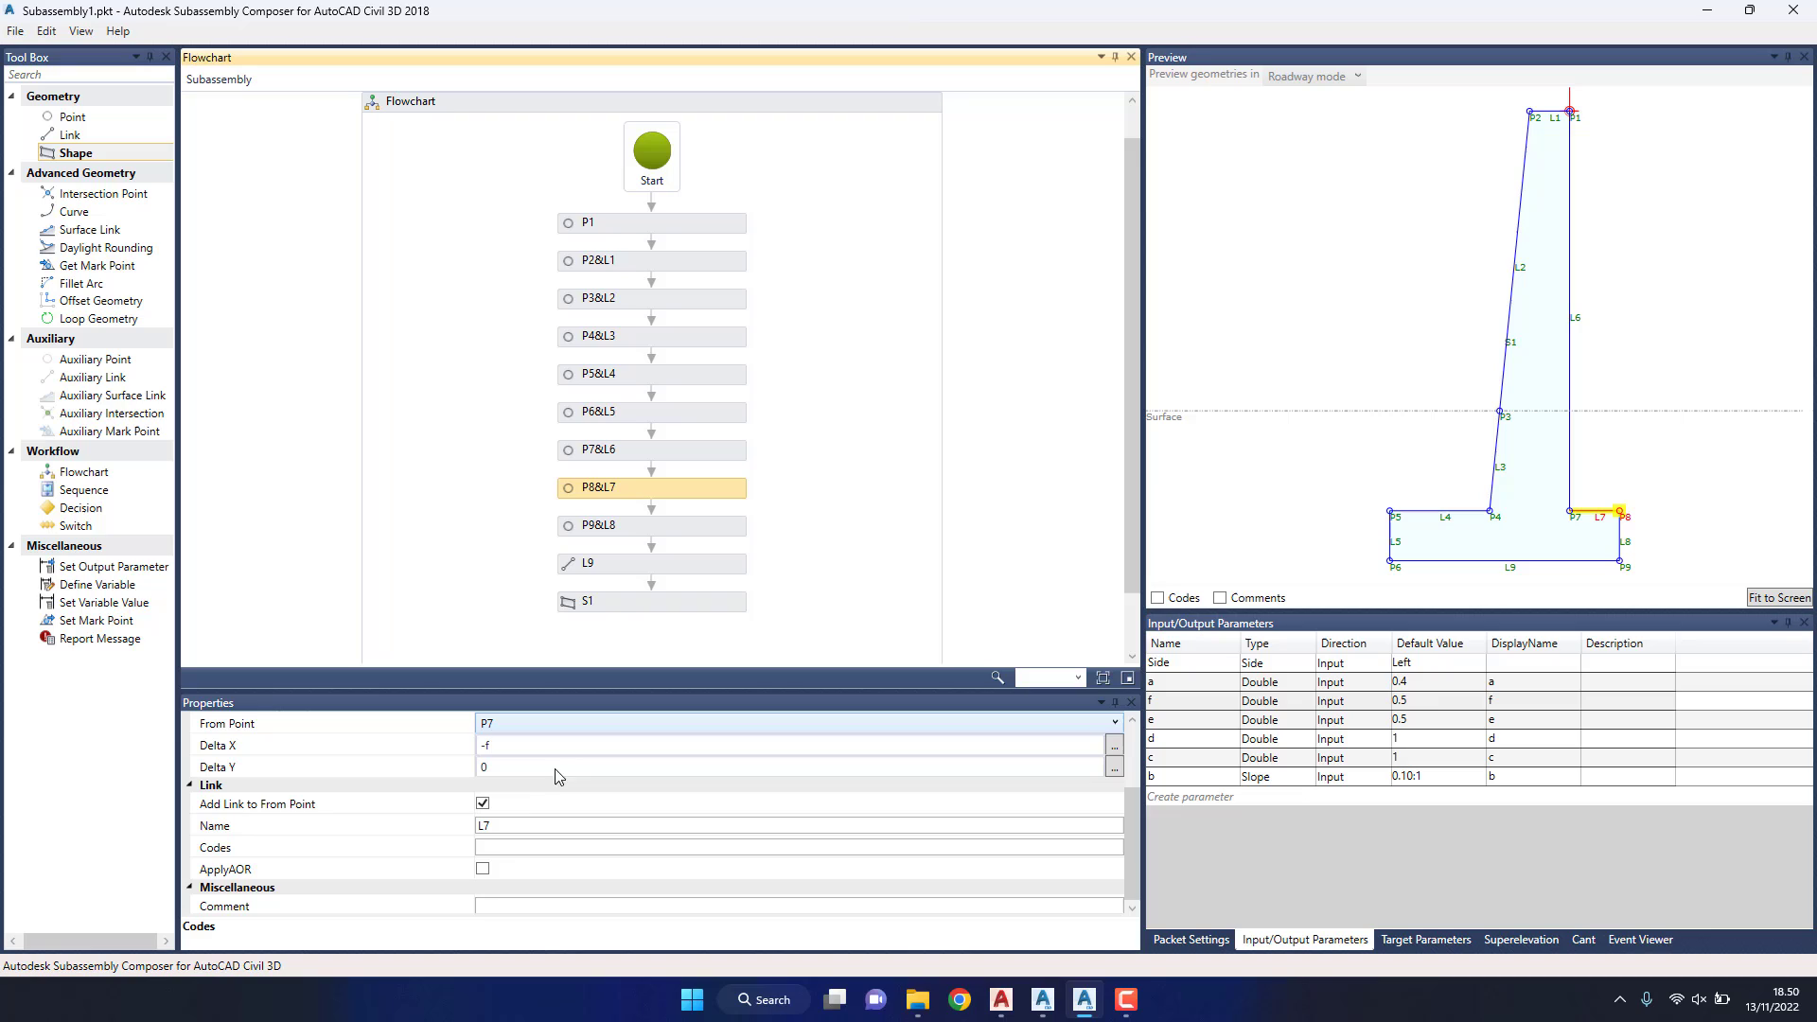
pyautogui.click(512, 848)
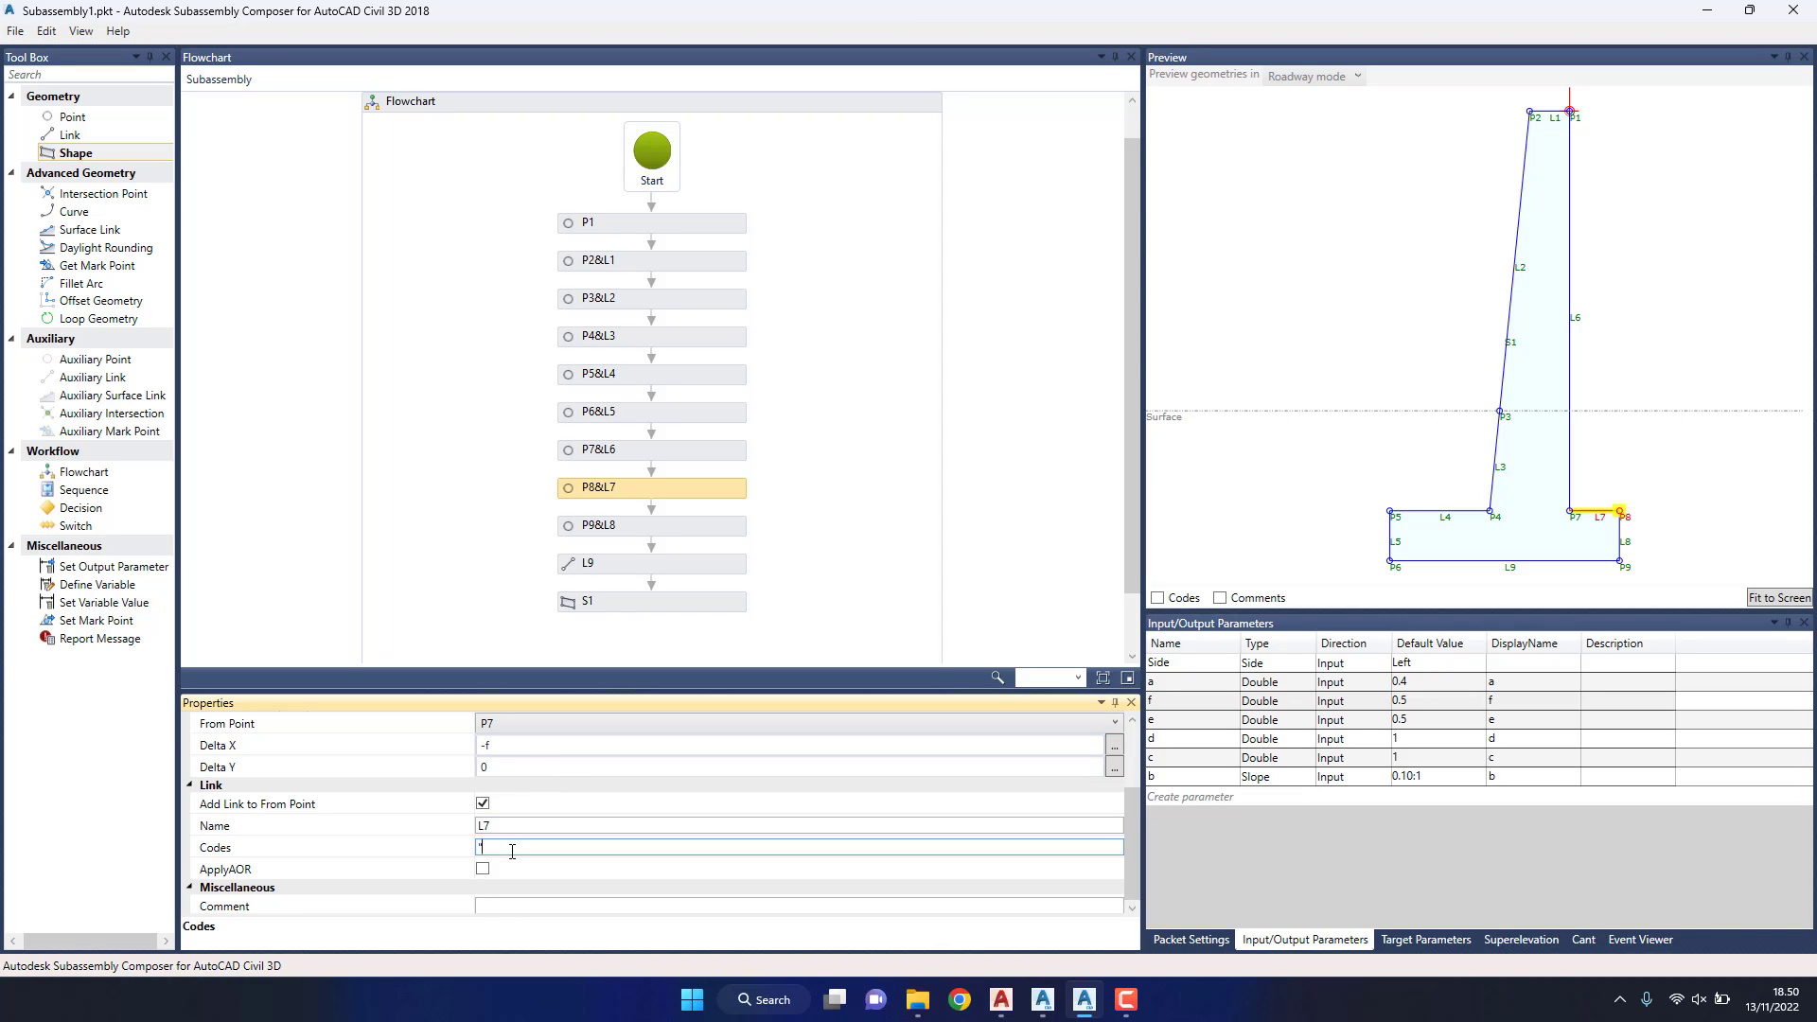
pyautogui.write('DATUM')
pyautogui.click(665, 523)
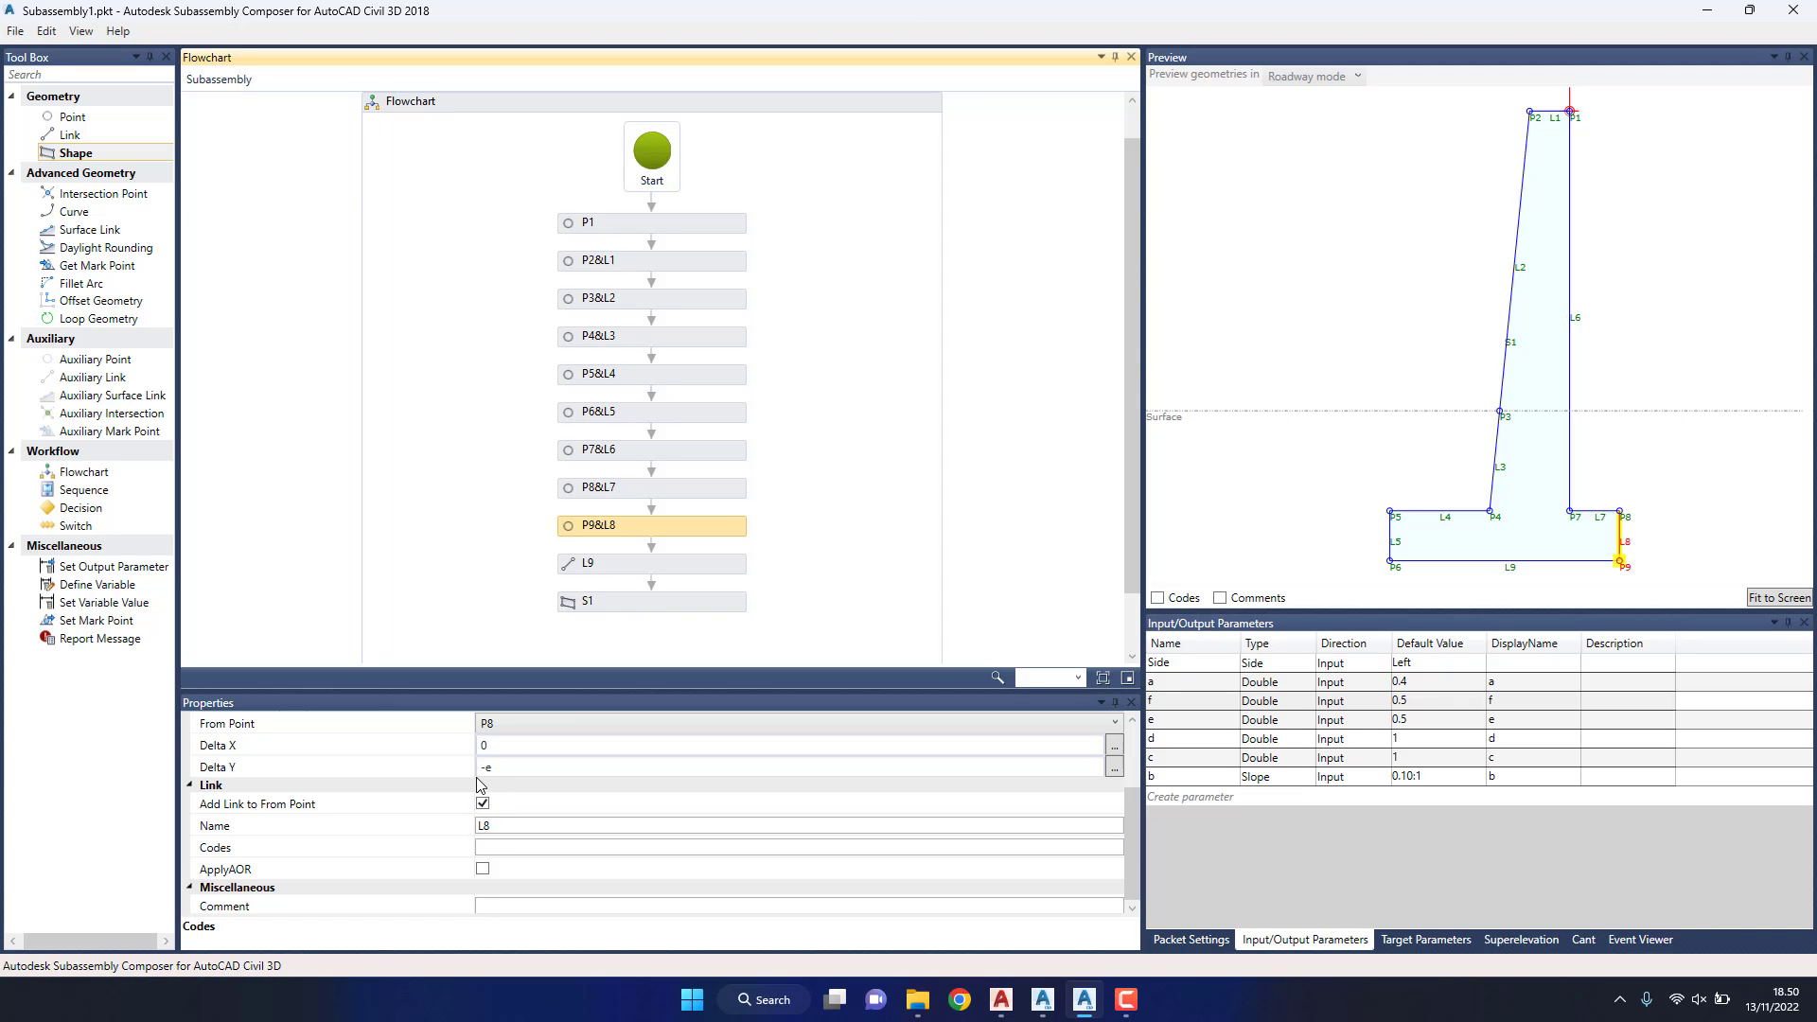
pyautogui.click(532, 847)
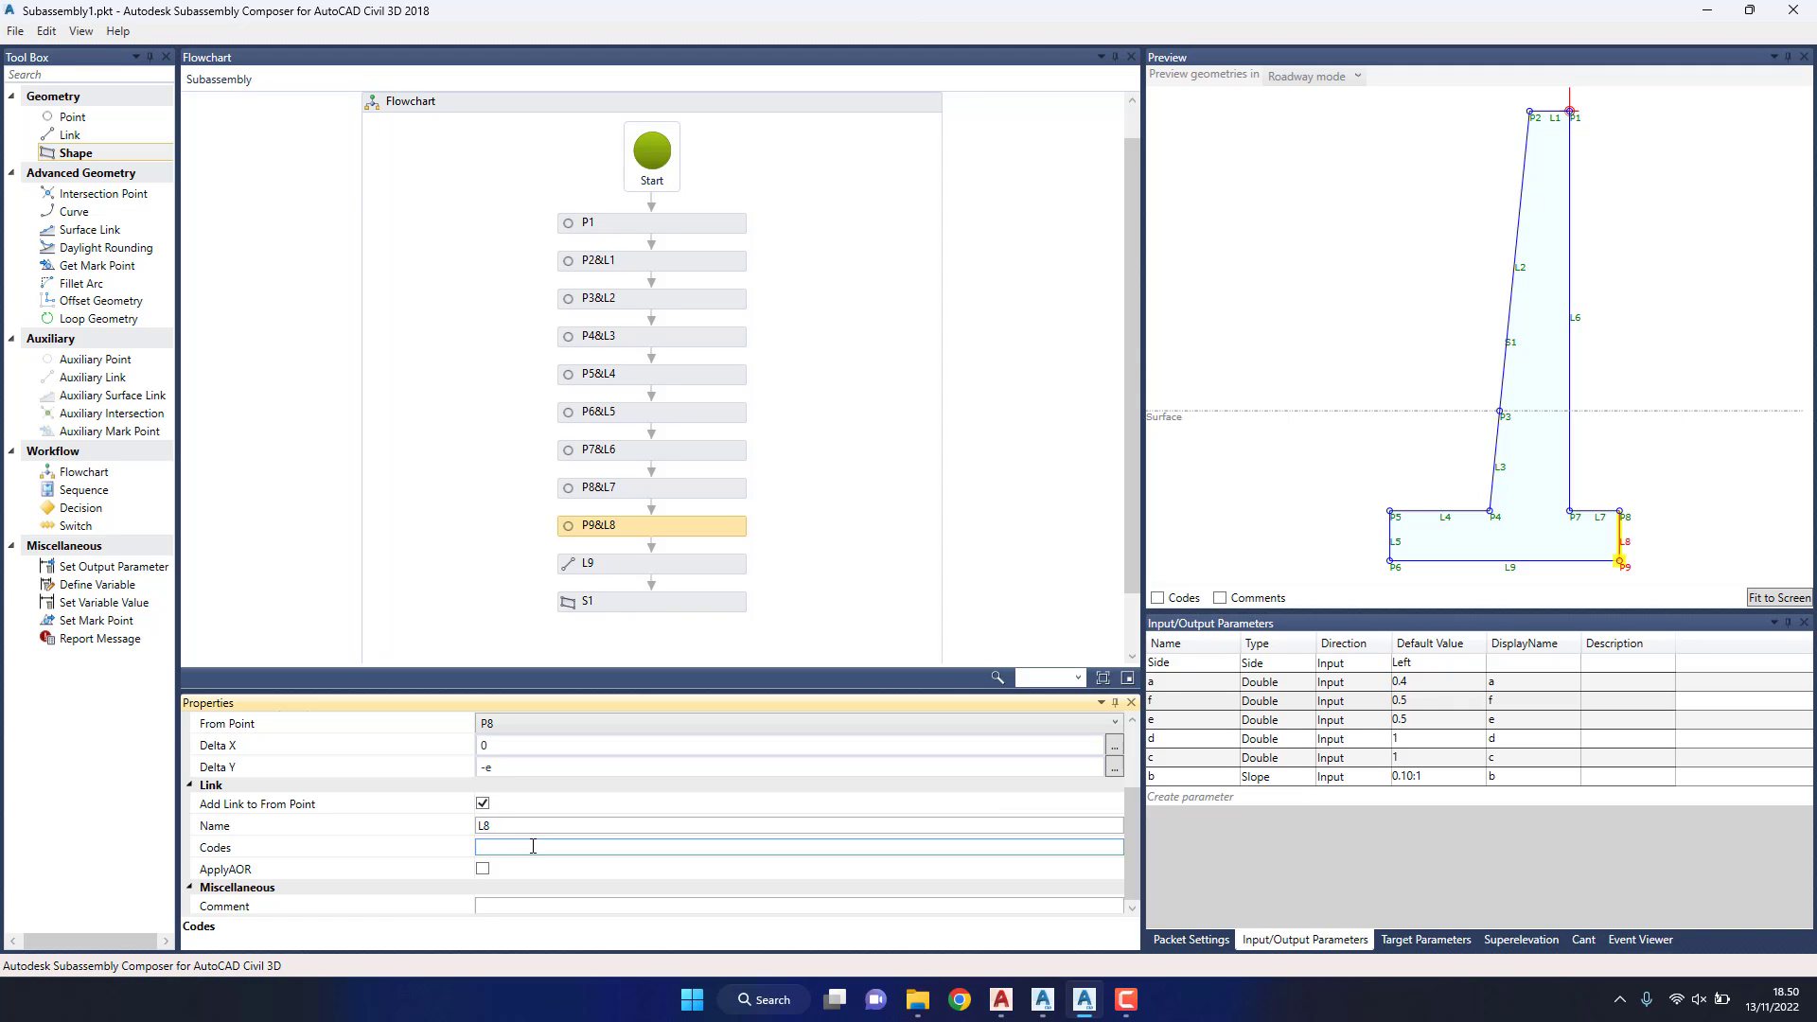
pyautogui.write('"DATUM')
pyautogui.write('"')
pyautogui.click(680, 563)
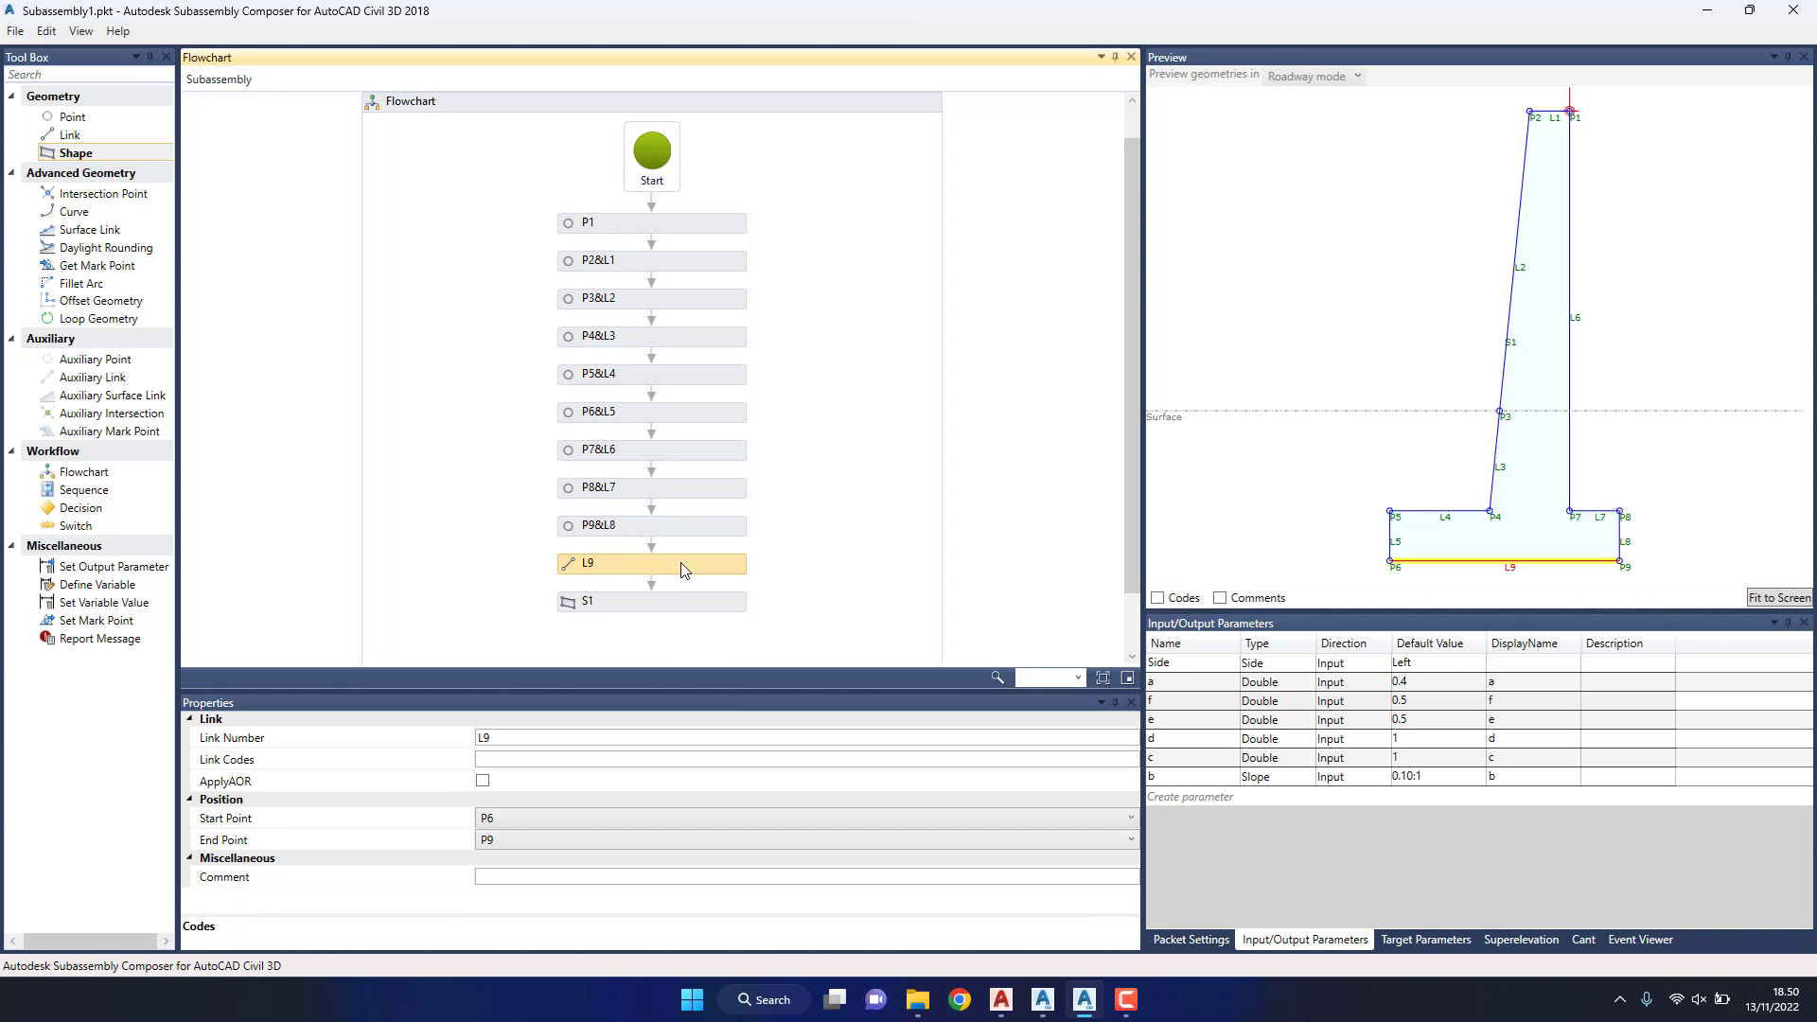
pyautogui.click(540, 759)
pyautogui.write('"D')
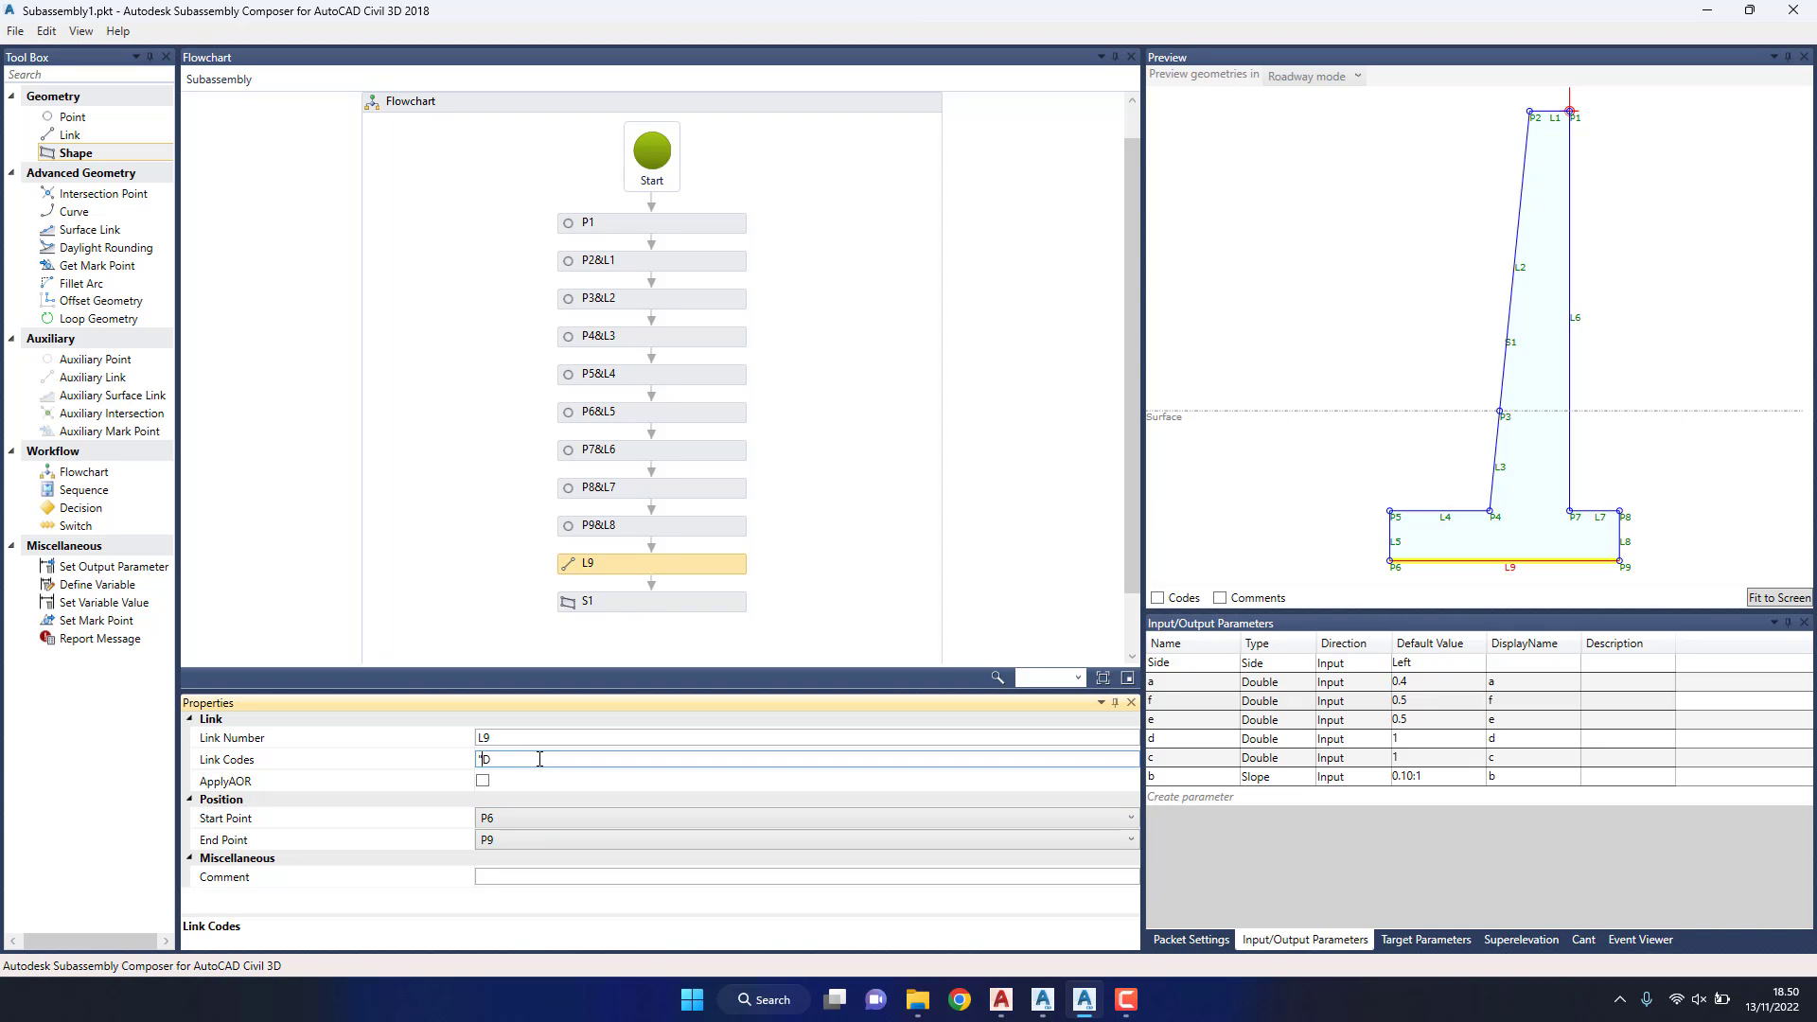
pyautogui.write('ATUM')
# Step: Give shape S1 the shape code RW
pyautogui.click(698, 600)
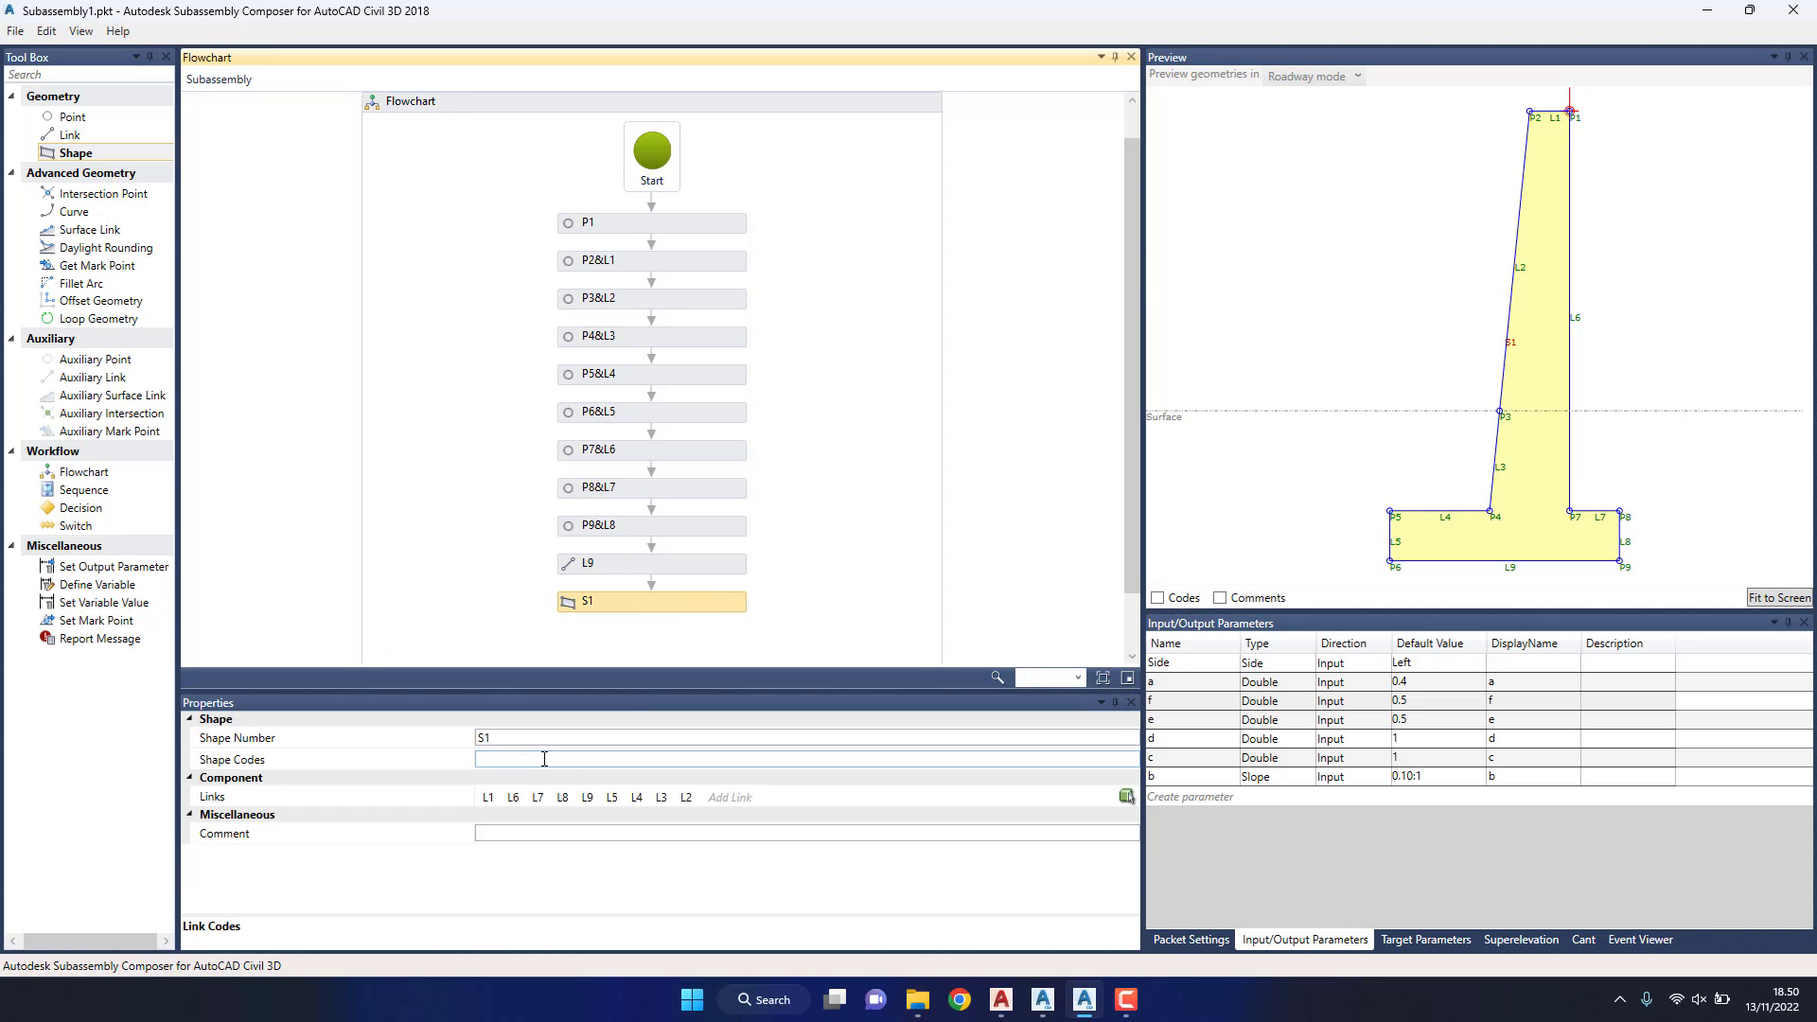
pyautogui.click(544, 759)
pyautogui.write('"')
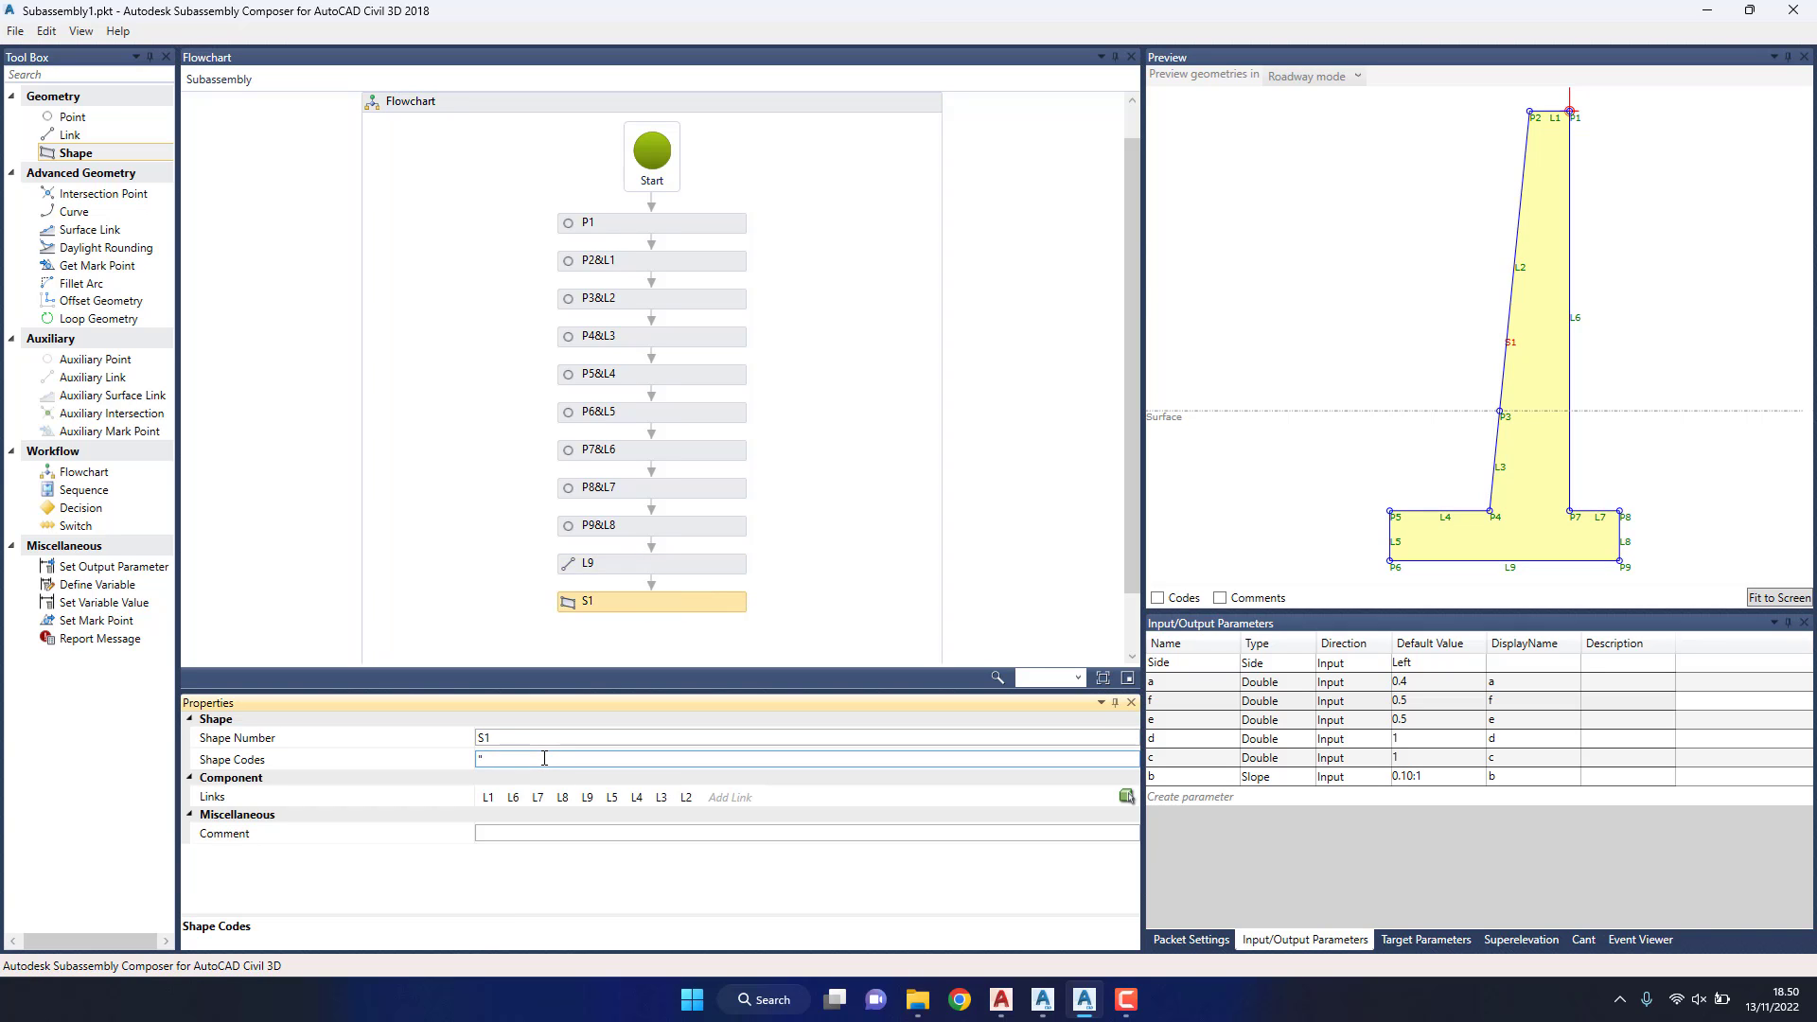
pyautogui.write('RW')
pyautogui.click(1361, 836)
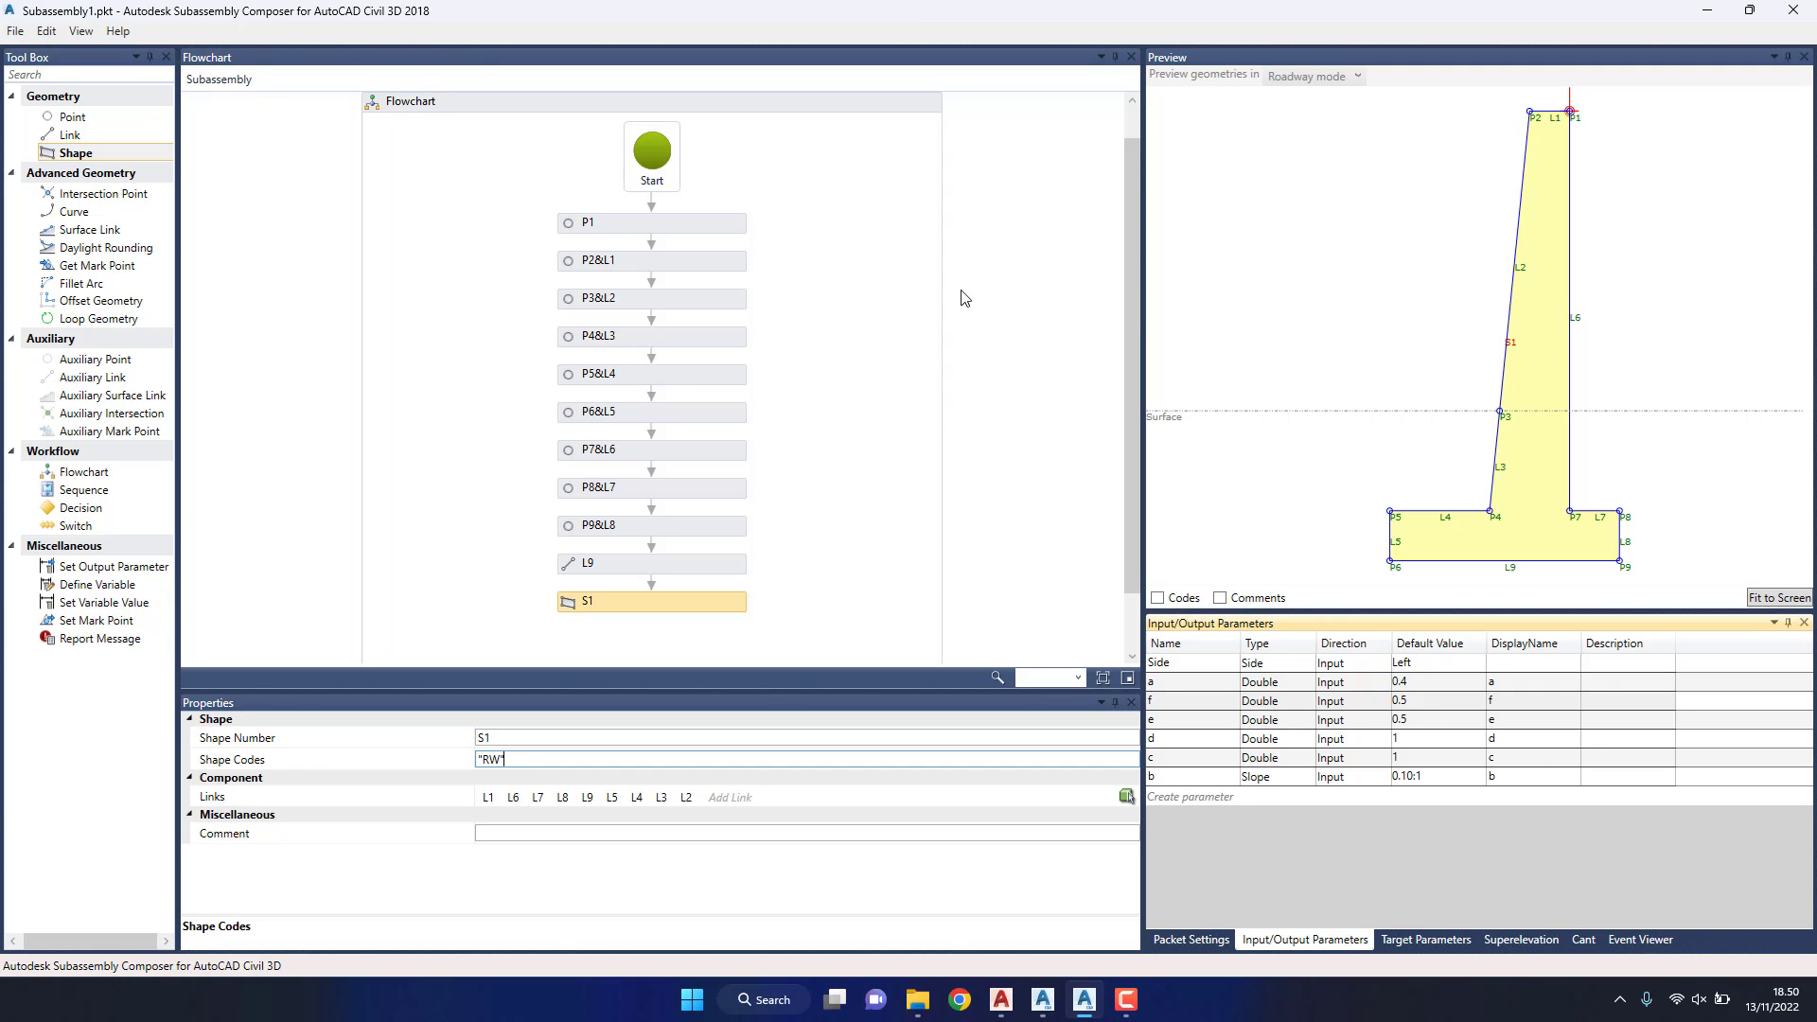
# Step: Drag the Surface target lower in the preview so the wall stem stretches to meet it
pyautogui.click(1602, 411)
pyautogui.scroll(-3, 1353, 412)
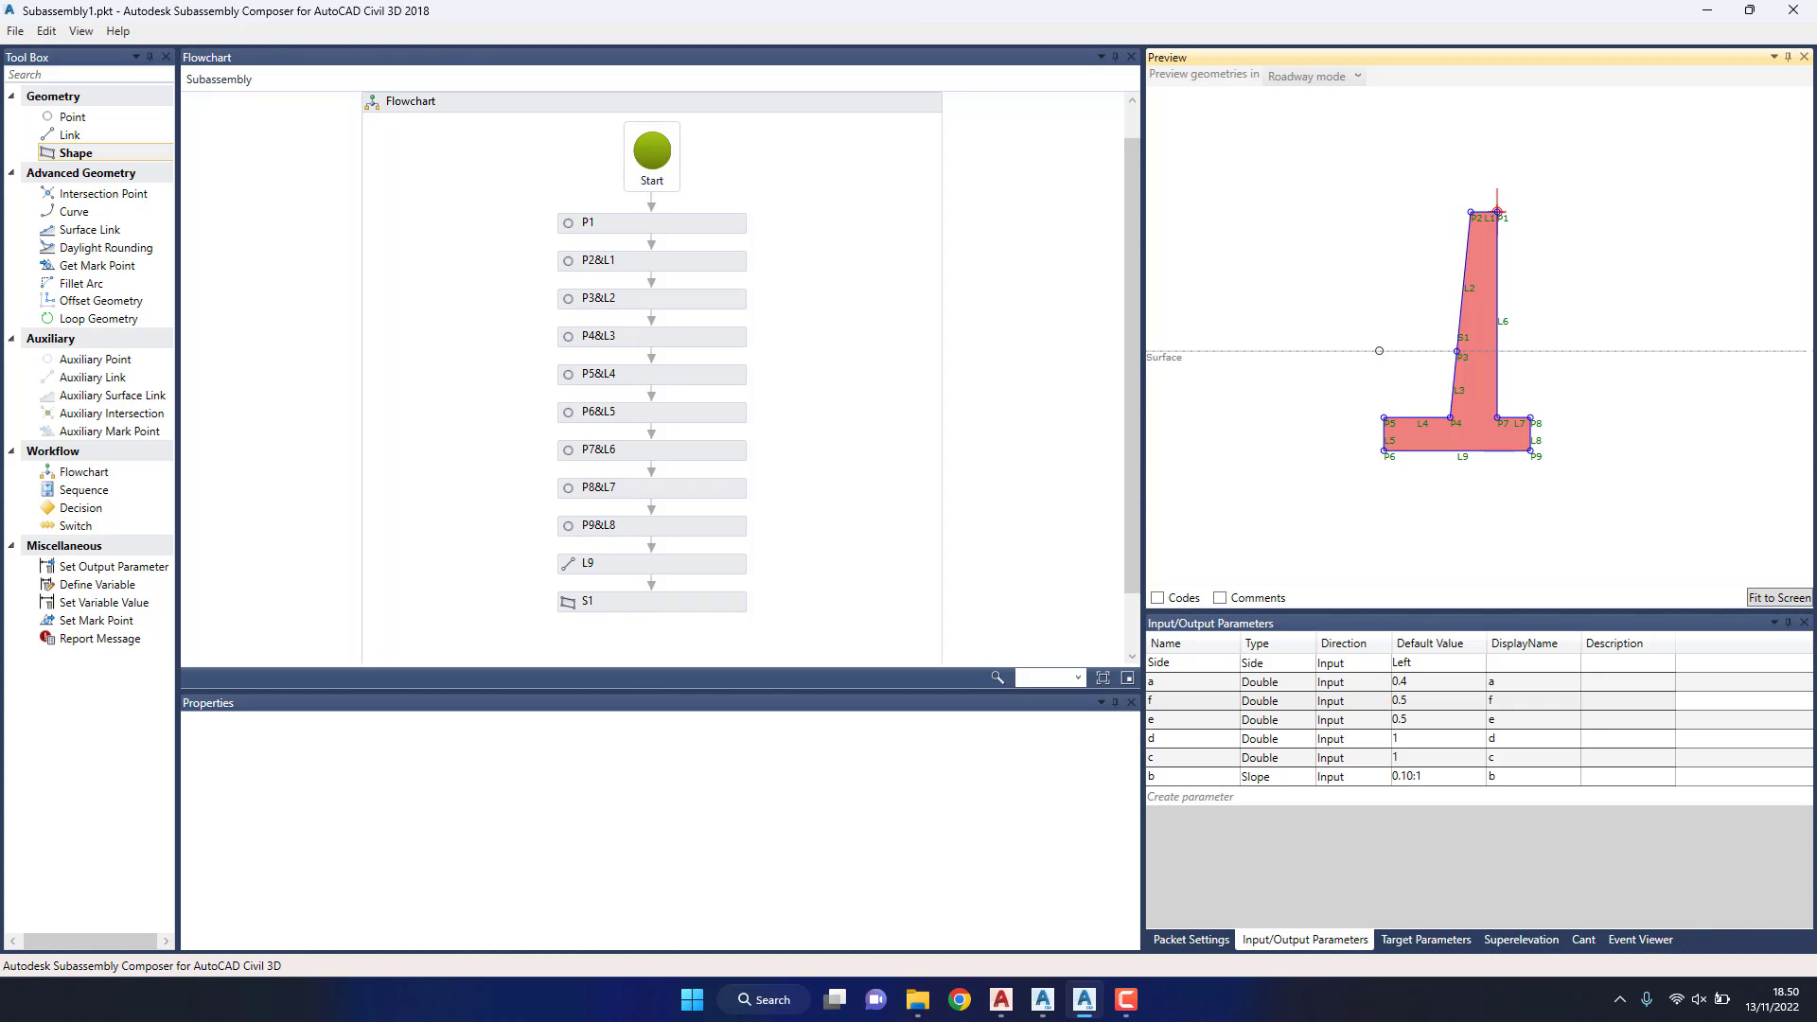
pyautogui.scroll(-2, 1370, 435)
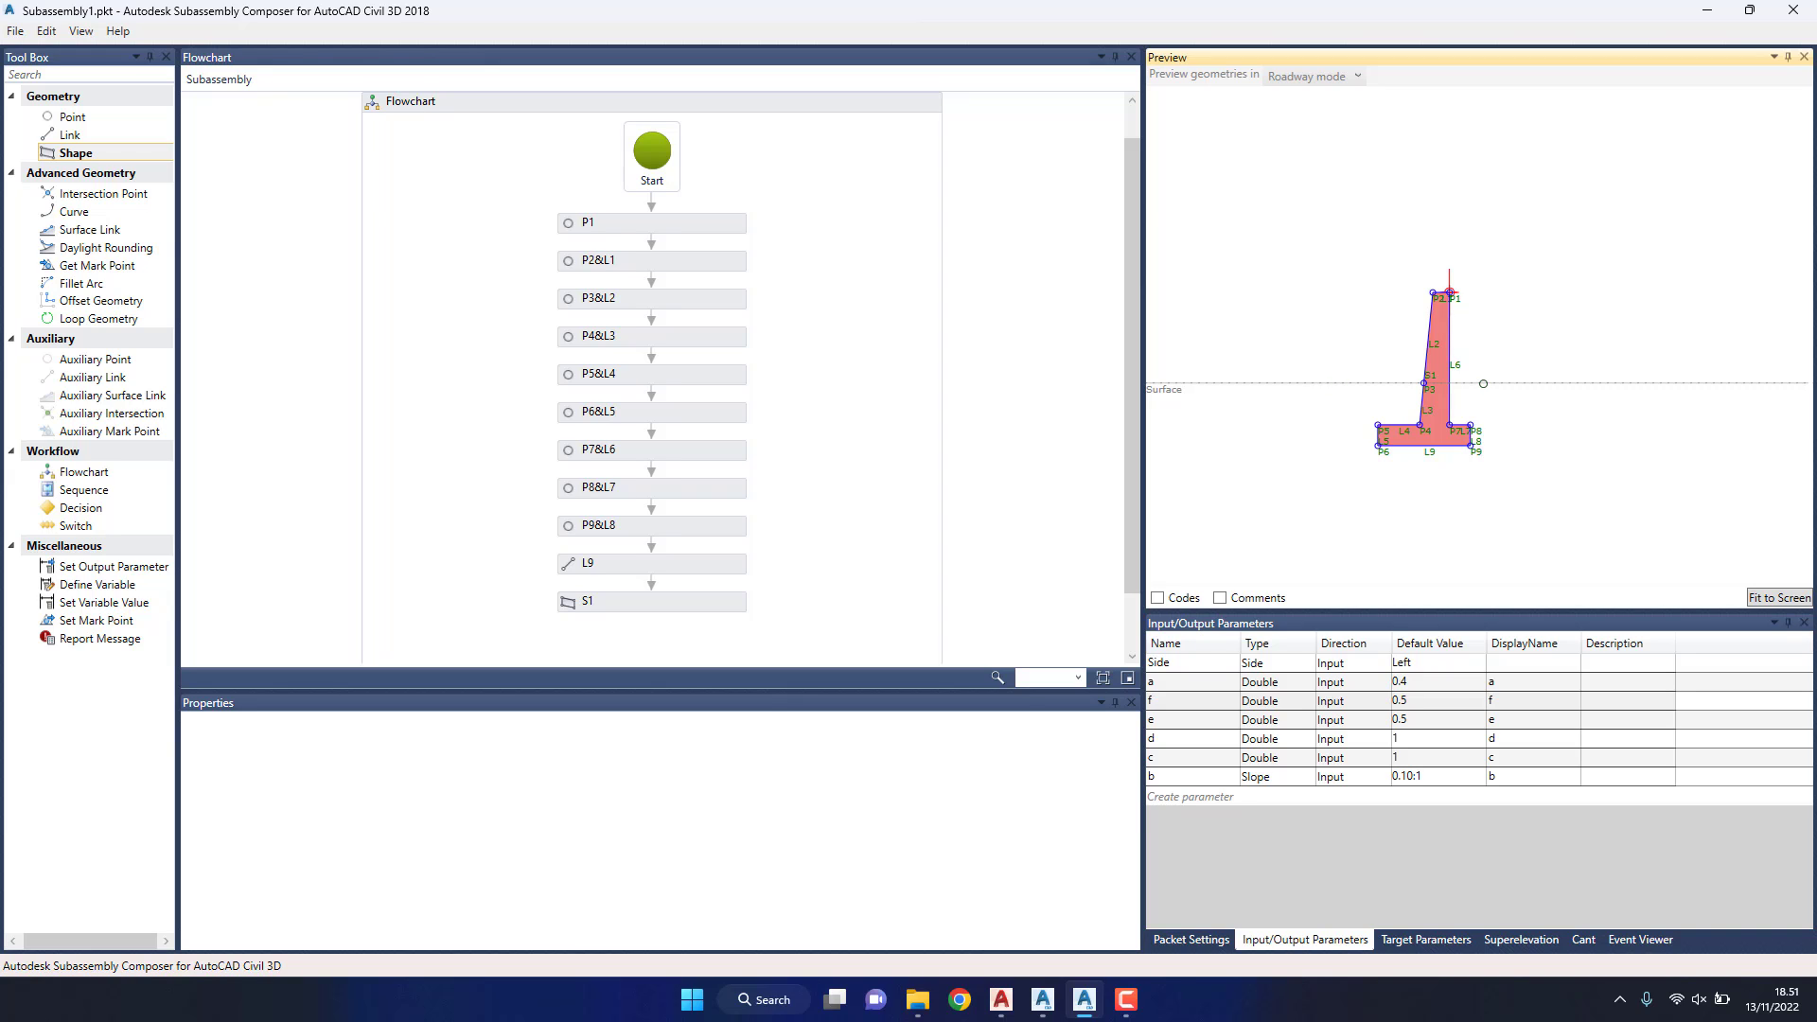
pyautogui.click(1776, 597)
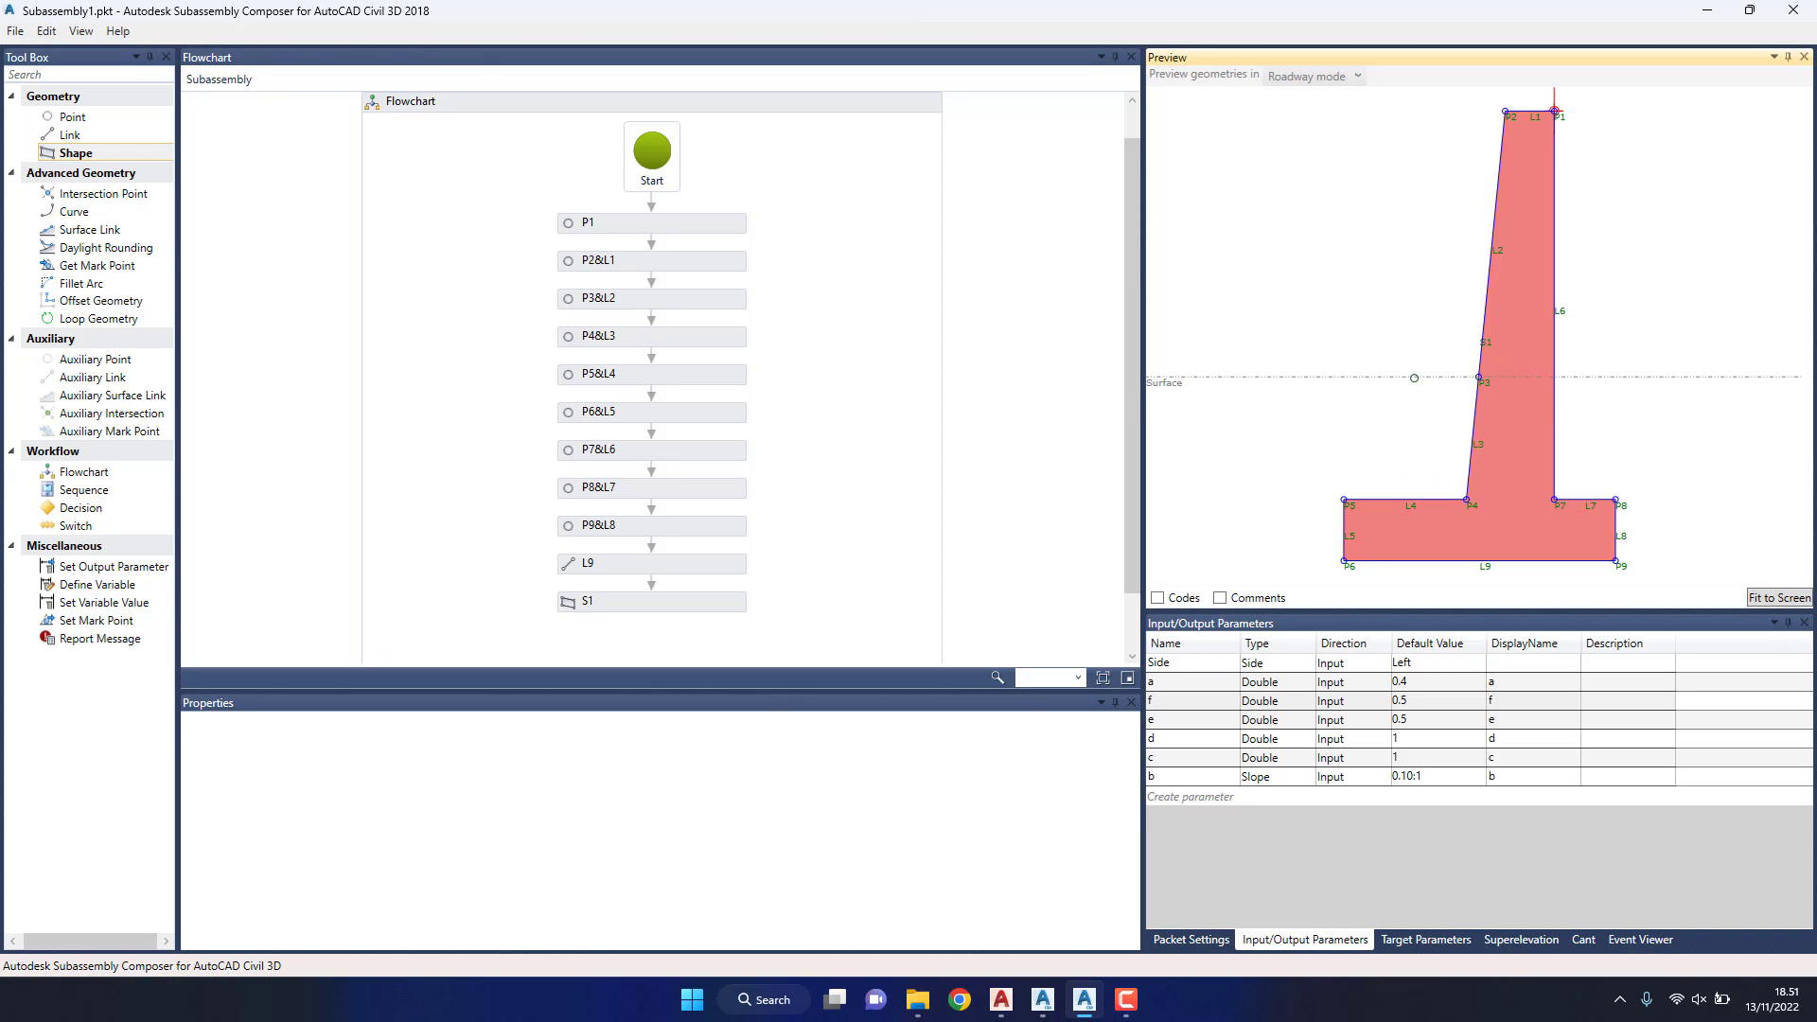
pyautogui.scroll(-2, 1401, 378)
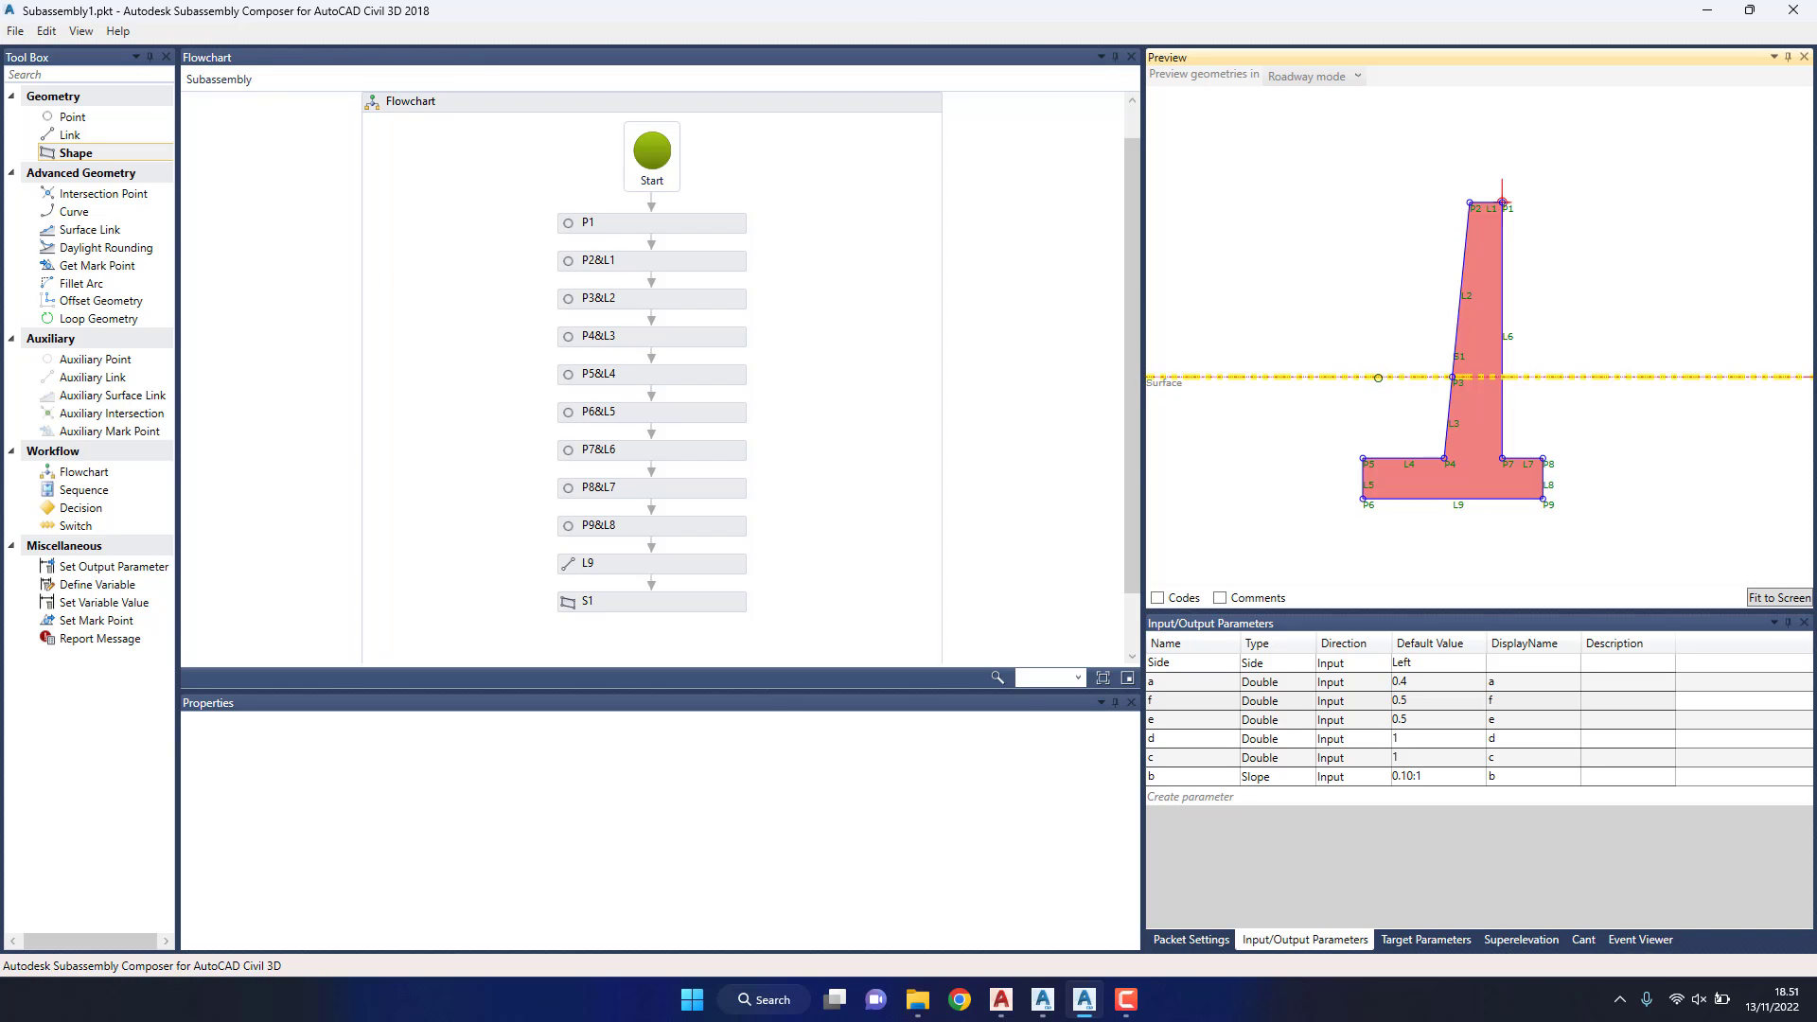
pyautogui.moveTo(1378, 376)
pyautogui.mouseDown()
pyautogui.moveTo(1474, 469)
pyautogui.moveTo(1506, 412)
pyautogui.mouseUp()
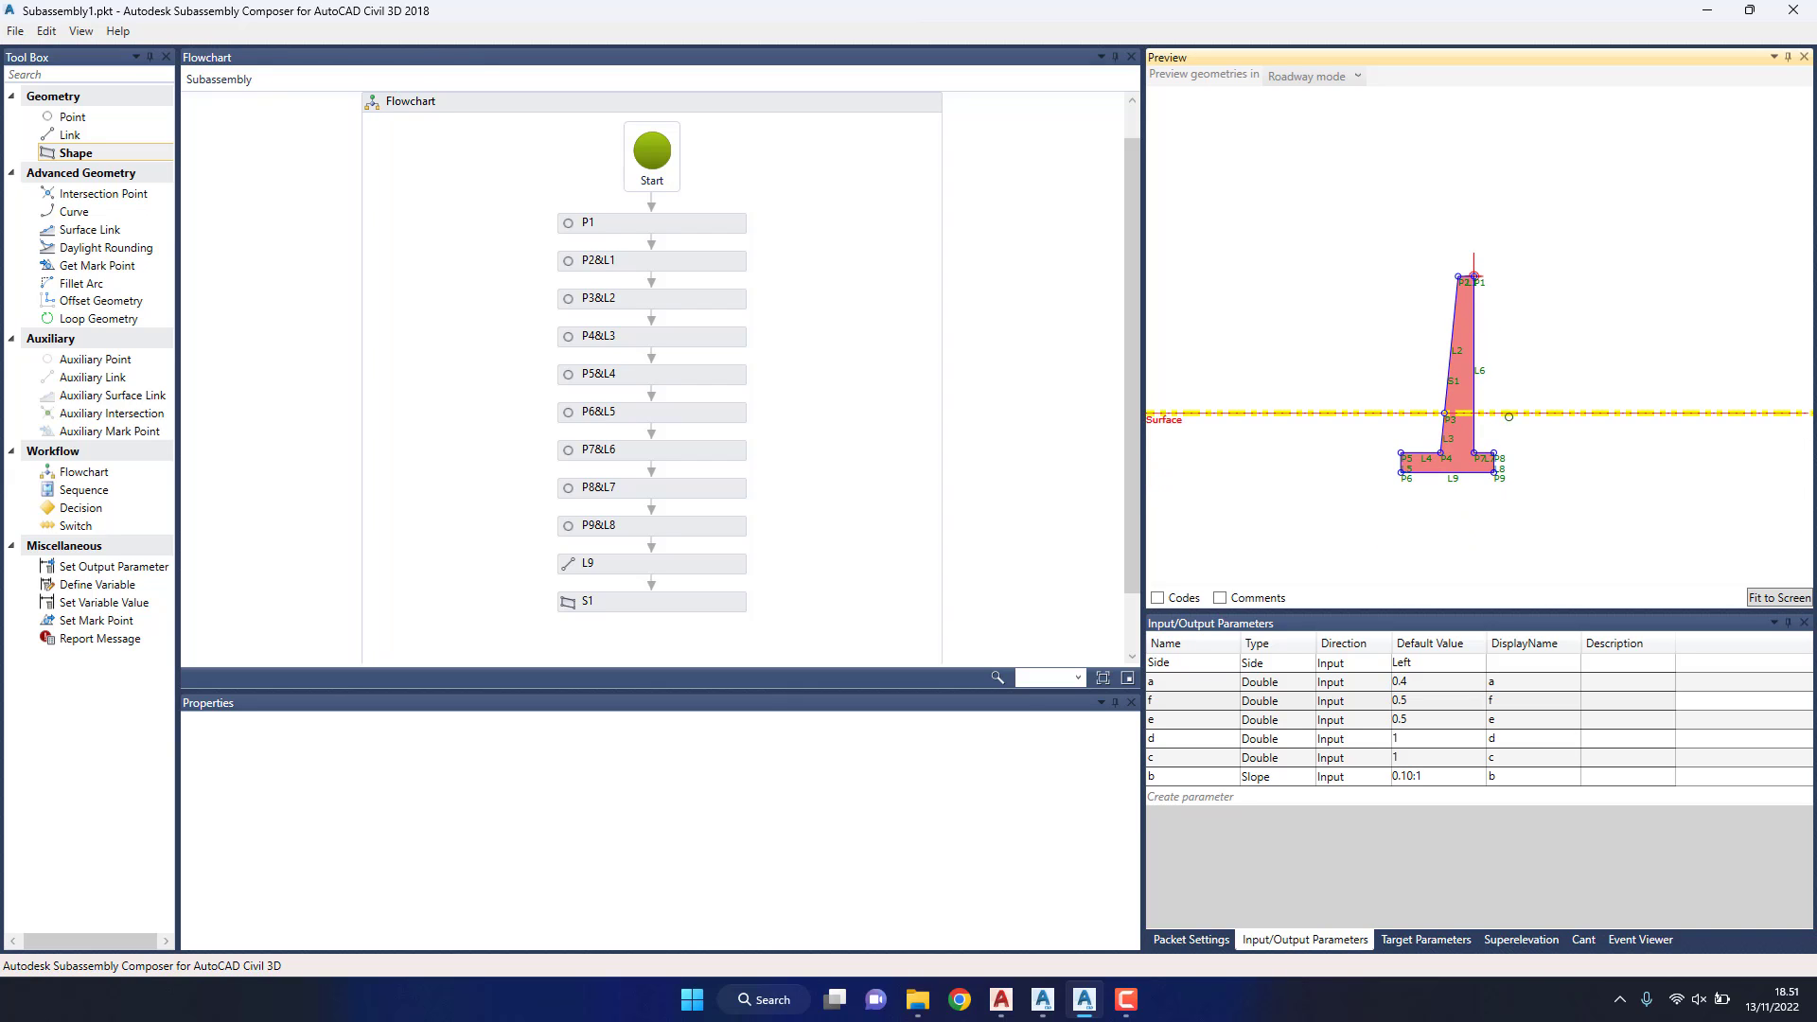
pyautogui.moveTo(1505, 412); pyautogui.dragTo(1533, 493)
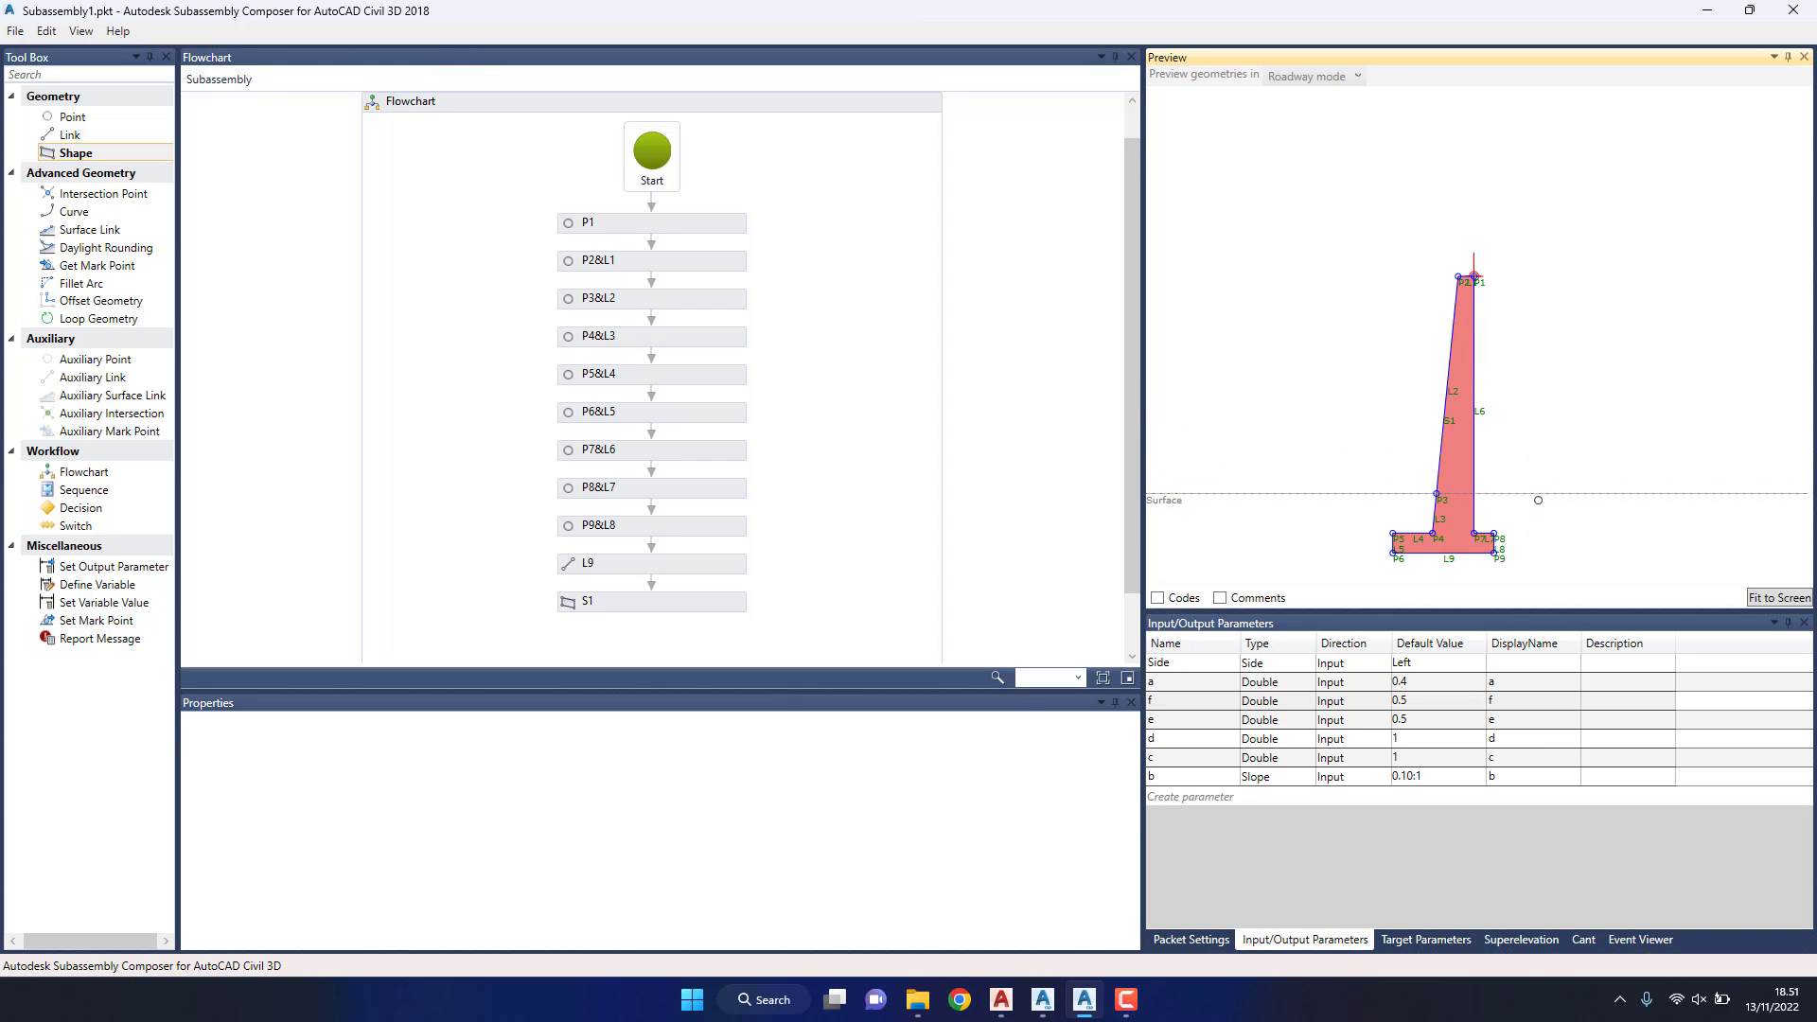
pyautogui.click(1795, 605)
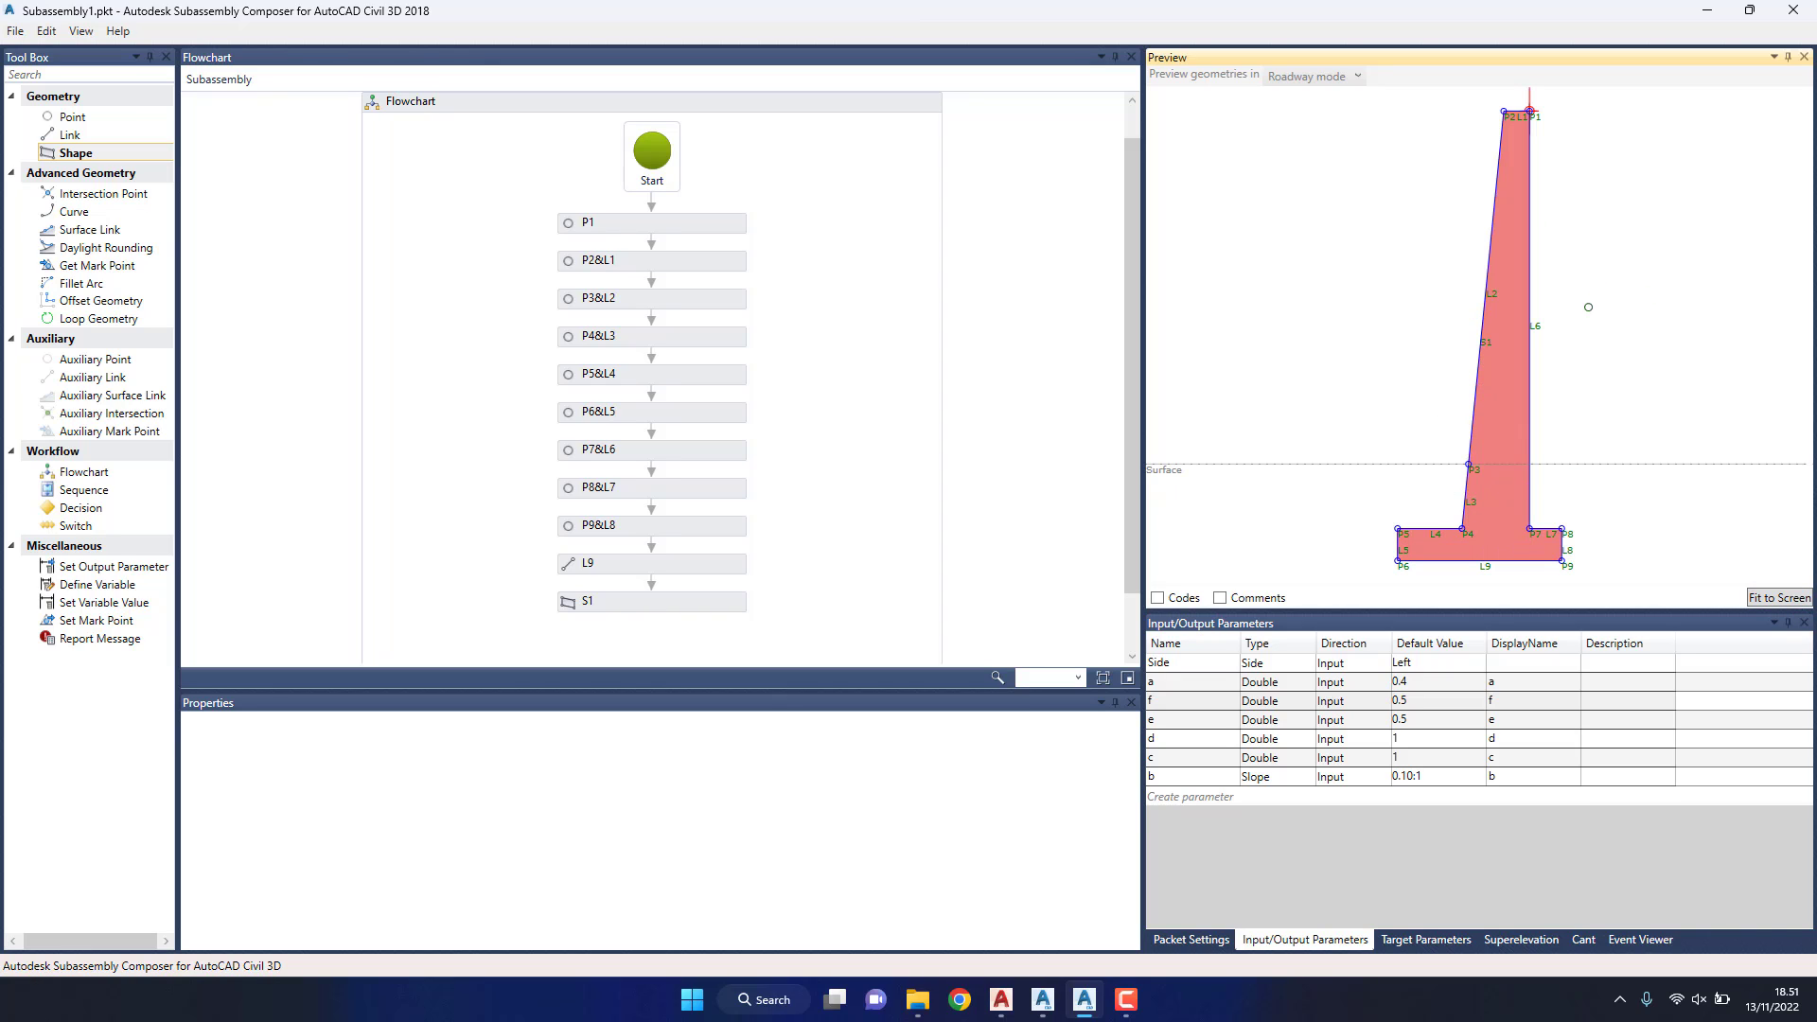
# Step: Save the subassembly to the Desktop as Retaining Wall.pkt
pyautogui.click(18, 32)
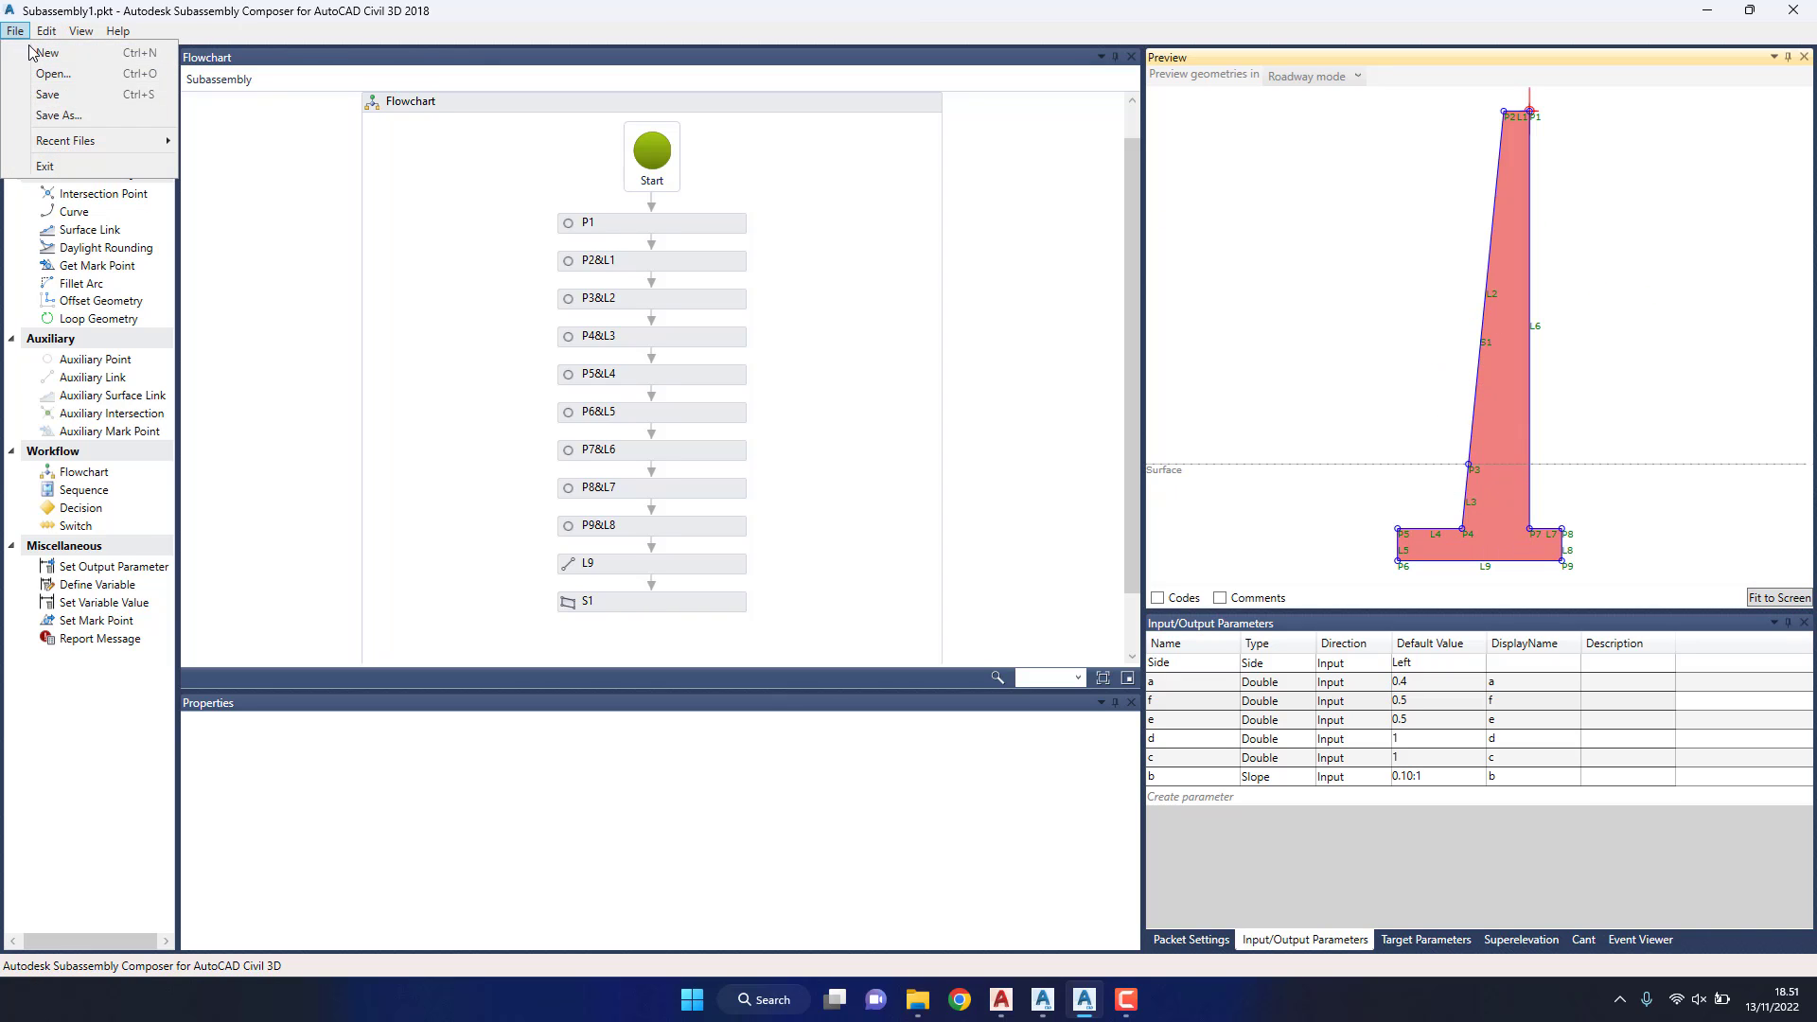
pyautogui.click(43, 120)
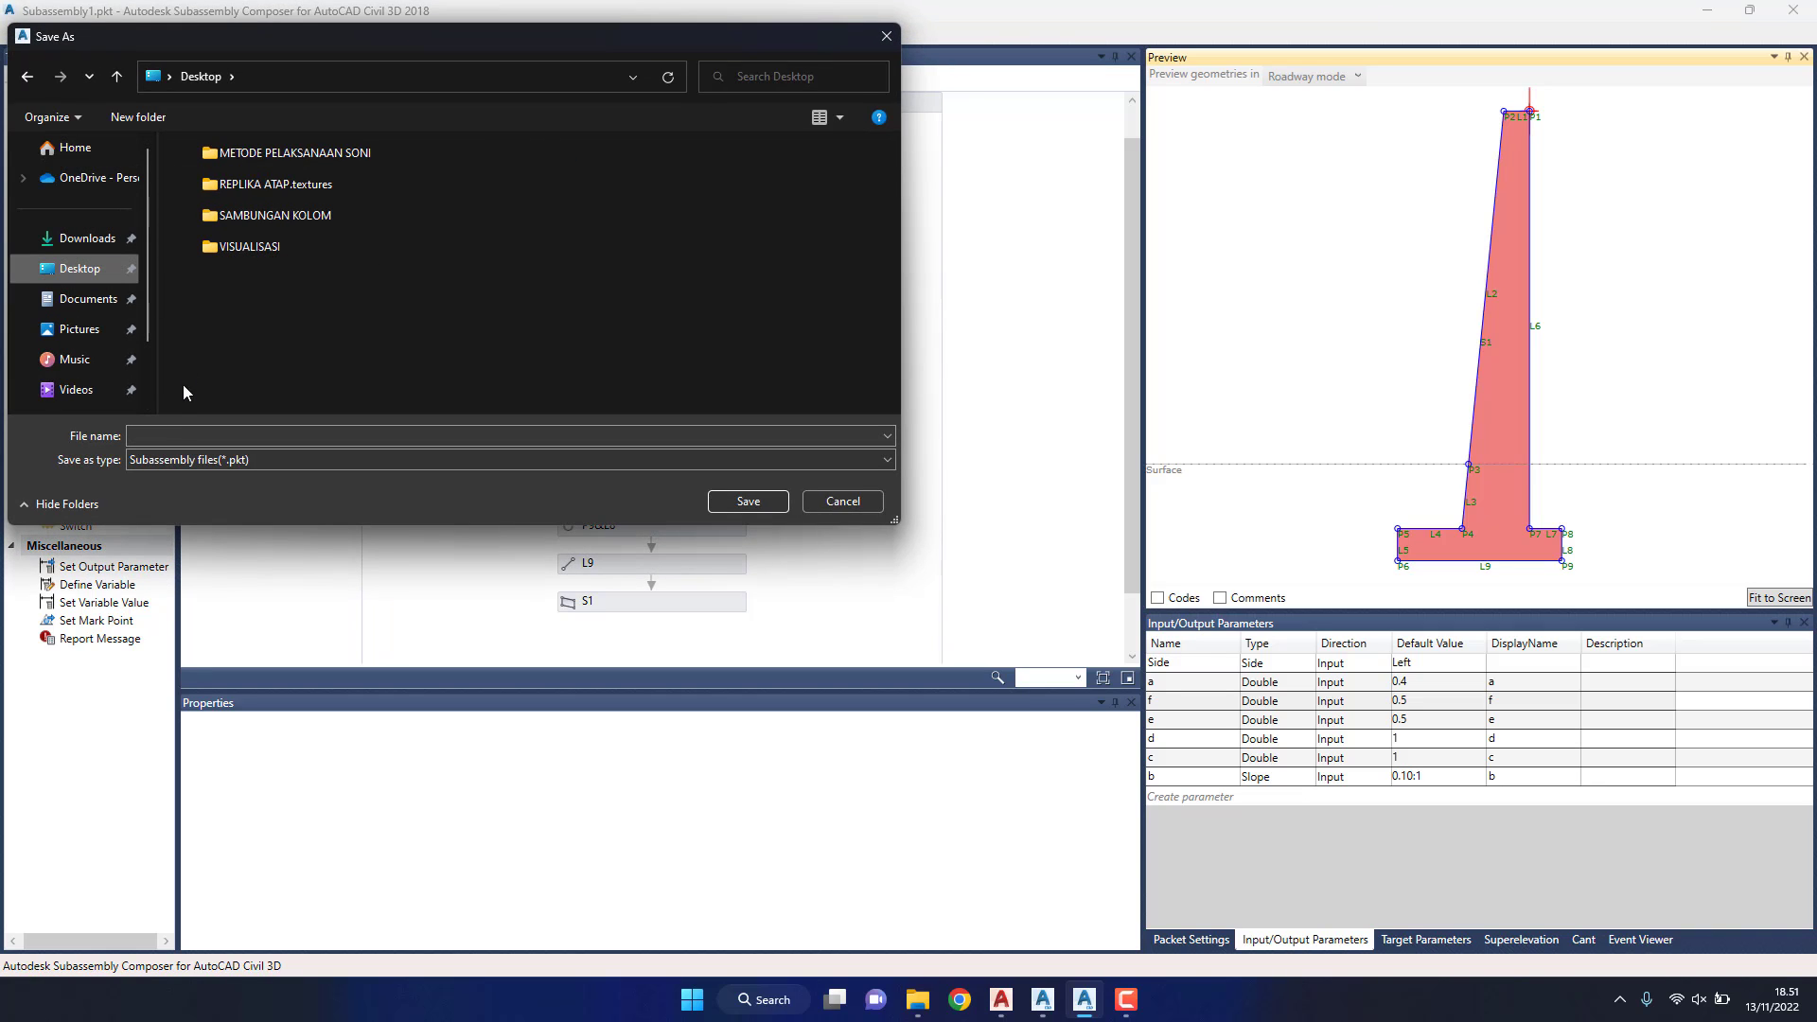
pyautogui.scroll(-1, 142, 398)
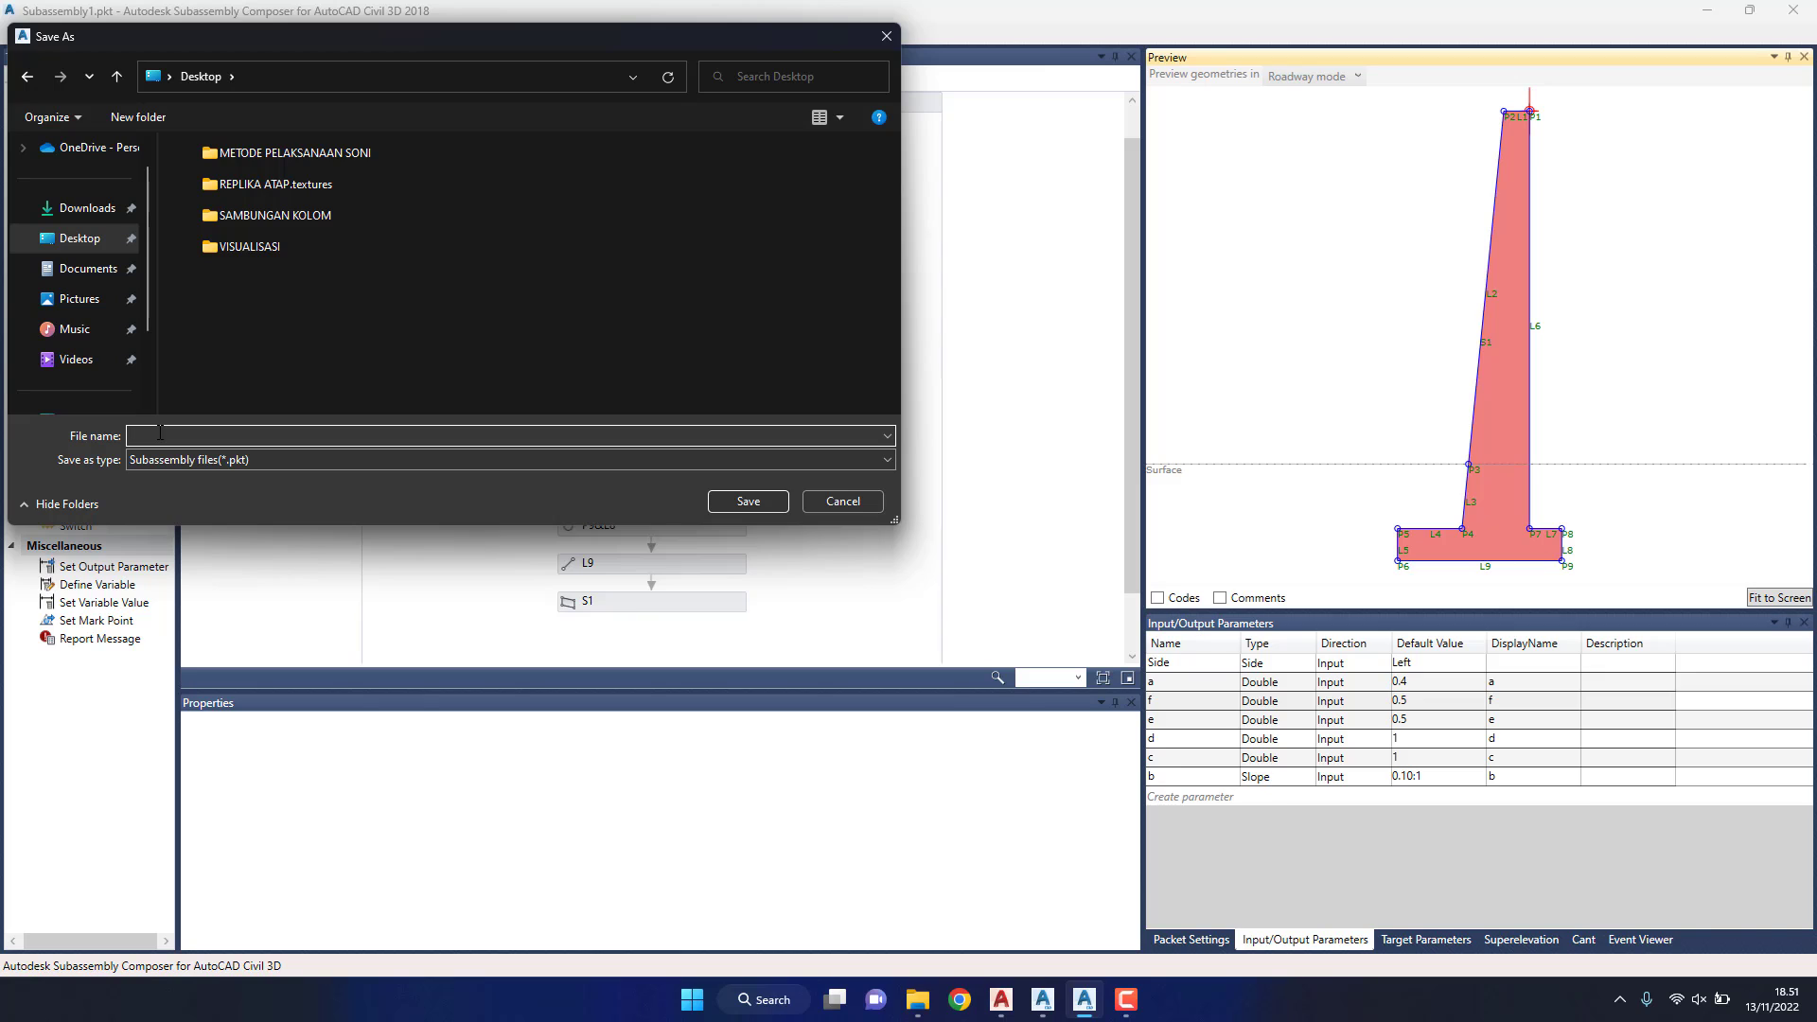
pyautogui.write('r')
pyautogui.press('BackSpace')
pyautogui.write('Retai')
pyautogui.write('ning Wall')
pyautogui.click(747, 502)
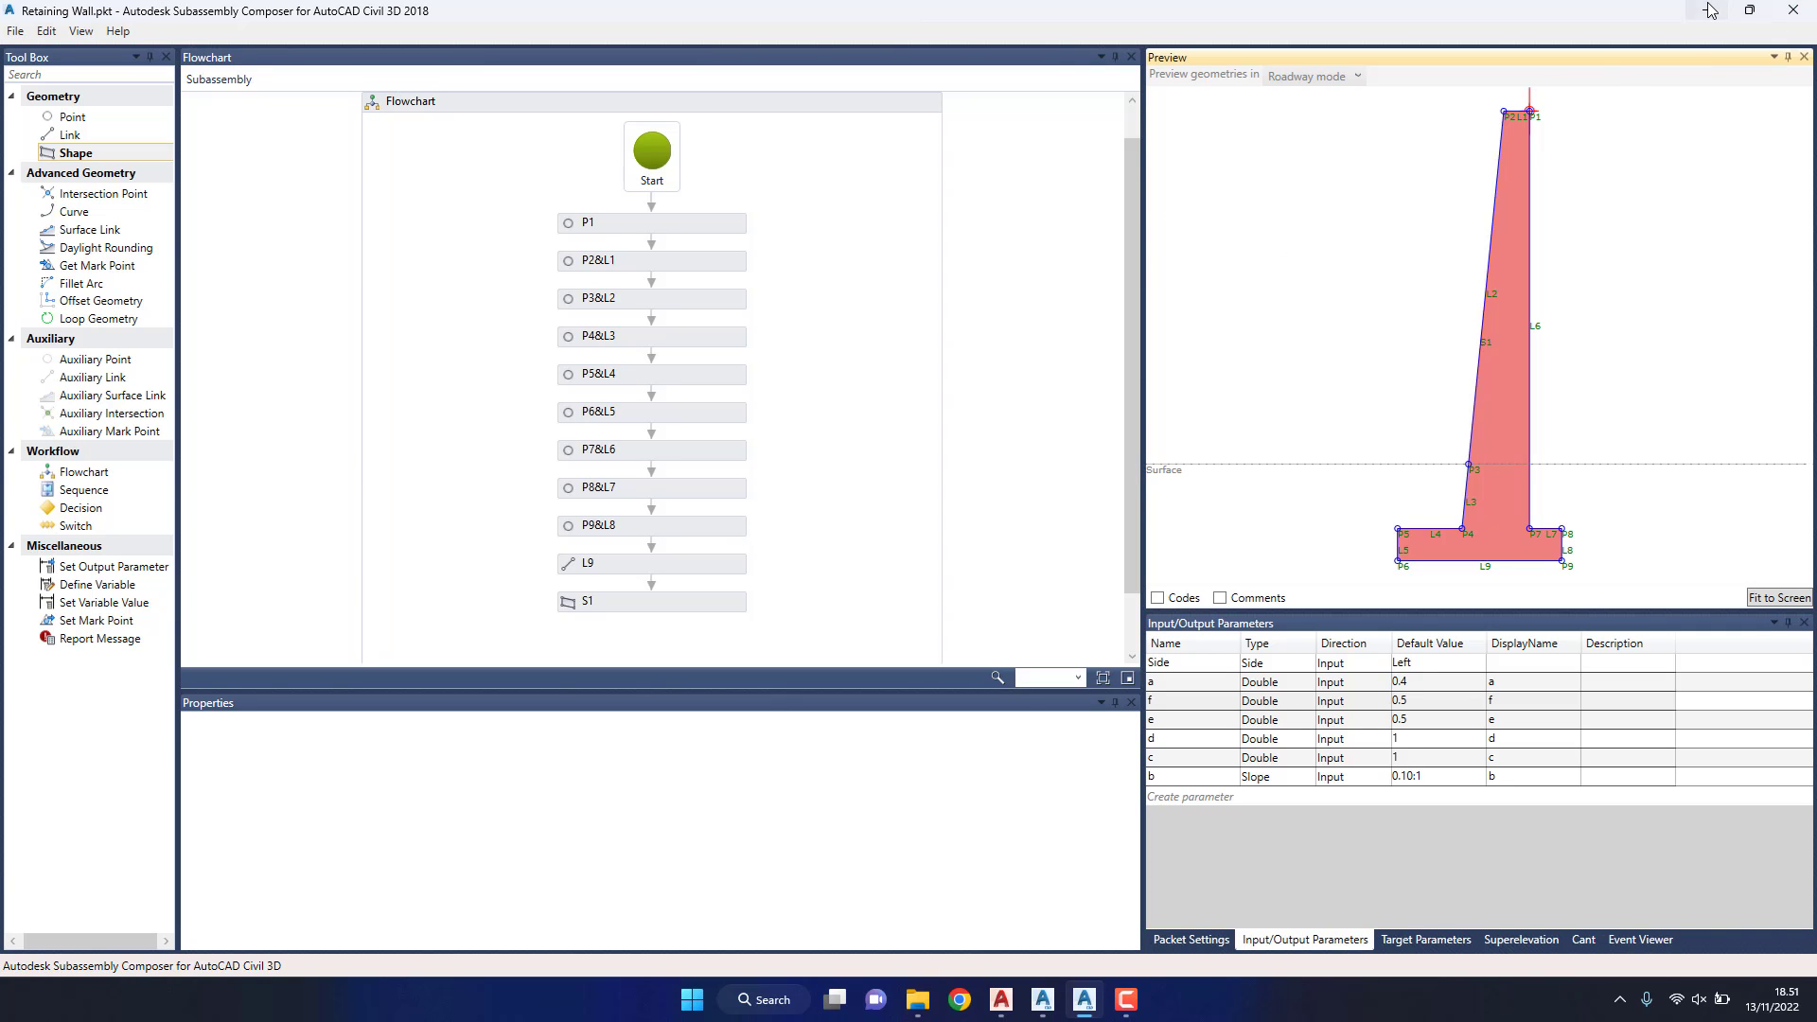
# Step: Switch to Civil 3D and zoom around Tutorial 27.dwg's profile and section views
pyautogui.click(1044, 1009)
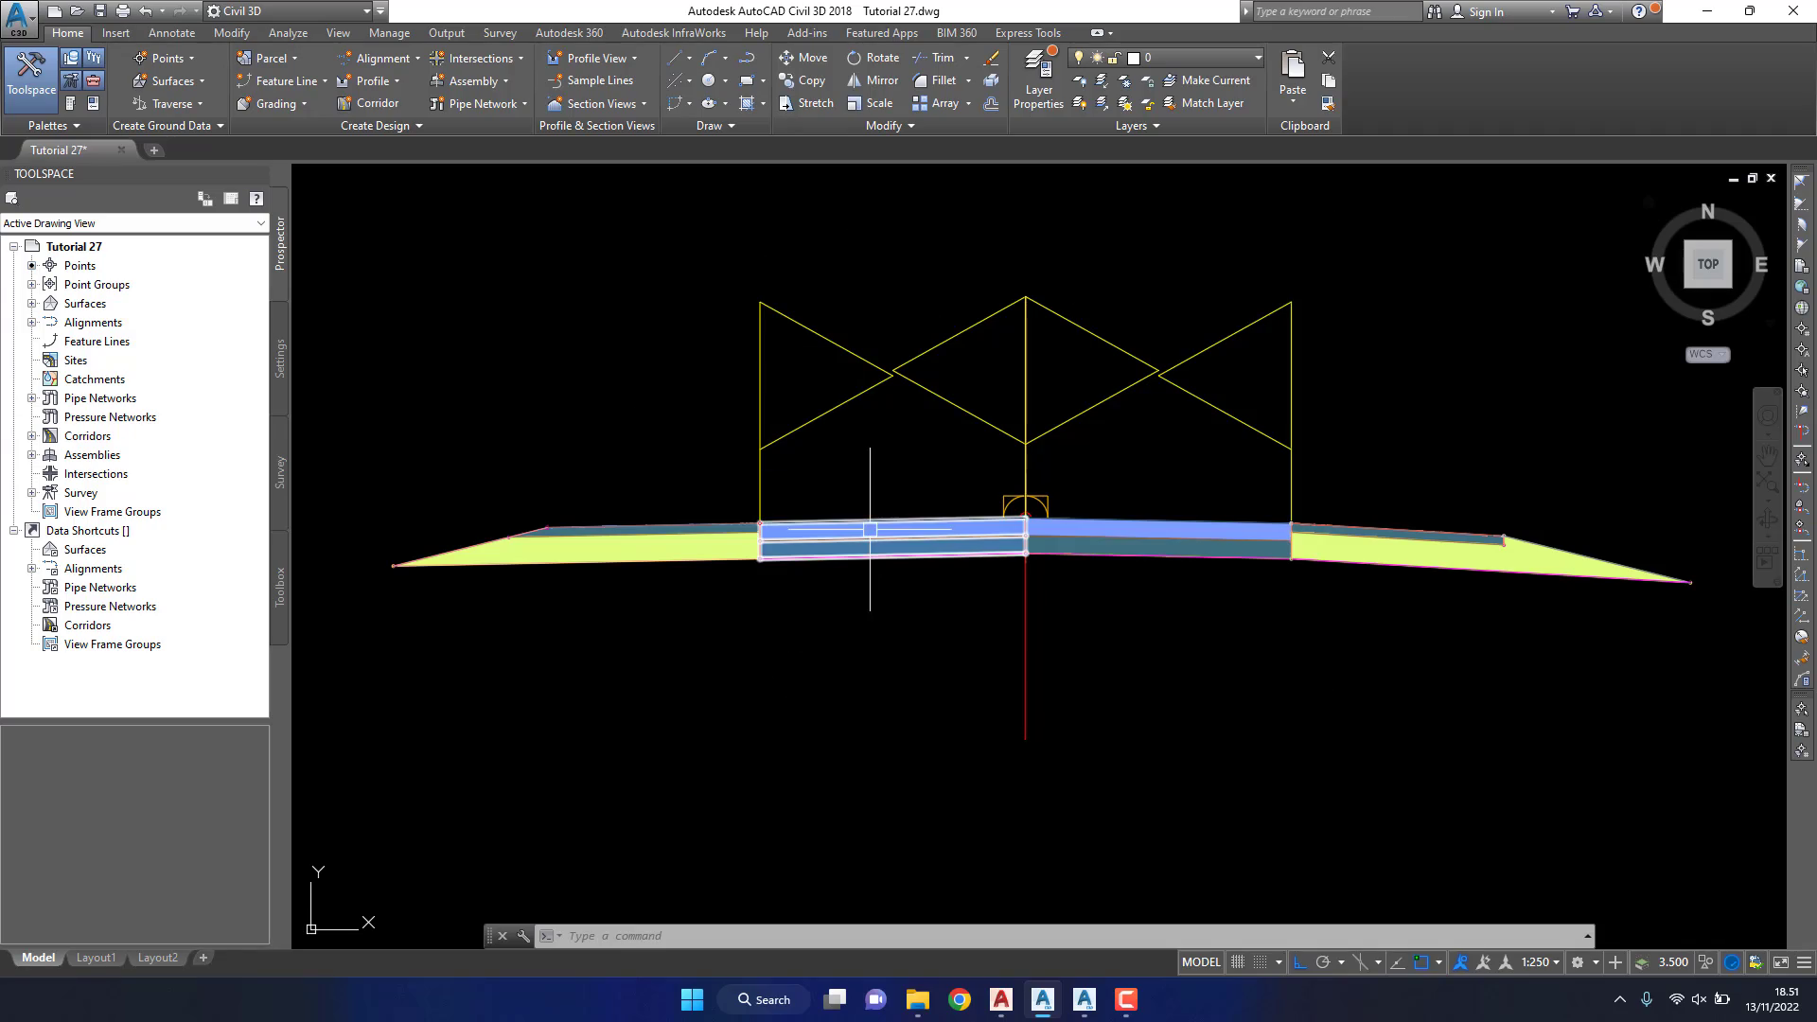
pyautogui.scroll(-5, 1041, 473)
pyautogui.moveTo(1132, 450)
pyautogui.mouseDown(button='middle')
pyautogui.moveTo(1123, 410)
pyautogui.moveTo(1172, 376)
pyautogui.mouseUp(button='middle')
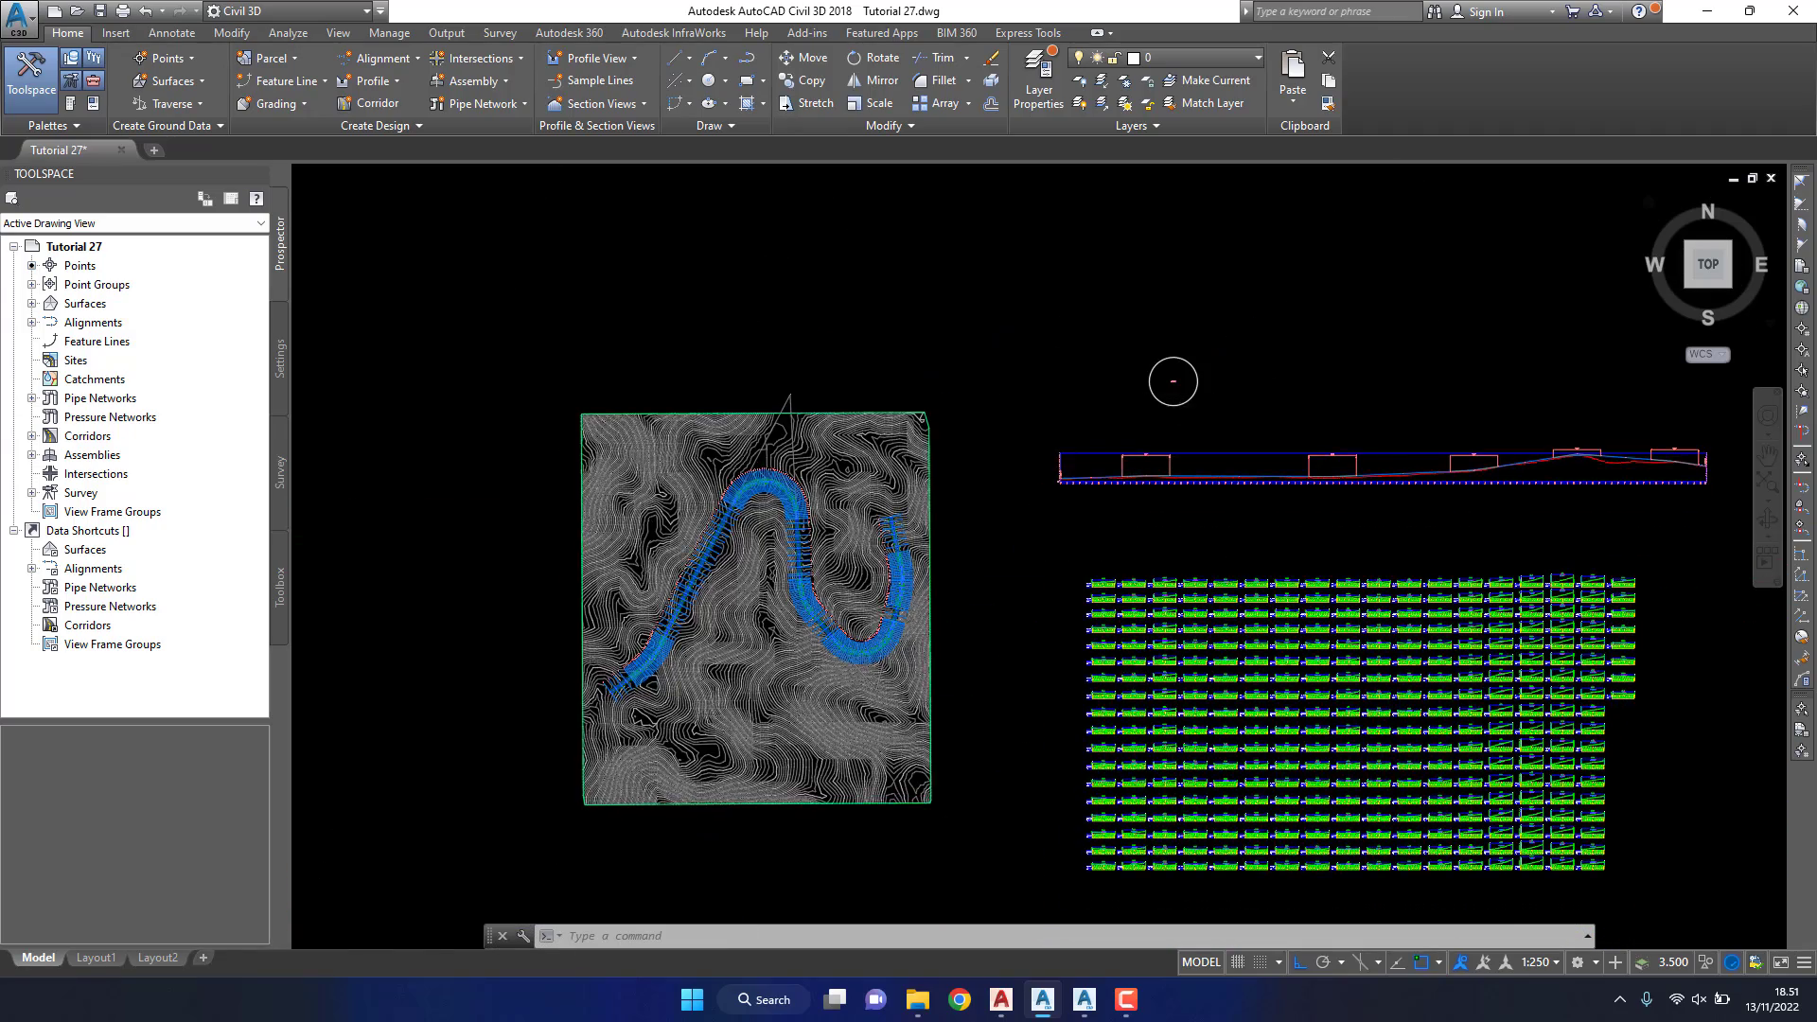
pyautogui.scroll(6, 754, 475)
pyautogui.scroll(-2, 608, 417)
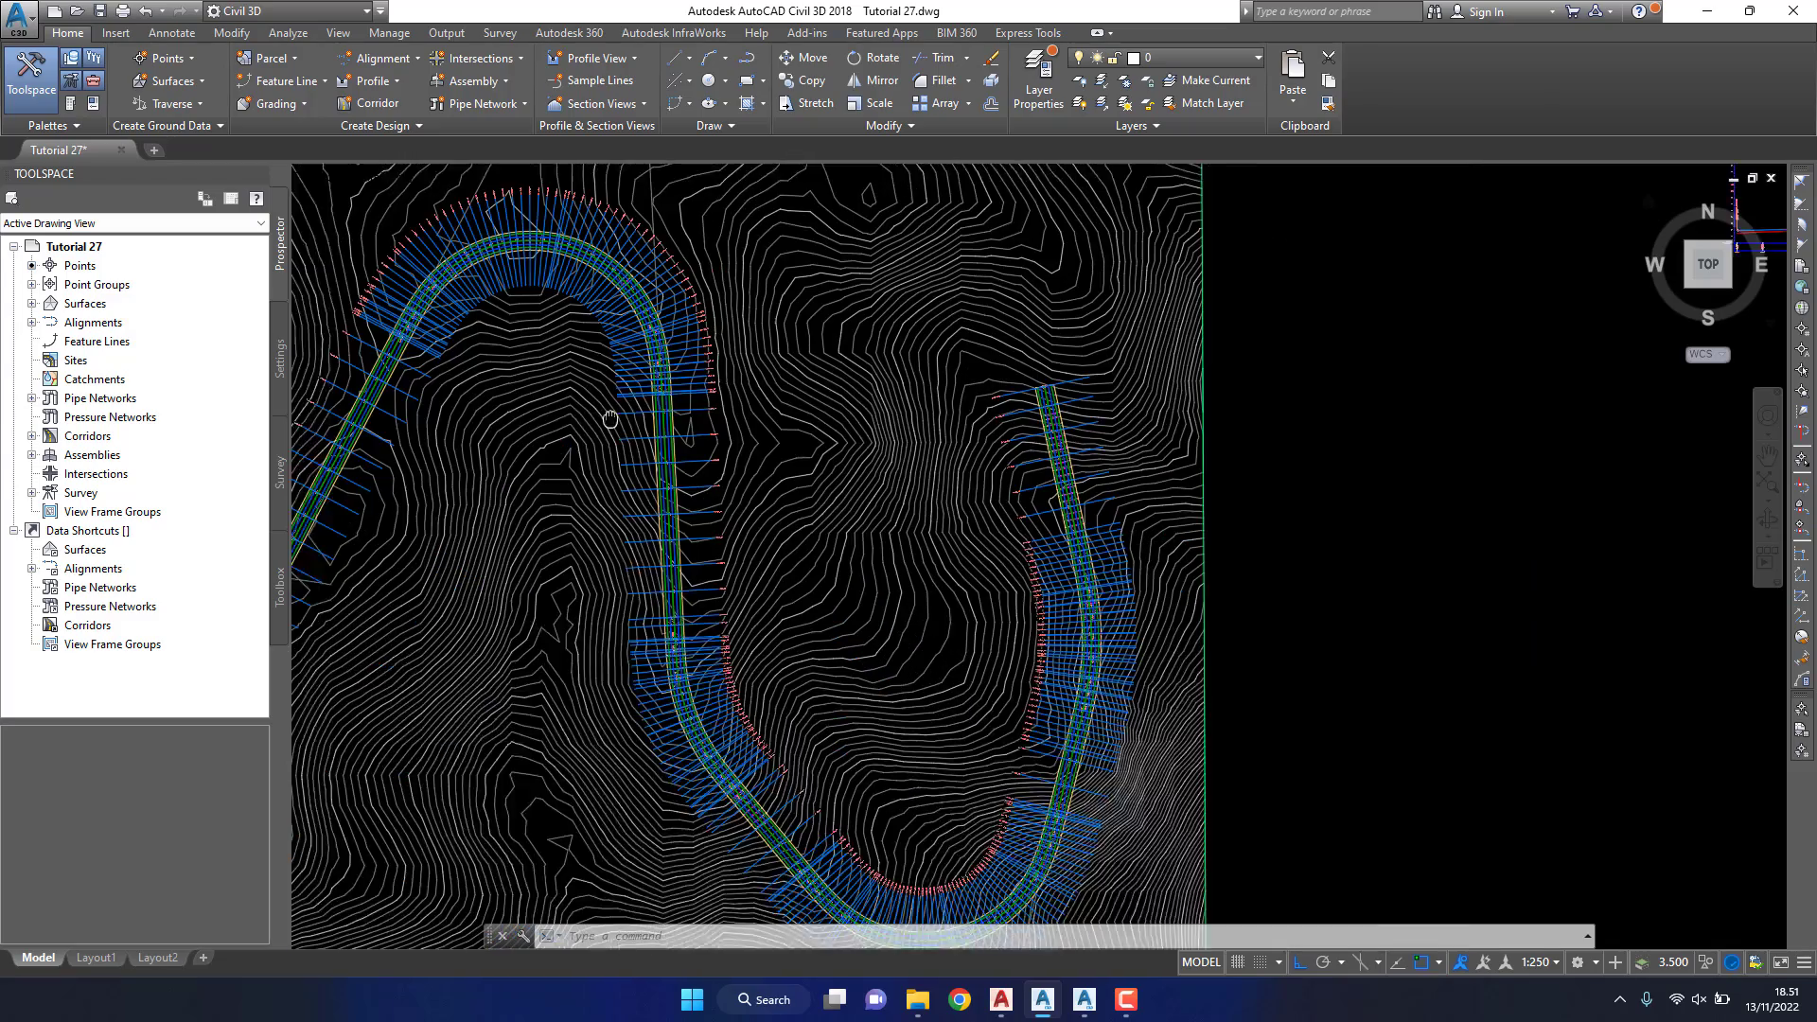
pyautogui.scroll(-2, 932, 527)
pyautogui.scroll(-4, 1245, 388)
pyautogui.scroll(5, 1088, 515)
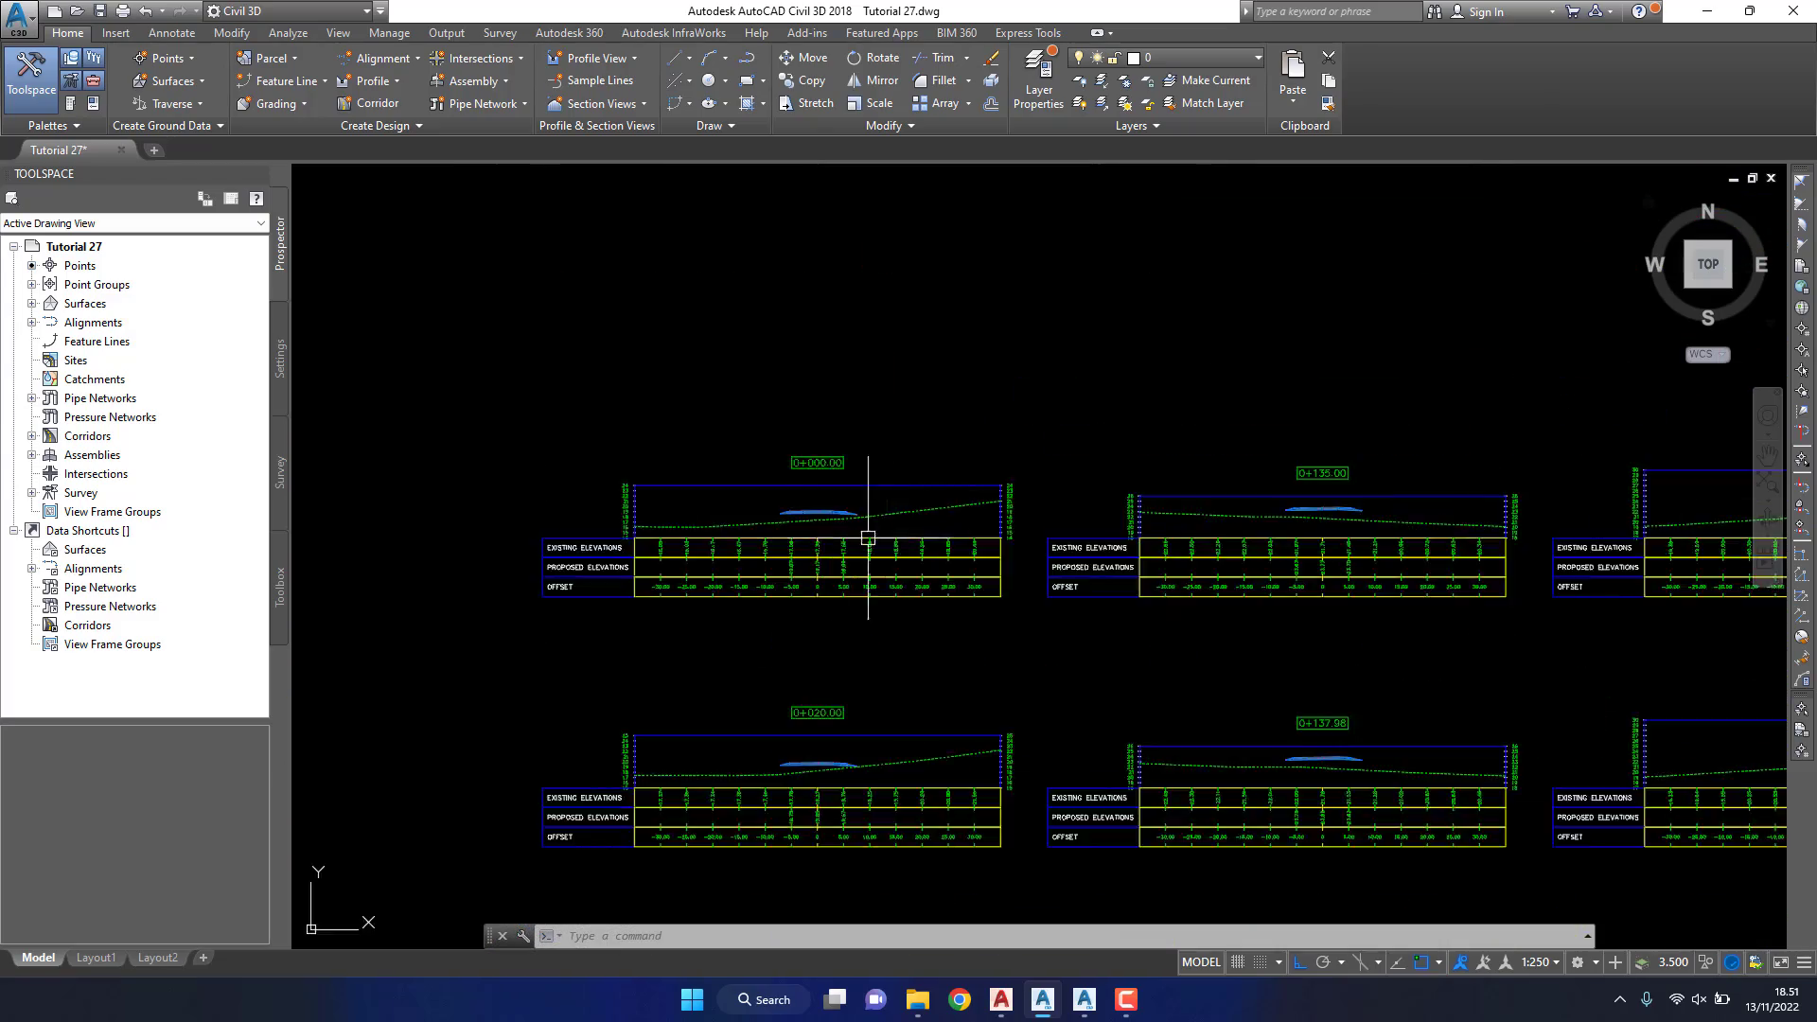
pyautogui.scroll(3, 908, 515)
pyautogui.scroll(3, 893, 438)
pyautogui.scroll(3, 680, 426)
pyautogui.scroll(-3, 680, 426)
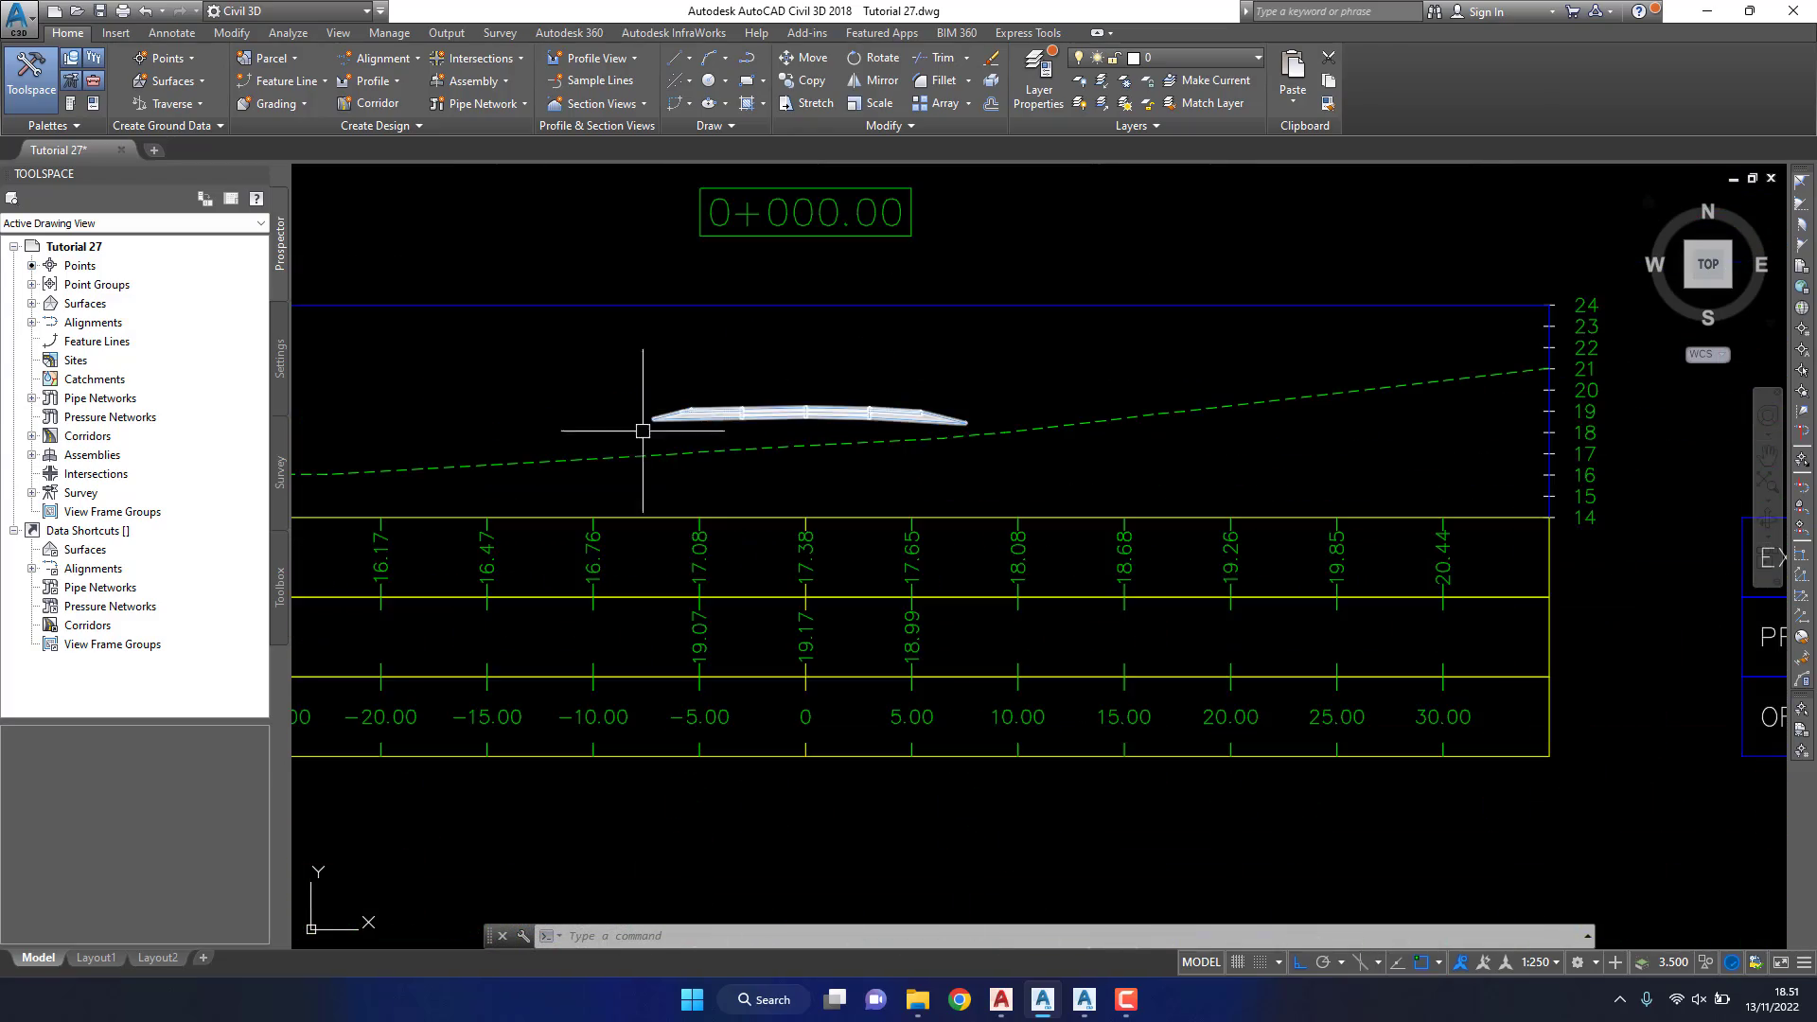
pyautogui.scroll(-4, 911, 344)
pyautogui.scroll(-2, 763, 695)
pyautogui.scroll(3, 629, 502)
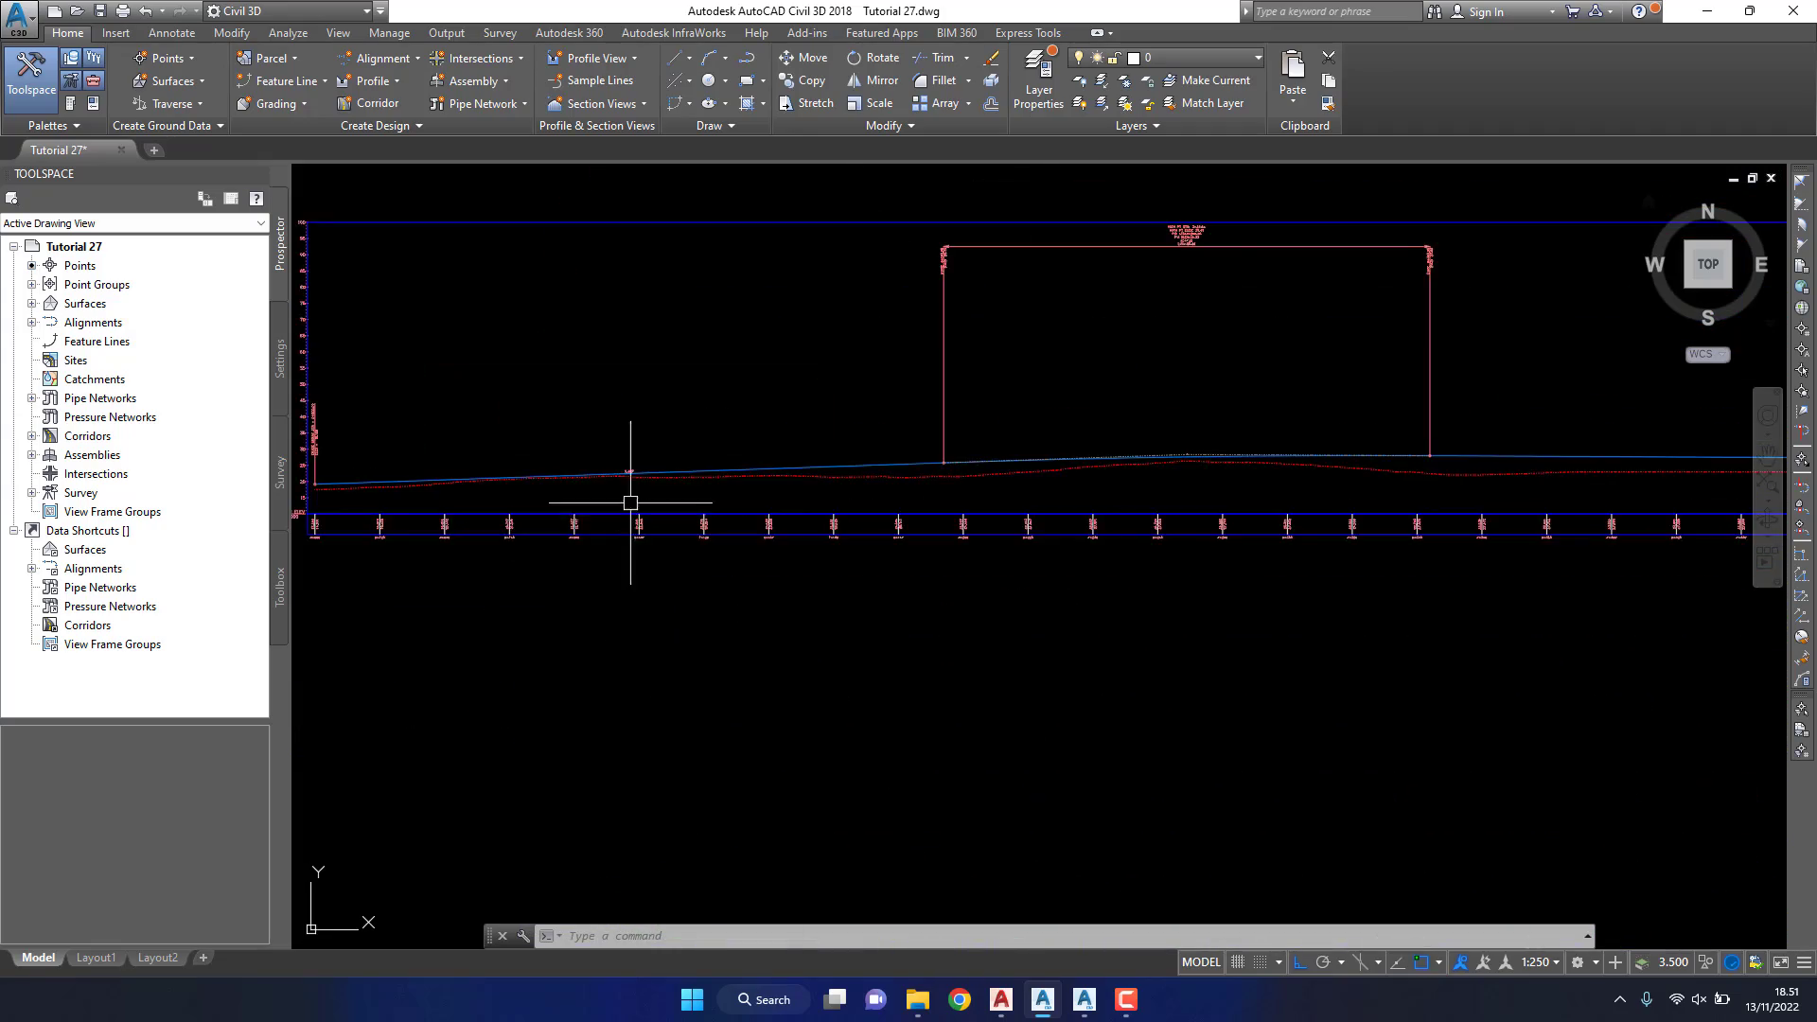
# Step: Pan across the profile view and zoom in on the road assembly
pyautogui.moveTo(1360, 454); pyautogui.dragTo(851, 515, button='middle')
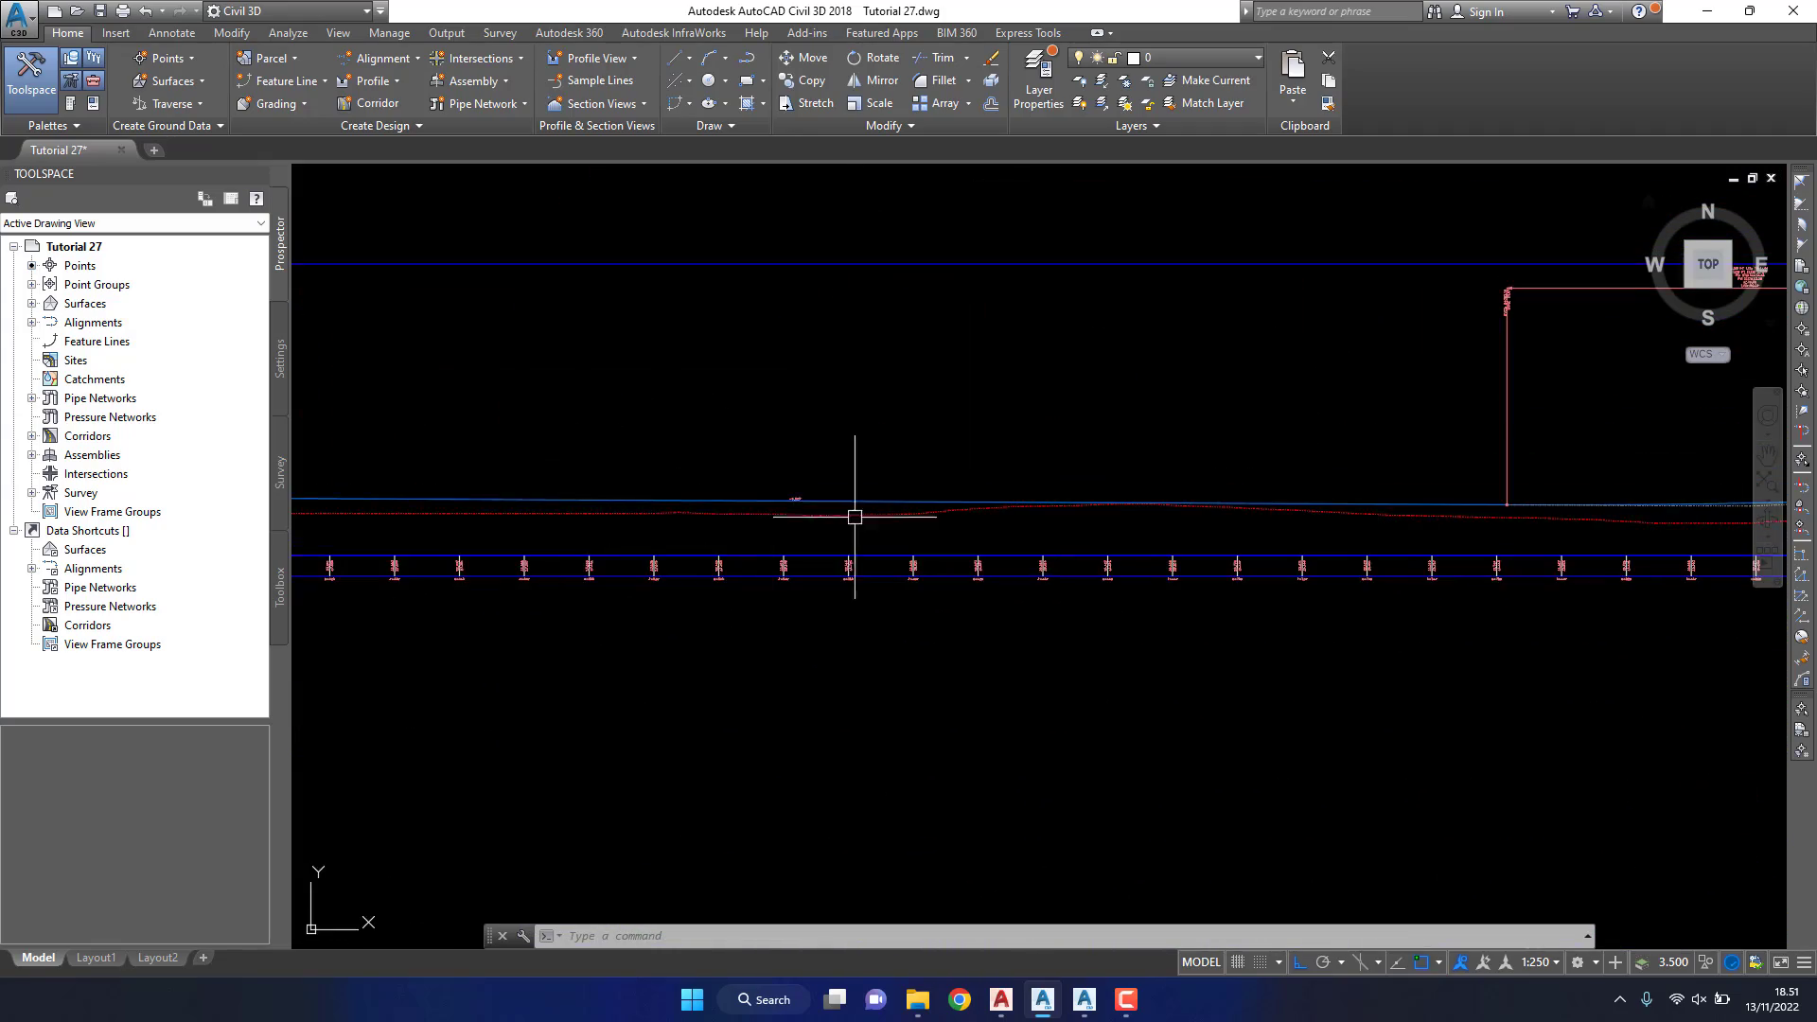
pyautogui.scroll(-5, 1009, 454)
pyautogui.scroll(3, 937, 529)
pyautogui.scroll(3, 936, 530)
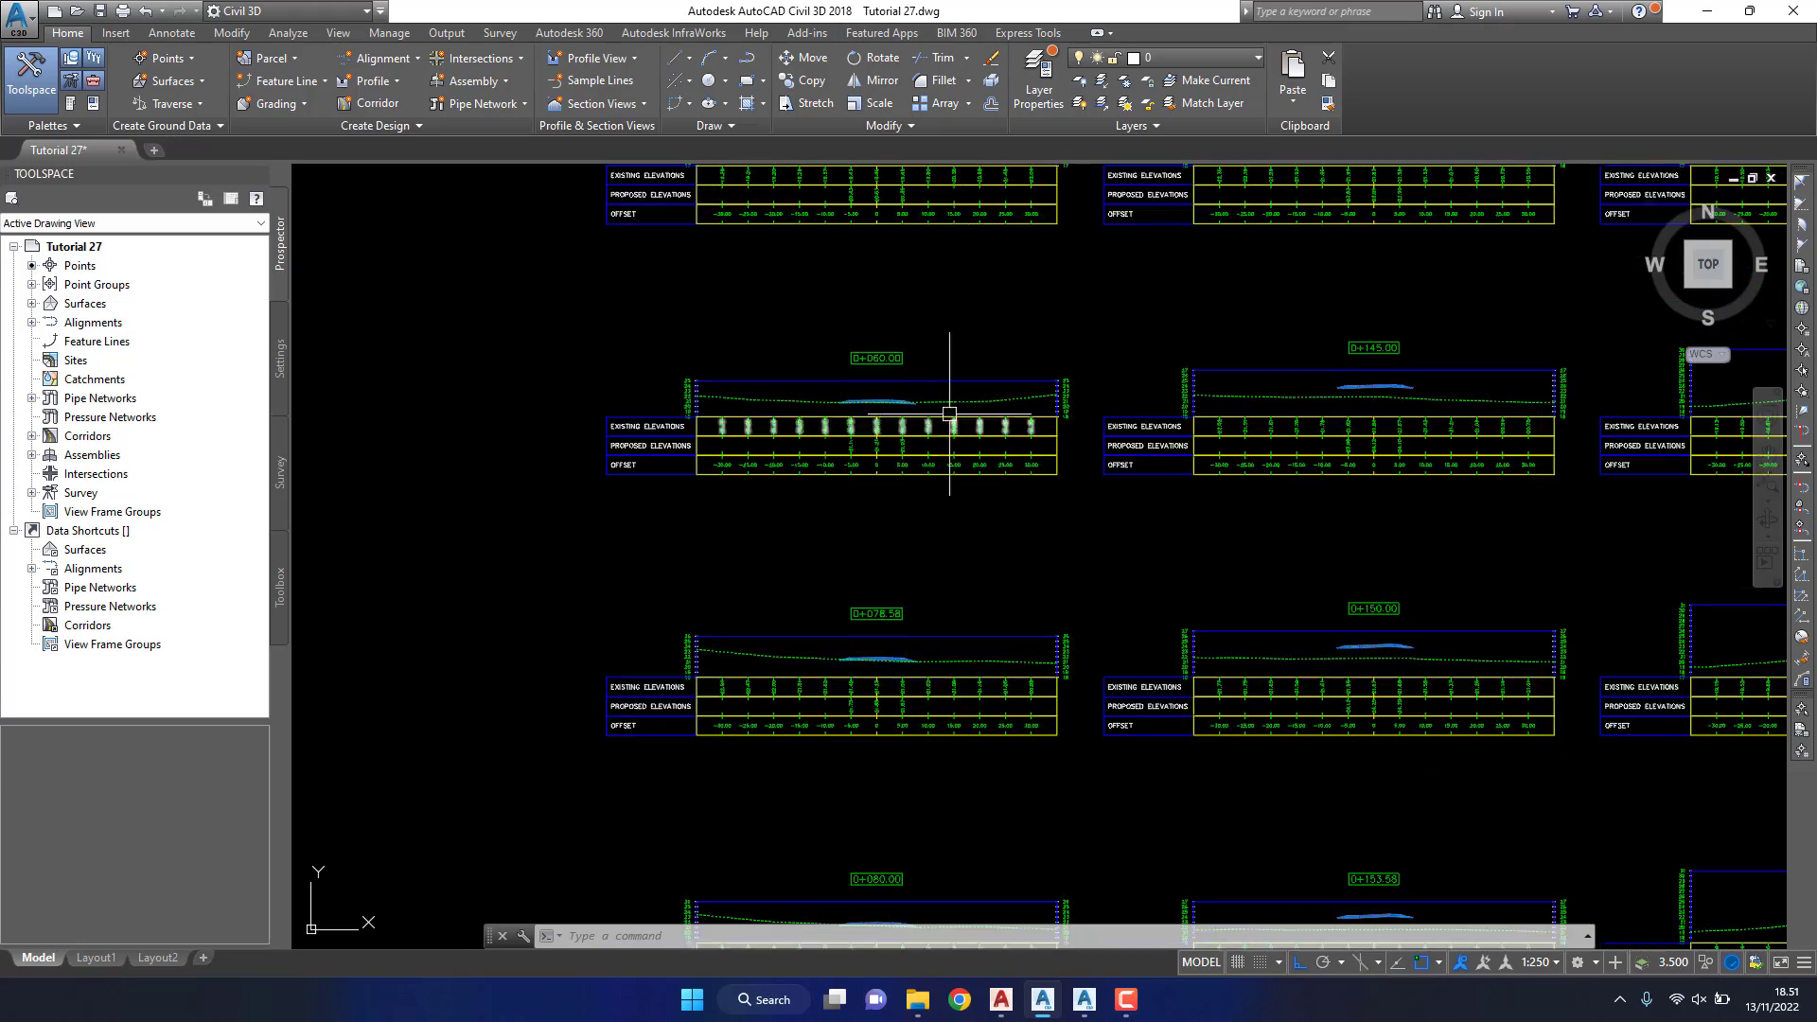
pyautogui.scroll(4, 859, 451)
pyautogui.scroll(-4, 859, 452)
pyautogui.scroll(2, 1078, 495)
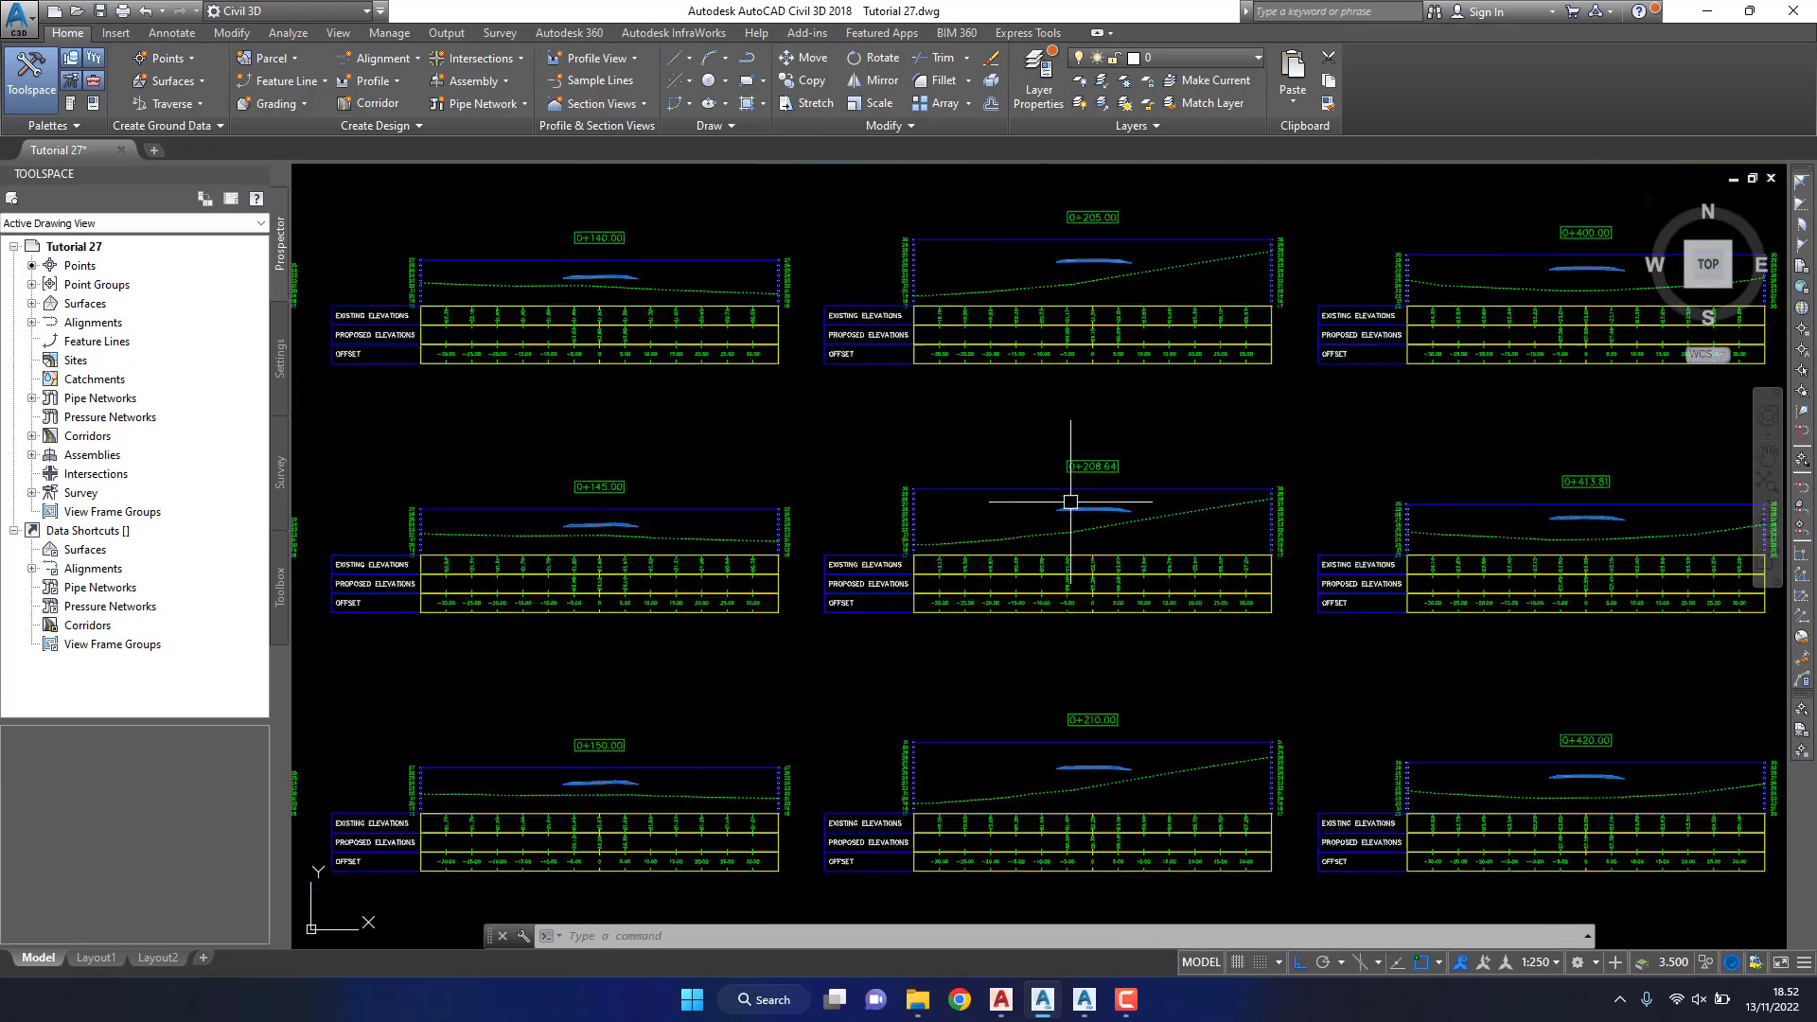
pyautogui.scroll(3, 1070, 502)
pyautogui.scroll(-4, 877, 507)
pyautogui.scroll(3, 1040, 502)
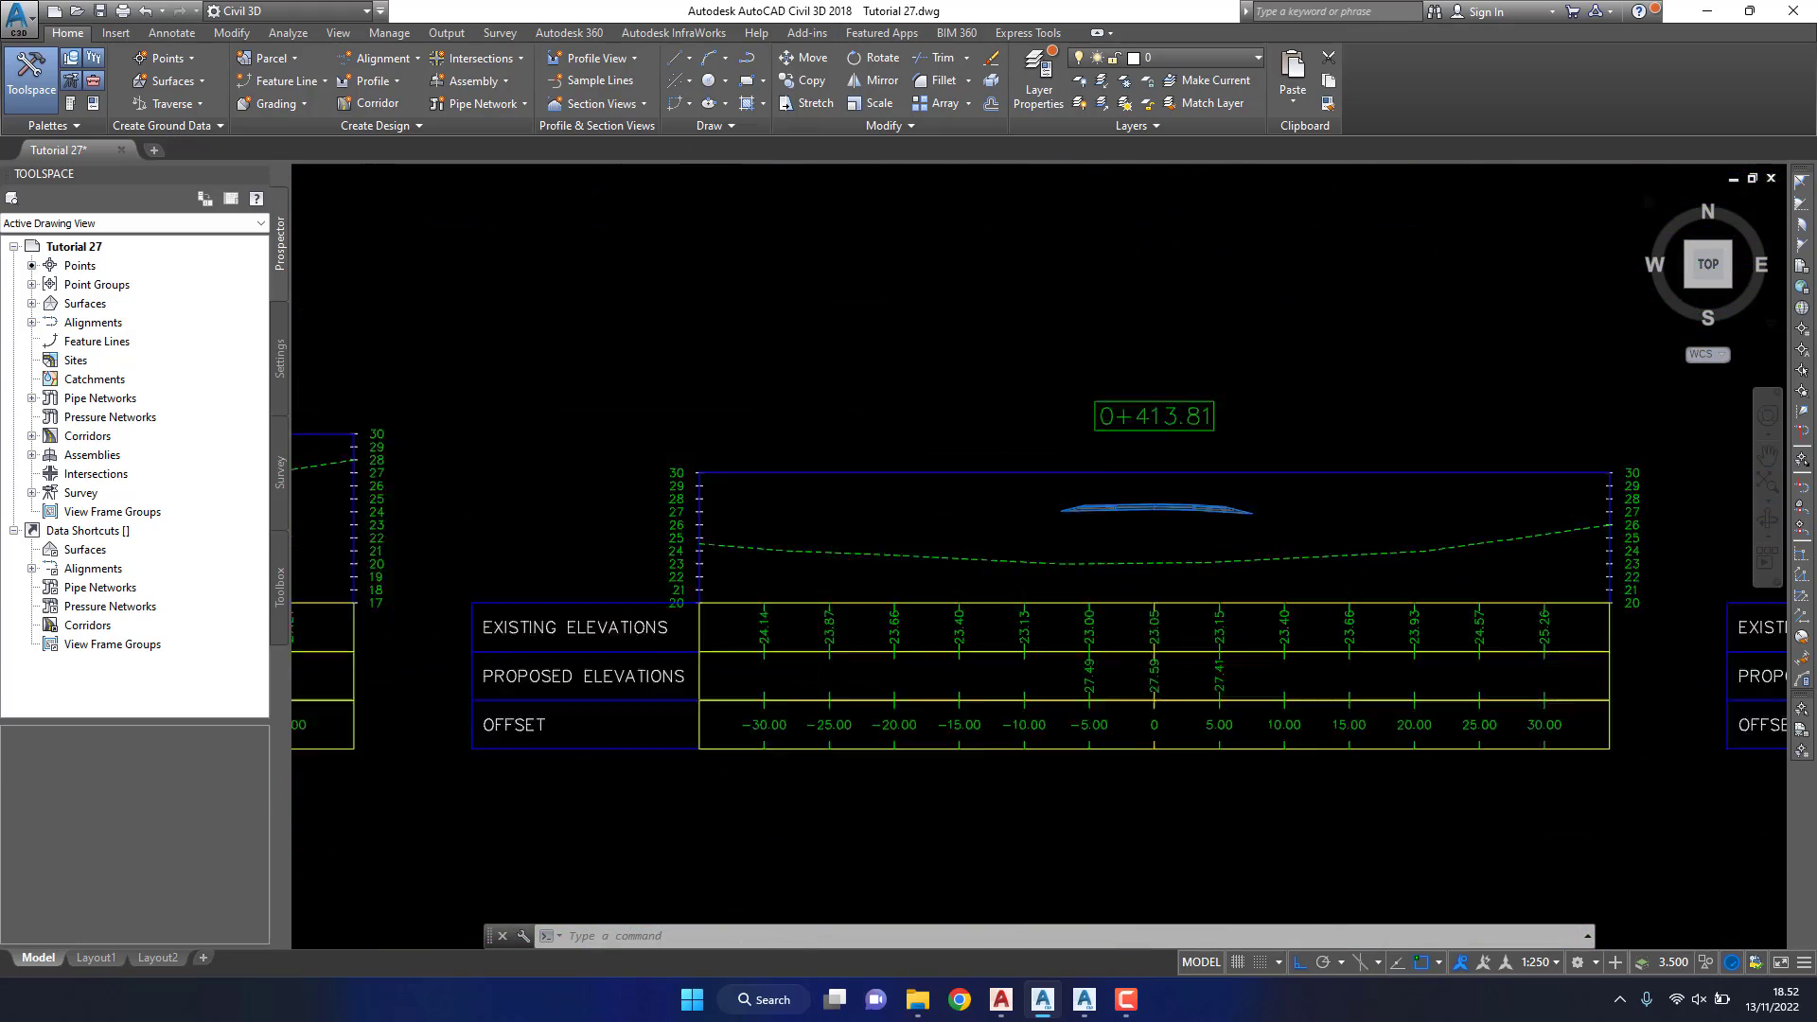
pyautogui.scroll(2, 1447, 555)
pyautogui.scroll(-4, 1192, 270)
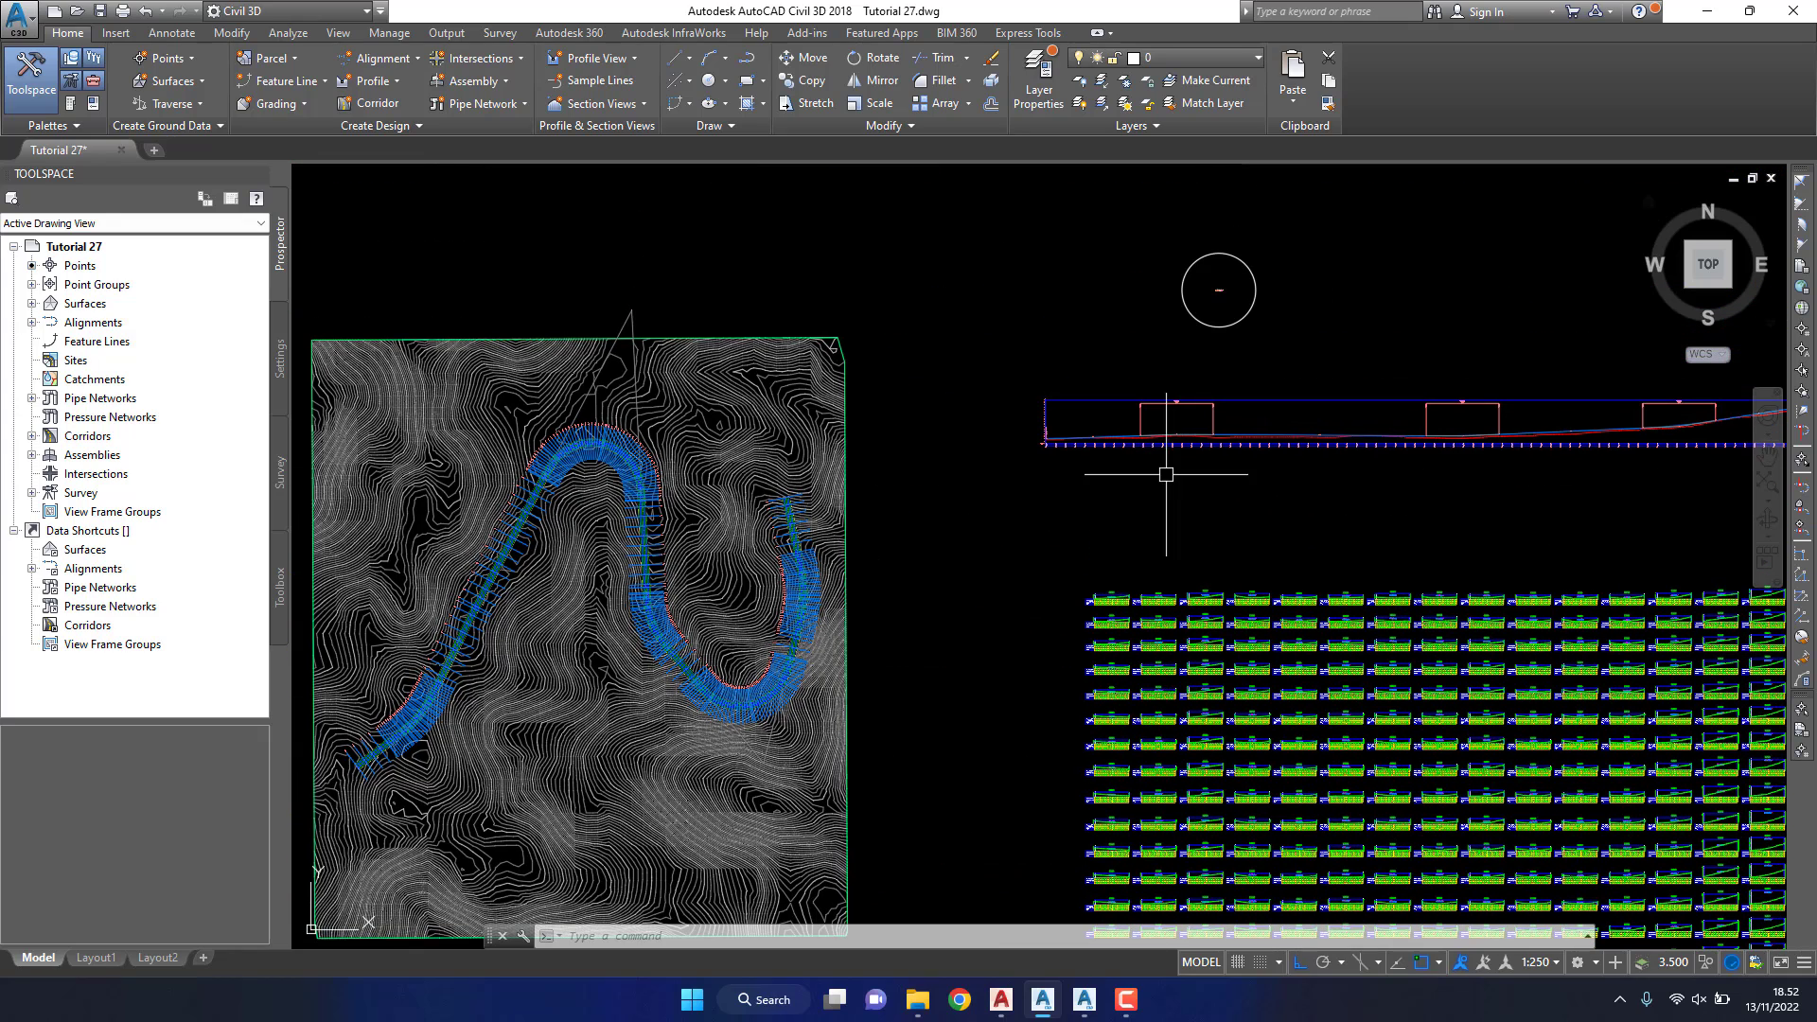
pyautogui.scroll(4, 1192, 270)
pyautogui.scroll(3, 1183, 270)
pyautogui.scroll(3, 1126, 360)
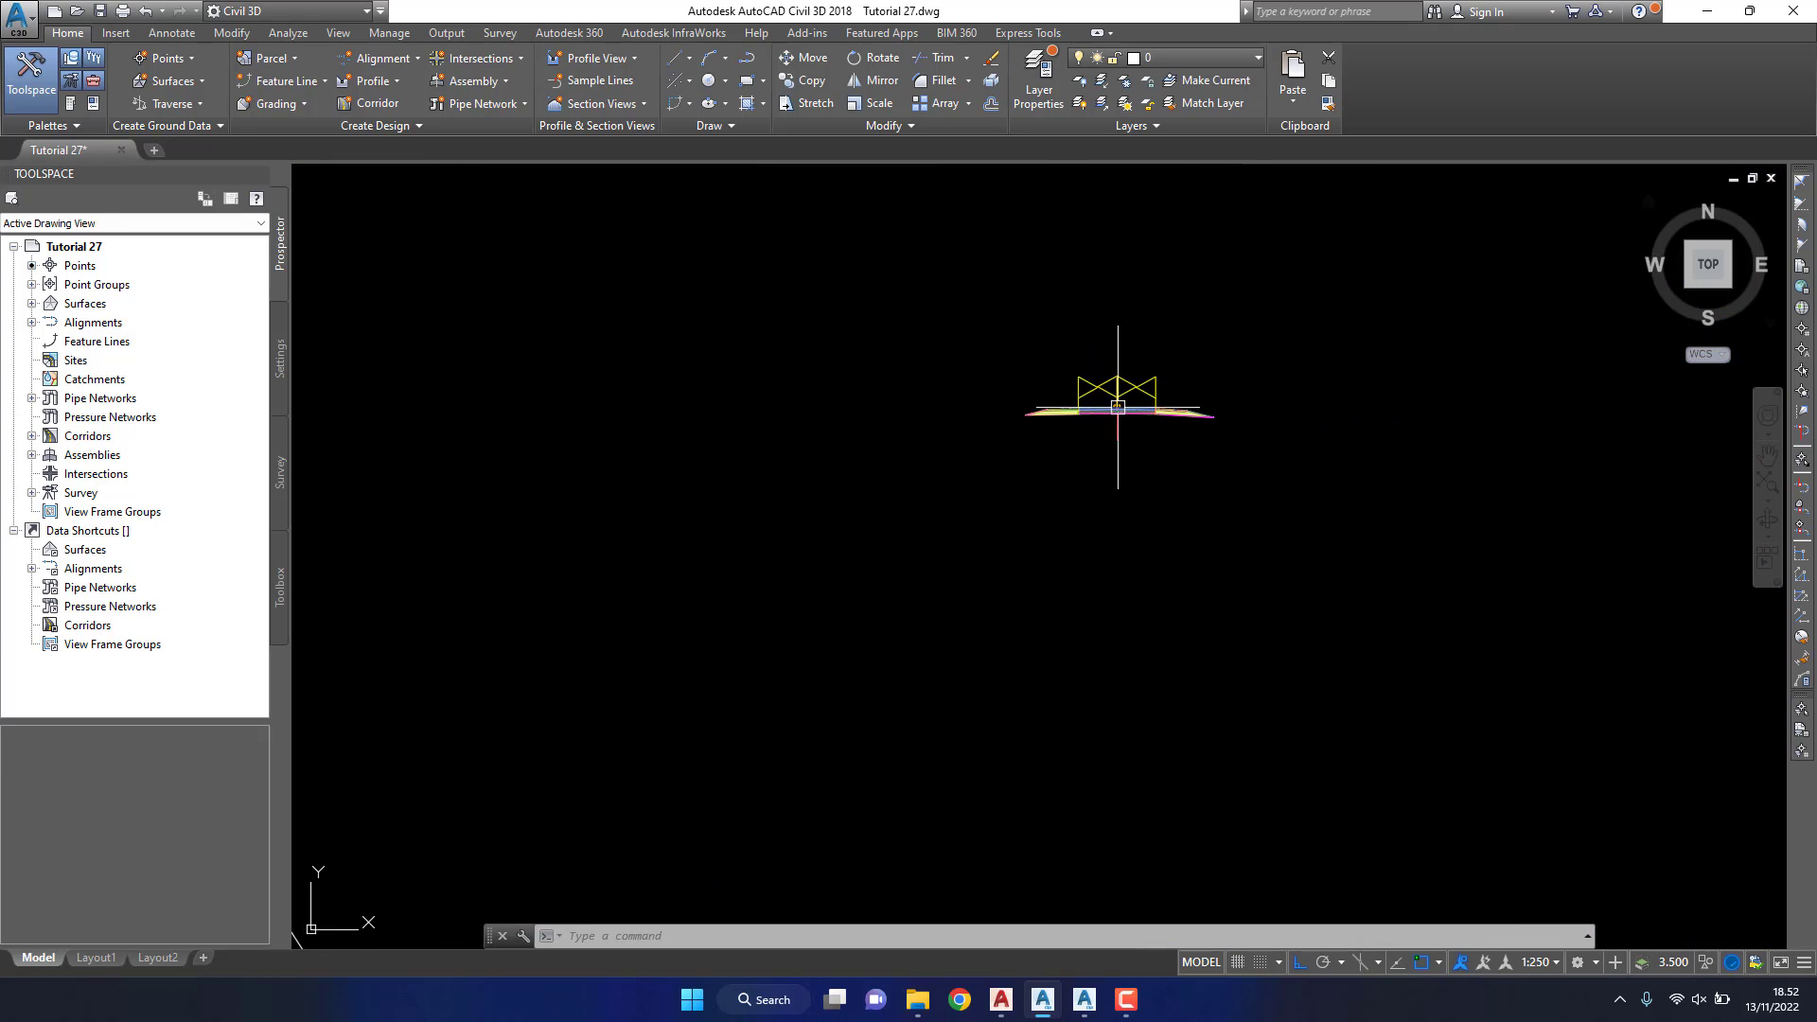
# Step: Show the Civil 3D tool palettes on the metric assemblies palette
pyautogui.click(72, 104)
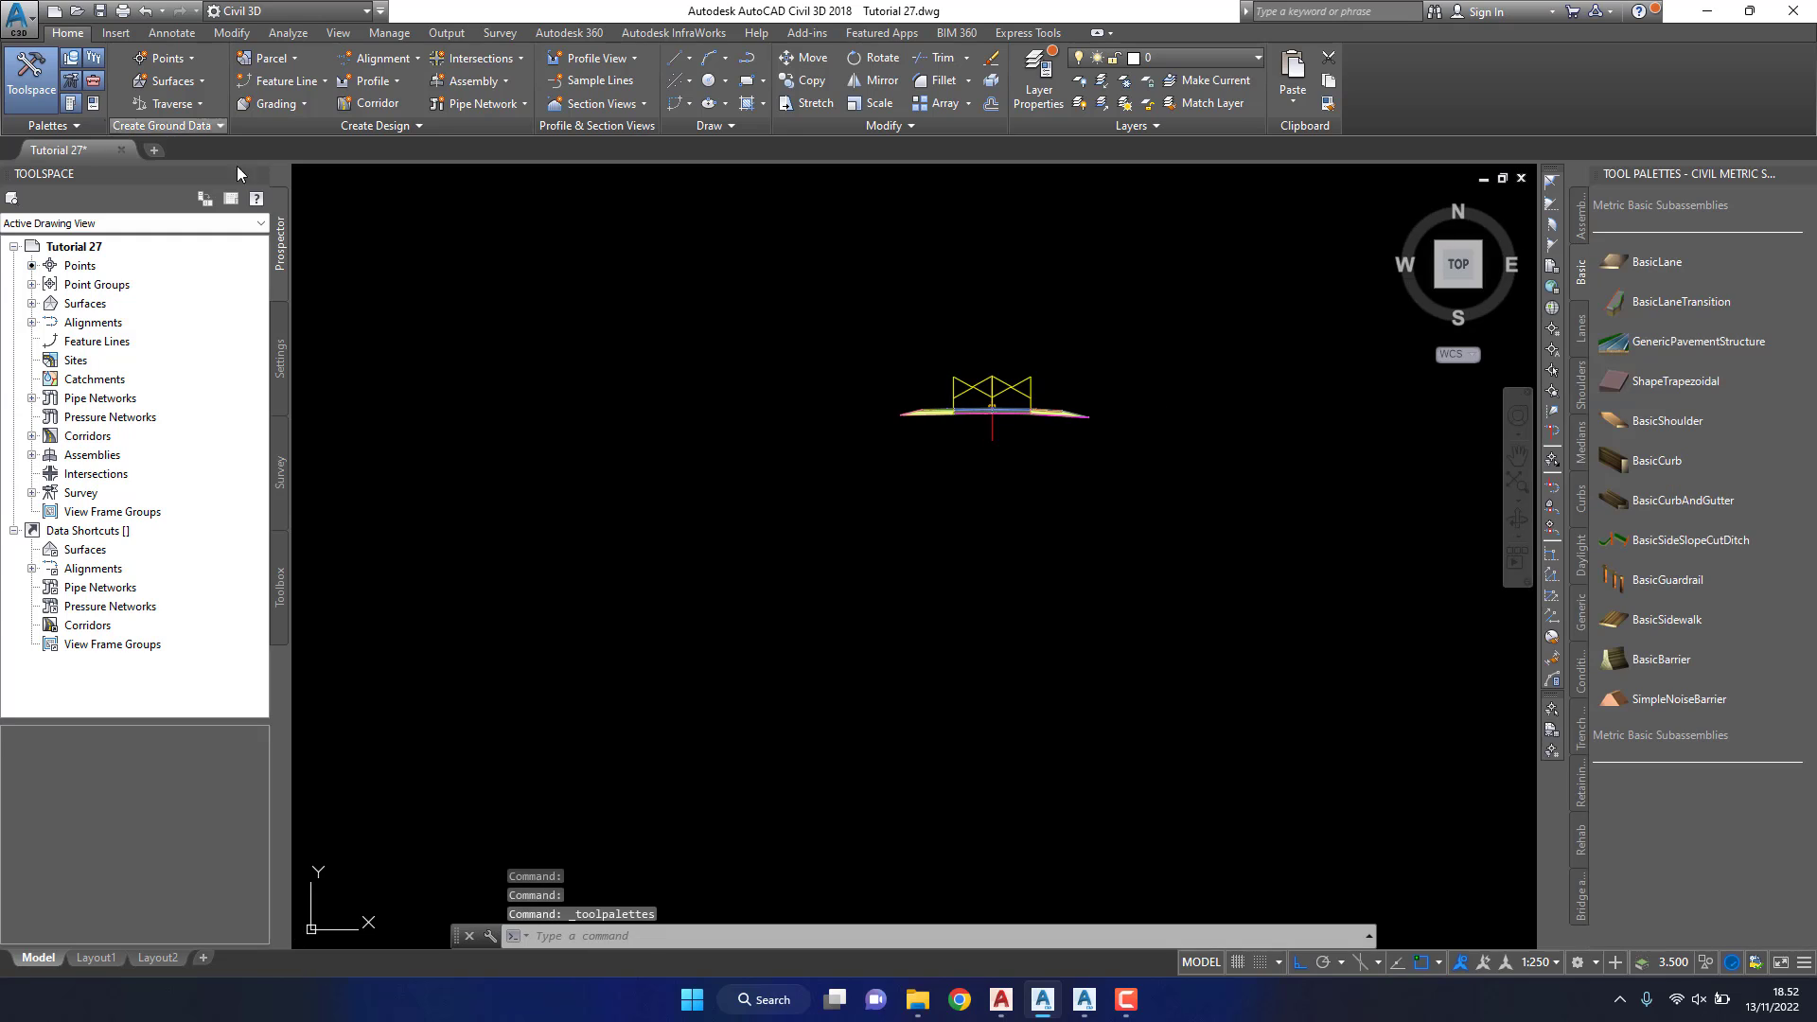
pyautogui.click(1577, 219)
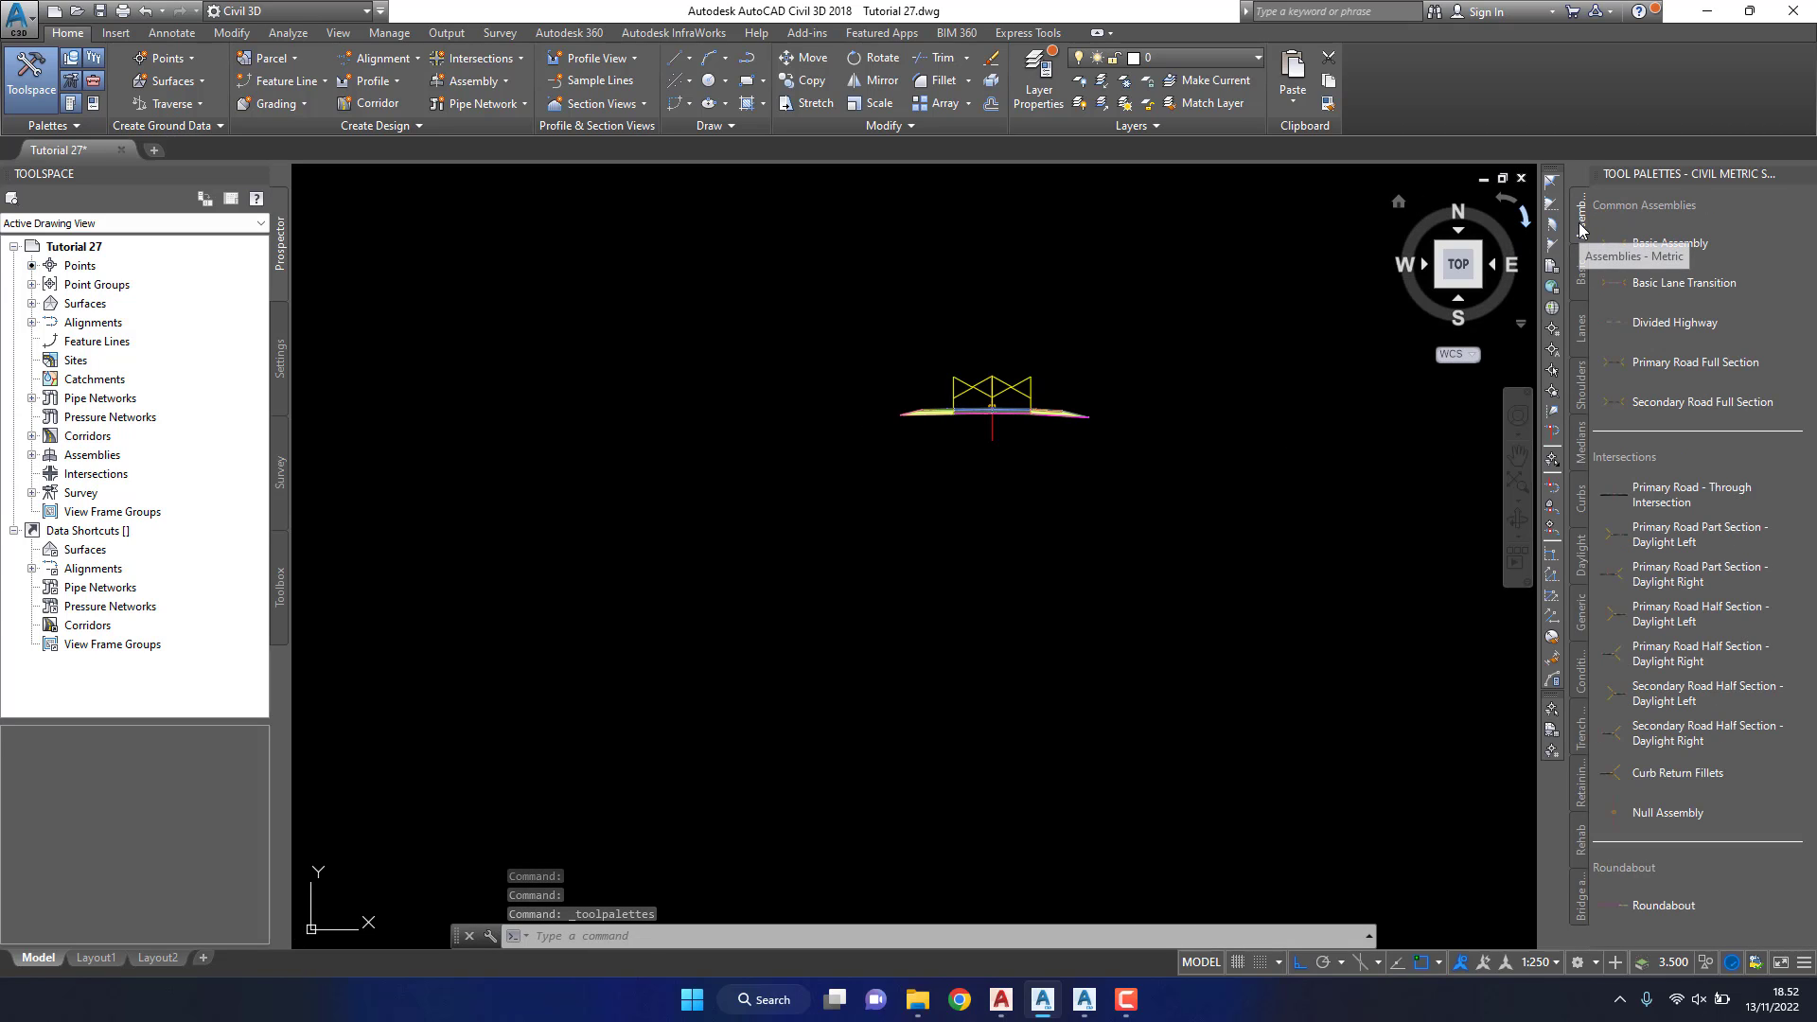
pyautogui.rightClick(1586, 174)
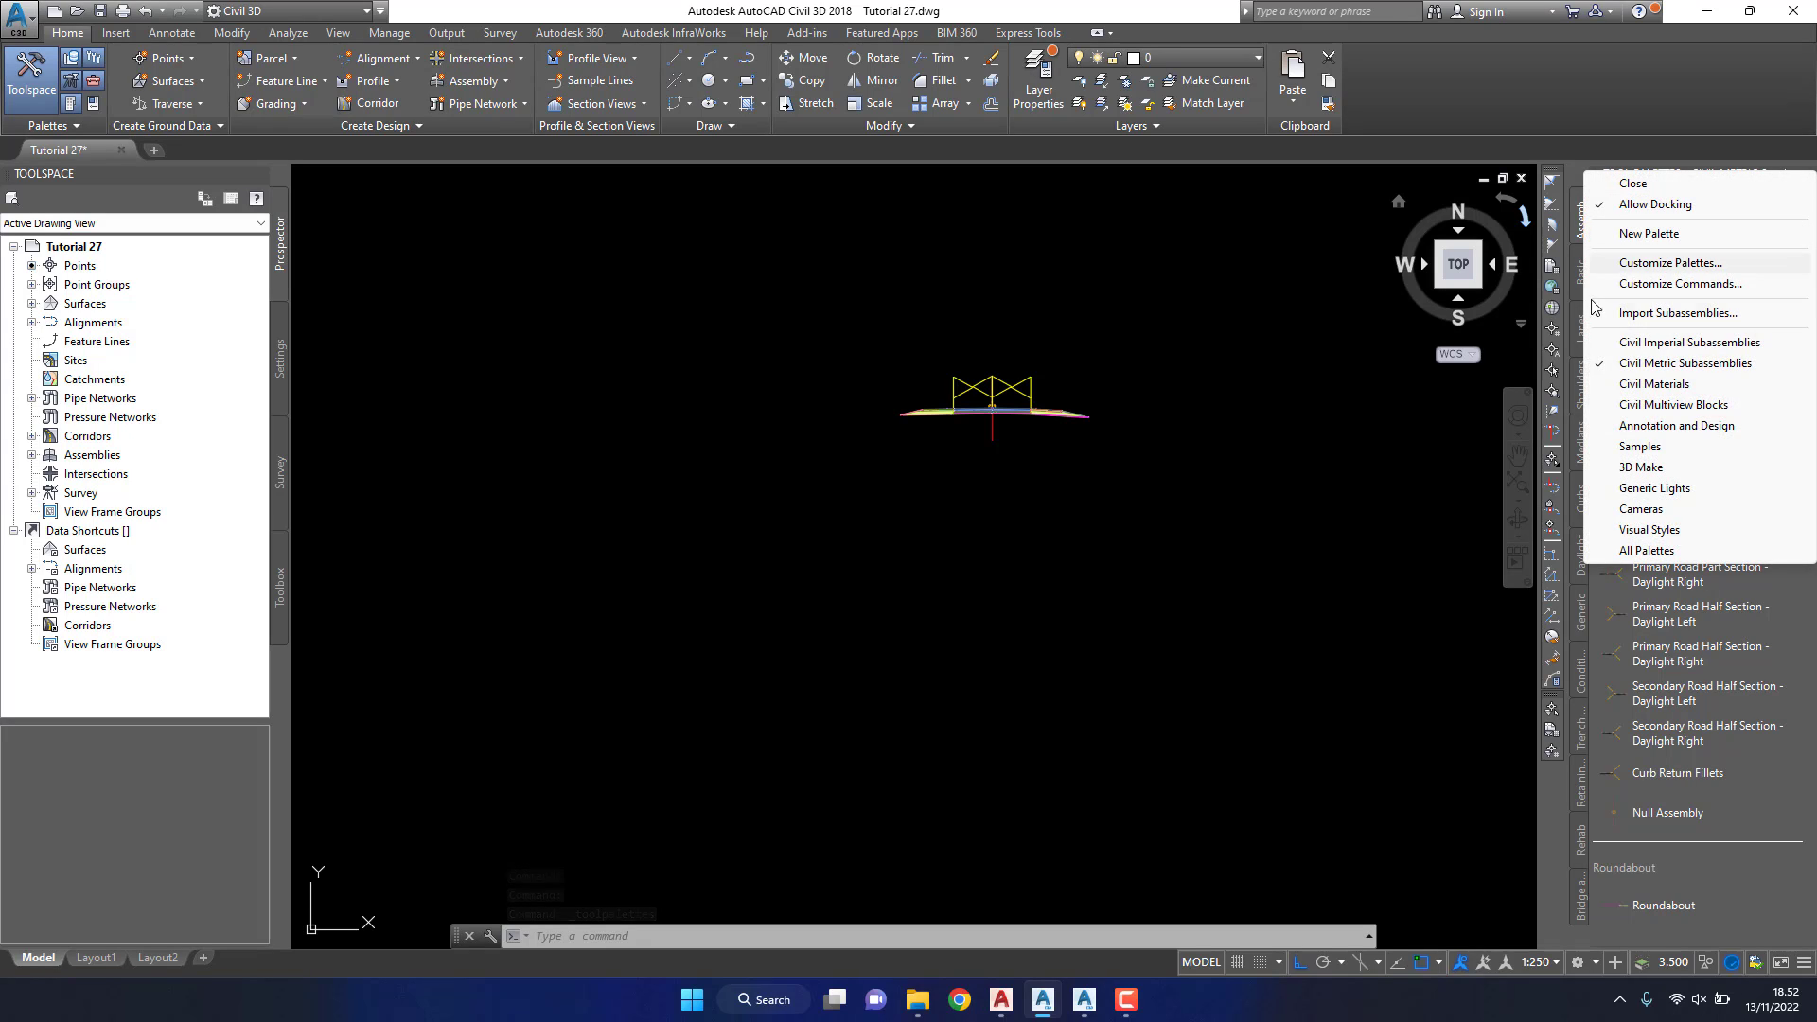
pyautogui.click(1579, 232)
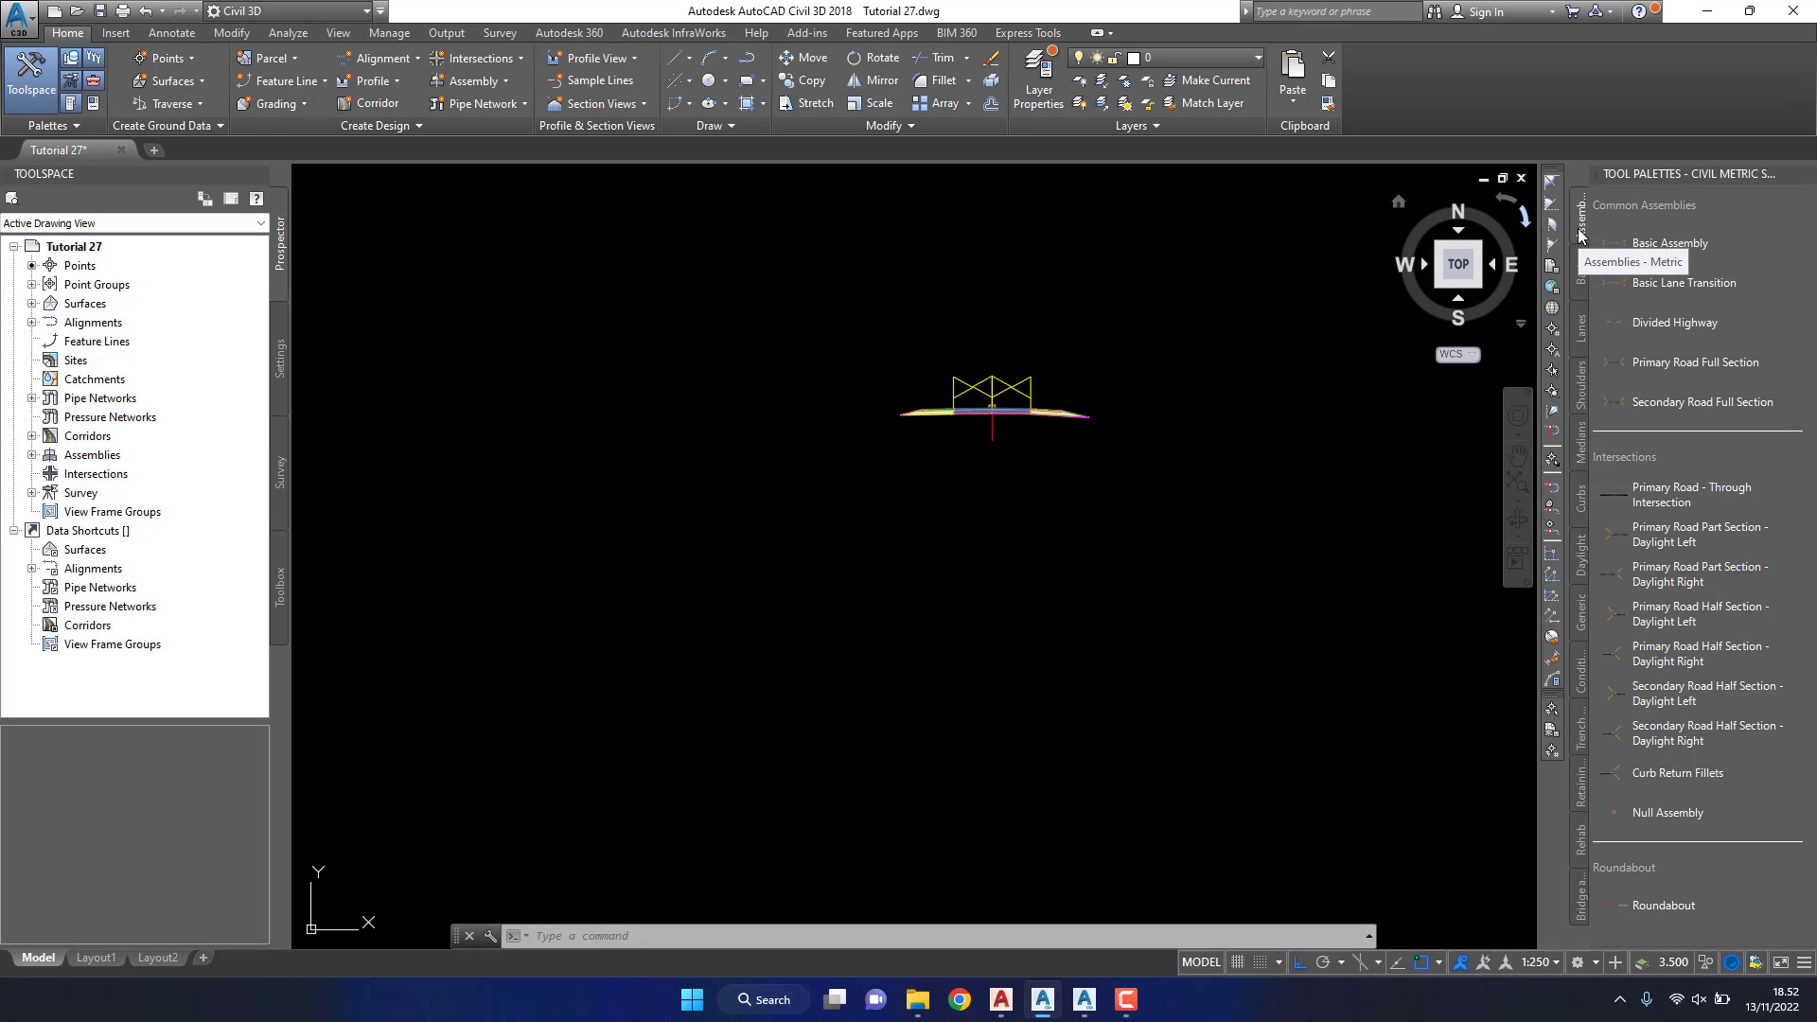
# Step: Create a new tool palette named Custom and bring up Import Subassemblies for it
pyautogui.rightClick(1579, 235)
pyautogui.click(1640, 349)
pyautogui.write('Custom')
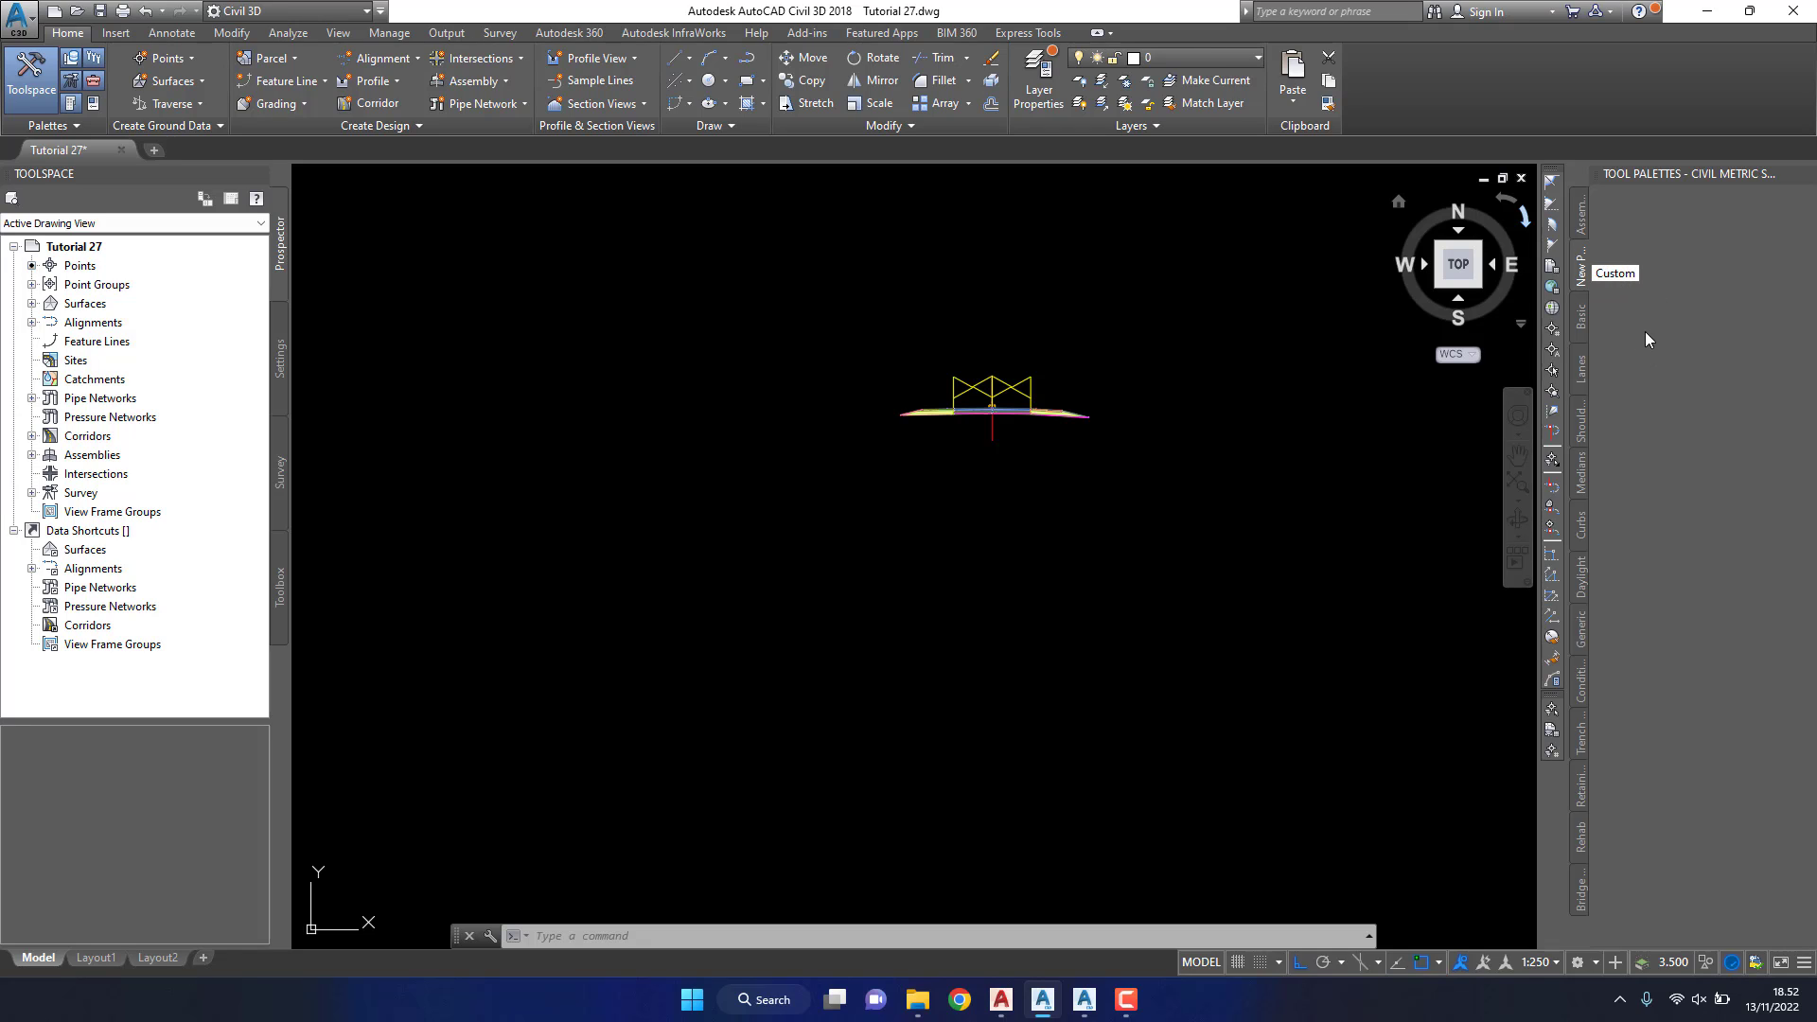
pyautogui.press('Return')
pyautogui.rightClick(1577, 264)
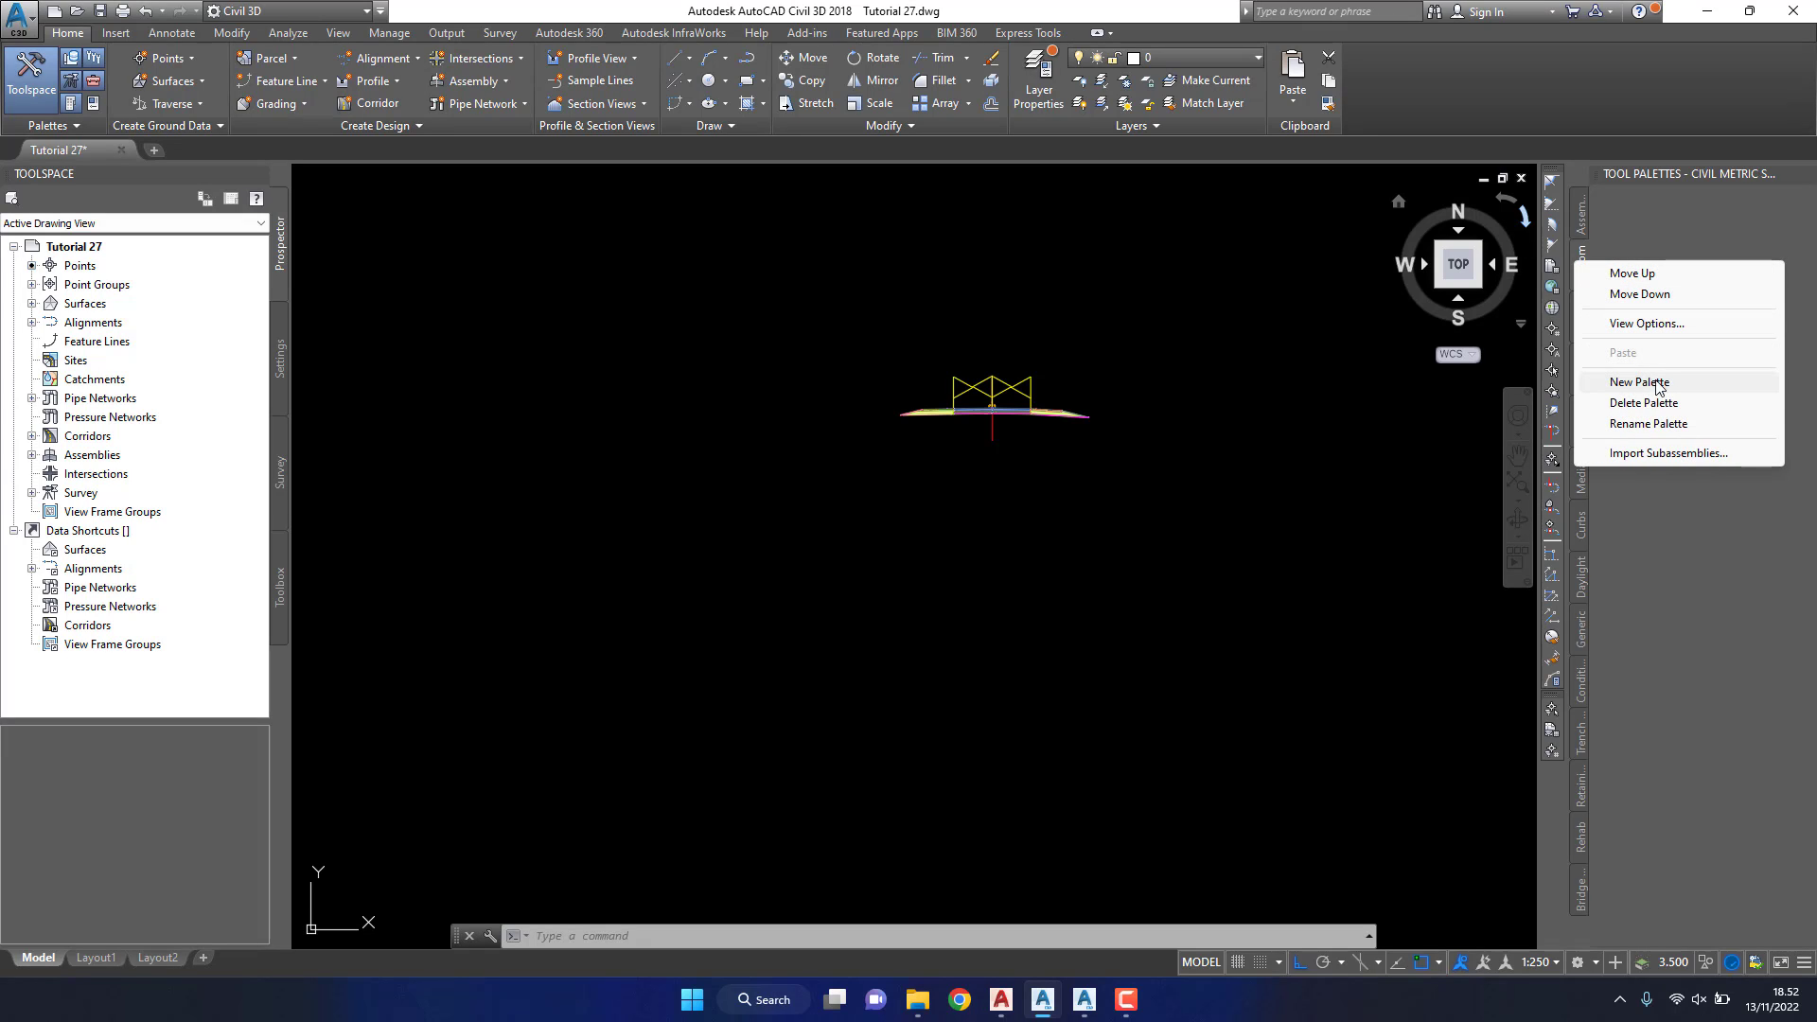
pyautogui.click(1667, 452)
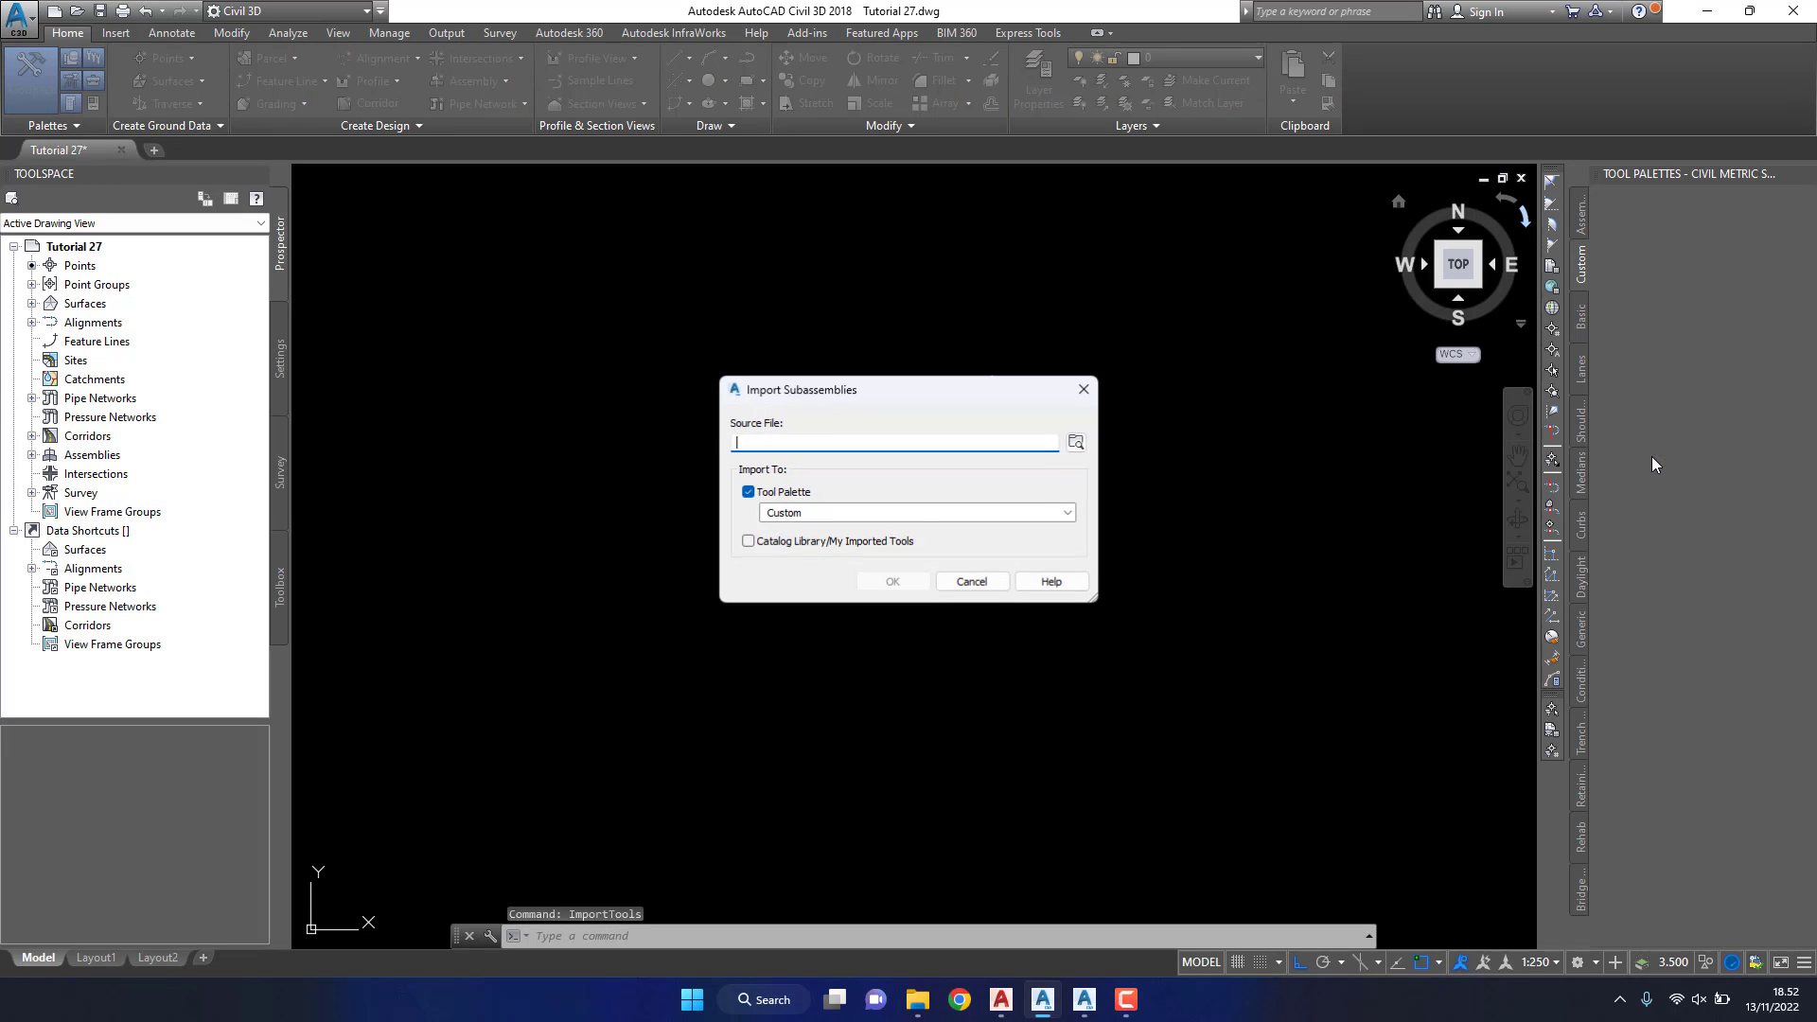
# Step: Import Retaining Wall.pkt from the Desktop into the Custom tool palette
pyautogui.click(1076, 442)
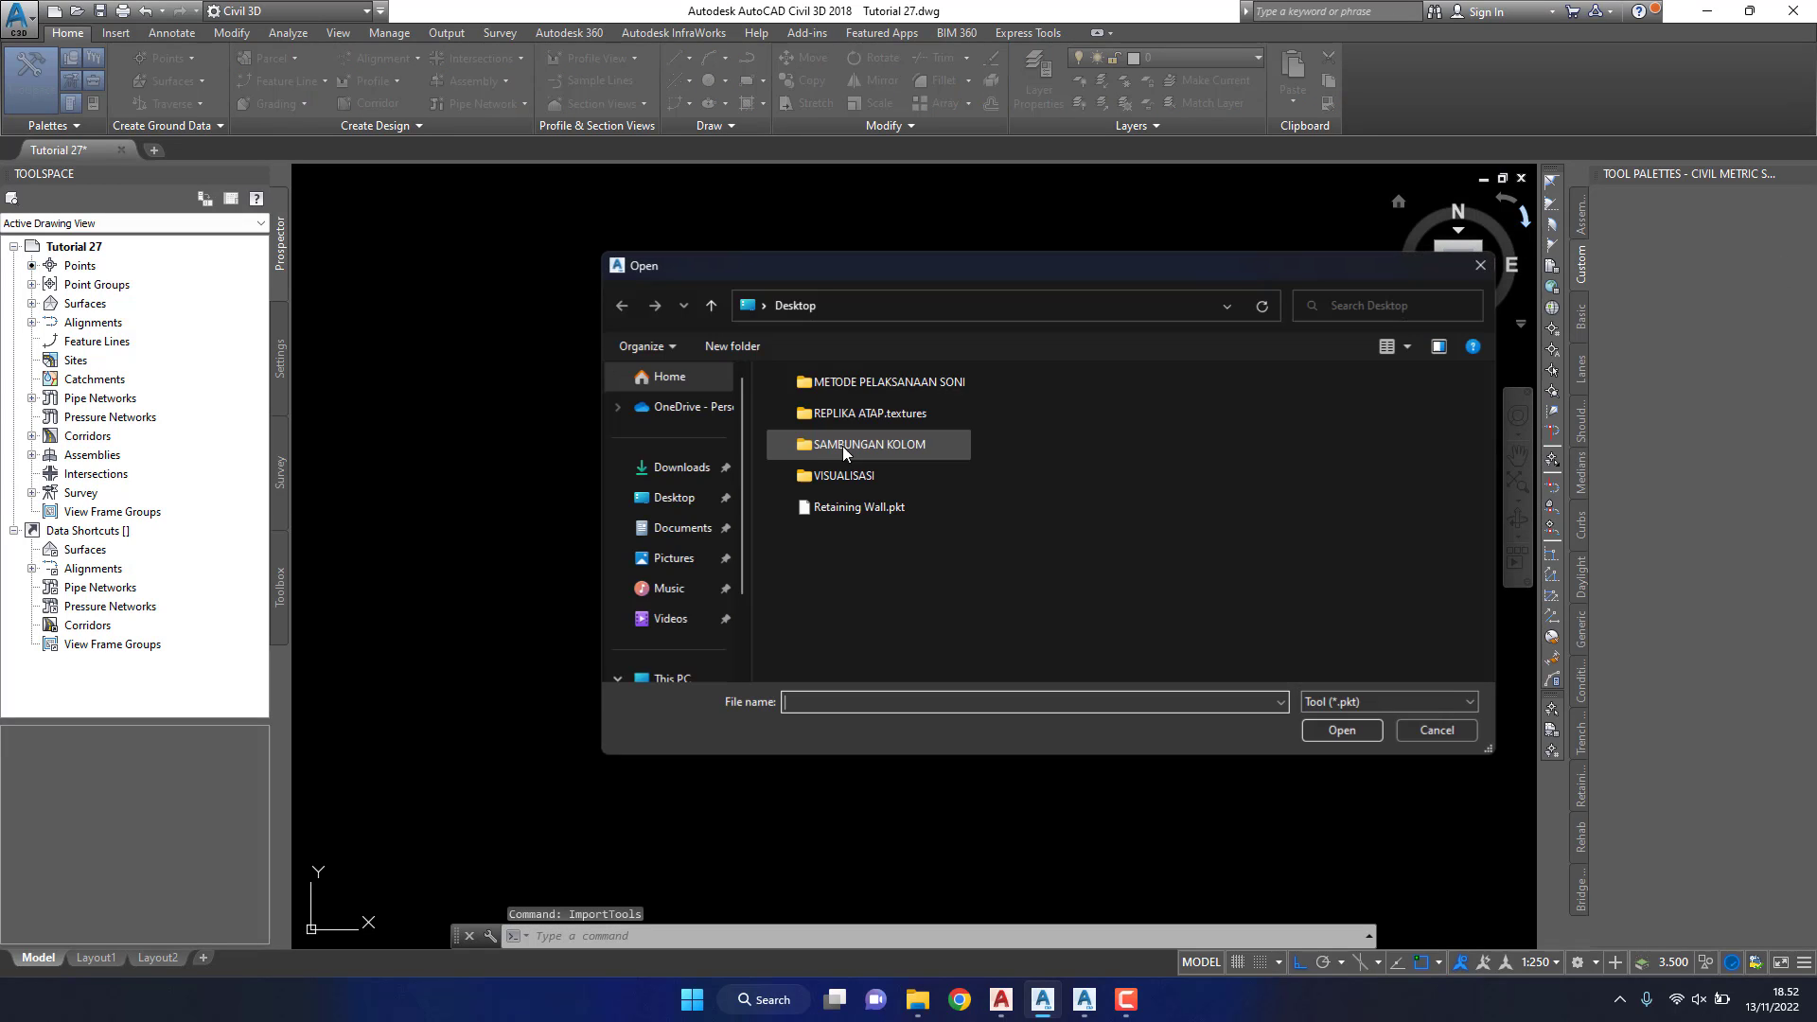
pyautogui.click(700, 498)
pyautogui.click(909, 508)
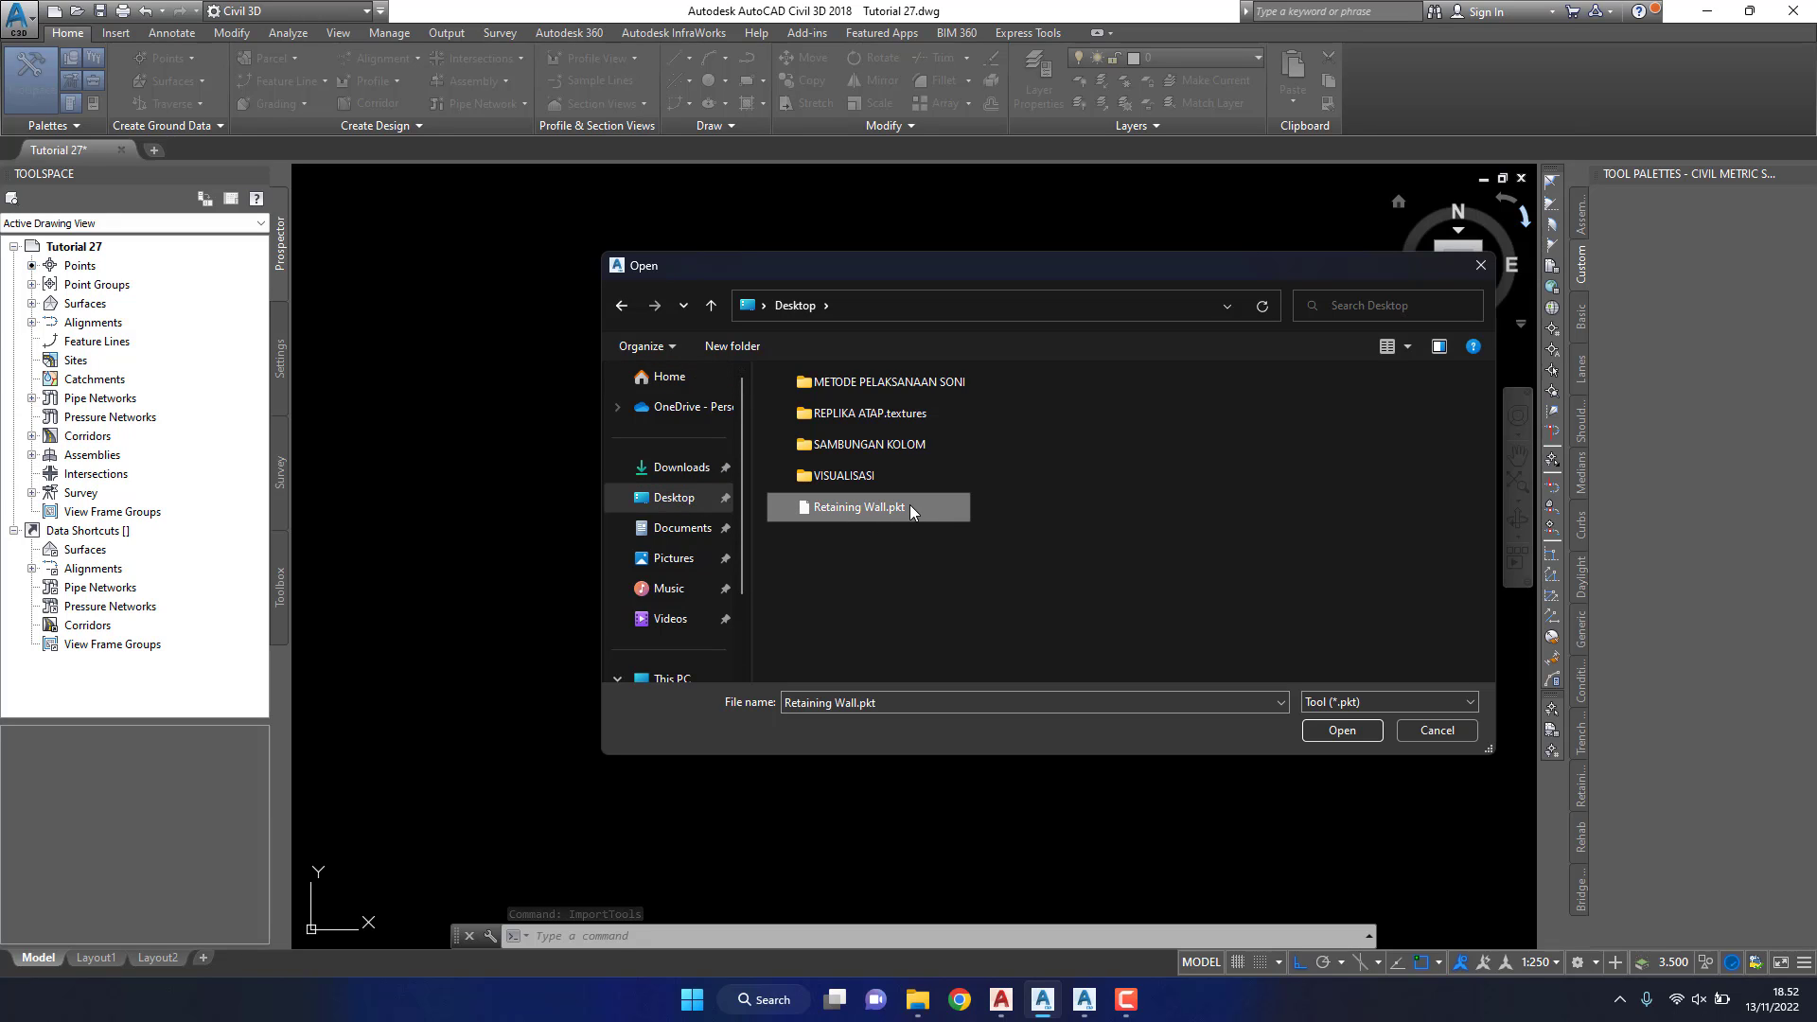
pyautogui.click(1330, 730)
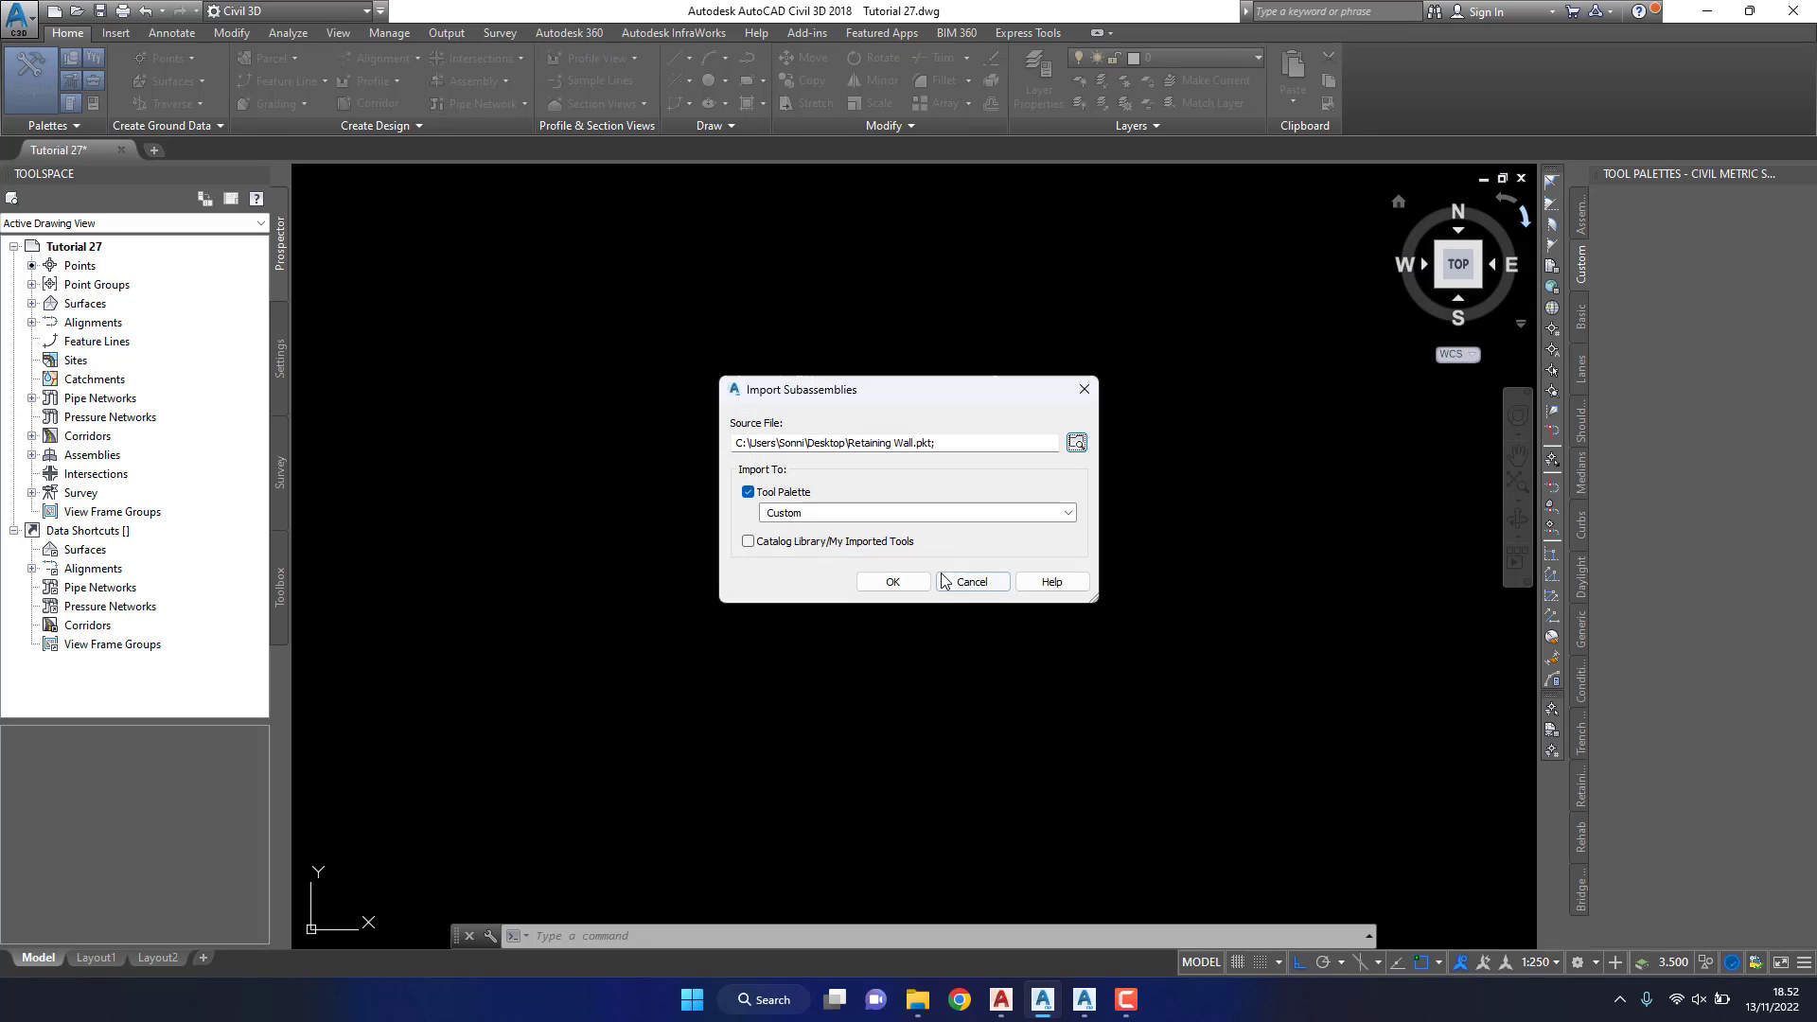
pyautogui.click(906, 585)
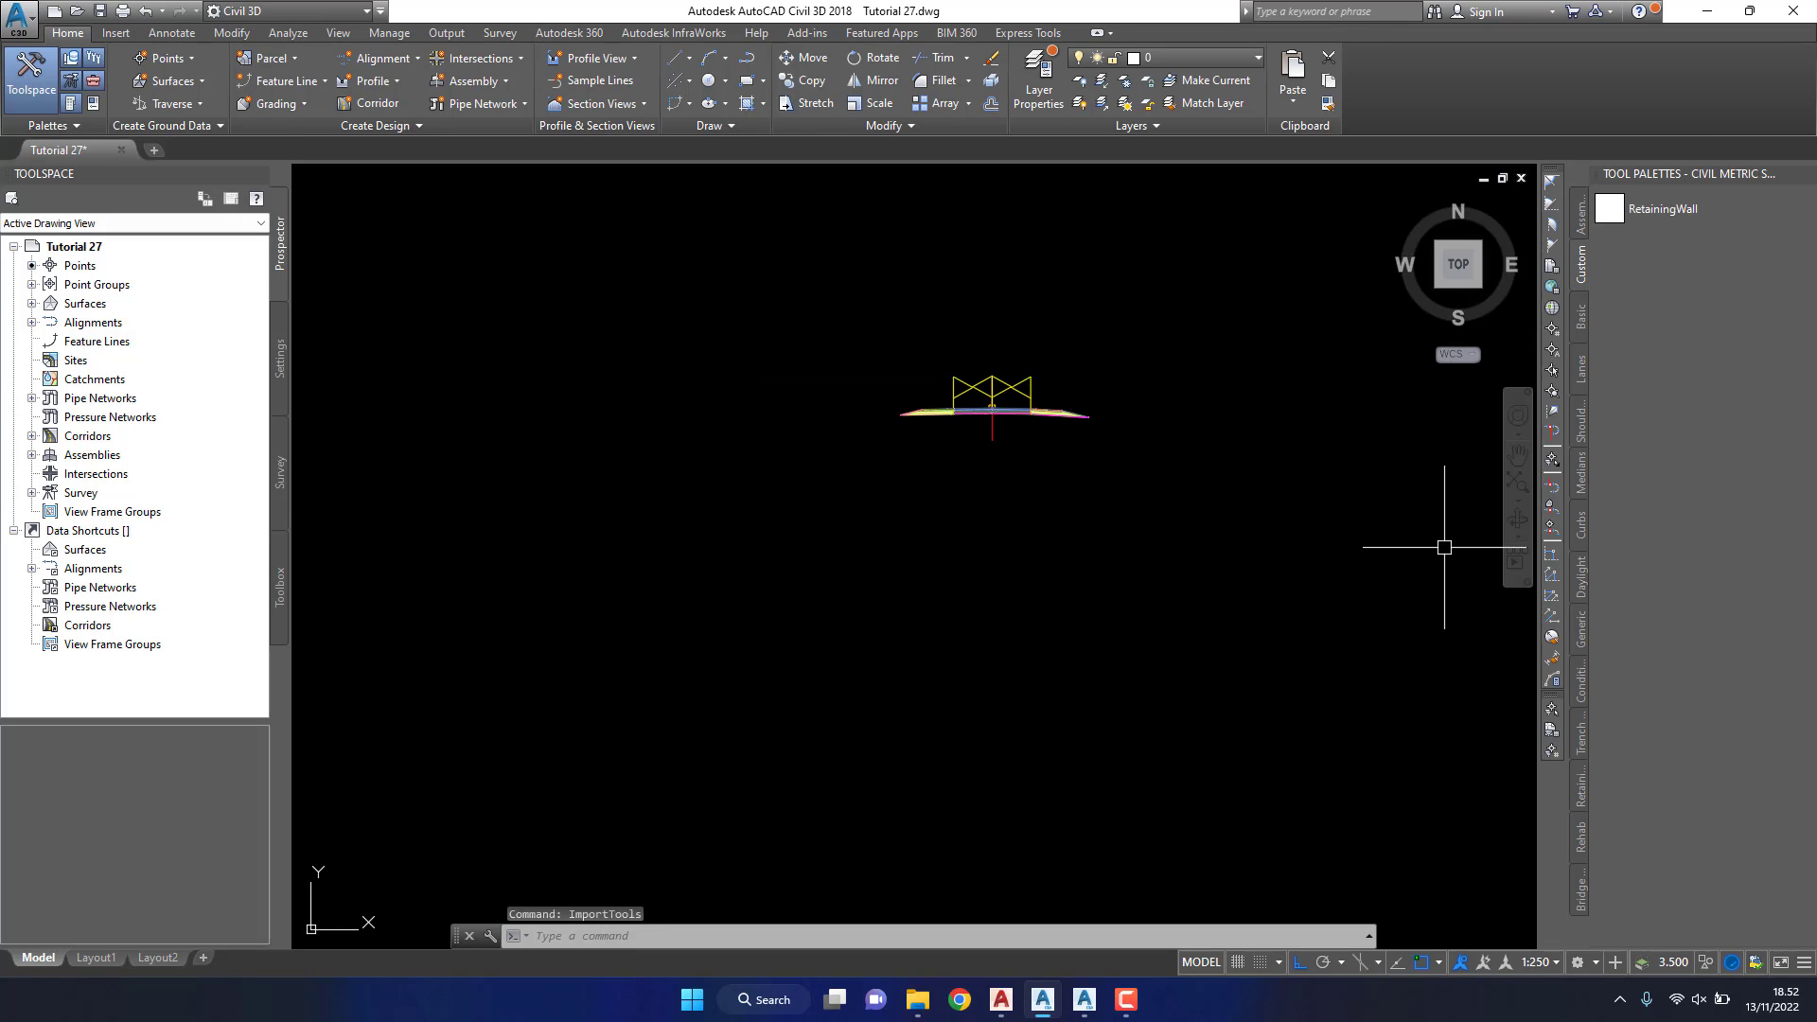
pyautogui.scroll(5, 961, 383)
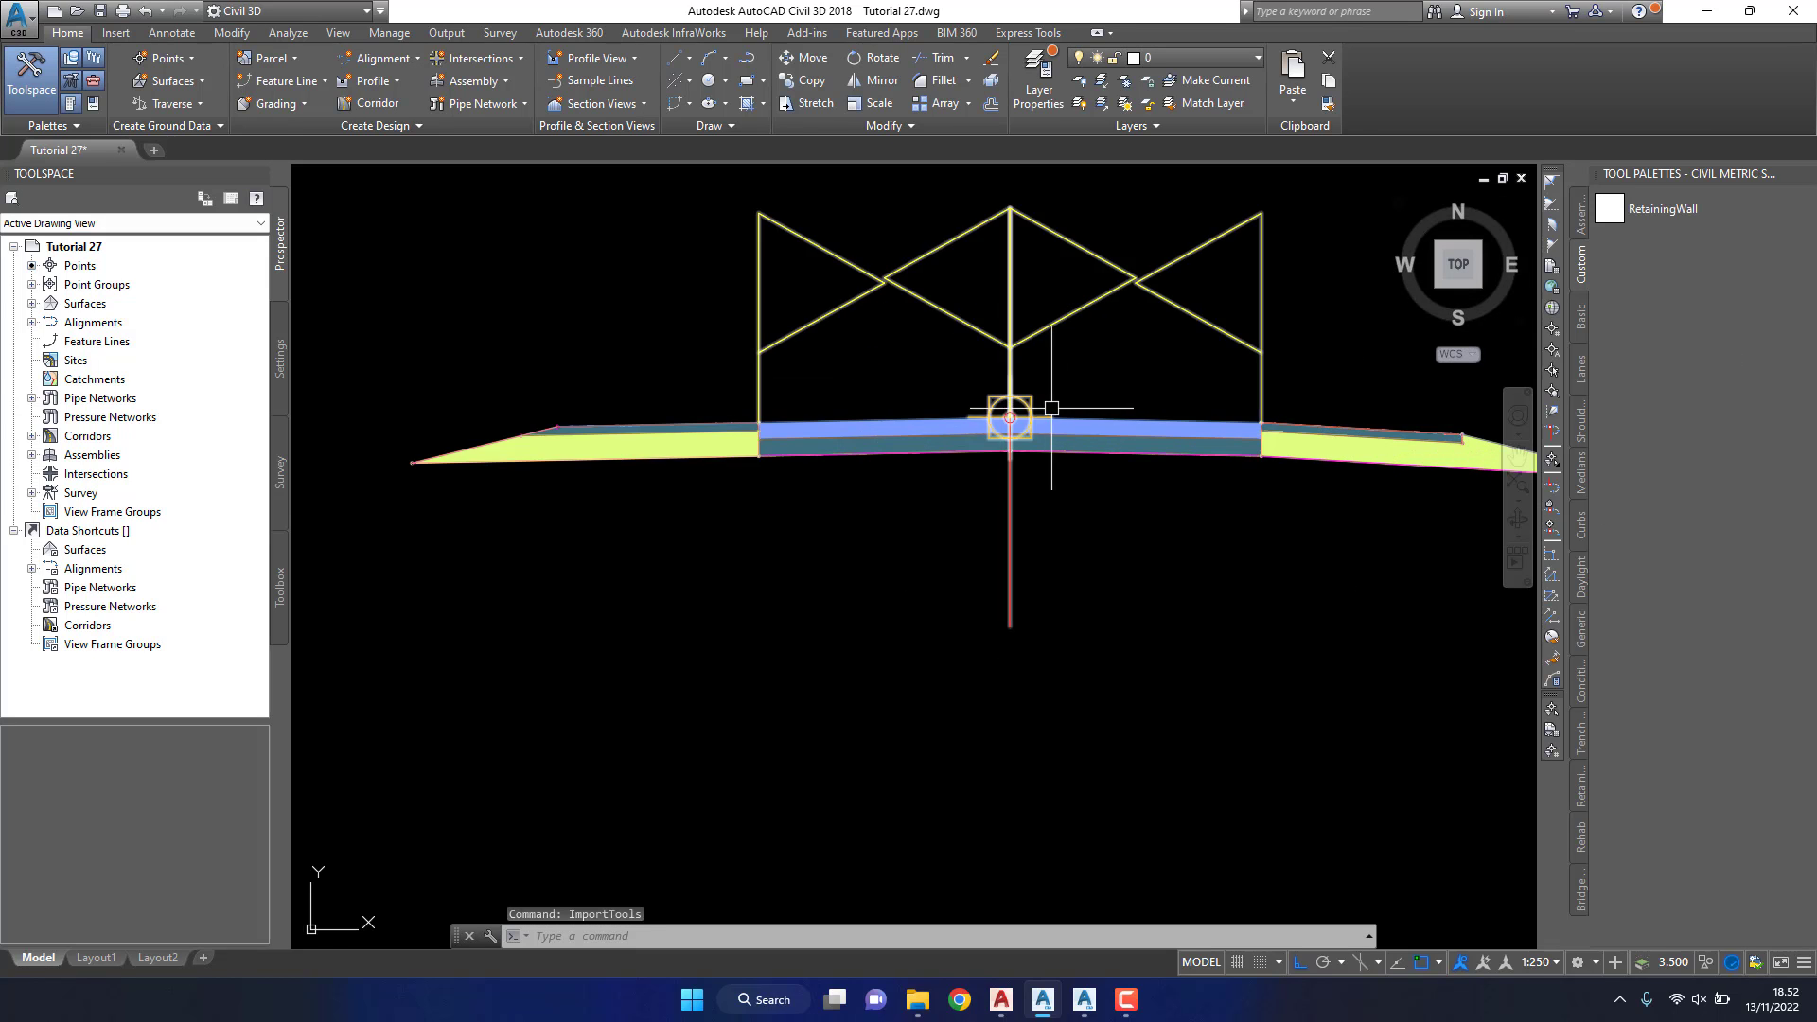
pyautogui.scroll(-2, 952, 464)
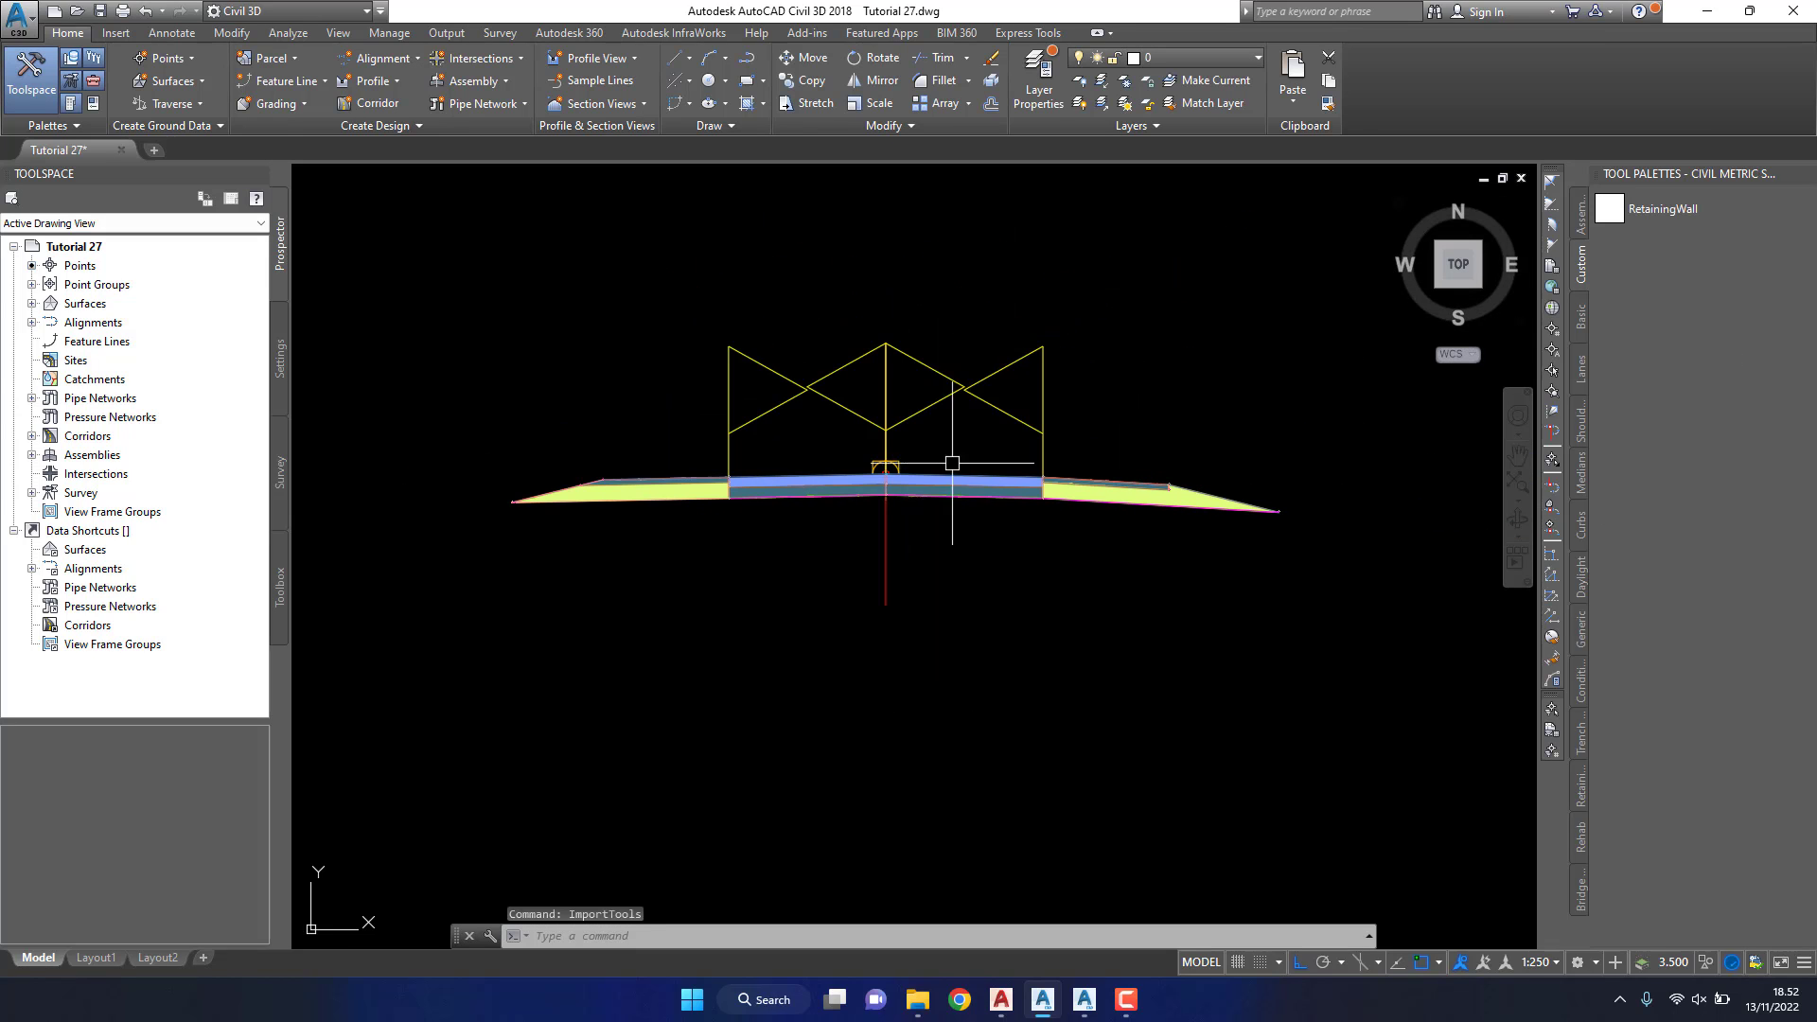
# Step: Pick the RetainingWall tool from the palette and zoom in on the assembly's daylight markers
pyautogui.click(1663, 209)
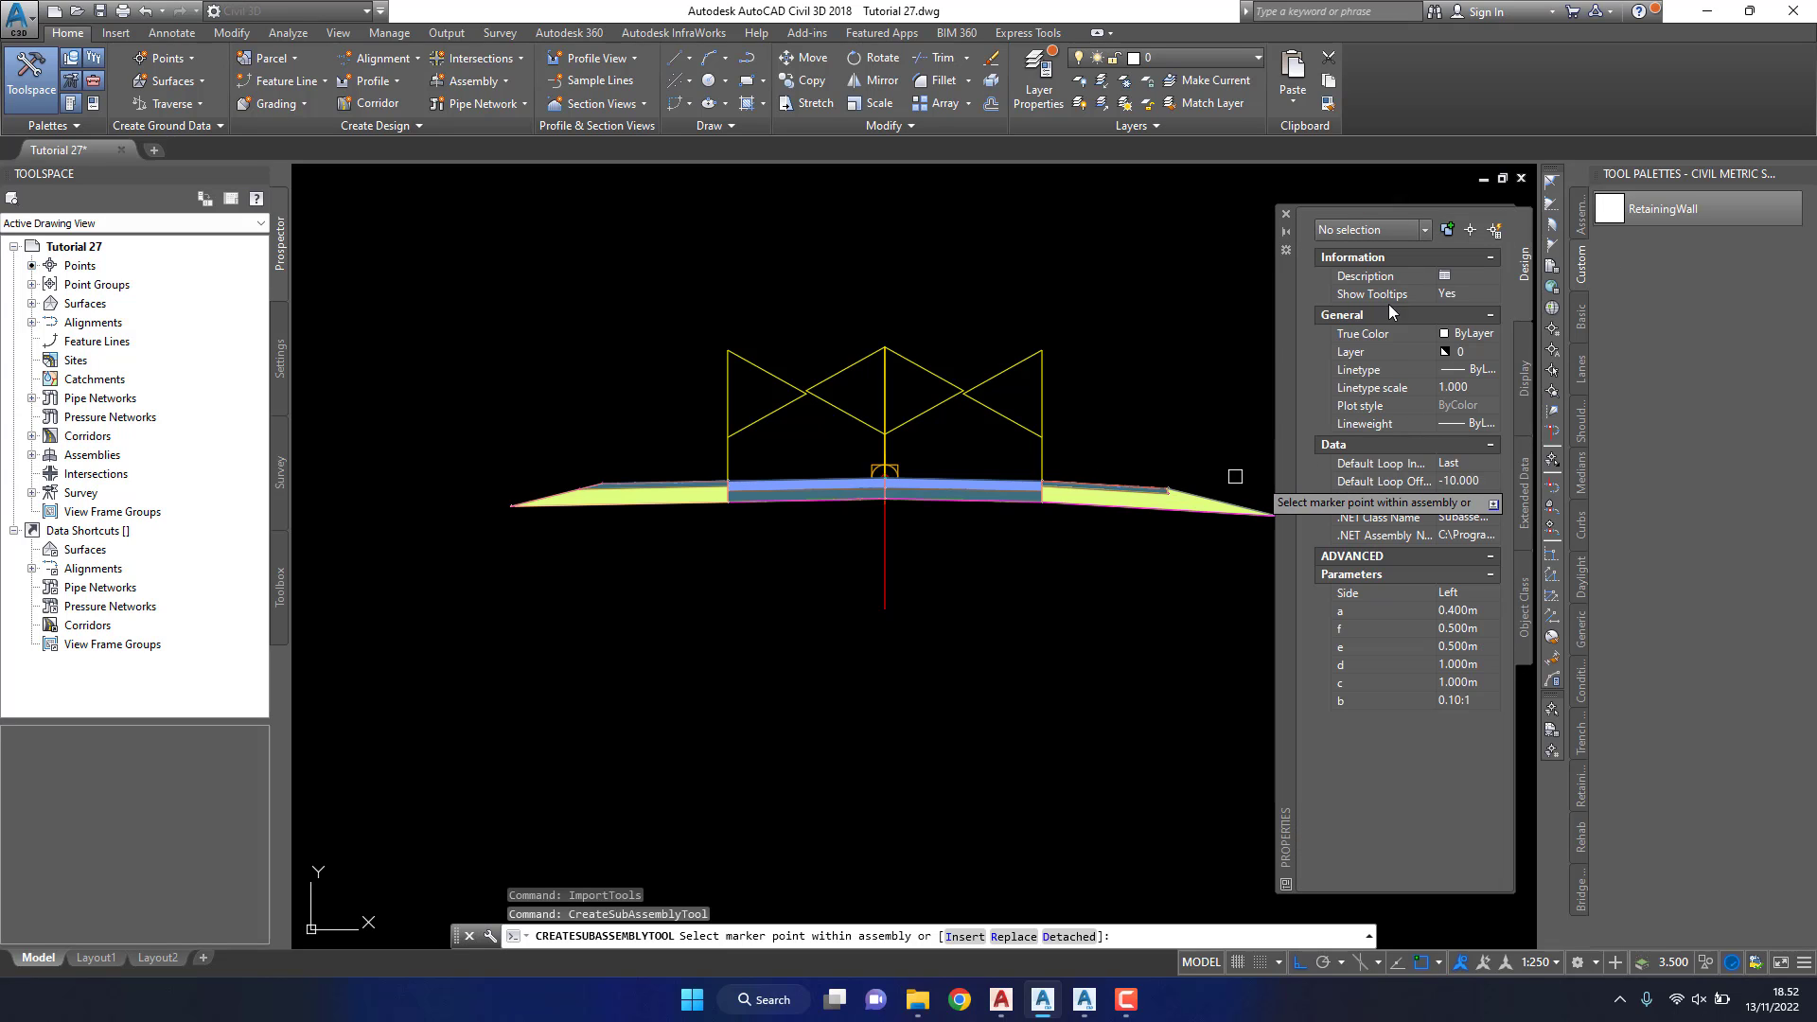
pyautogui.scroll(5, 503, 505)
pyautogui.scroll(4, 531, 514)
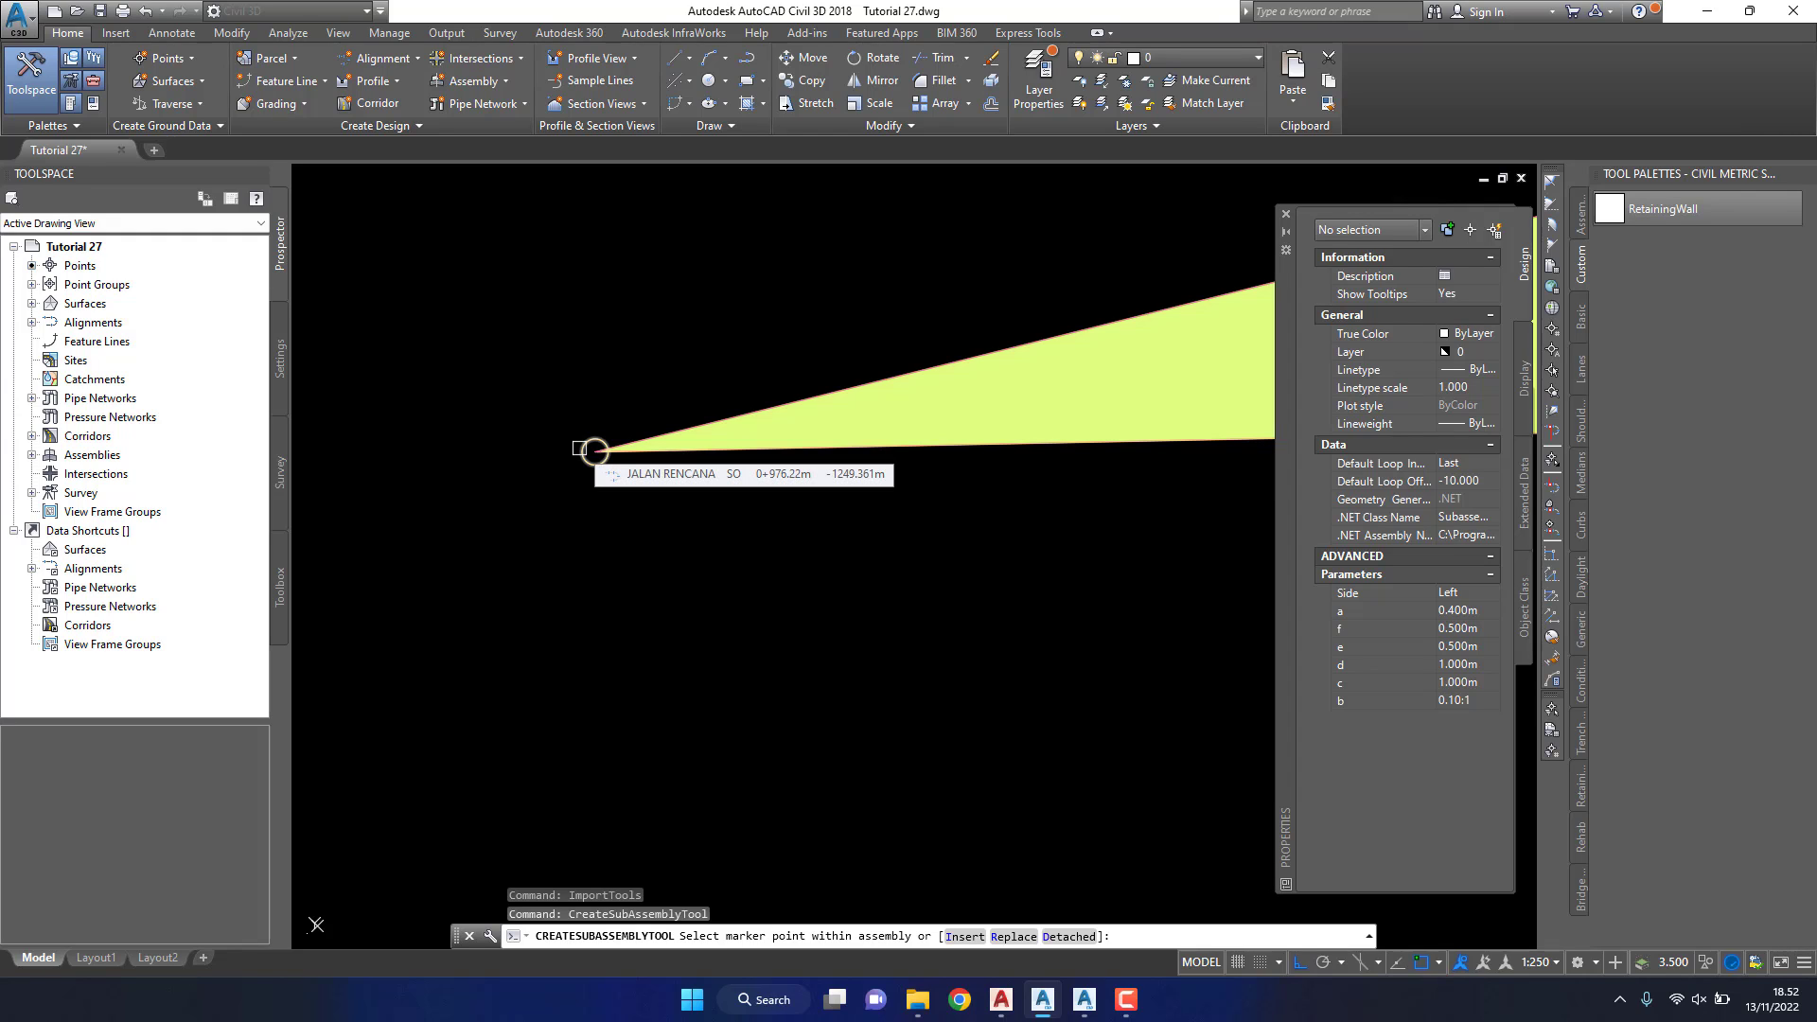
pyautogui.scroll(-3, 594, 451)
pyautogui.scroll(-3, 625, 454)
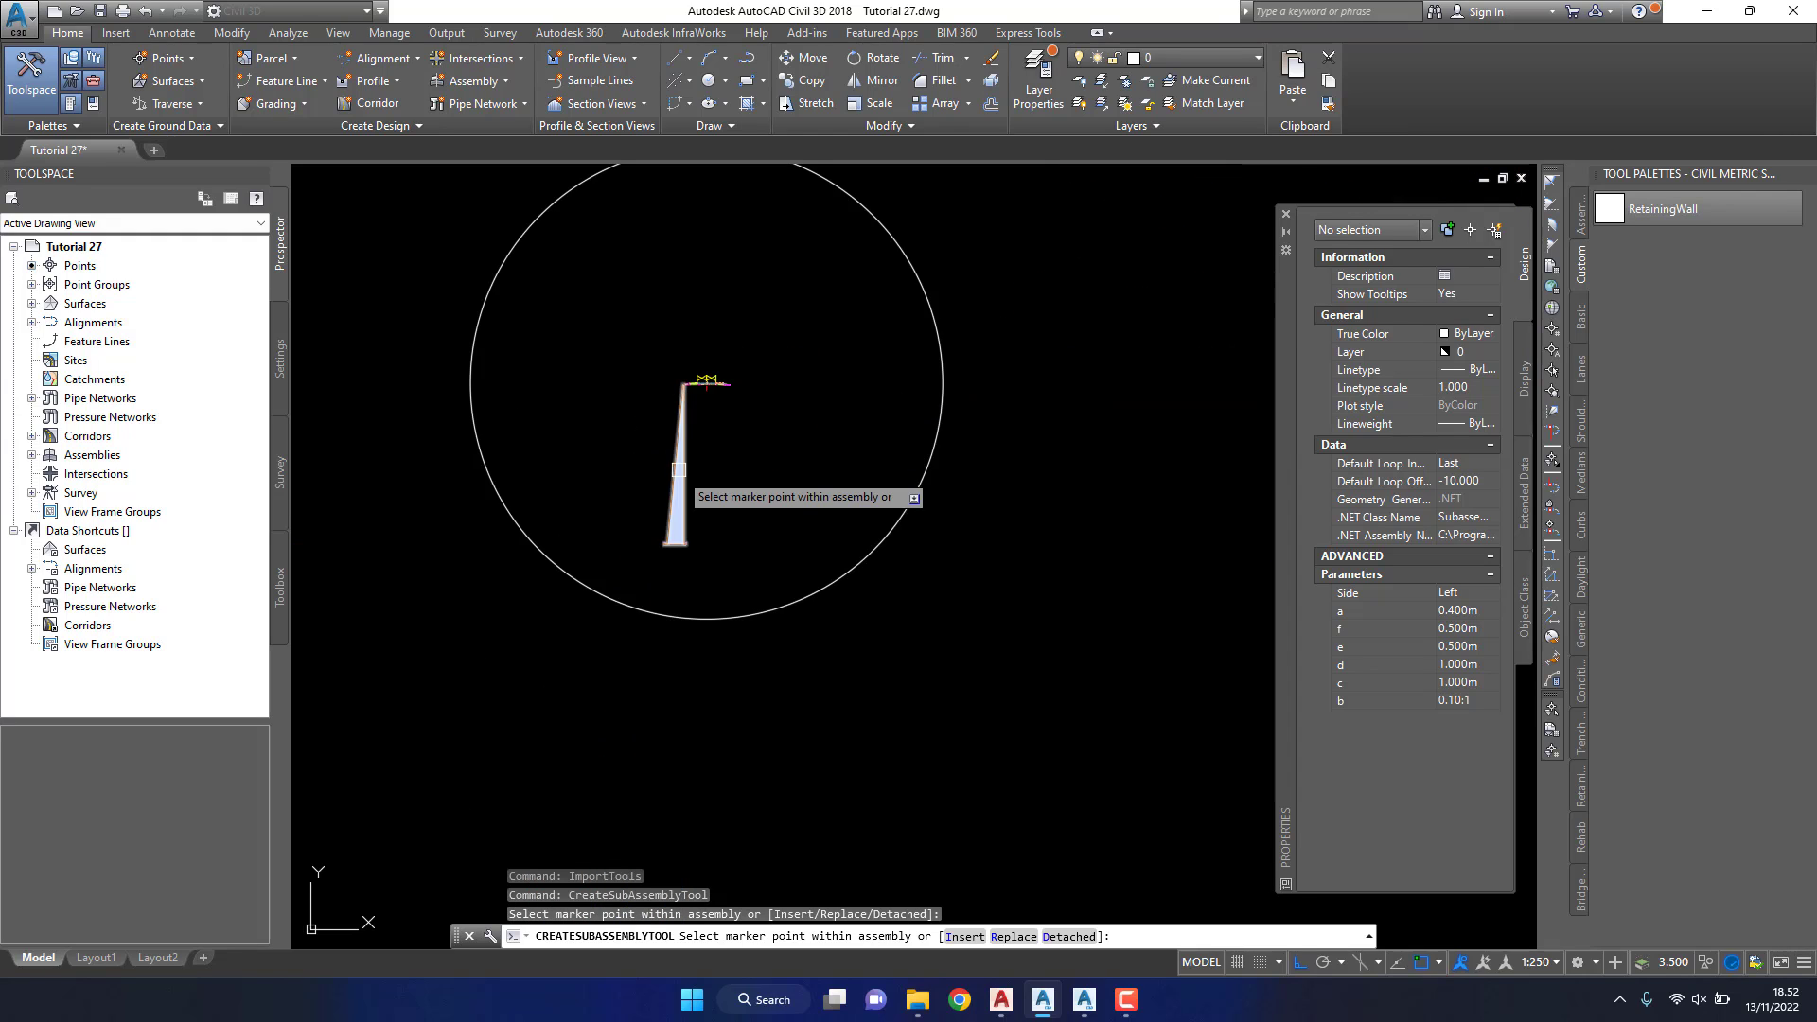
pyautogui.scroll(3, 690, 468)
pyautogui.scroll(-3, 583, 438)
pyautogui.scroll(-2, 783, 321)
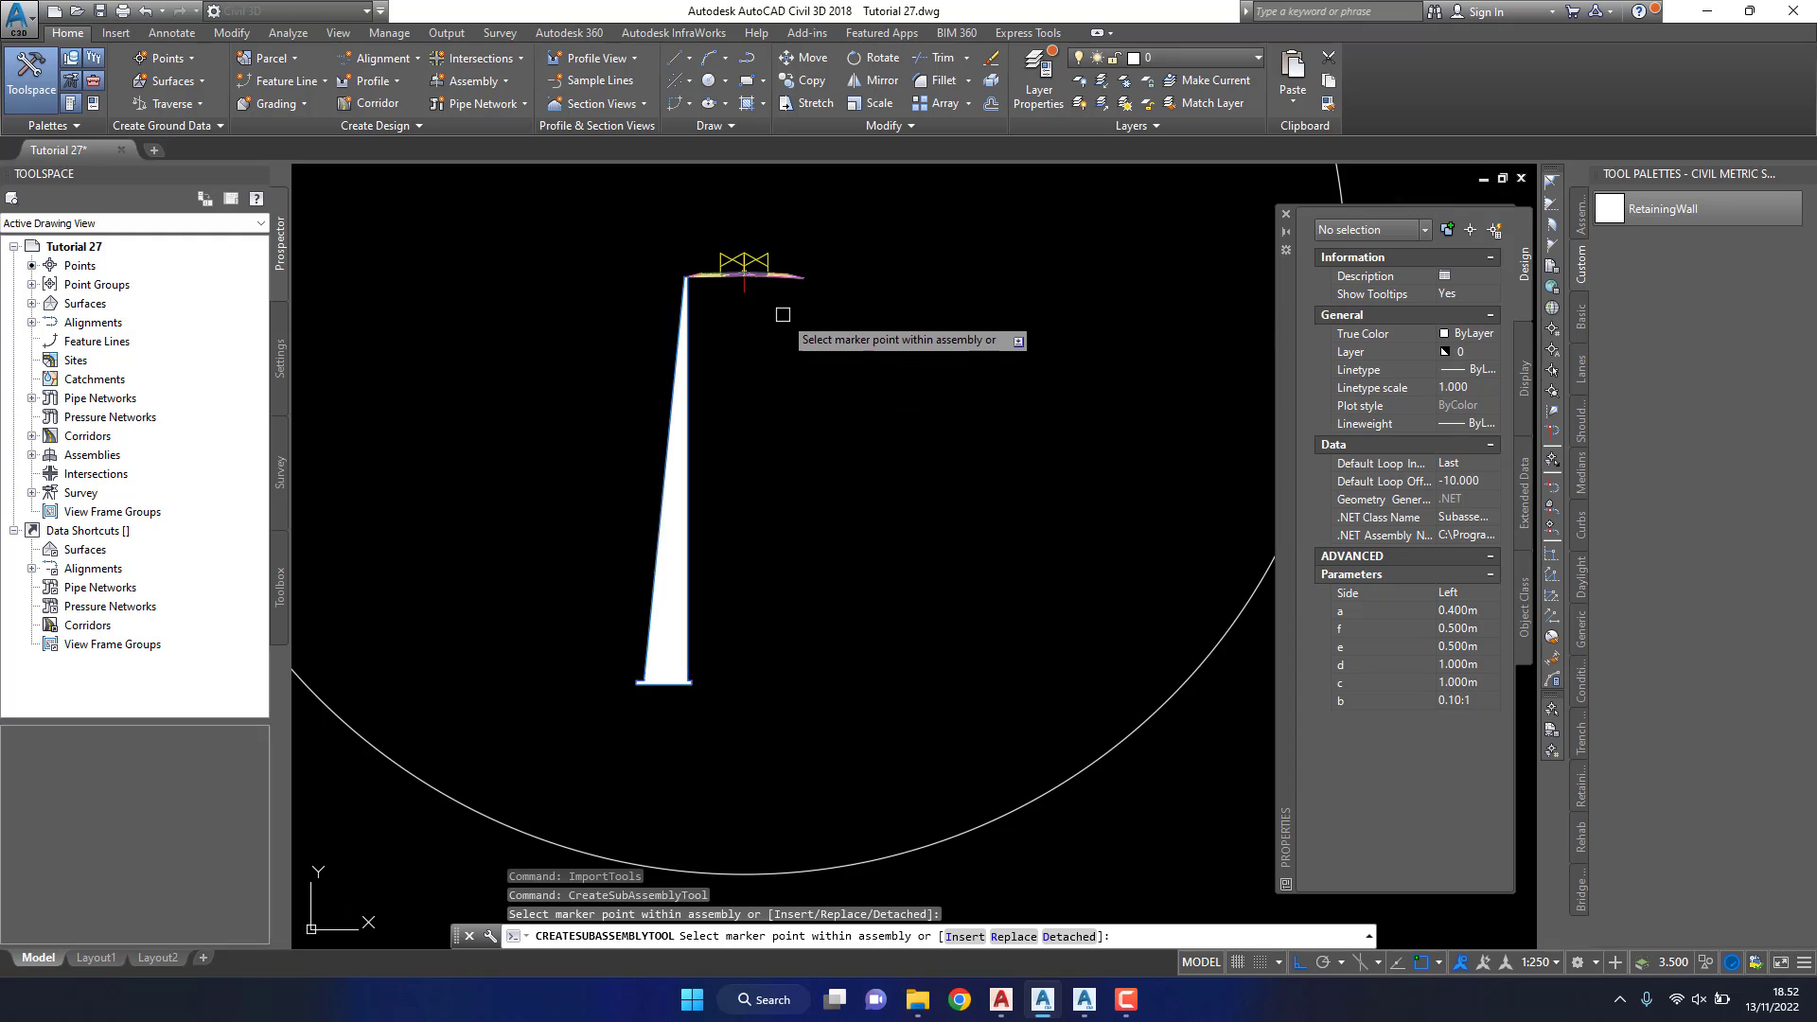
pyautogui.scroll(-2, 854, 322)
pyautogui.scroll(5, 853, 323)
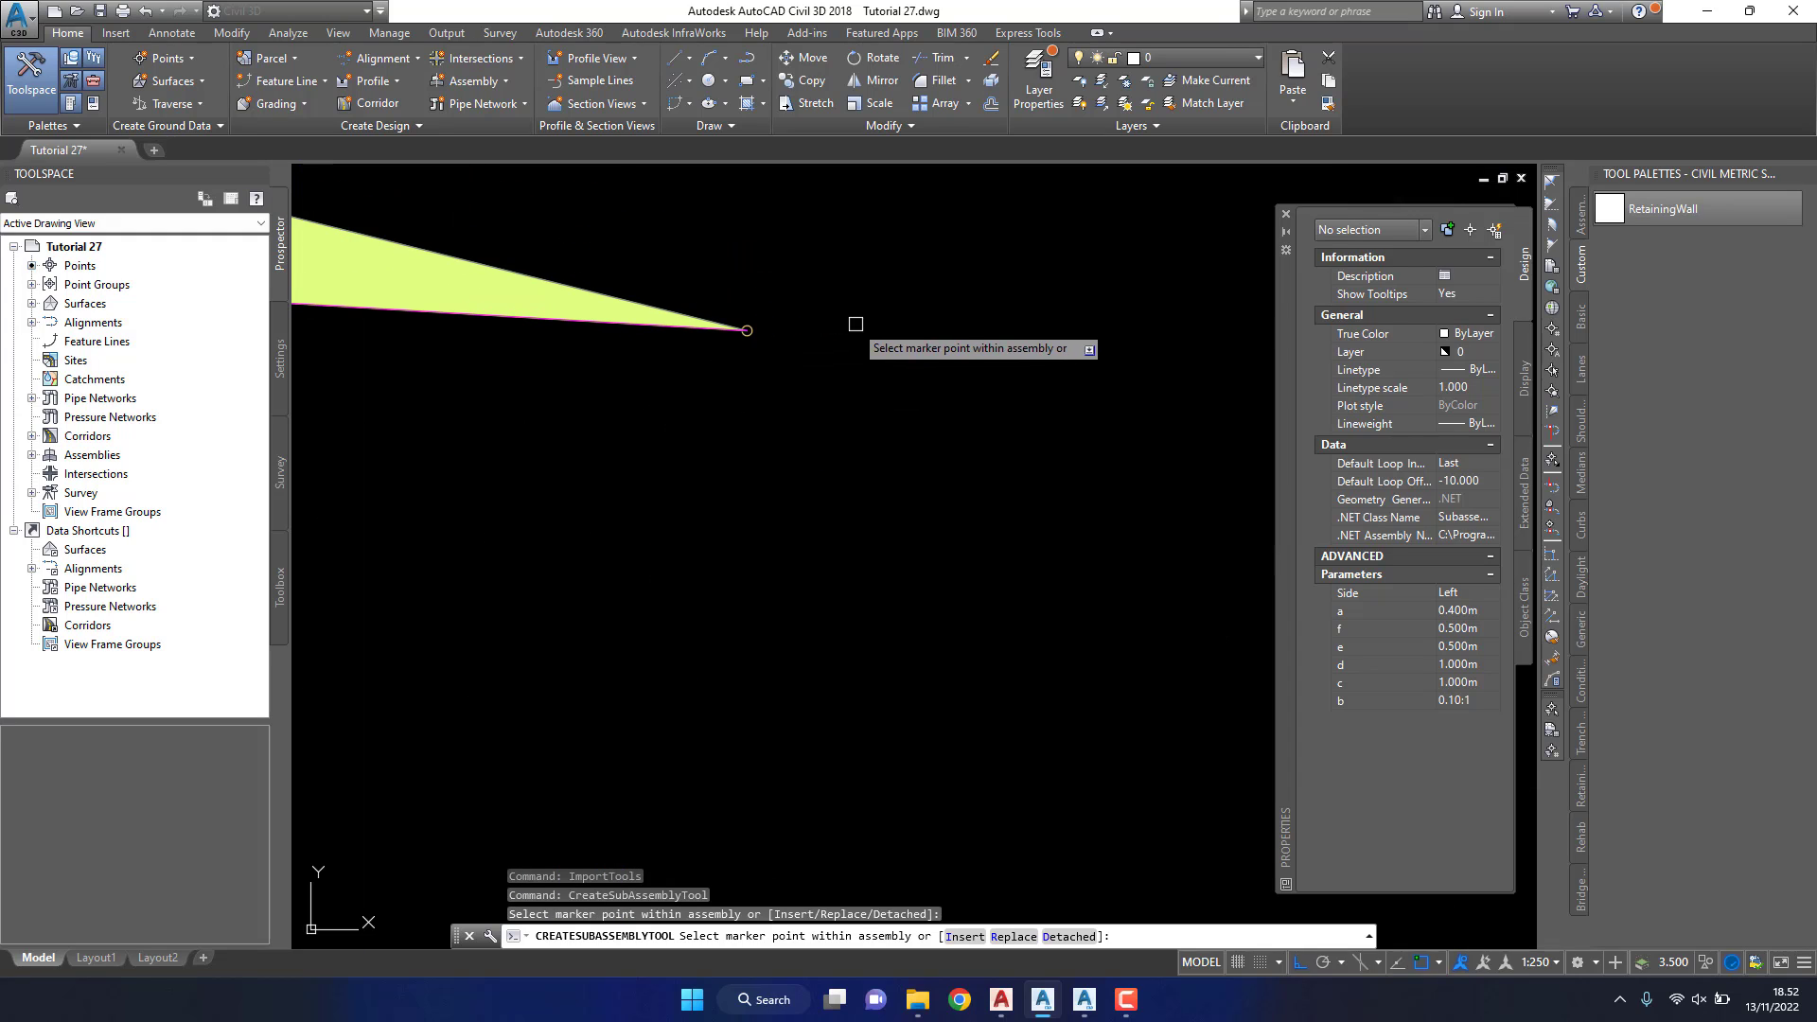
# Step: Attach the RetainingWall at the other daylight end and finish the placement
pyautogui.click(741, 325)
pyautogui.scroll(-3, 863, 320)
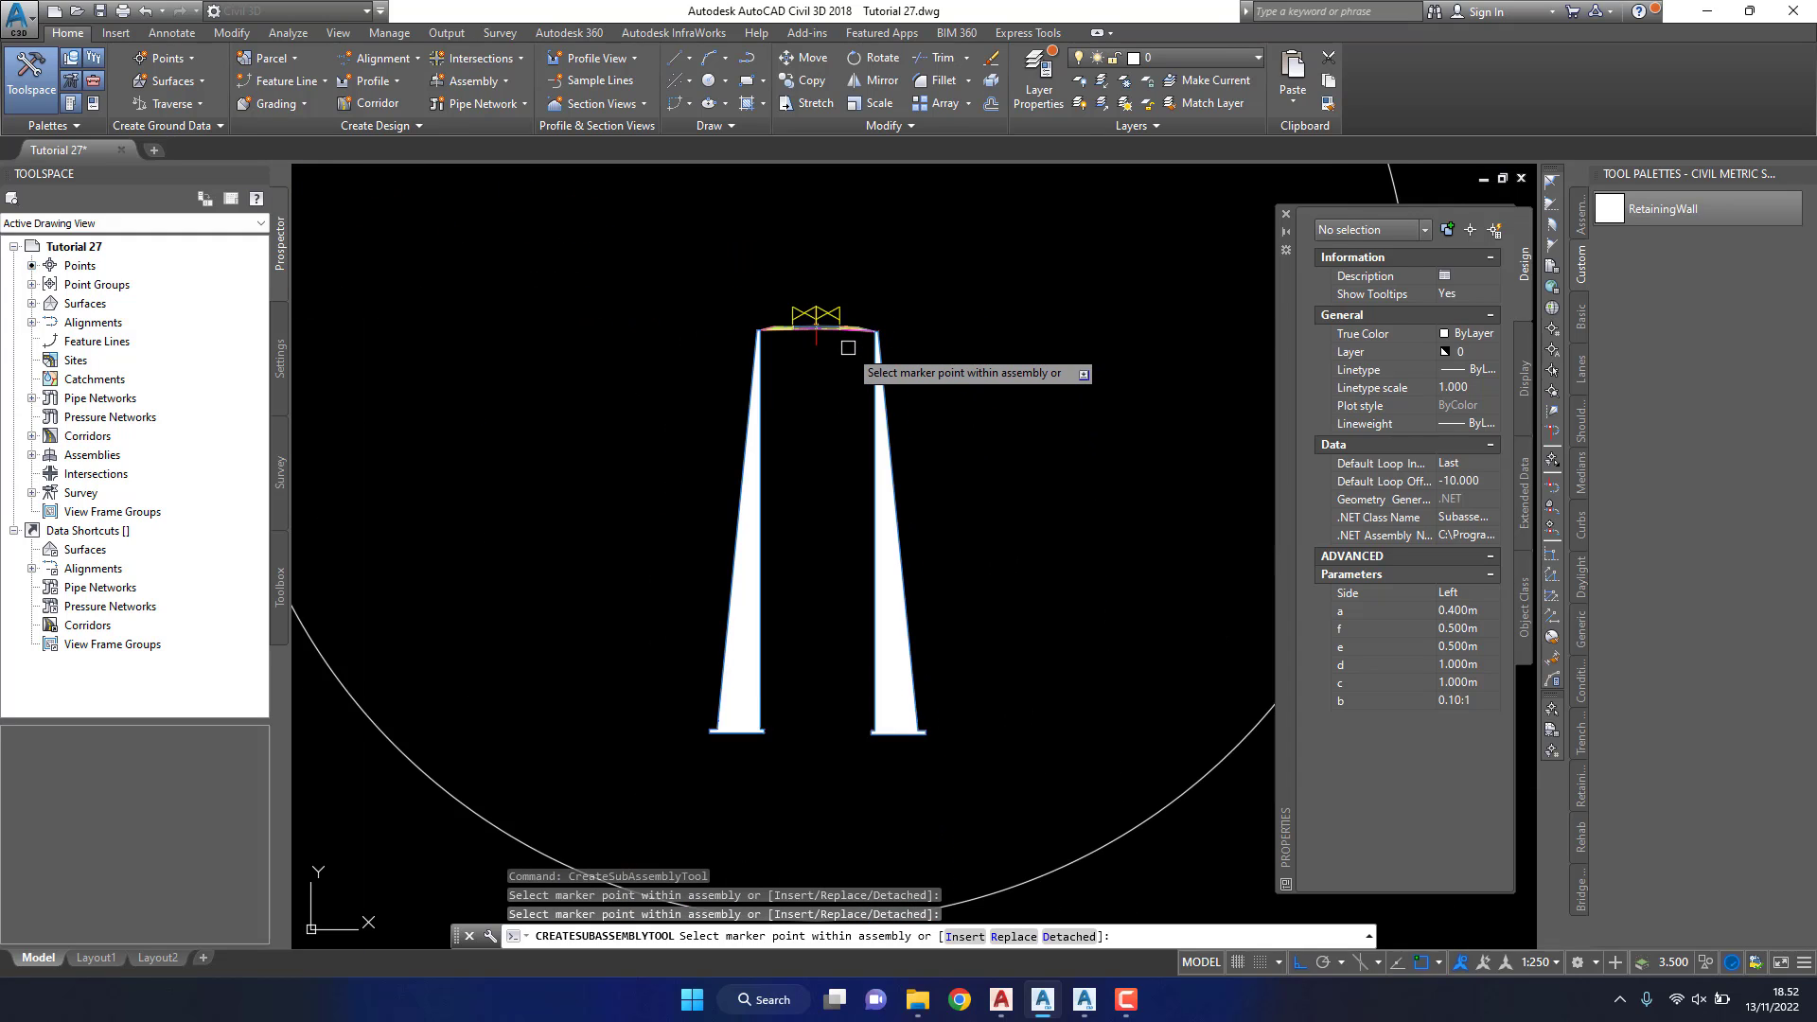
pyautogui.rightClick(820, 367)
pyautogui.click(819, 367)
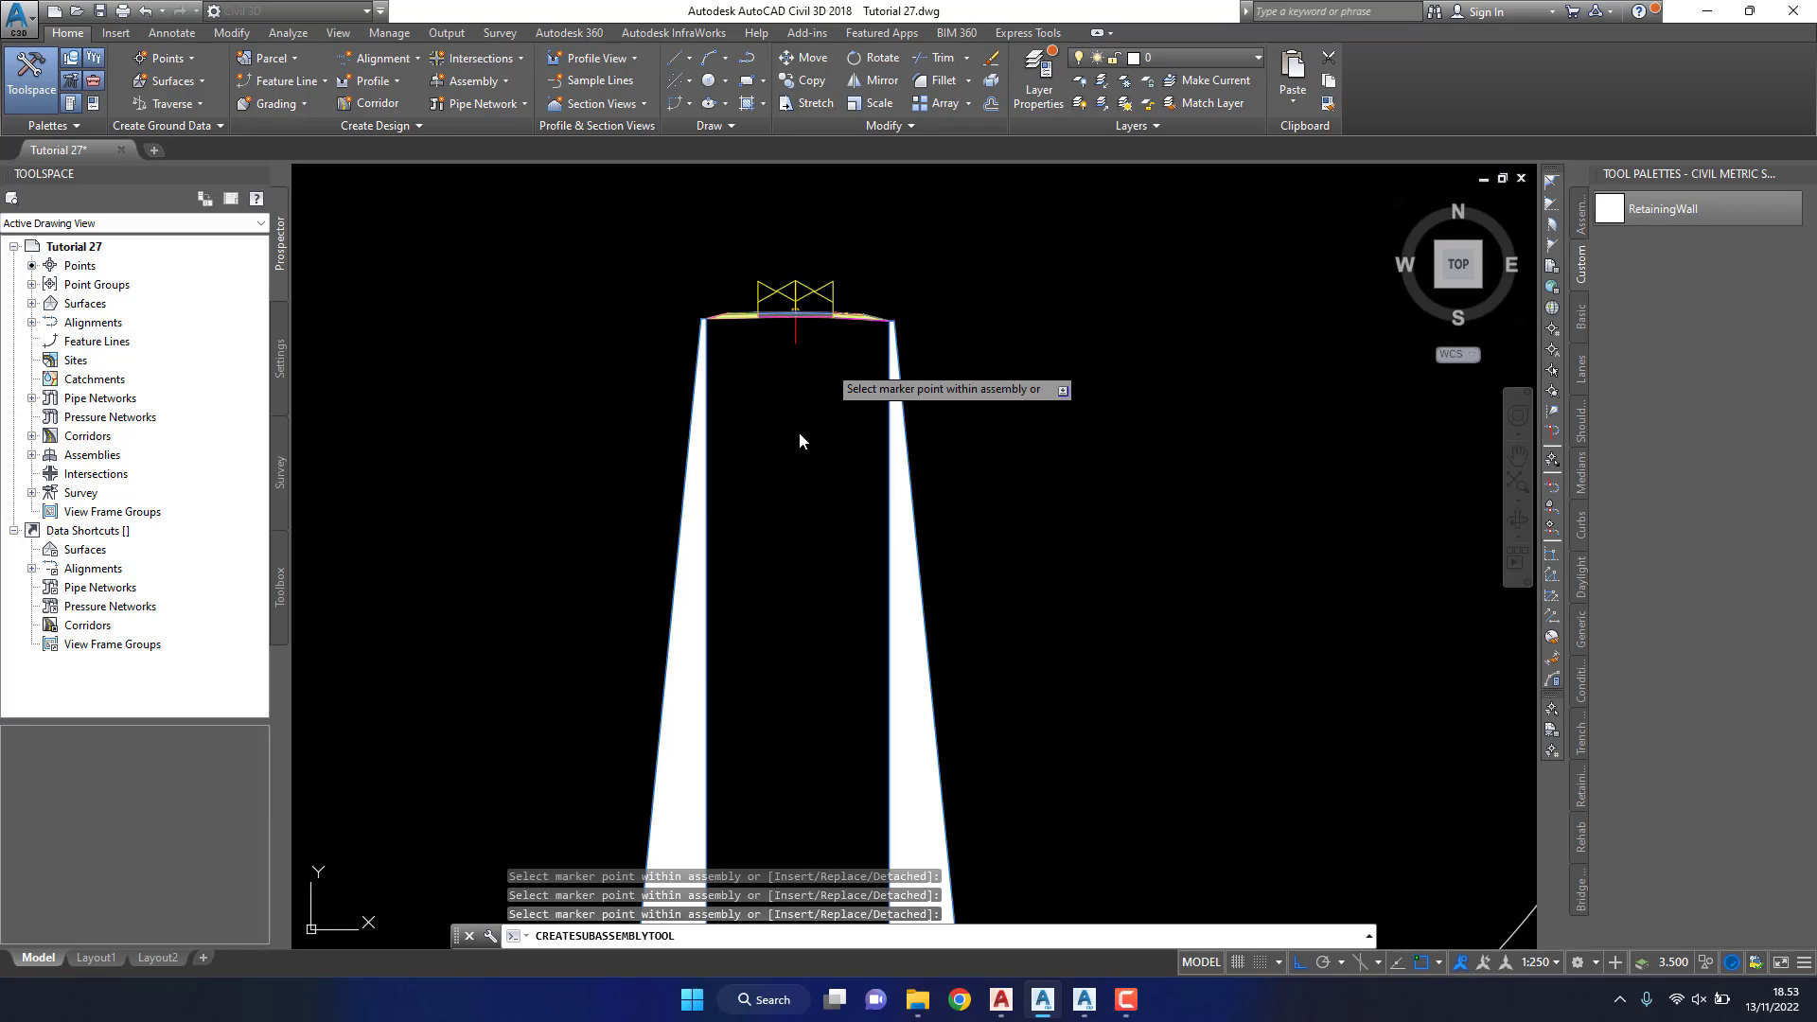
# Step: Select the right RetainingWall subassembly and open its Properties
pyautogui.click(799, 431)
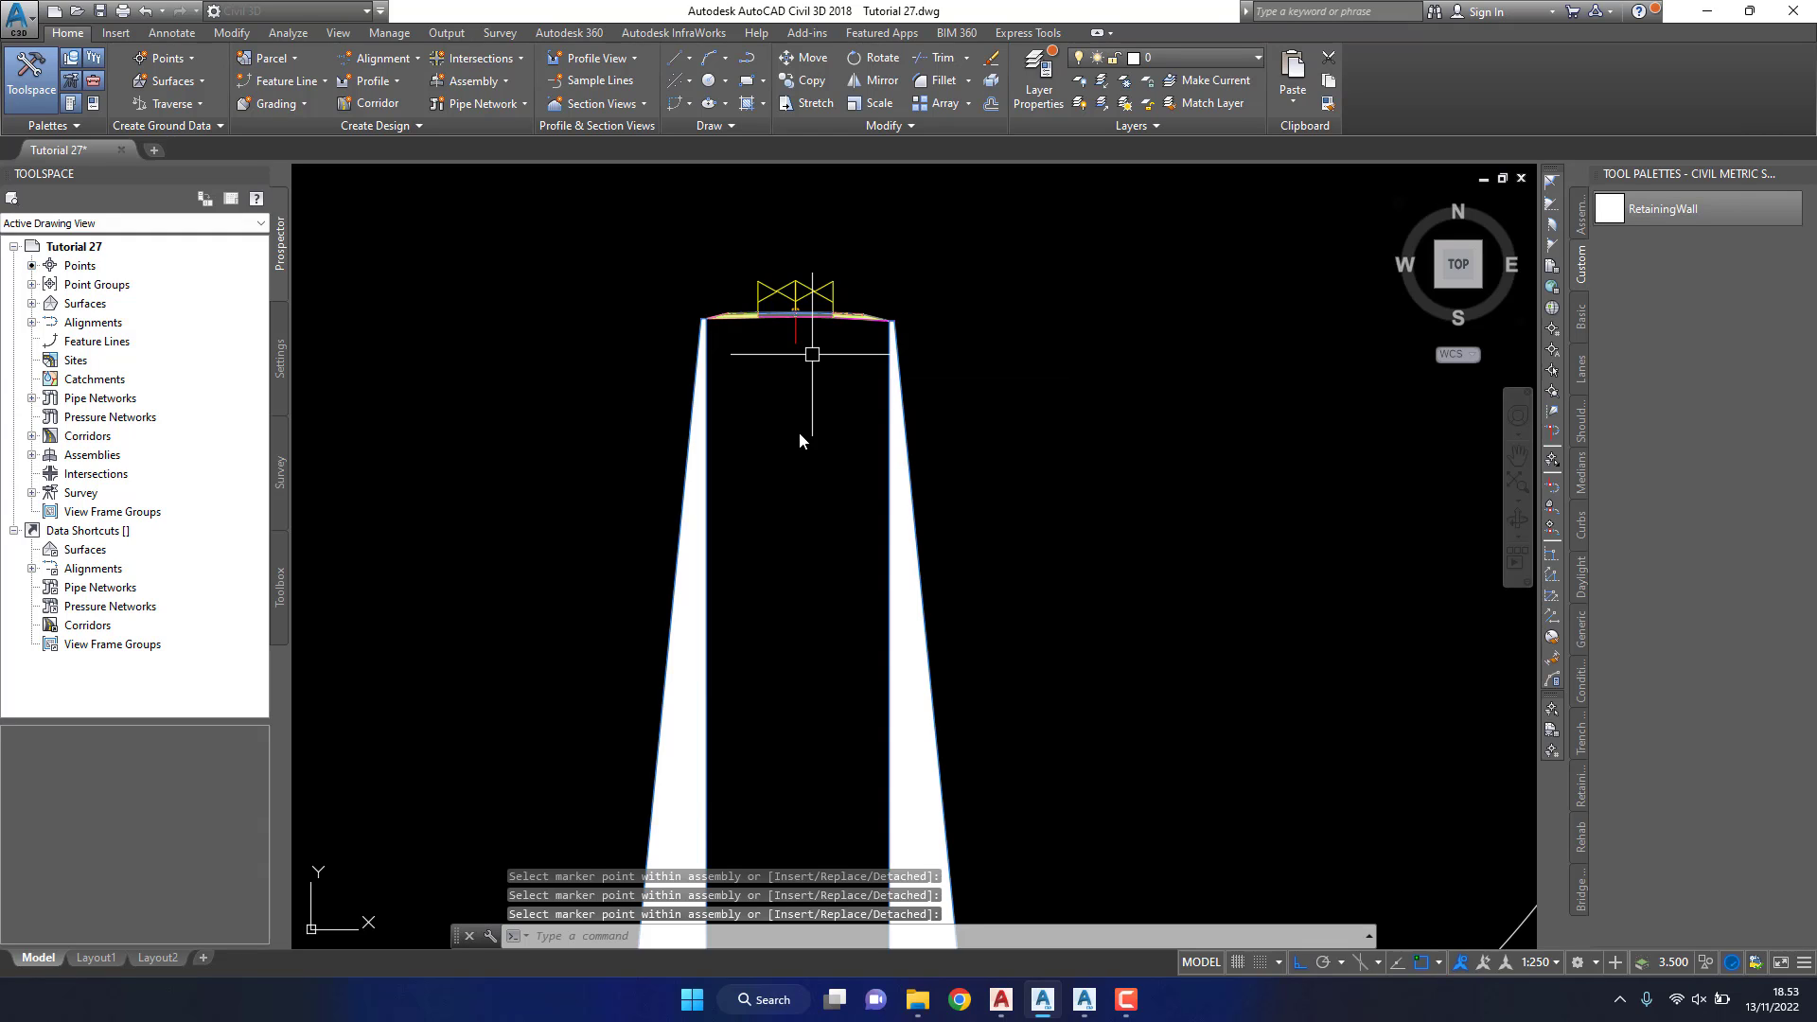
pyautogui.click(810, 438)
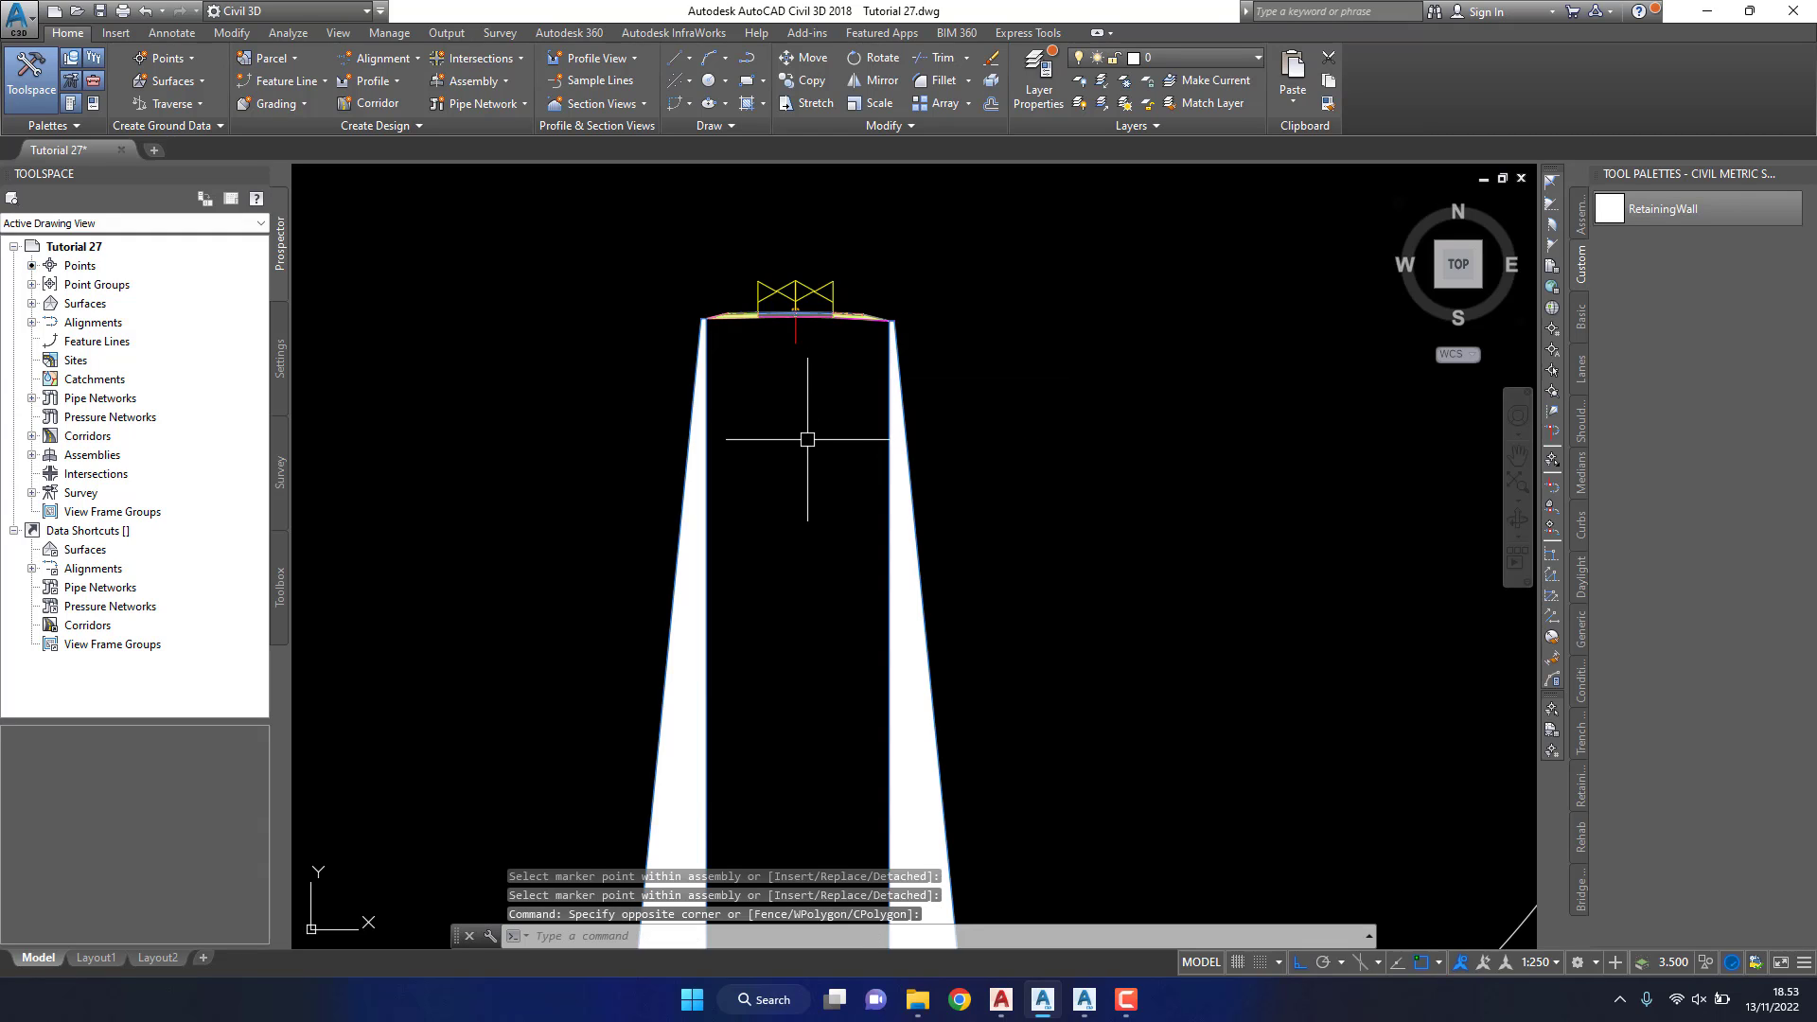
pyautogui.scroll(5, 897, 322)
pyautogui.scroll(2, 899, 361)
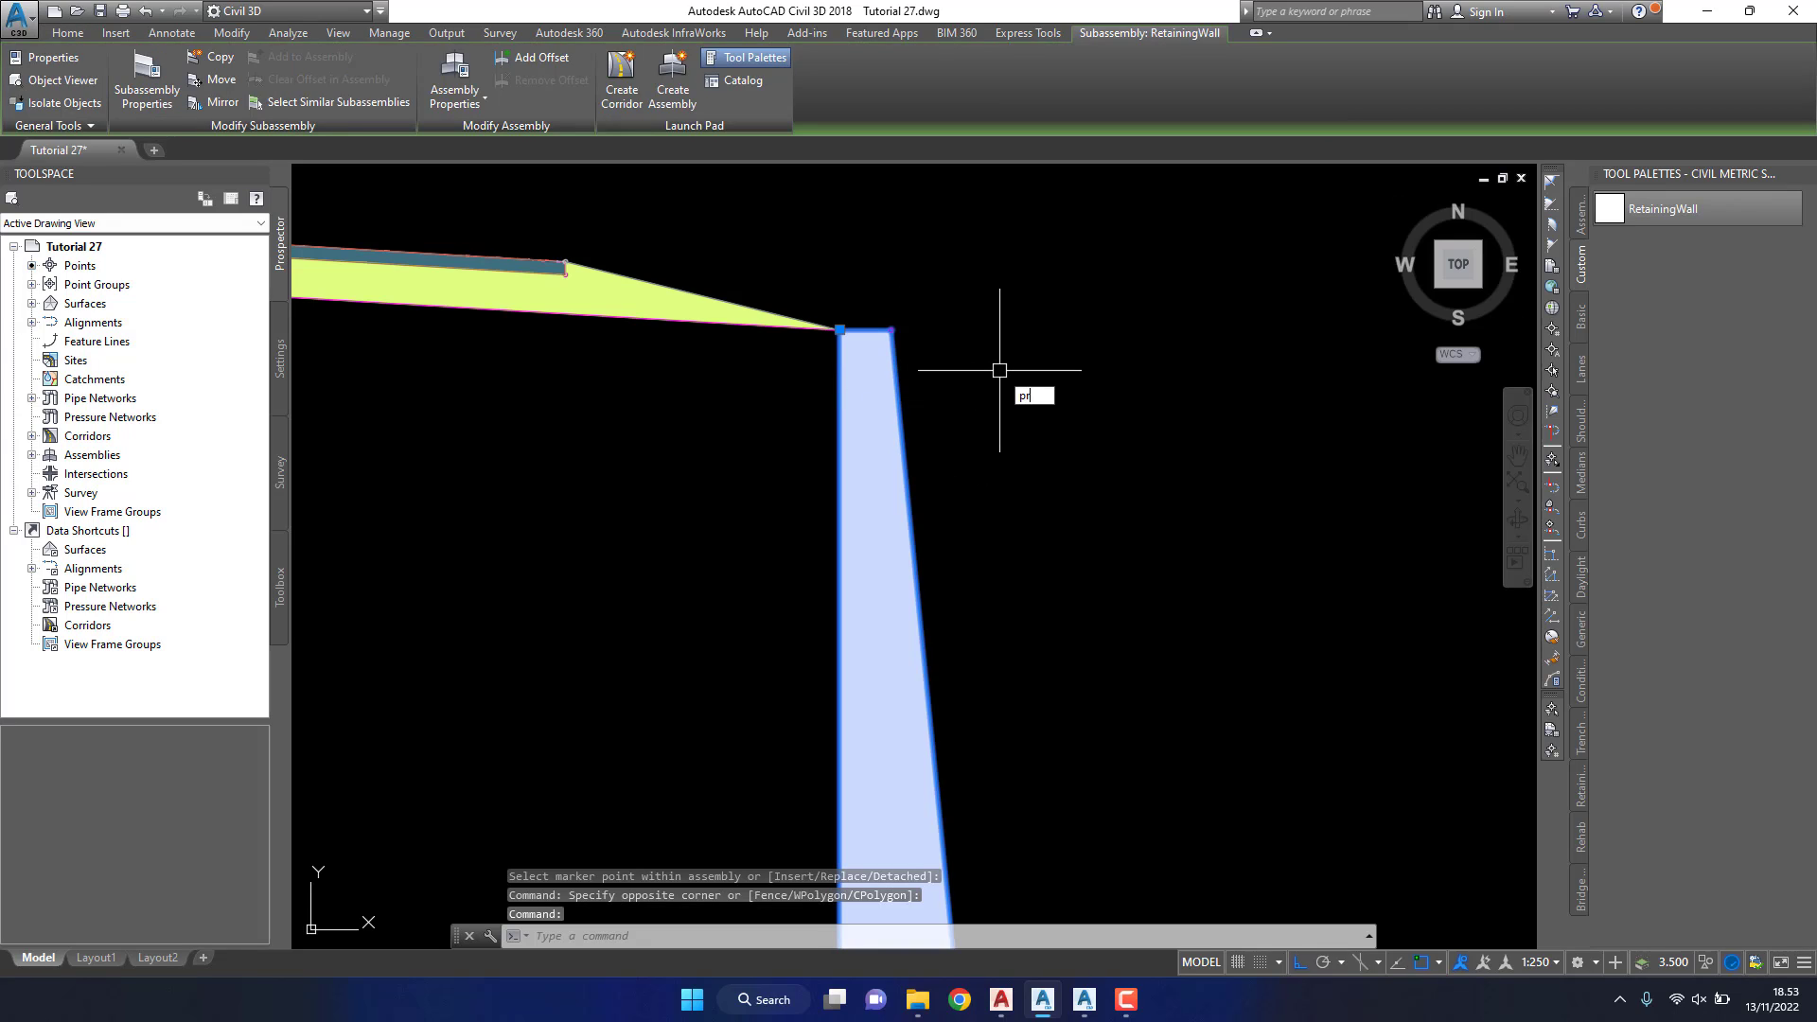
pyautogui.press('Return')
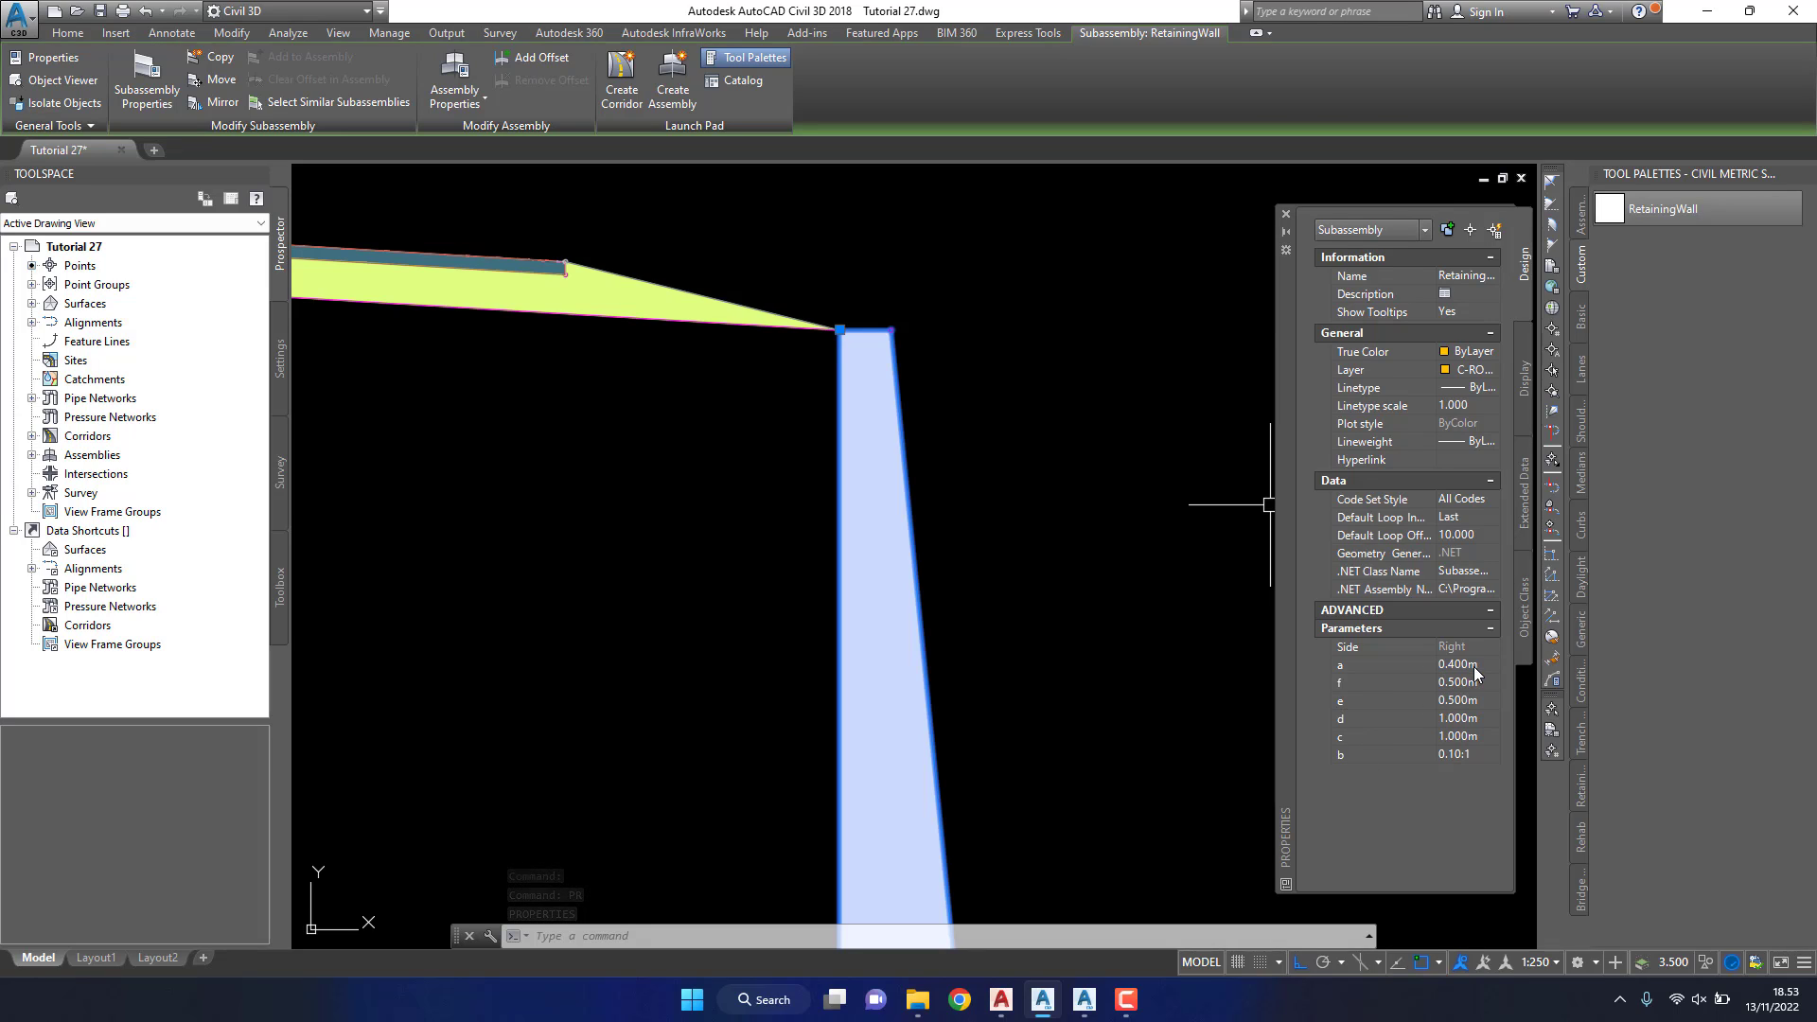
# Step: Try a wider top width a and a steeper 0.21:1 batter b on the right wall
pyautogui.click(1476, 667)
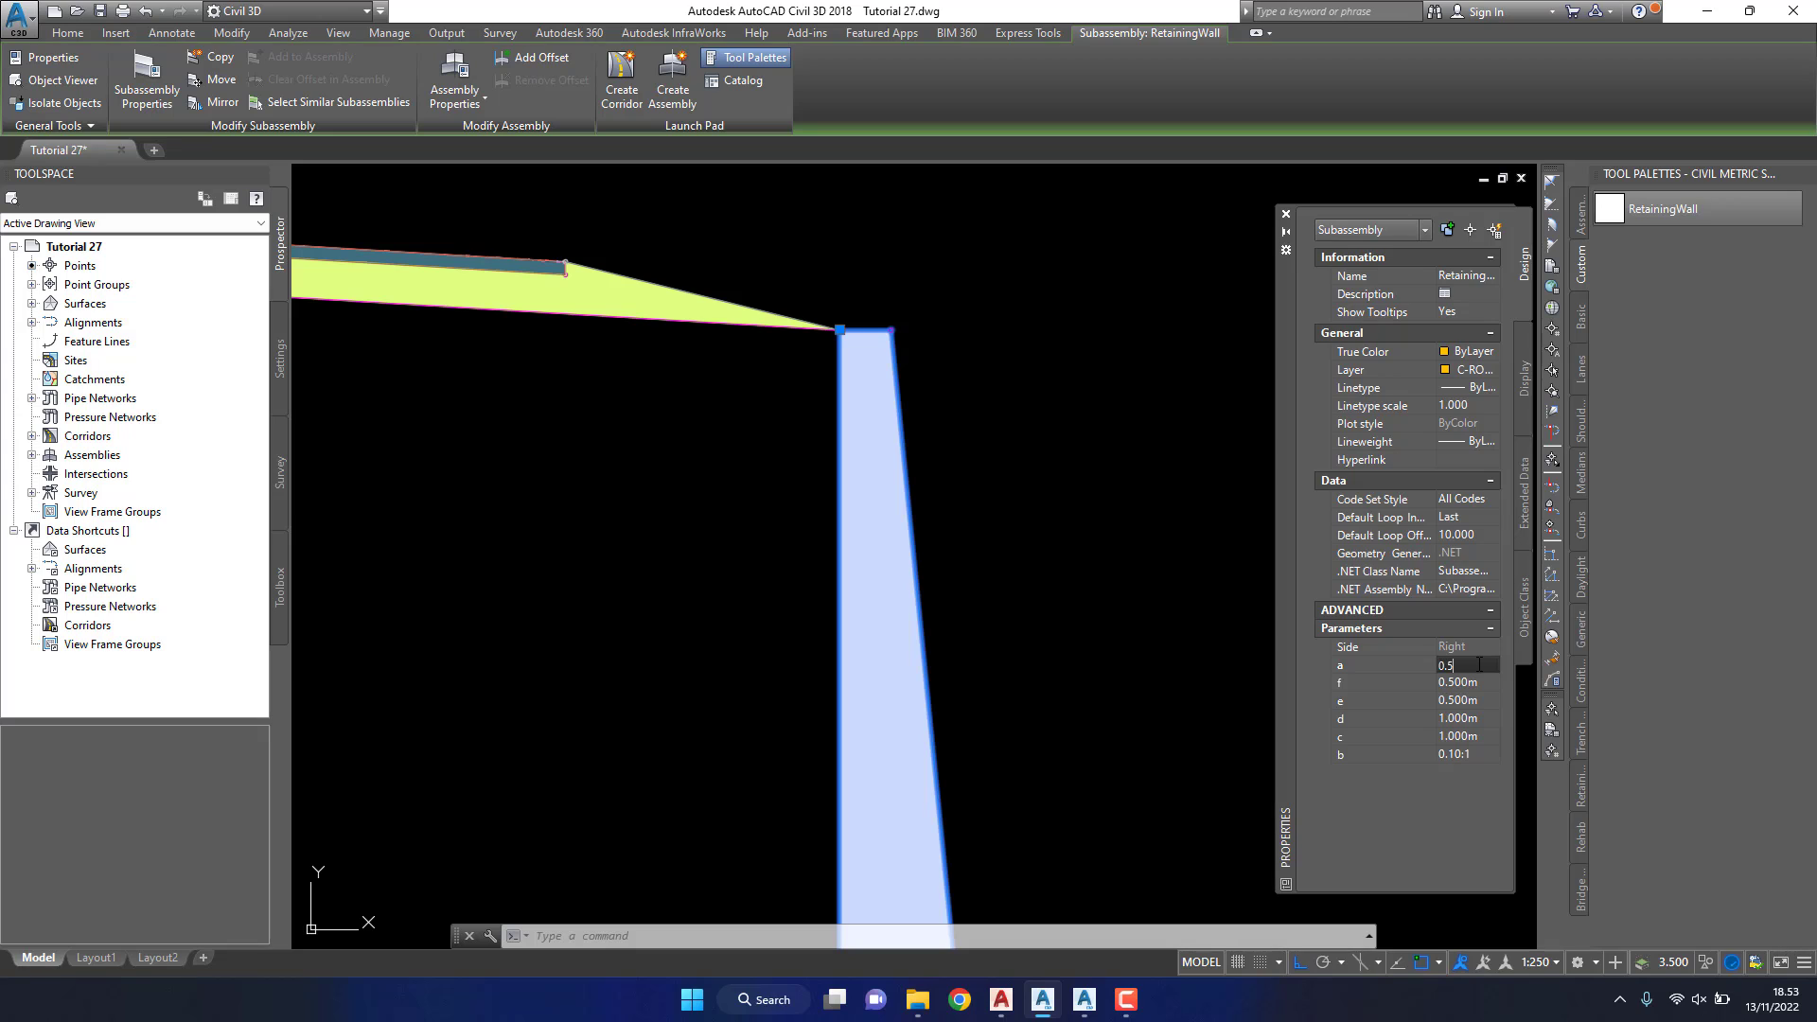
pyautogui.scroll(-2, 965, 430)
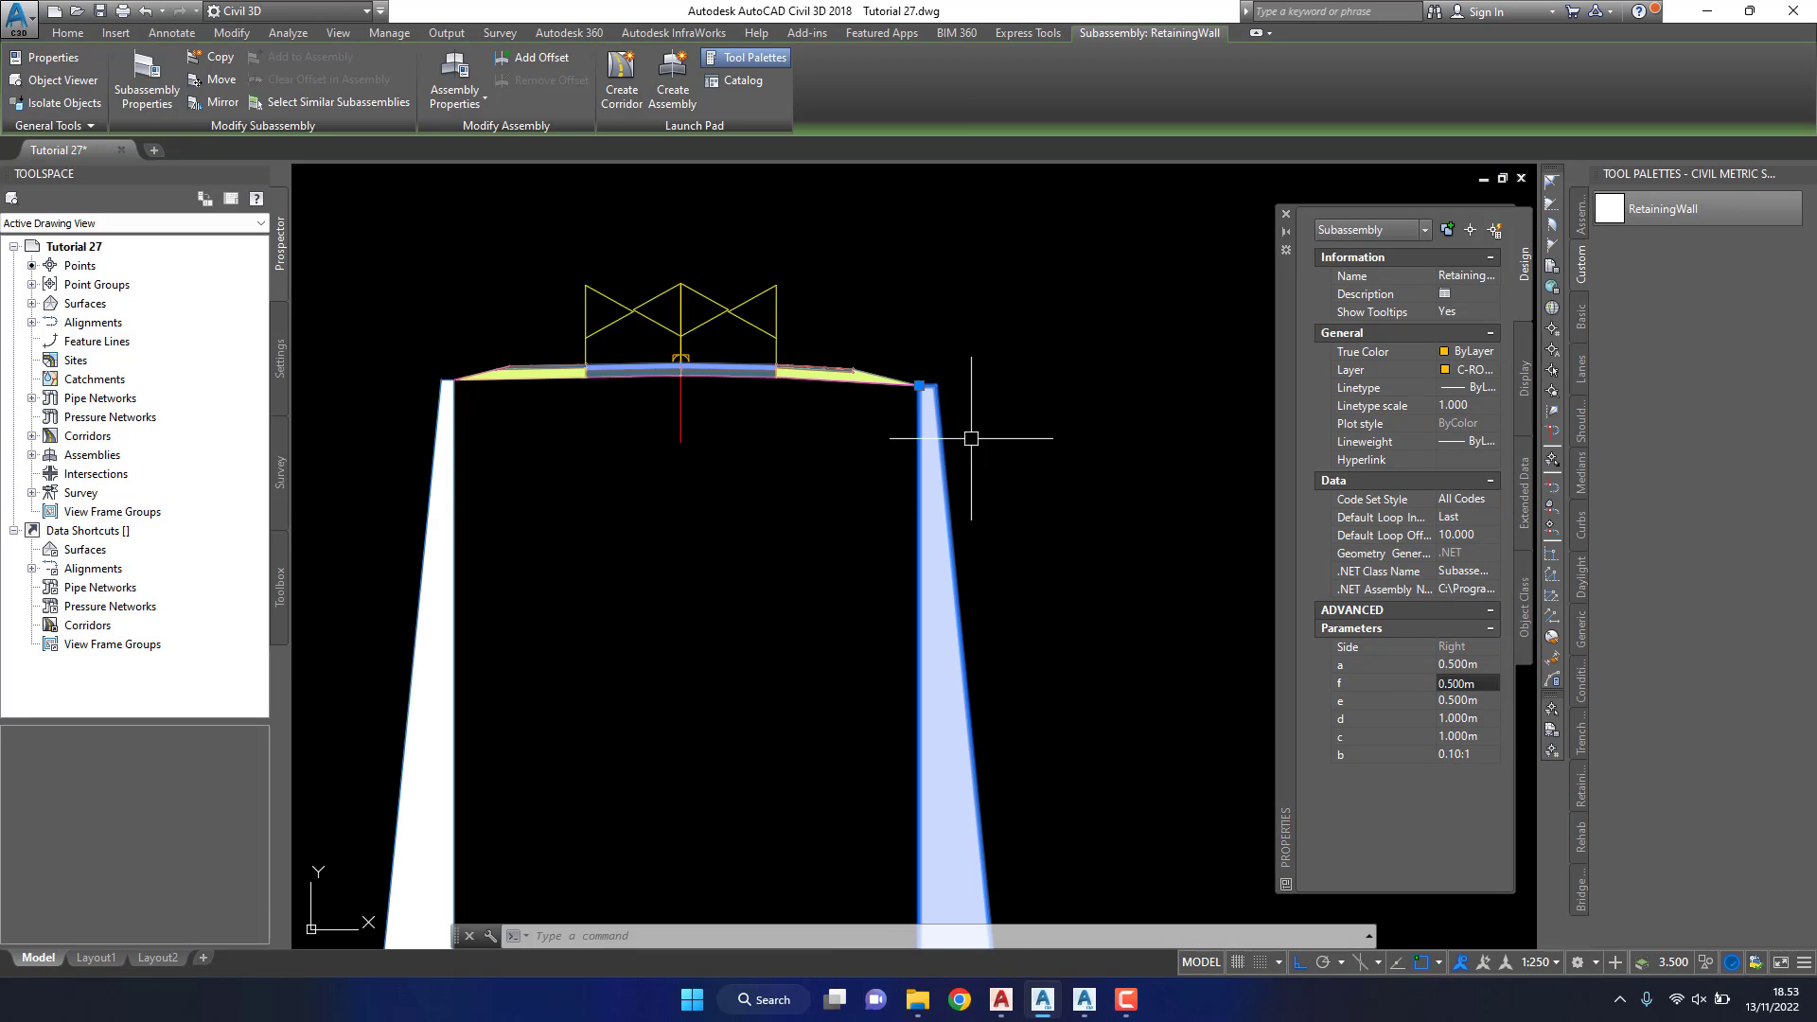
pyautogui.scroll(-2, 902, 318)
pyautogui.scroll(-2, 903, 318)
pyautogui.scroll(1, 954, 556)
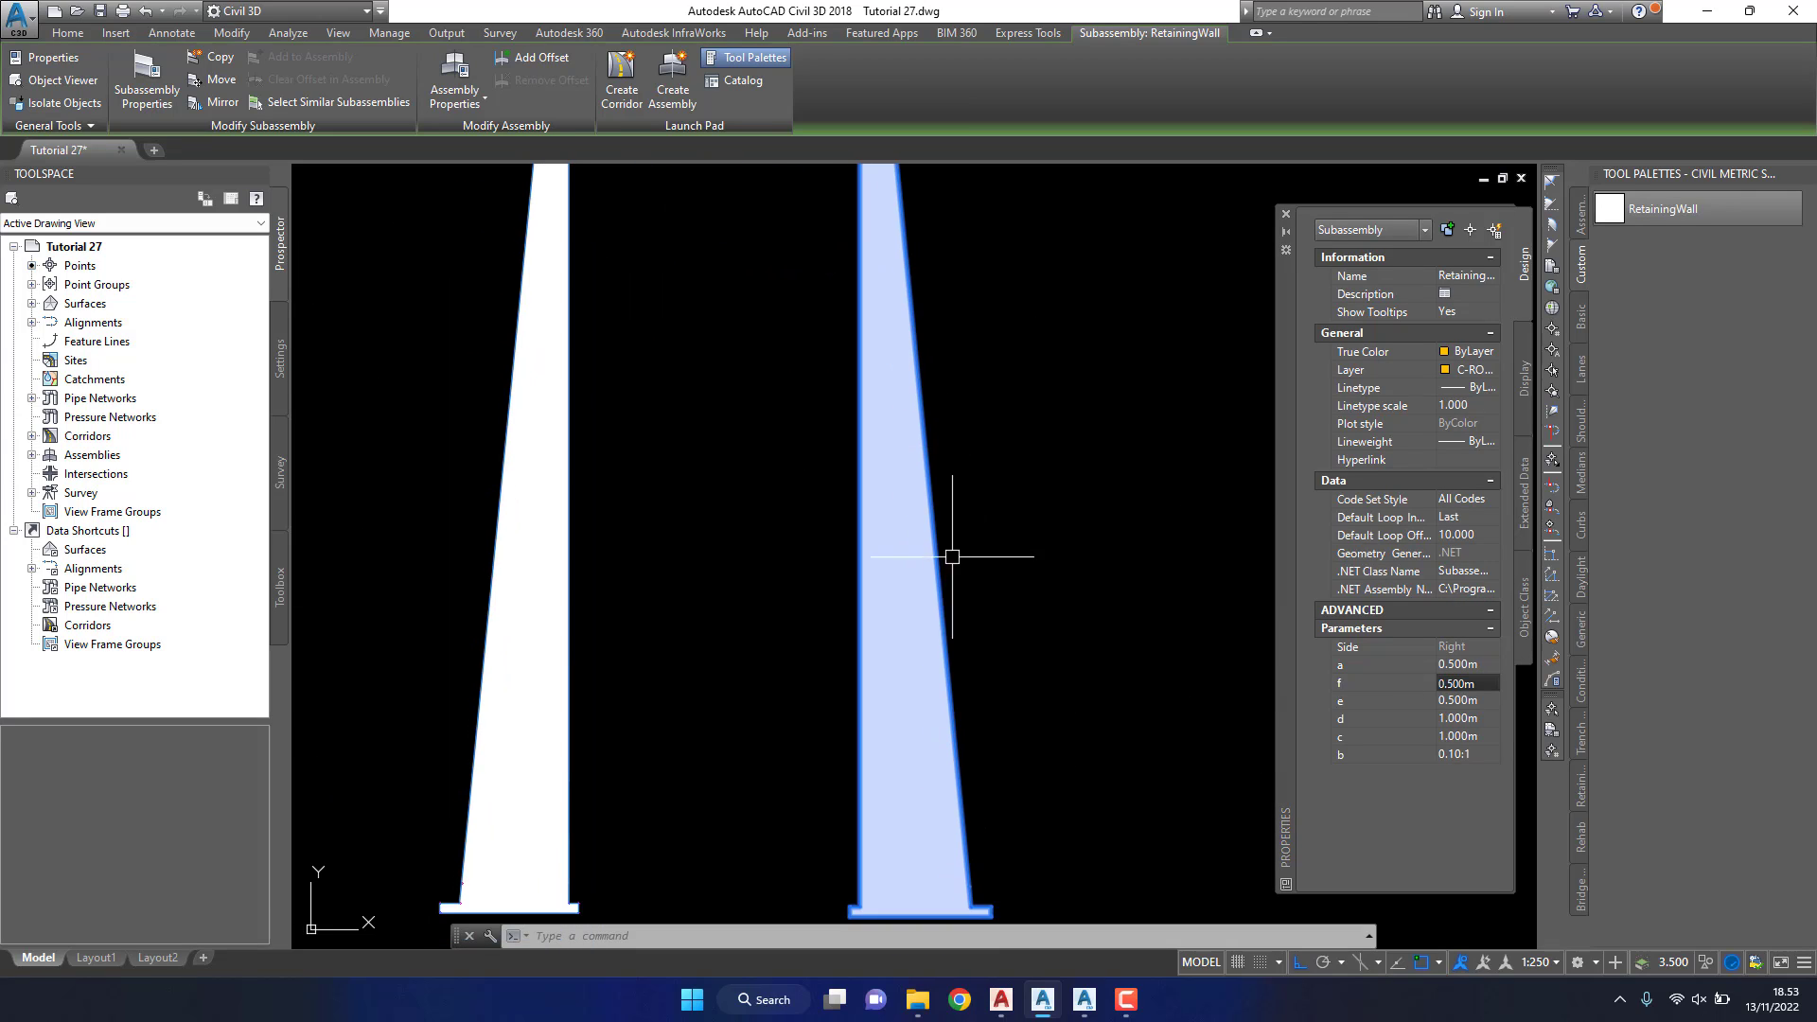
pyautogui.scroll(1, 923, 857)
pyautogui.scroll(-1, 924, 857)
pyautogui.scroll(-1, 916, 681)
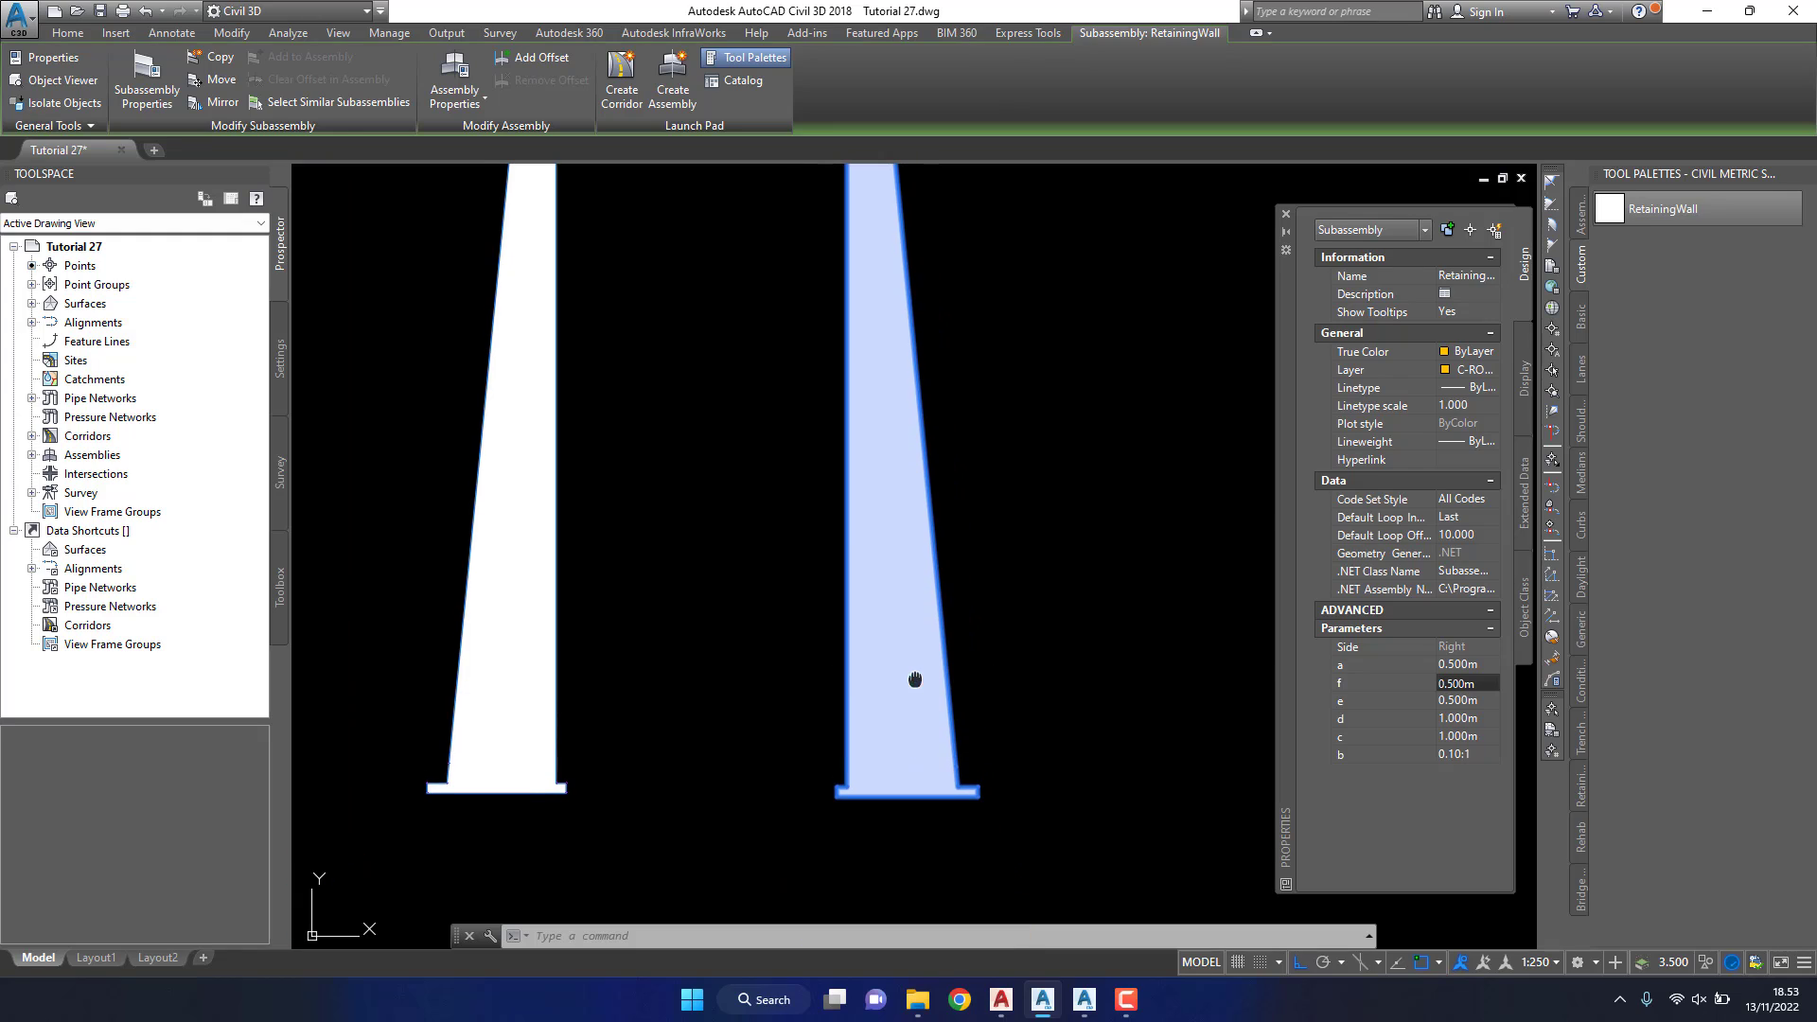
pyautogui.click(1477, 756)
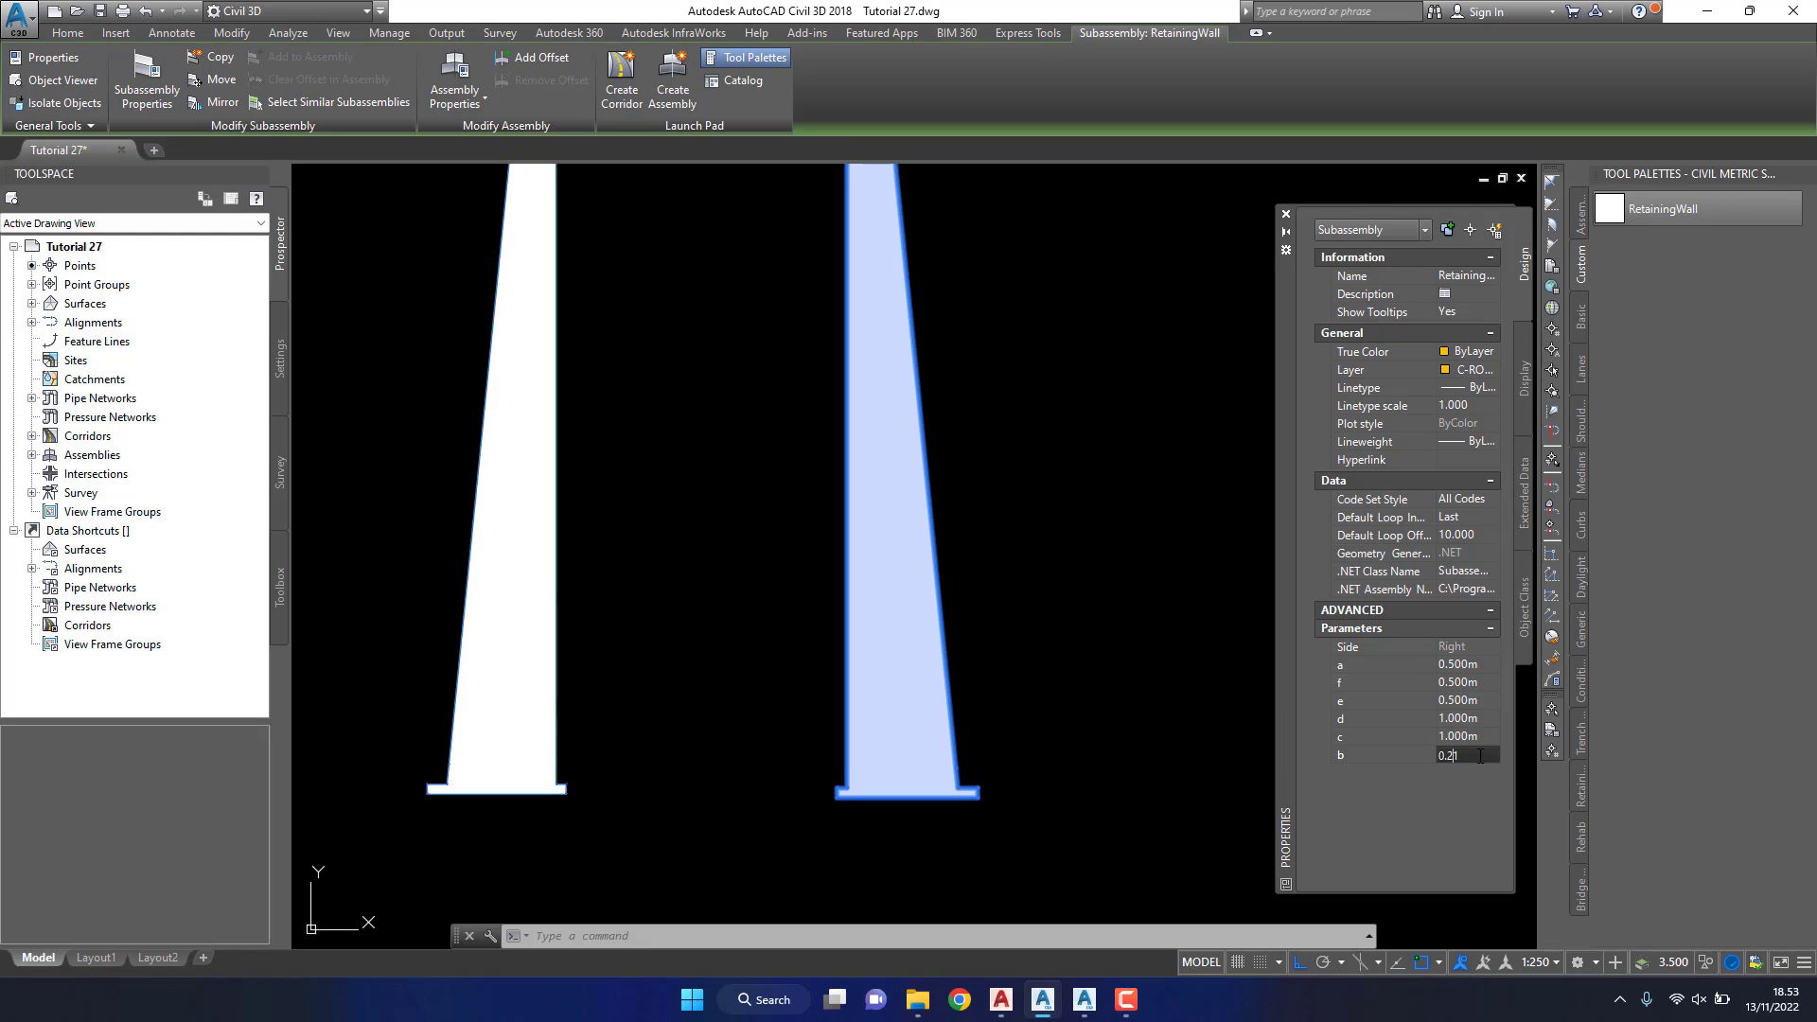
pyautogui.press('Return')
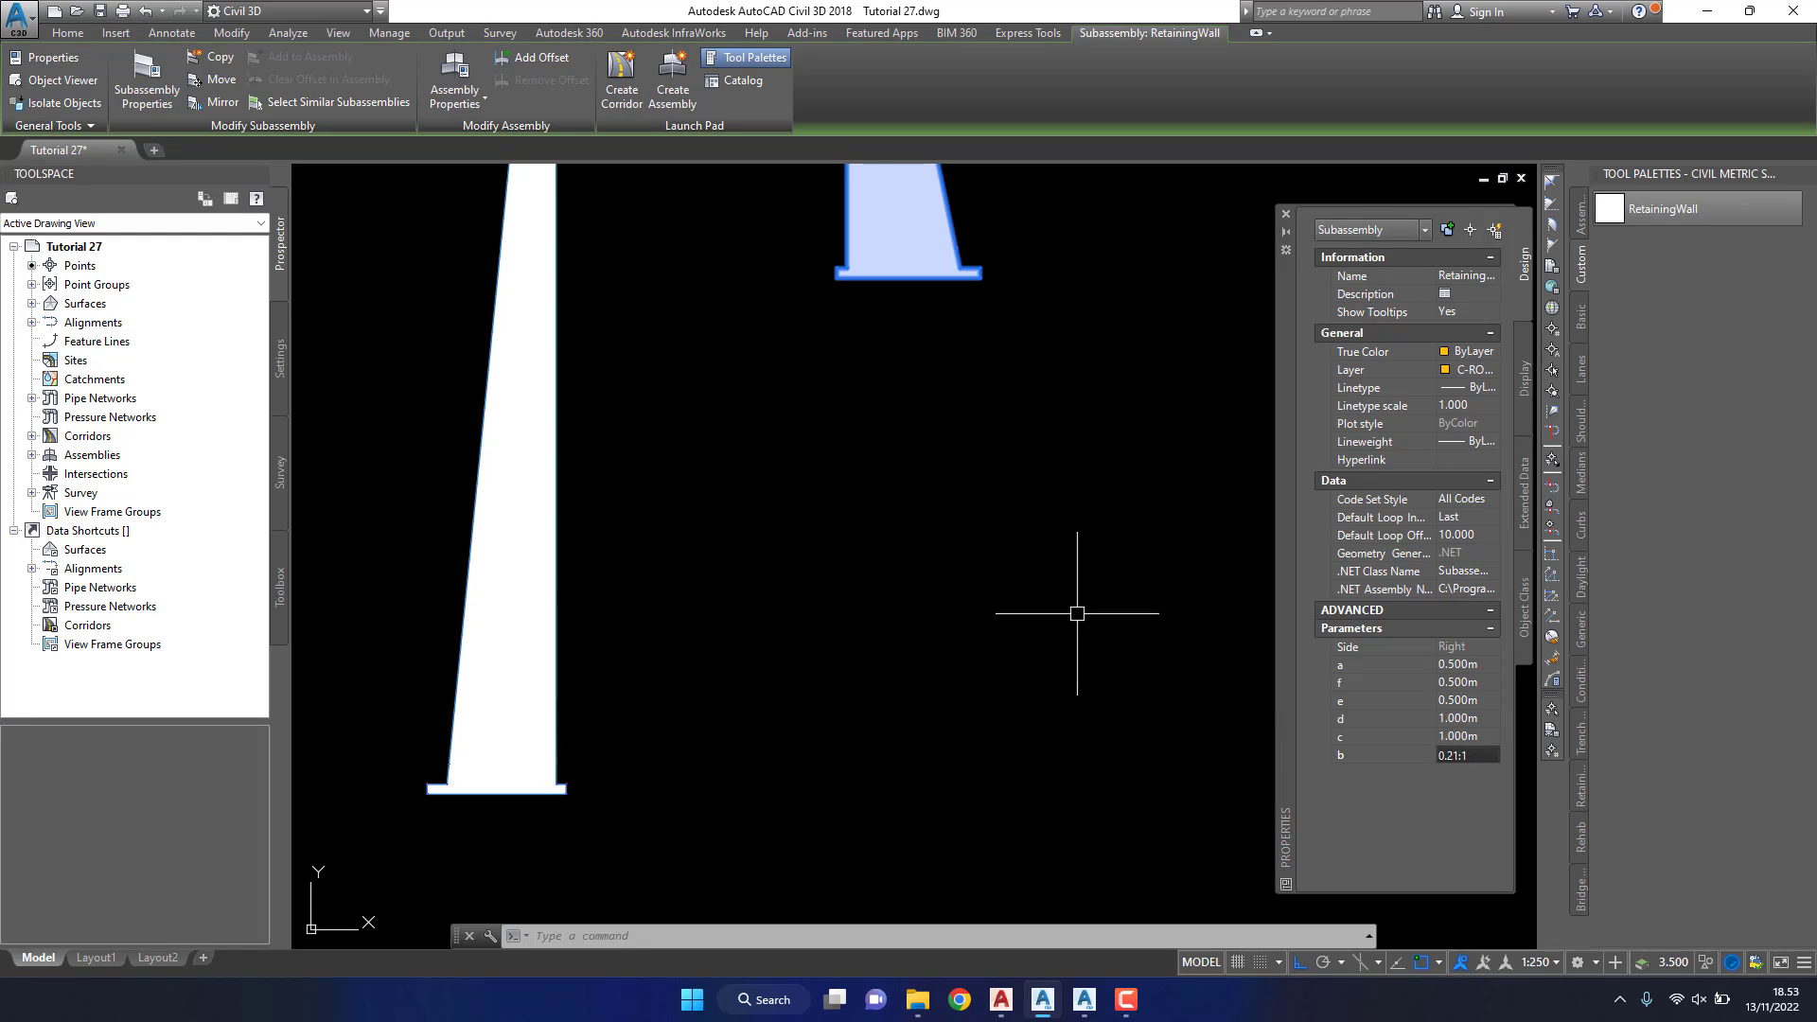
# Step: Restore batter b to 0.10:1 and top width a to 0.400m, then clear the selection
pyautogui.scroll(-2, 986, 557)
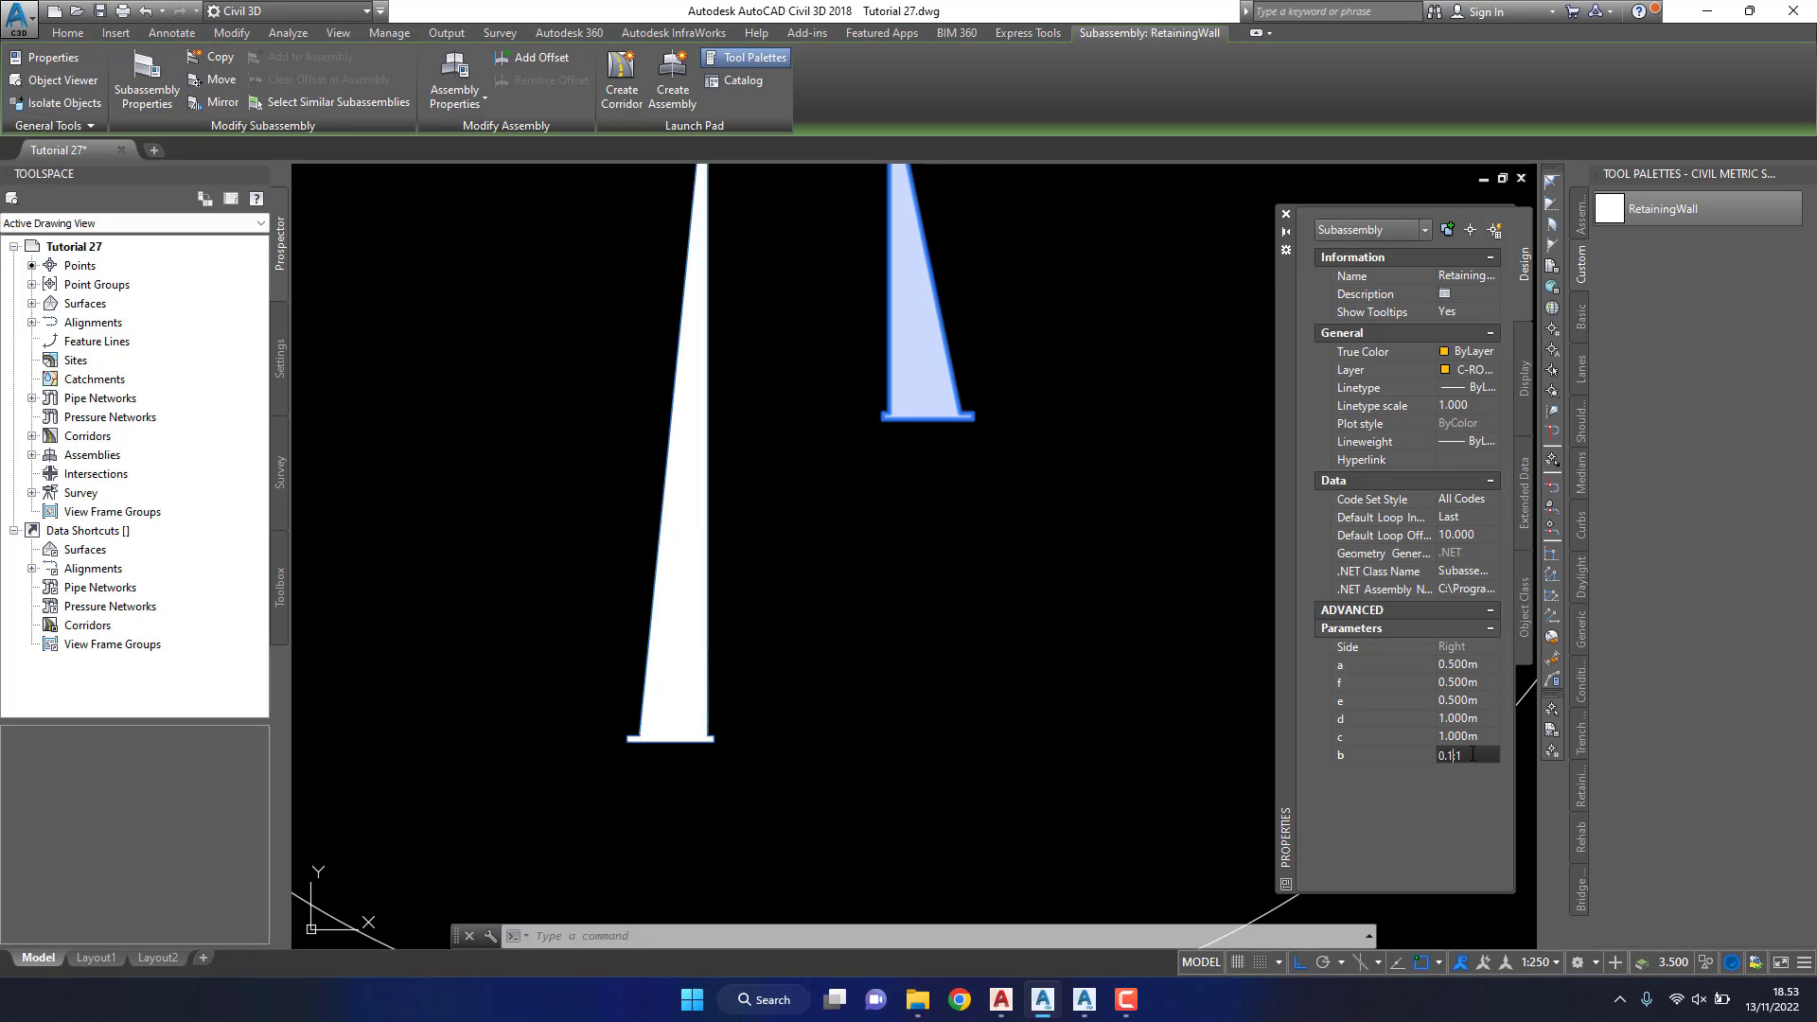
pyautogui.write('0')
pyautogui.press('Return')
pyautogui.scroll(-2, 984, 389)
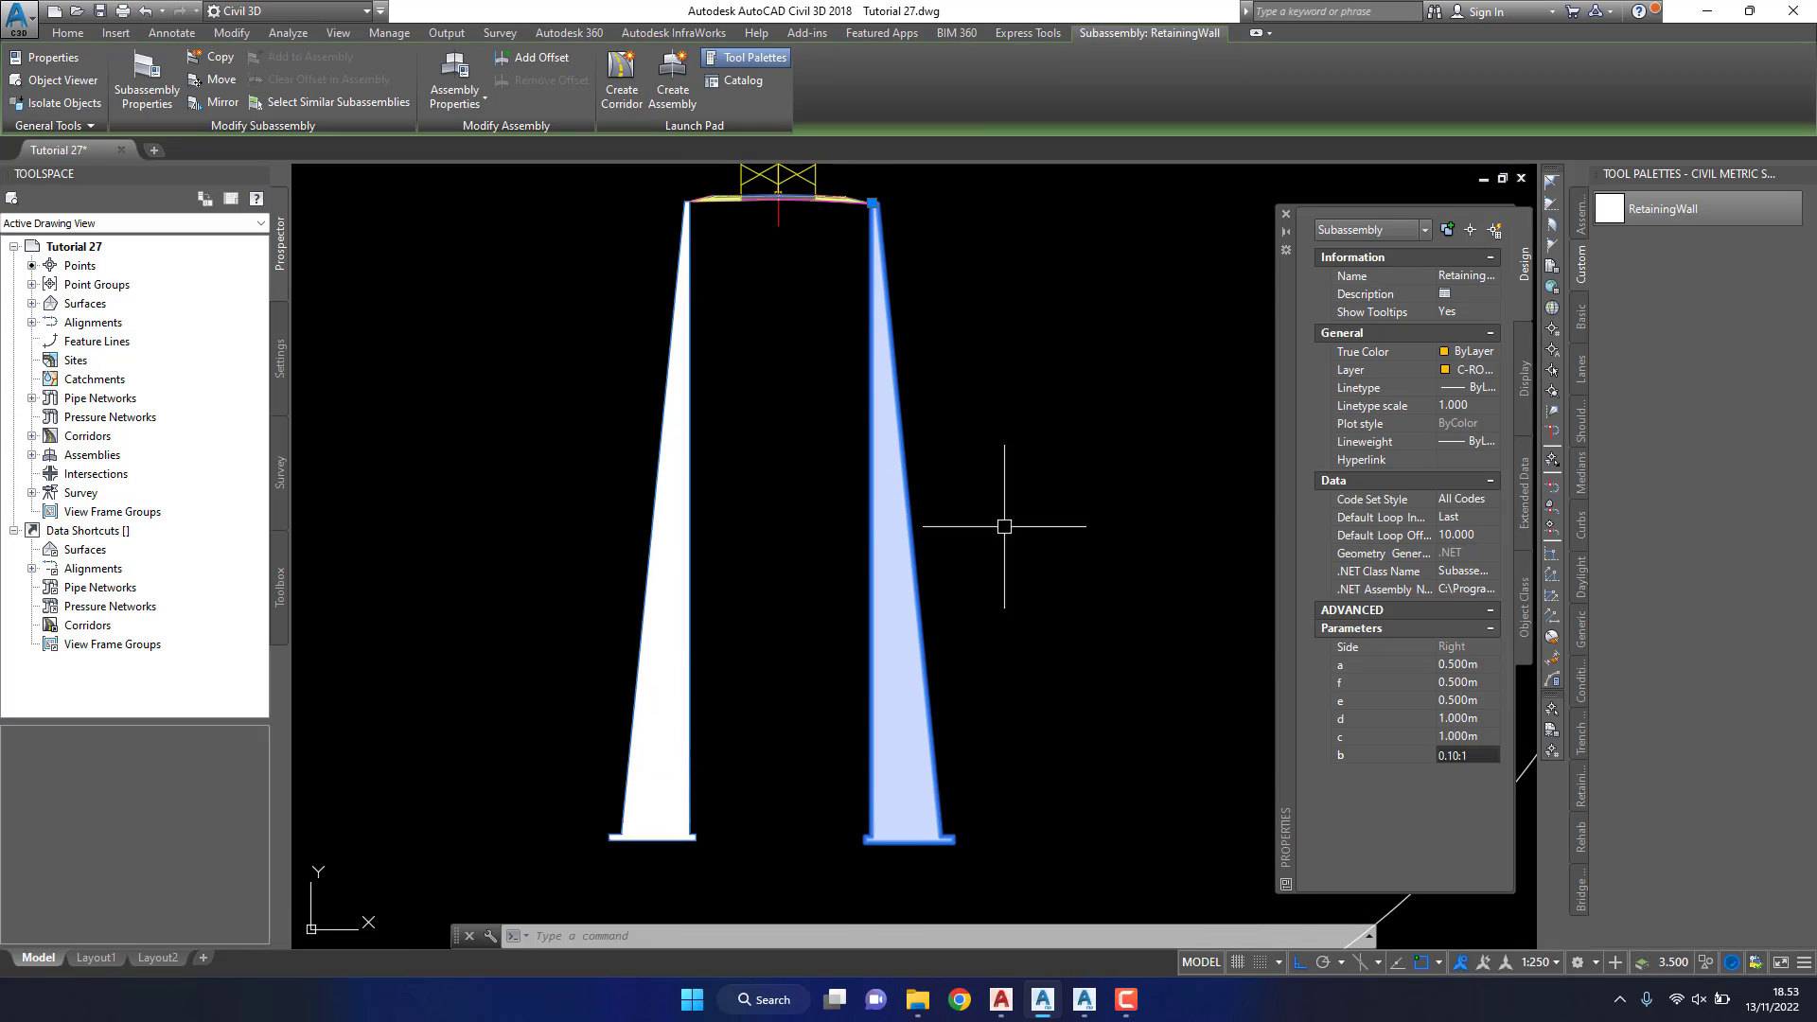
pyautogui.click(1454, 665)
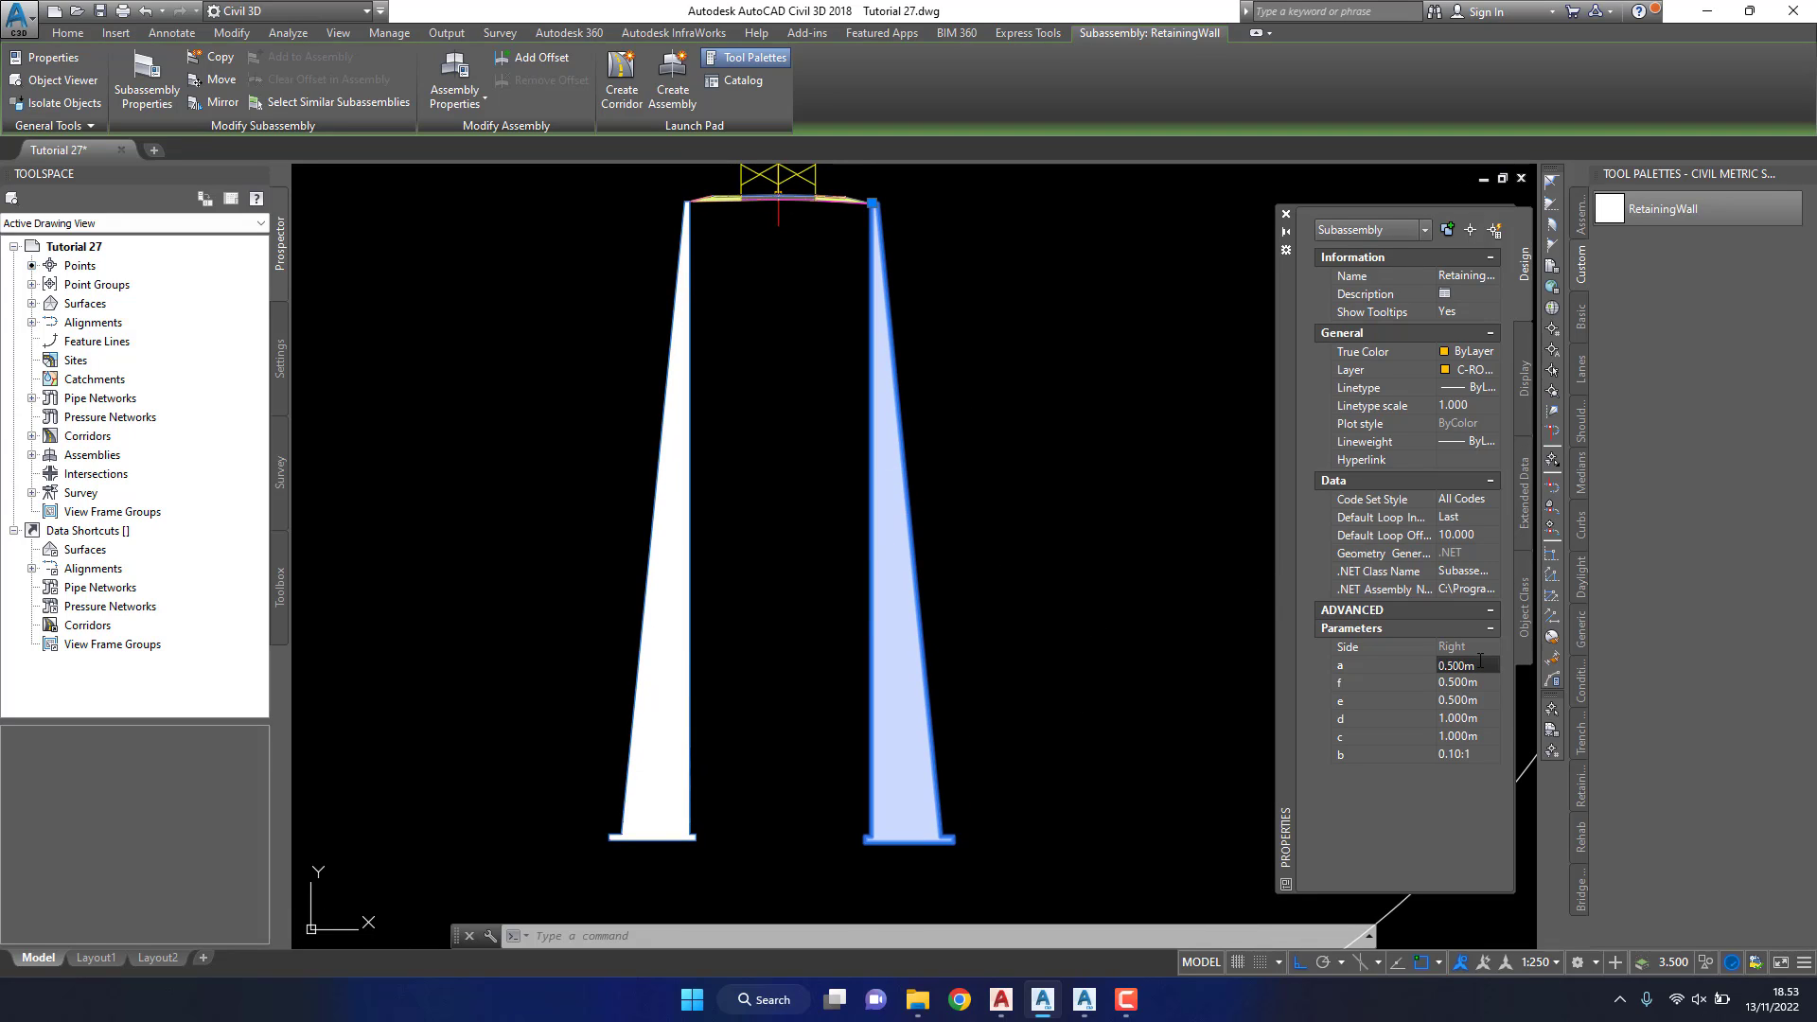
pyautogui.write('4')
pyautogui.press('Tab')
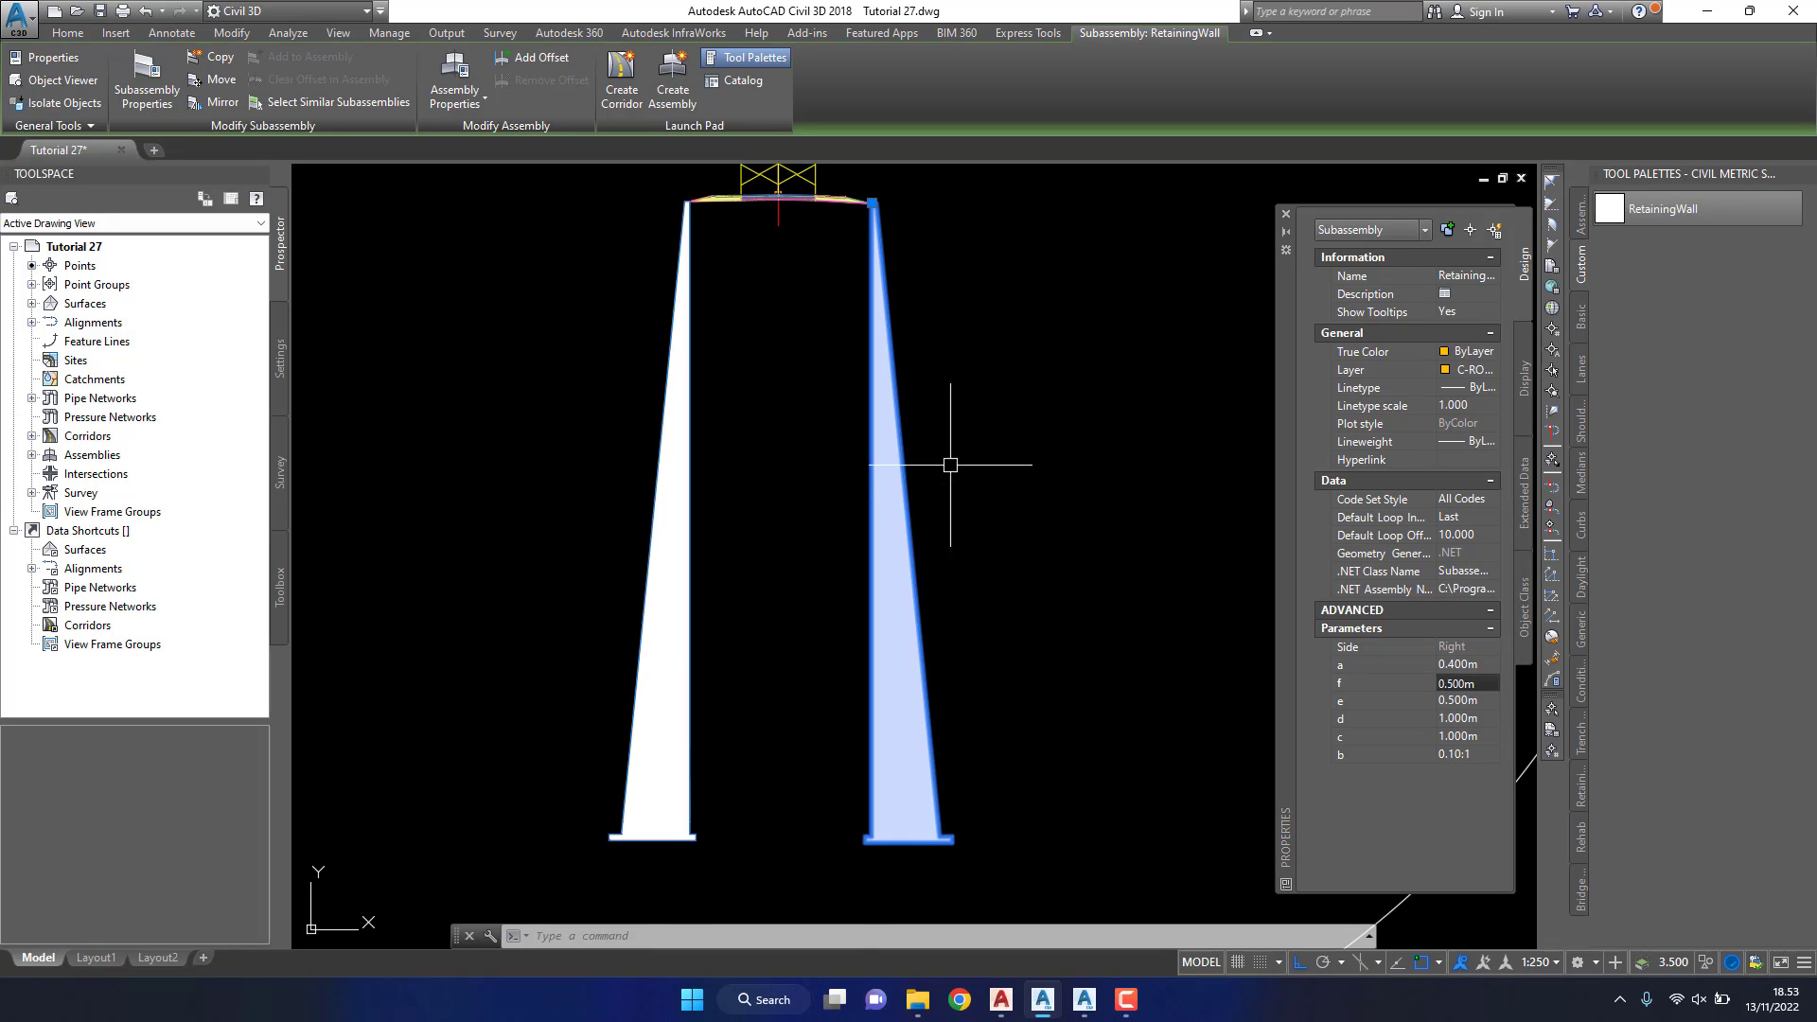
pyautogui.press('Escape')
pyautogui.scroll(5, 851, 211)
# Step: Pan to show the corridor and section views, and close the Properties palette
pyautogui.scroll(-1, 934, 394)
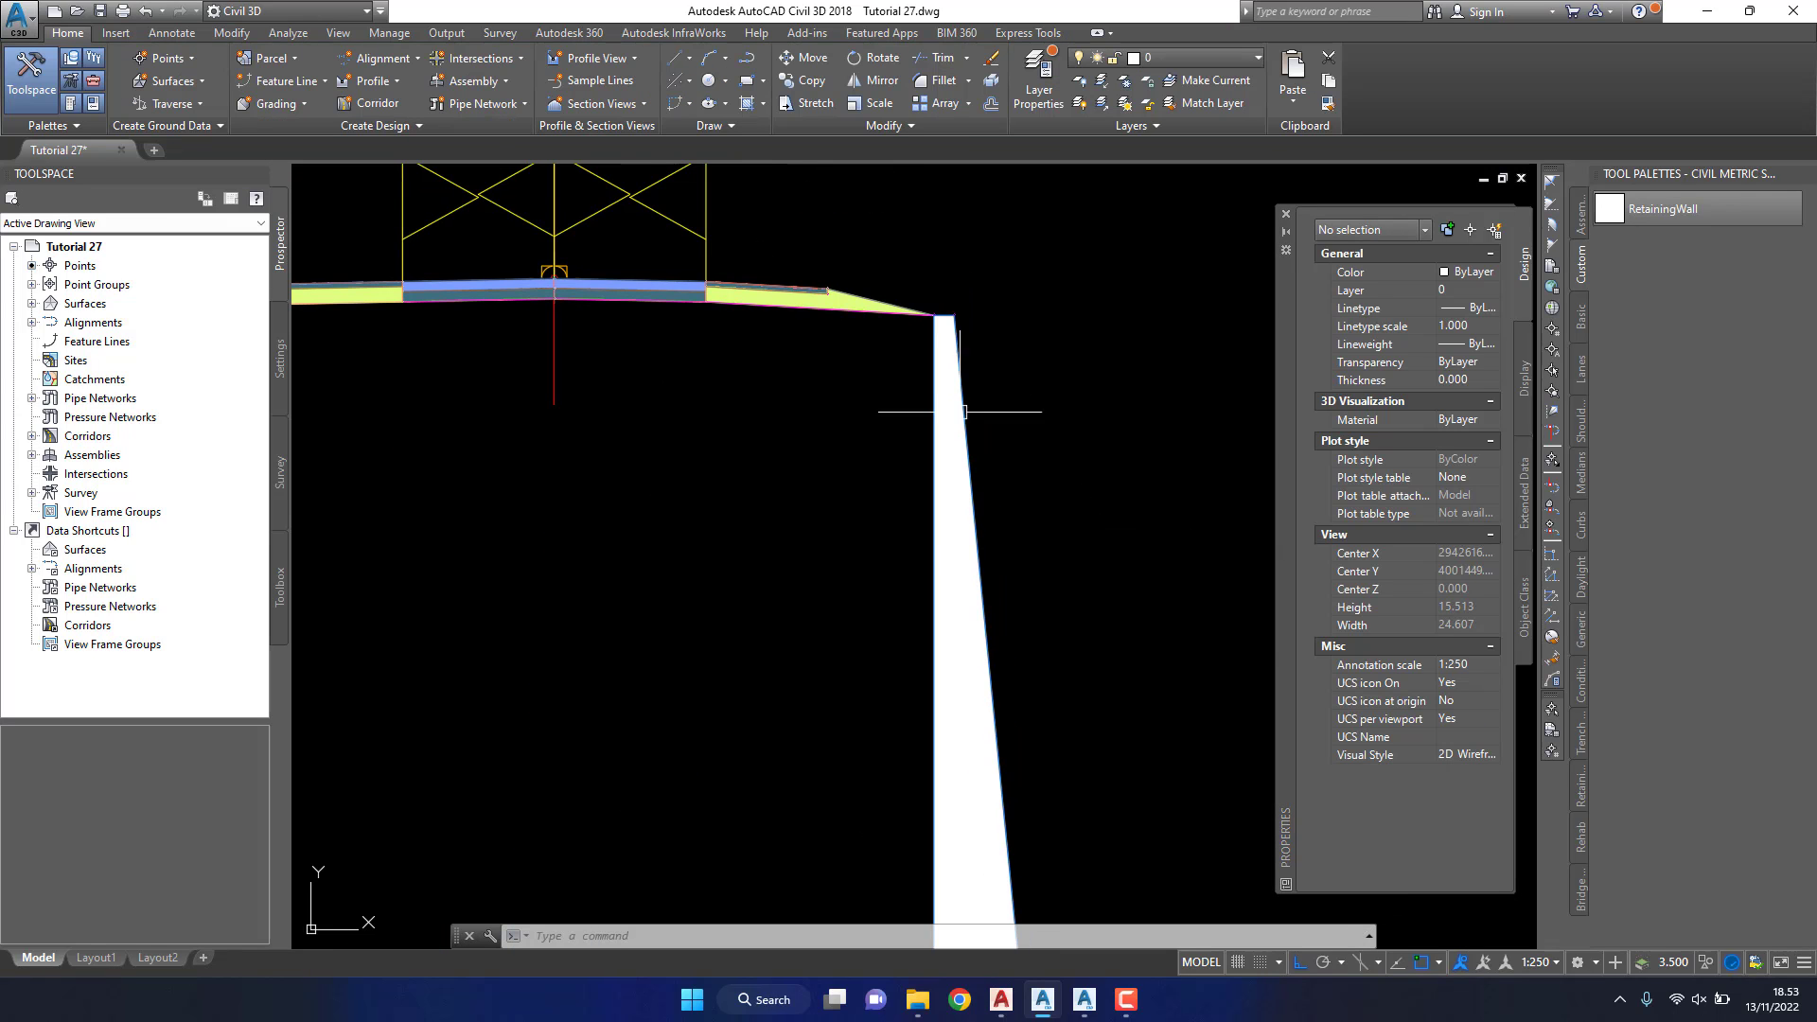
pyautogui.moveTo(956, 337); pyautogui.dragTo(791, 337, button='middle')
pyautogui.scroll(-3, 791, 337)
pyautogui.scroll(-2, 786, 333)
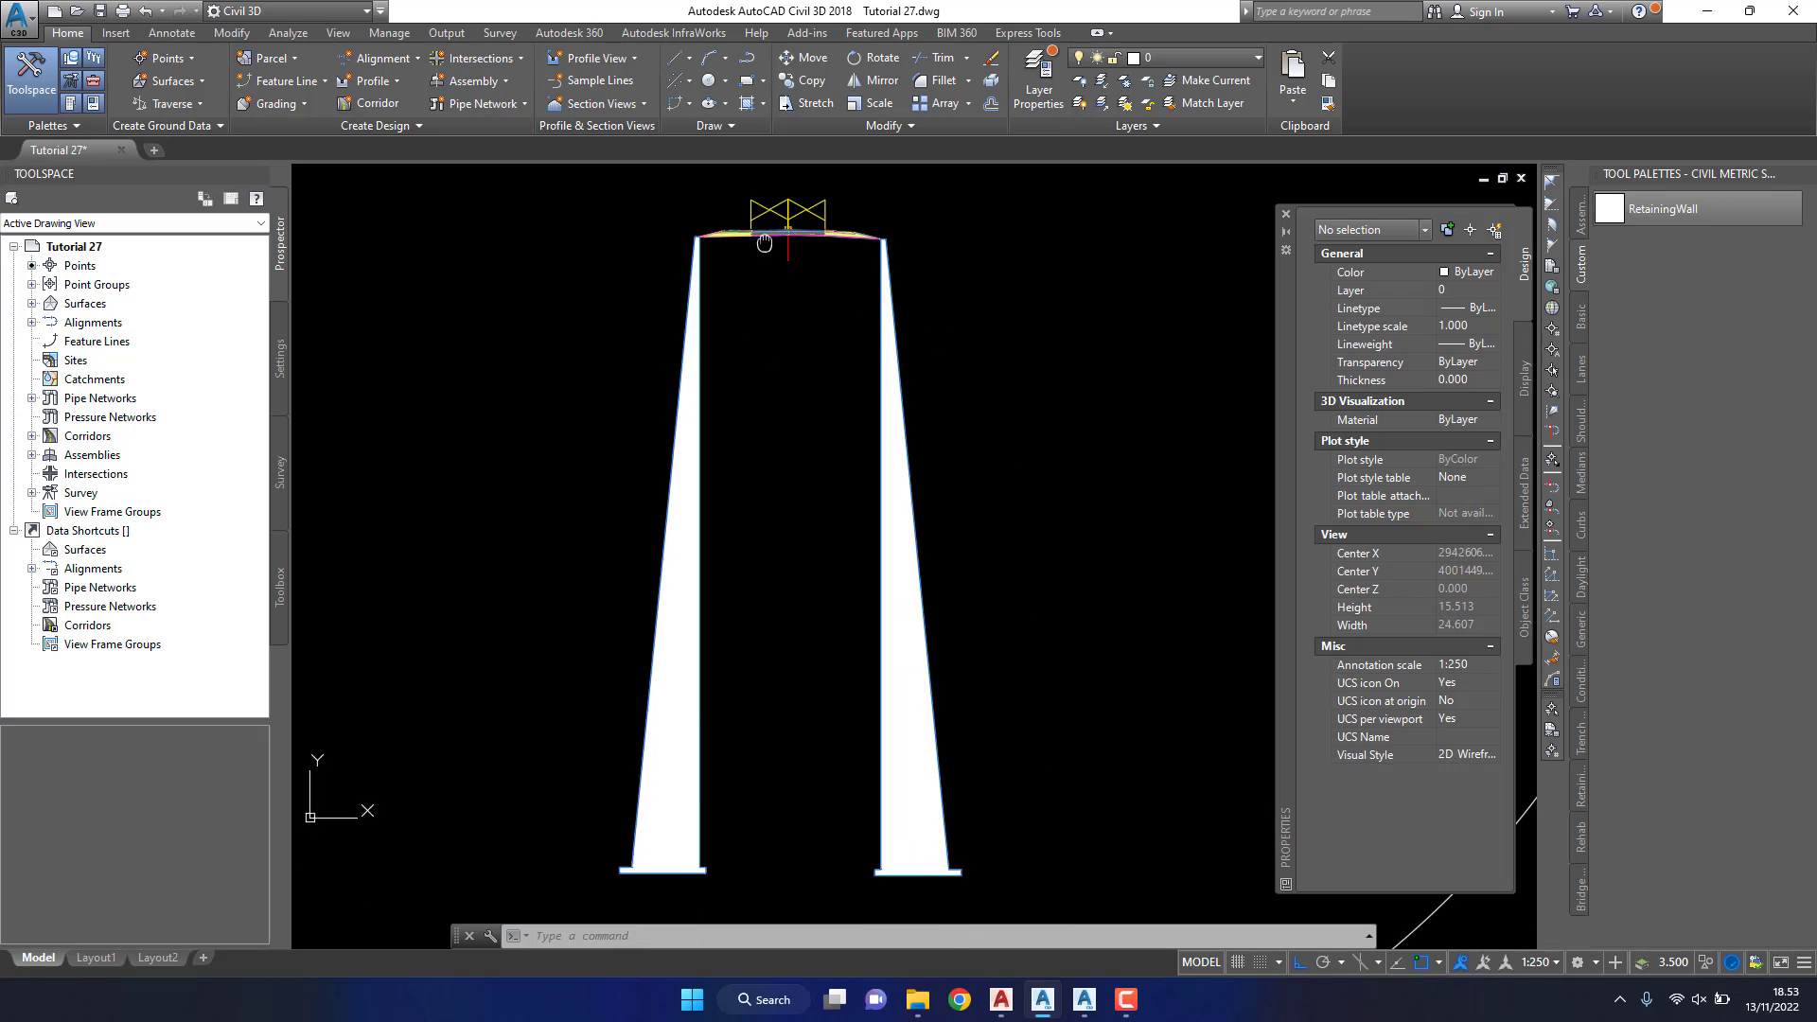
pyautogui.scroll(-1, 769, 329)
pyautogui.scroll(2, 769, 330)
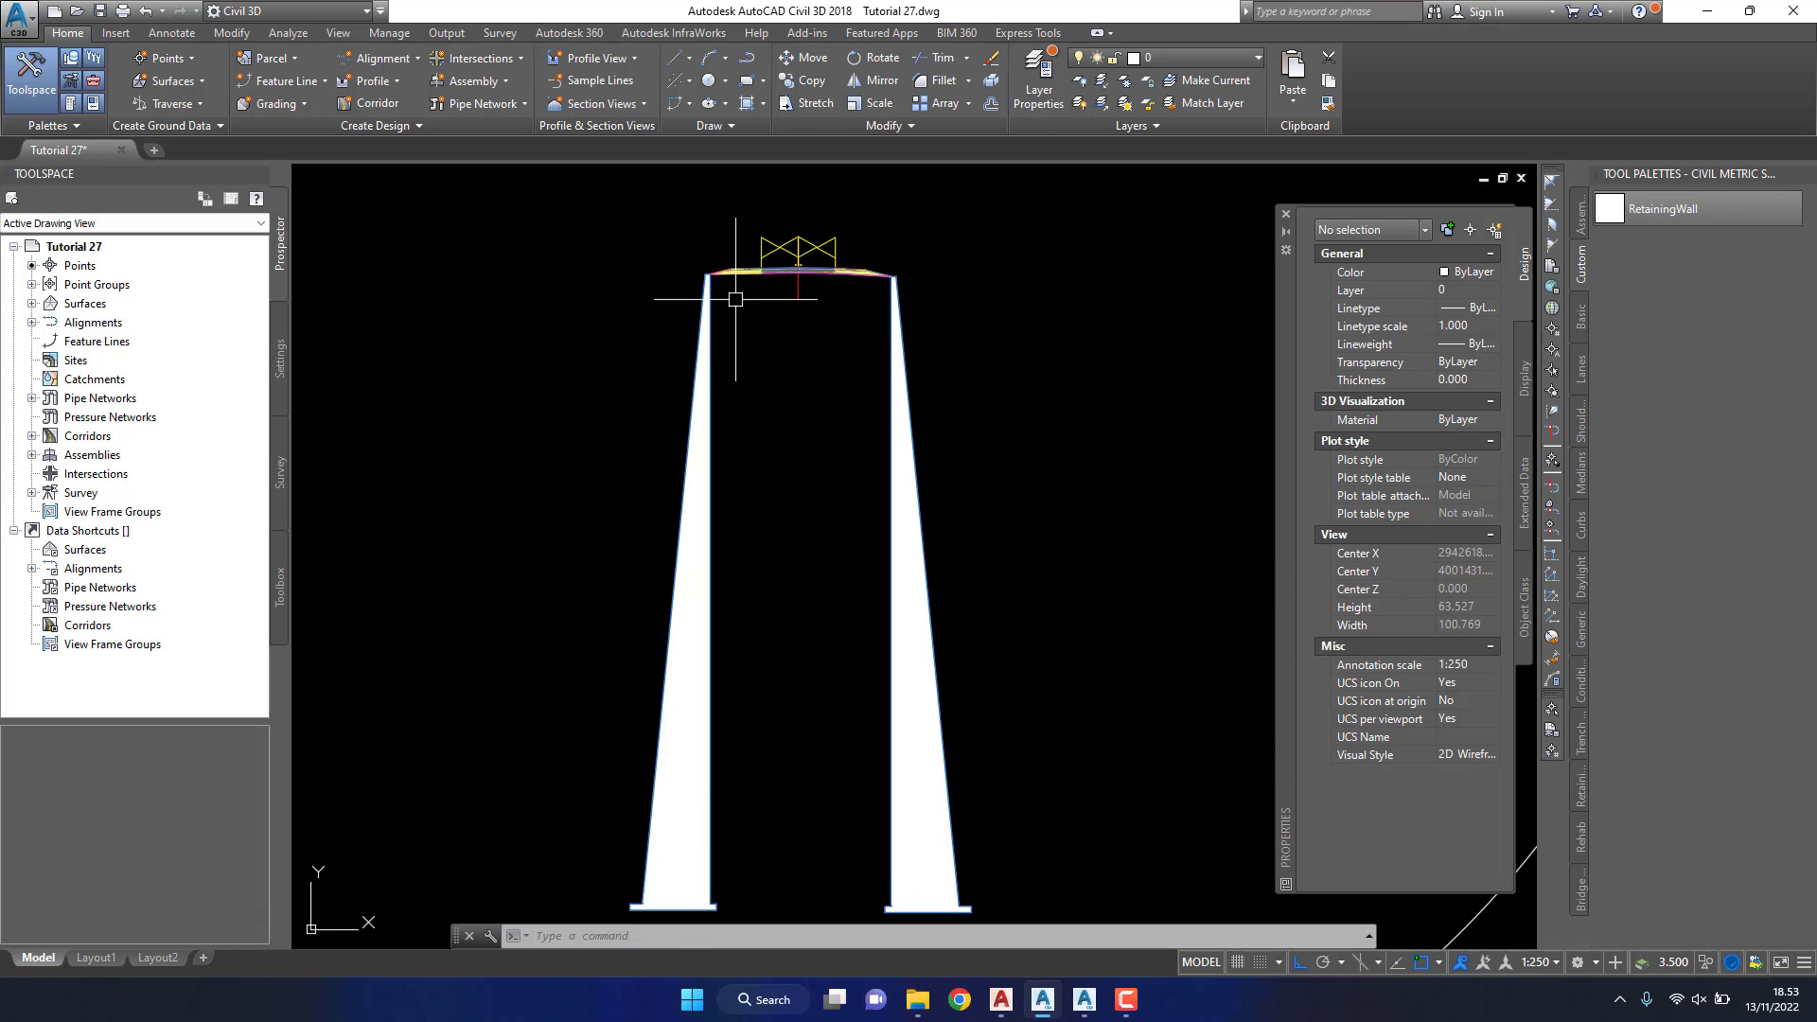
pyautogui.scroll(-3, 750, 318)
pyautogui.scroll(-3, 751, 319)
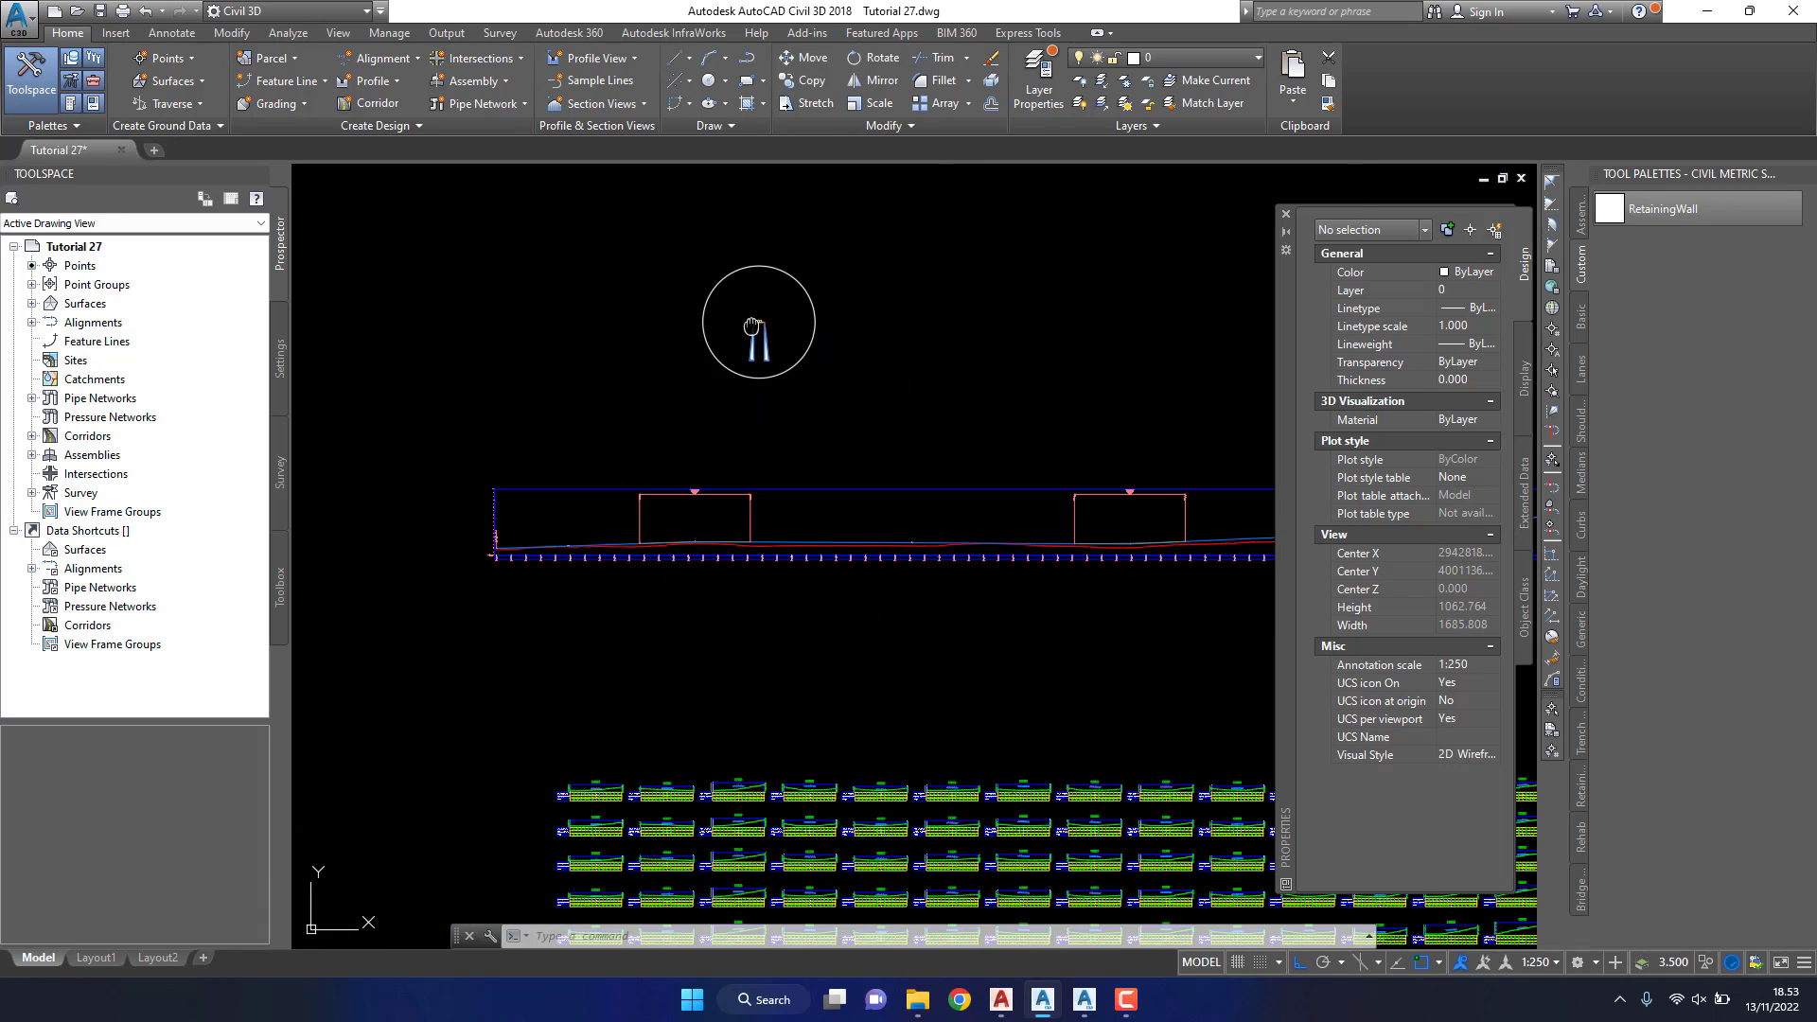
pyautogui.moveTo(489, 452)
pyautogui.mouseDown(button='middle')
pyautogui.moveTo(746, 360)
pyautogui.moveTo(818, 357)
pyautogui.mouseUp(button='middle')
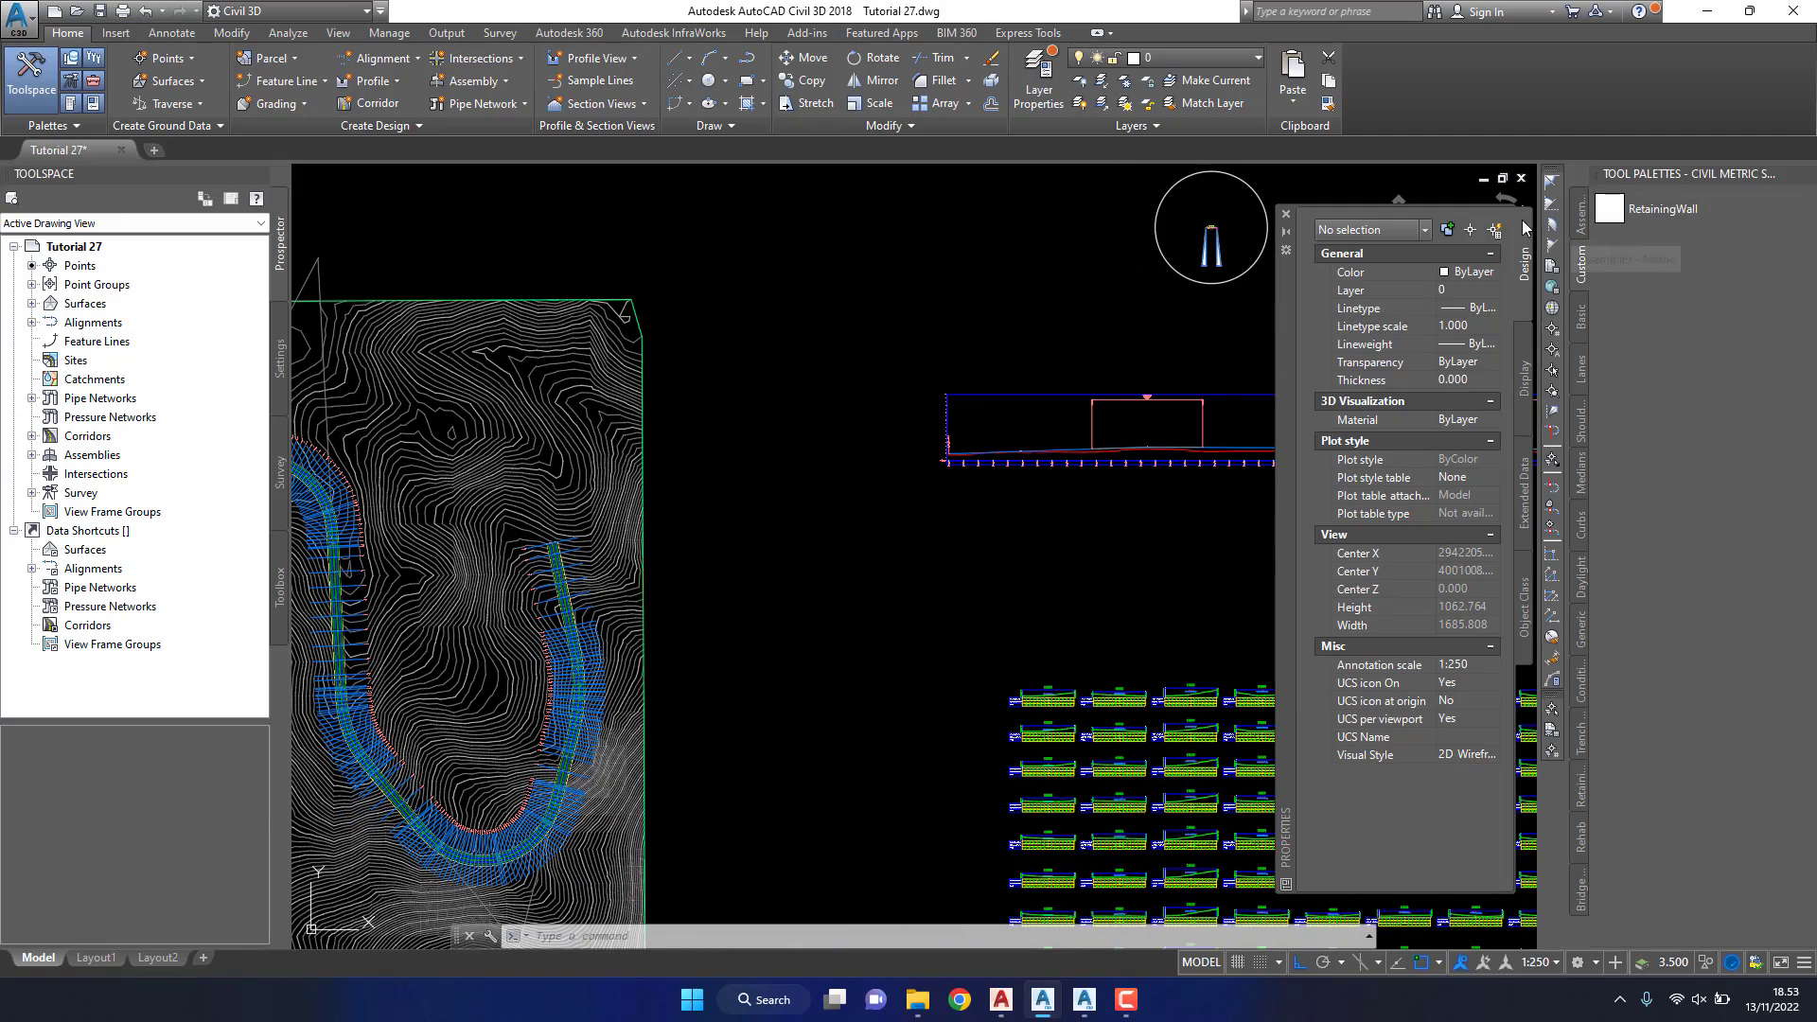
pyautogui.click(1285, 214)
# Step: Select the JALAN RENCANA corridor and show its Corridor Properties Parameters tab
pyautogui.scroll(3, 619, 359)
pyautogui.moveTo(628, 353); pyautogui.dragTo(851, 353, button='middle')
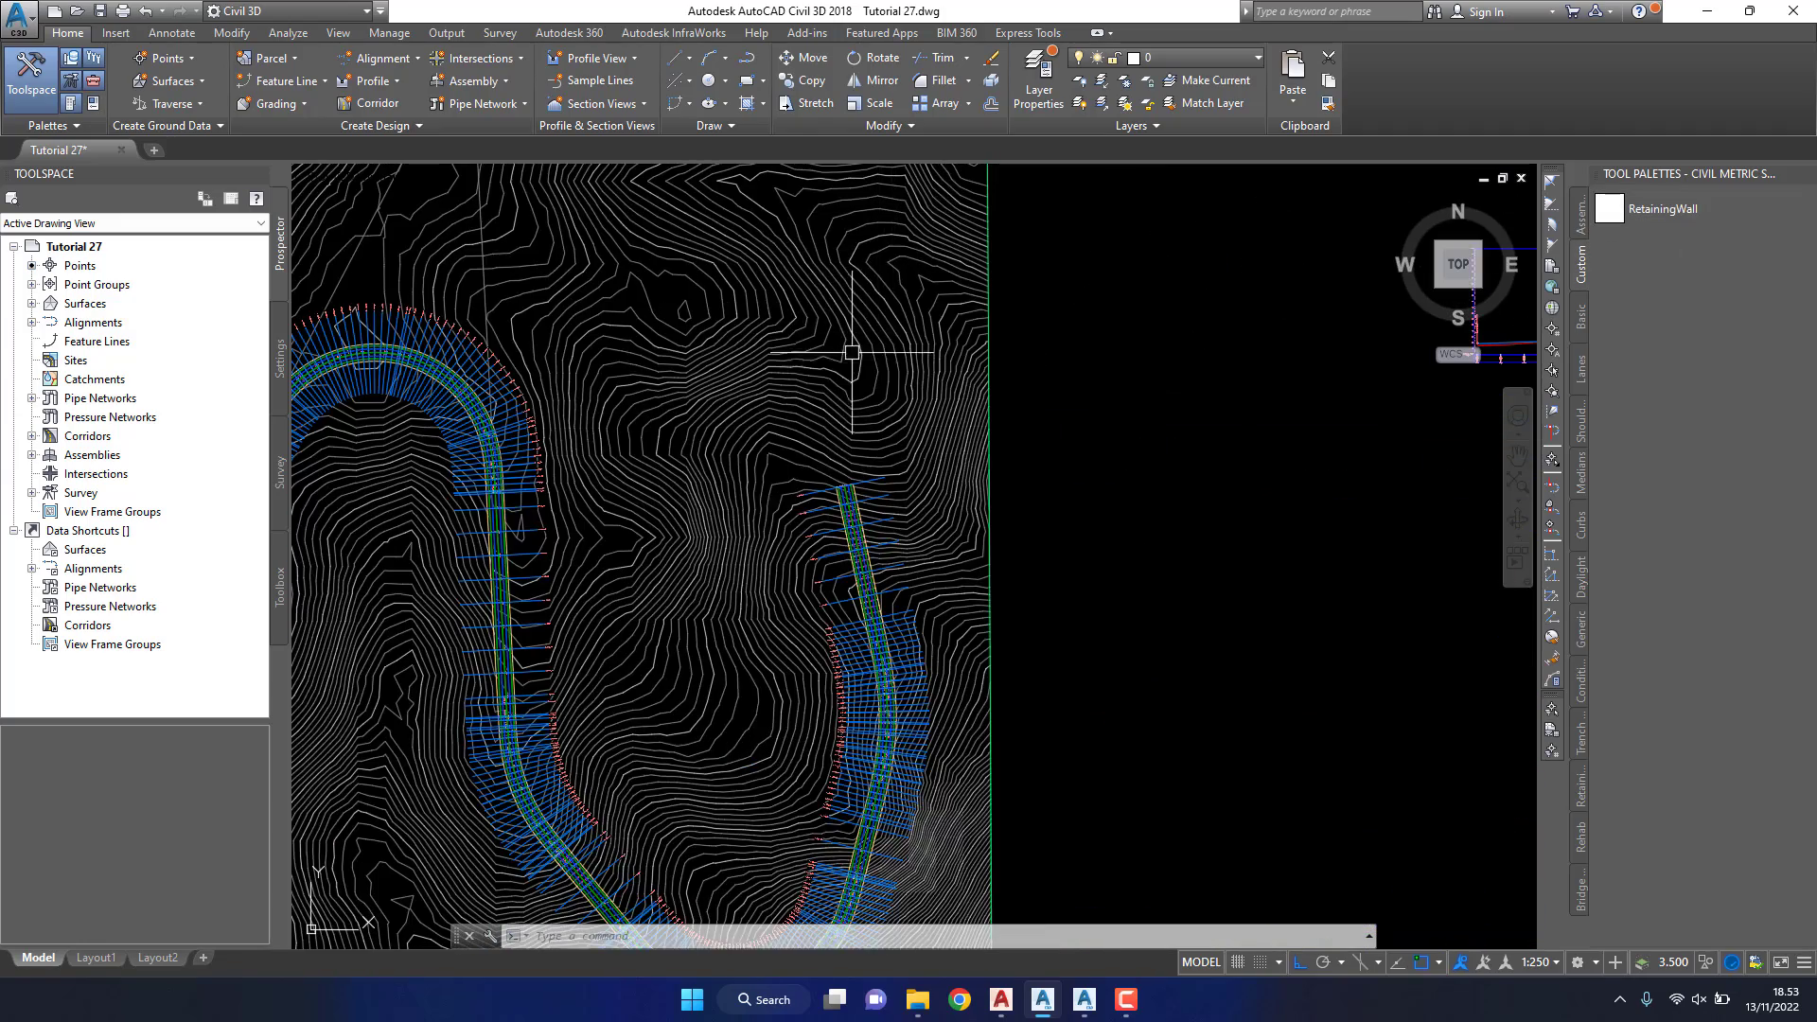
pyautogui.scroll(3, 851, 494)
pyautogui.scroll(-2, 868, 439)
pyautogui.scroll(-2, 928, 511)
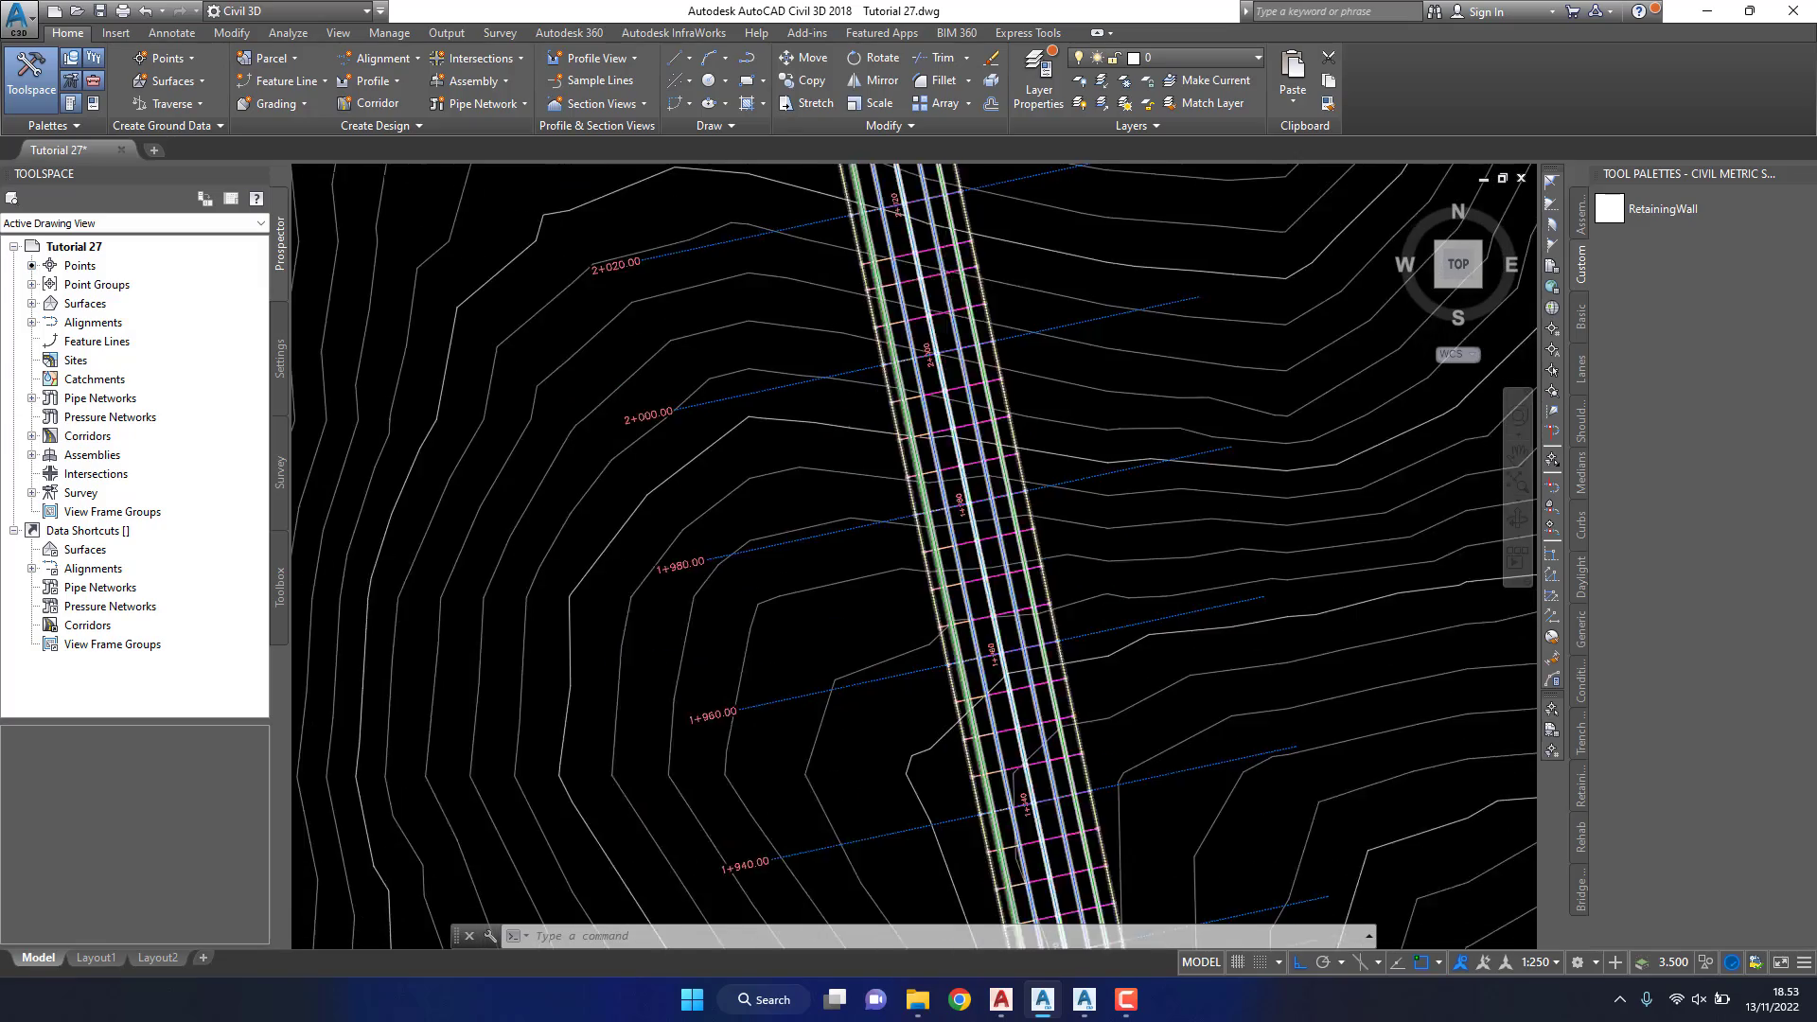
pyautogui.scroll(-5, 984, 586)
pyautogui.scroll(8, 971, 560)
pyautogui.click(971, 560)
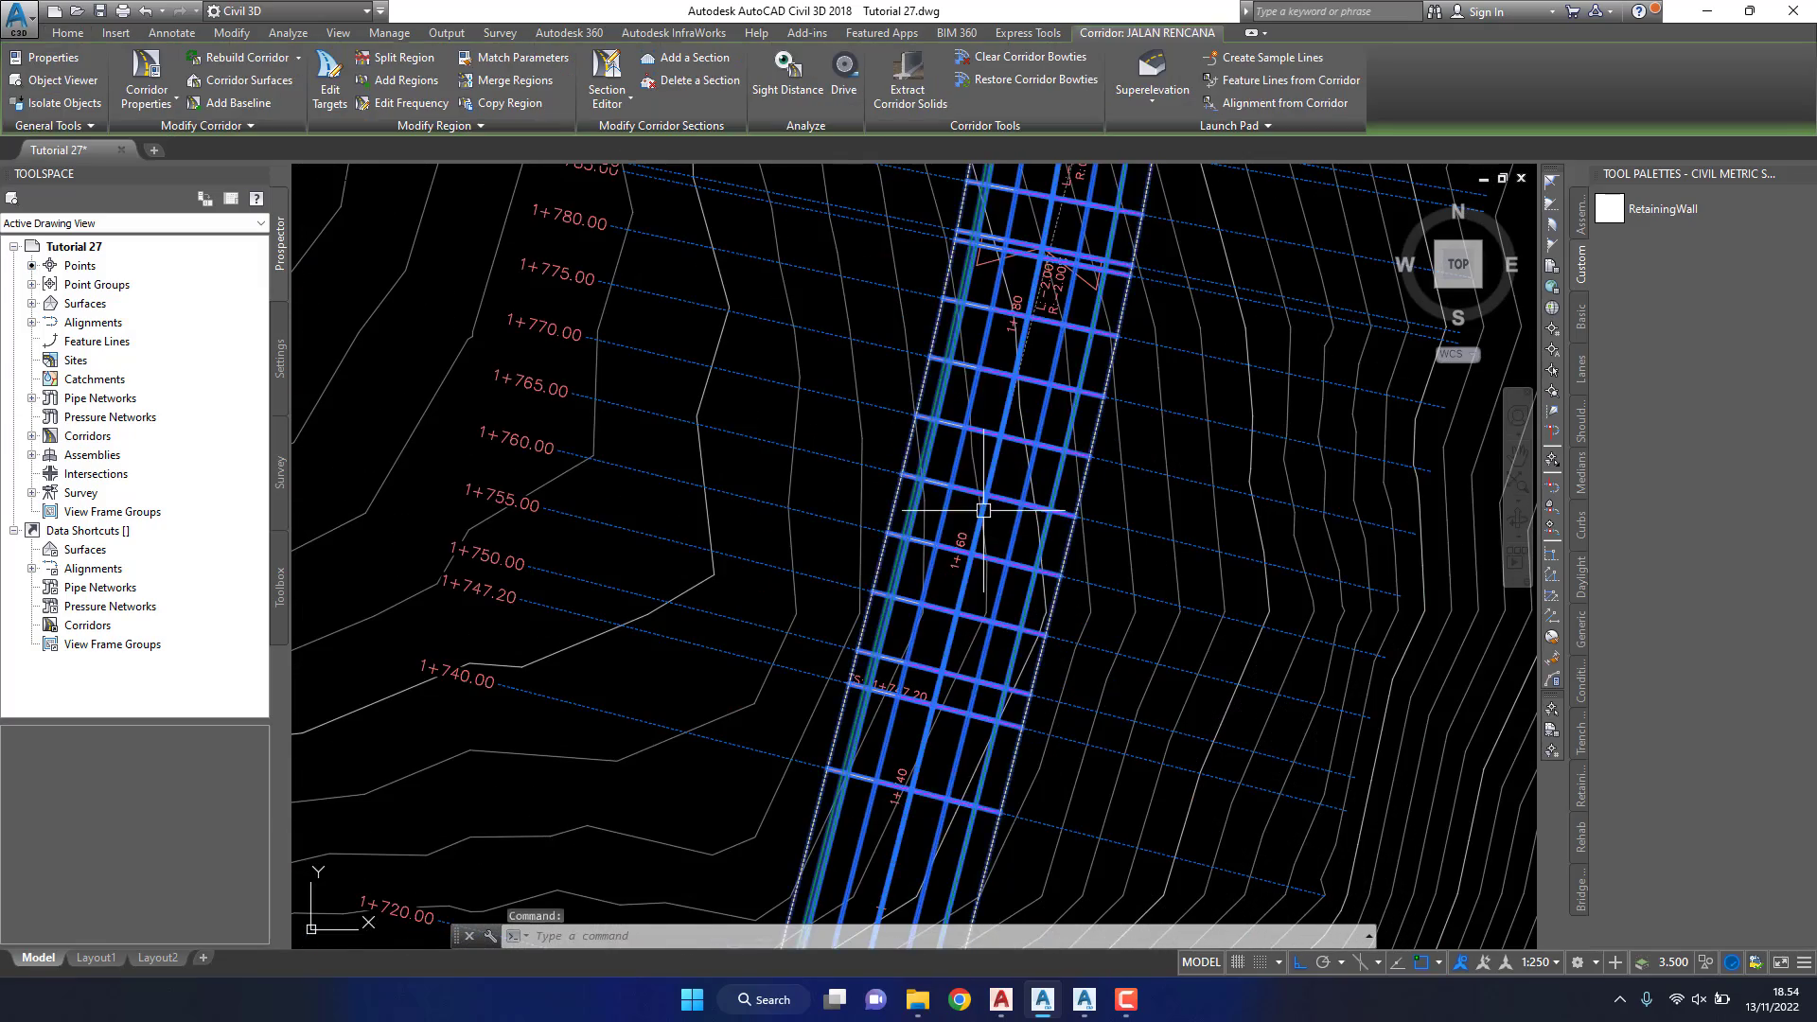
pyautogui.scroll(-2, 971, 561)
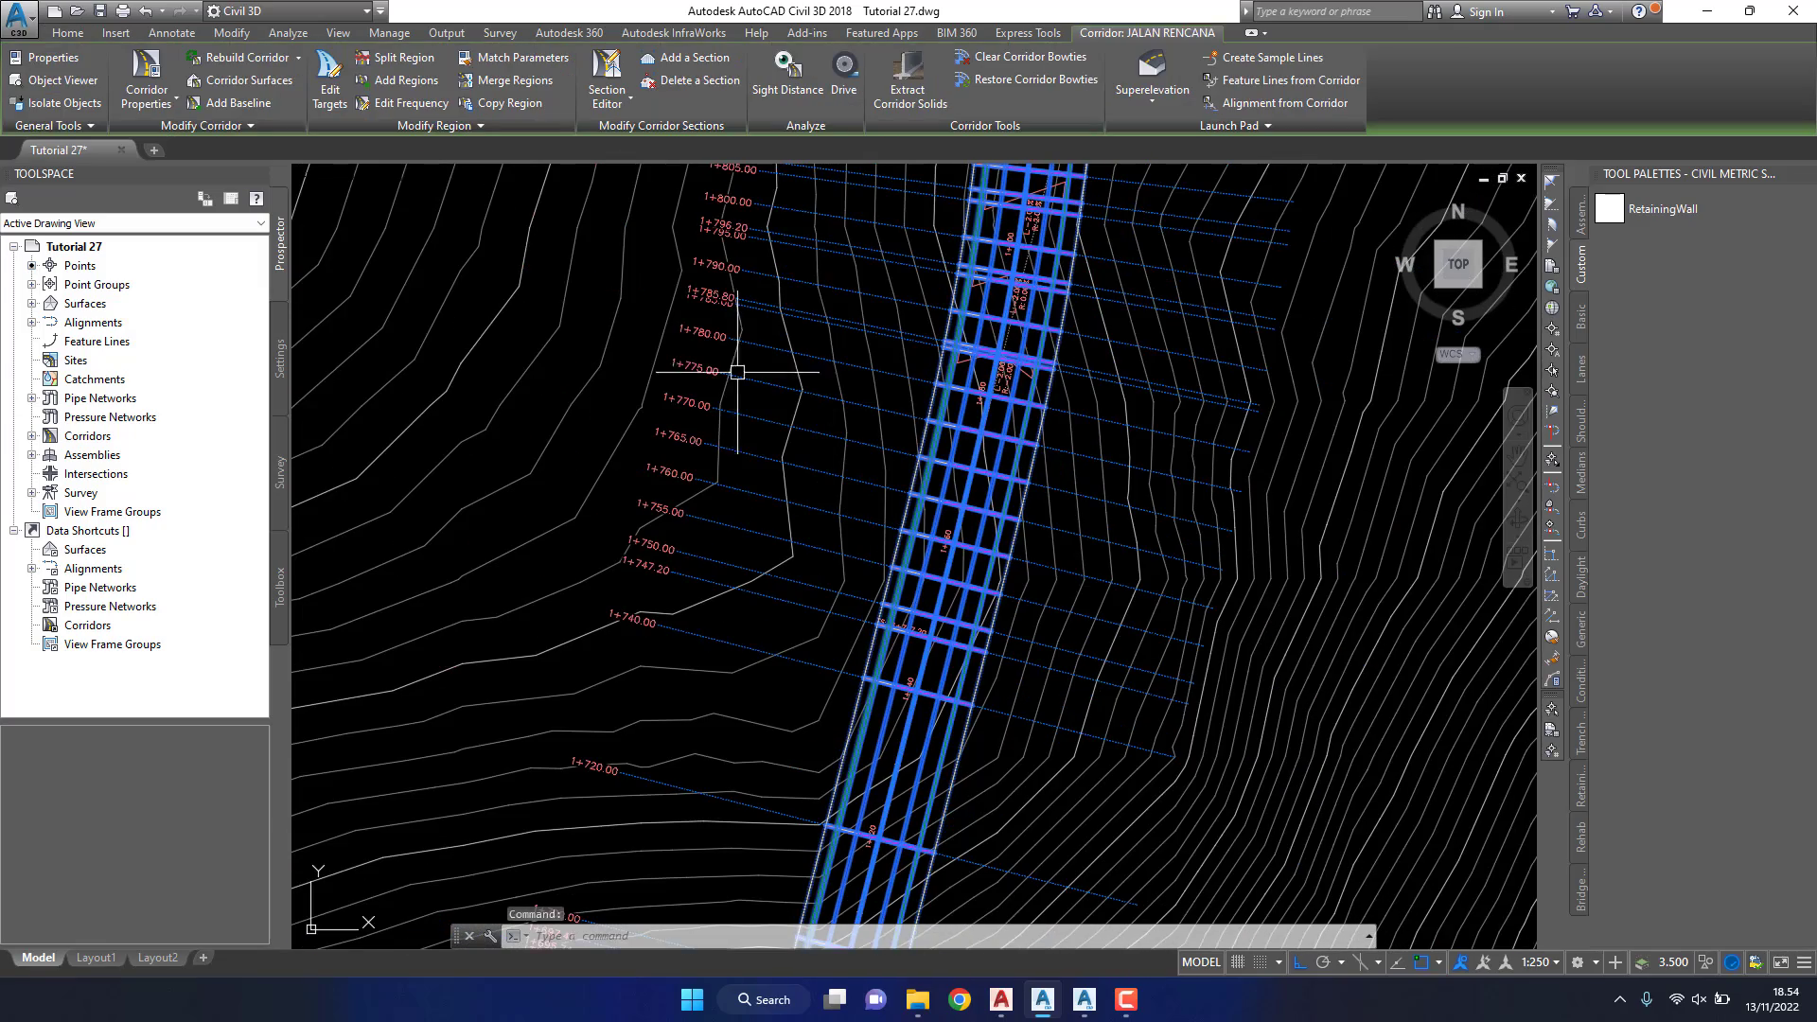
pyautogui.click(147, 104)
pyautogui.click(218, 138)
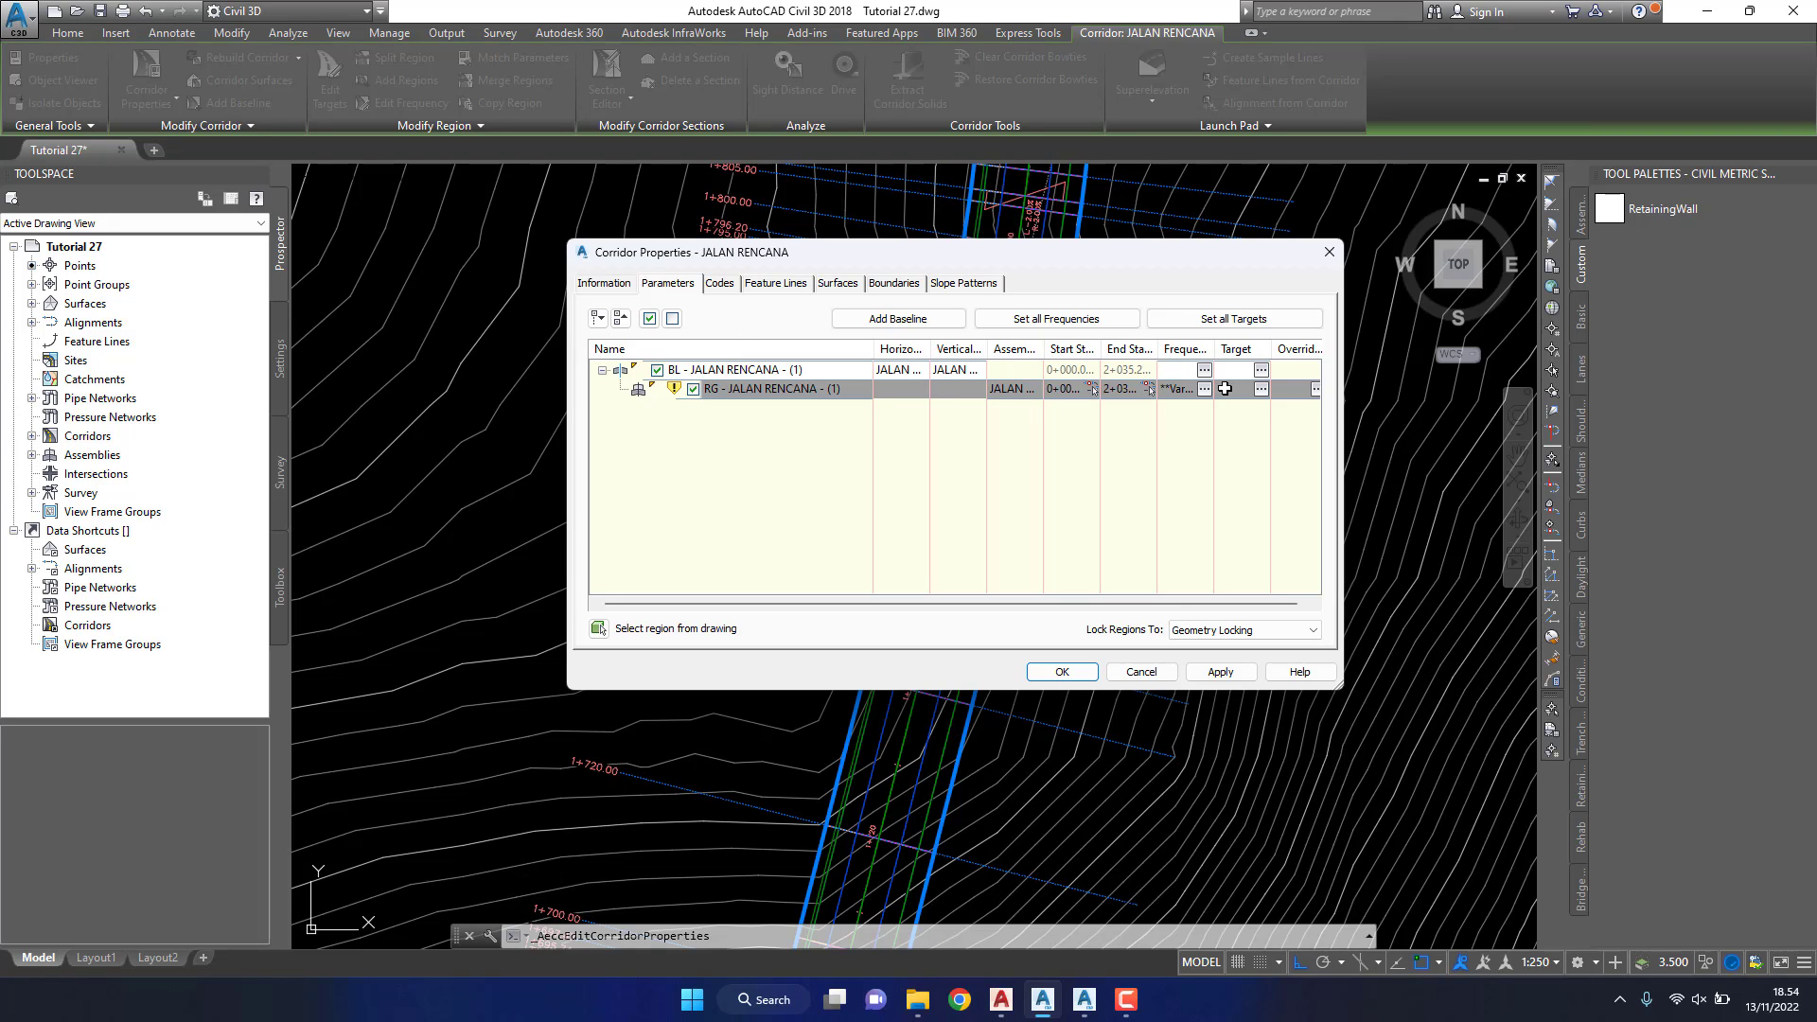
# Step: Leave the region's Surface targets at <None>, close Corridor Properties, and rebuild JALAN RENCANA
pyautogui.click(1260, 390)
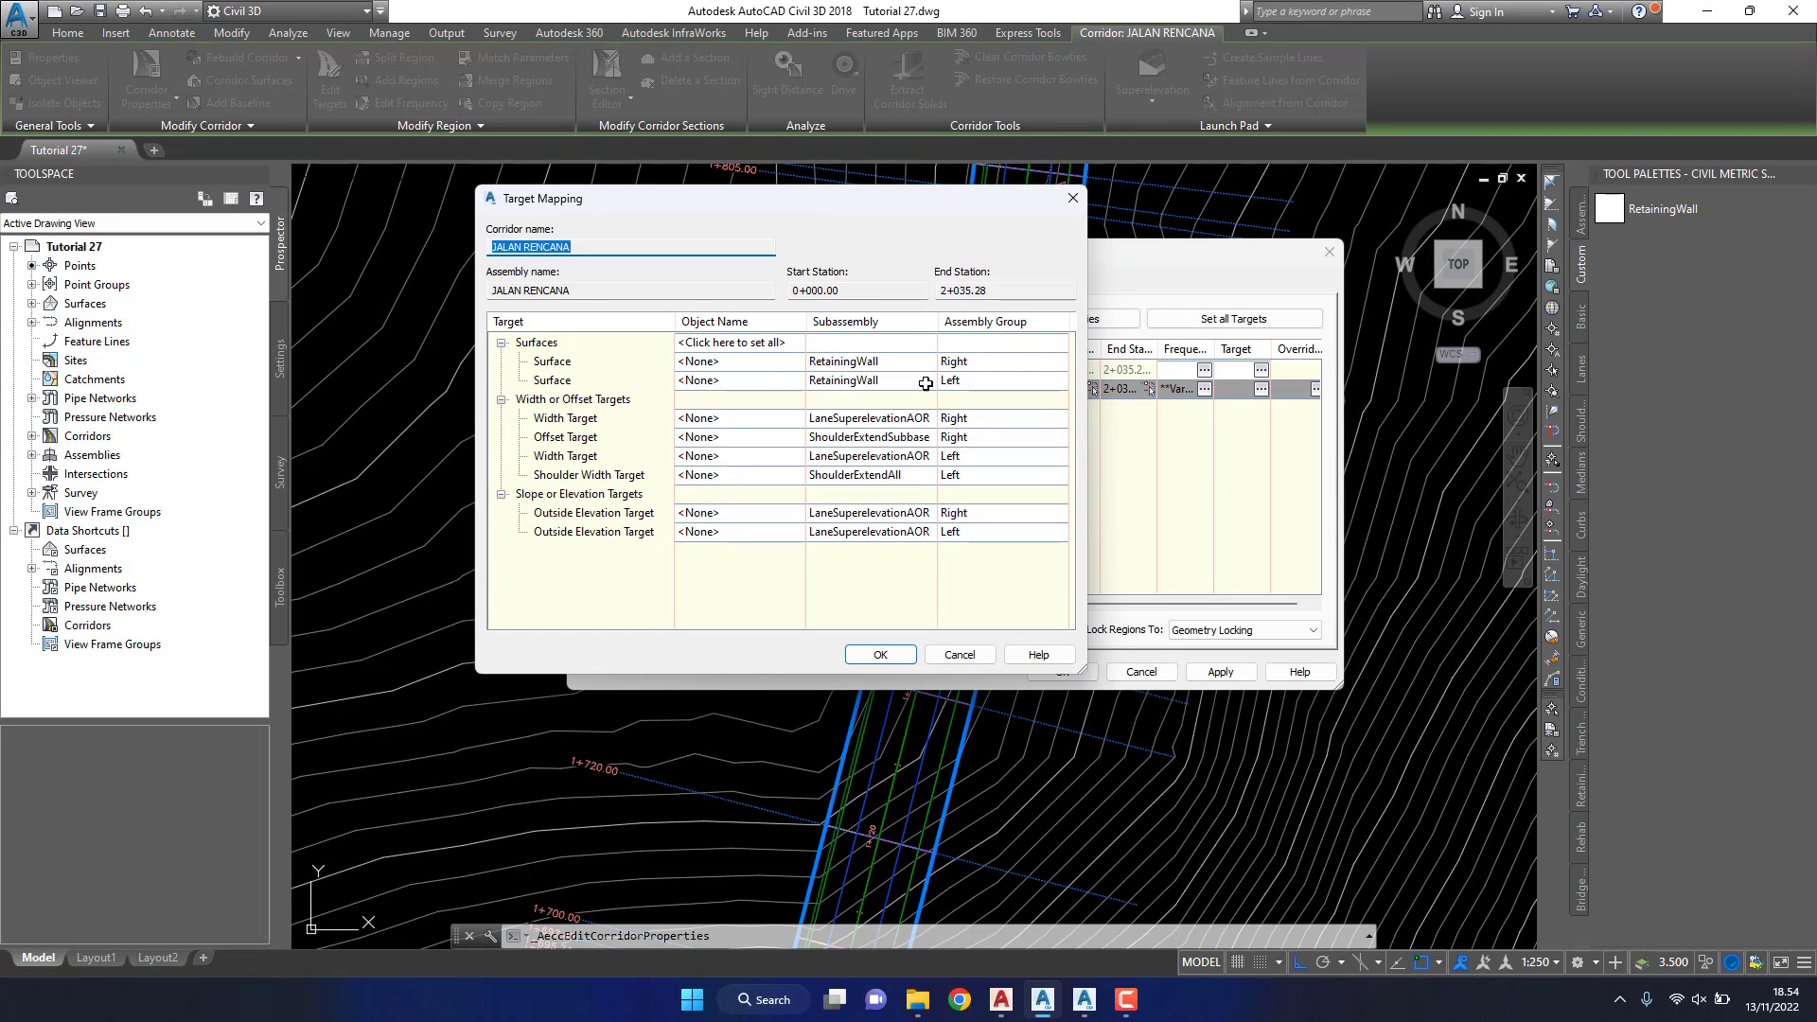
pyautogui.click(728, 364)
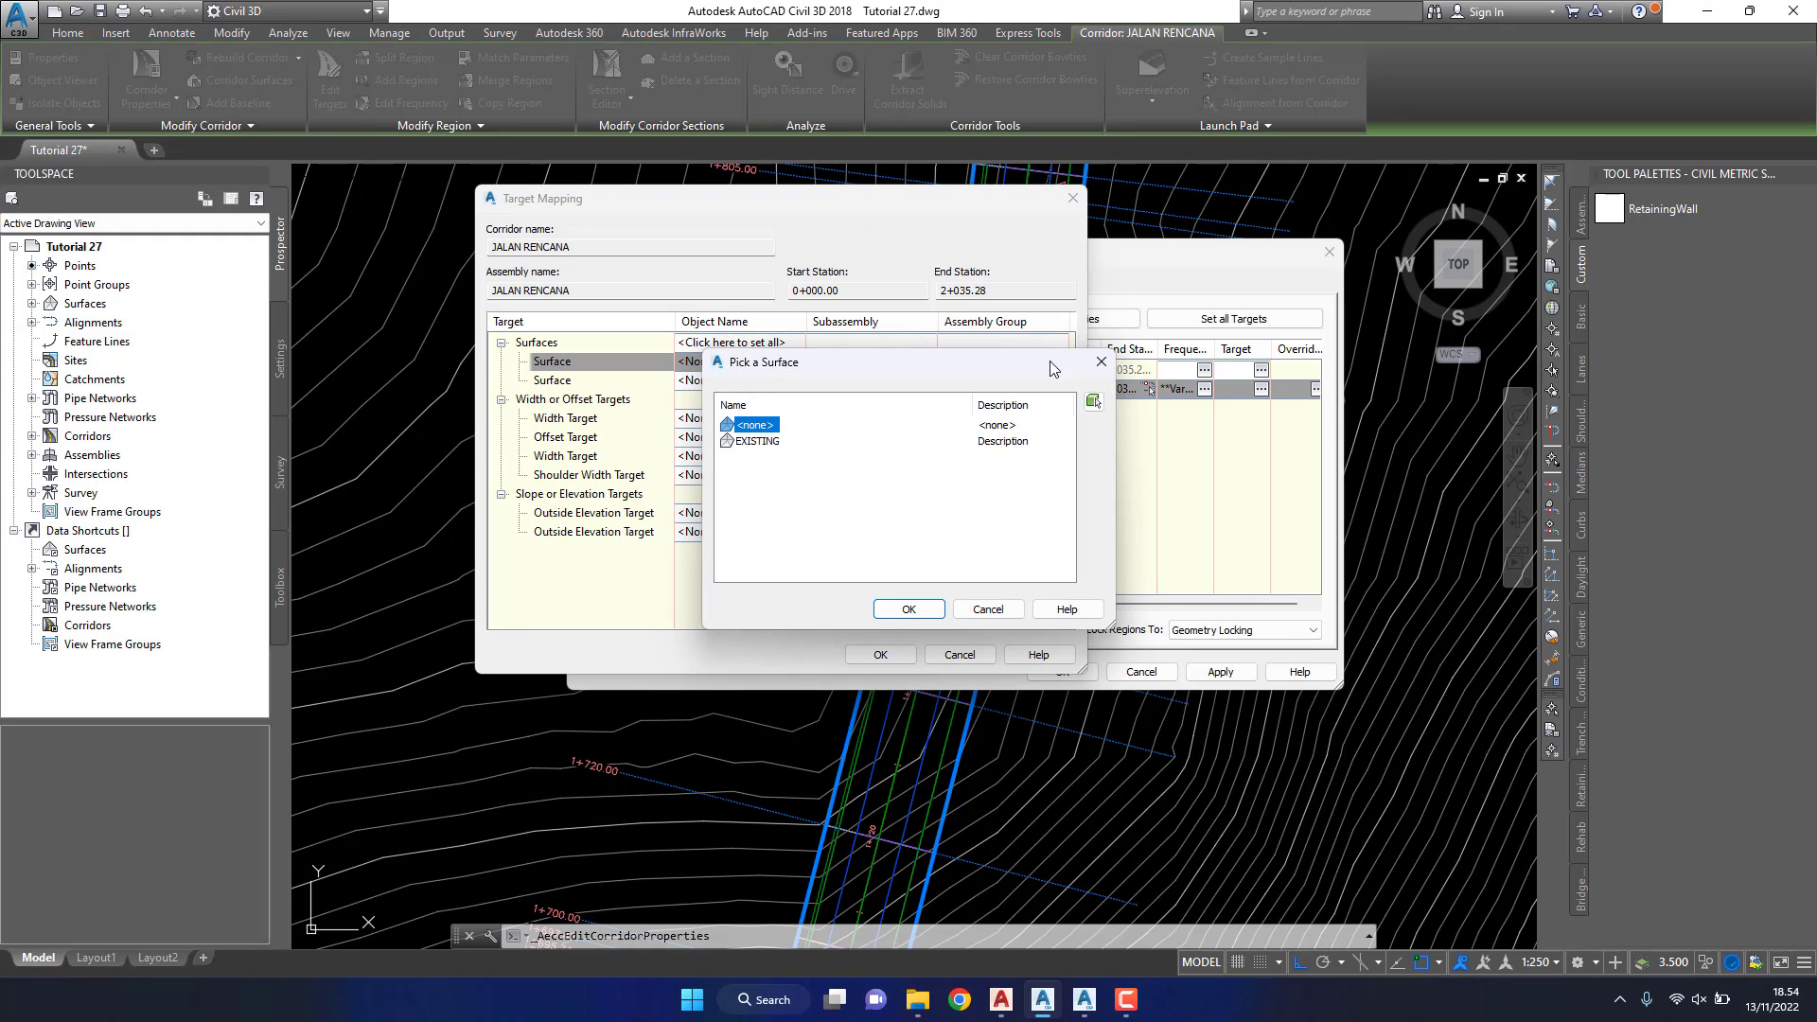
pyautogui.click(1090, 367)
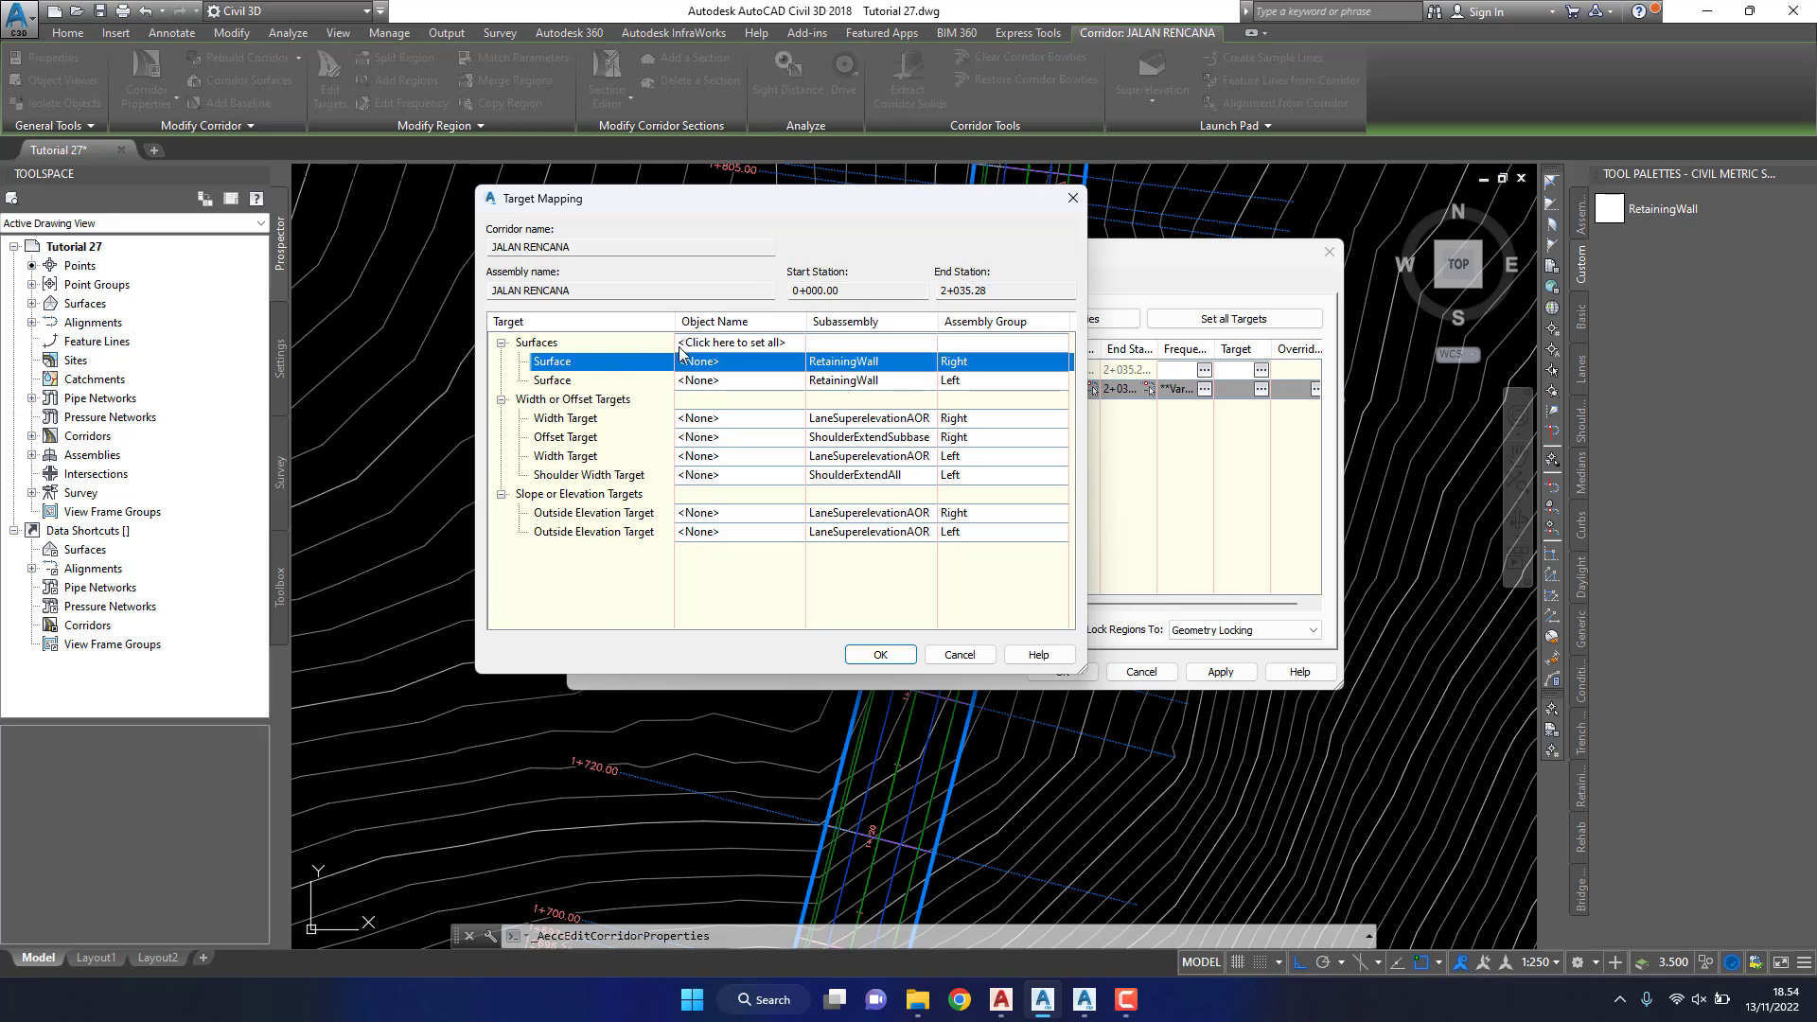
pyautogui.click(1070, 200)
pyautogui.click(1330, 251)
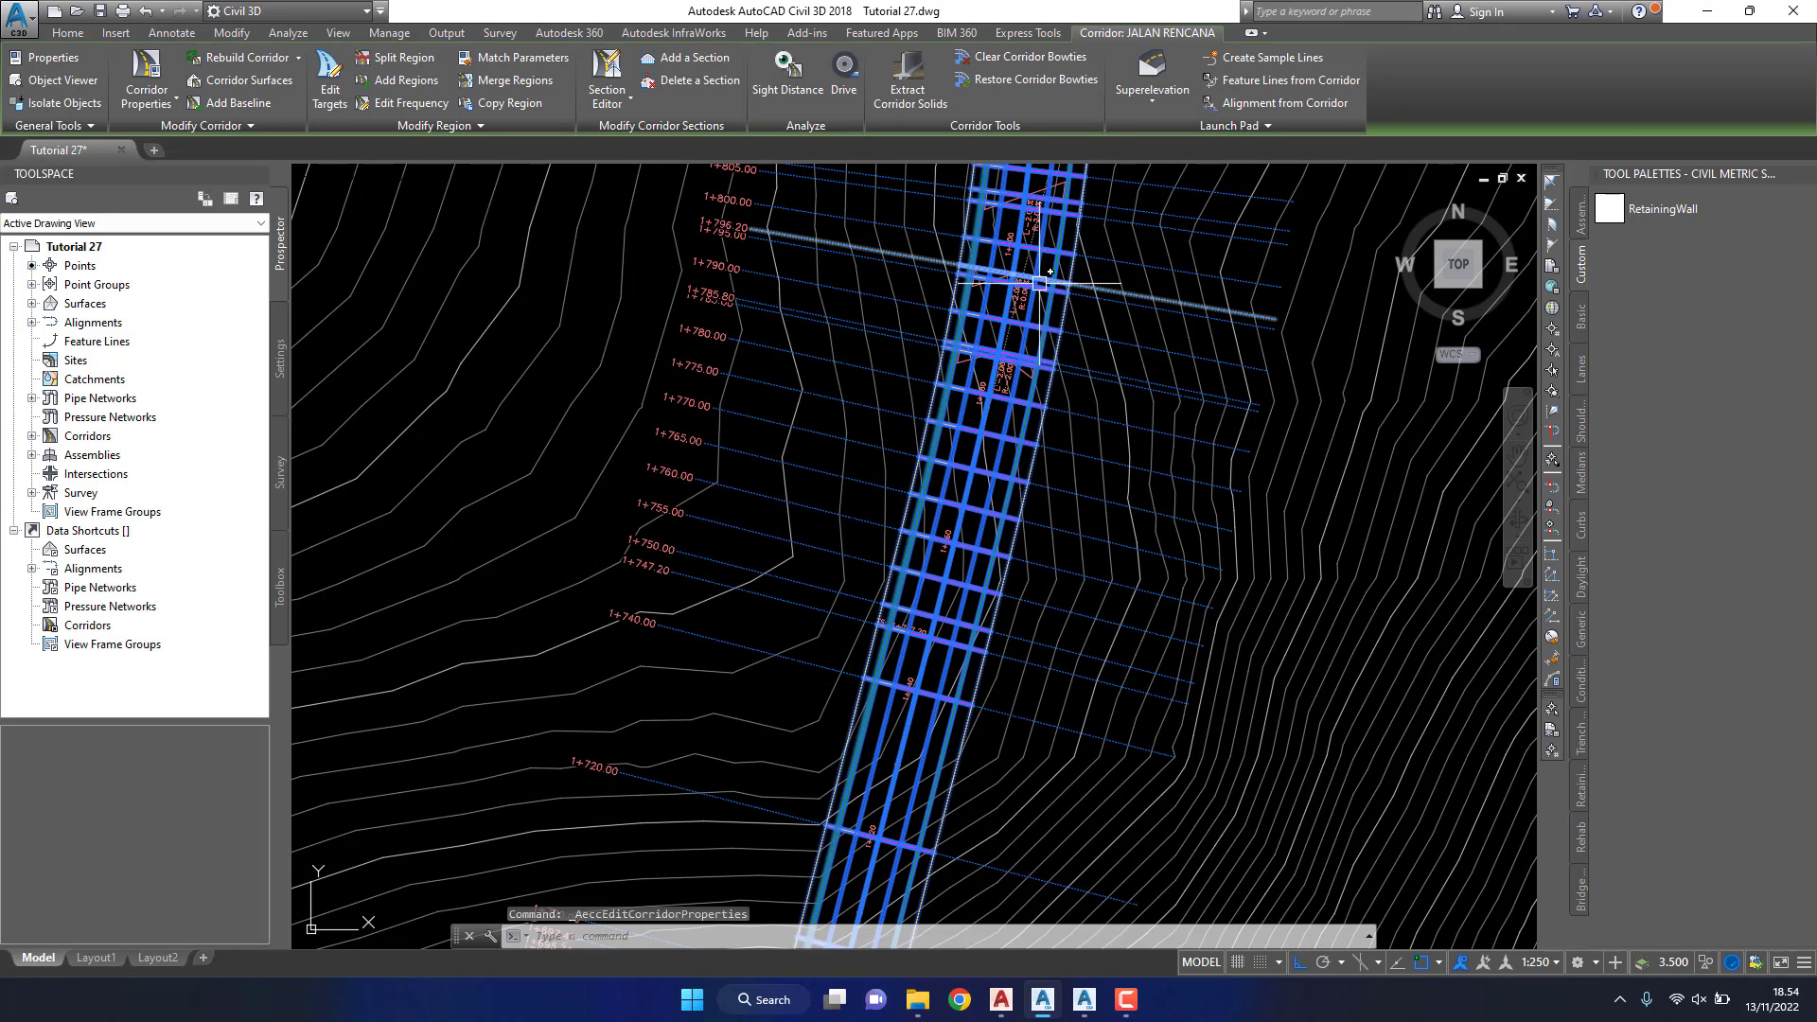
pyautogui.click(261, 65)
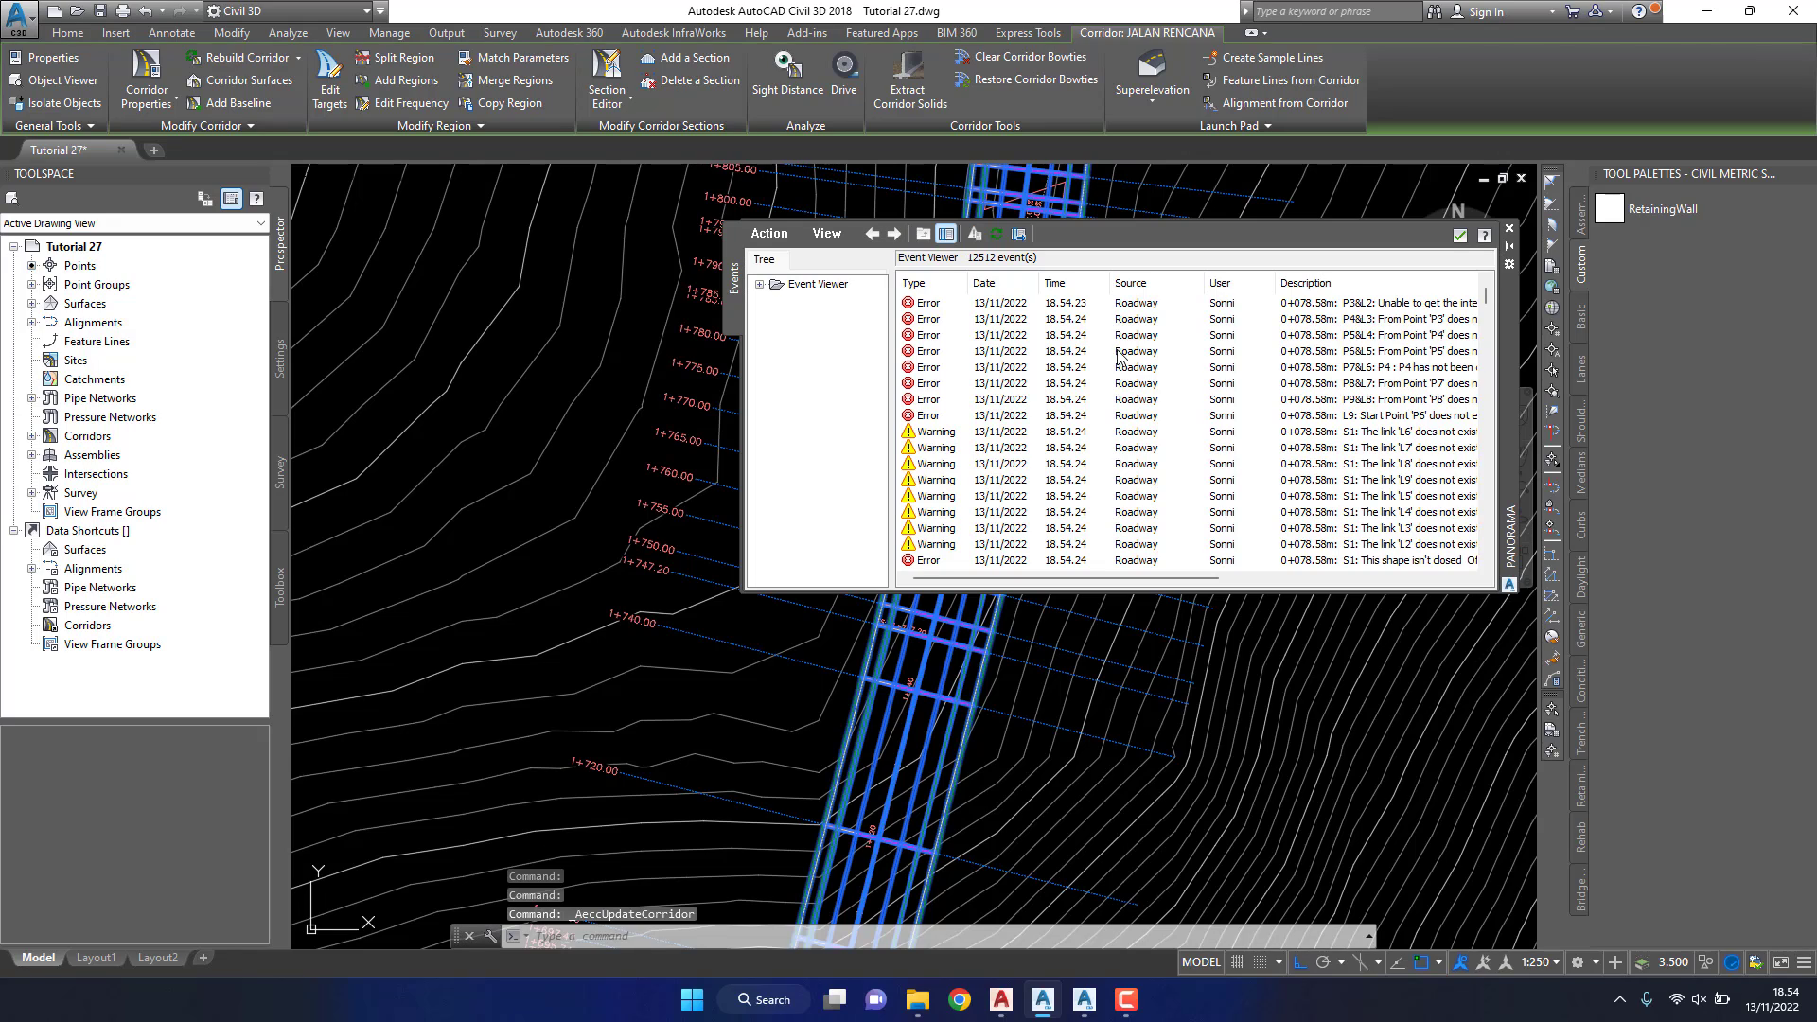
# Step: Close the Event Viewer listing the rebuild errors and zoom out over the drawing
pyautogui.moveTo(1456, 264)
pyautogui.click(1460, 236)
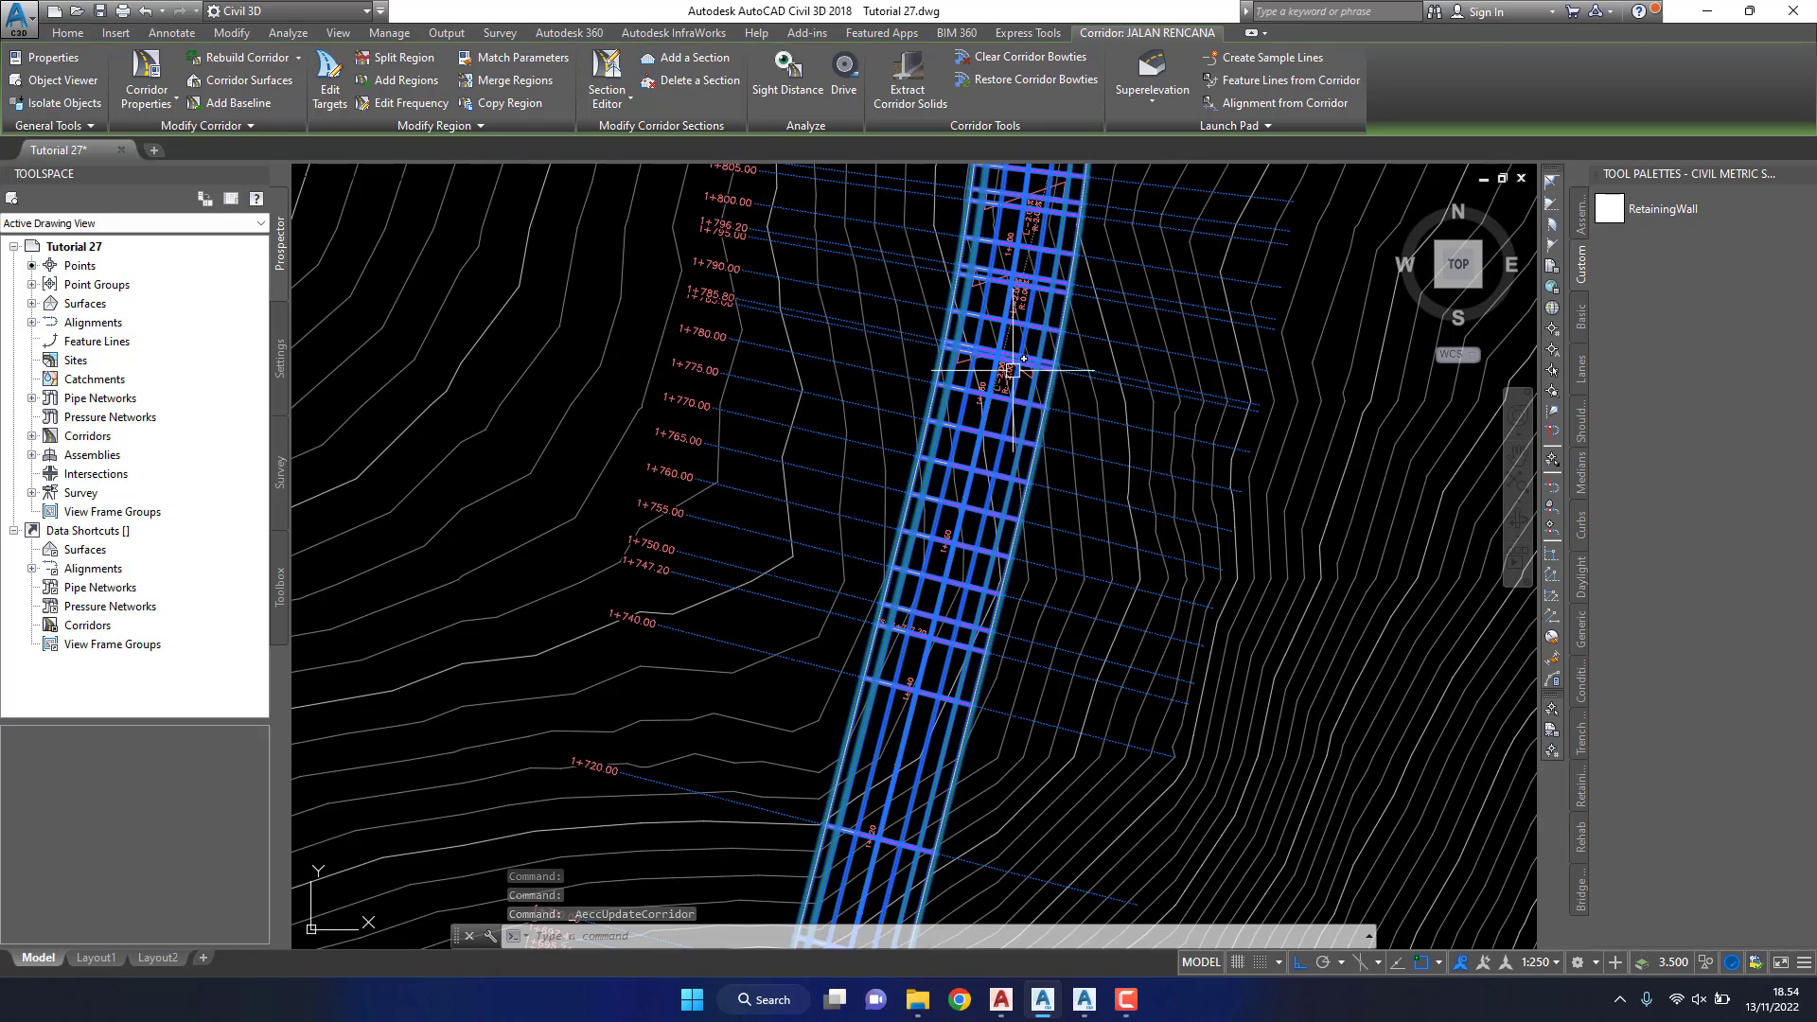
pyautogui.scroll(-3, 898, 498)
pyautogui.scroll(-3, 898, 499)
pyautogui.scroll(-2, 898, 499)
# Step: Deselect, zoom to the JALAN RENCANA corridor, and select it
pyautogui.press('Escape')
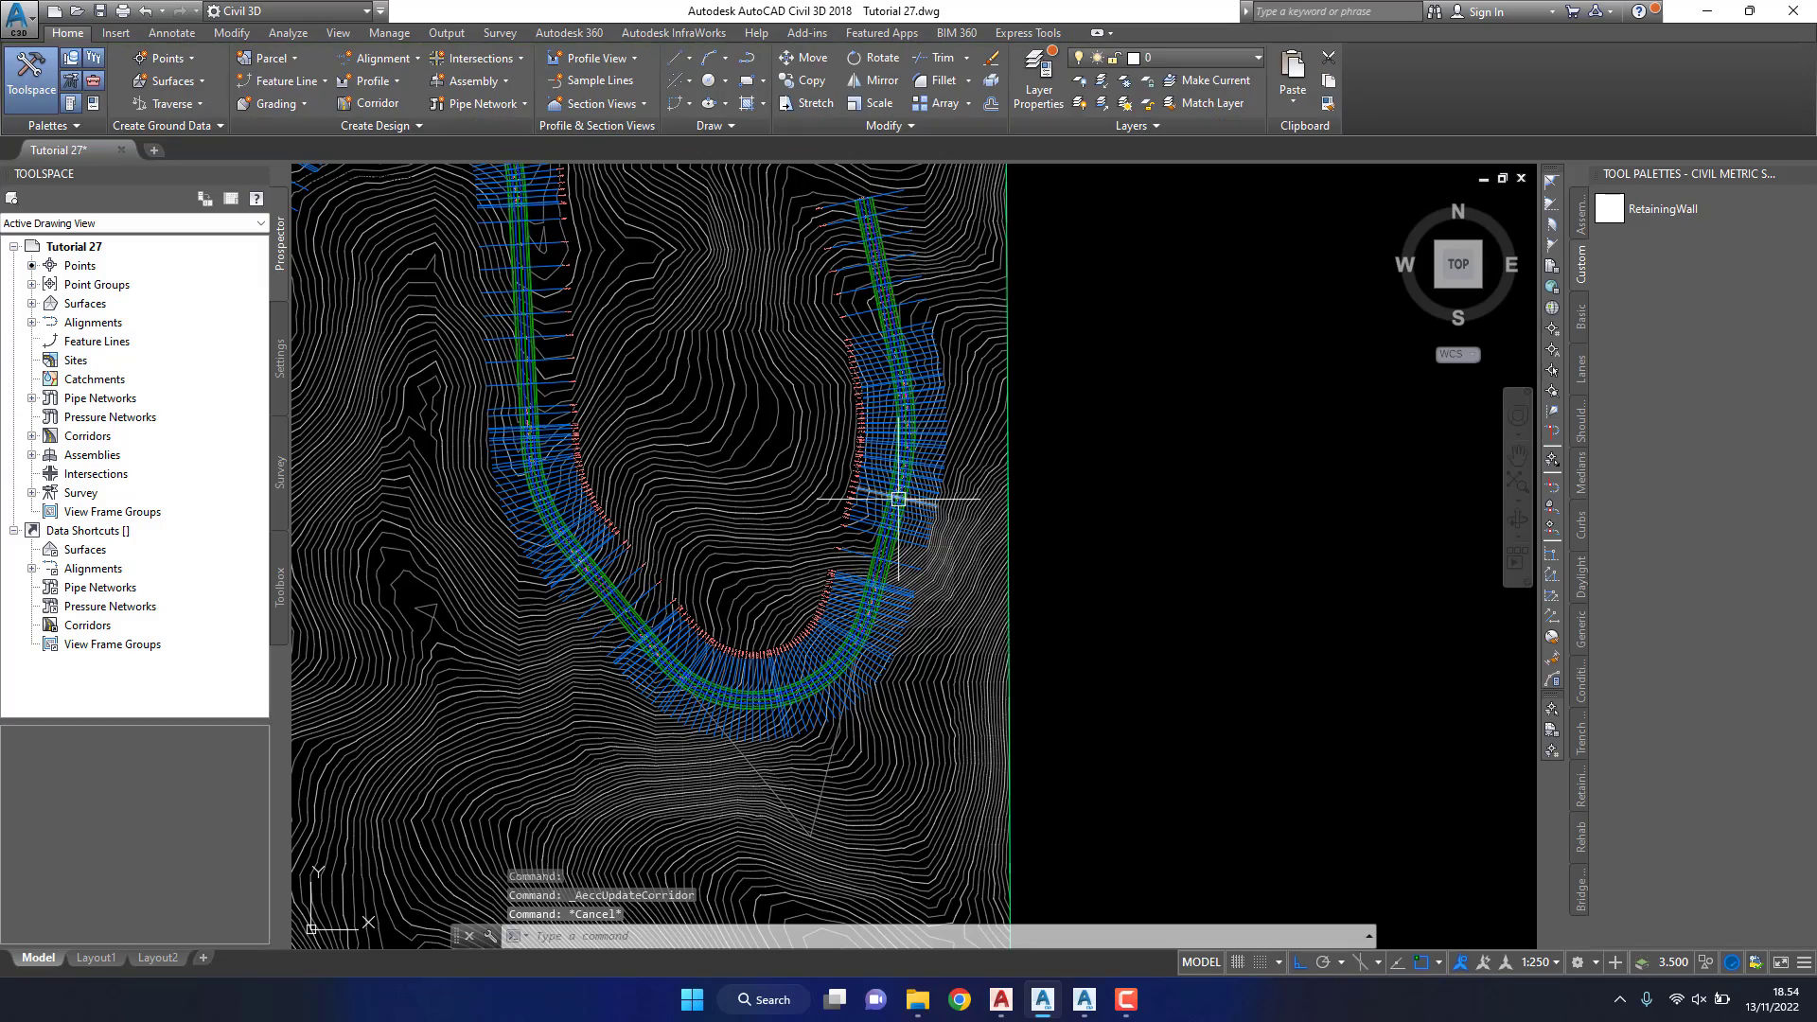
pyautogui.scroll(-2, 898, 499)
pyautogui.scroll(-2, 933, 498)
pyautogui.scroll(4, 1001, 433)
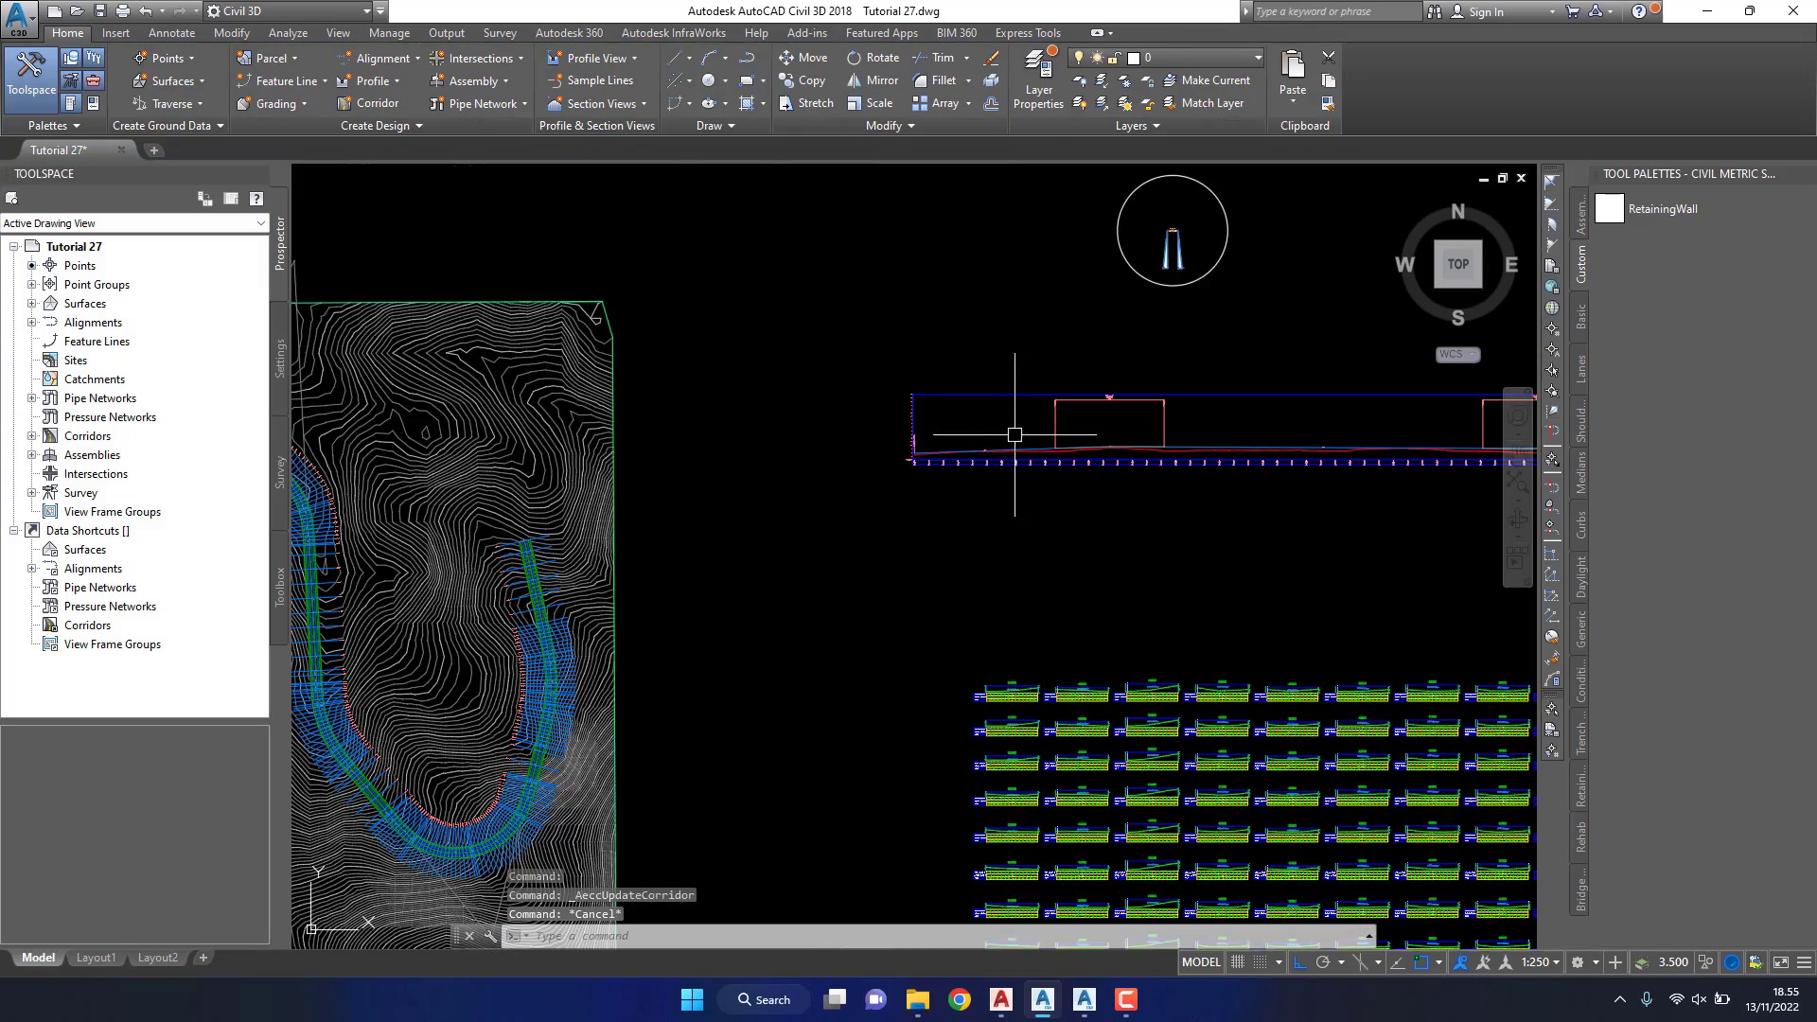
pyautogui.scroll(3, 1064, 431)
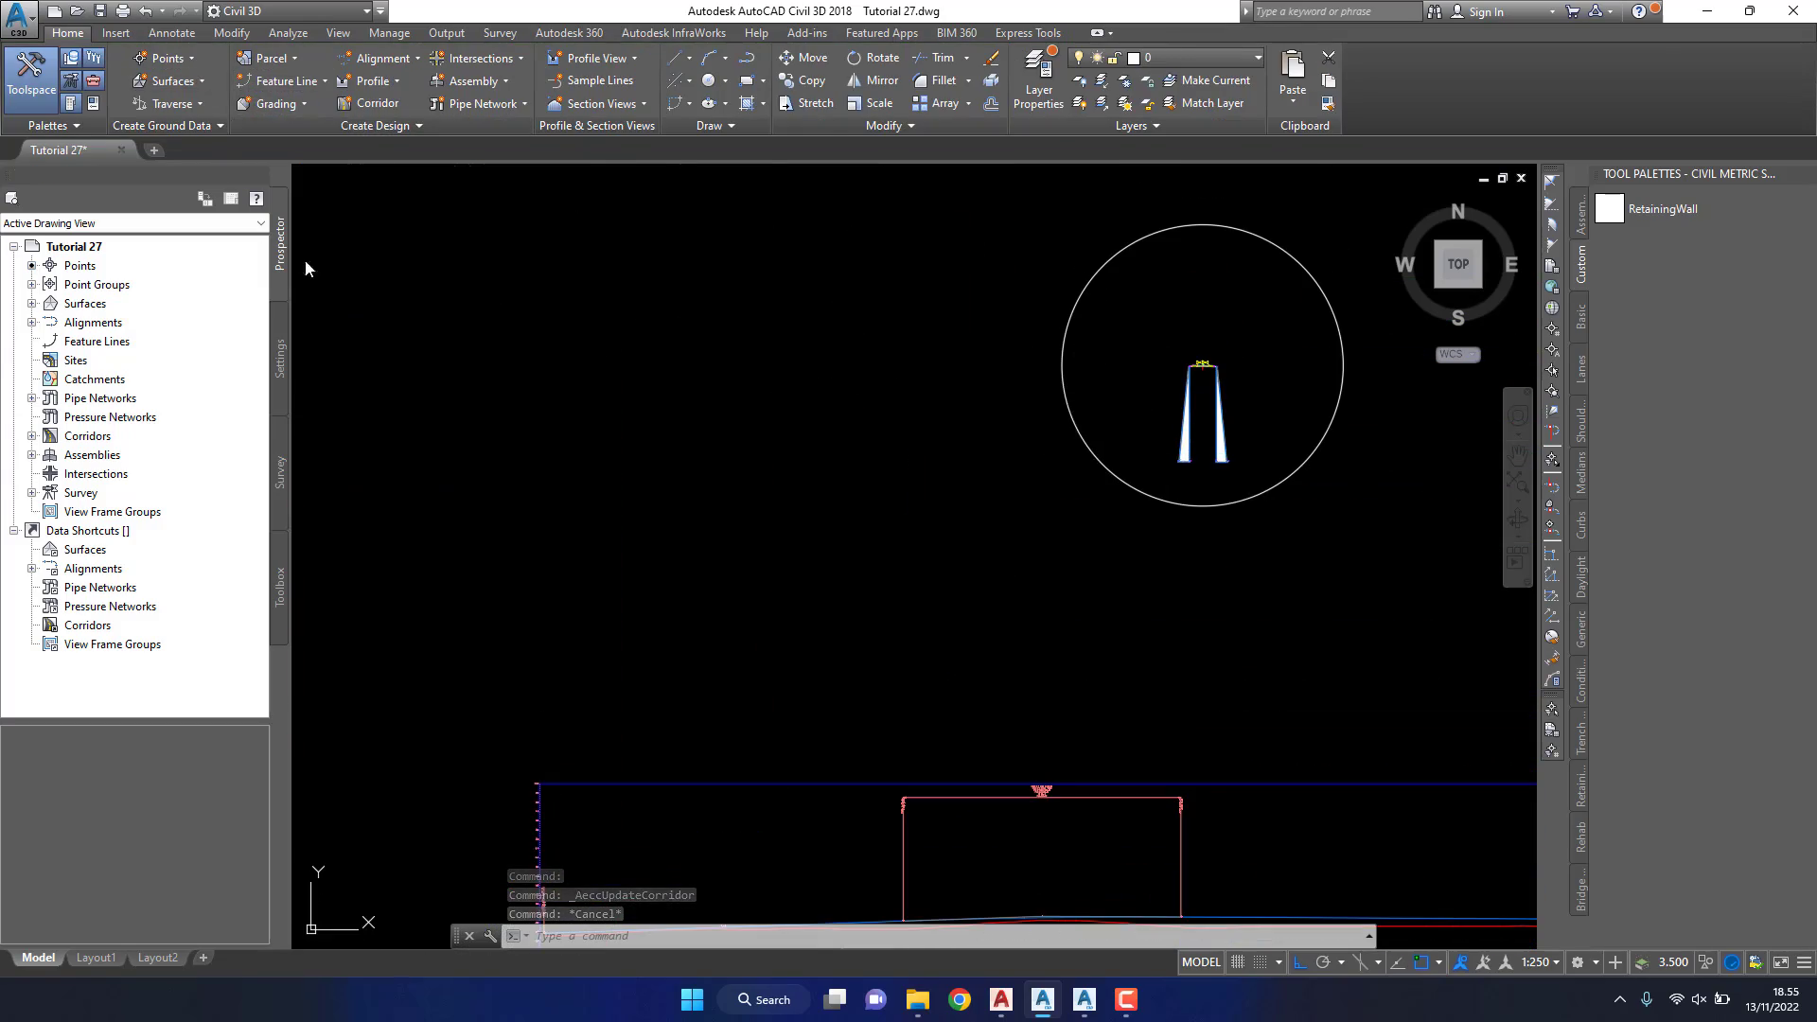
pyautogui.scroll(-8, 720, 429)
pyautogui.scroll(1, 720, 429)
pyautogui.scroll(4, 709, 449)
pyautogui.scroll(3, 697, 438)
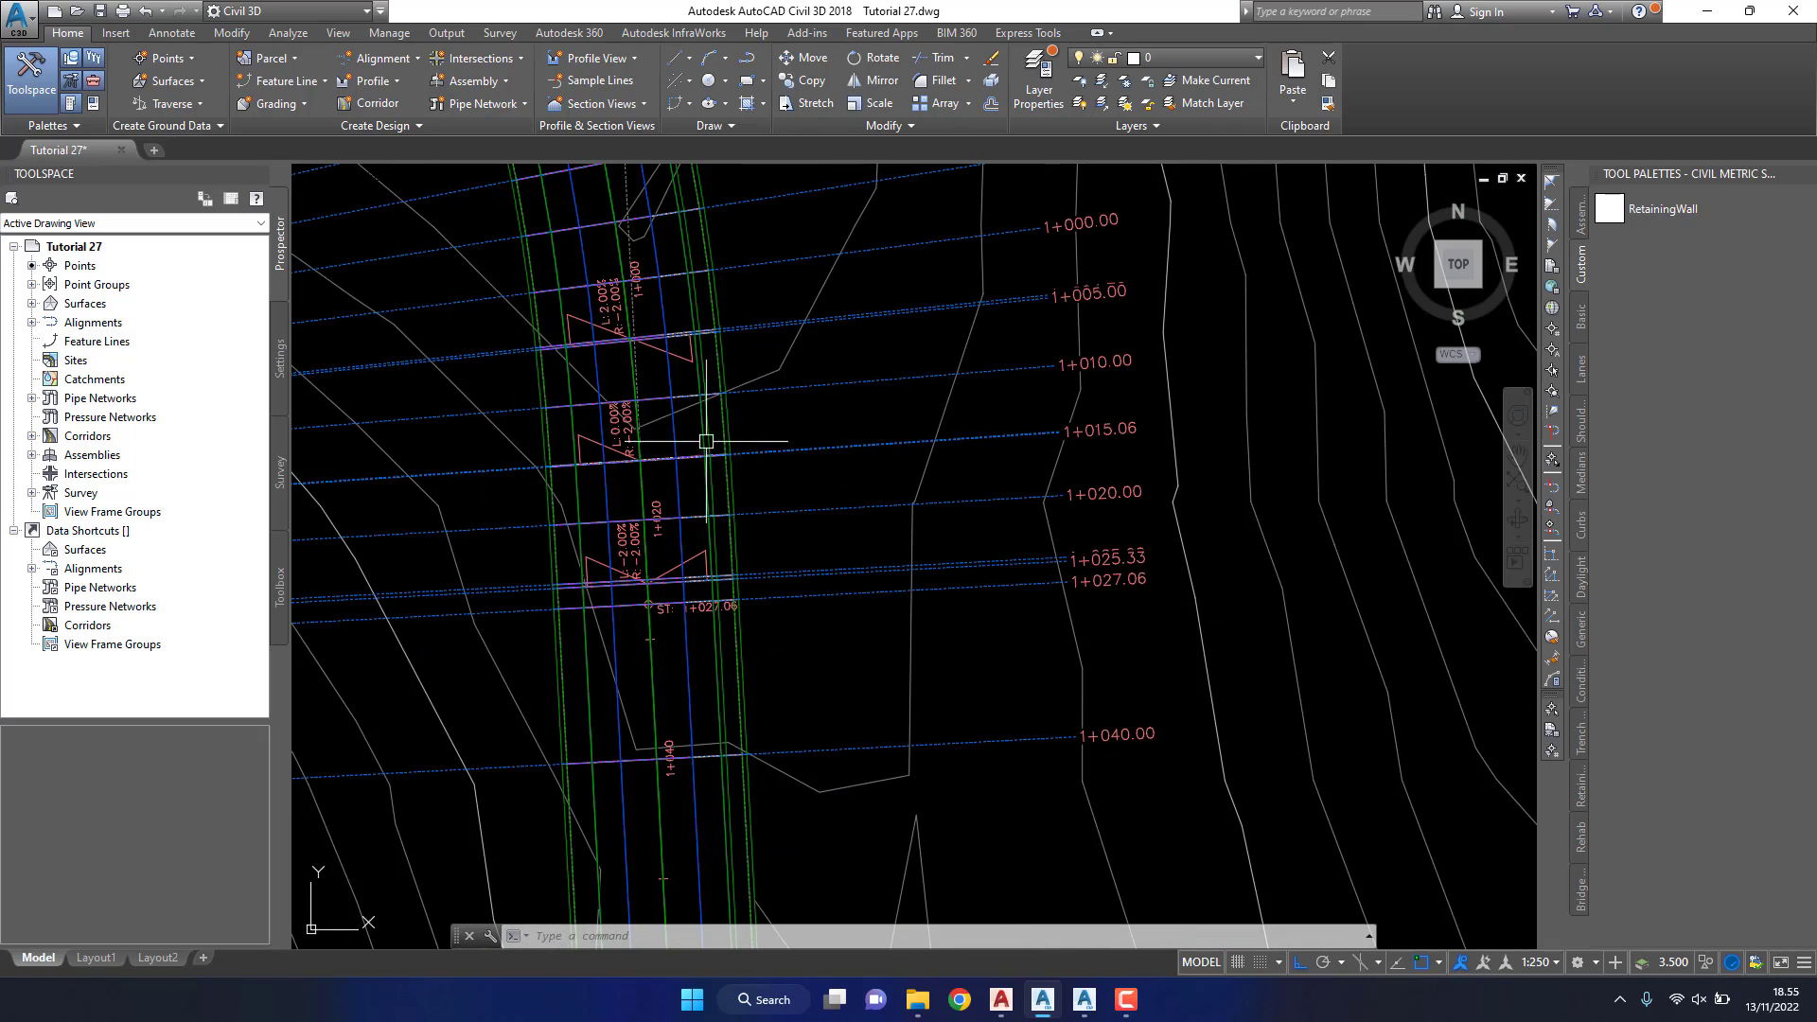
pyautogui.click(672, 432)
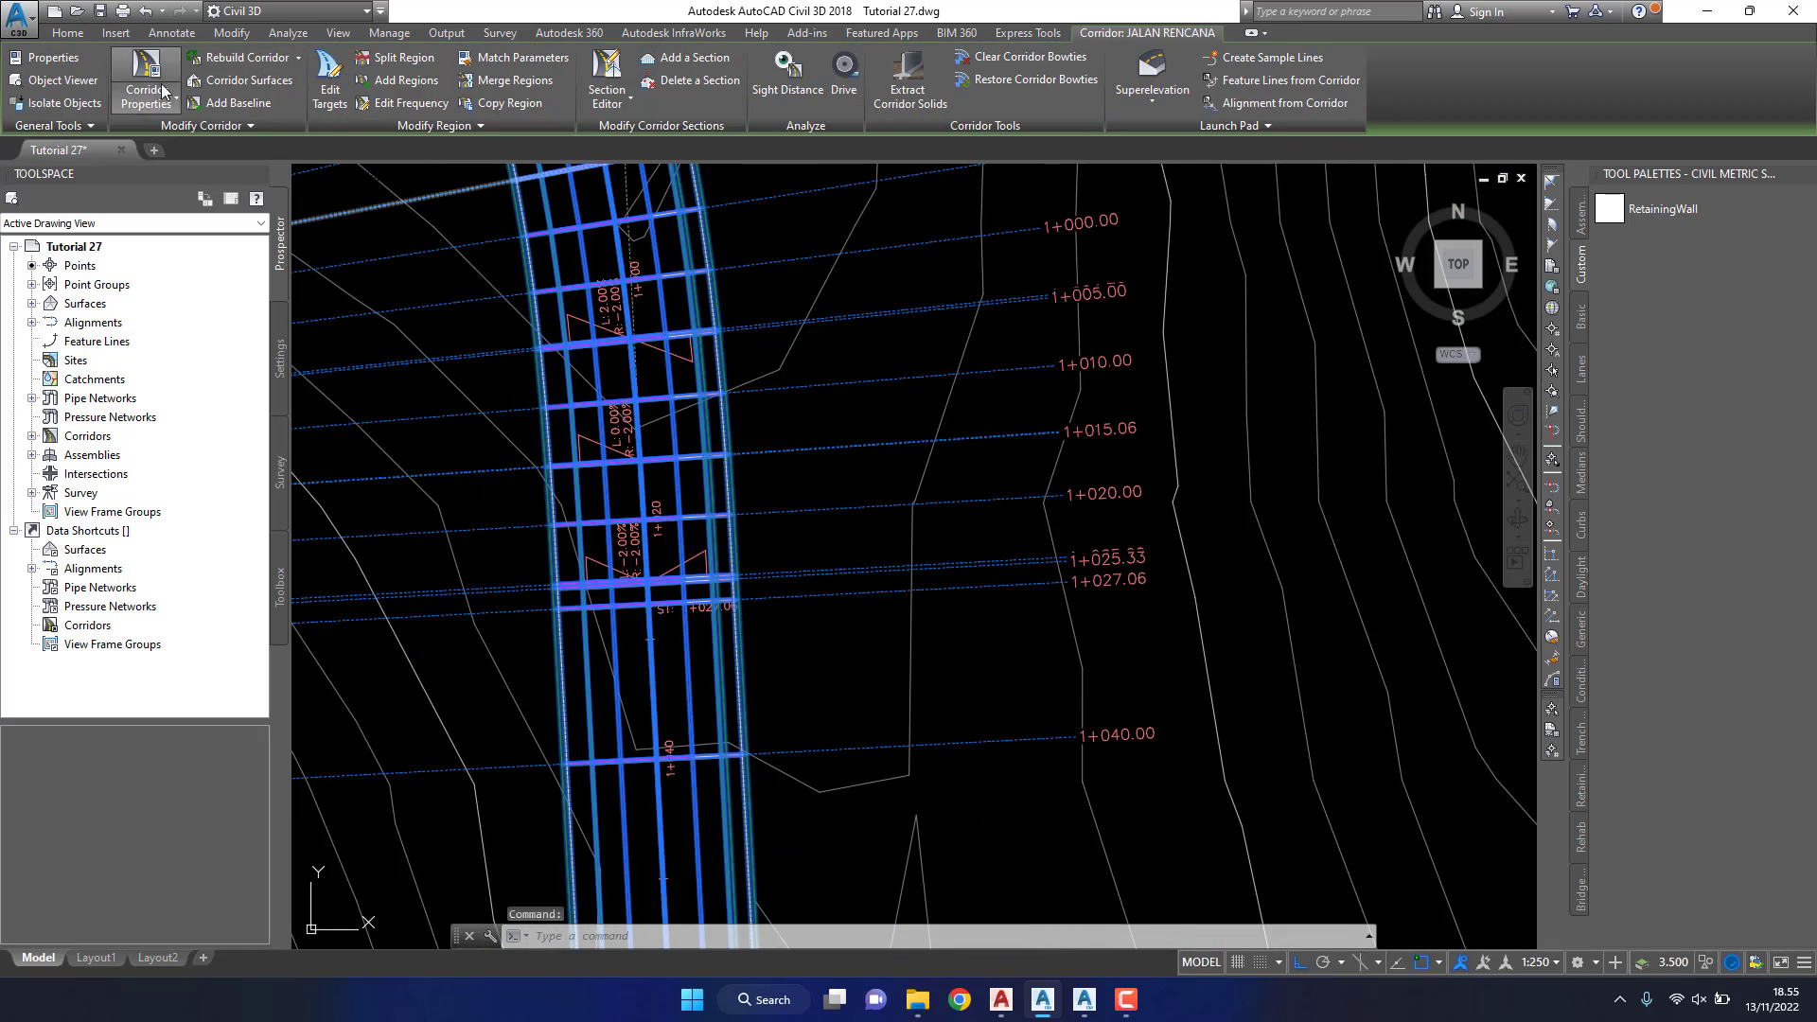
# Step: Show the corridor's properties and the region's Target Mapping dialog
pyautogui.click(156, 107)
pyautogui.click(189, 148)
pyautogui.doubleClick(615, 265)
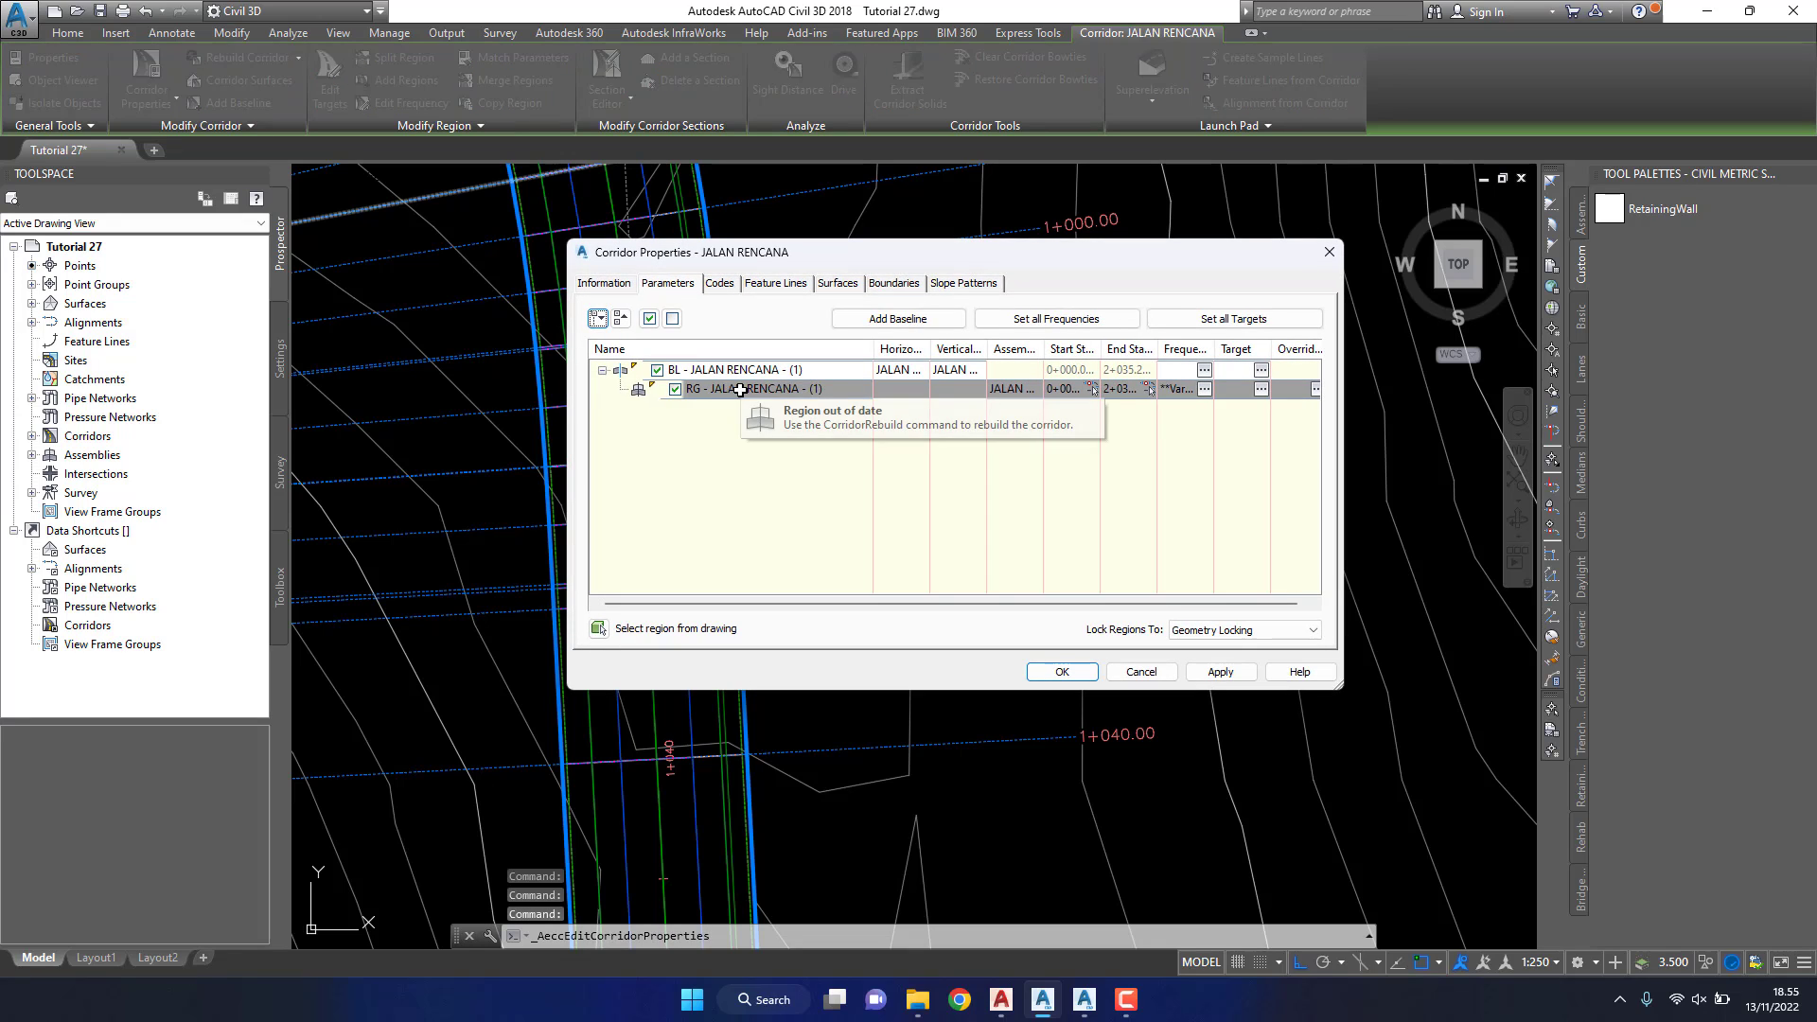
pyautogui.click(1262, 389)
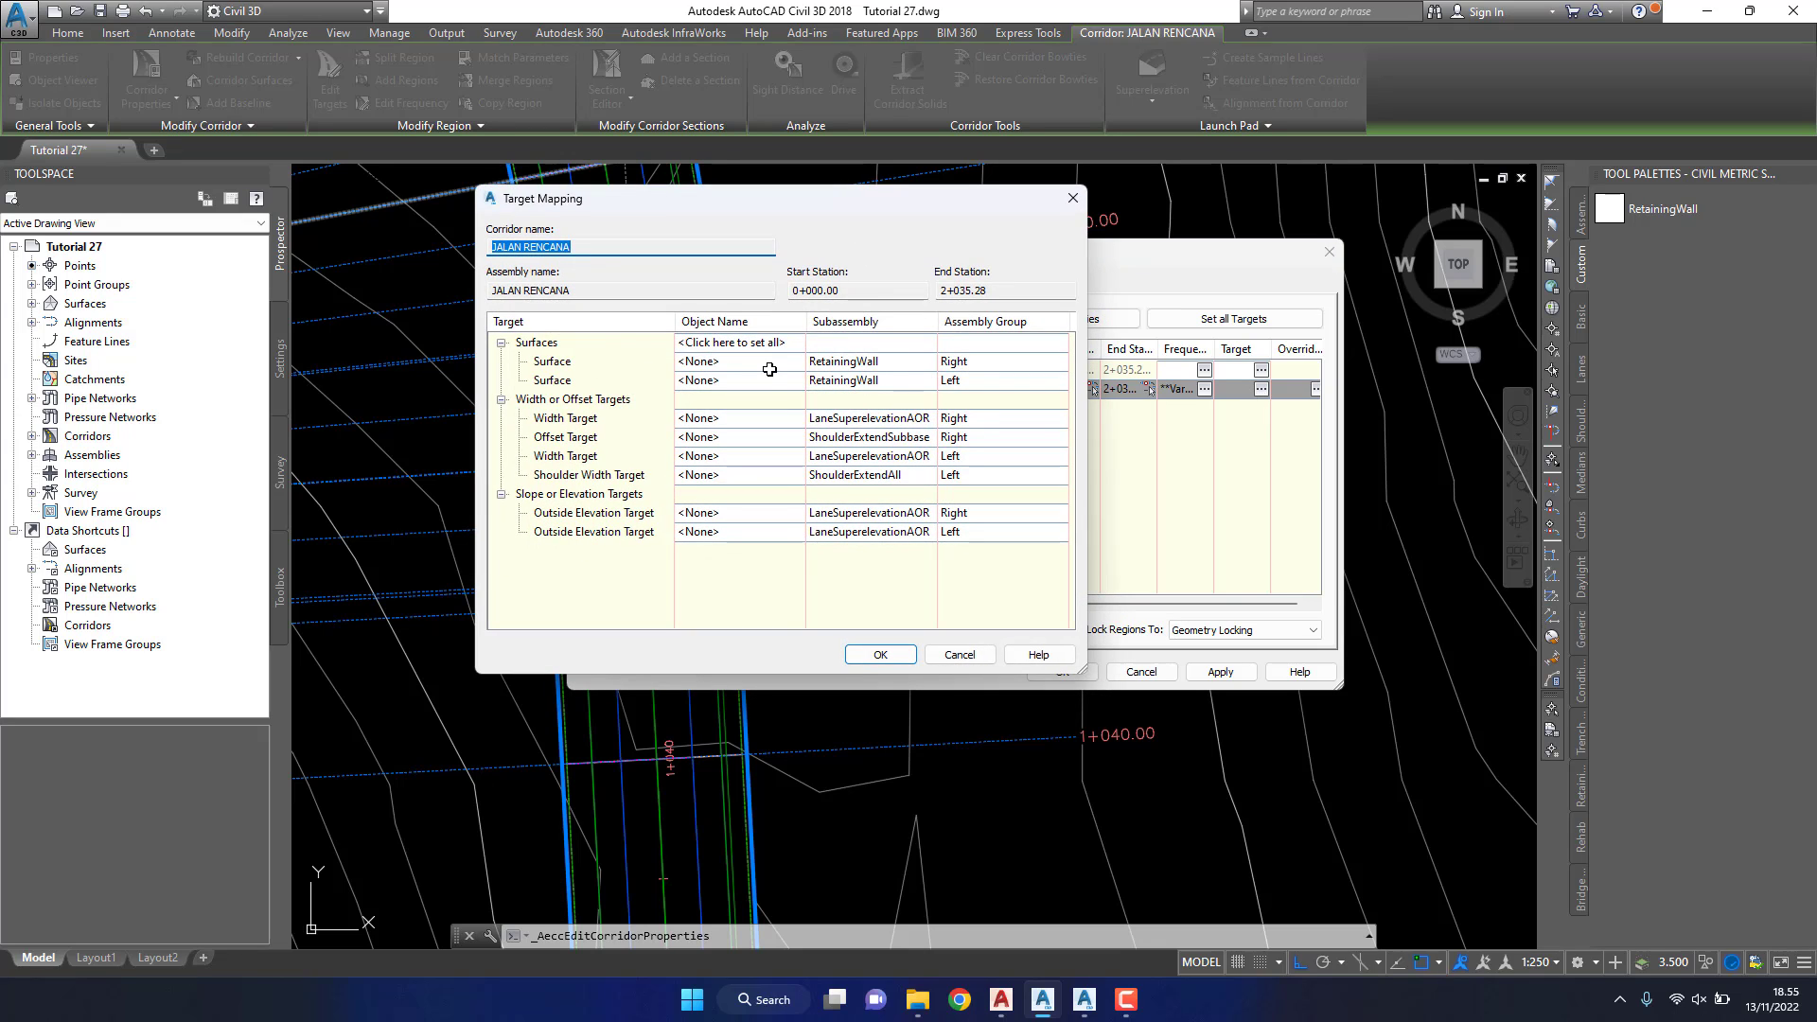
# Step: Assign EXISTING to the right and left RetainingWall Surface targets and apply the changes
pyautogui.click(769, 369)
pyautogui.click(758, 442)
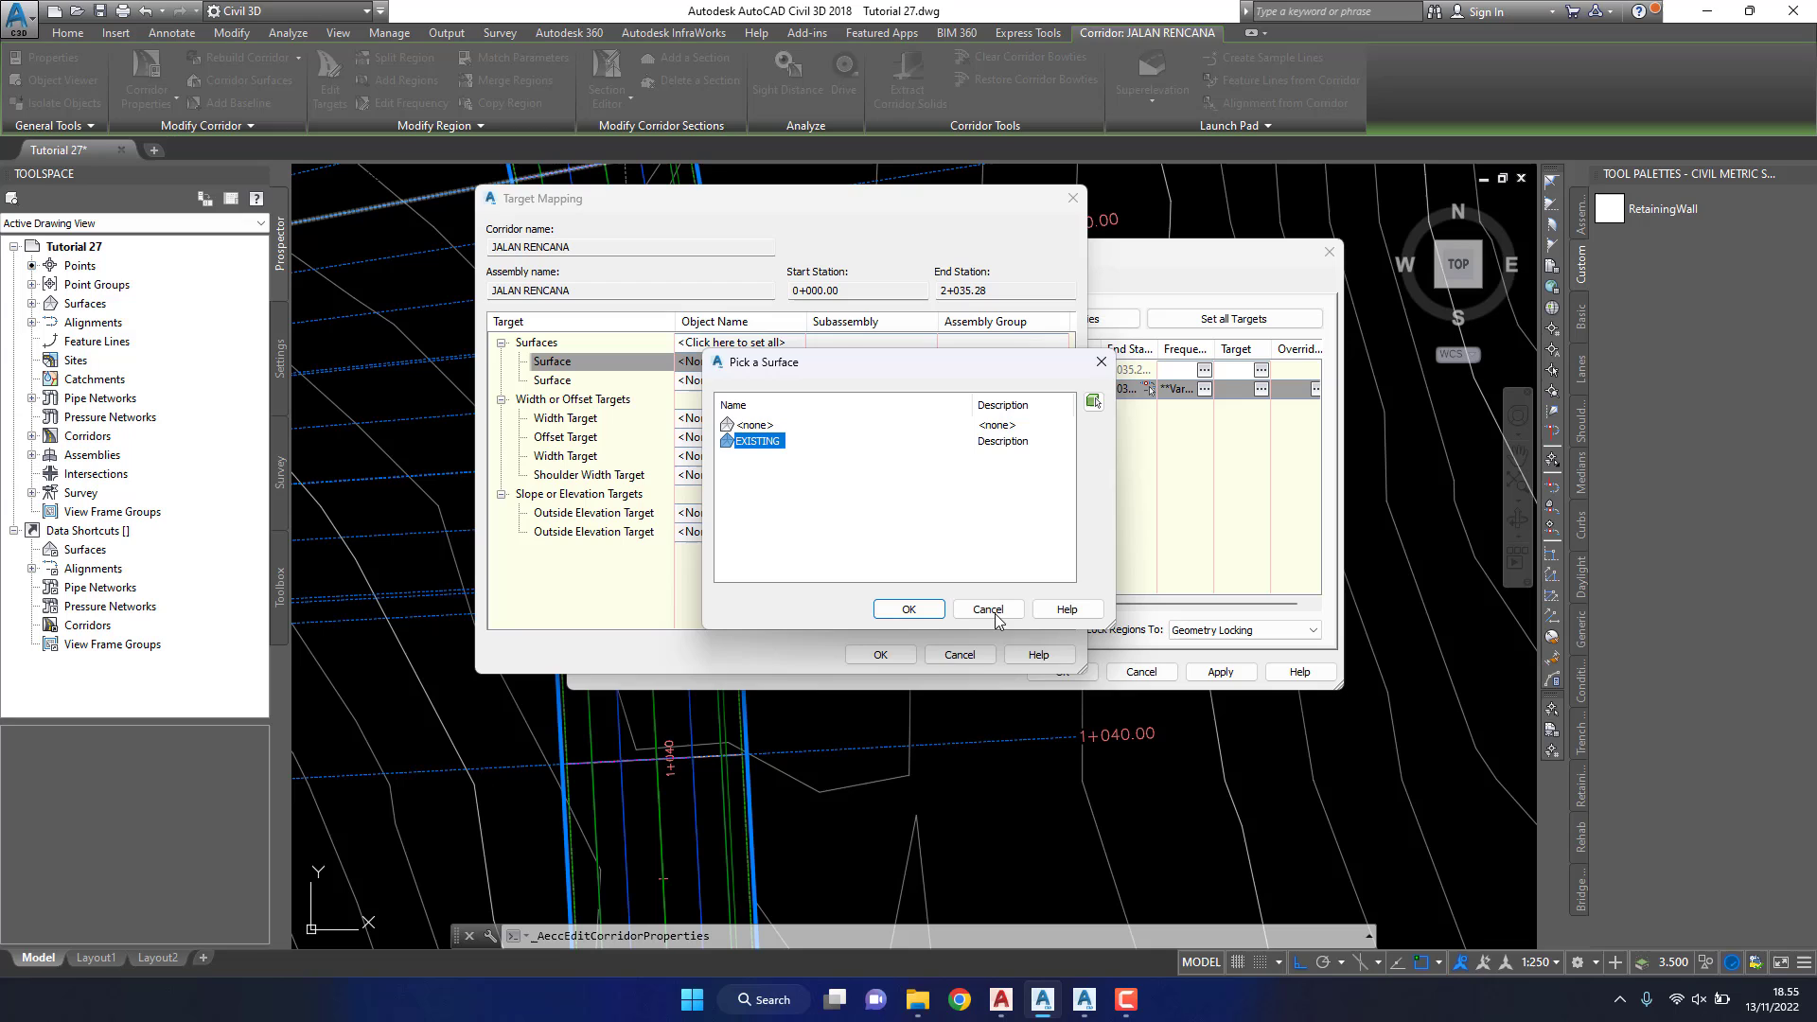
pyautogui.click(904, 611)
pyautogui.click(725, 380)
pyautogui.click(747, 443)
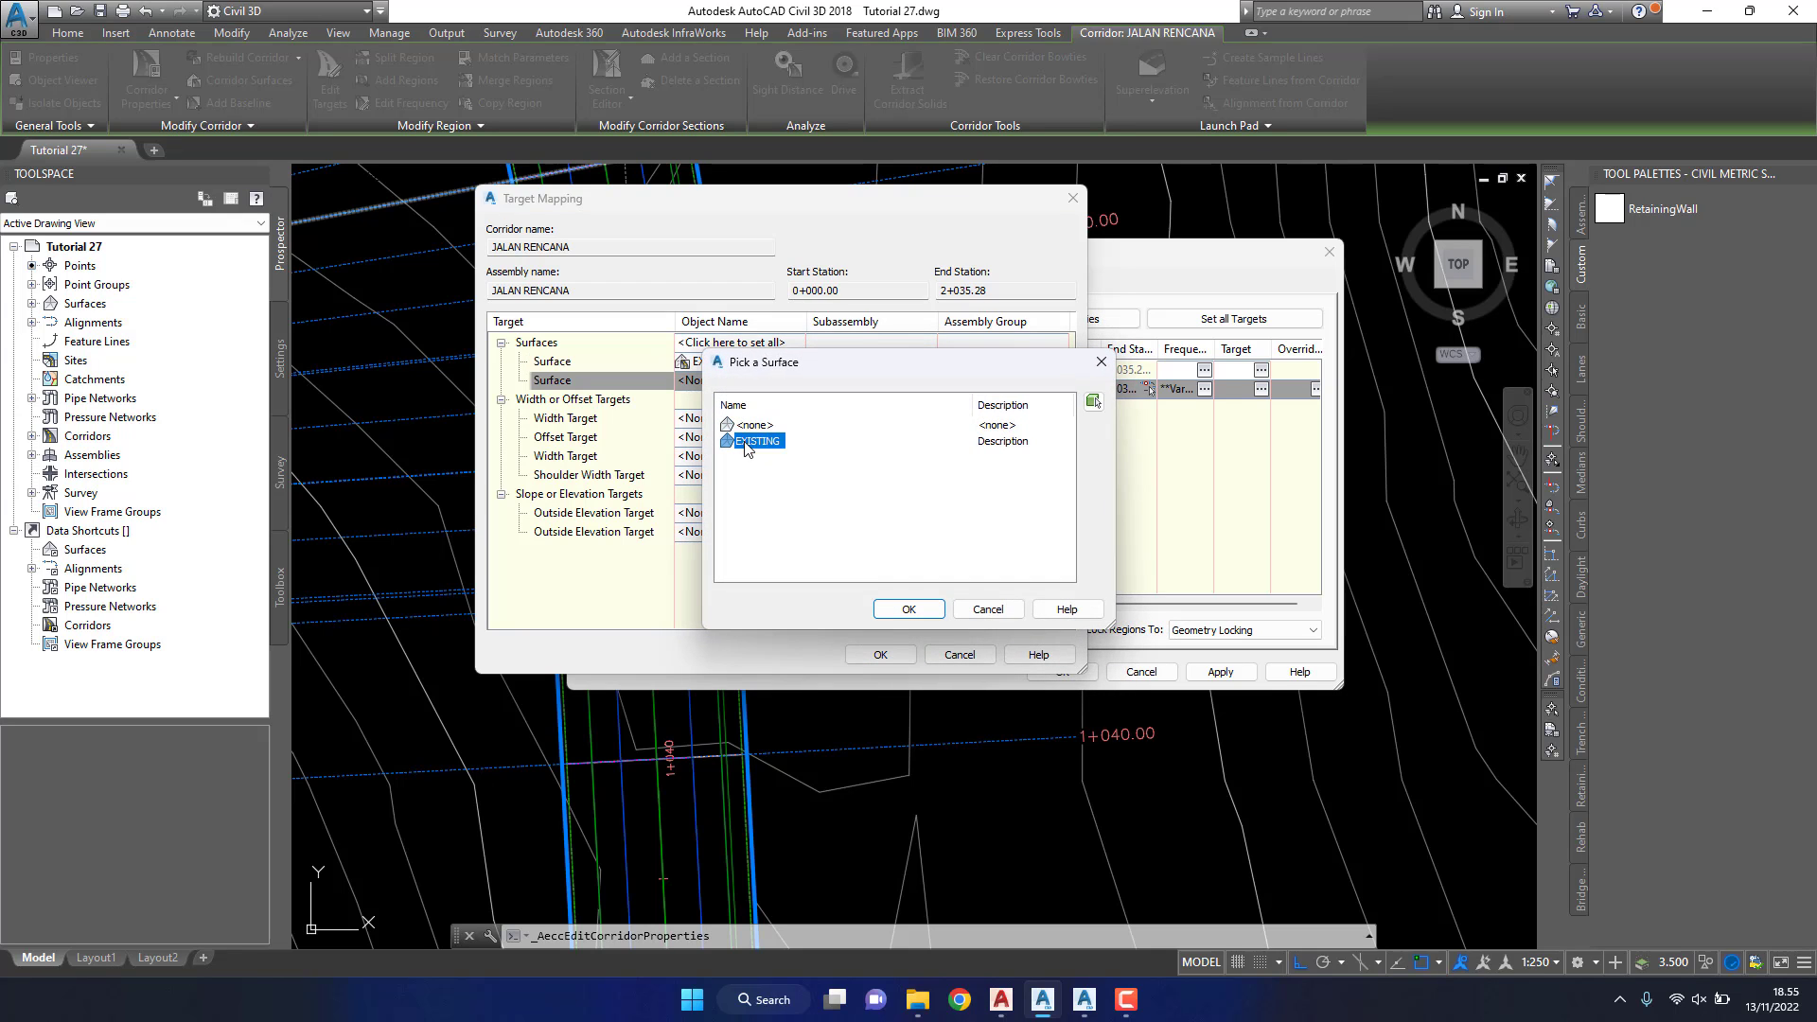
pyautogui.click(907, 609)
pyautogui.click(880, 655)
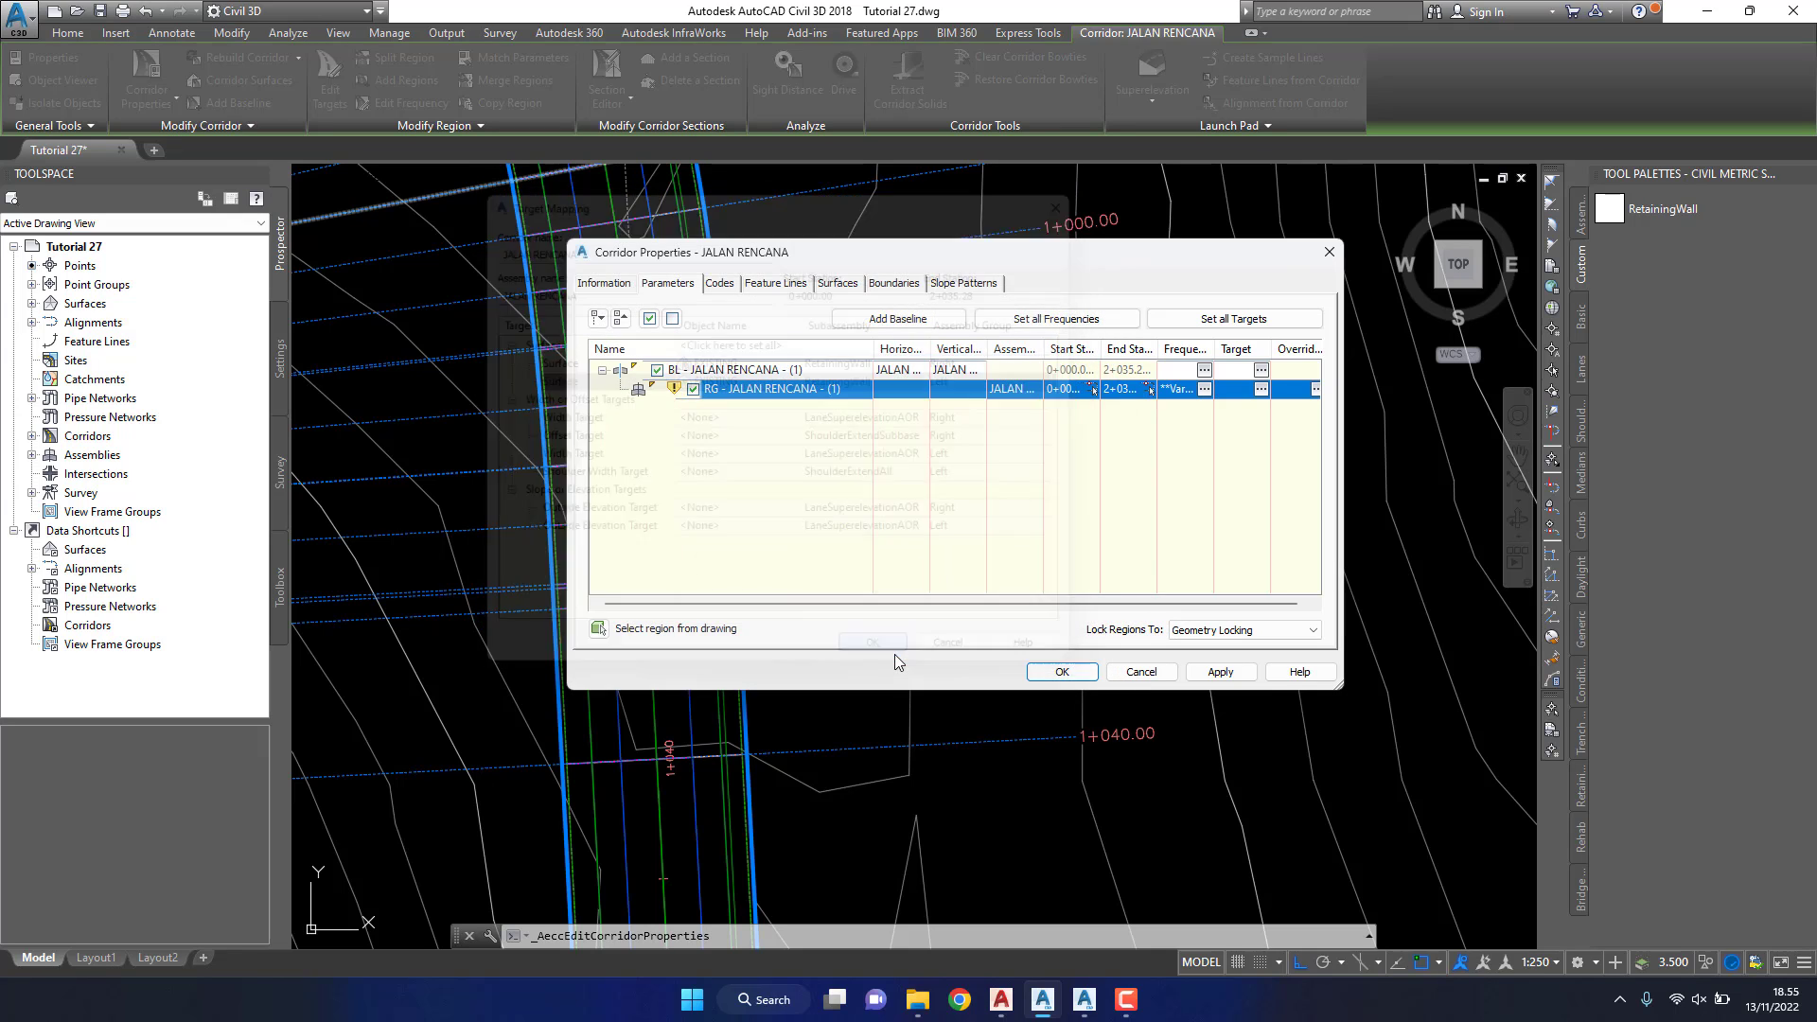
pyautogui.click(1219, 671)
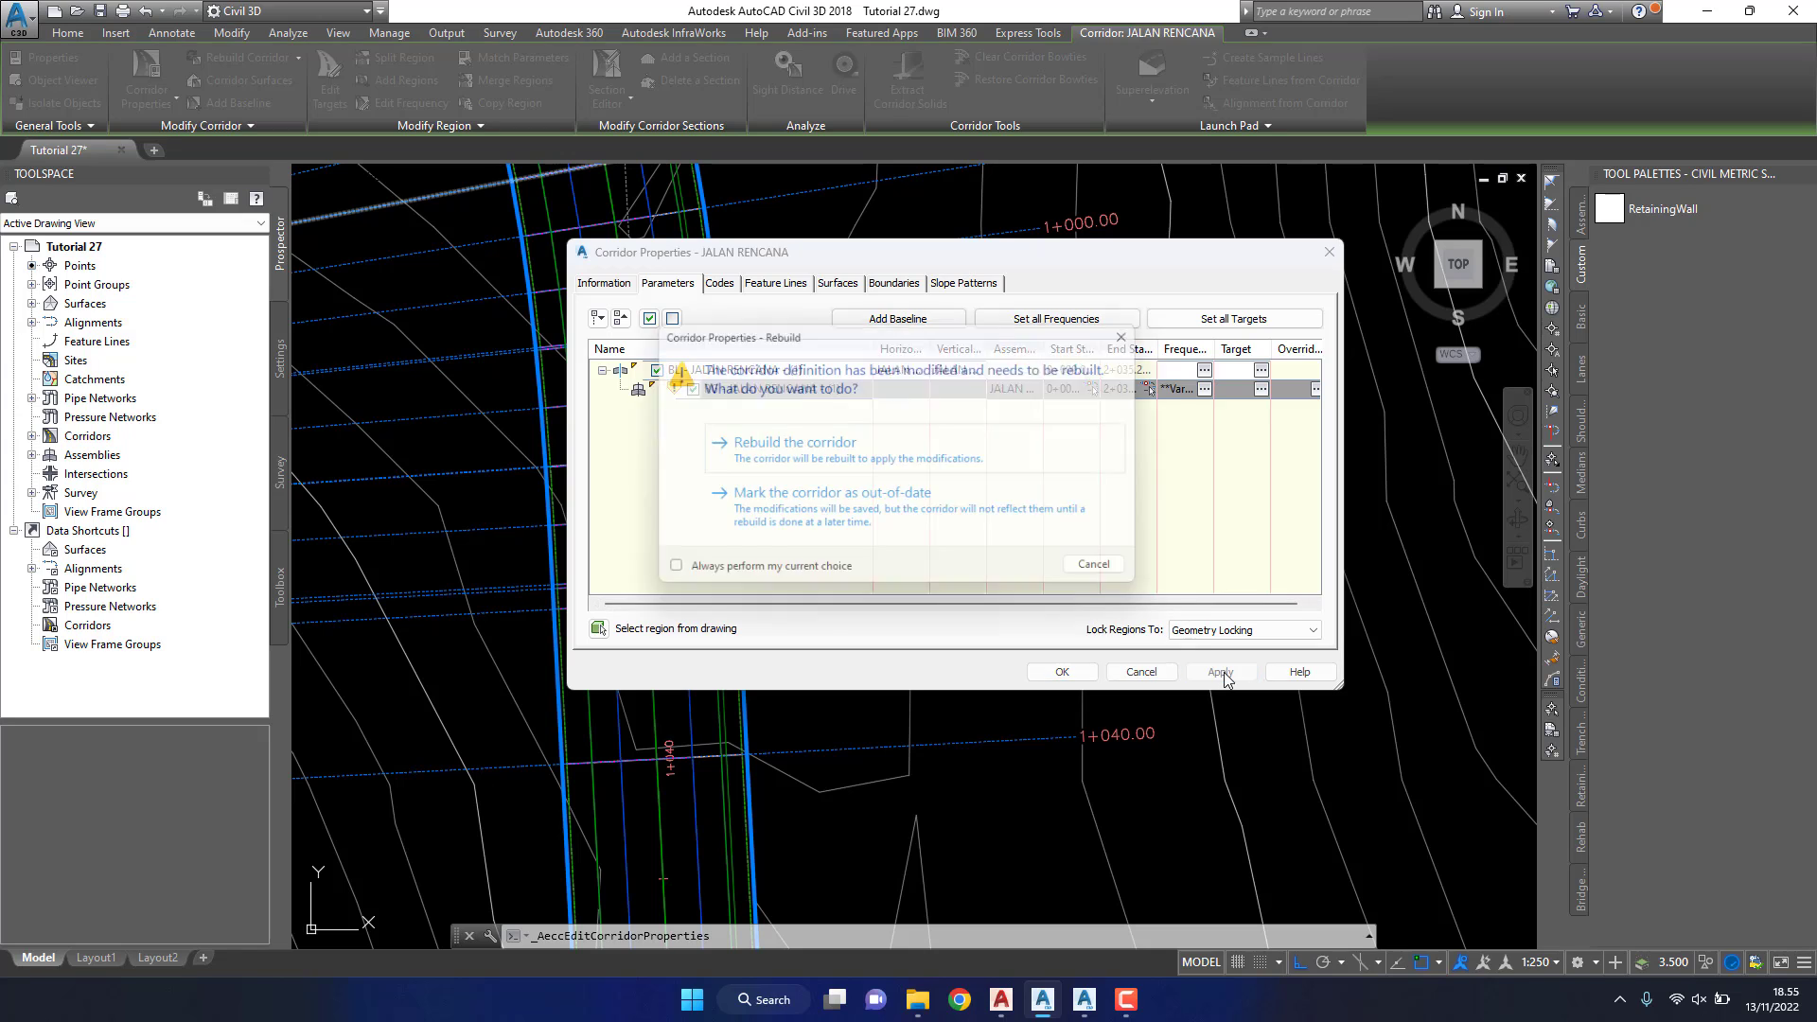
# Step: Rebuild JALAN RENCANA with the EXISTING targets, then close Corridor Properties and the Event Viewer
pyautogui.click(876, 464)
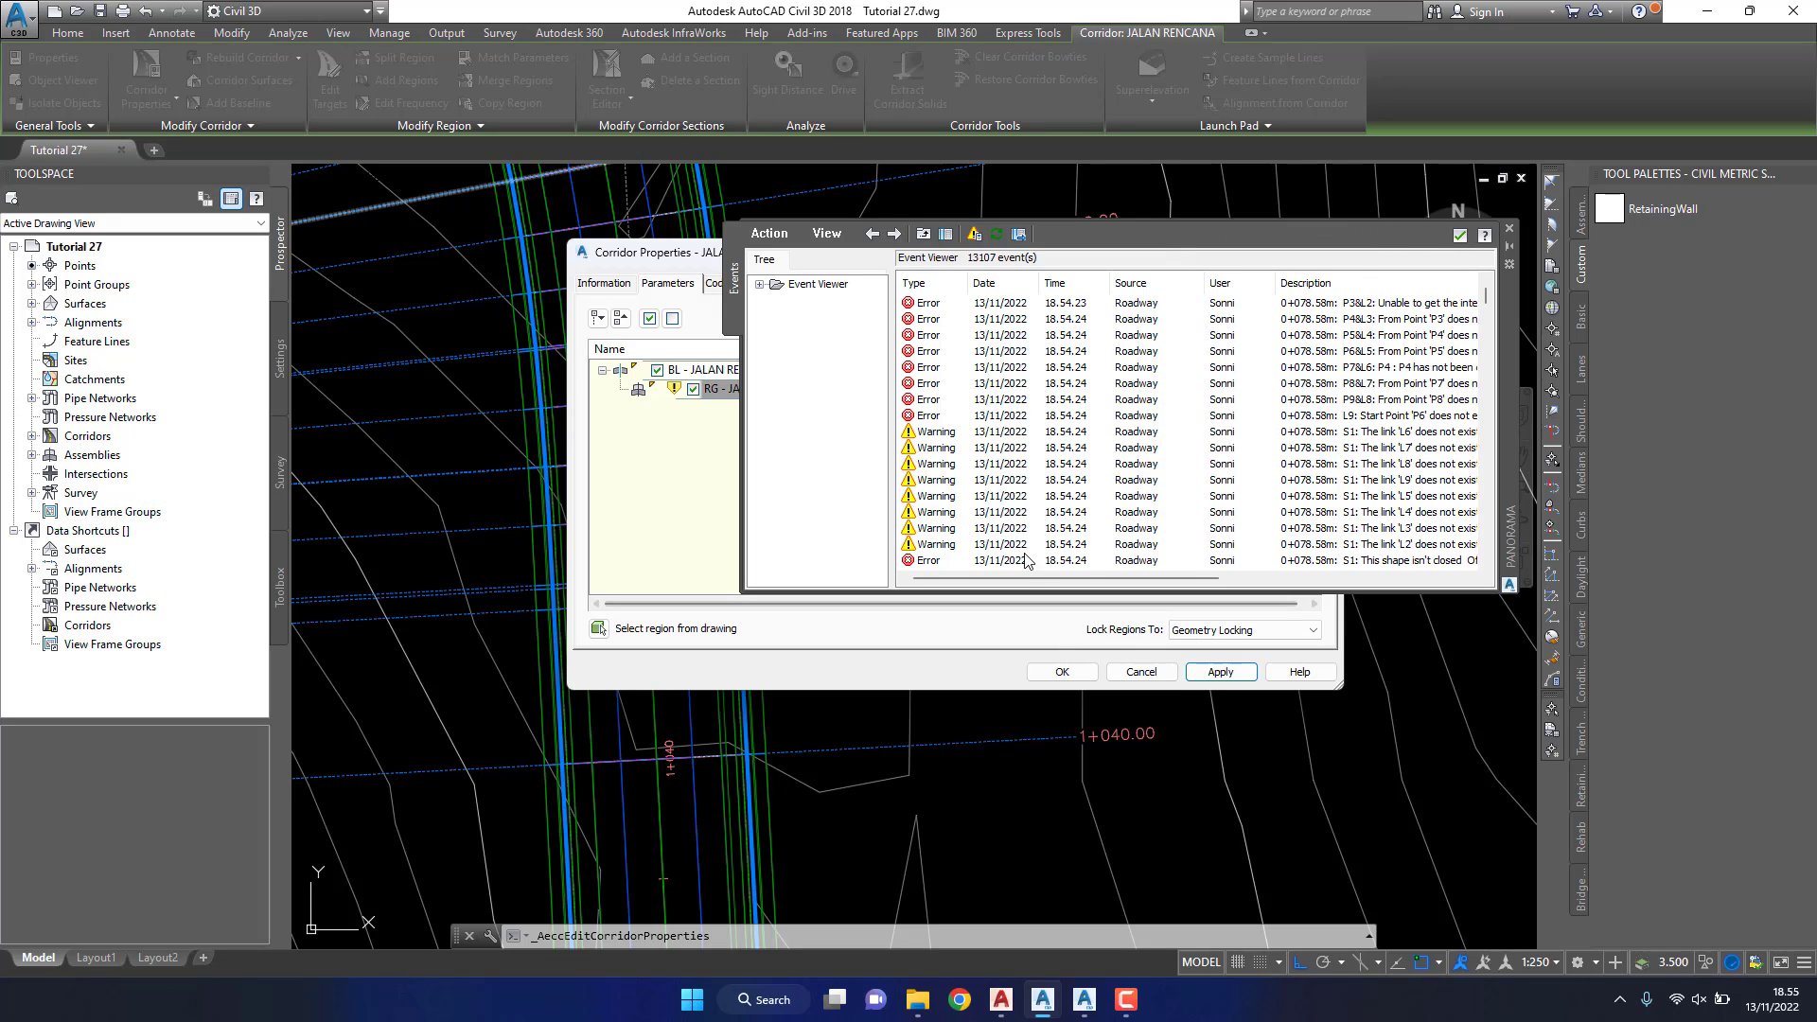
pyautogui.click(654, 262)
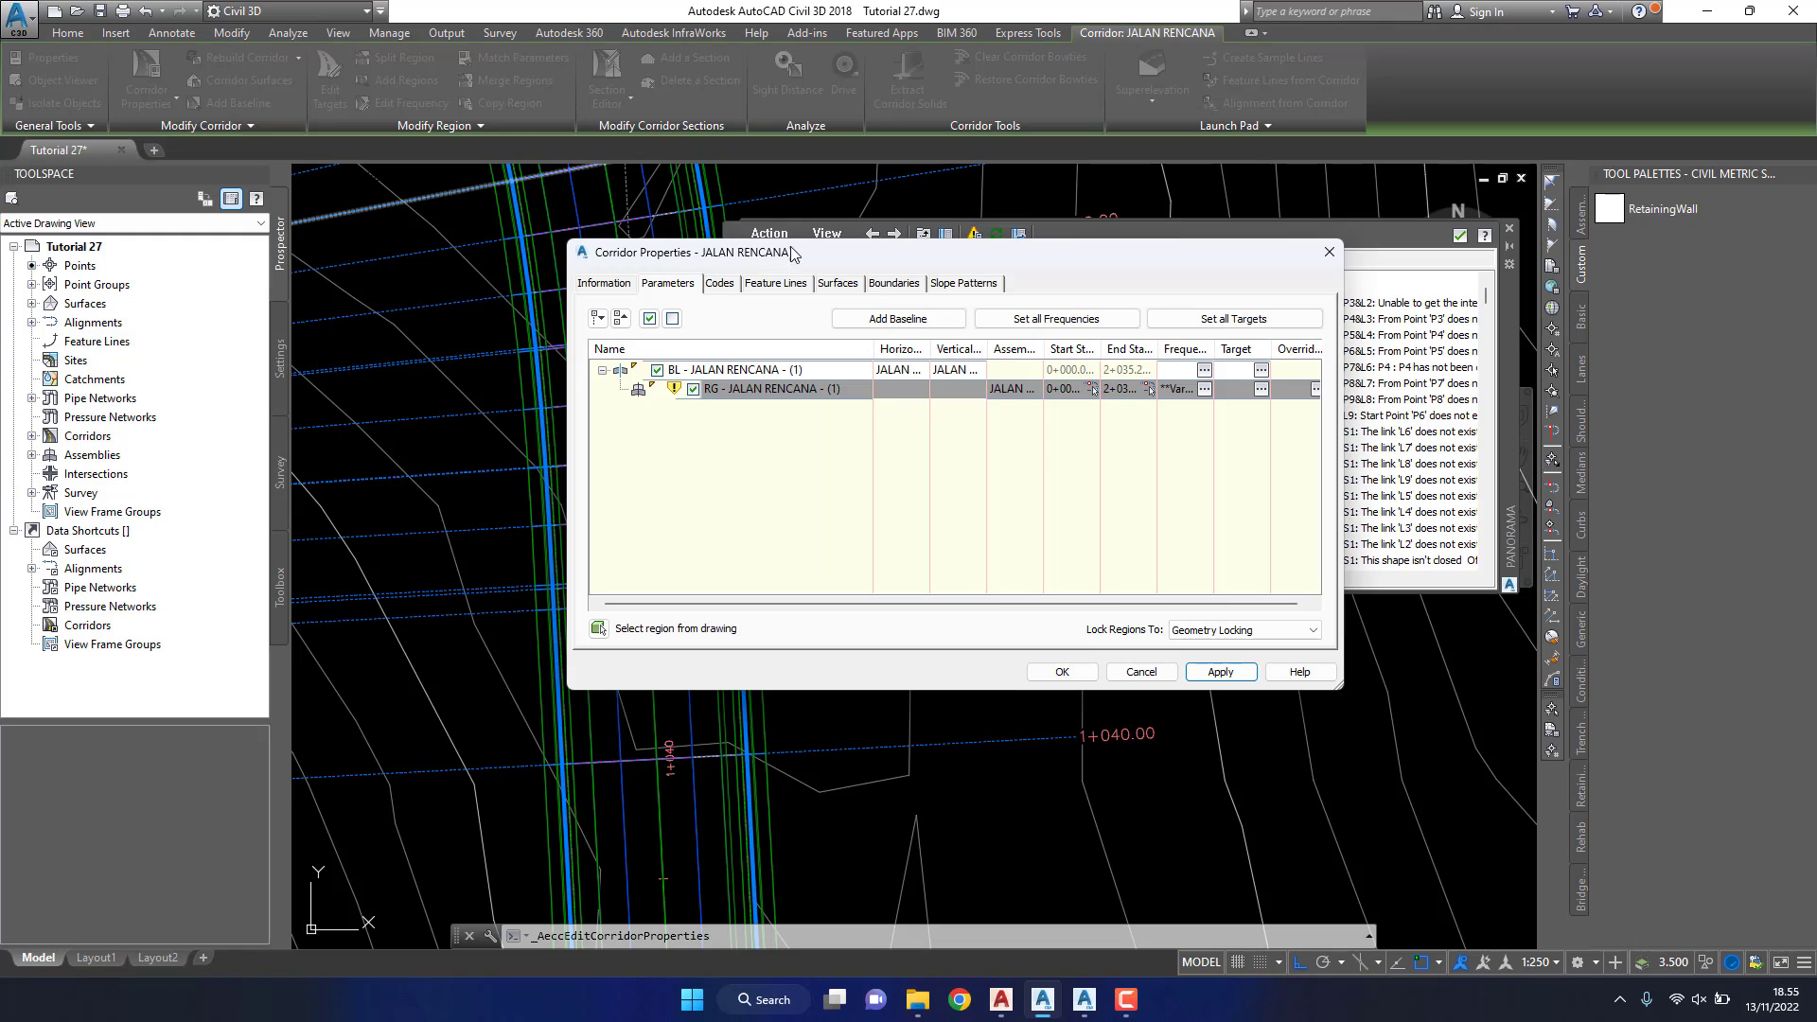
pyautogui.moveTo(859, 260); pyautogui.dragTo(805, 320)
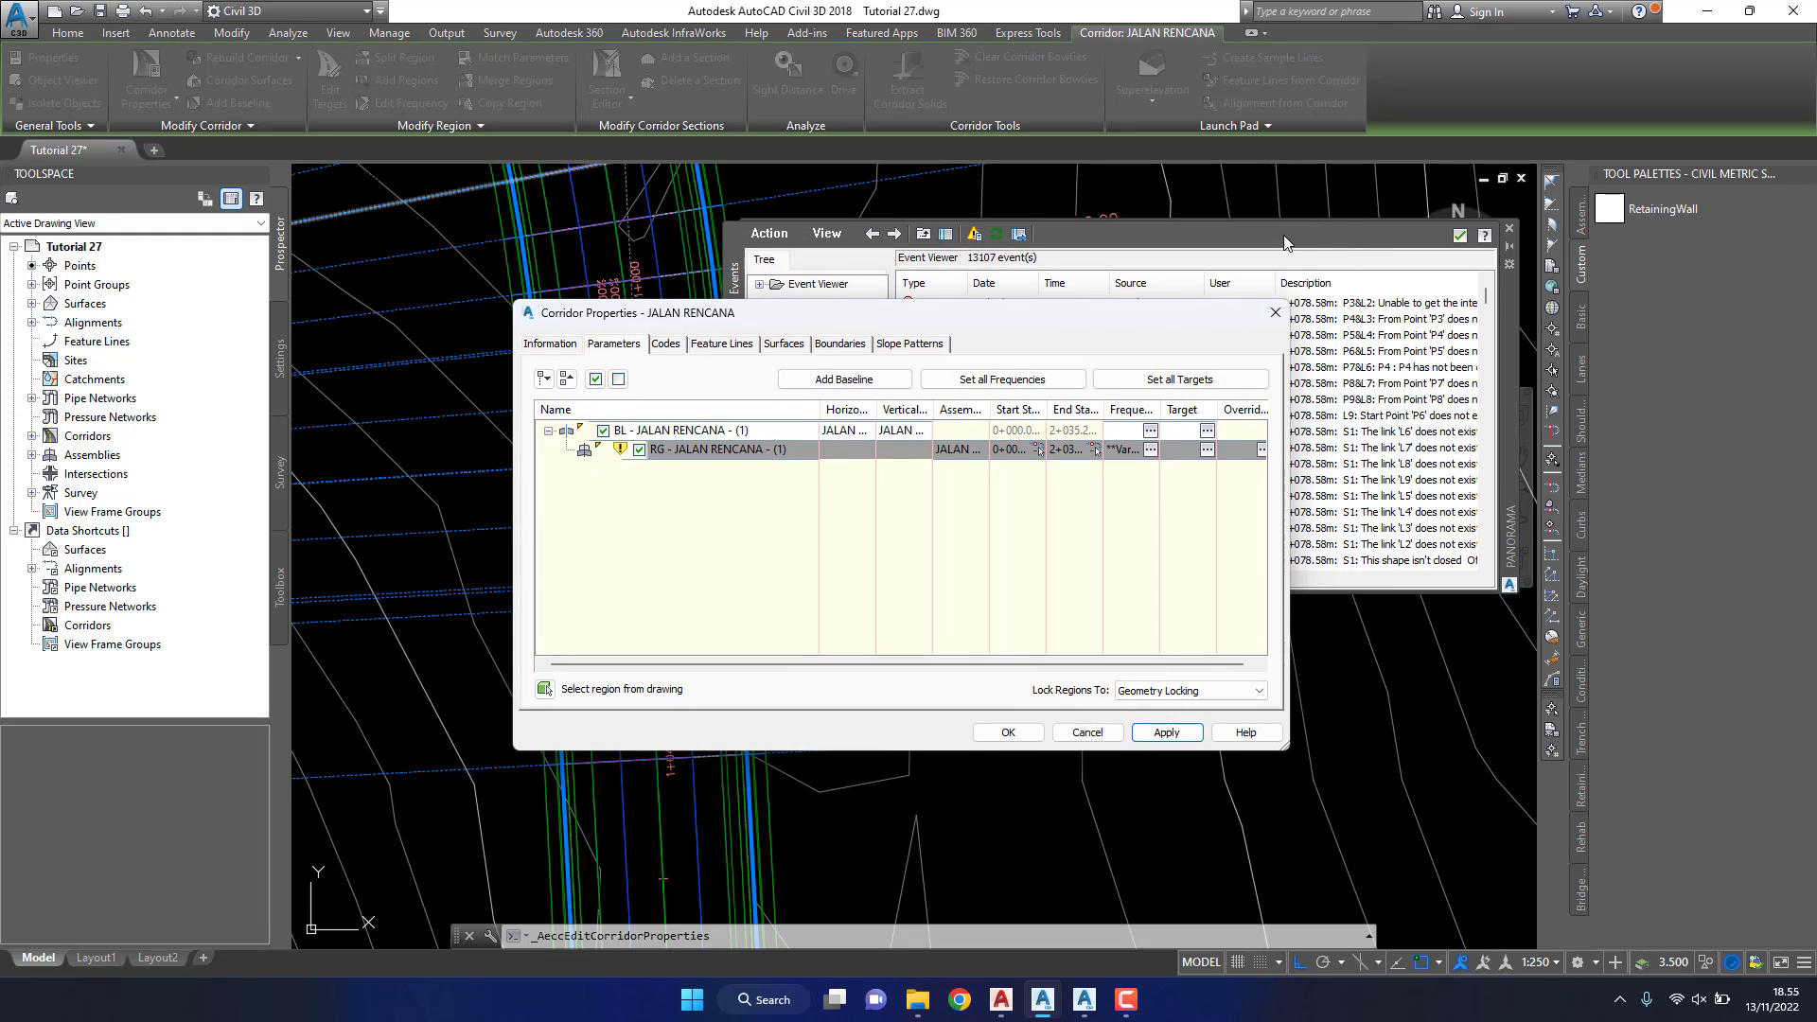
pyautogui.click(1015, 732)
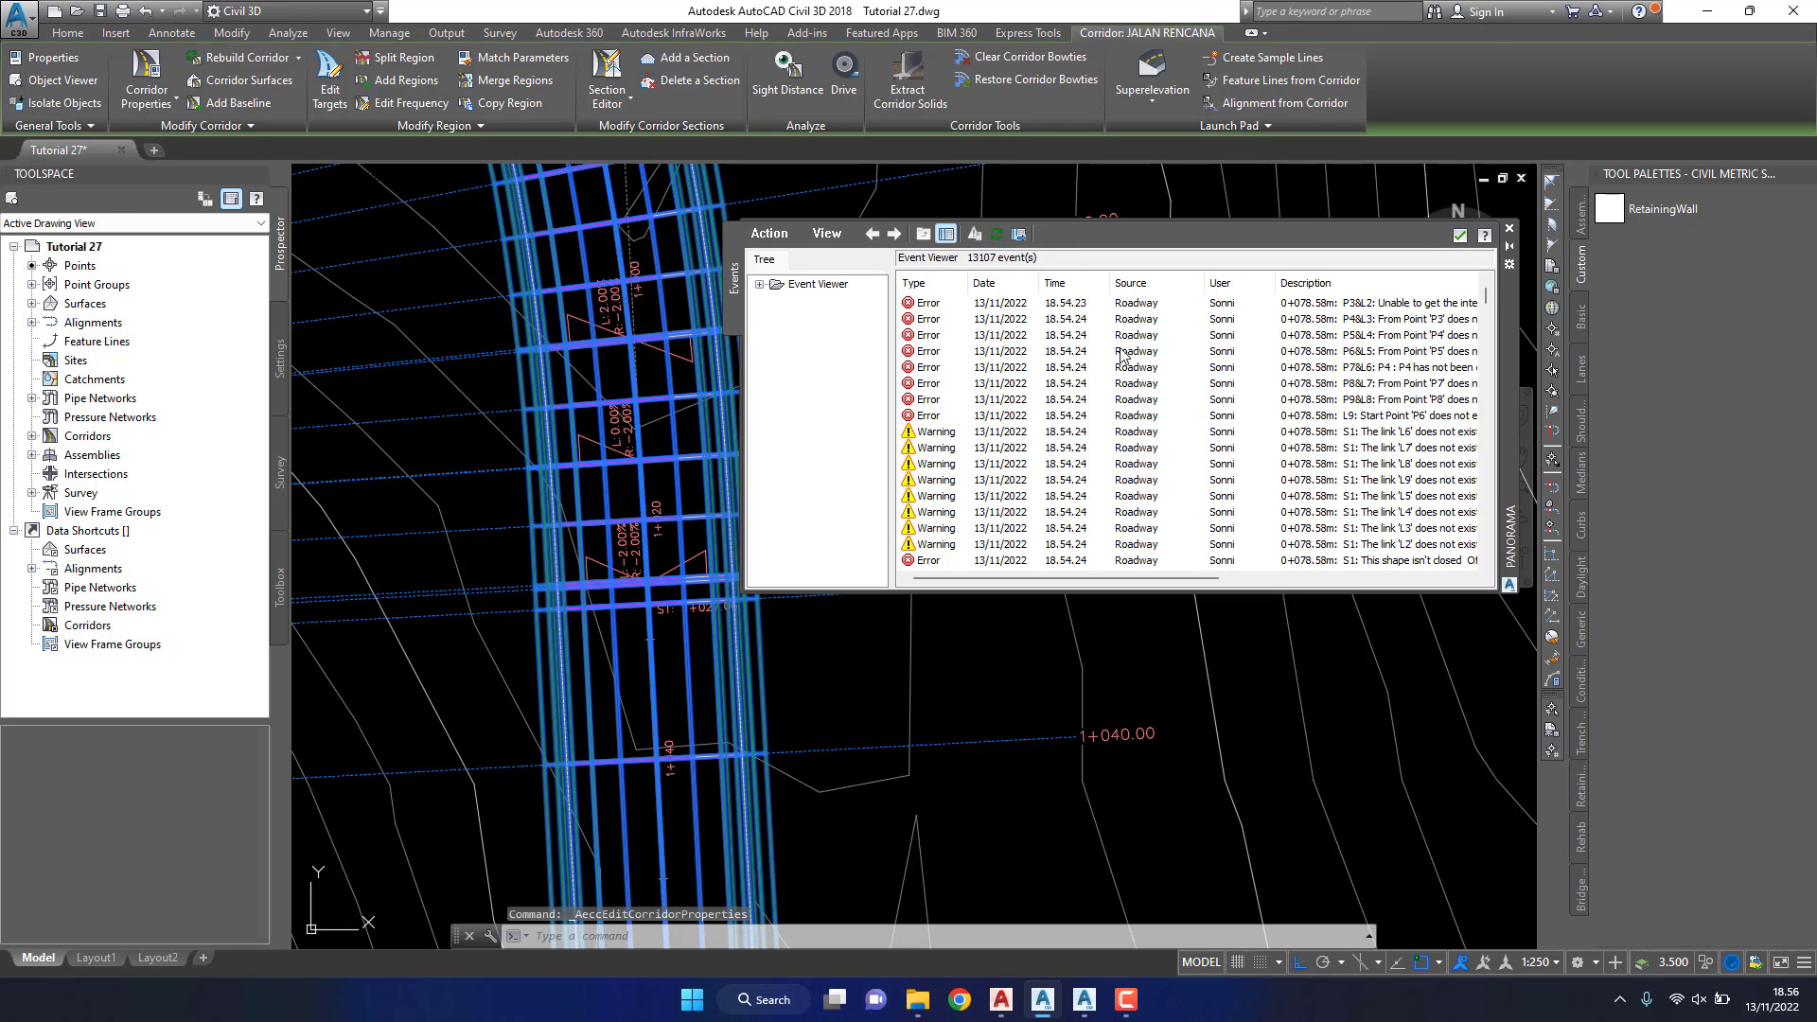
pyautogui.click(1460, 236)
pyautogui.press('Escape')
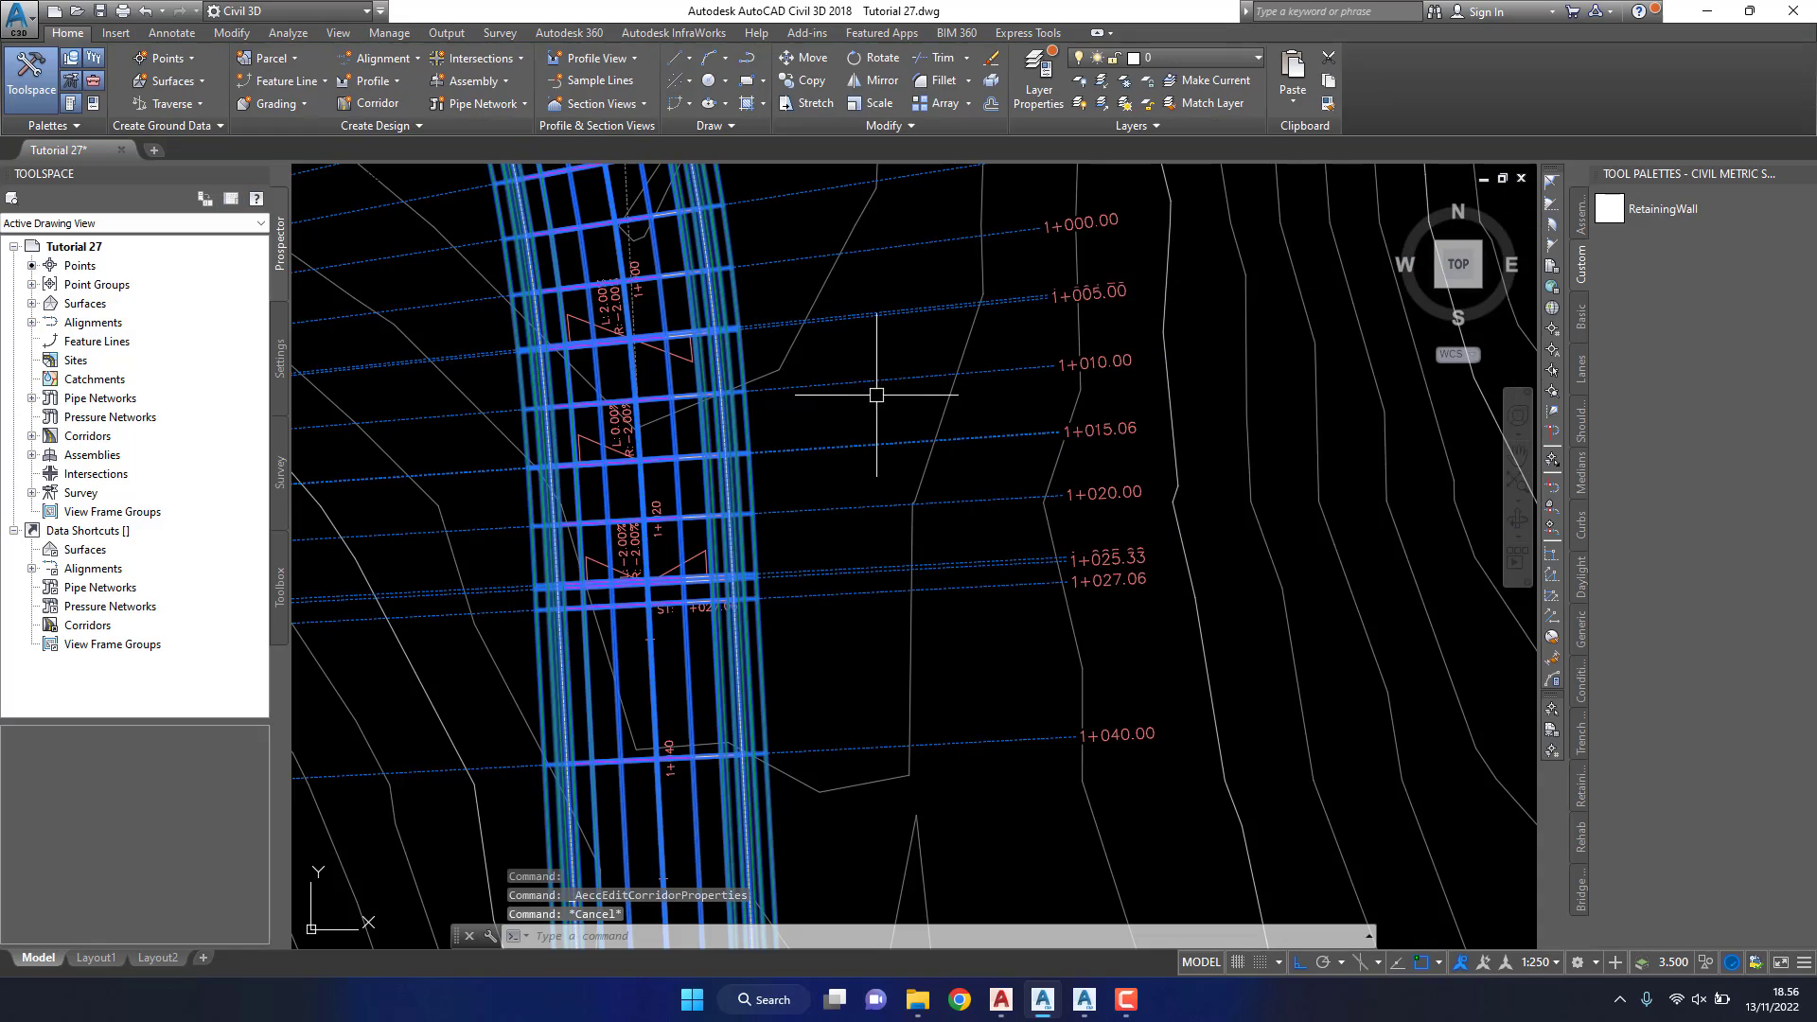
pyautogui.press('Escape')
pyautogui.click(799, 419)
pyautogui.press('Escape')
pyautogui.scroll(-8, 811, 473)
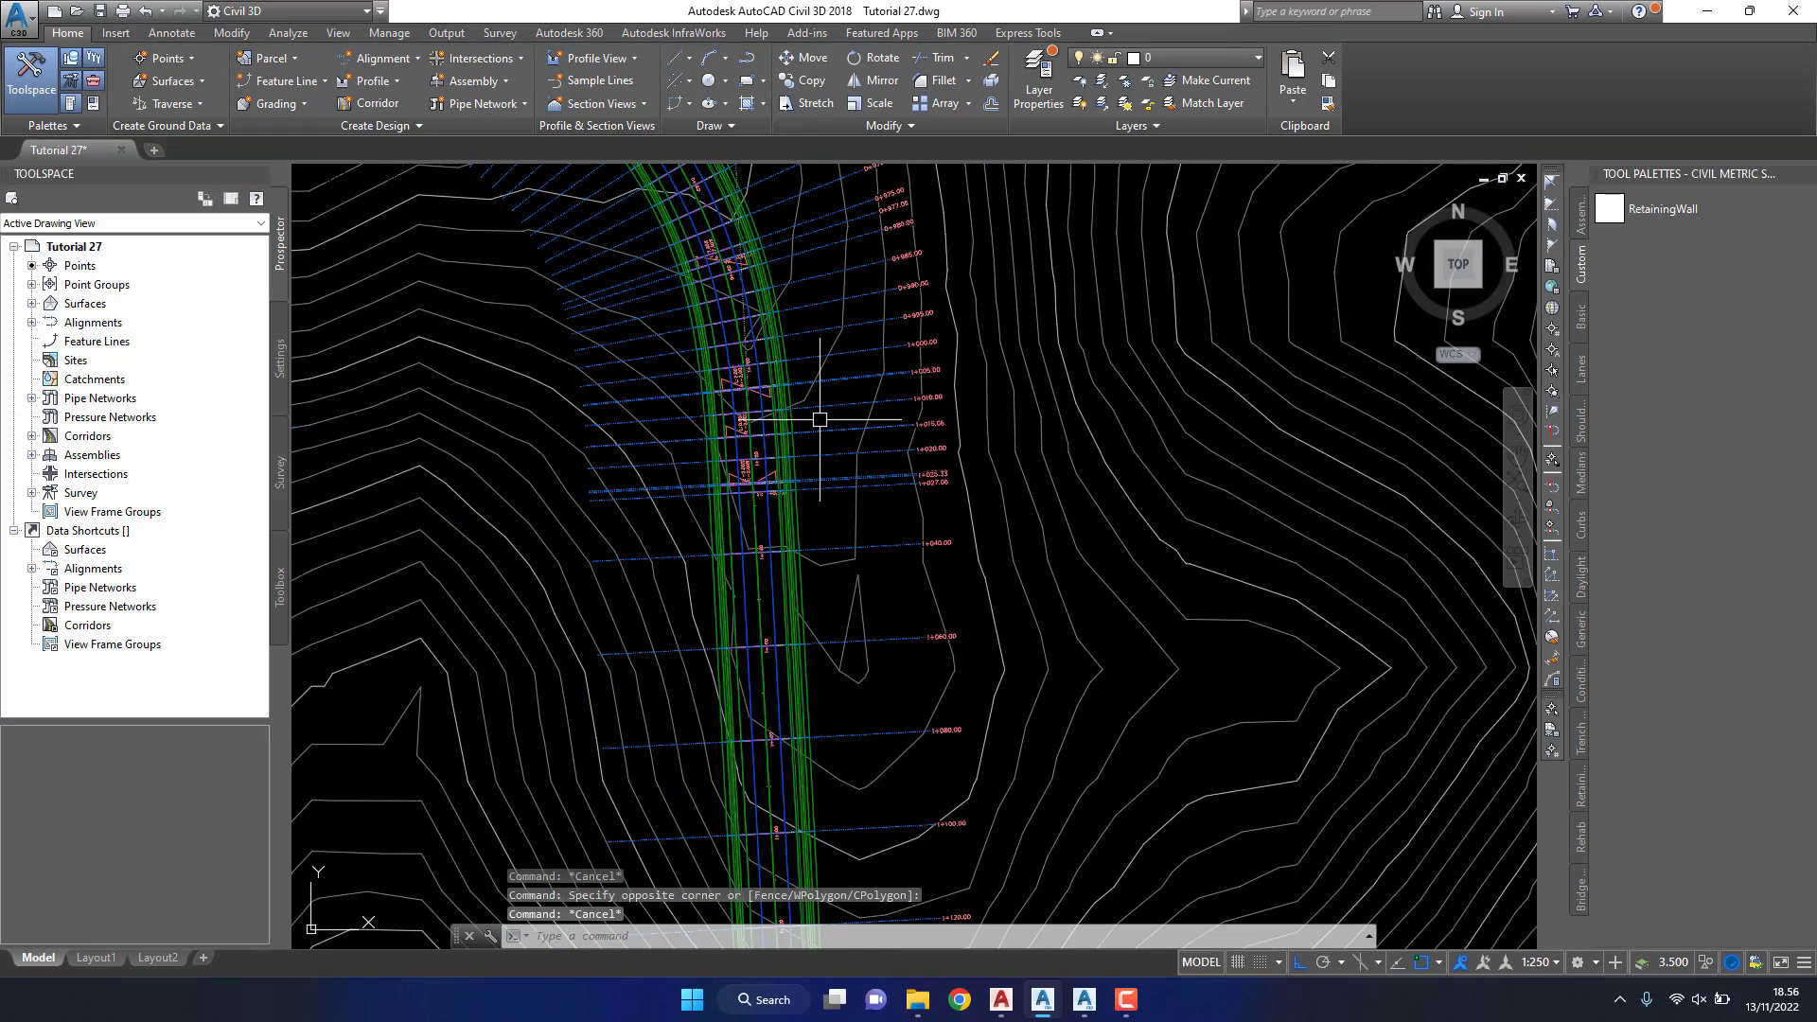
pyautogui.scroll(-5, 1063, 628)
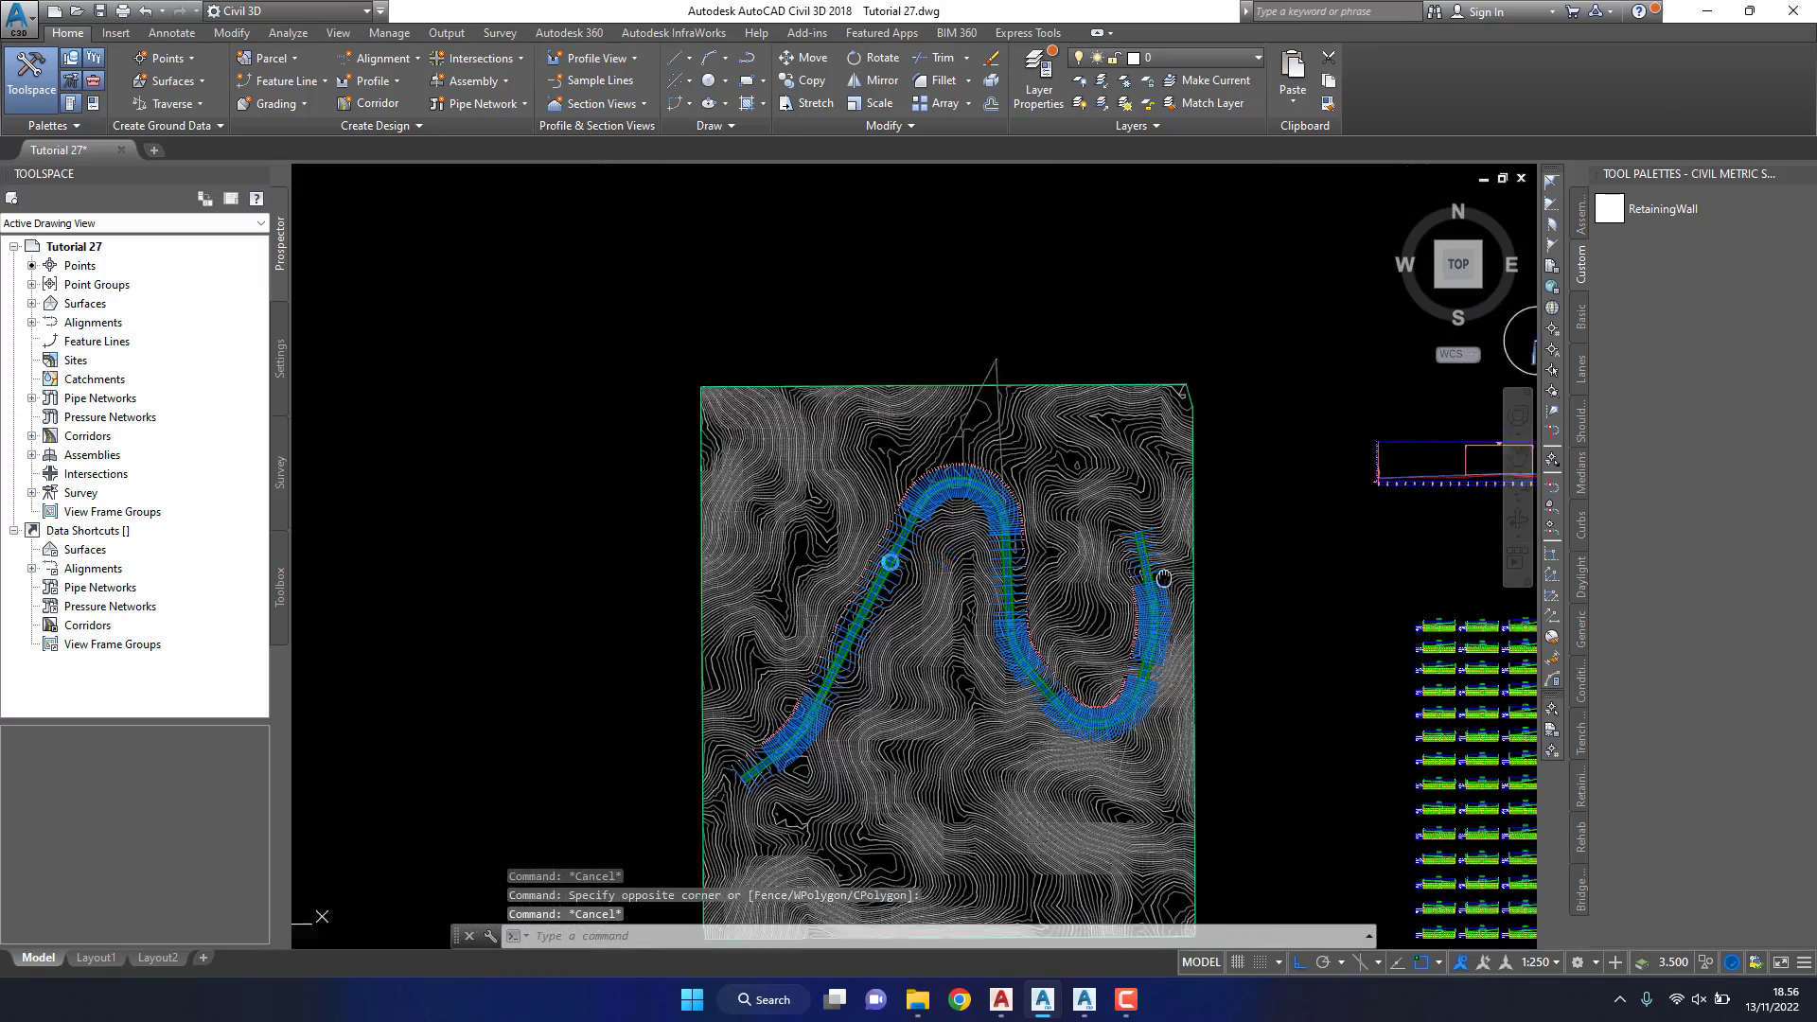
pyautogui.scroll(-2, 1075, 350)
pyautogui.scroll(4, 1041, 435)
pyautogui.scroll(4, 1003, 492)
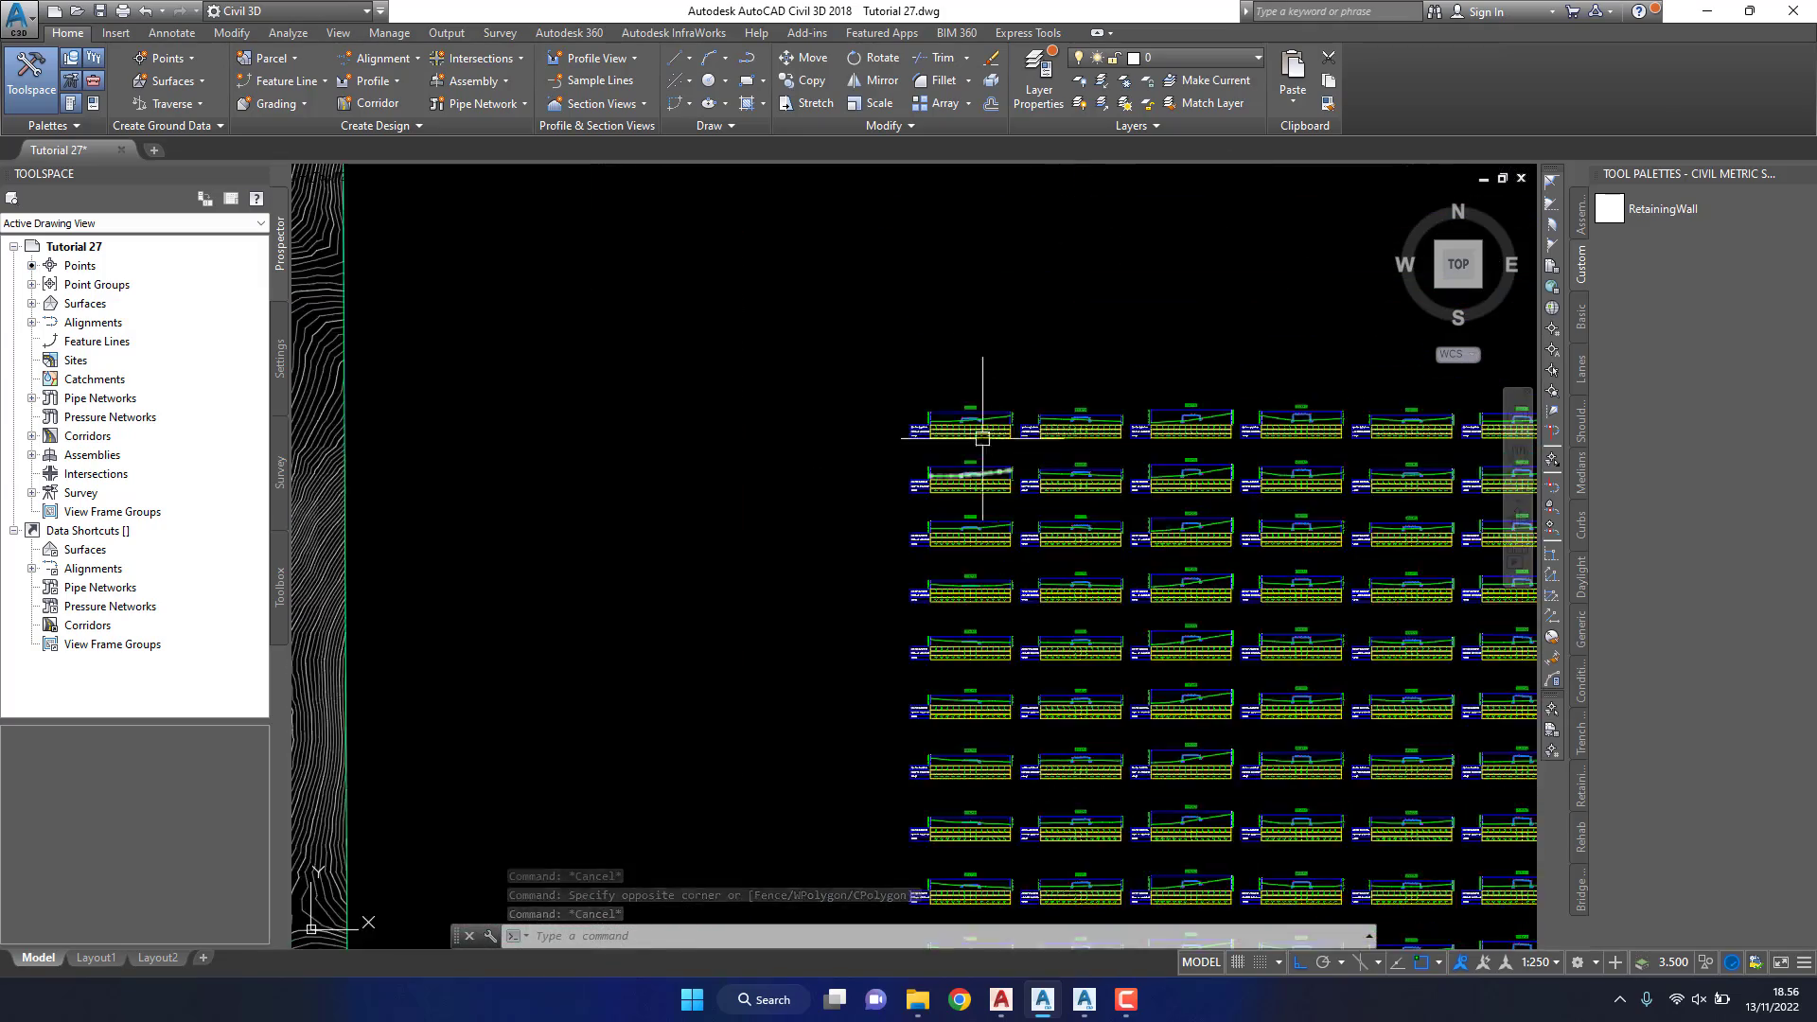
pyautogui.scroll(4, 979, 426)
pyautogui.scroll(3, 946, 464)
pyautogui.scroll(2, 908, 490)
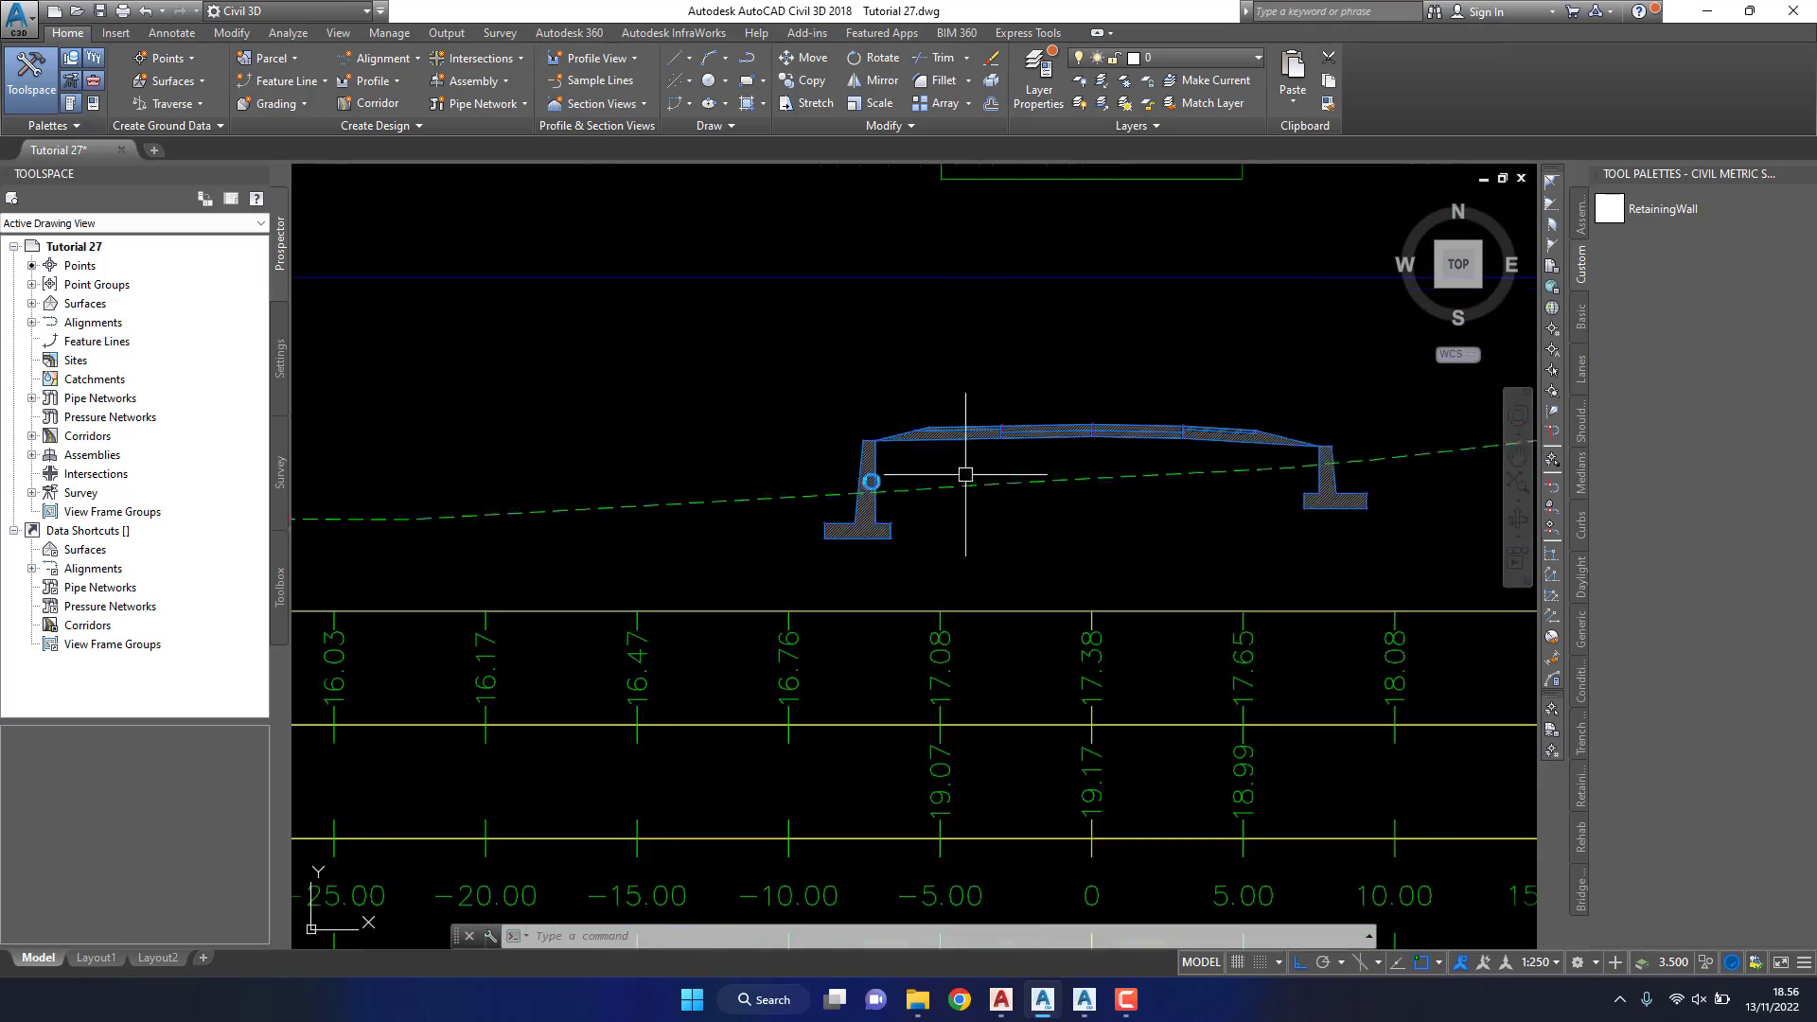
pyautogui.scroll(2, 832, 487)
pyautogui.scroll(2, 662, 496)
pyautogui.moveTo(705, 488); pyautogui.dragTo(597, 511, button='middle')
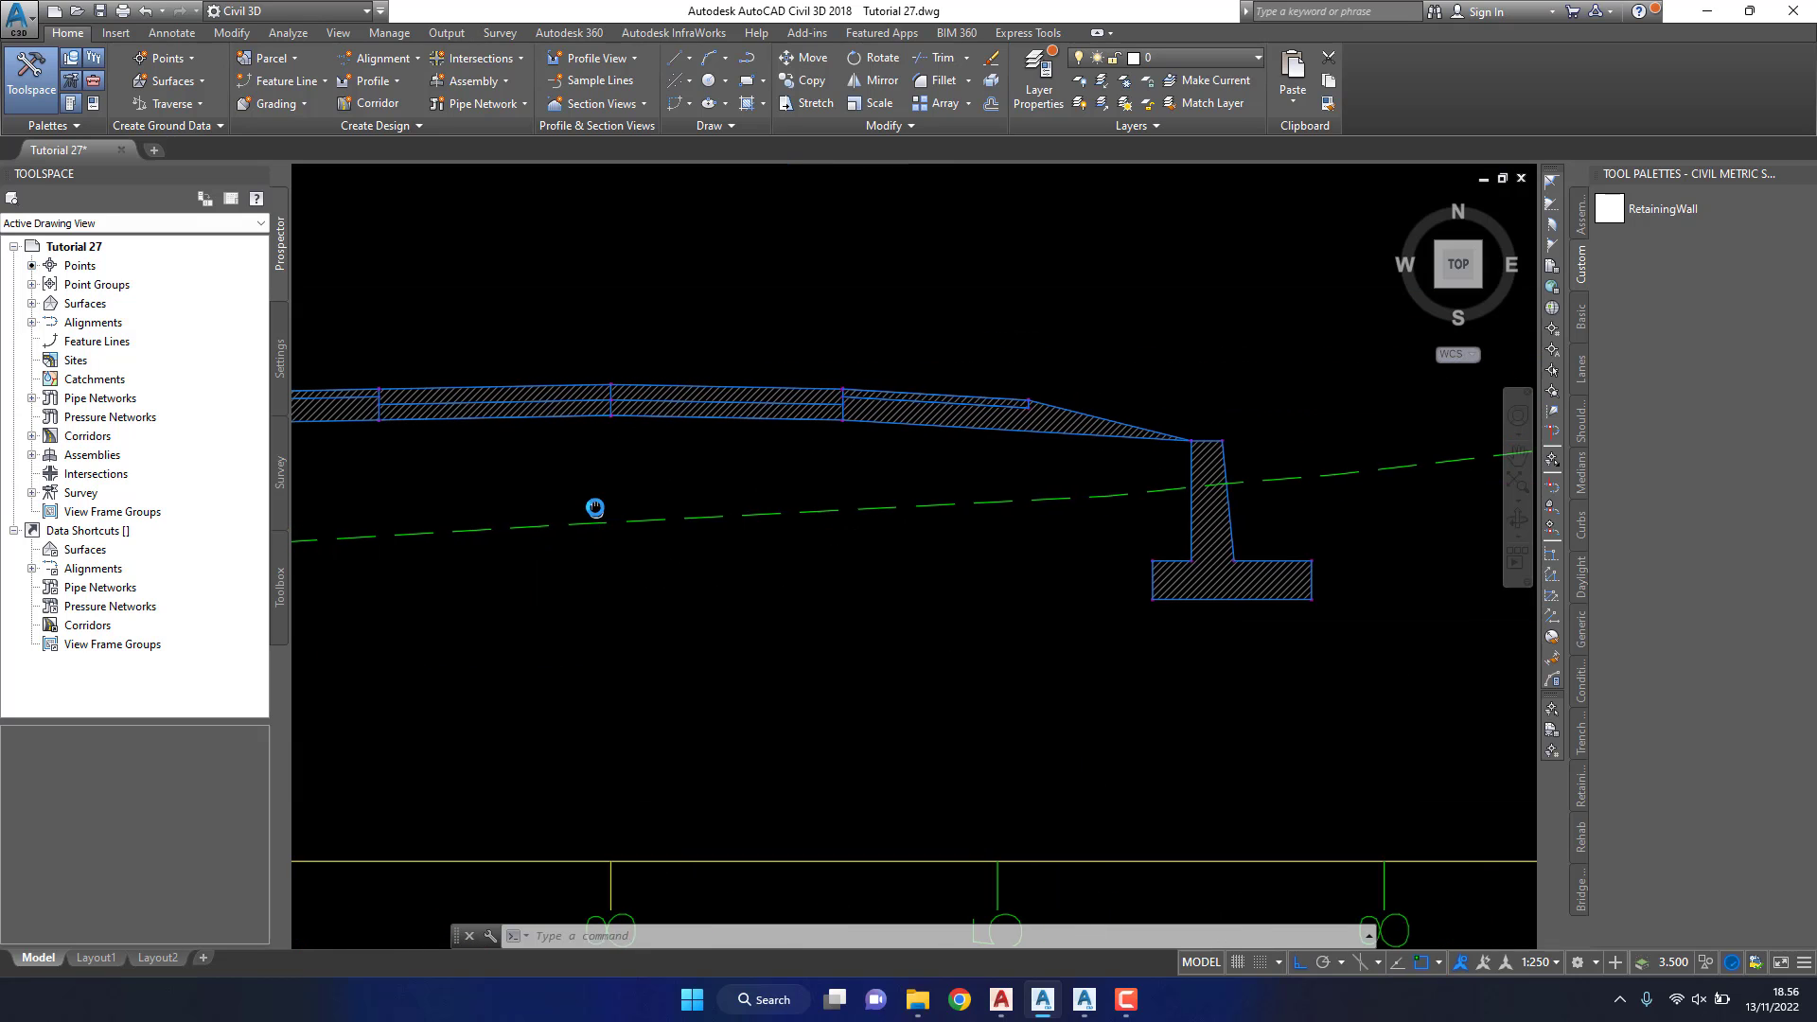
pyautogui.scroll(-4, 1220, 537)
pyautogui.moveTo(965, 567); pyautogui.dragTo(945, 479, button='middle')
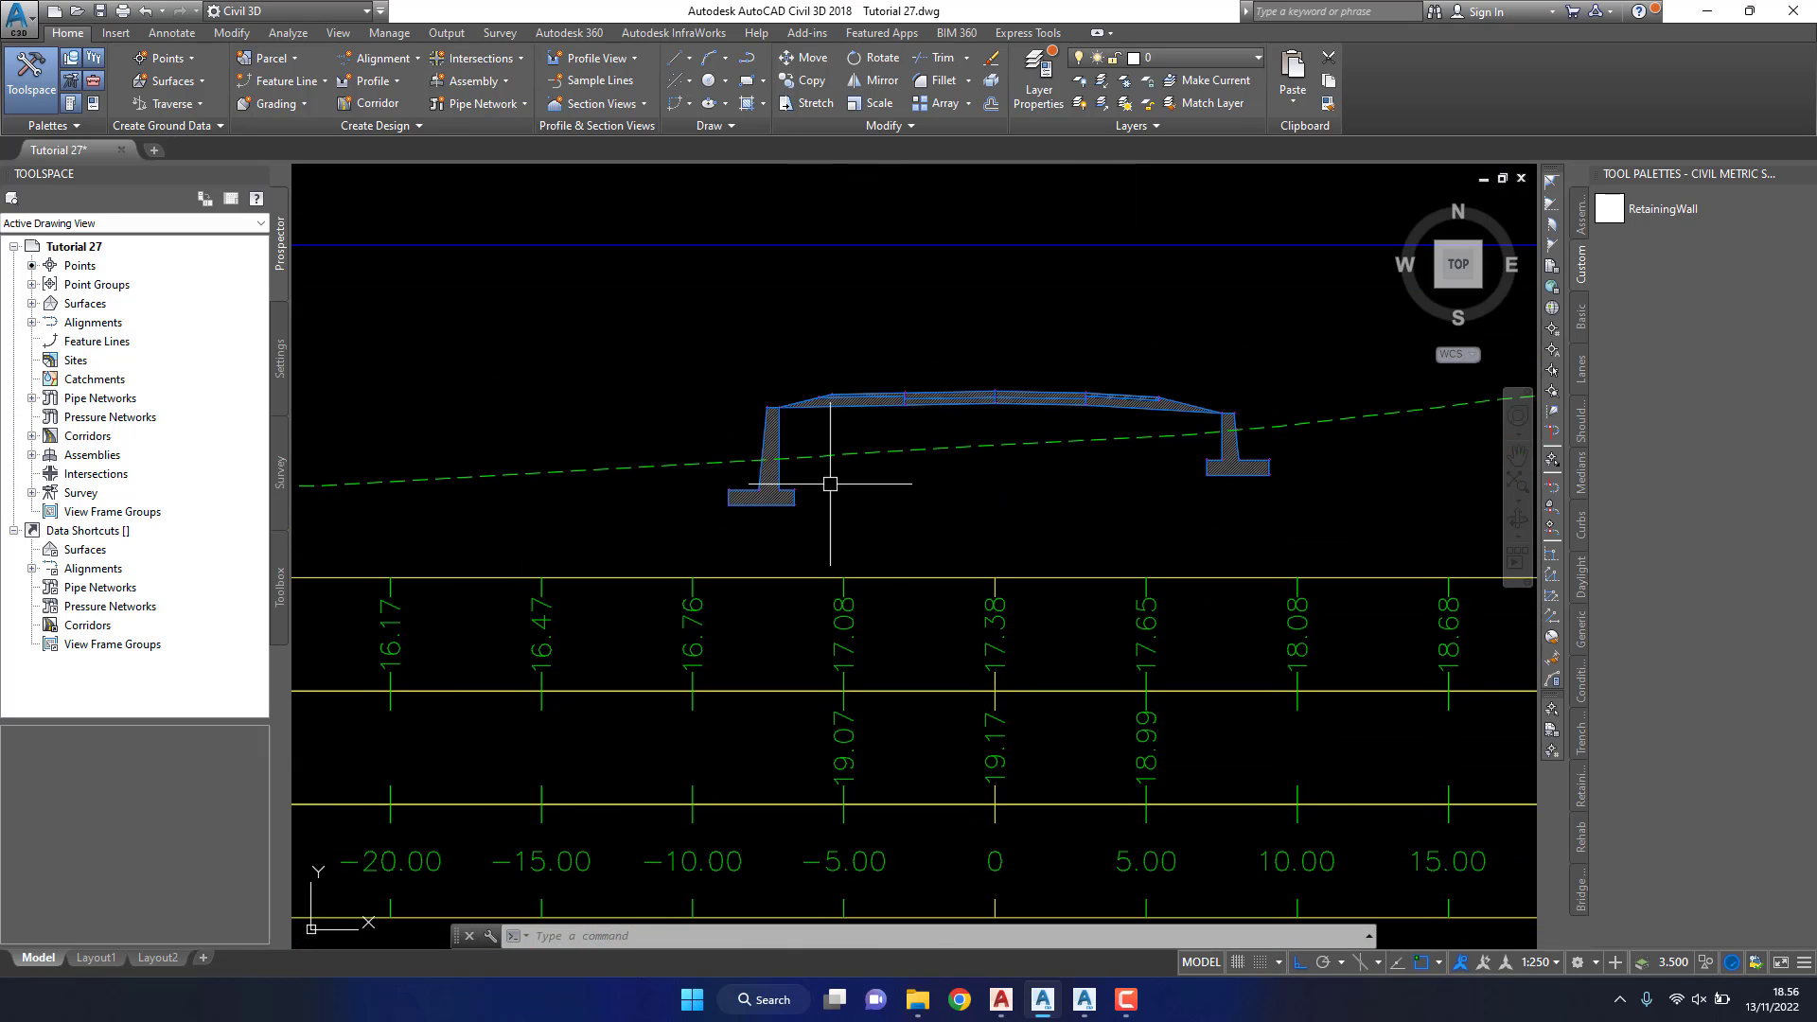
pyautogui.moveTo(988, 619); pyautogui.dragTo(996, 400, button='middle')
pyautogui.scroll(-3, 995, 400)
pyautogui.moveTo(984, 586); pyautogui.dragTo(979, 317, button='middle')
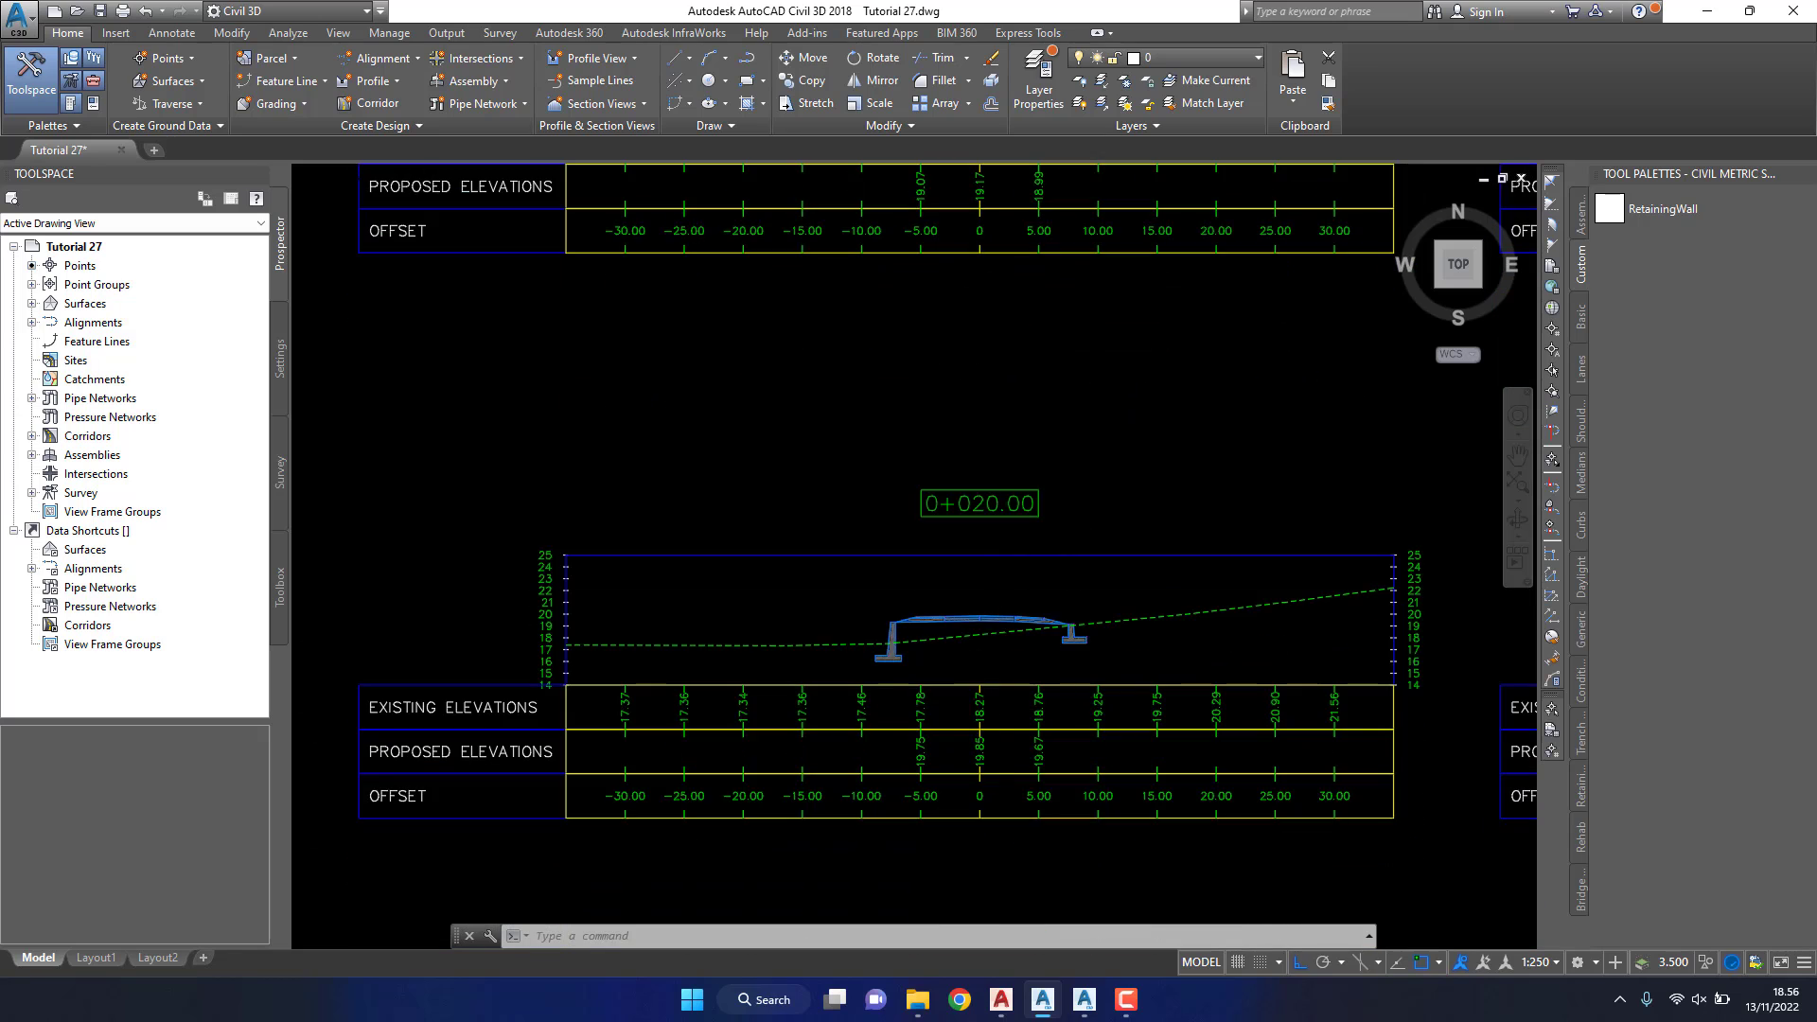
pyautogui.scroll(3, 851, 606)
pyautogui.scroll(2, 1222, 592)
pyautogui.scroll(2, 1281, 543)
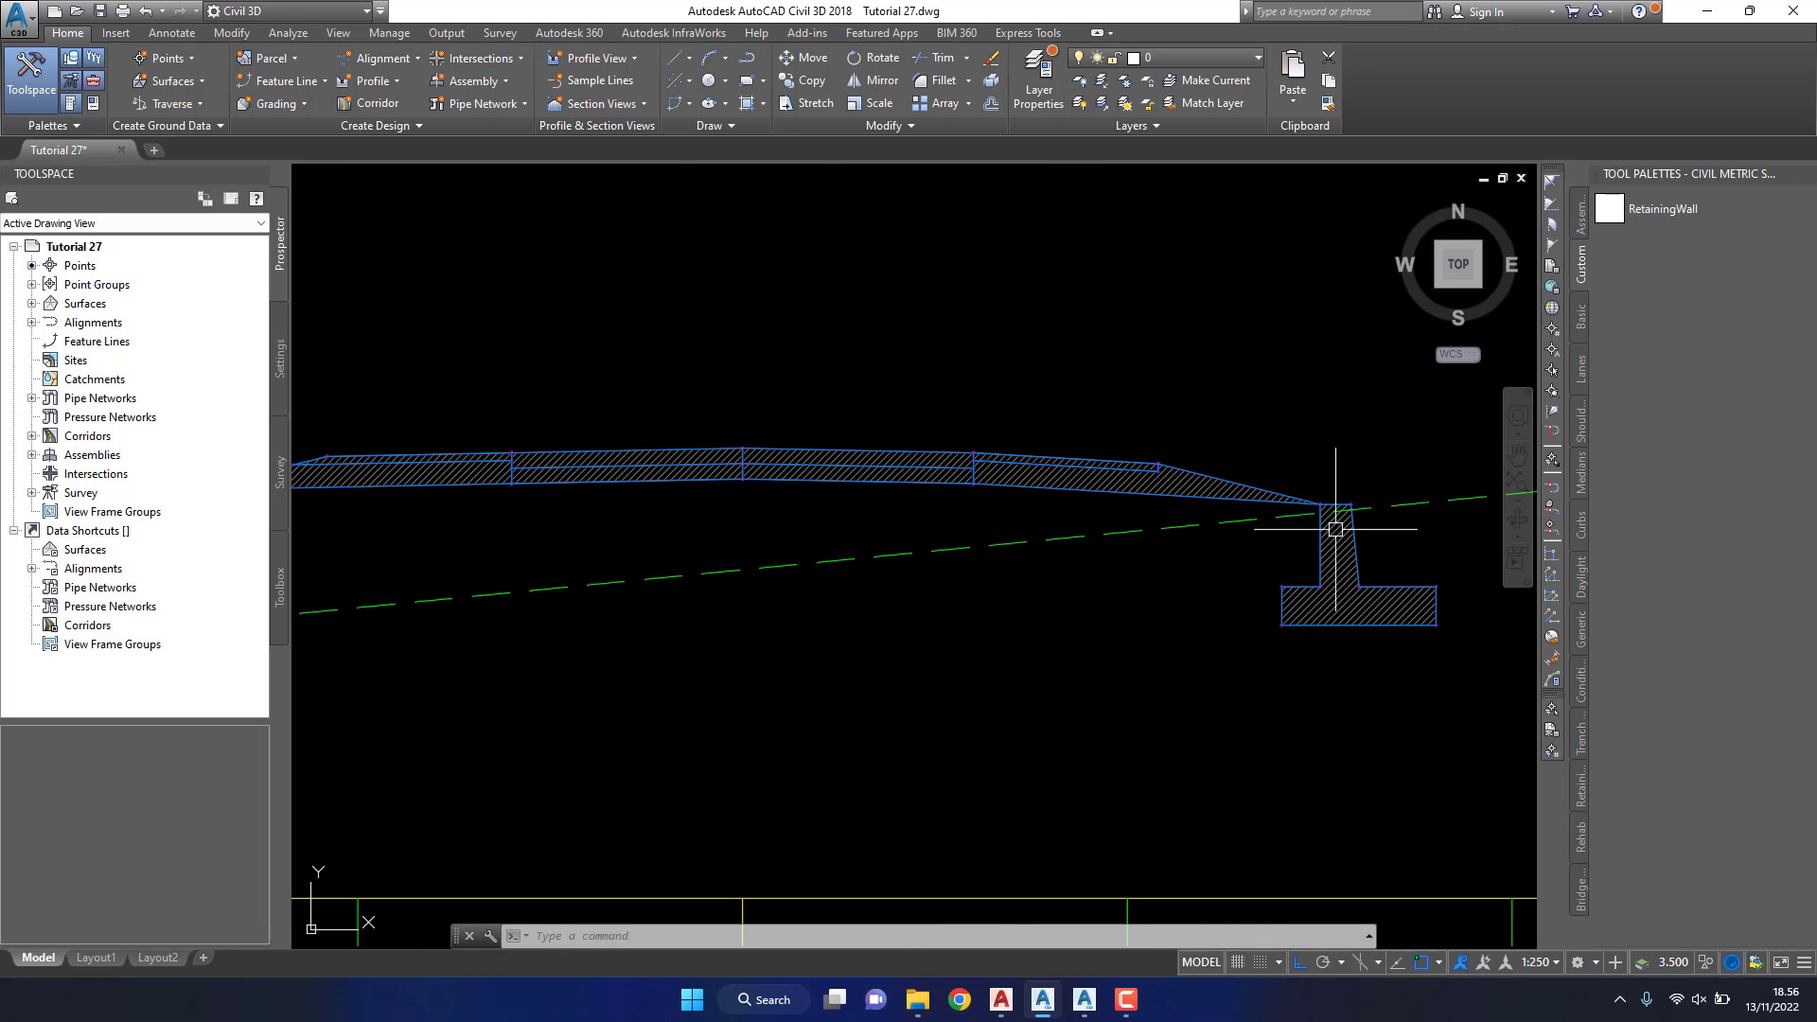
pyautogui.scroll(-1, 1344, 556)
pyautogui.scroll(-4, 905, 540)
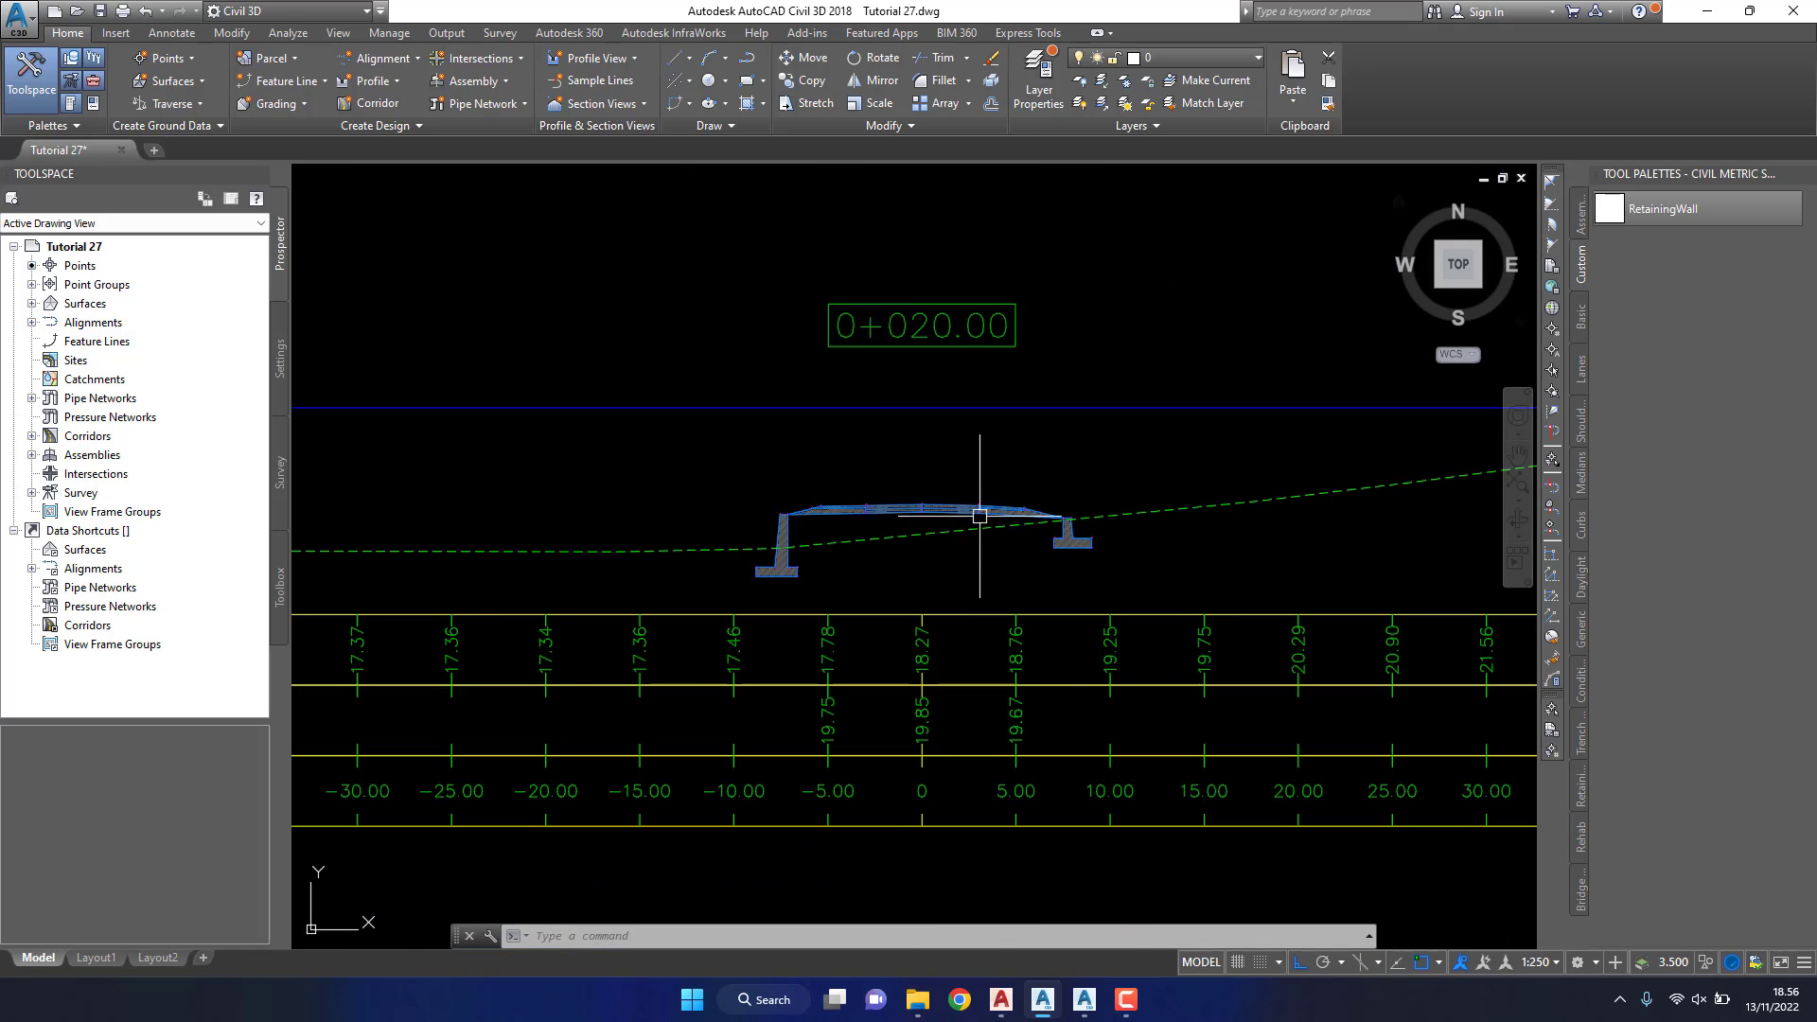
pyautogui.moveTo(916, 923); pyautogui.dragTo(944, 450, button='middle')
pyautogui.scroll(5, 877, 499)
pyautogui.scroll(1, 706, 520)
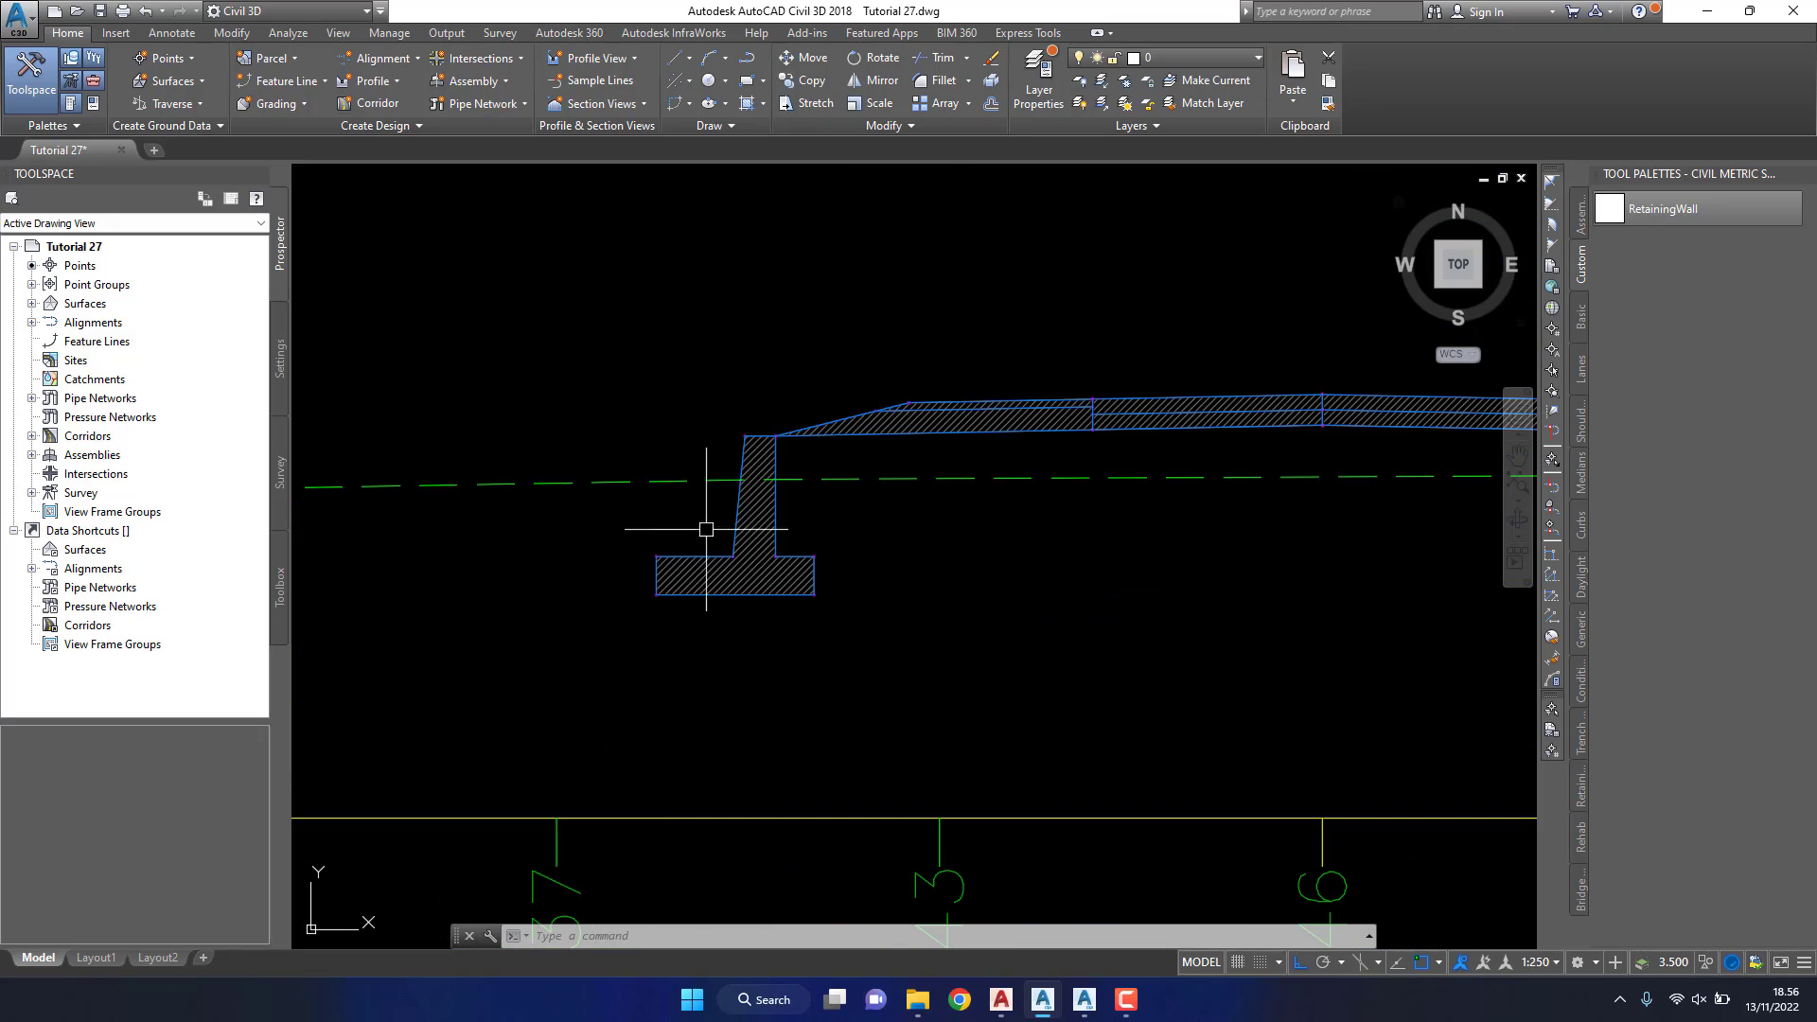
pyautogui.moveTo(1164, 530); pyautogui.dragTo(605, 549, button='middle')
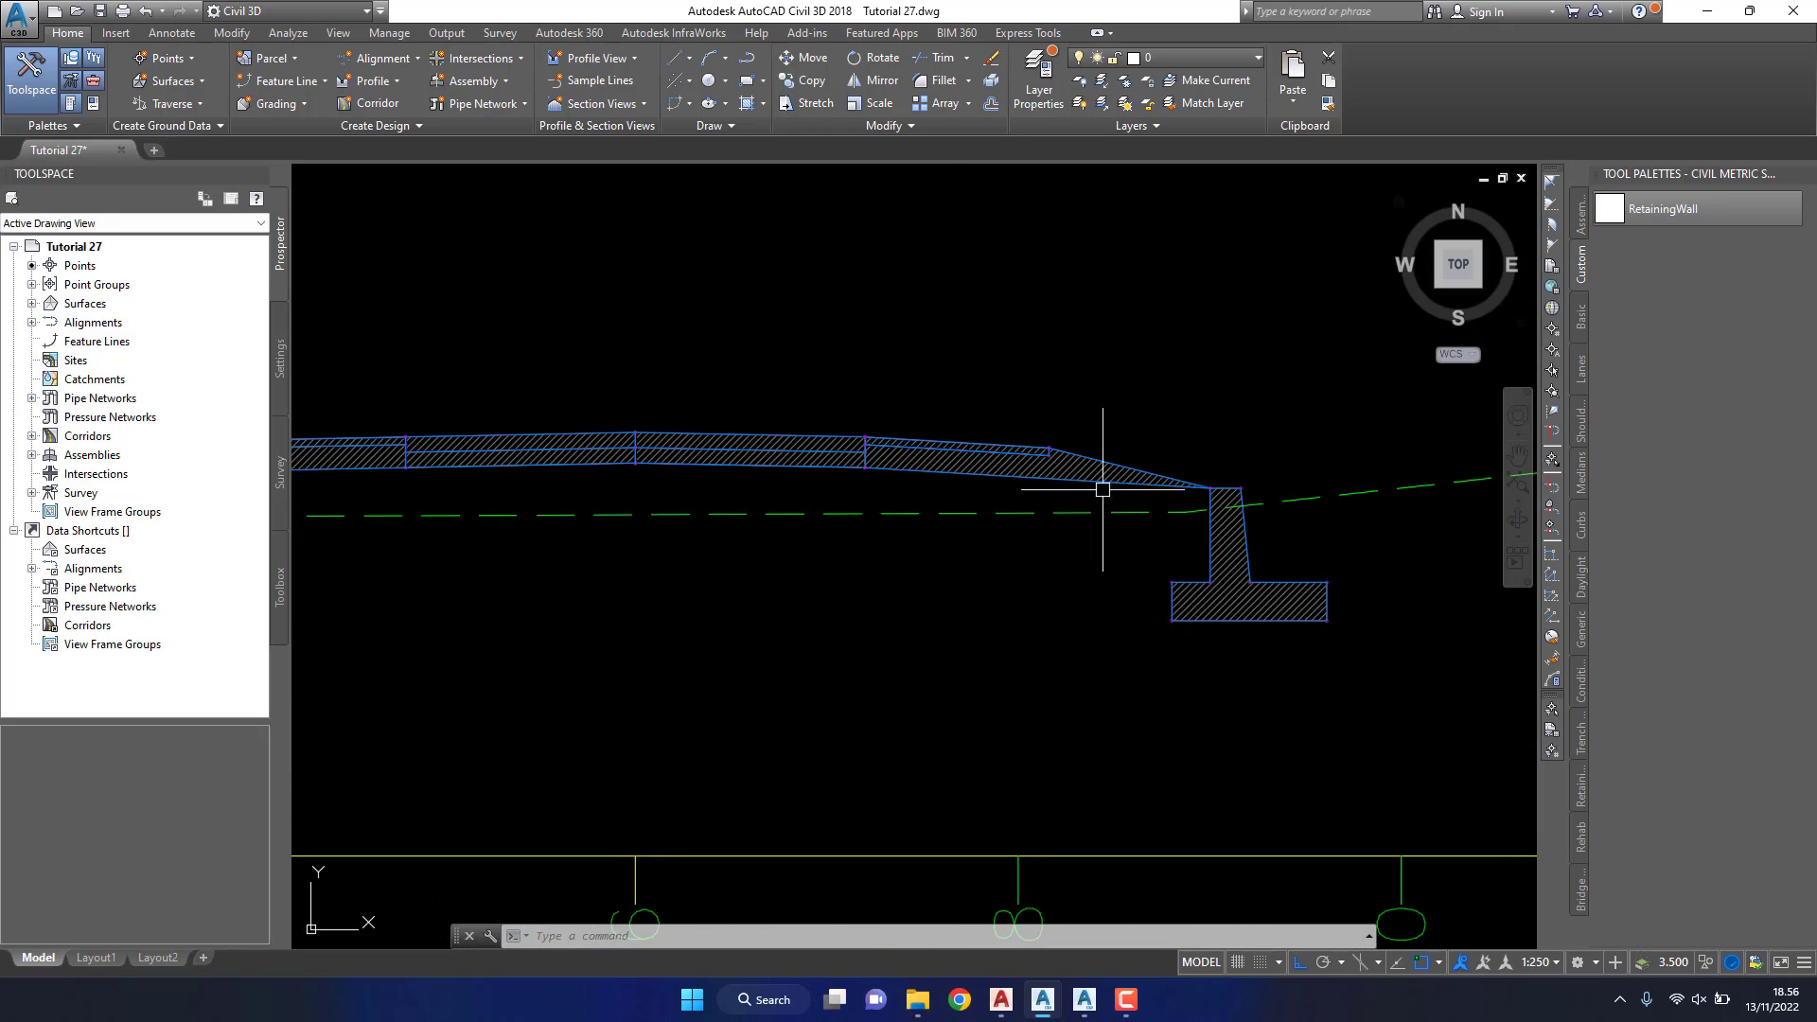
pyautogui.scroll(-5, 1183, 510)
pyautogui.scroll(-4, 1019, 511)
pyautogui.scroll(5, 1019, 511)
pyautogui.scroll(3, 974, 519)
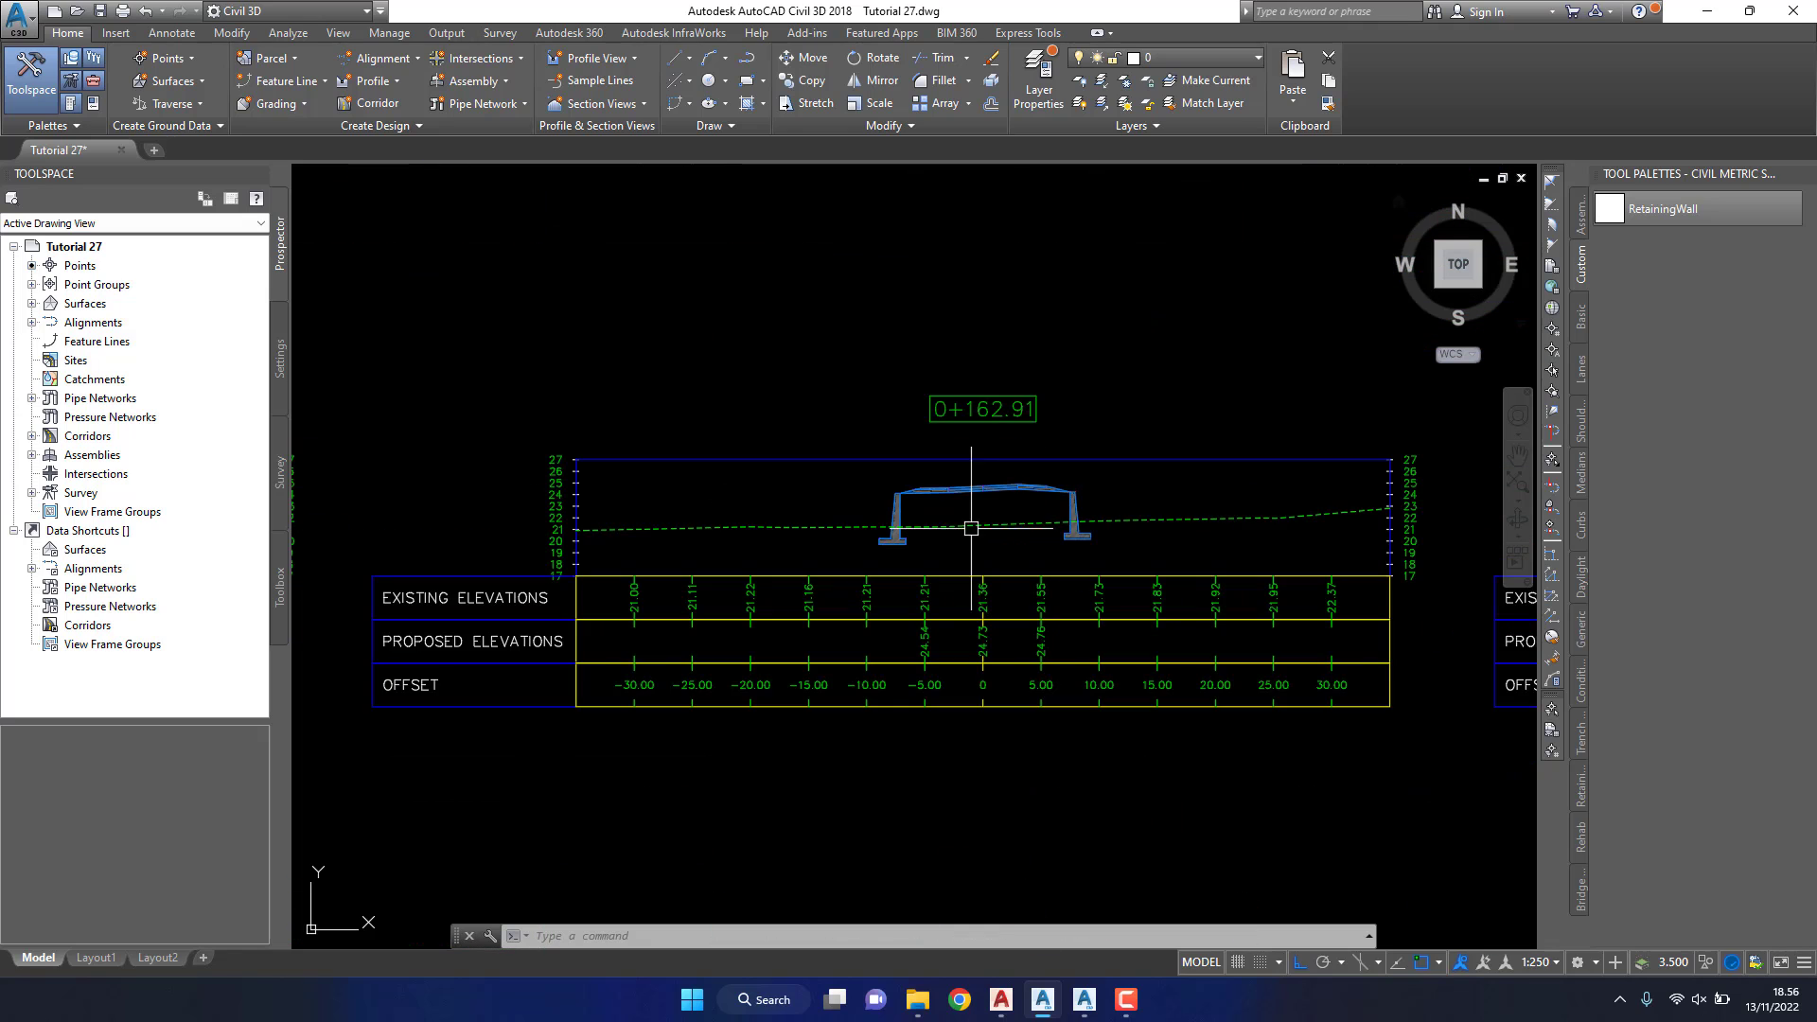
pyautogui.scroll(3, 892, 530)
pyautogui.moveTo(1045, 434); pyautogui.dragTo(770, 527, button='middle')
pyautogui.scroll(-3, 786, 521)
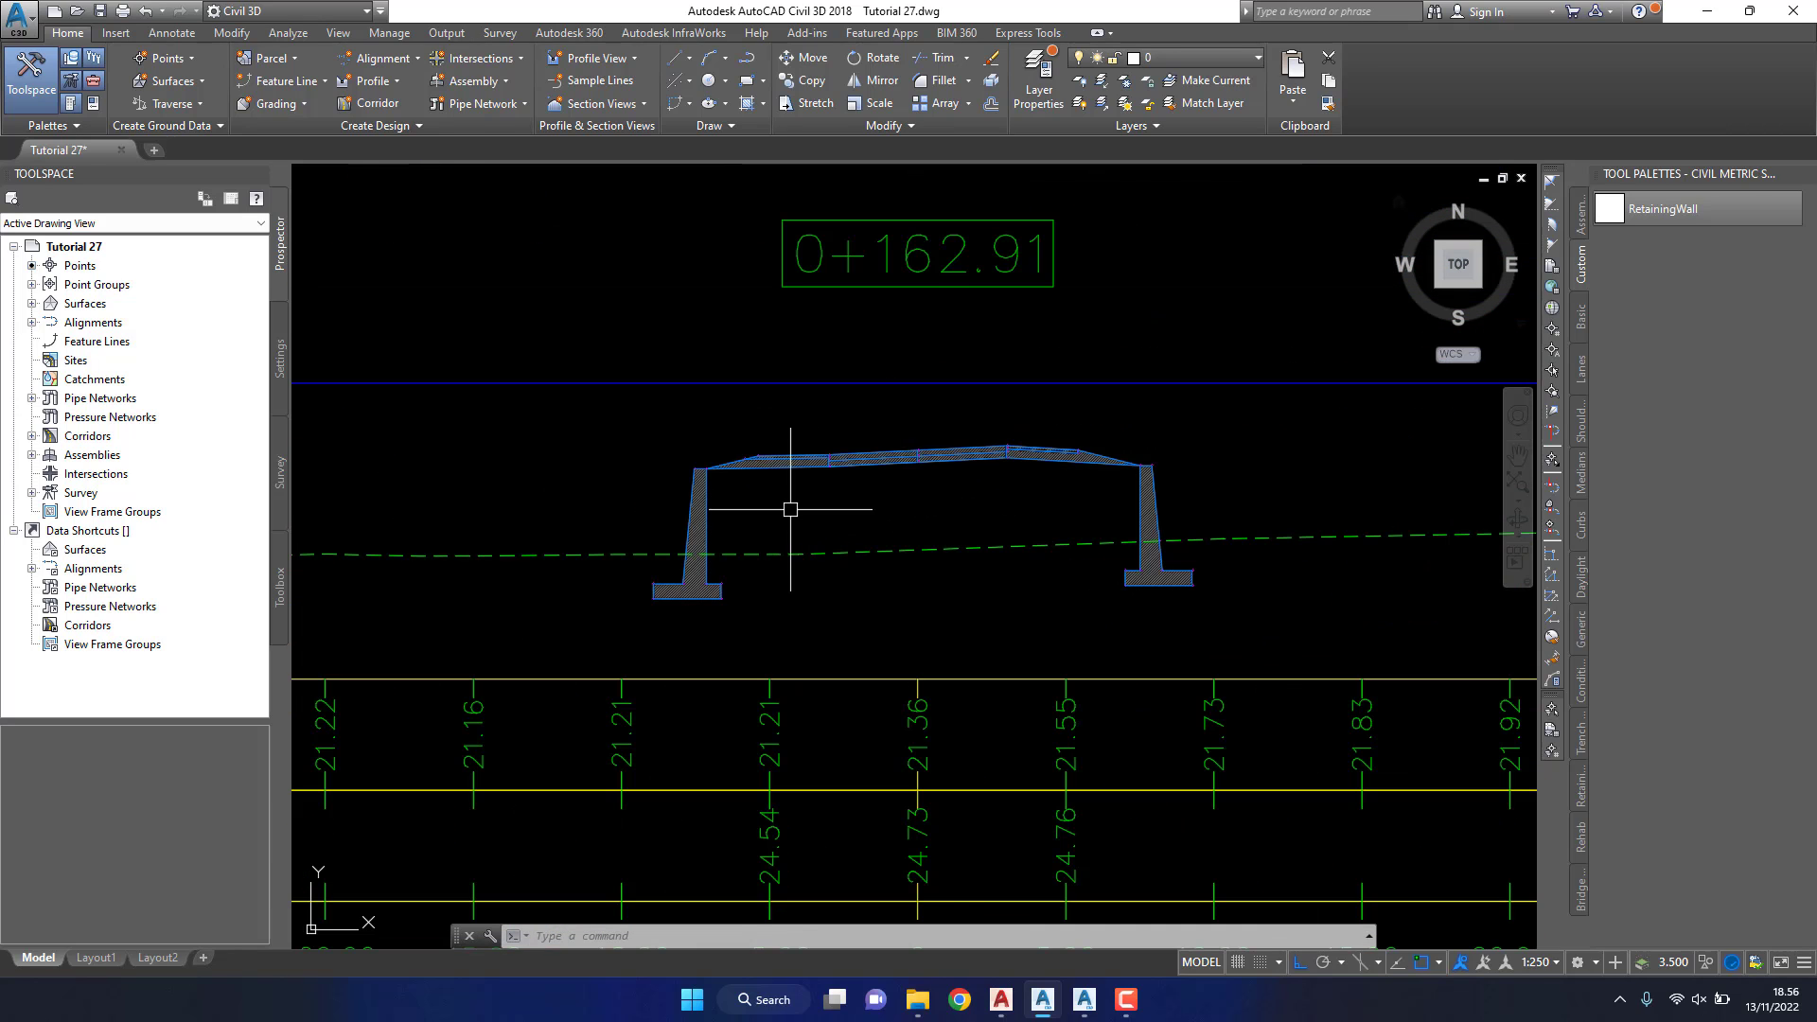
pyautogui.scroll(3, 804, 482)
pyautogui.scroll(-3, 985, 515)
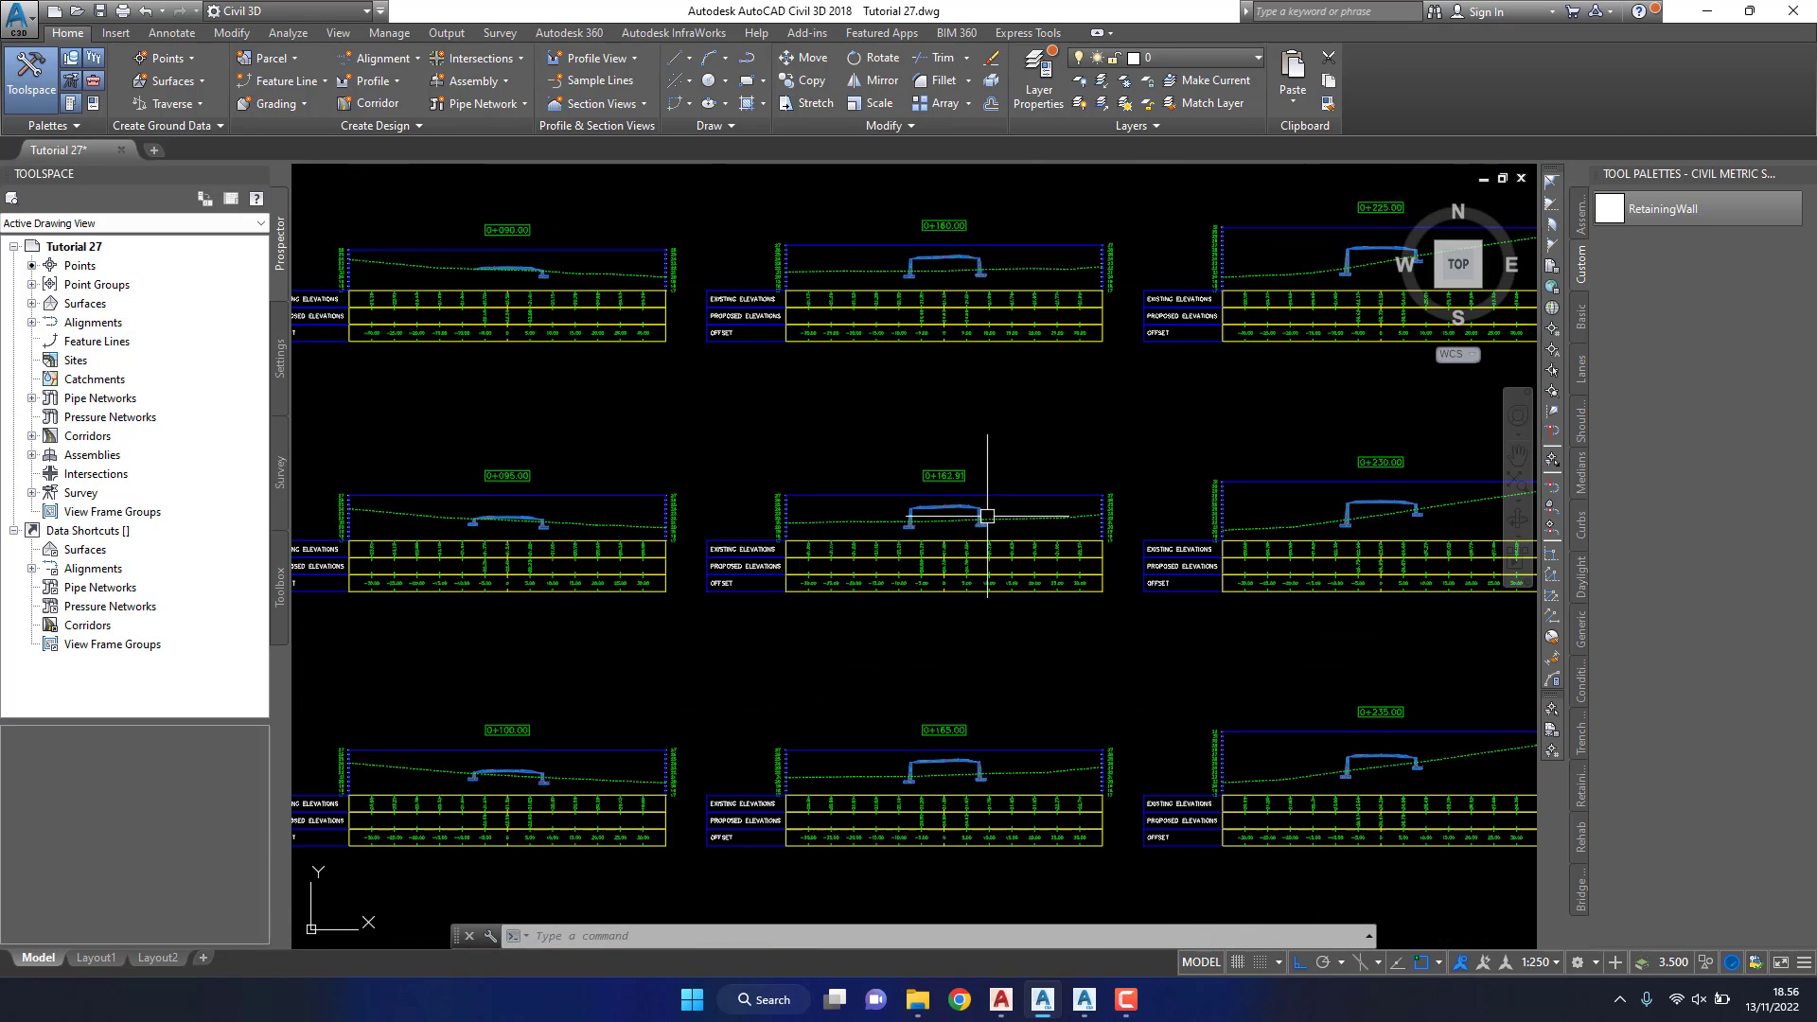
pyautogui.scroll(3, 951, 520)
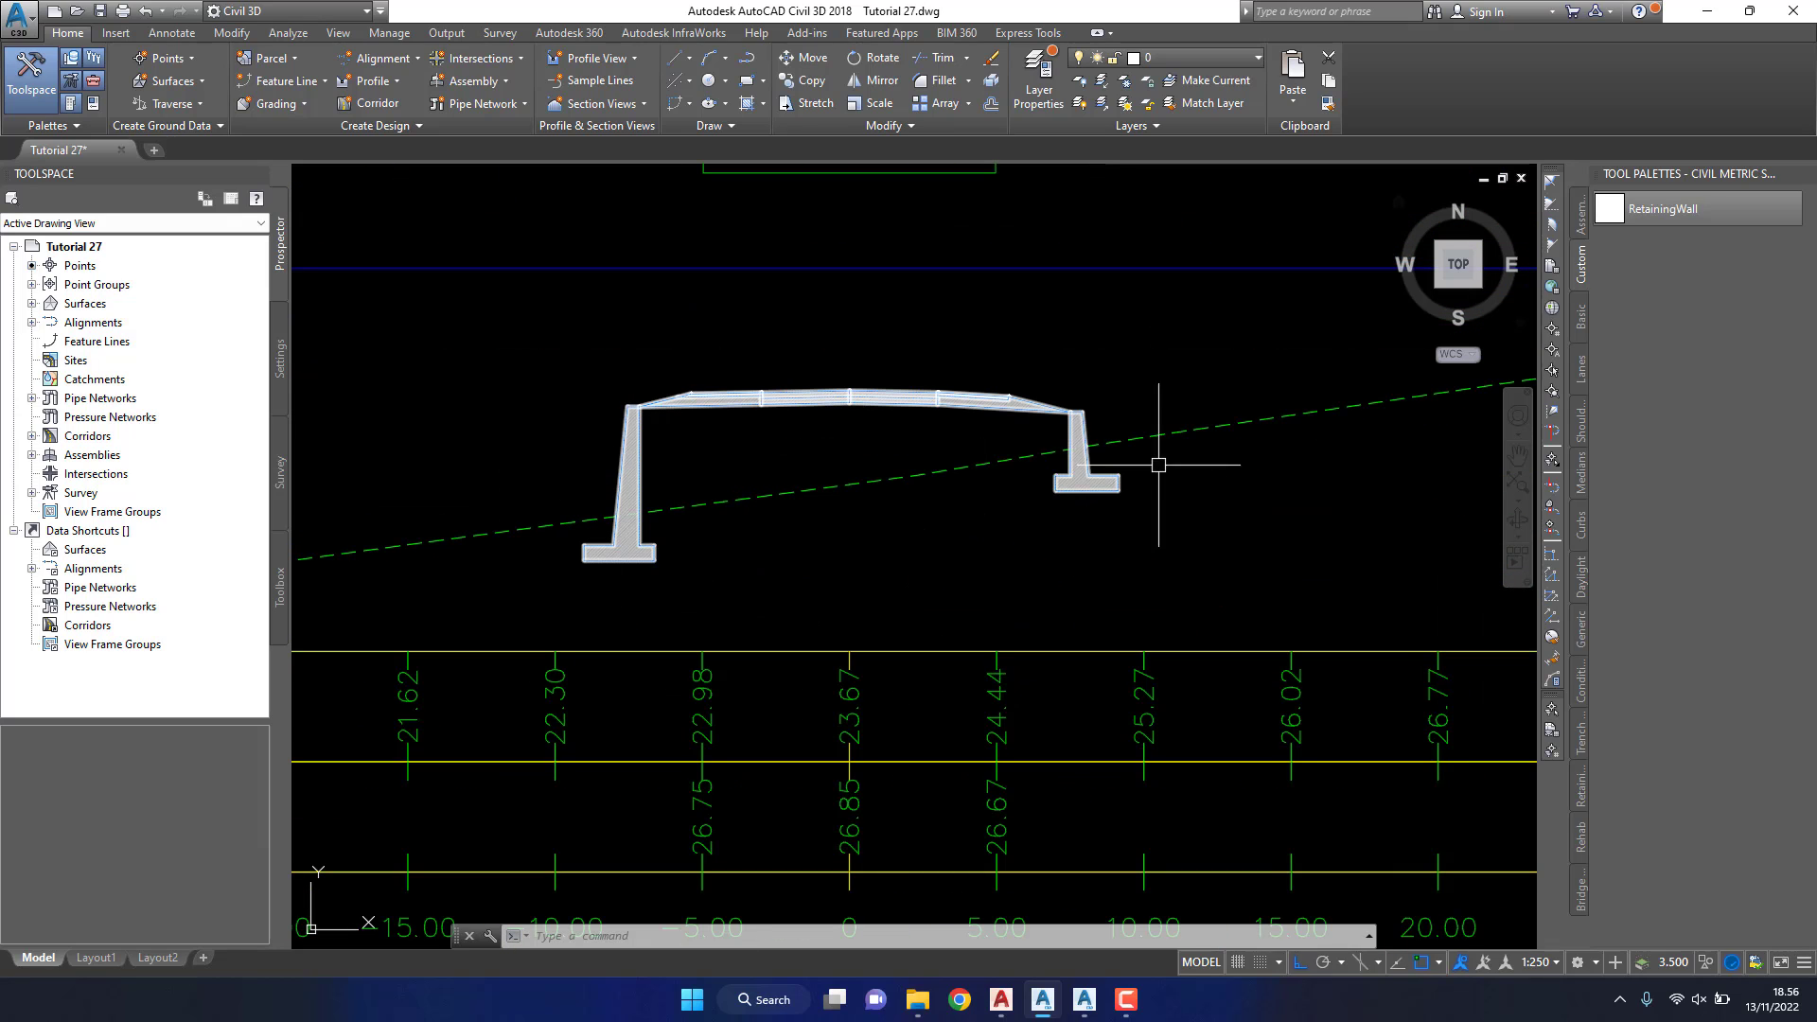
pyautogui.scroll(-2, 943, 549)
pyautogui.moveTo(946, 539); pyautogui.dragTo(860, 515, button='middle')
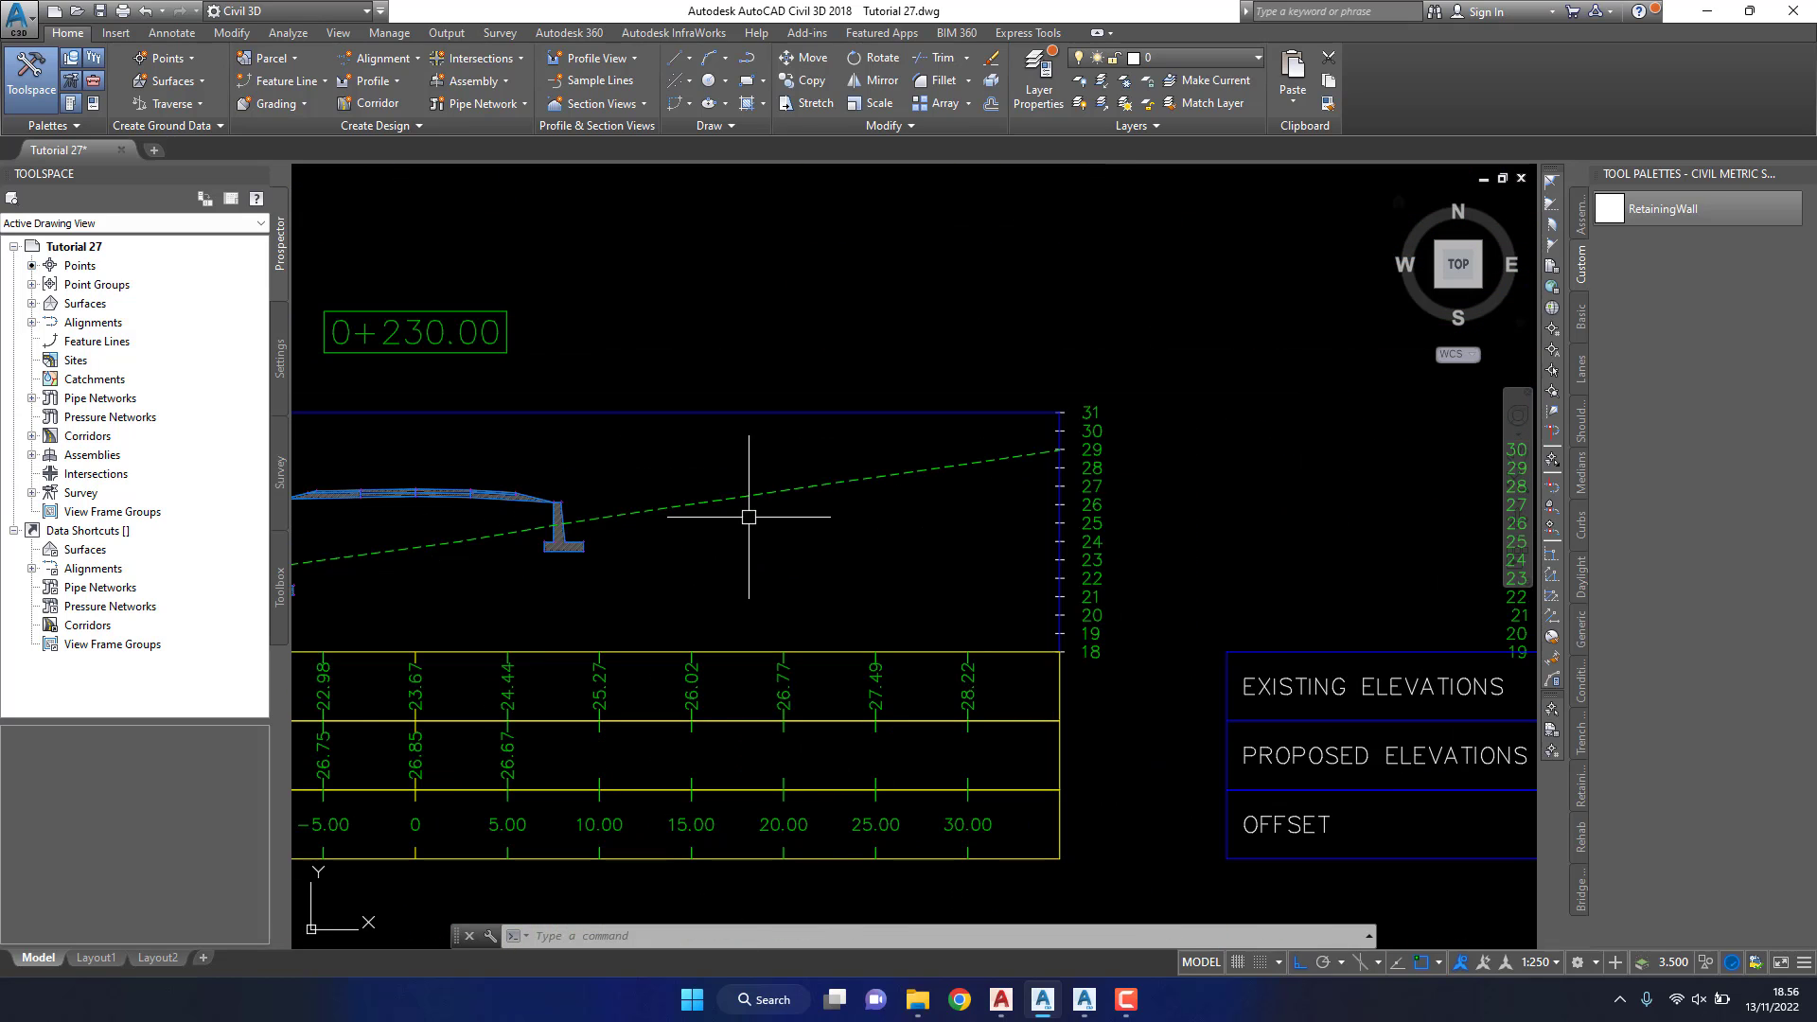
pyautogui.moveTo(1359, 474); pyautogui.dragTo(1021, 473, button='middle')
pyautogui.scroll(-2, 1006, 616)
pyautogui.scroll(-1, 1054, 454)
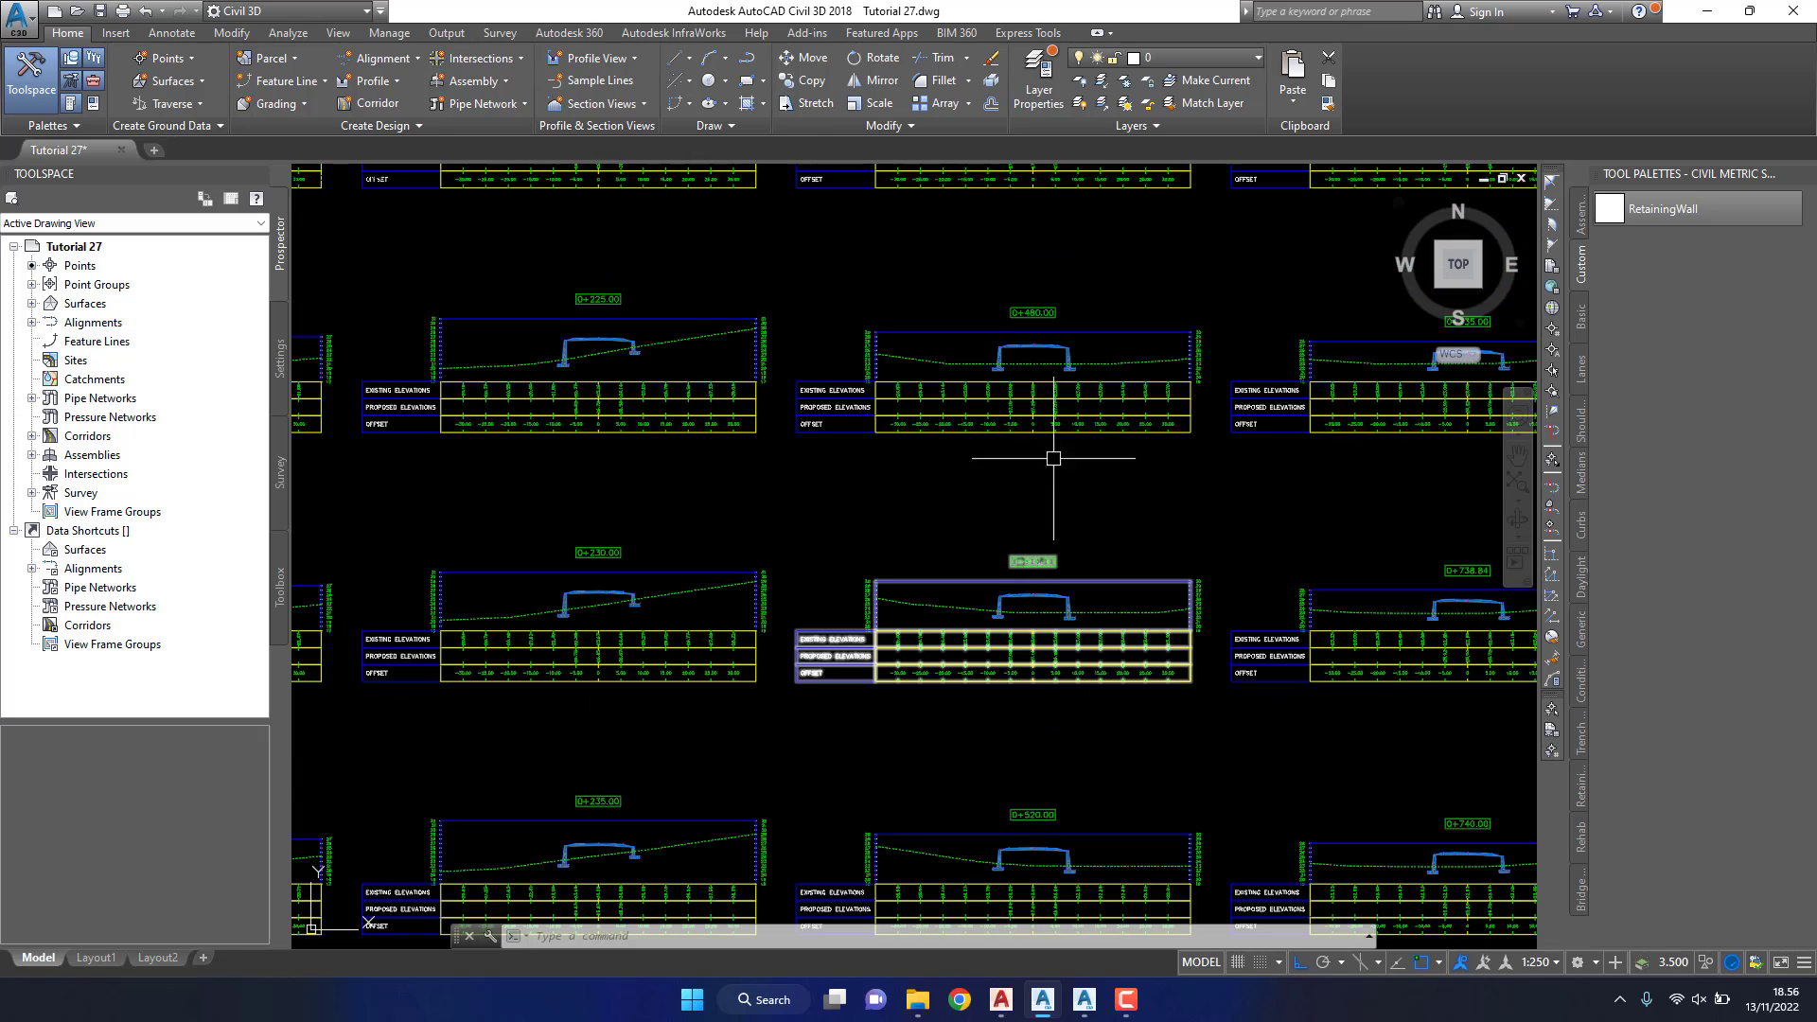
pyautogui.scroll(3, 1013, 345)
pyautogui.scroll(3, 1010, 390)
pyautogui.scroll(-3, 889, 417)
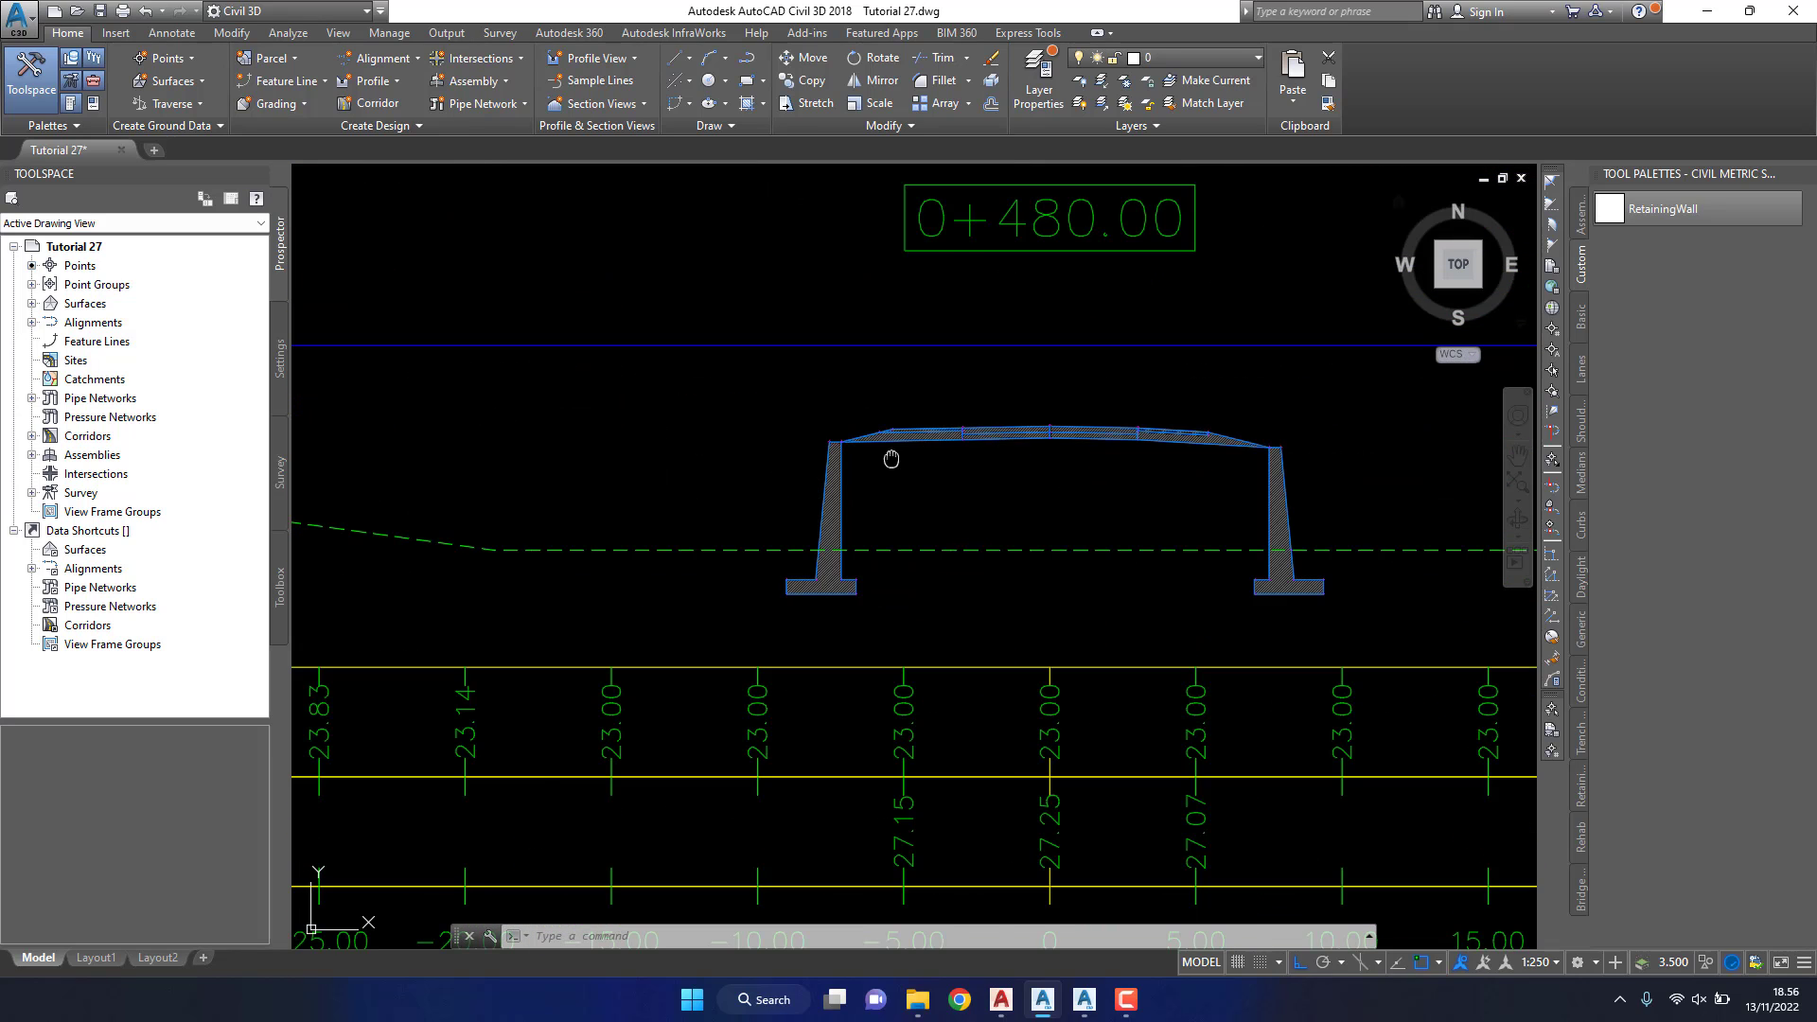
pyautogui.scroll(-3, 897, 502)
pyautogui.moveTo(1217, 439); pyautogui.dragTo(928, 526, button='middle')
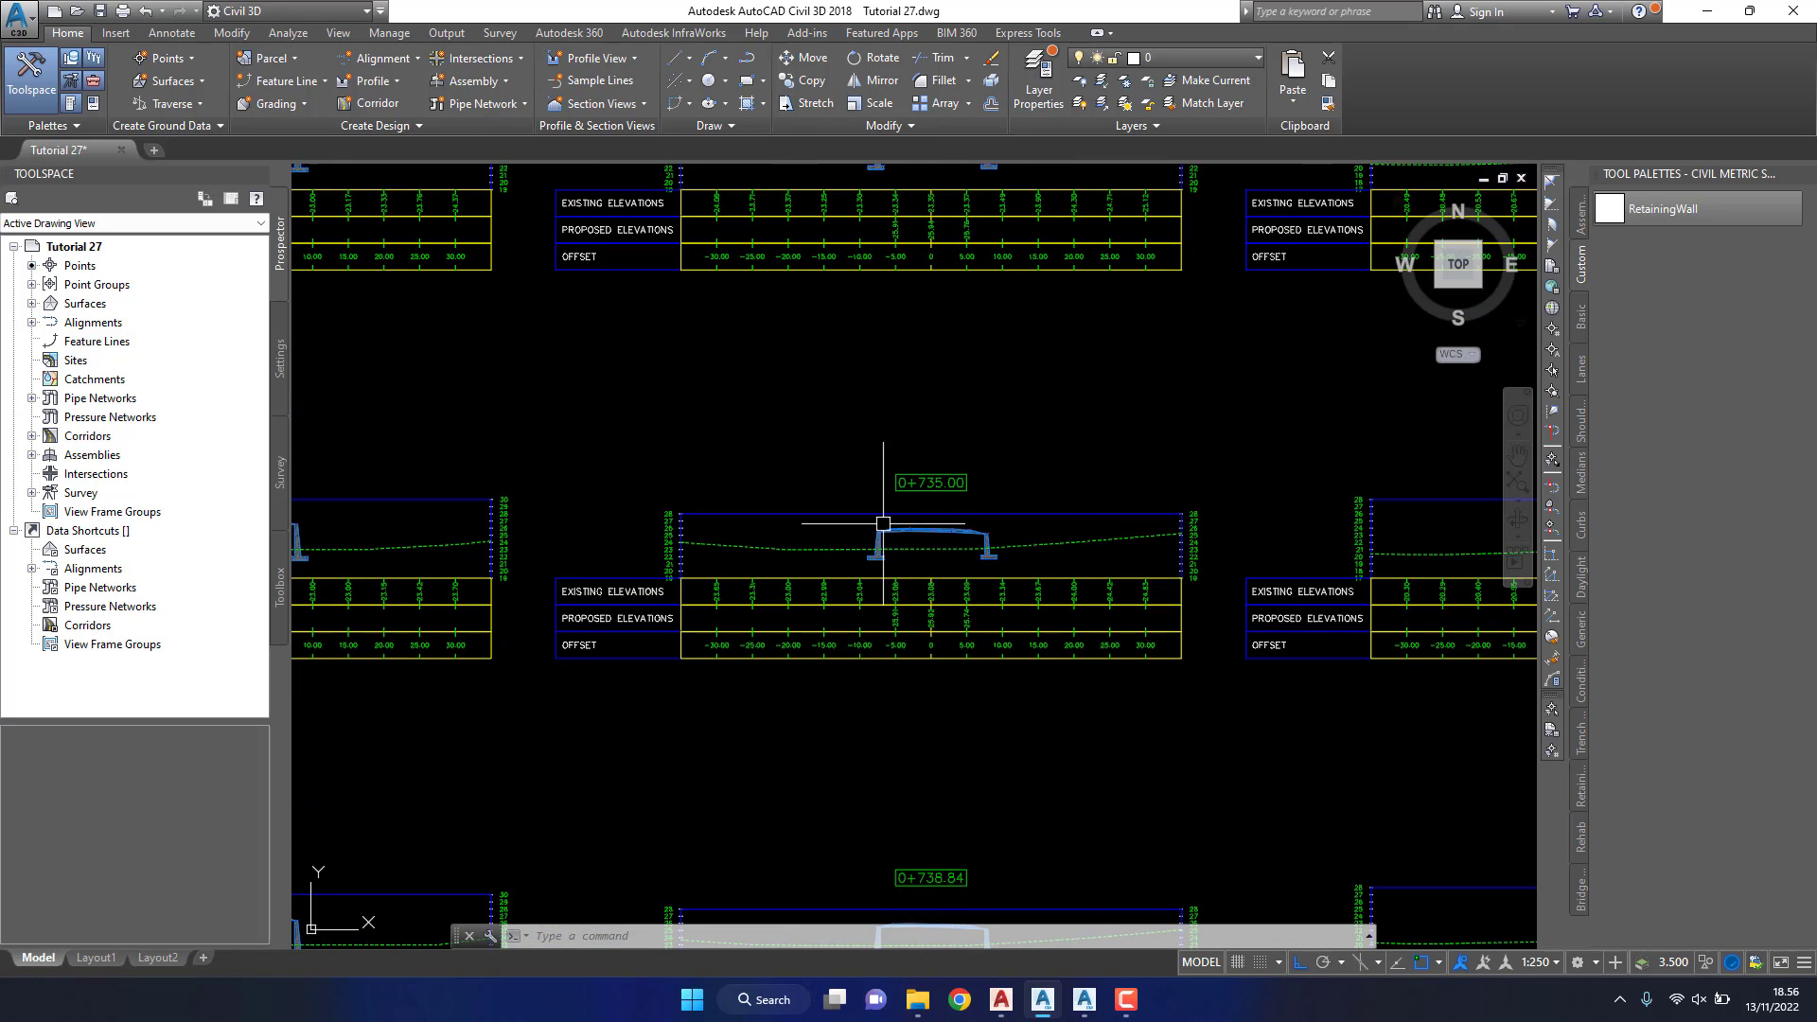
pyautogui.scroll(3, 928, 540)
pyautogui.scroll(-5, 697, 571)
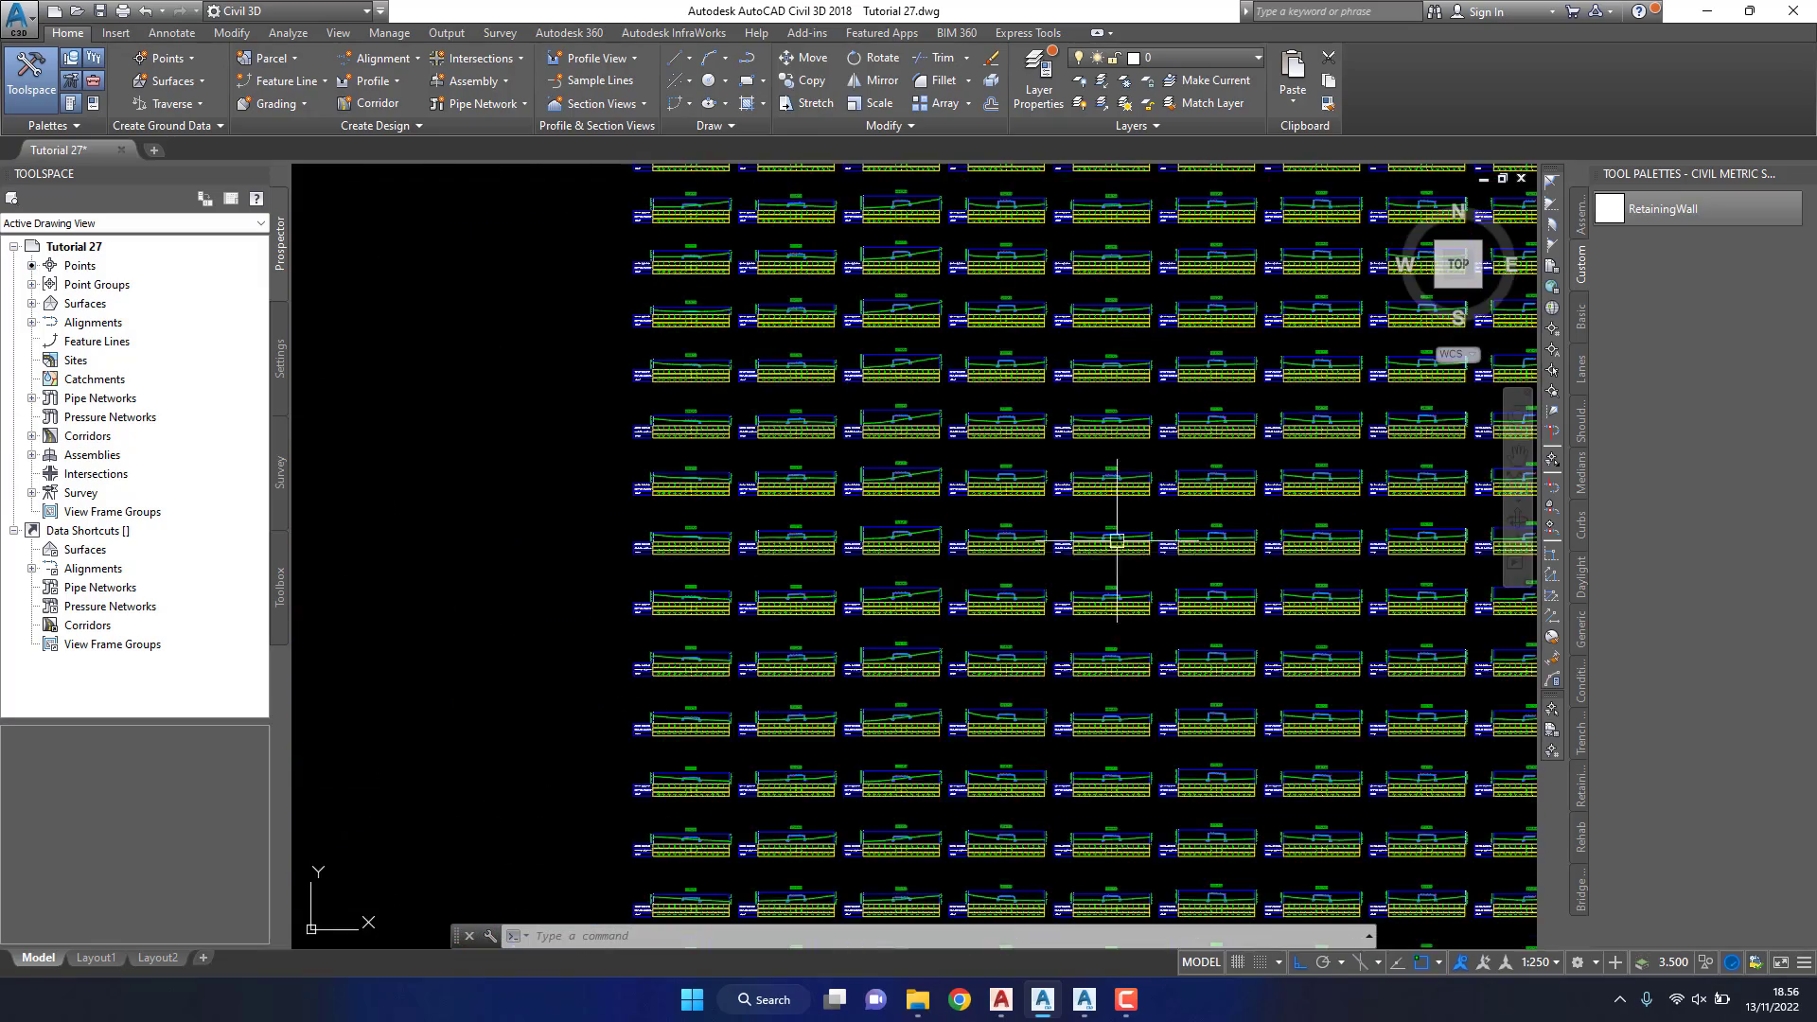
pyautogui.scroll(2, 980, 618)
pyautogui.scroll(4, 980, 618)
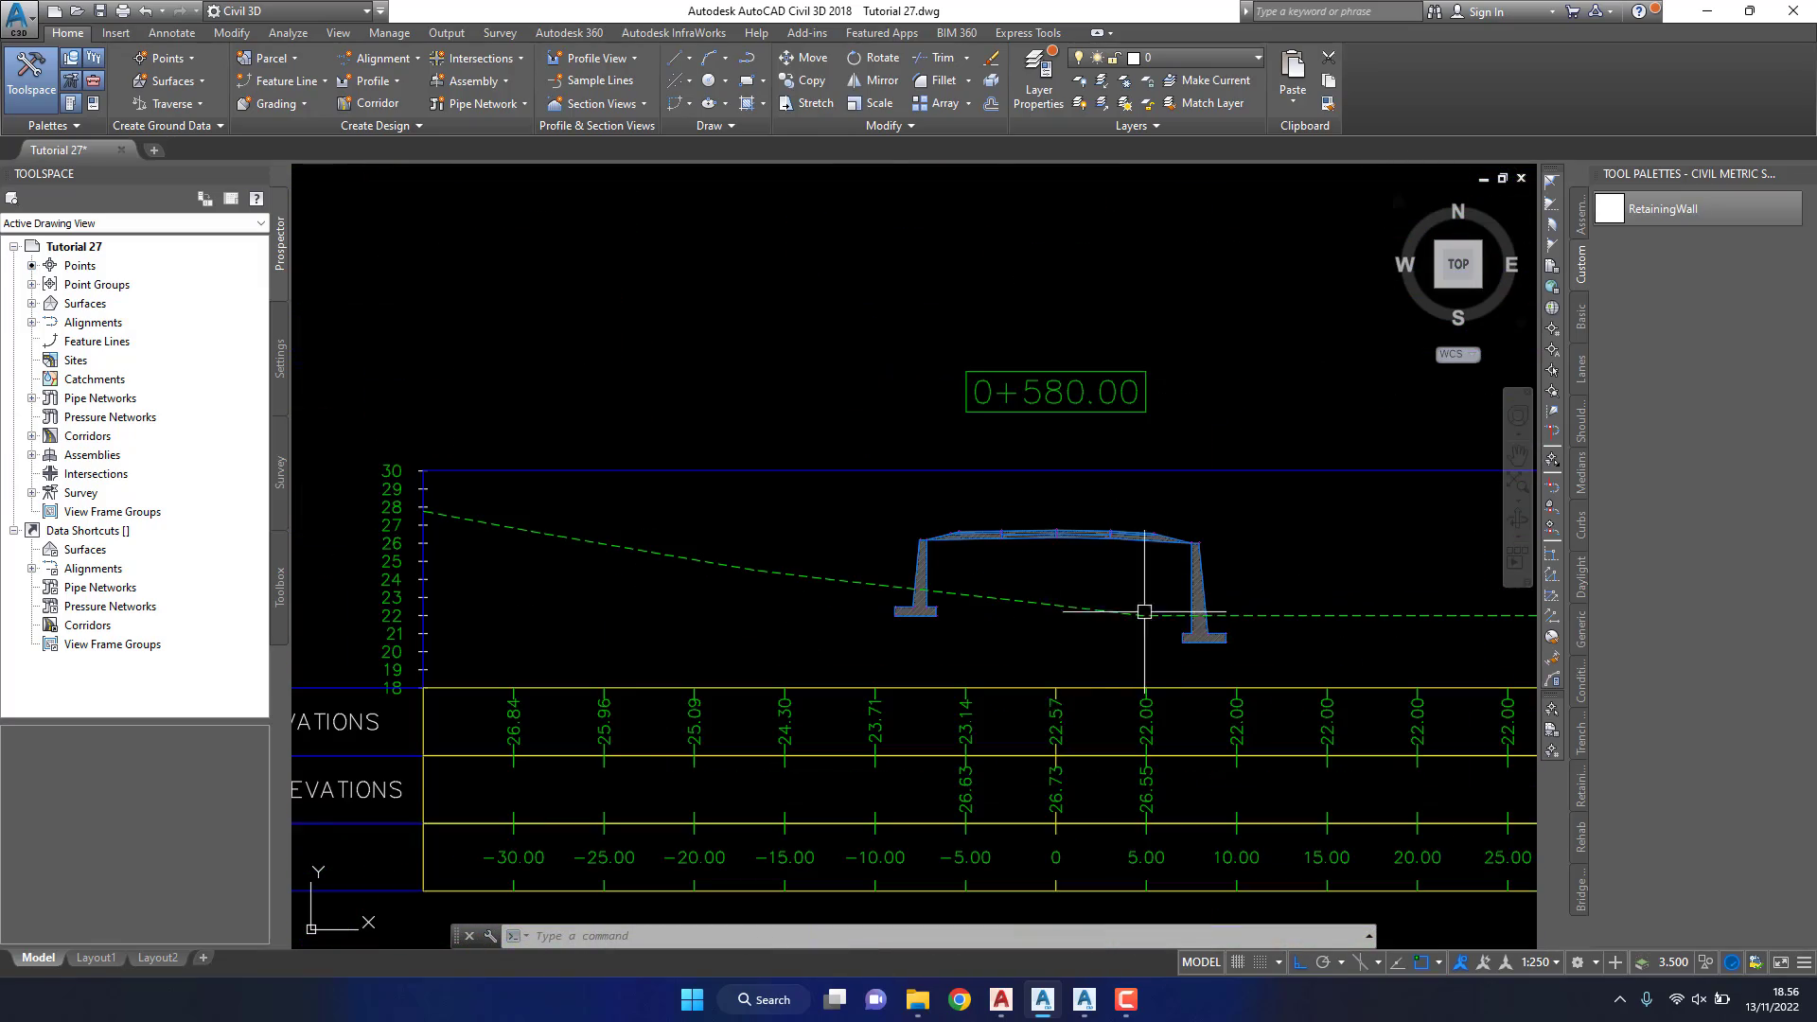
pyautogui.scroll(-4, 1144, 608)
pyautogui.scroll(-5, 1139, 556)
pyautogui.scroll(-1, 1139, 557)
pyautogui.scroll(6, 860, 458)
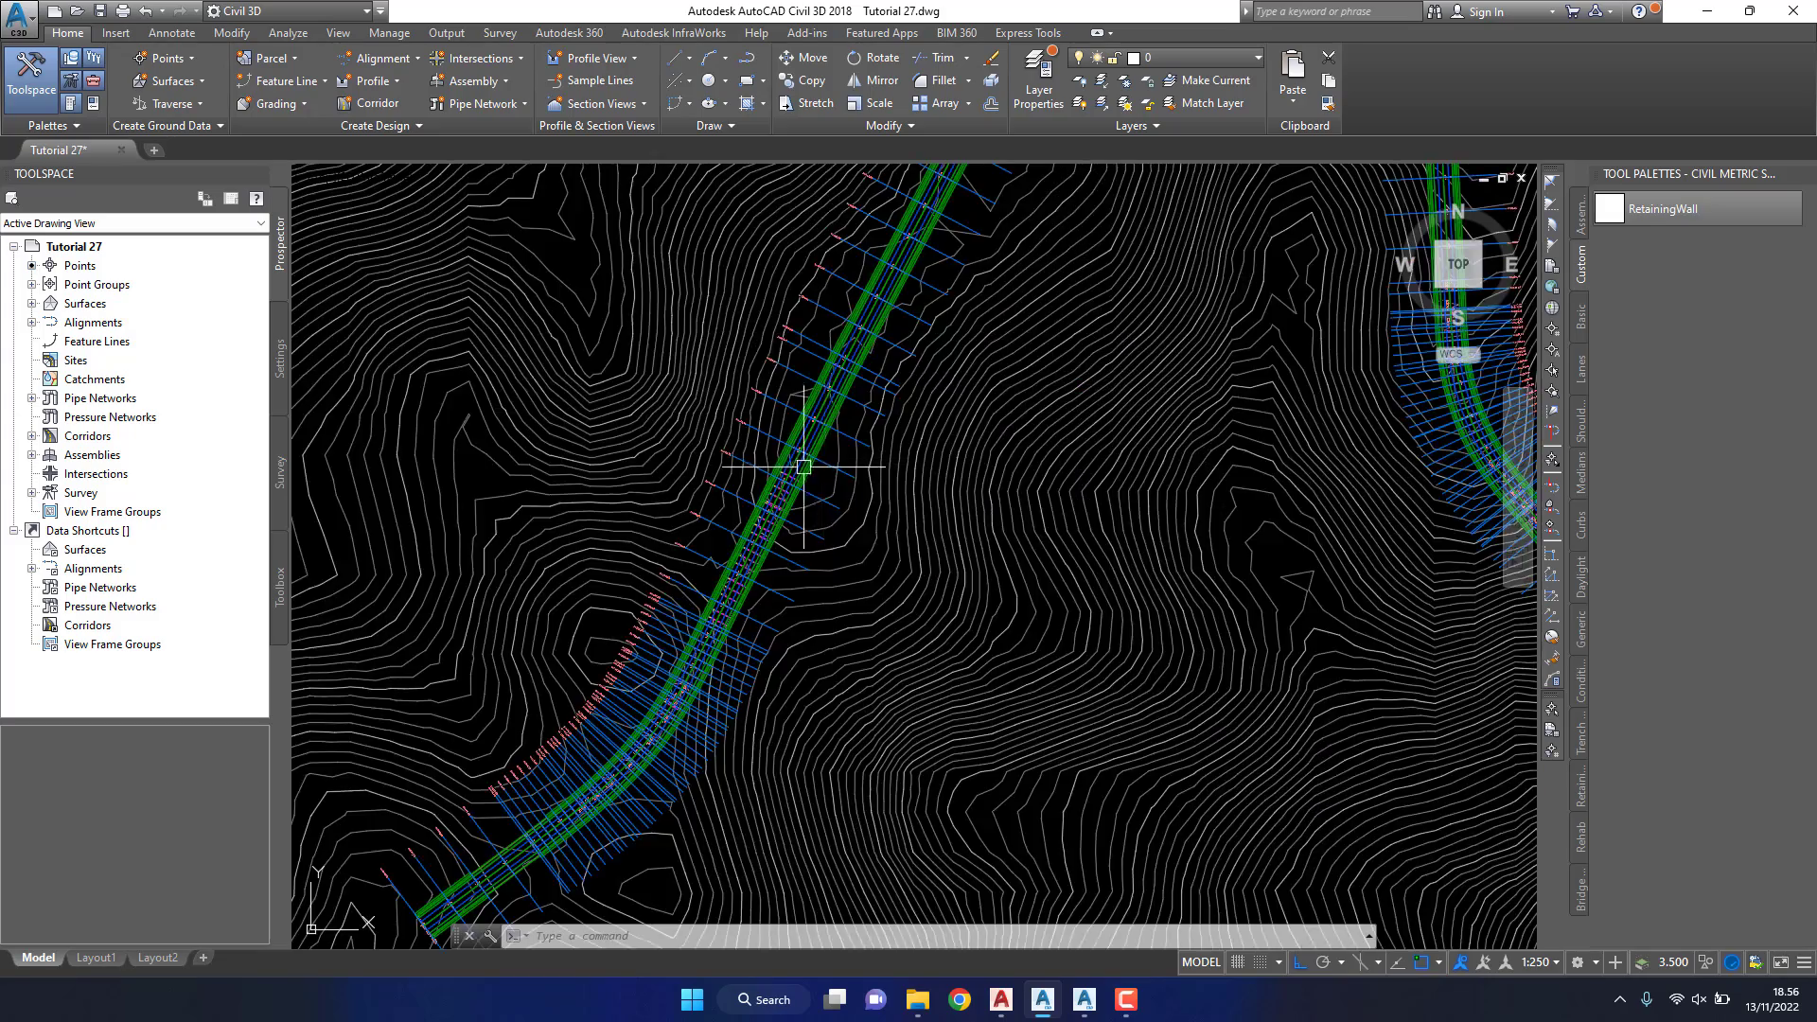
pyautogui.scroll(3, 811, 527)
pyautogui.scroll(2, 910, 432)
pyautogui.scroll(-1, 892, 407)
pyautogui.click(893, 406)
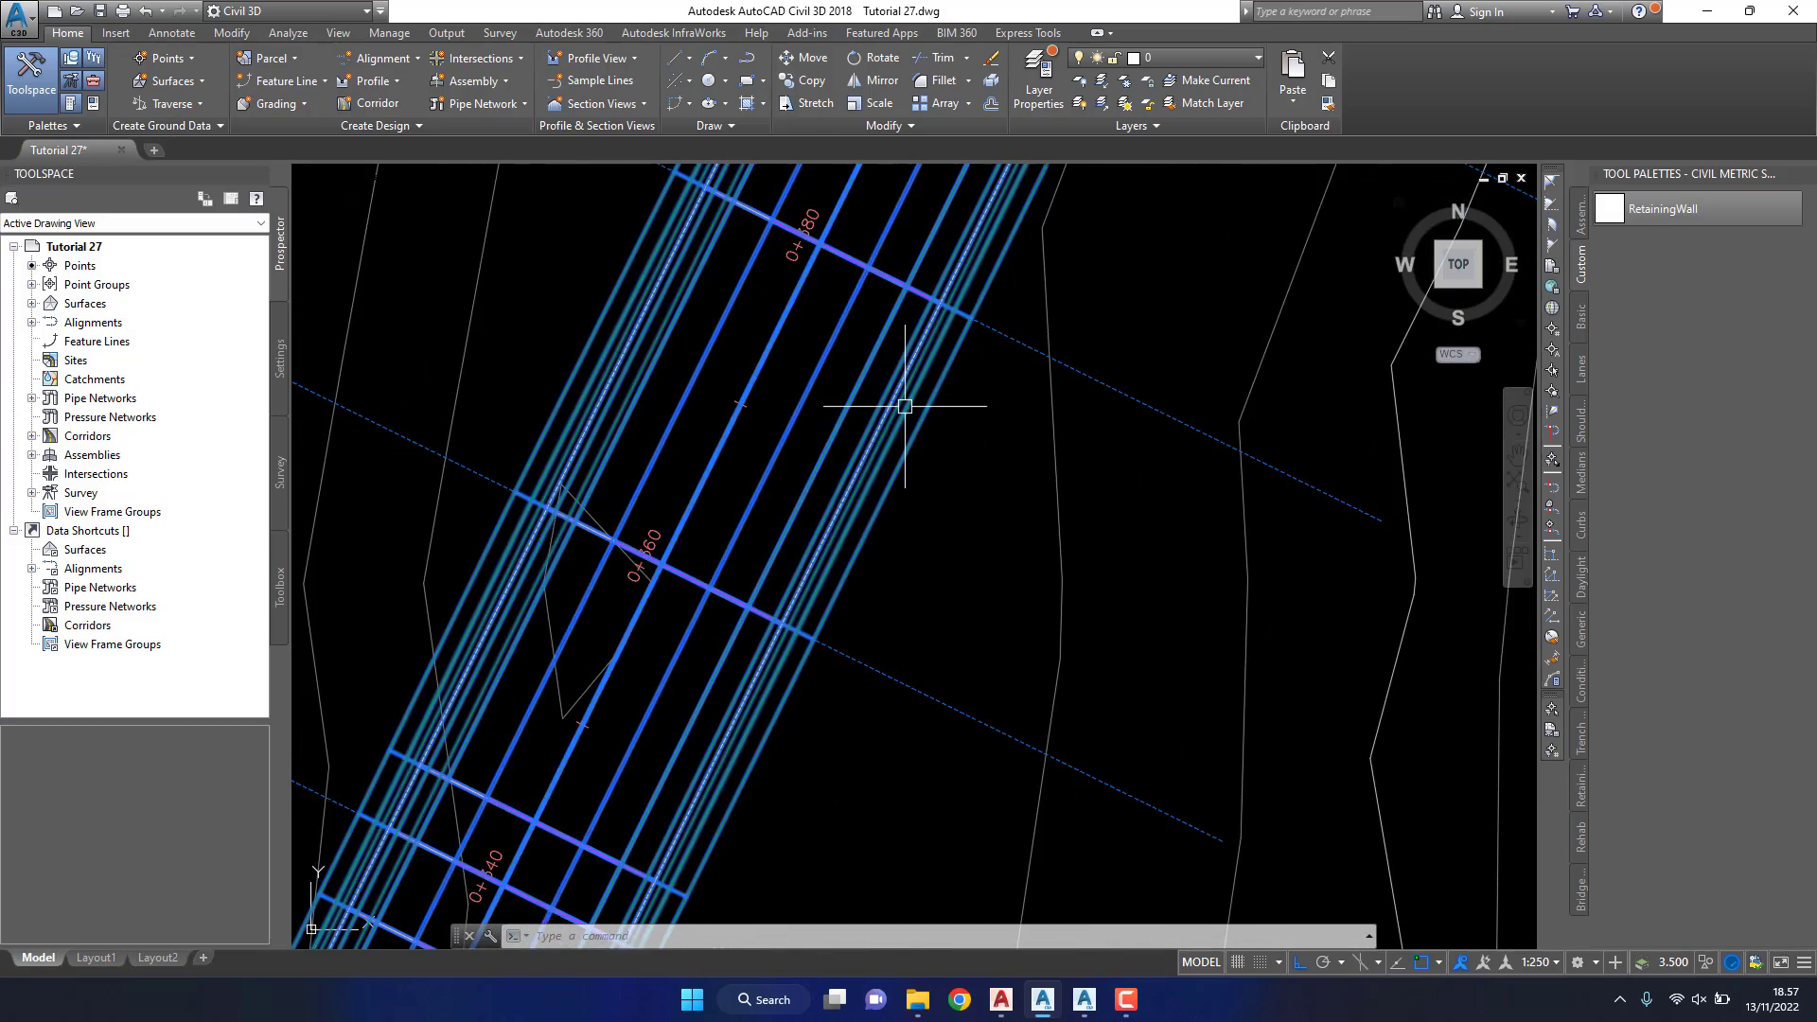
pyautogui.scroll(-3, 872, 467)
pyautogui.press('Escape')
pyautogui.press('Escape')
pyautogui.scroll(-5, 871, 467)
pyautogui.scroll(-1, 859, 497)
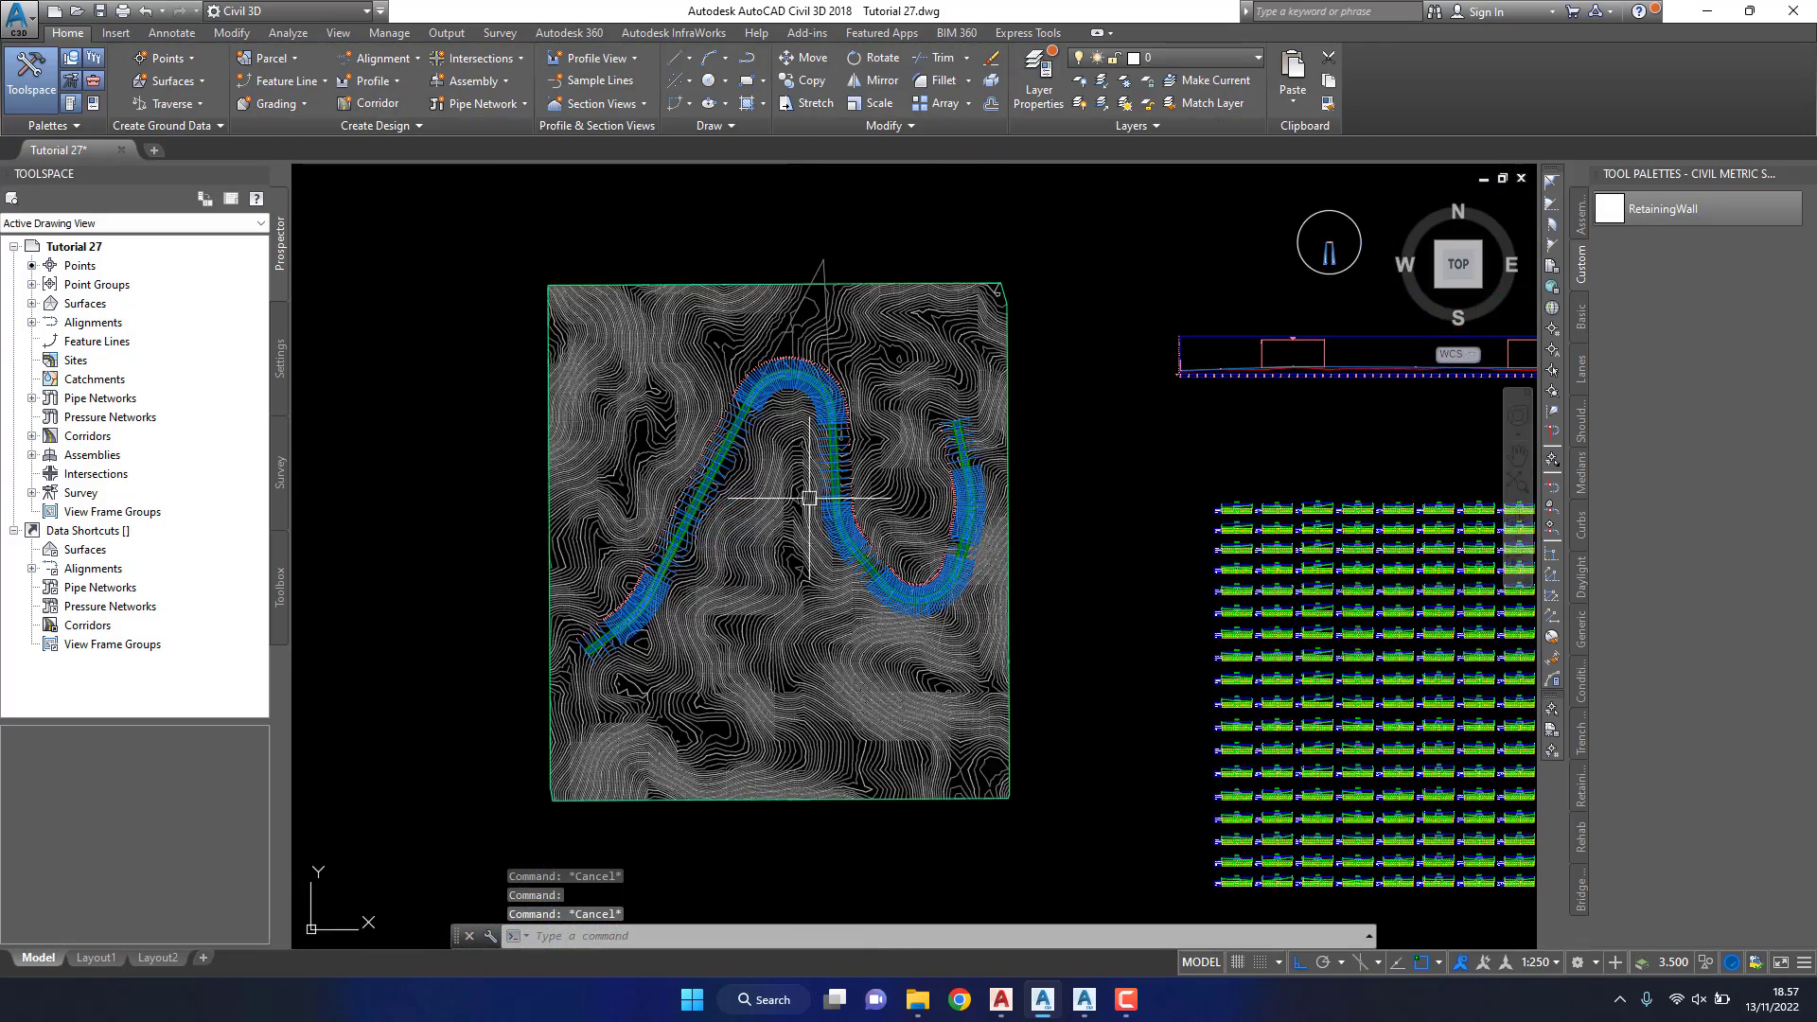
pyautogui.scroll(2, 1261, 490)
pyautogui.scroll(2, 887, 612)
pyautogui.scroll(2, 1041, 549)
pyautogui.scroll(3, 1005, 495)
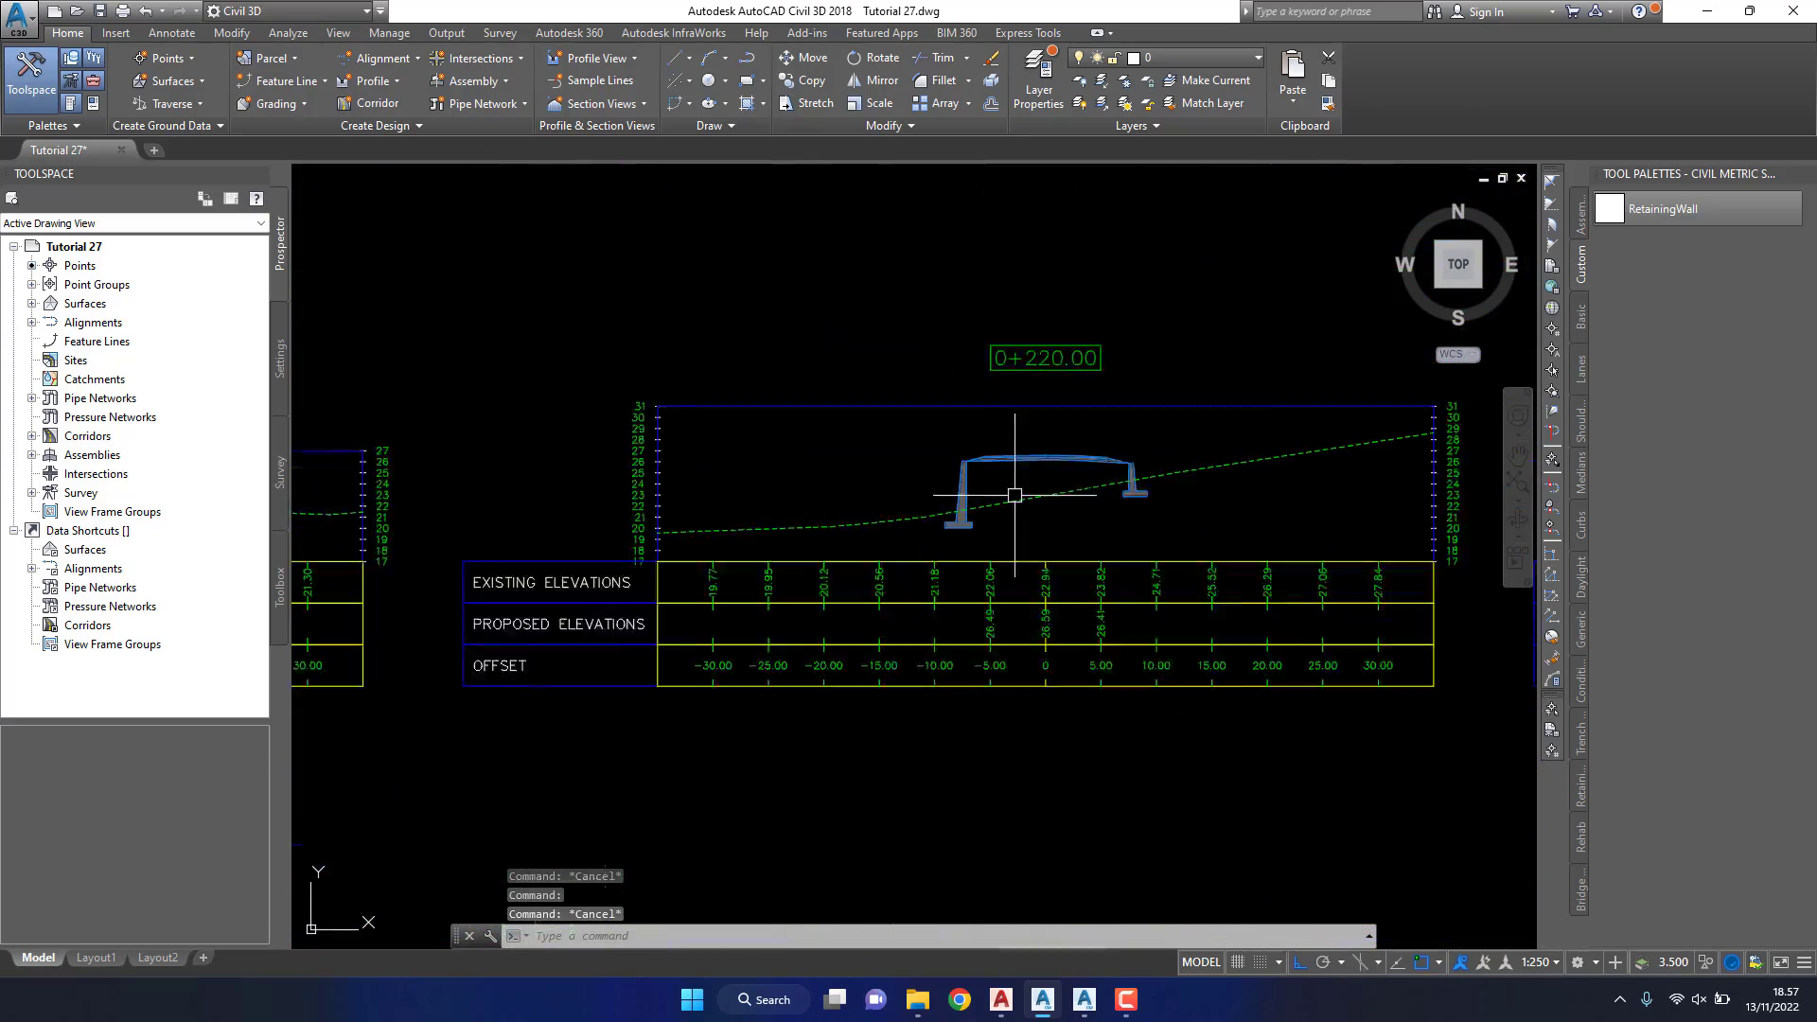
pyautogui.scroll(1, 970, 492)
pyautogui.scroll(-4, 977, 499)
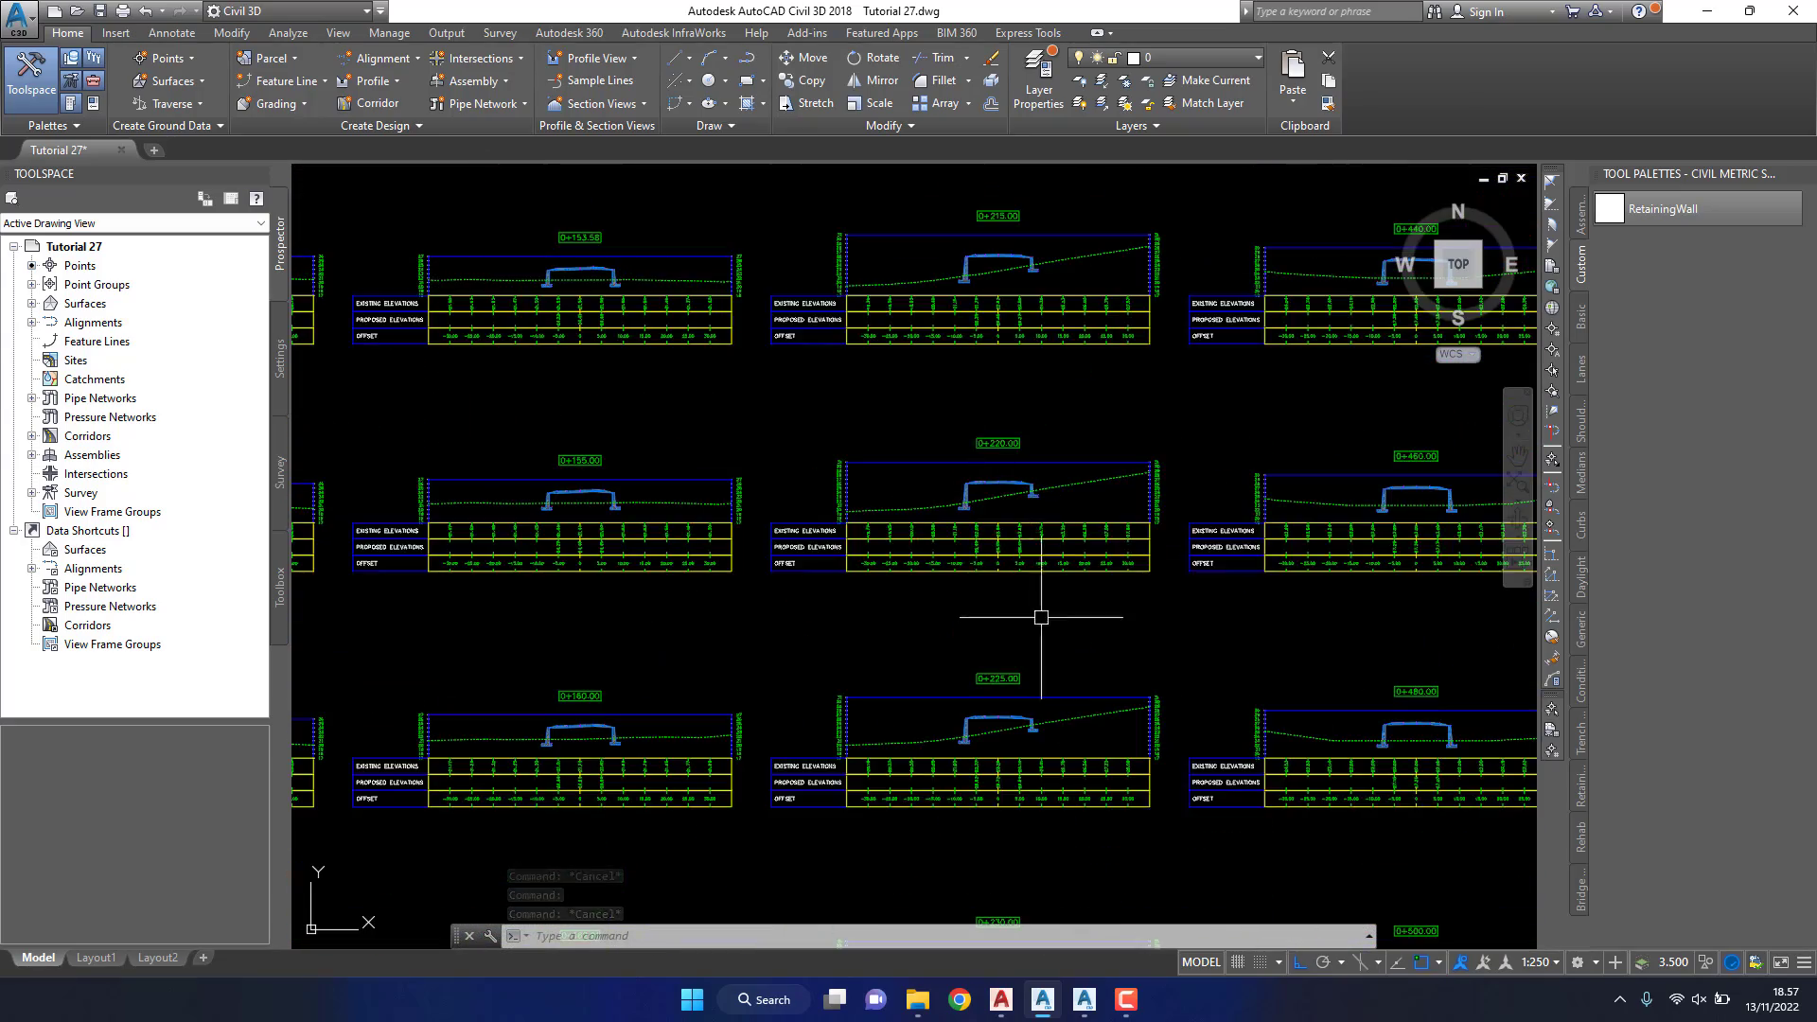
pyautogui.scroll(-3, 1040, 615)
pyautogui.moveTo(971, 667)
pyautogui.mouseDown(button='middle')
pyautogui.moveTo(992, 520)
pyautogui.moveTo(950, 586)
pyautogui.mouseUp(button='middle')
pyautogui.scroll(-2, 991, 520)
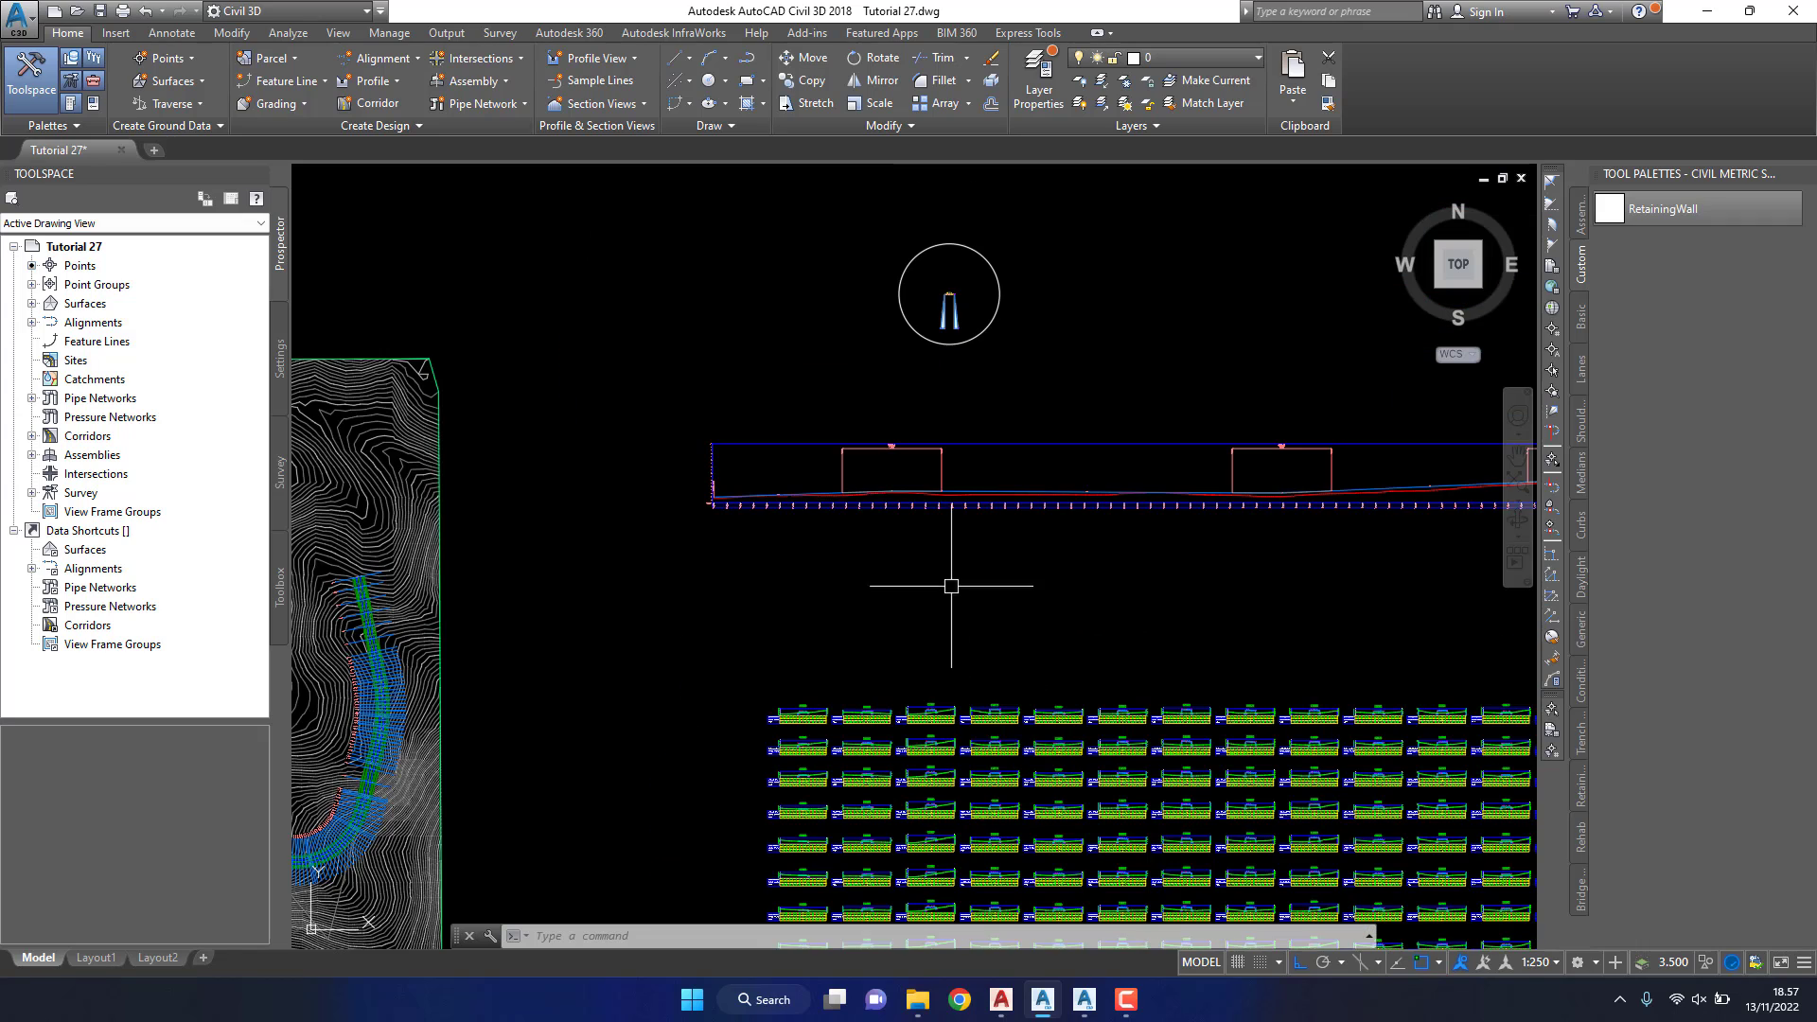